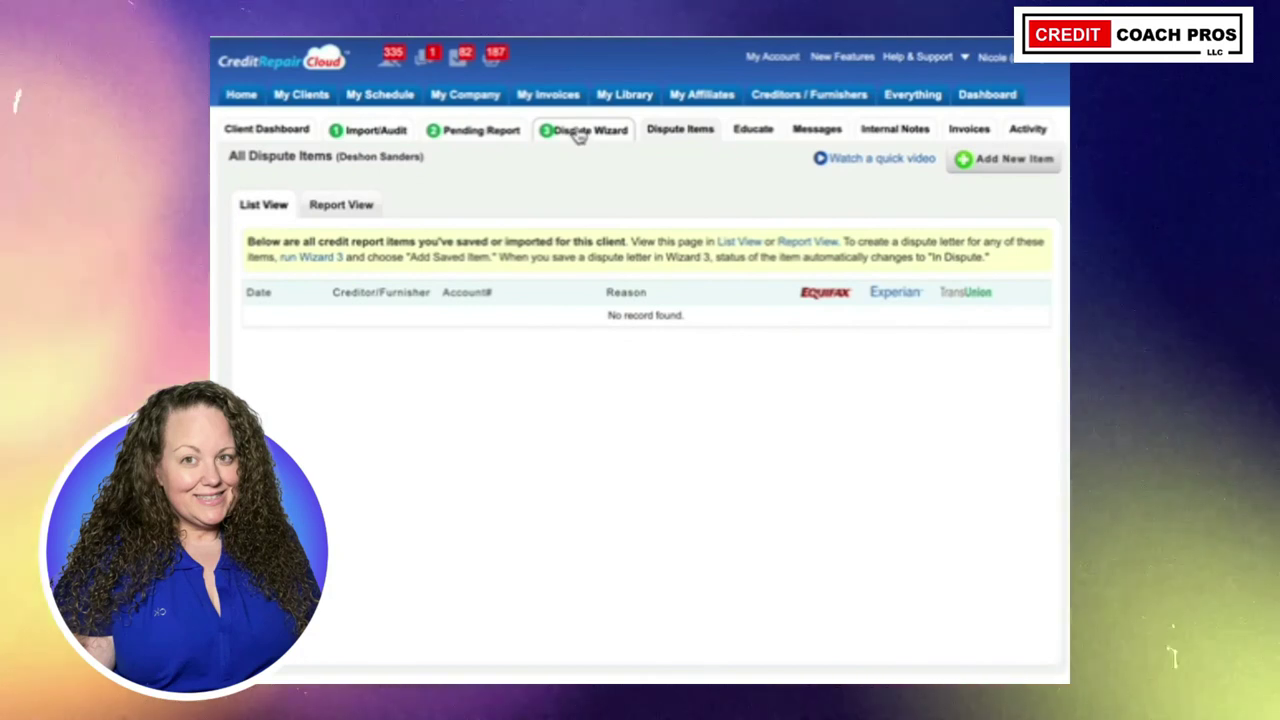
From the Dispute Wizard's Dispute Items, open a blank Add New Item form for the client.
left_click(582, 135)
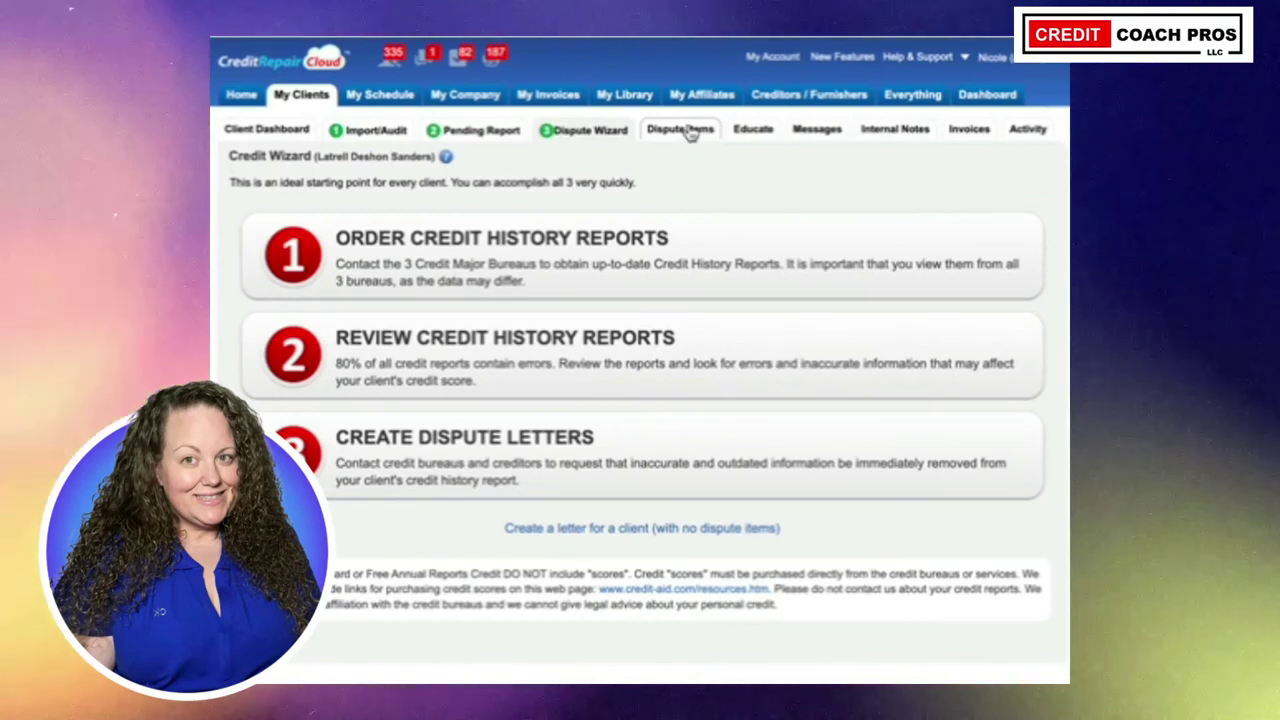
left_click(688, 133)
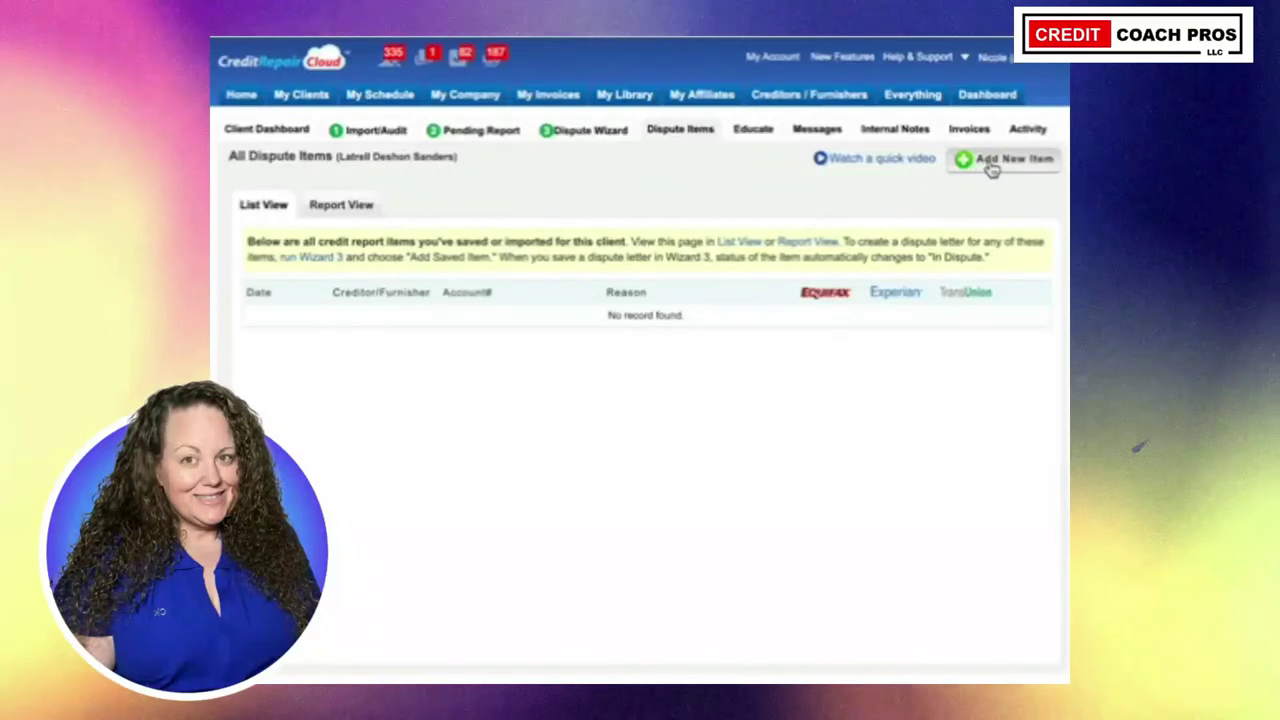
left_click(991, 165)
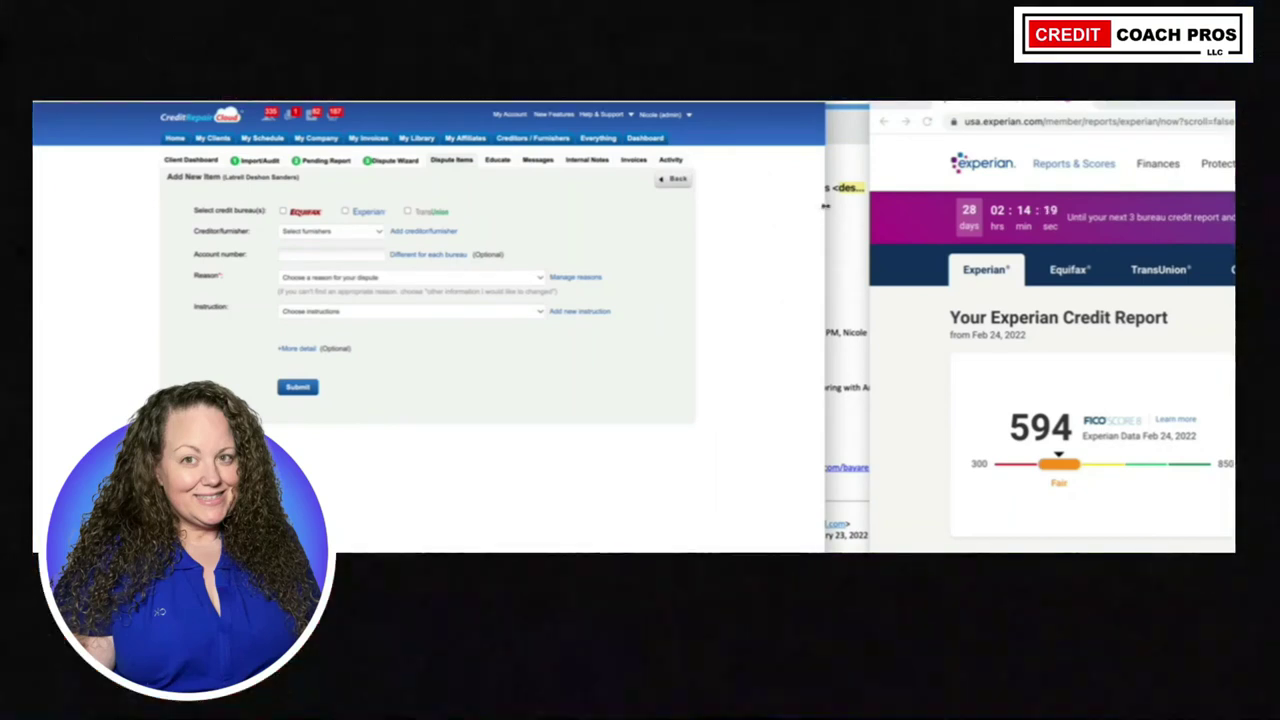
Narrow the dispute form window and place the resized Experian report window beside it.
left_click_drag(825, 205, 614, 219)
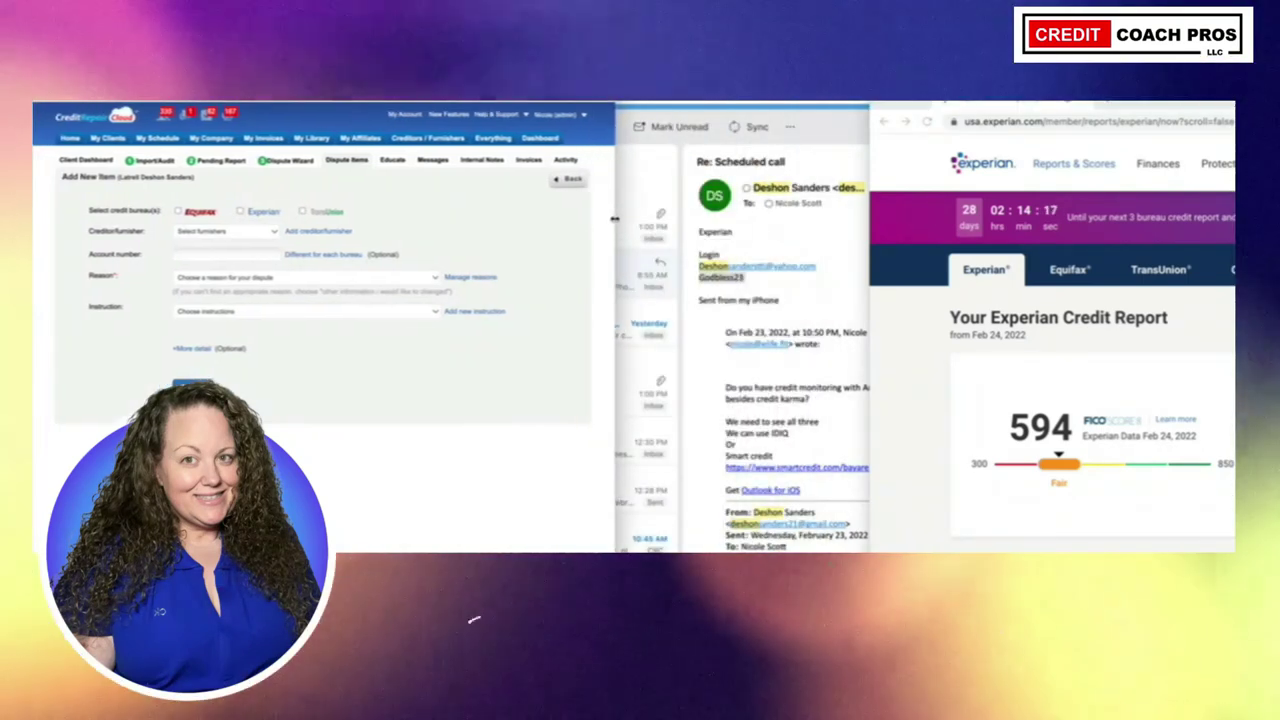
left_click_drag(1122, 100, 592, 69)
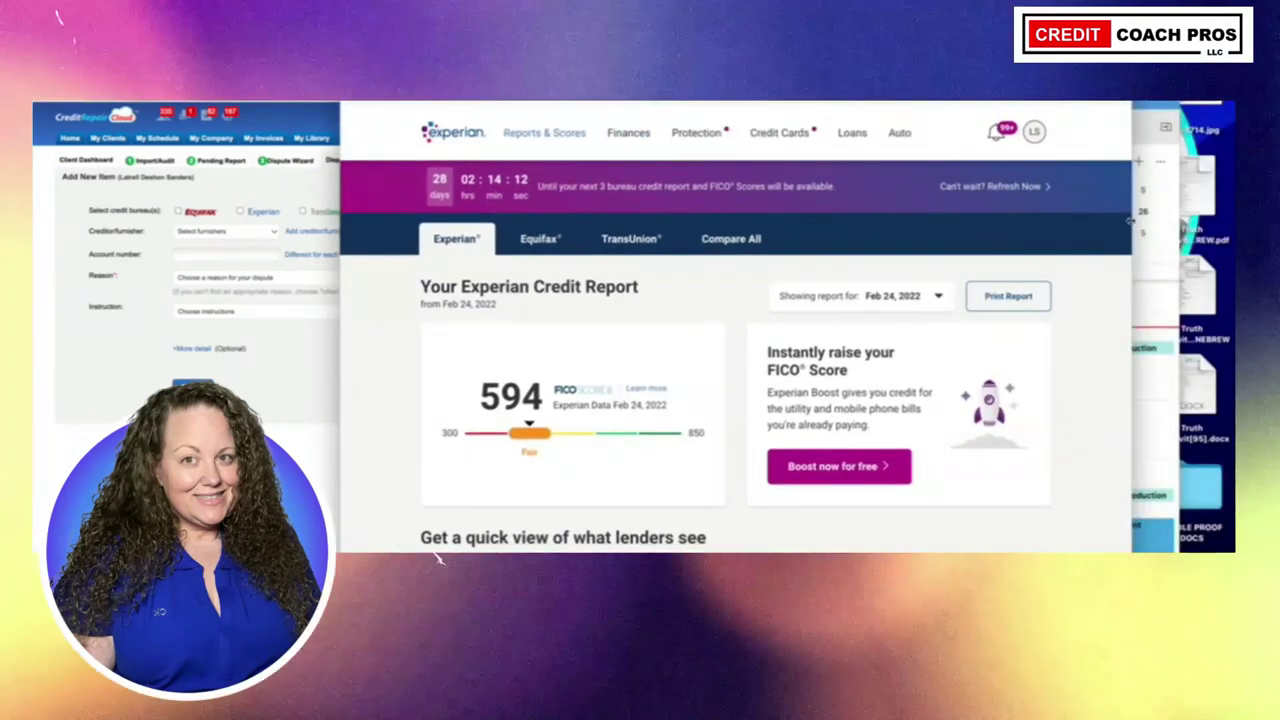
left_click_drag(1131, 222, 1012, 226)
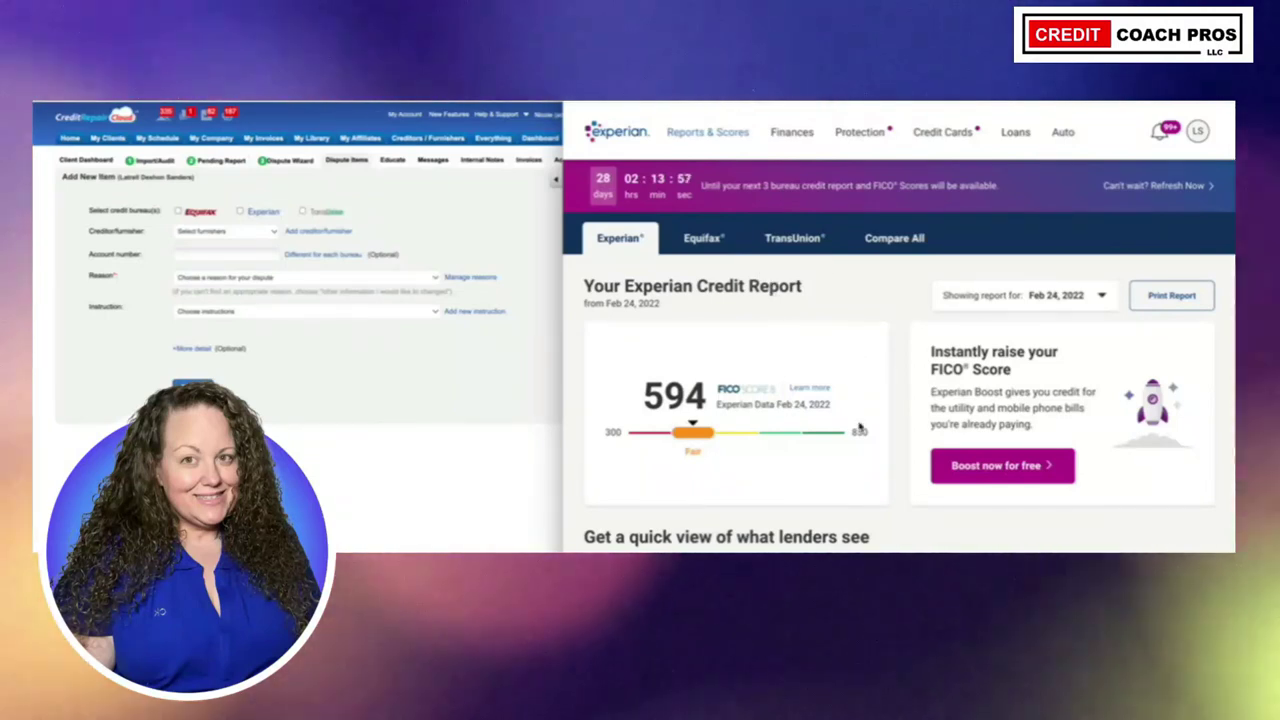
Expand the '3 closed accounts' under credit cards in the Experian report.
scroll(852, 480, "down", 5)
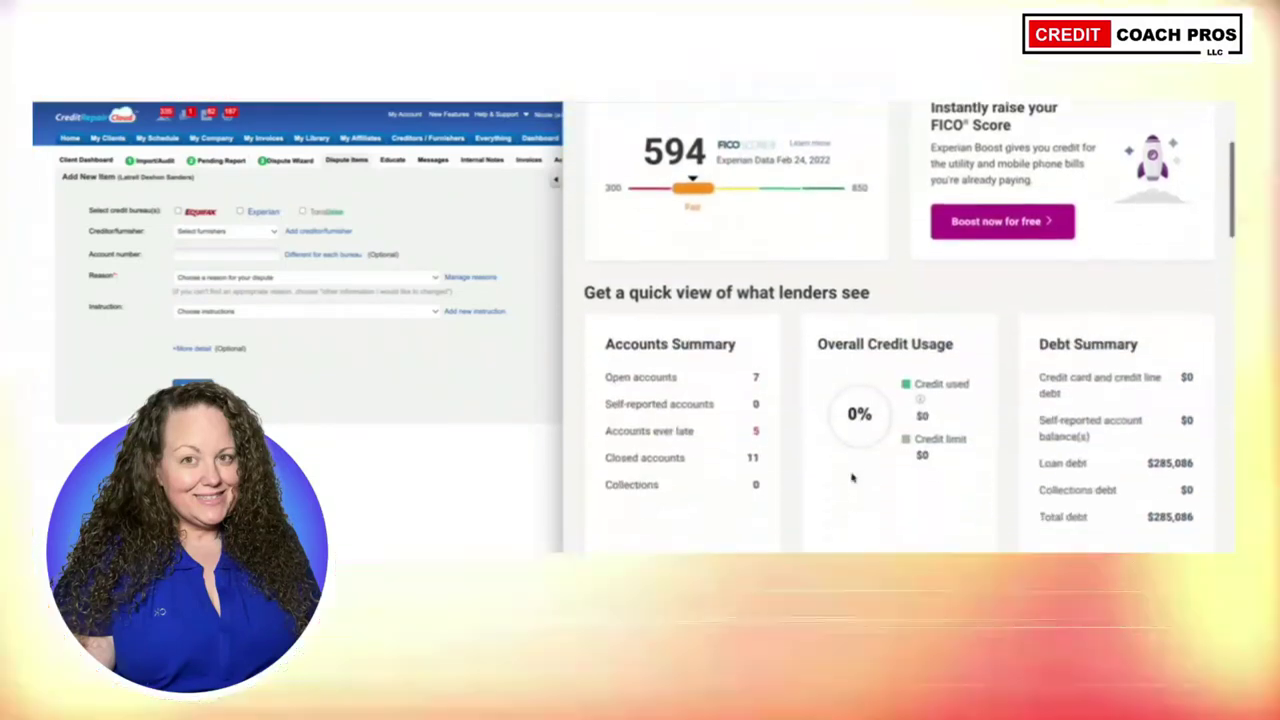
scroll(852, 478, "down", 7)
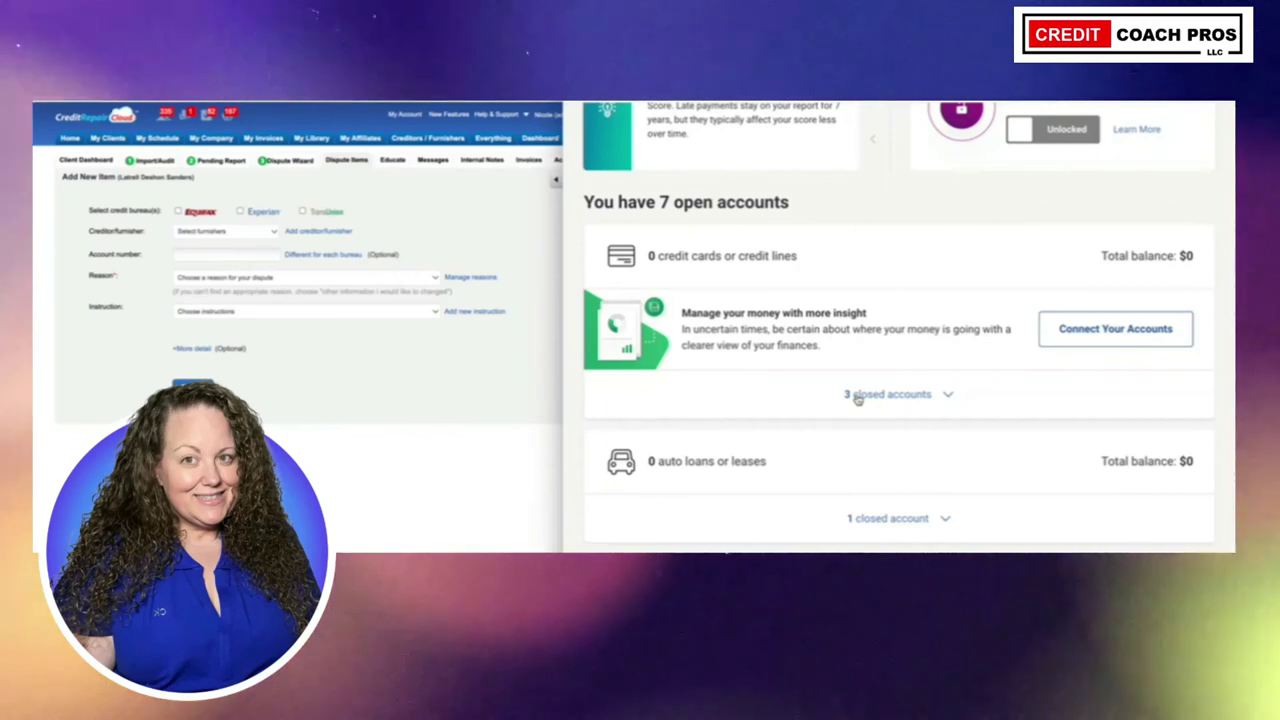
left_click(857, 396)
scroll(894, 392, "up", 5)
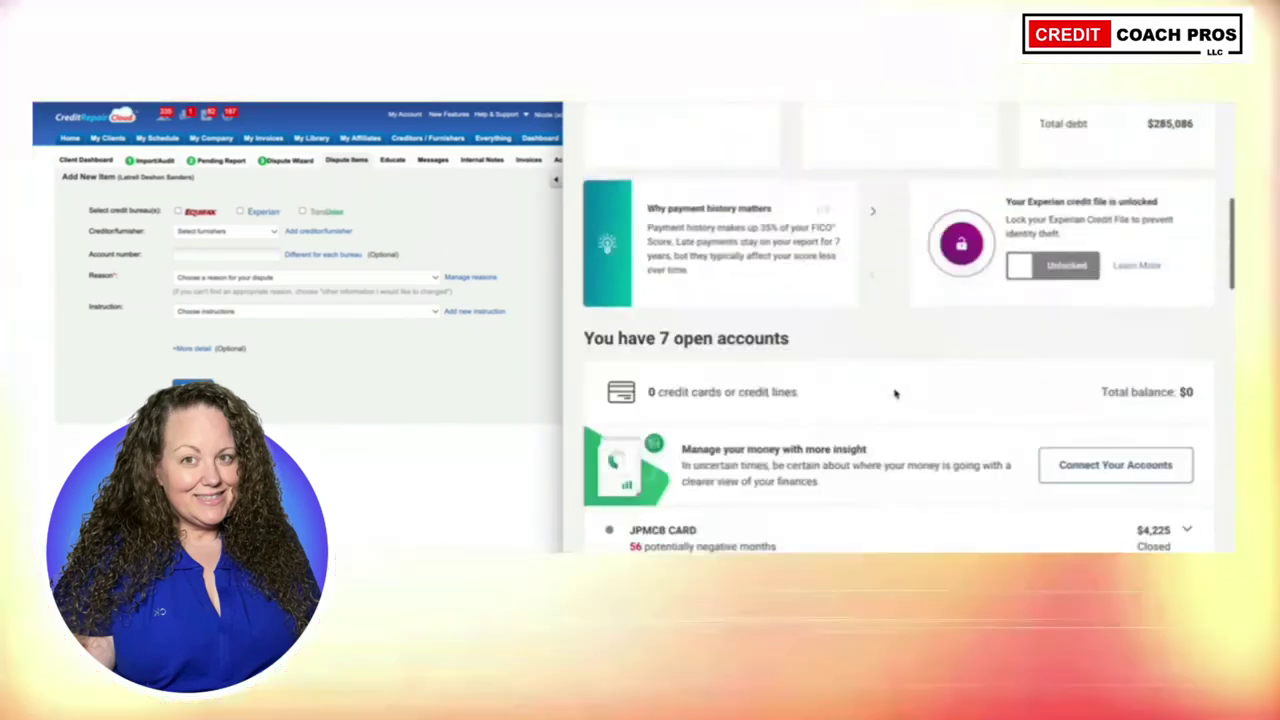
scroll(895, 394, "up", 5)
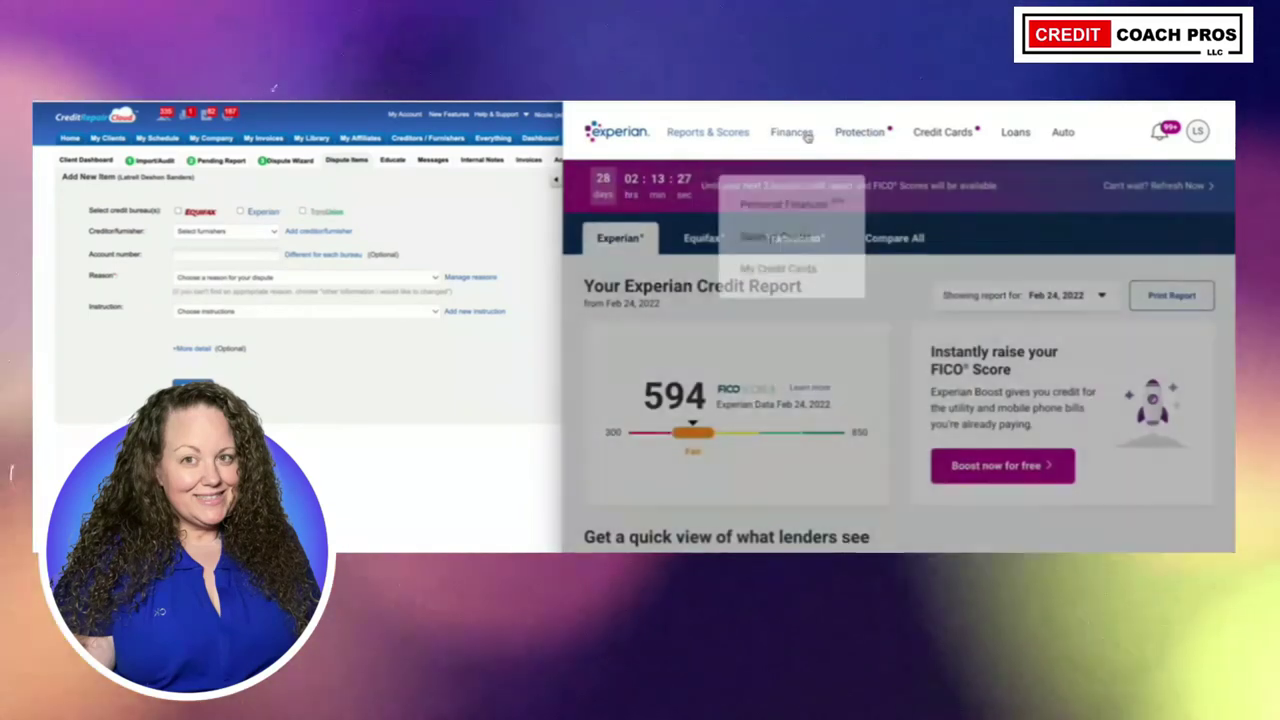
mouse_move(729, 148)
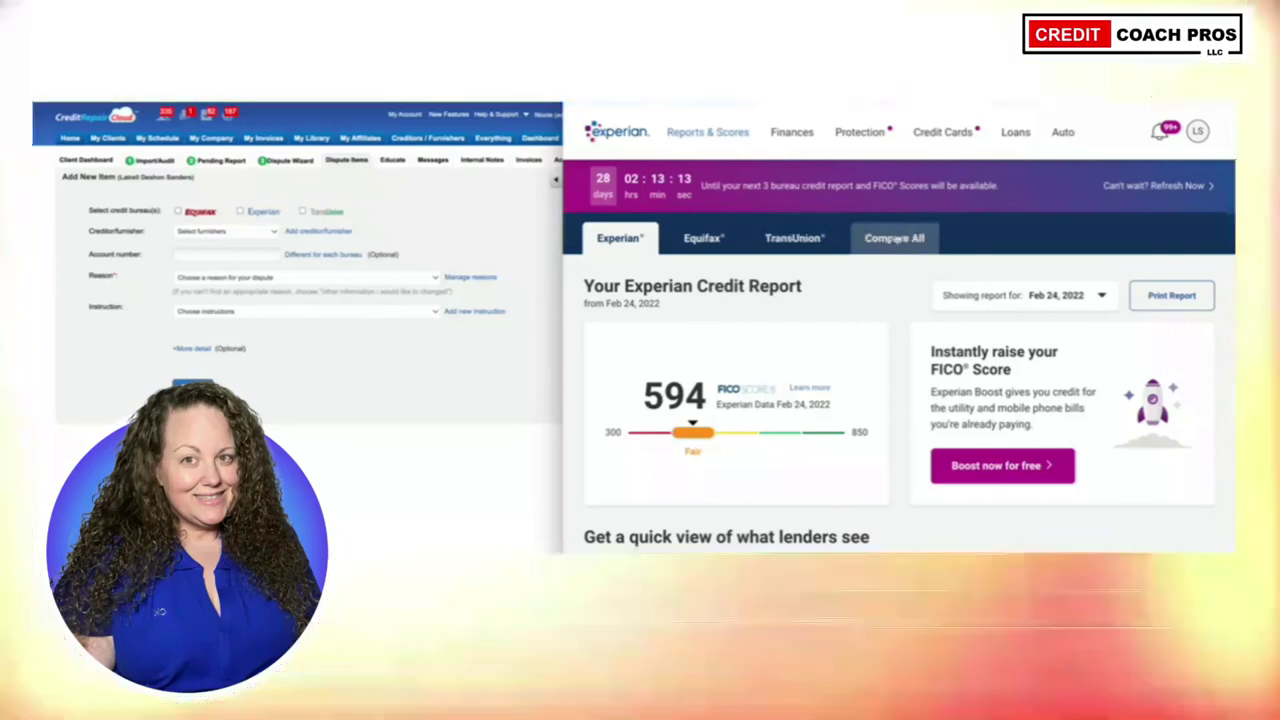
Scroll the Experian report down to the closed JPMCB CARD, ROOMSTOGO/CROSSRIVER/G and WF CRD SVC accounts.
scroll(866, 430, "down", 2)
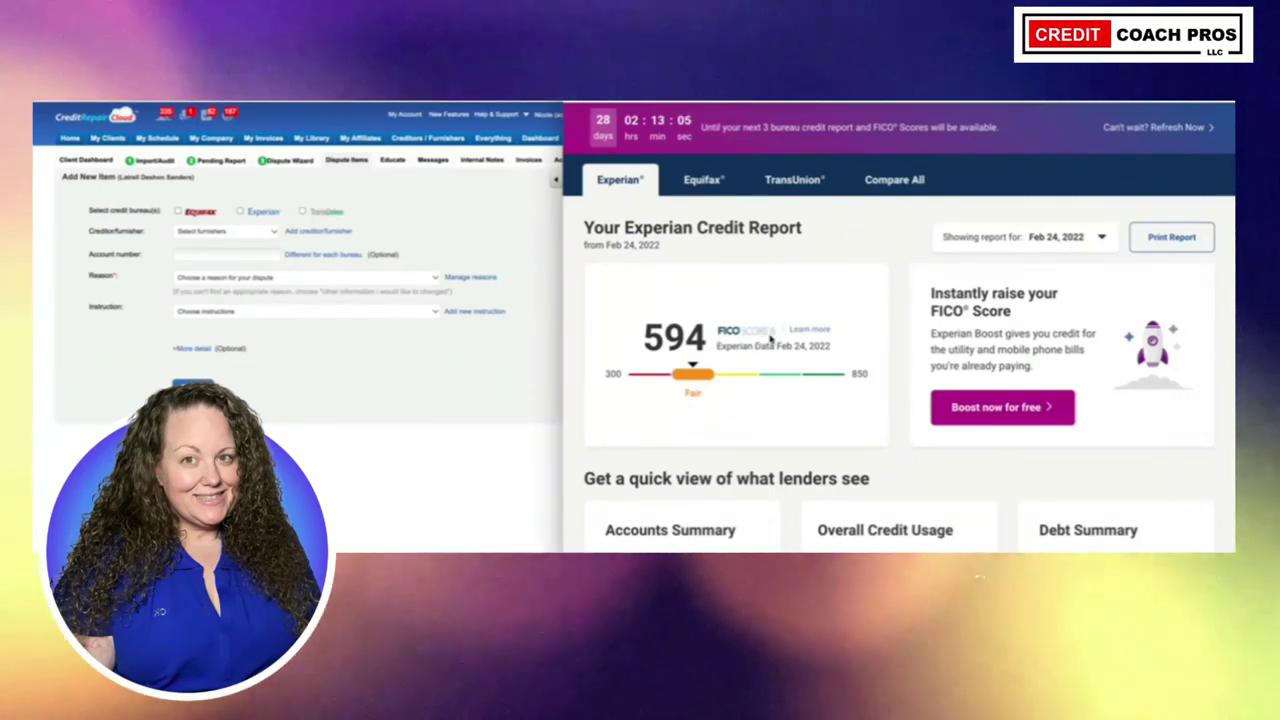
scroll(772, 409, "down", 5)
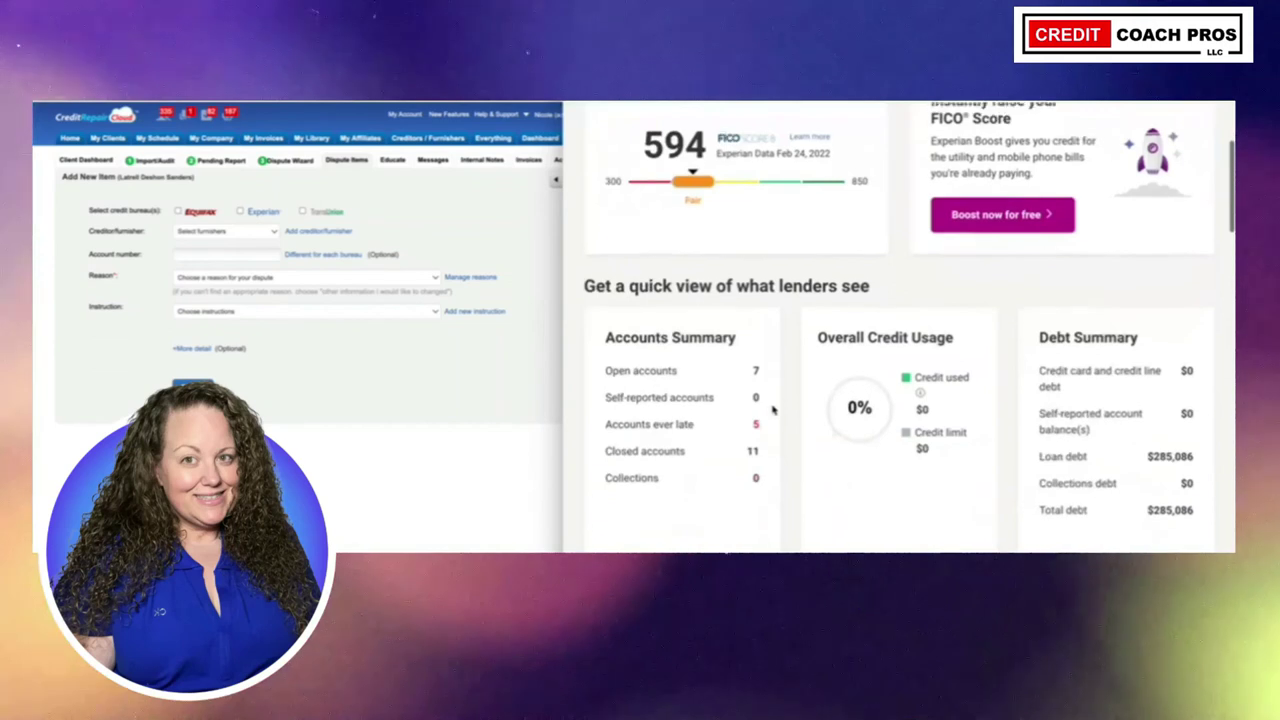
scroll(772, 409, "down", 5)
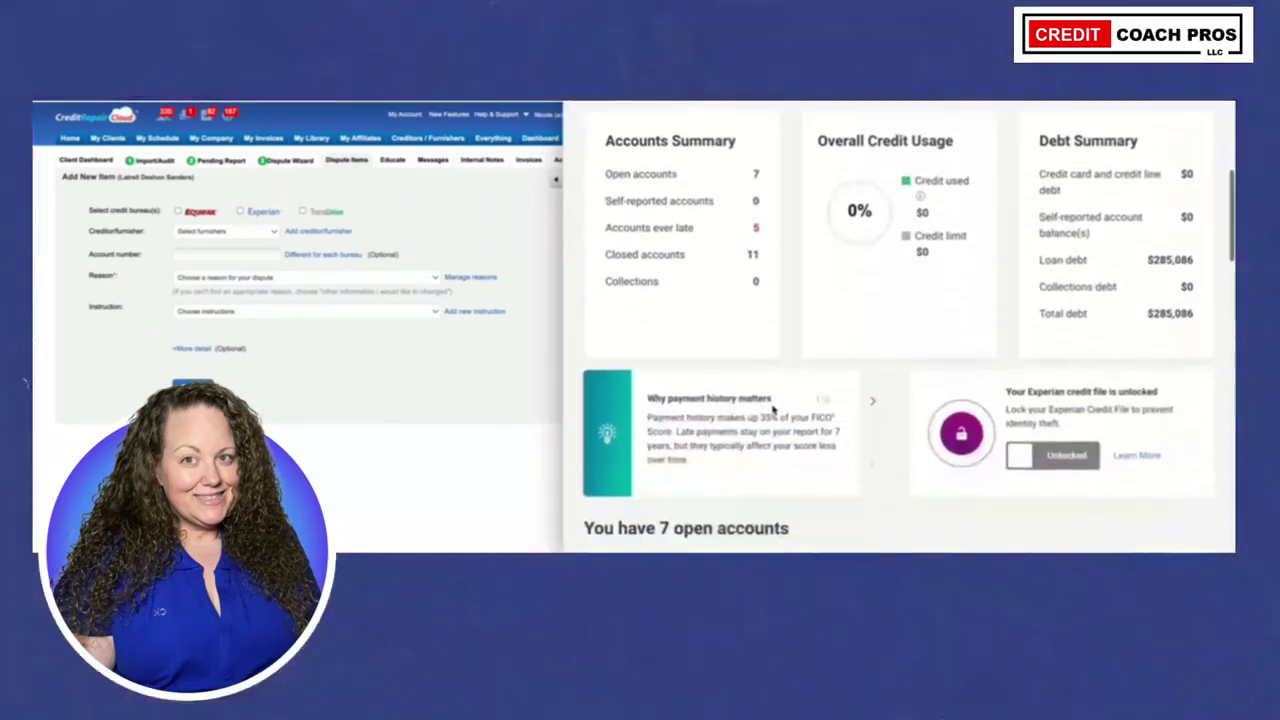
scroll(772, 405, "down", 5)
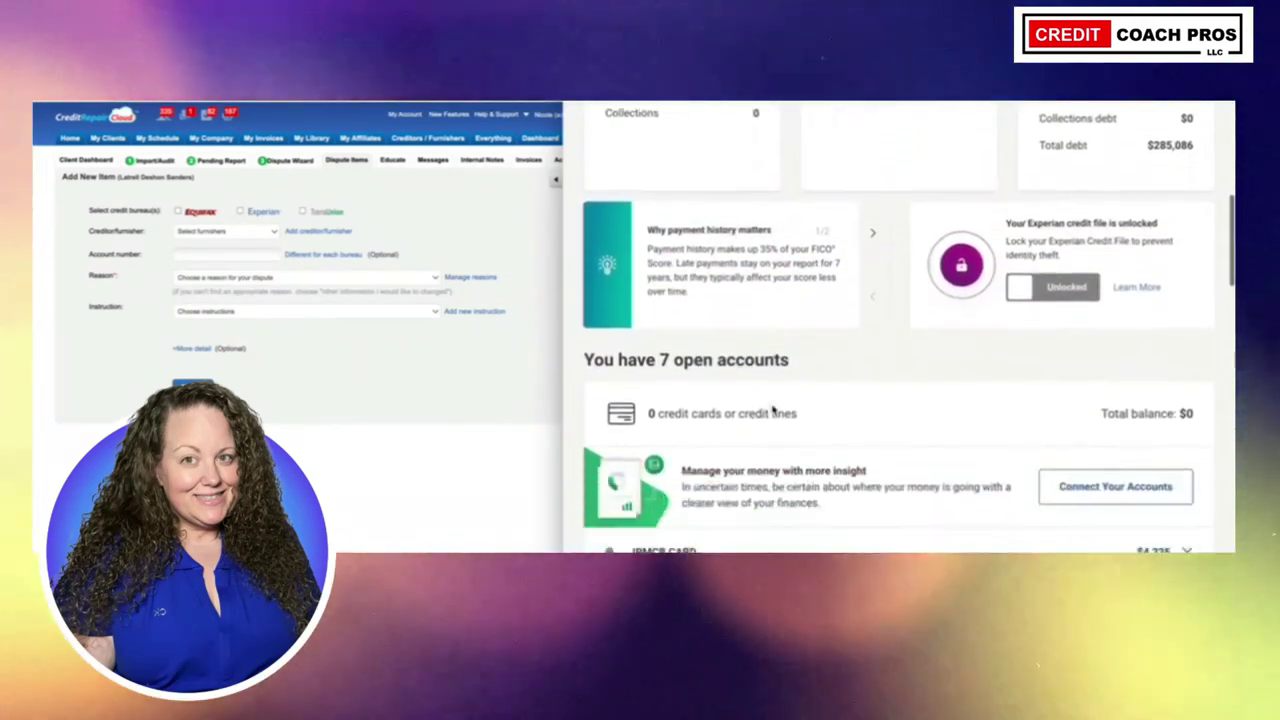
scroll(772, 405, "down", 2)
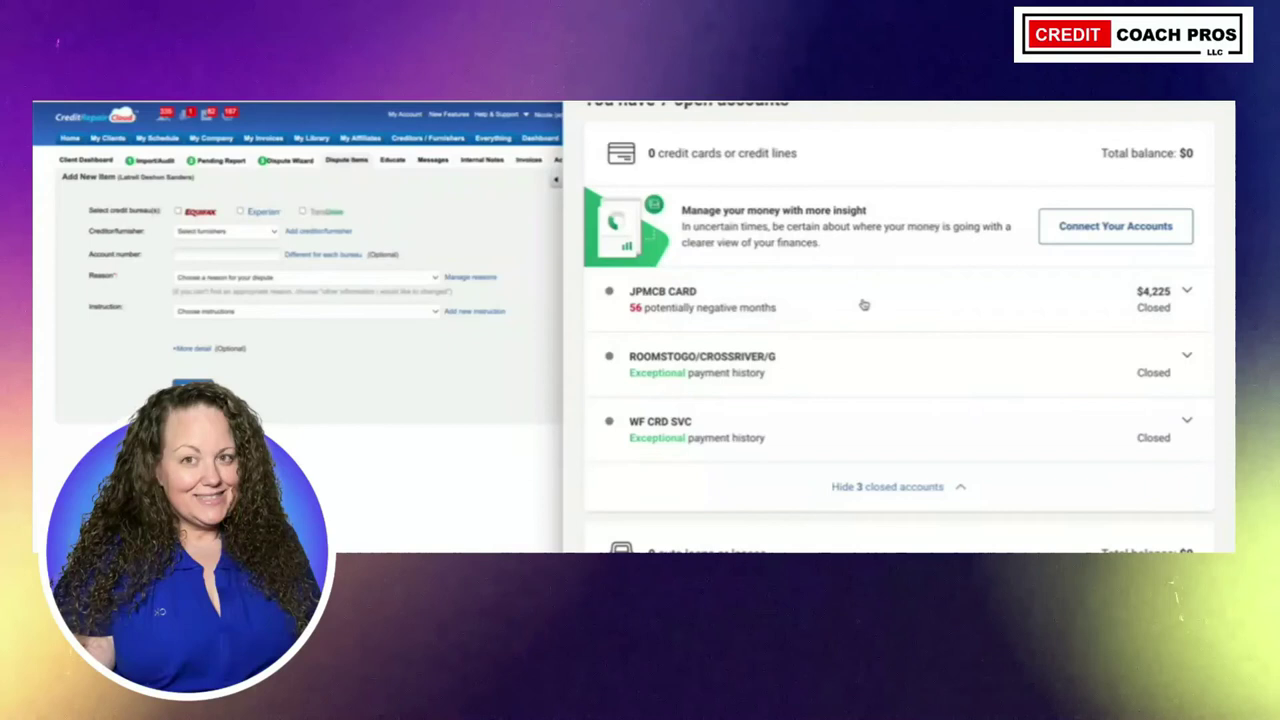
Expand the JPMCB CARD account's Account Info and Payment Info, then select the JPMCB CARD name.
left_click(862, 304)
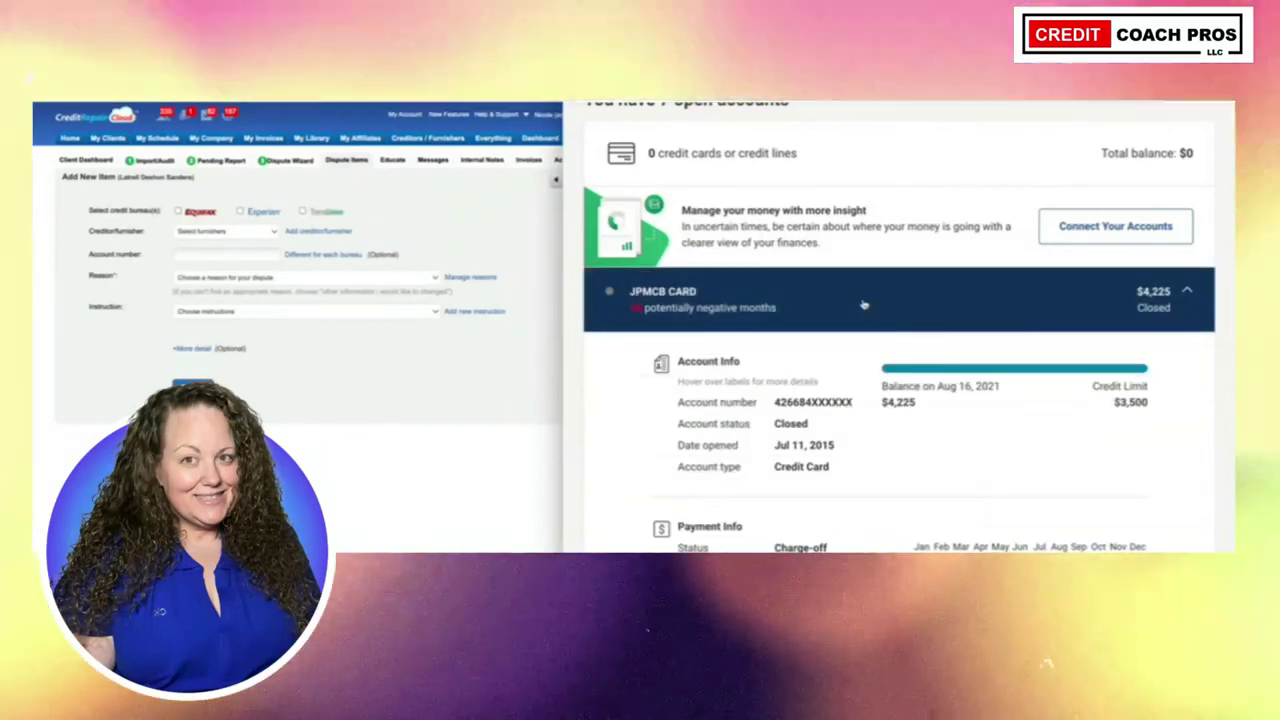
scroll(913, 358, "down", 3)
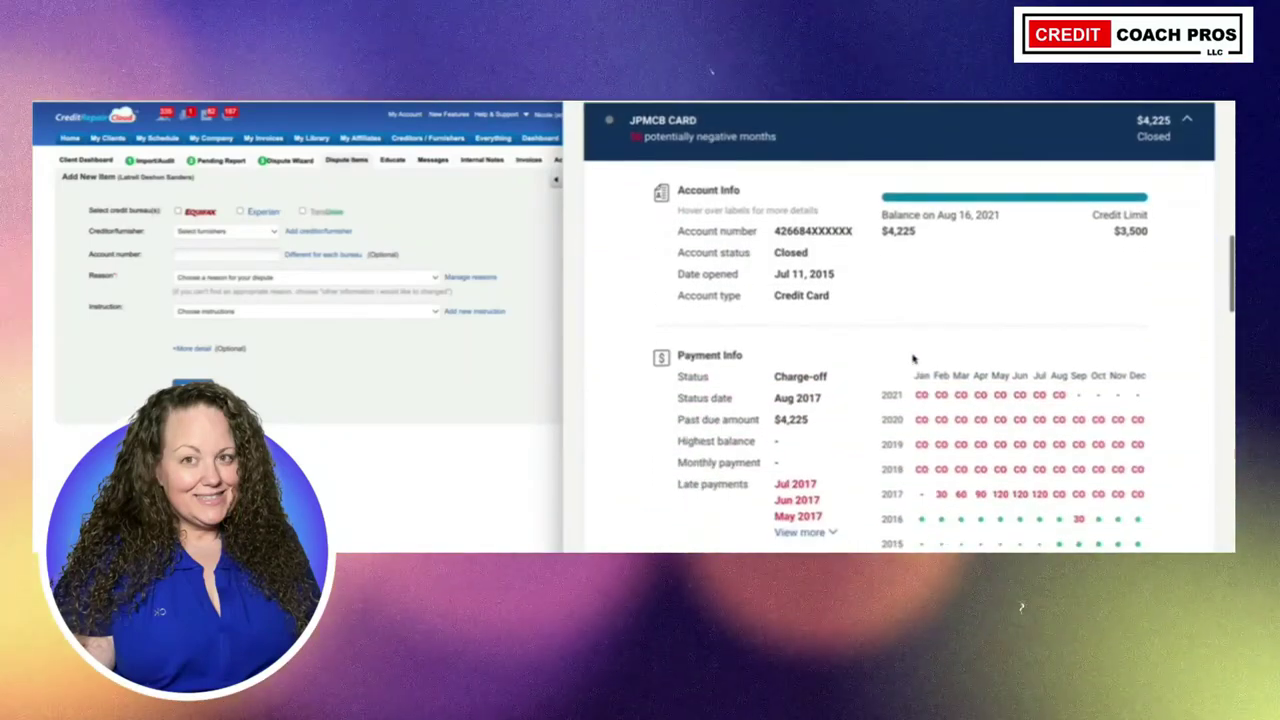
scroll(913, 358, "up", 2)
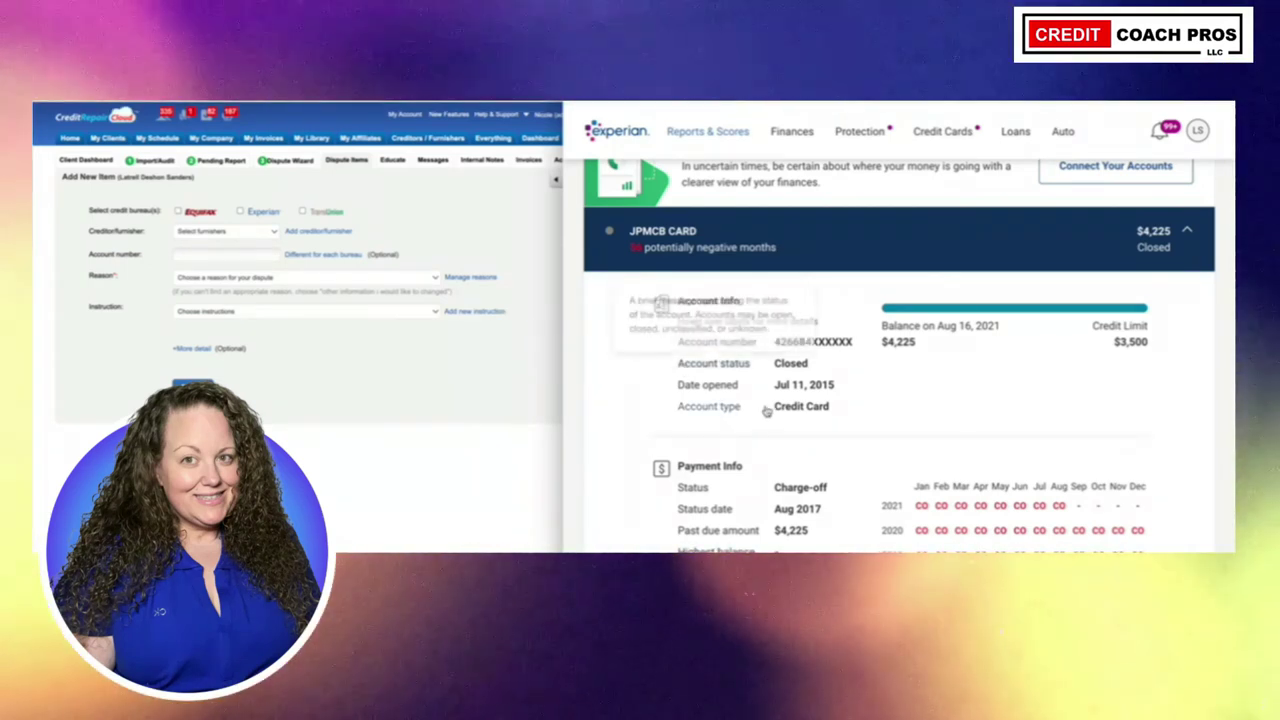
scroll(768, 410, "up", 1)
scroll(768, 416, "up", 2)
scroll(768, 416, "down", 2)
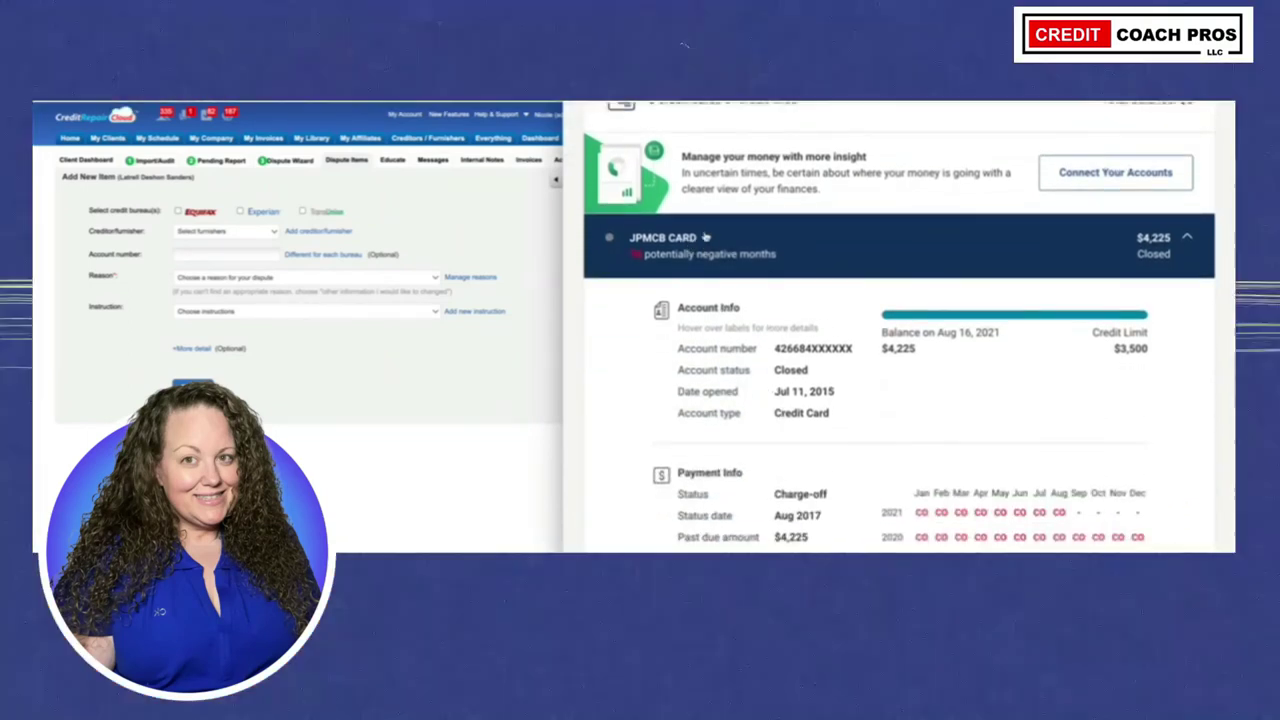
left_click_drag(702, 240, 633, 238)
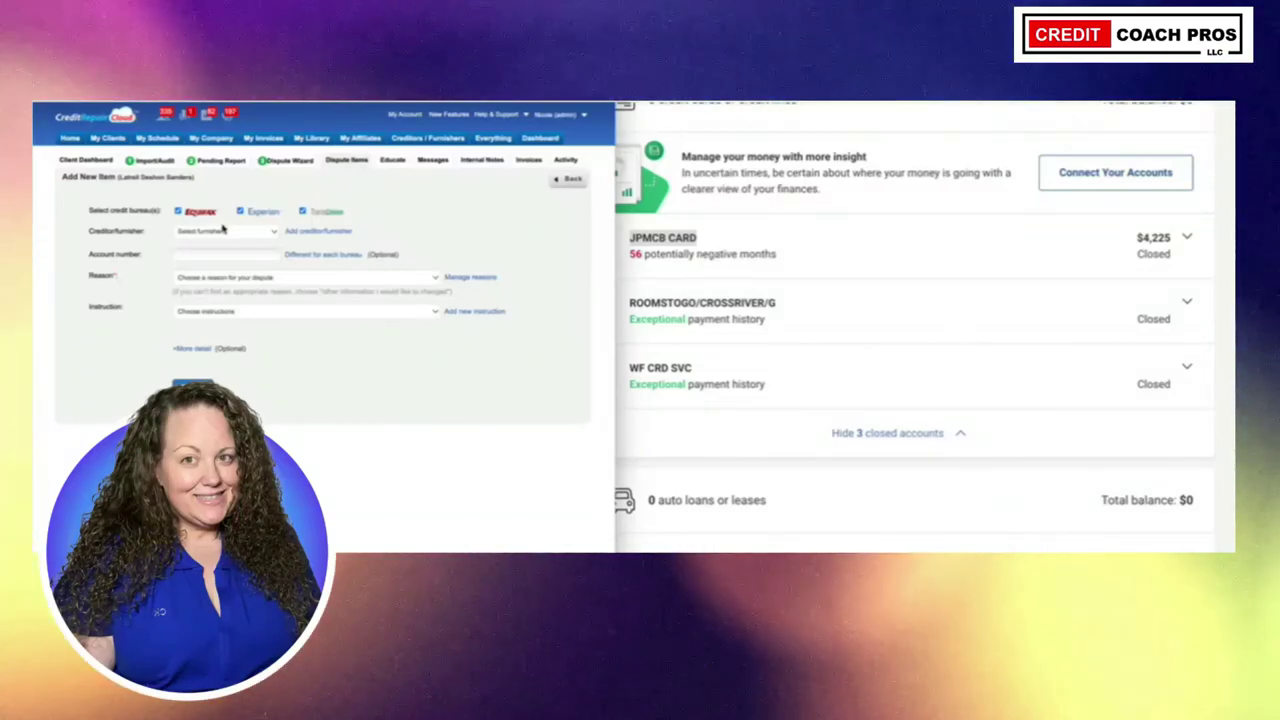
Open the Creditor/furnisher dropdown and browse the list for a JPMCB entry.
left_click(224, 231)
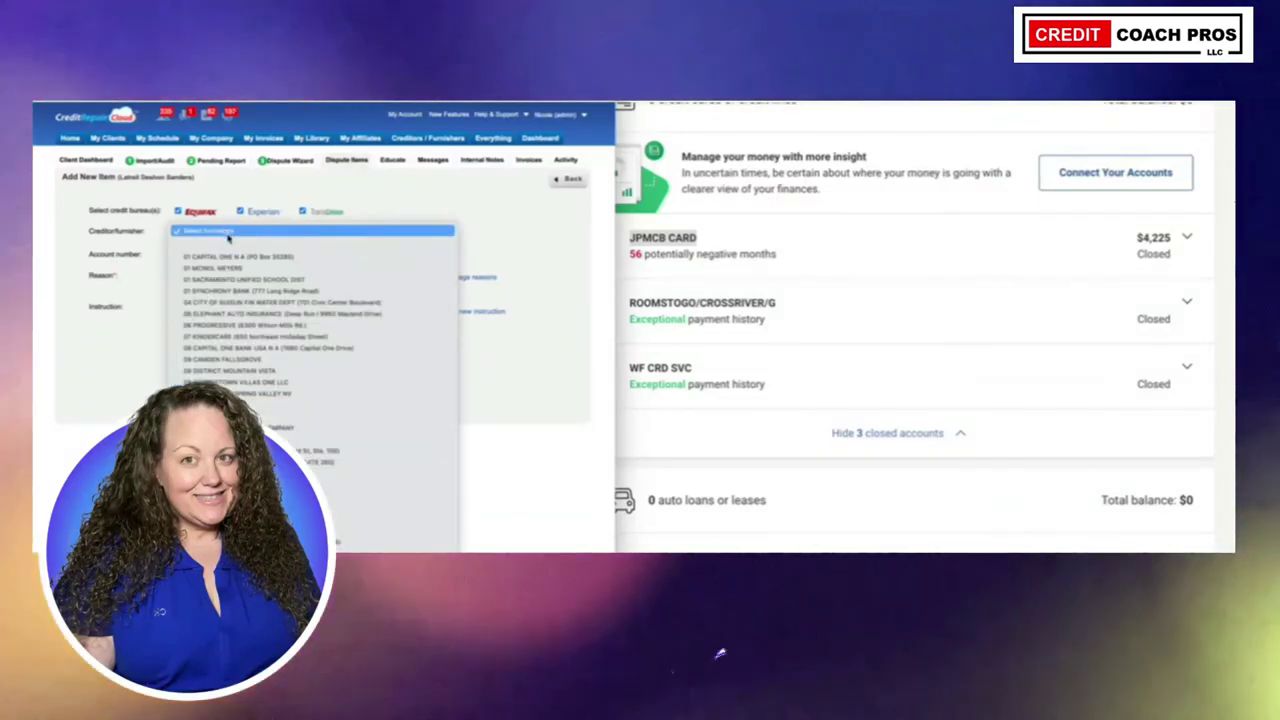
scroll(237, 390, "down", 10)
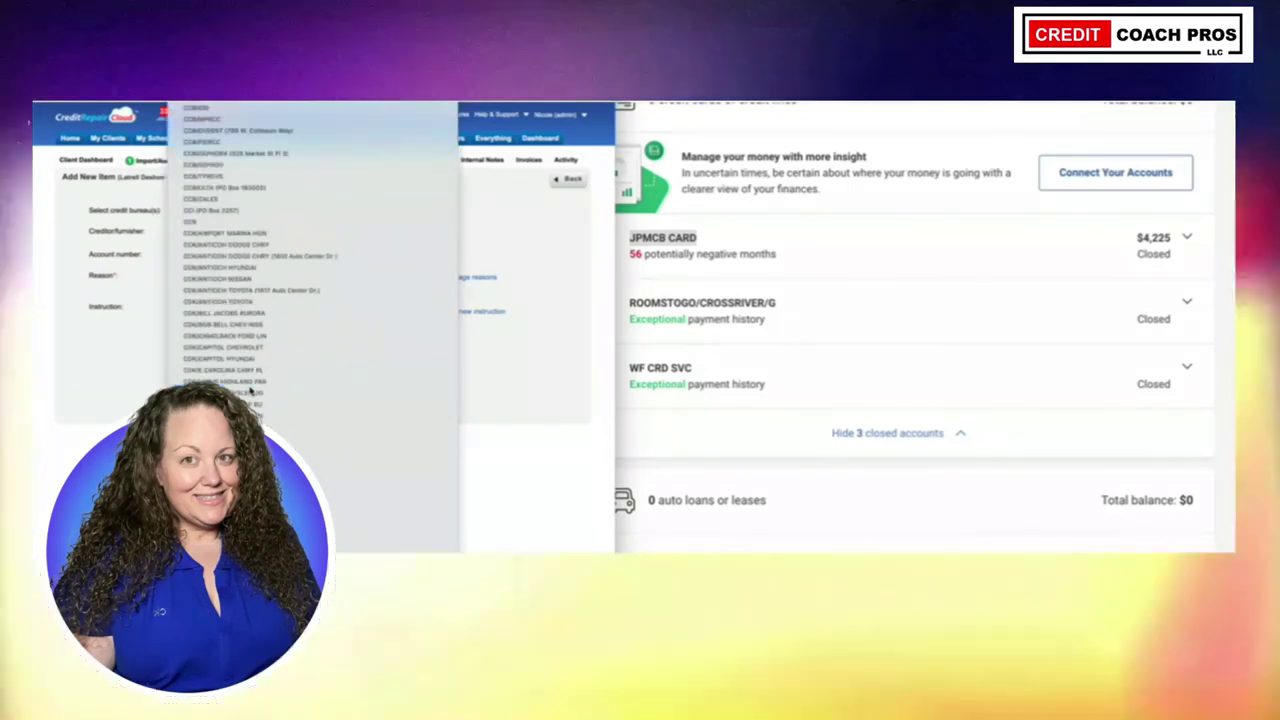
scroll(310, 260, "down", 5)
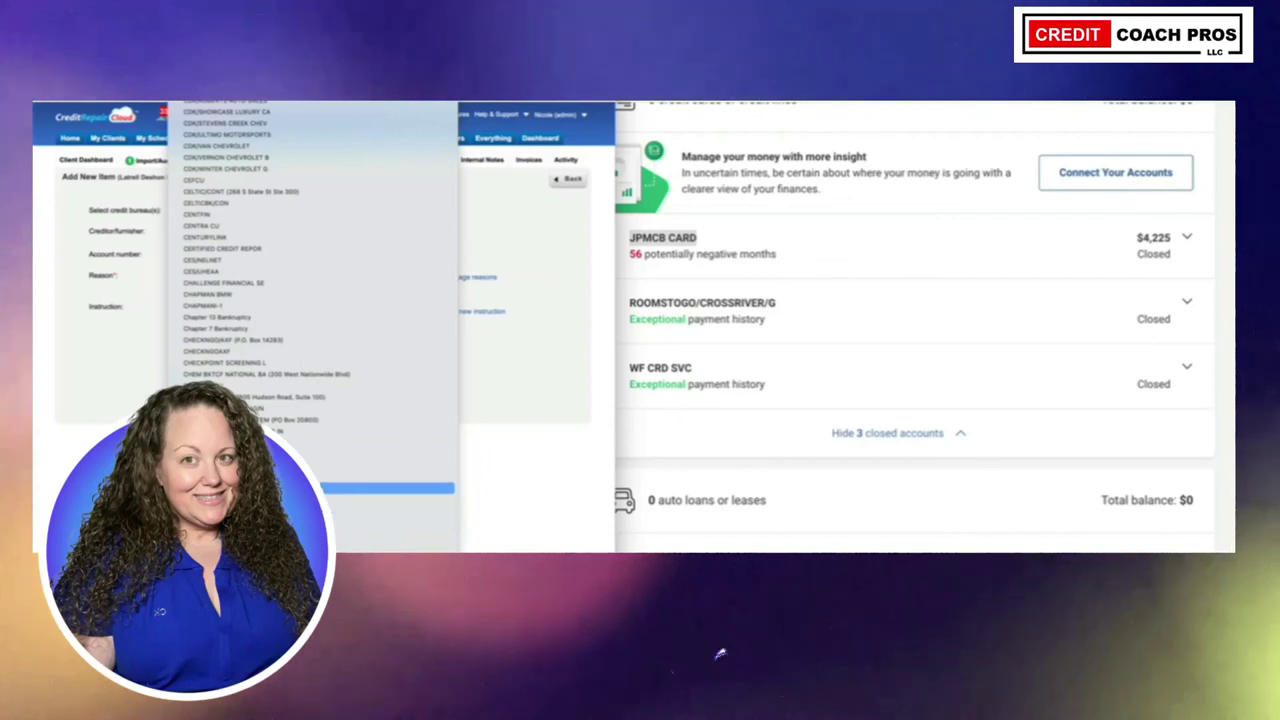
scroll(265, 260, "down", 5)
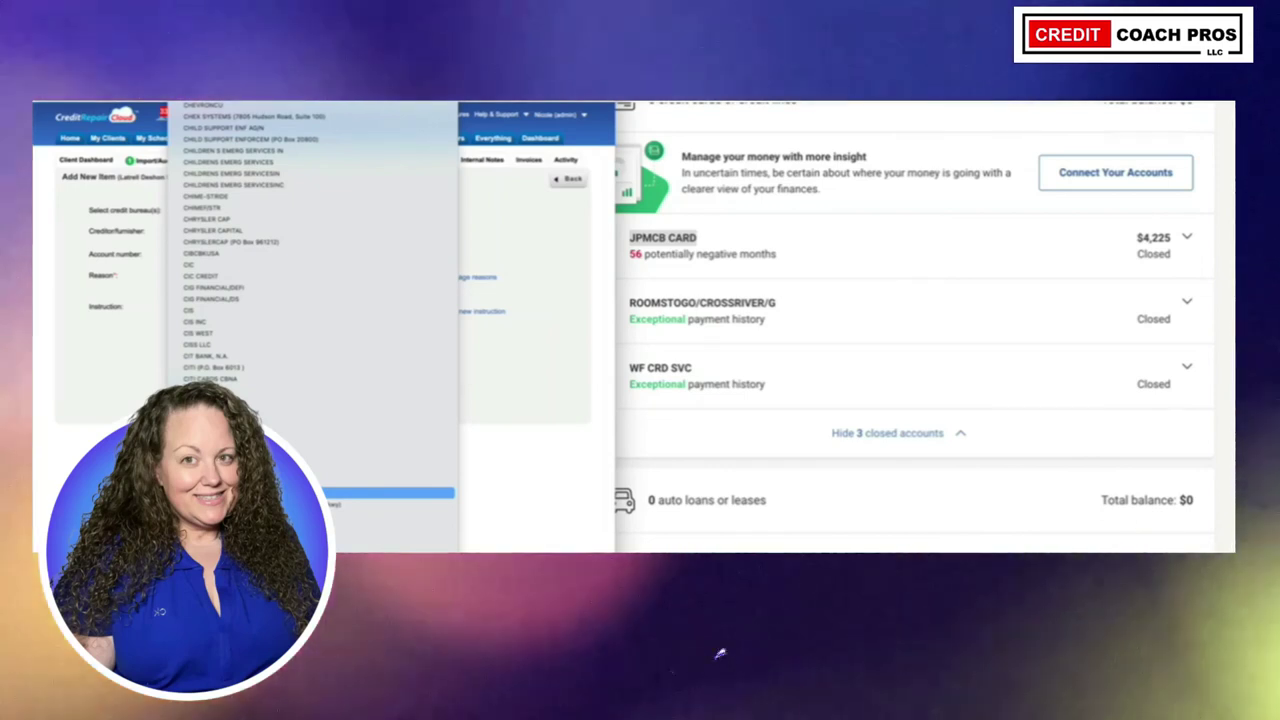
scroll(265, 260, "up", 5)
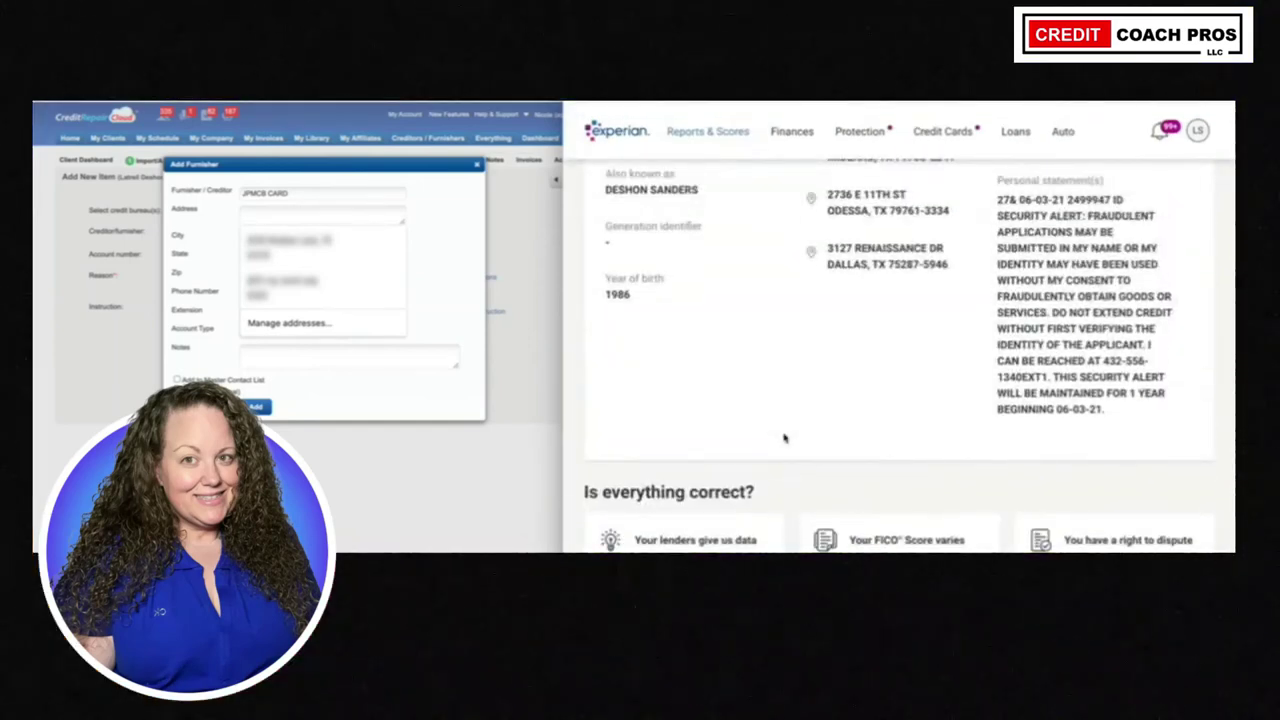
Place the cursor in the Address field of the JPMCB CARD Add Furnisher dialog.
scroll(784, 437, "down", 20)
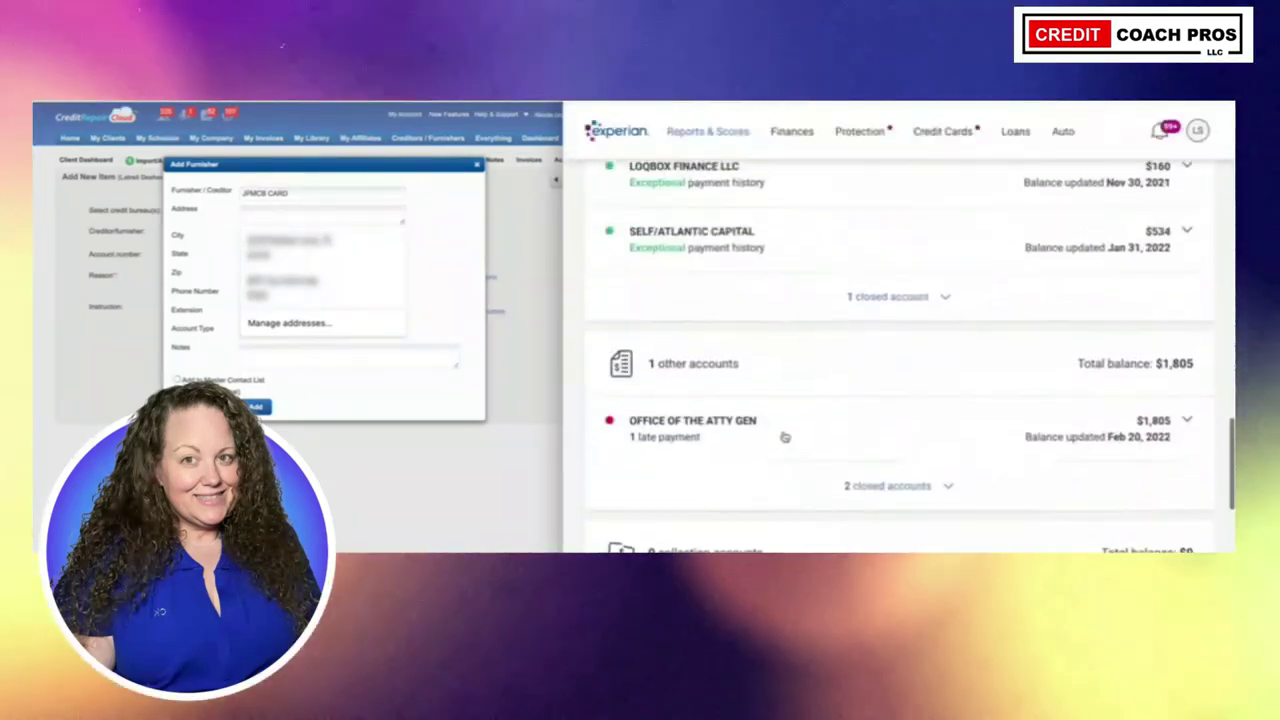
scroll(784, 437, "up", 20)
scroll(784, 437, "down", 2)
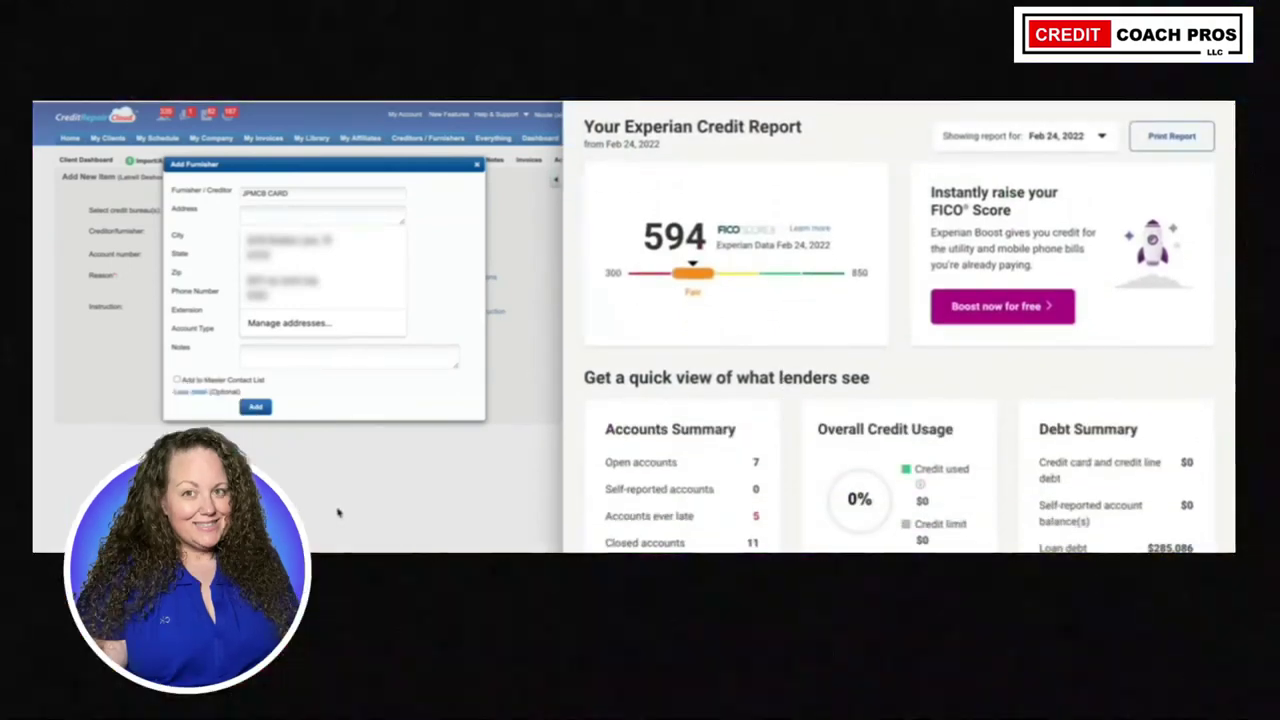
left_click(322, 214)
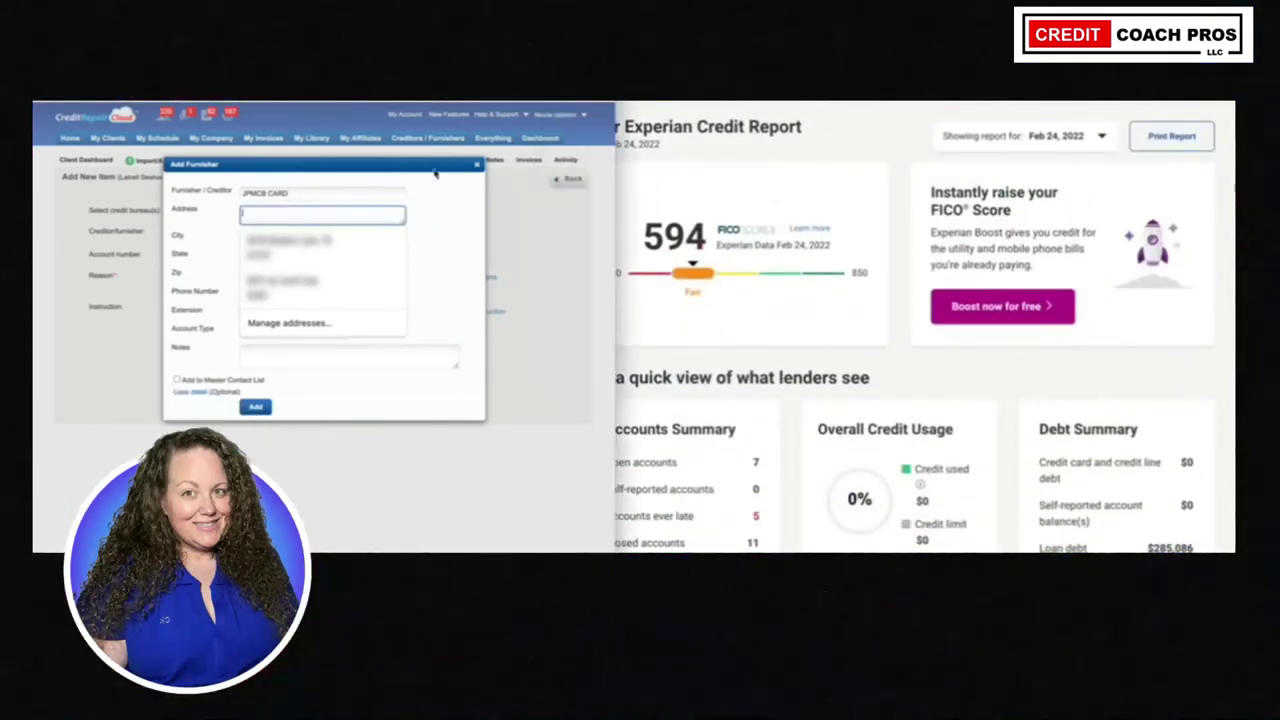
Search Google in a new tab for 'JPMCB CARD mailing'.
key("ctrl+t")
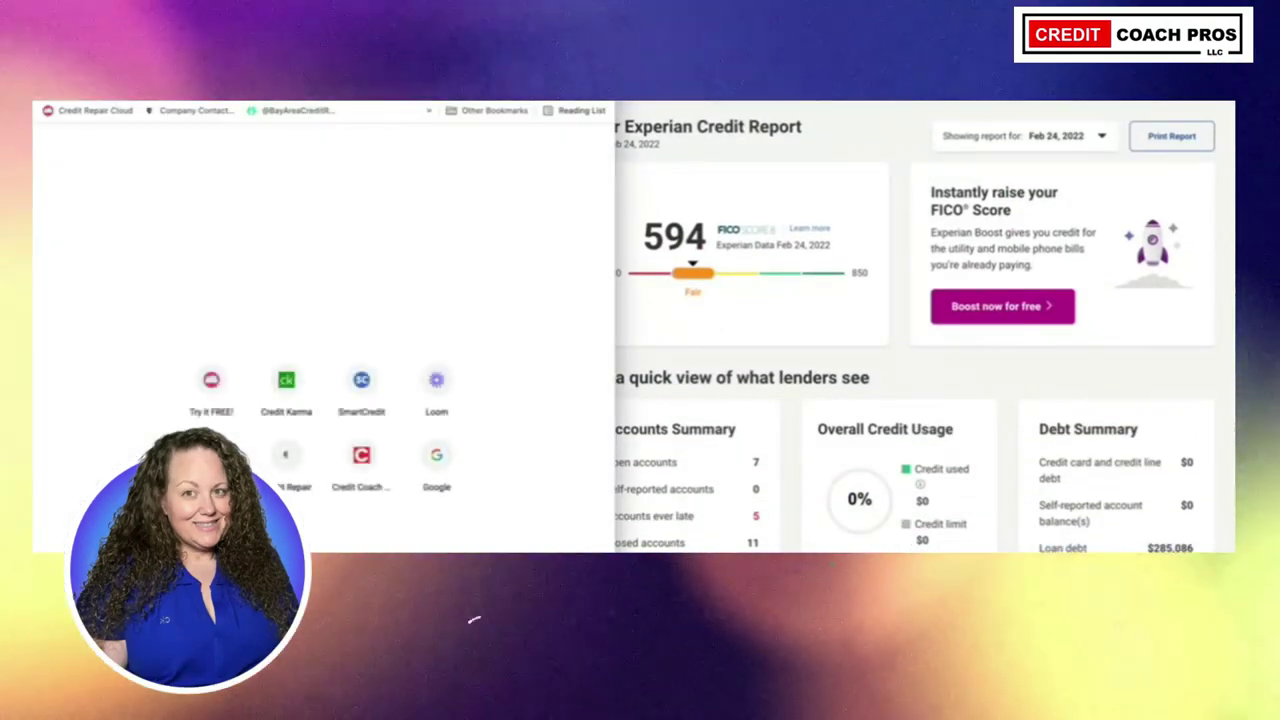
type("google")
key("Return")
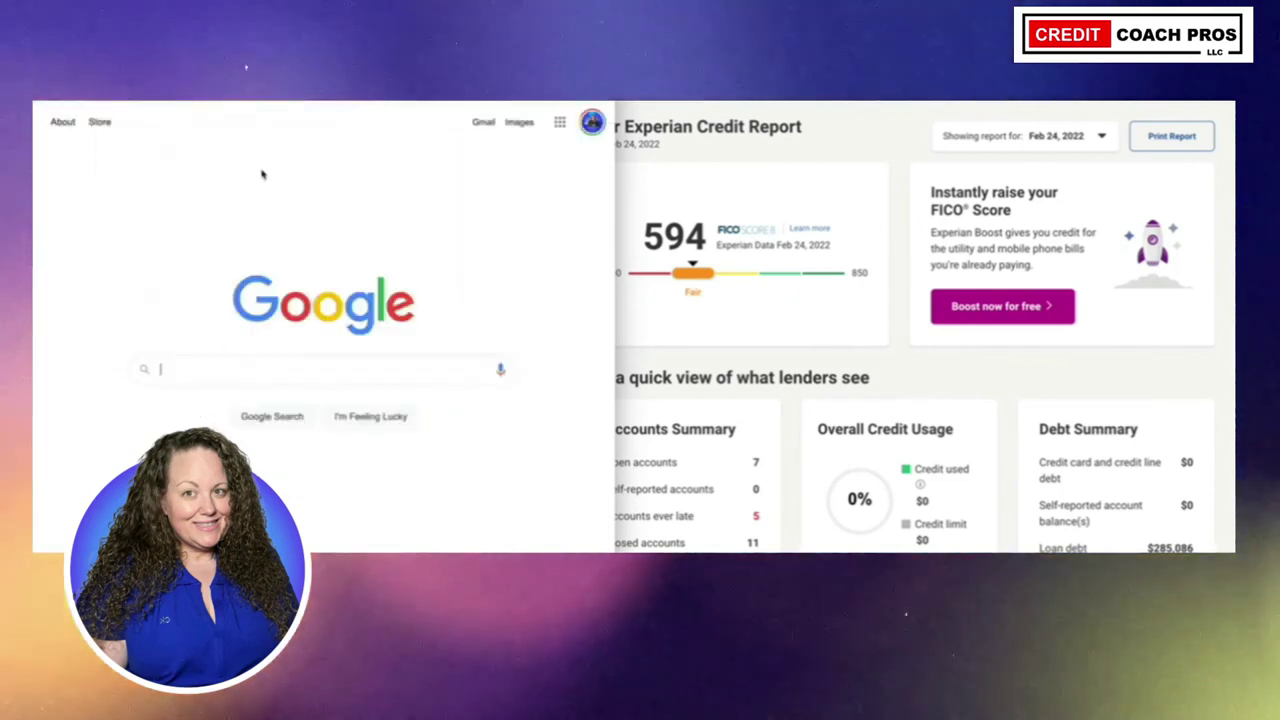
type("JPMCB CARD")
type("mail")
key("BackSpace")
key("BackSpace")
key("BackSpace")
key("BackSpace")
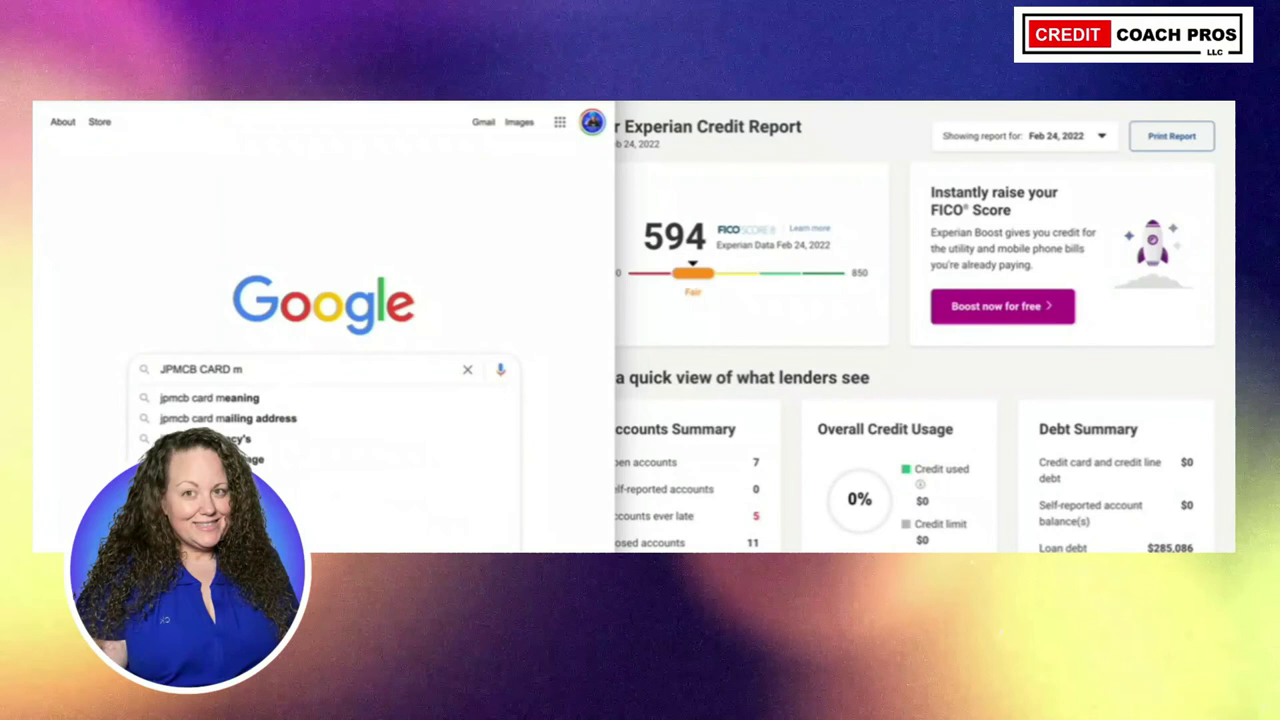
type("mailing")
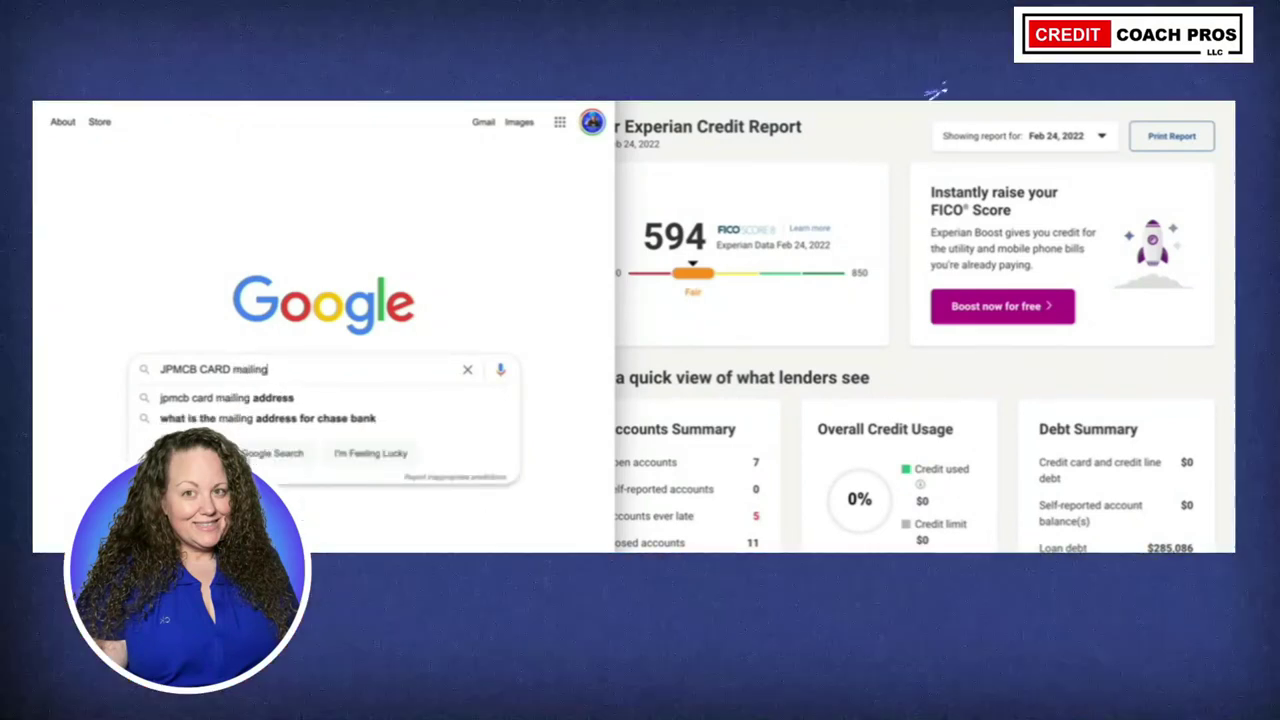
key("Escape")
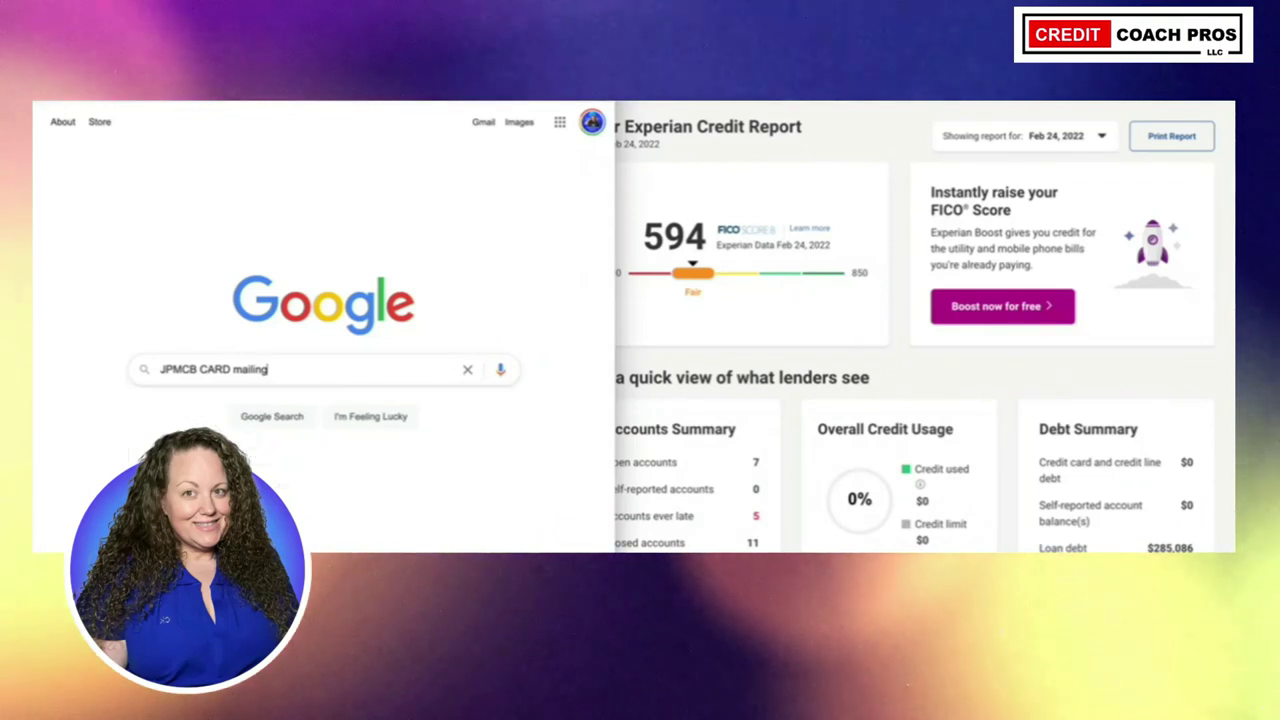
key("Return")
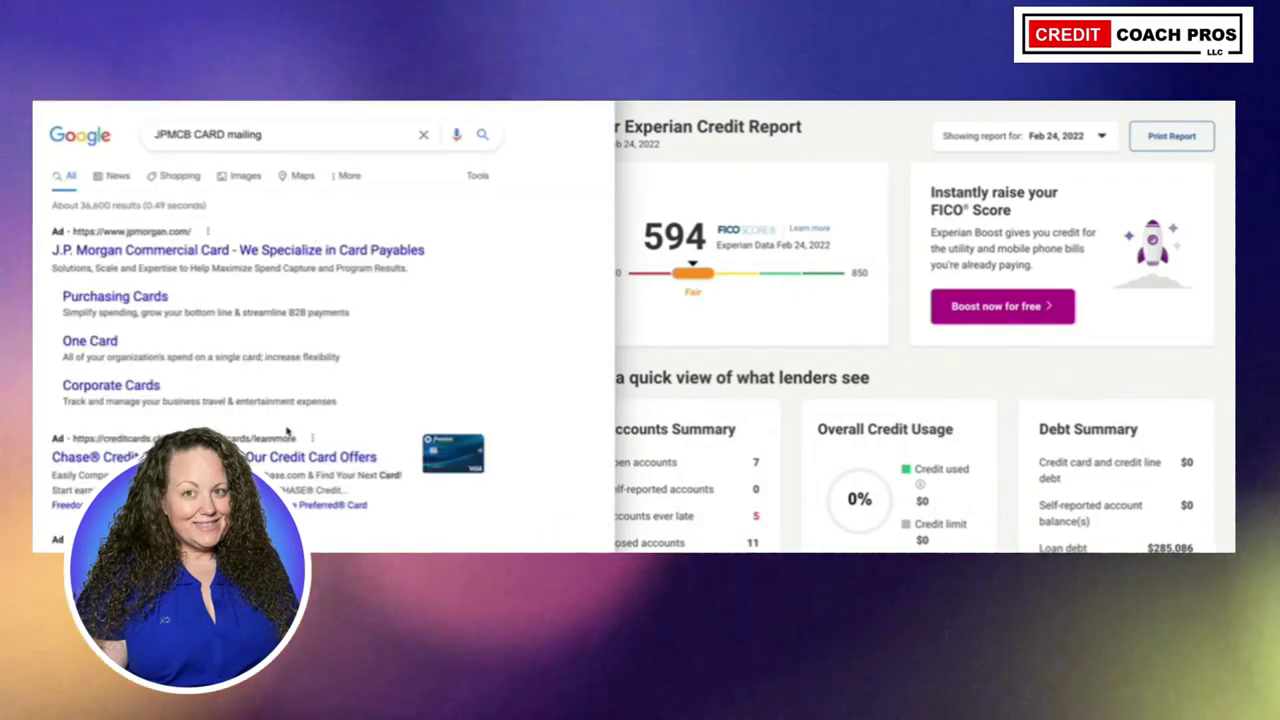
Scroll through the 'JPMCB CARD mailing' results, including the Chase credit card payment pages.
scroll(290, 430, "down", 3)
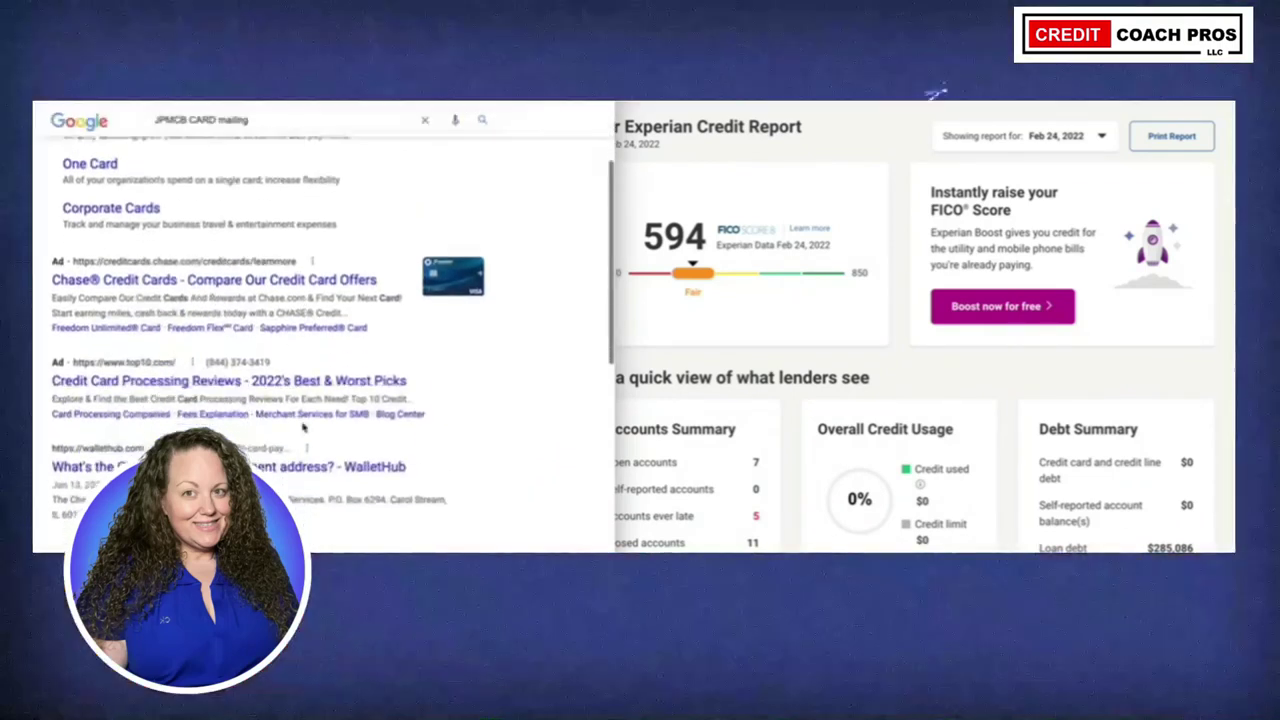
scroll(303, 427, "down", 2)
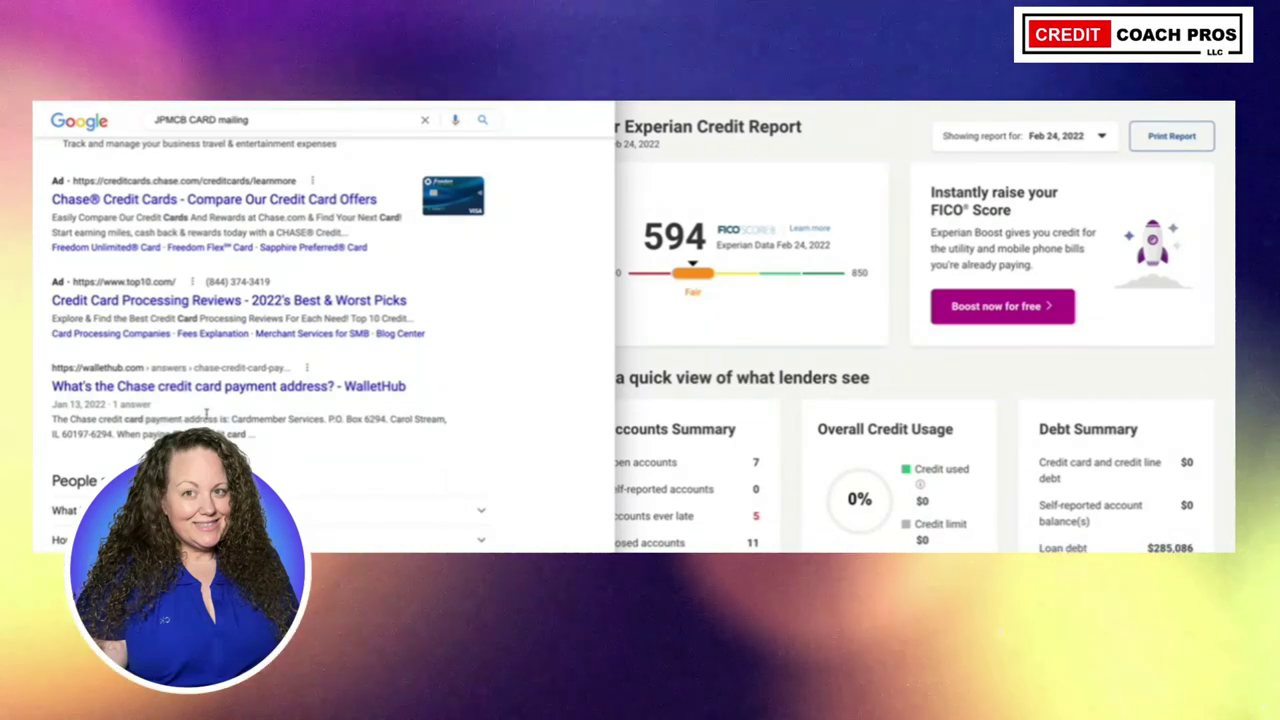
scroll(207, 413, "down", 2)
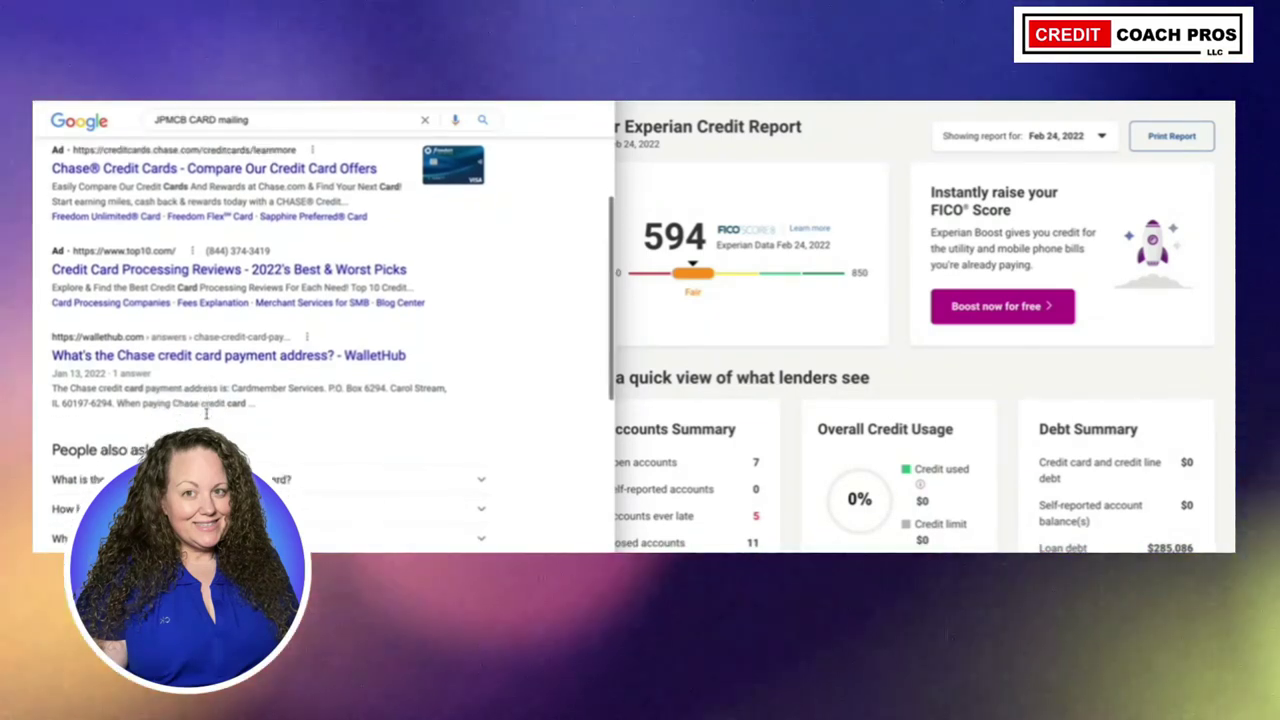
scroll(207, 418, "down", 5)
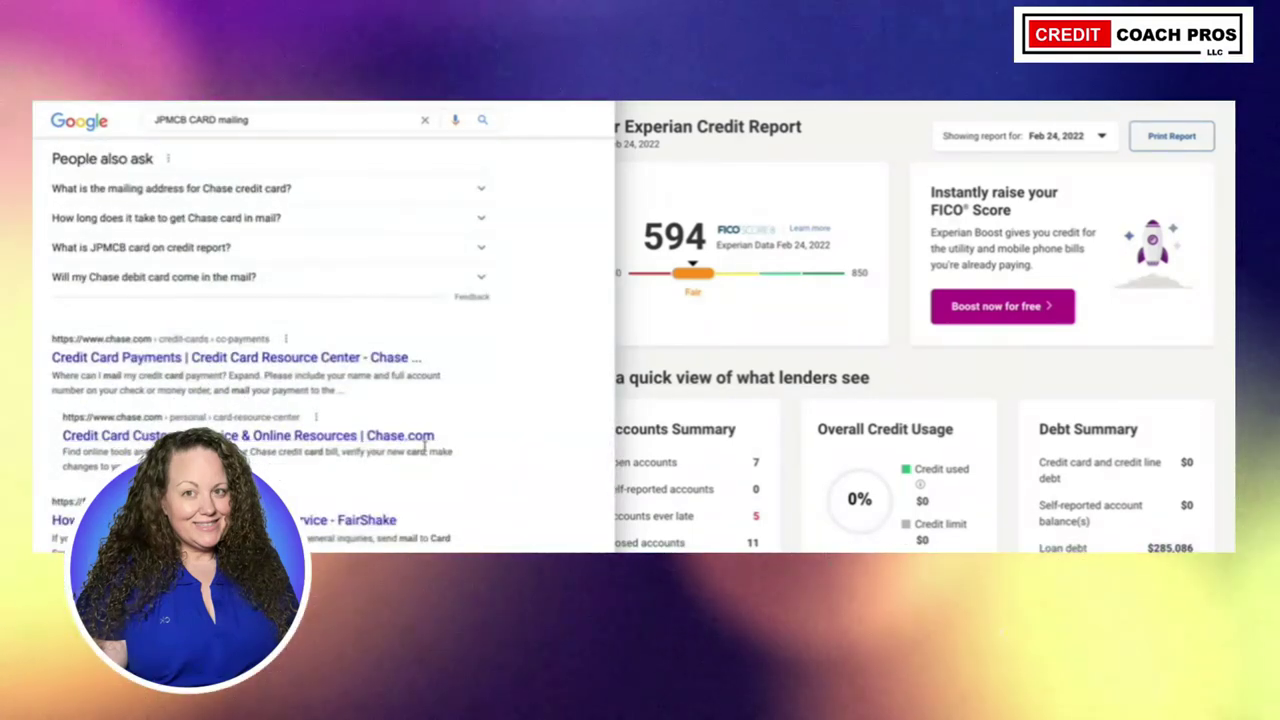
scroll(425, 449, "down", 2)
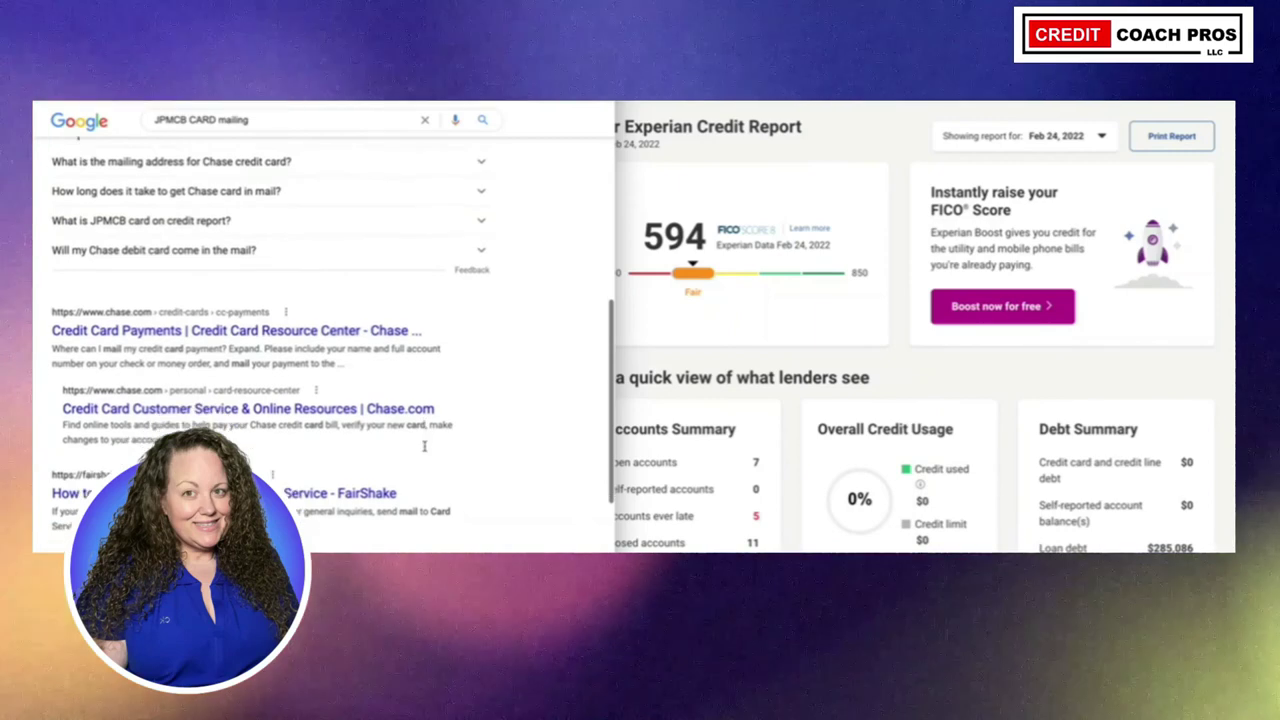
scroll(426, 450, "up", 3)
scroll(425, 451, "down", 2)
scroll(425, 451, "down", 1)
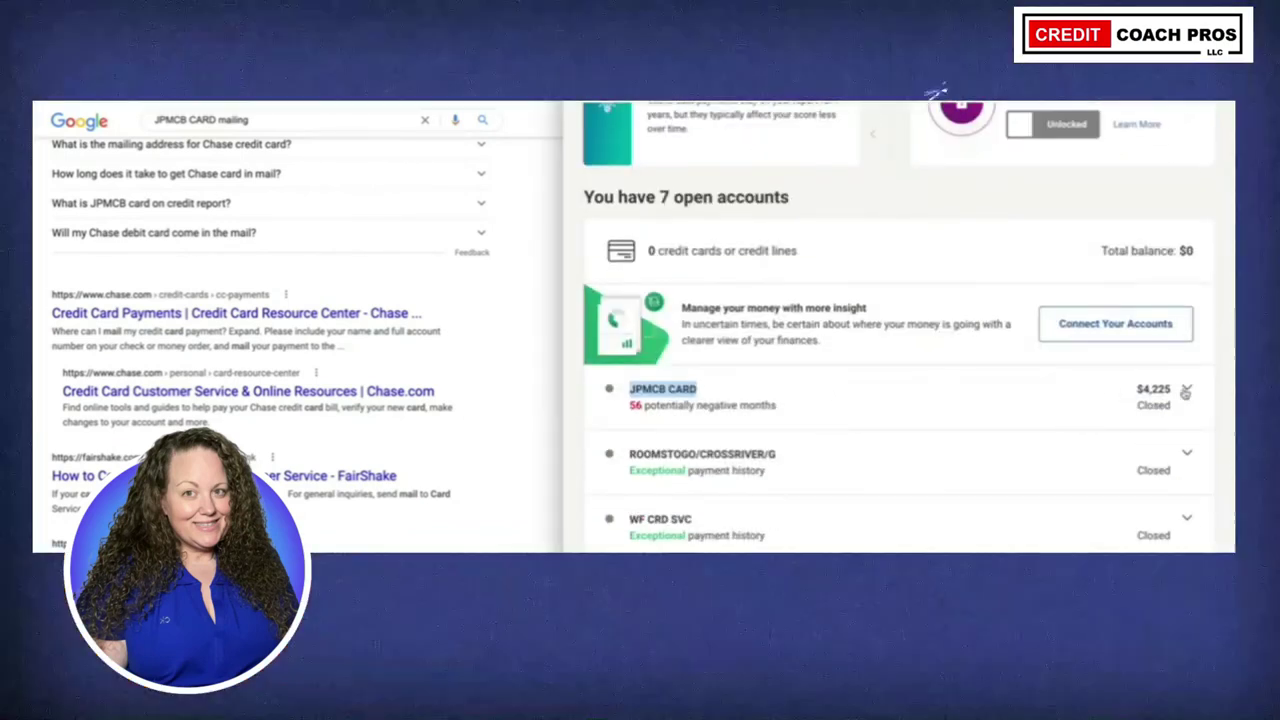
scroll(434, 471, "down", 5)
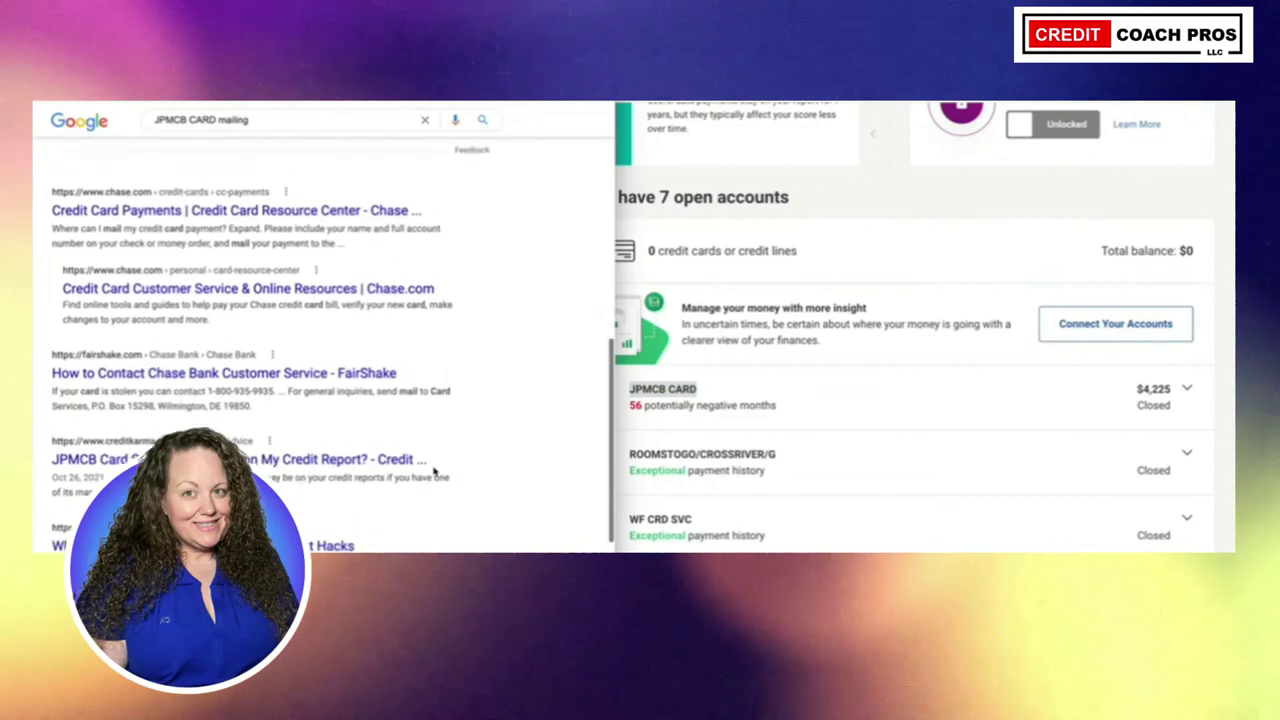
scroll(434, 471, "up", 5)
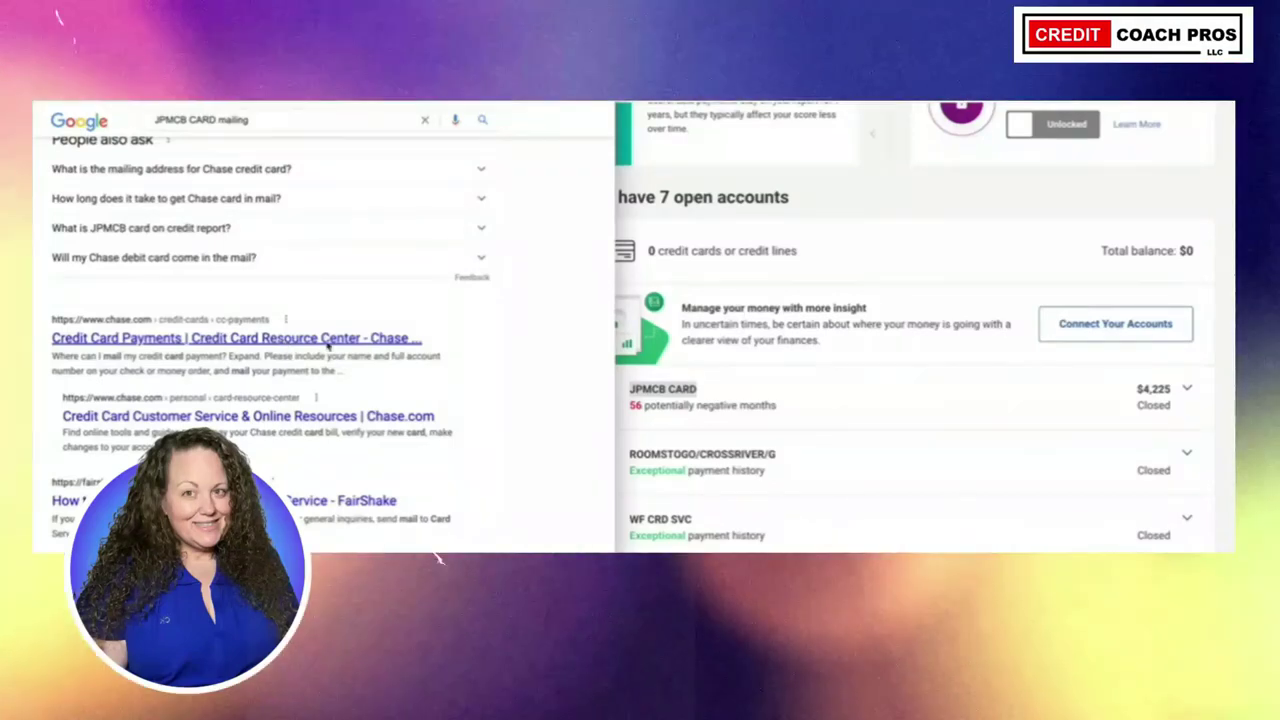
Open the Chase.com 'Credit Card Payments | Credit Card Resource Center' result.
left_click(329, 346)
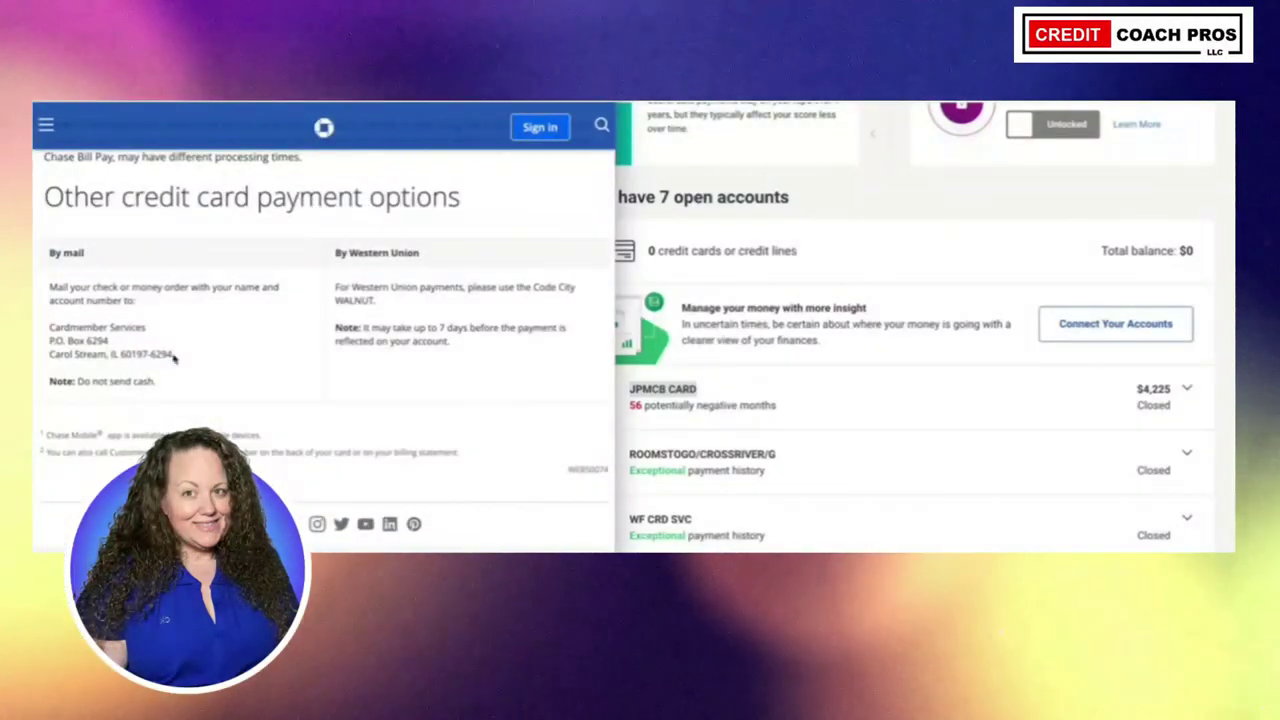
Fill in the furnisher's City as Carol Stream and State as IL from the Chase mailing address.
left_click_drag(177, 358, 54, 328)
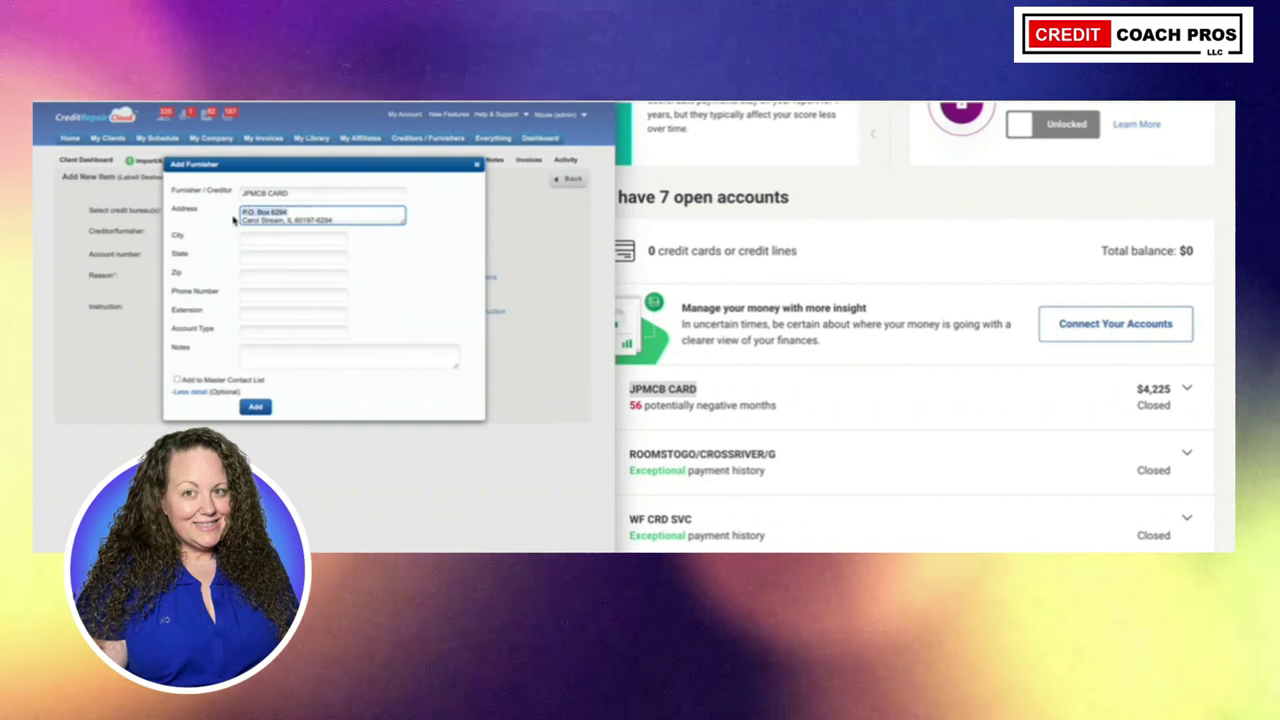
left_click(248, 221)
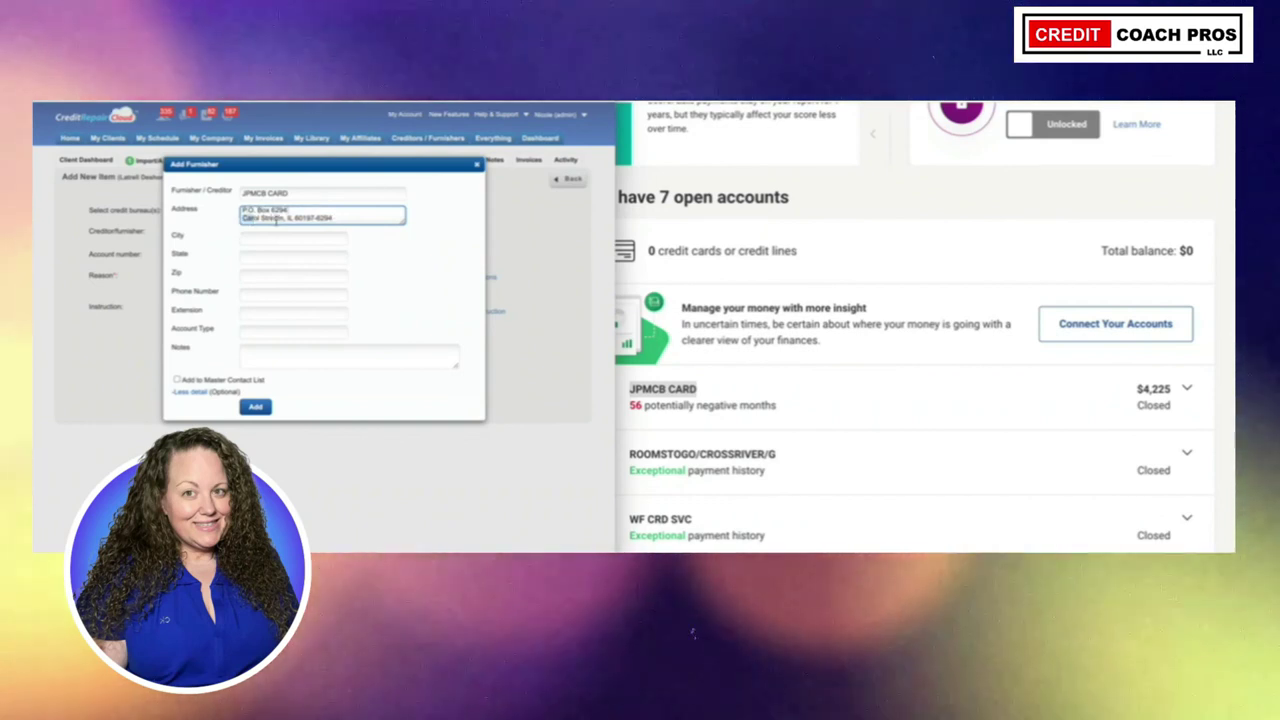
left_click(279, 218)
left_click_drag(285, 218, 232, 224)
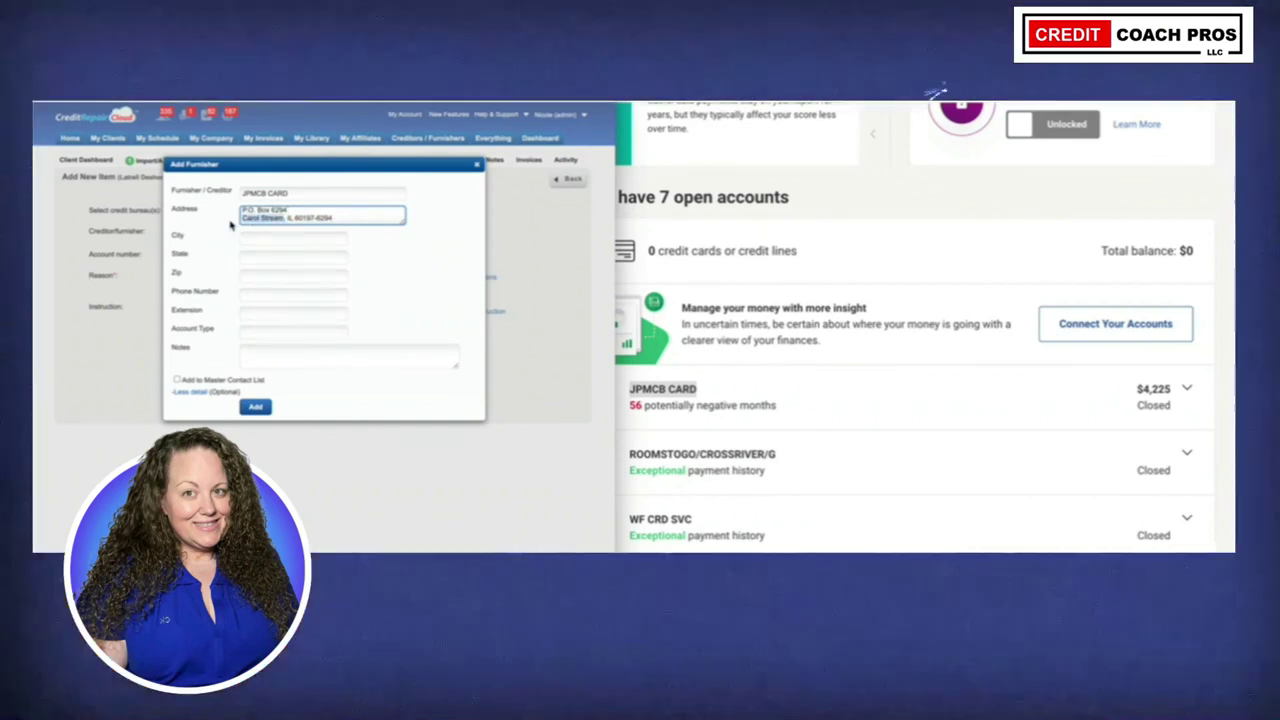
key("ctrl+c")
left_click(257, 238)
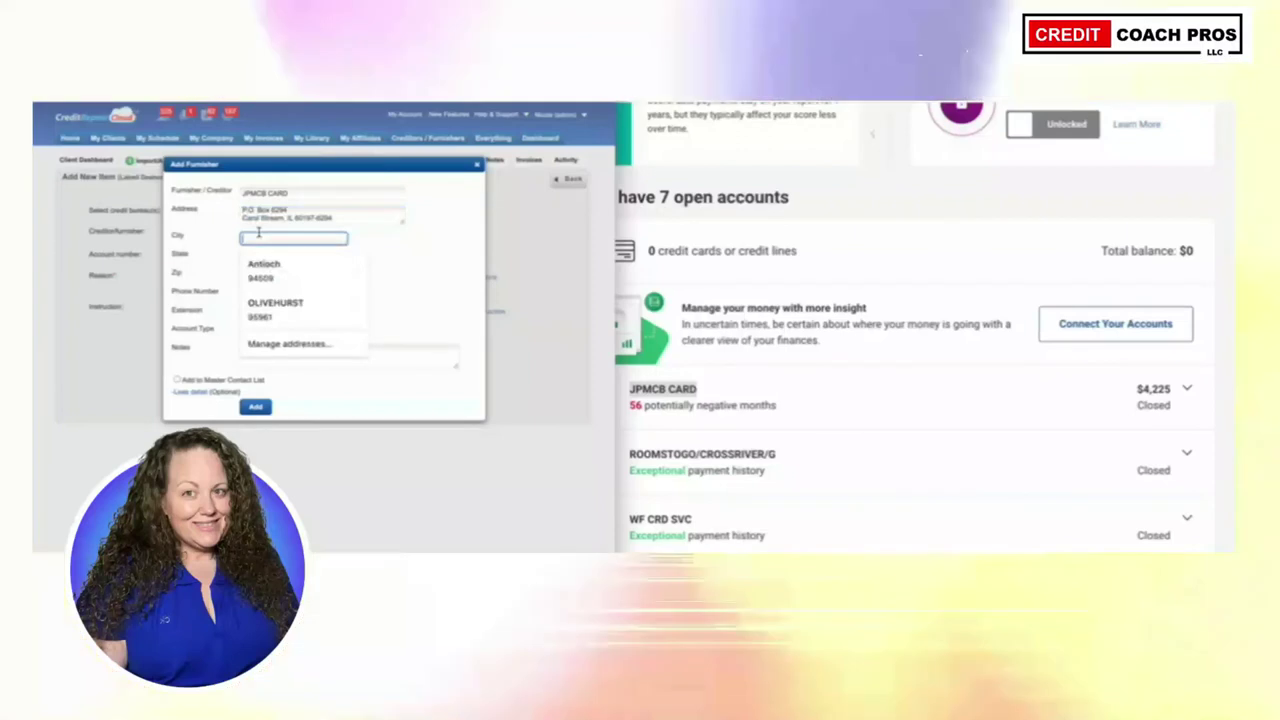
key("ctrl+v")
left_click(262, 257)
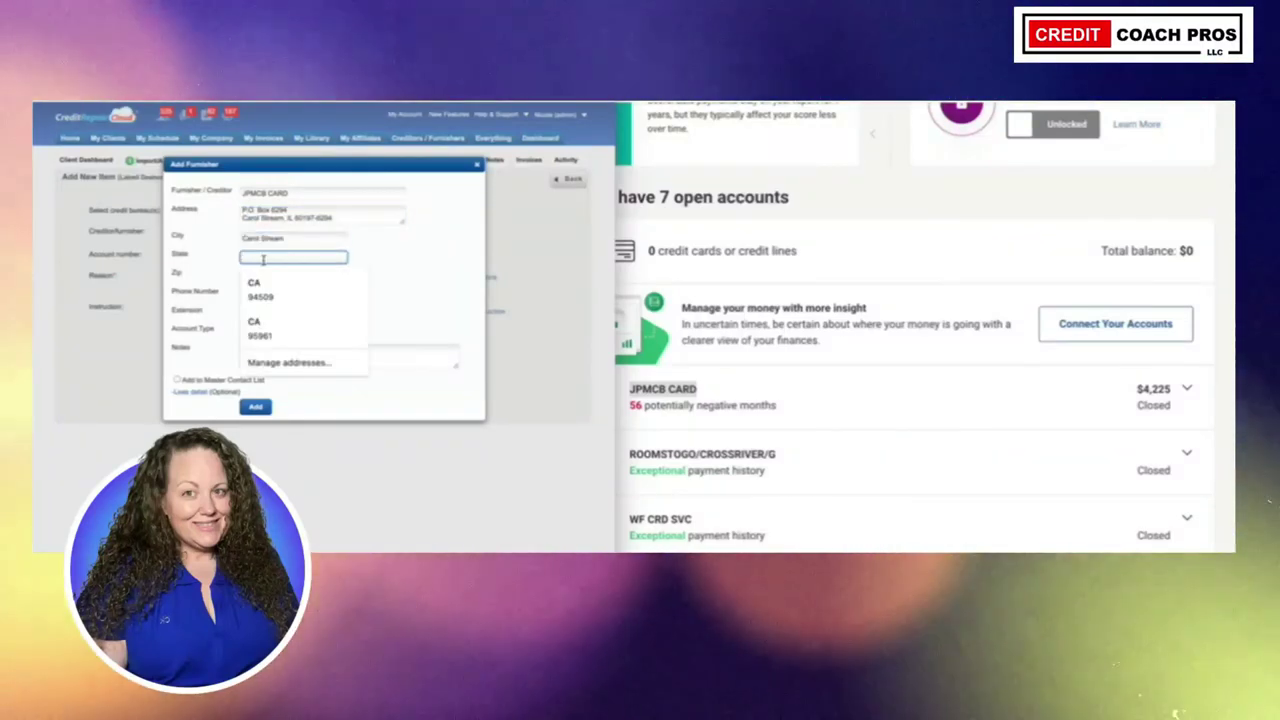
type("IL")
Enter Zip 60197-6294 and set the Address to Cardmember Services, P.O. Box 6294.
left_click_drag(366, 221, 296, 219)
key("ctrl+c")
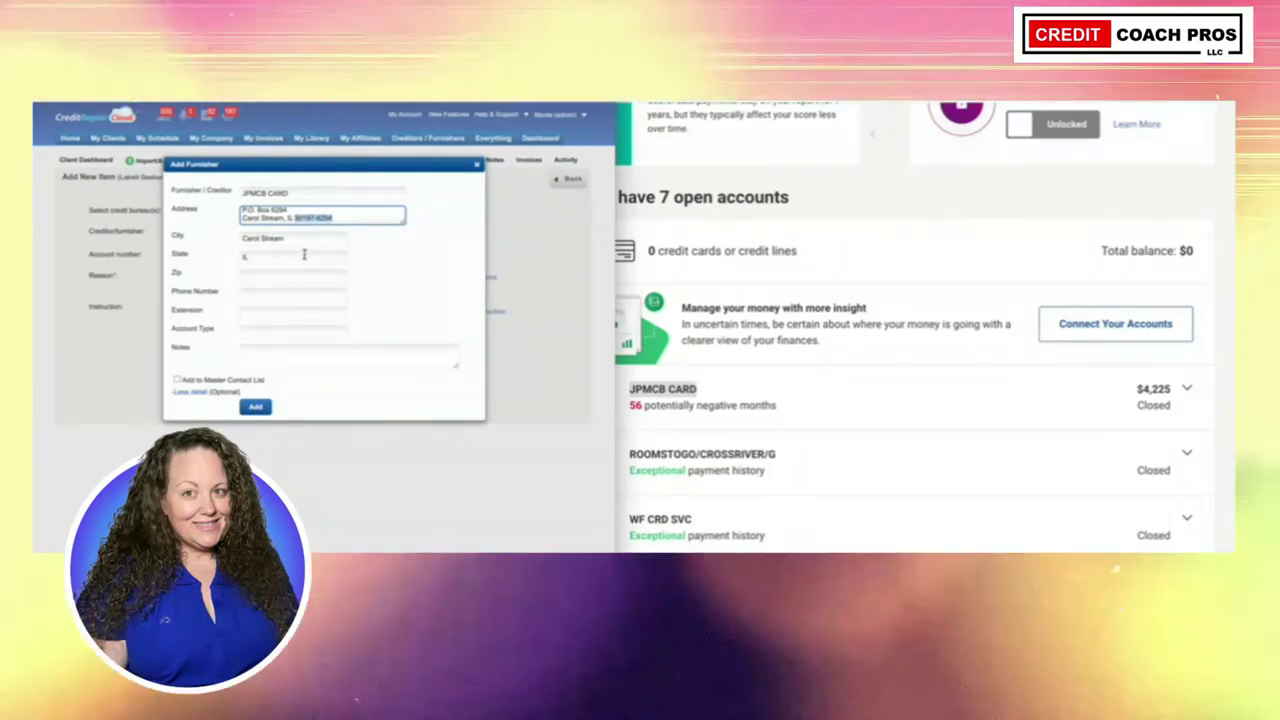
left_click(287, 273)
key("ctrl+v")
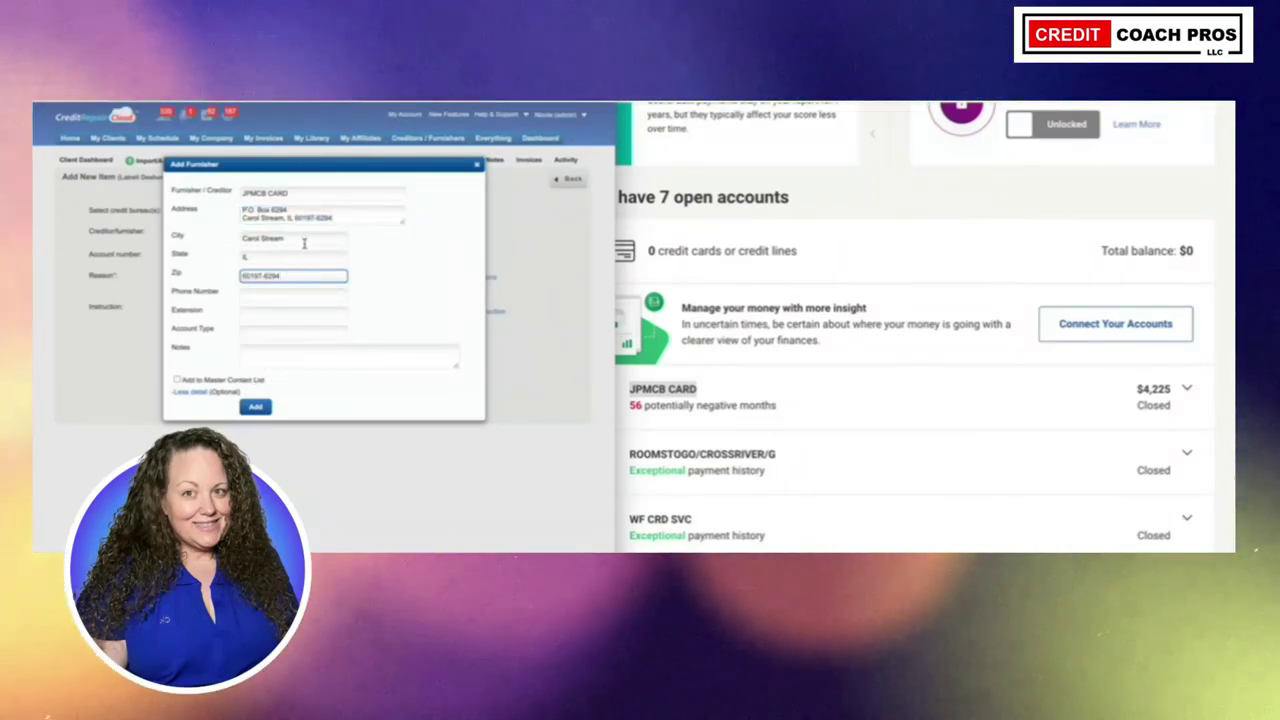
left_click(351, 218)
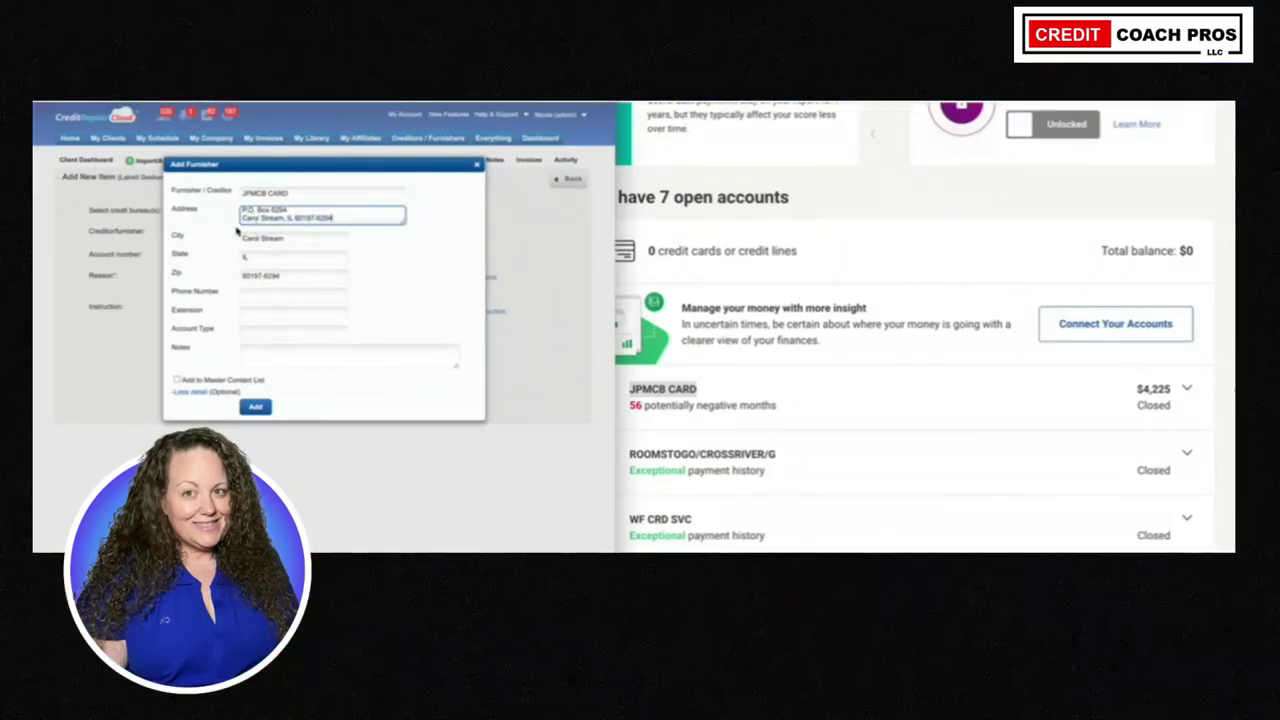
left_click_drag(258, 232, 228, 219)
key("ctrl+v")
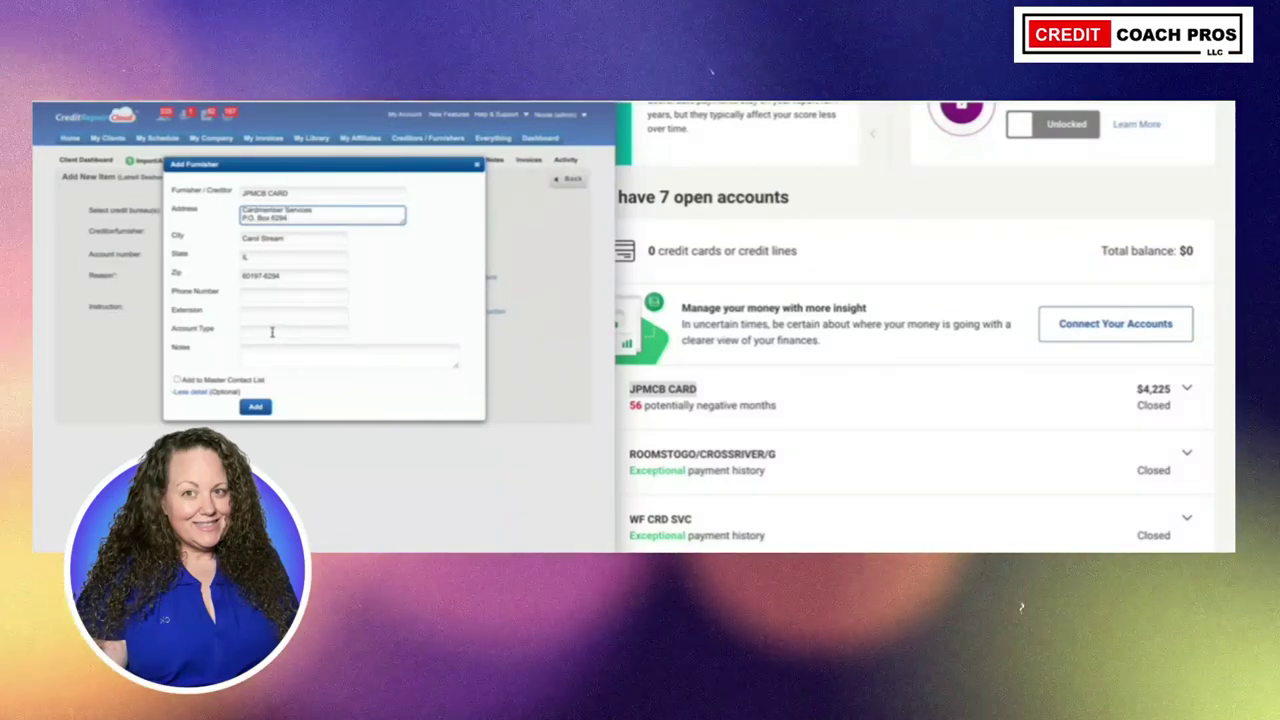
Tick Add to Master Contact List and save the JPMCB CARD furnisher.
scroll(271, 332, "down", 1)
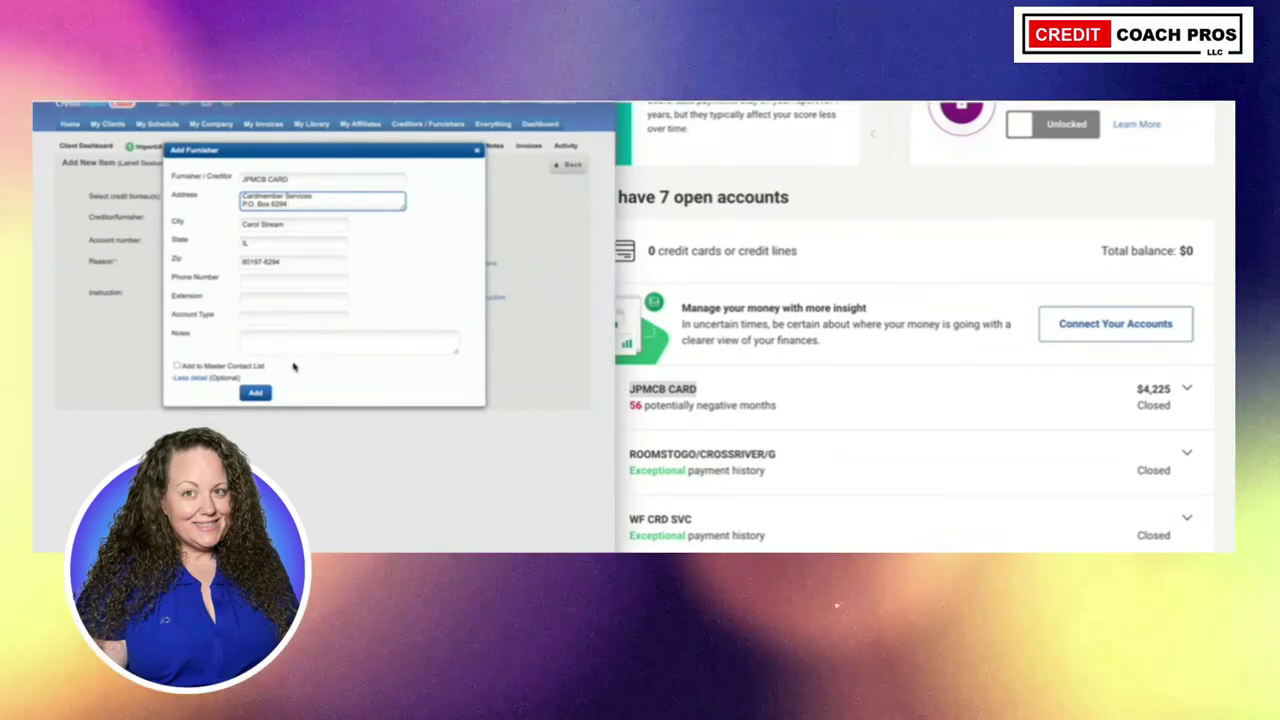
left_click(178, 367)
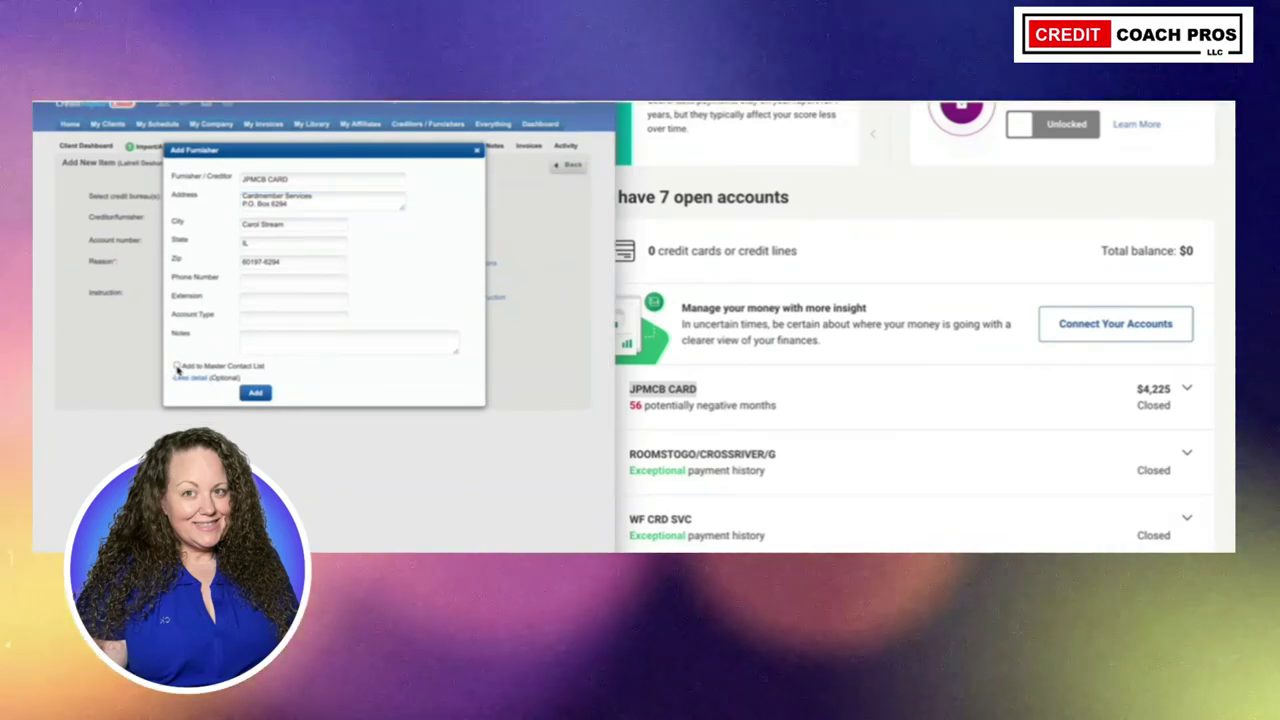
left_click(257, 394)
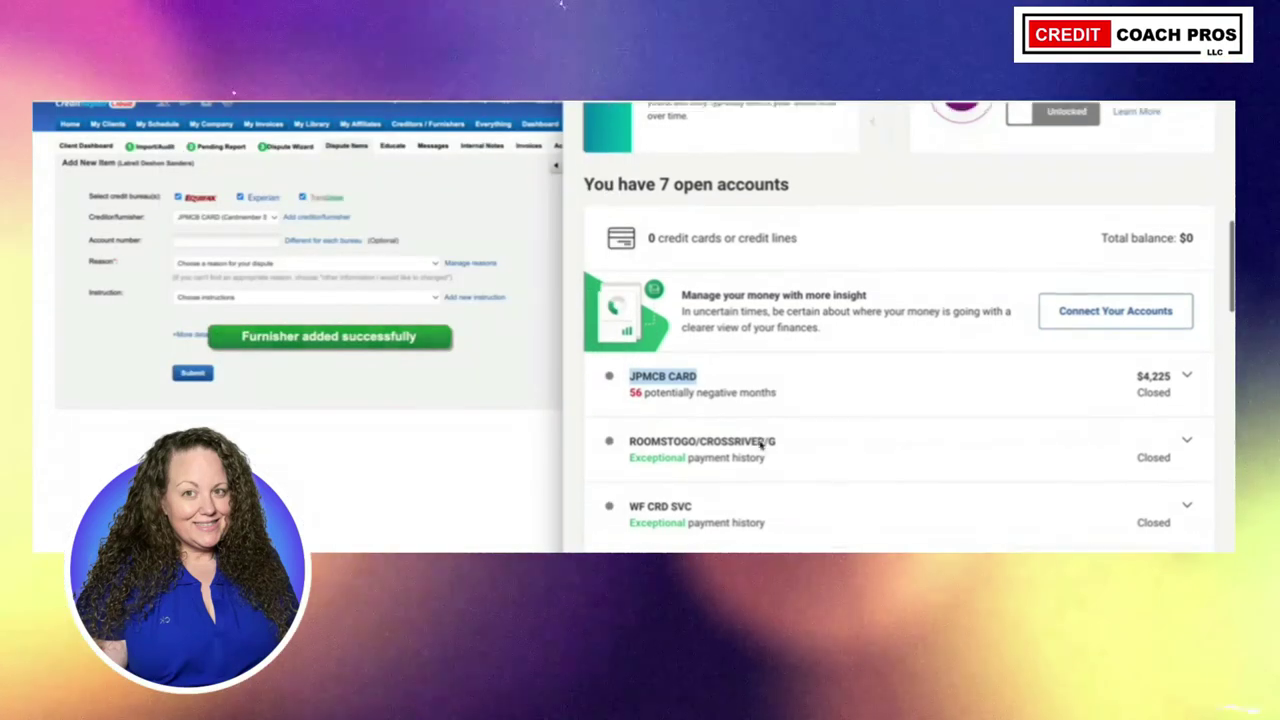
Paste the JPMCB CARD account number from the client's Experian report into the Account number field.
left_click(900, 397)
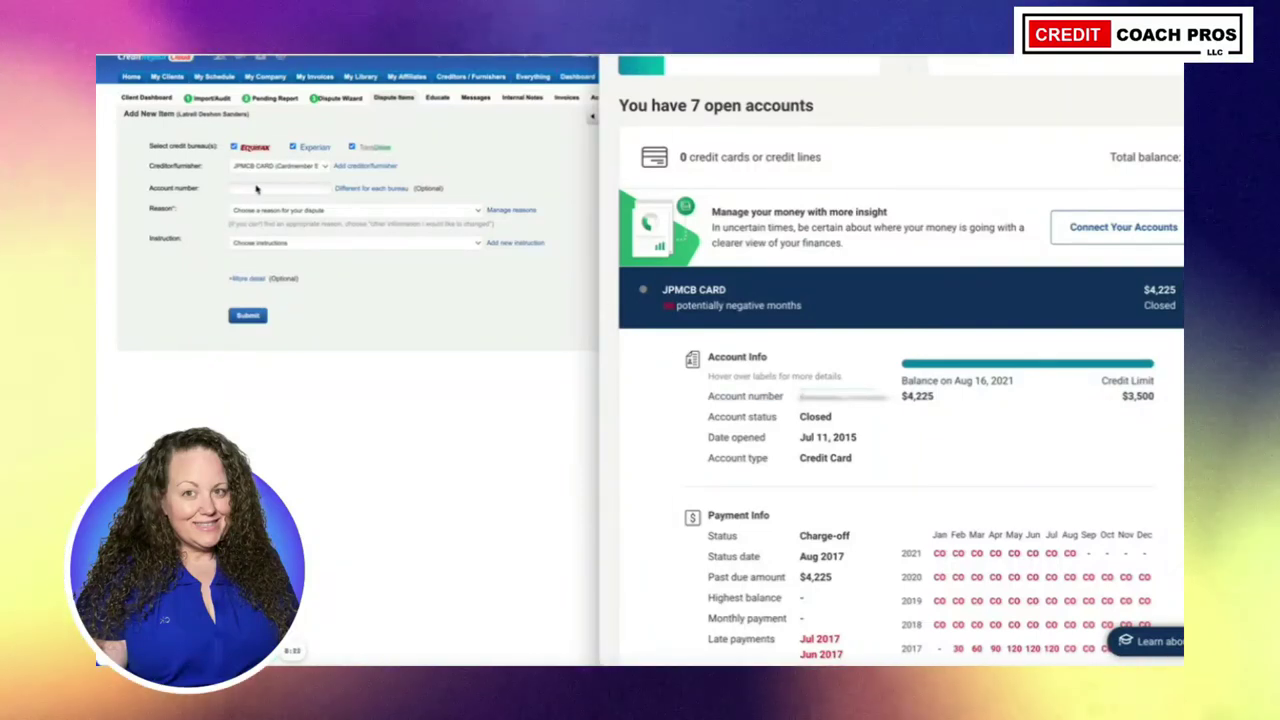
left_click(262, 188)
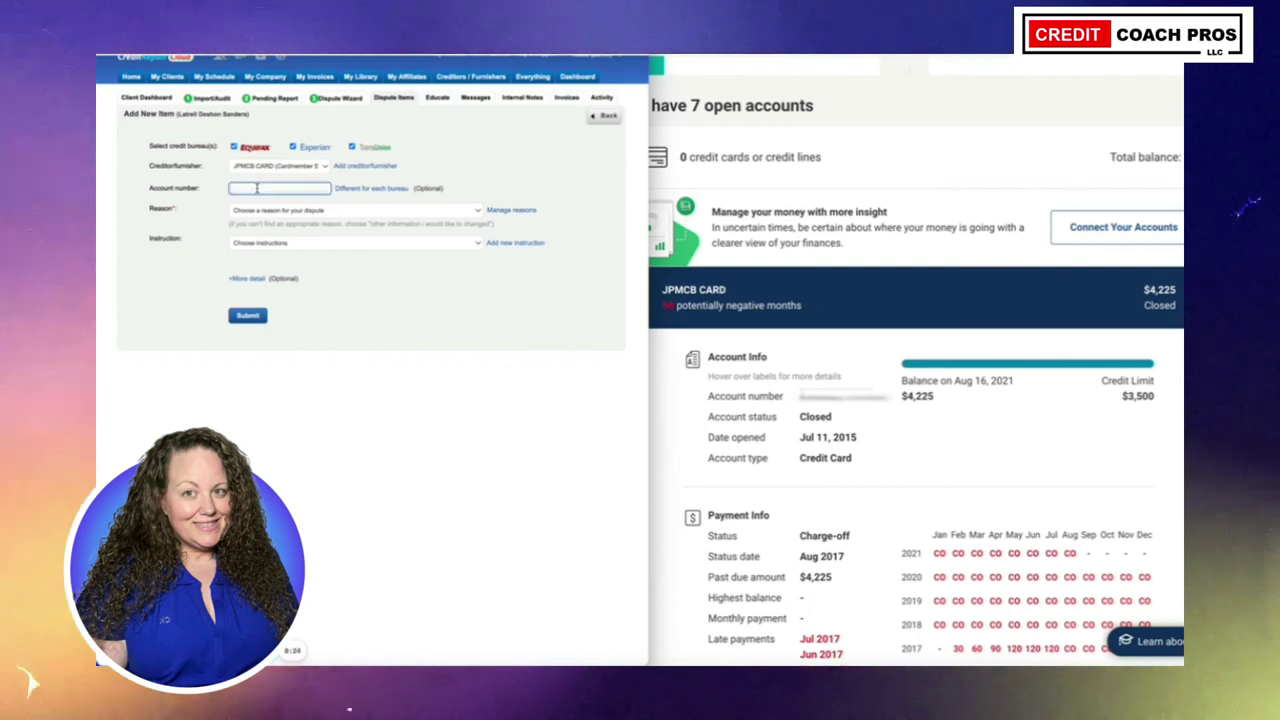
key("ctrl+v")
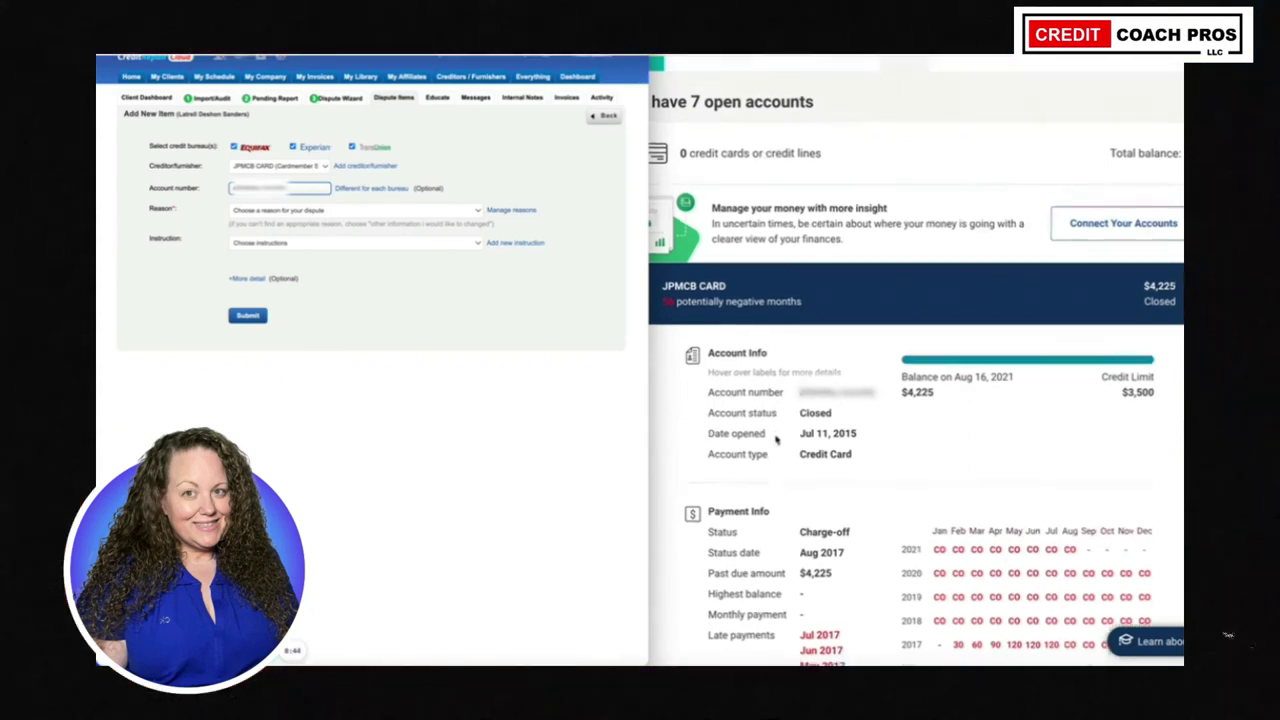
Expand the JPMCB CARD late payments on the Experian report to see every date, then return to the dispute form.
scroll(797, 452, "down", 3)
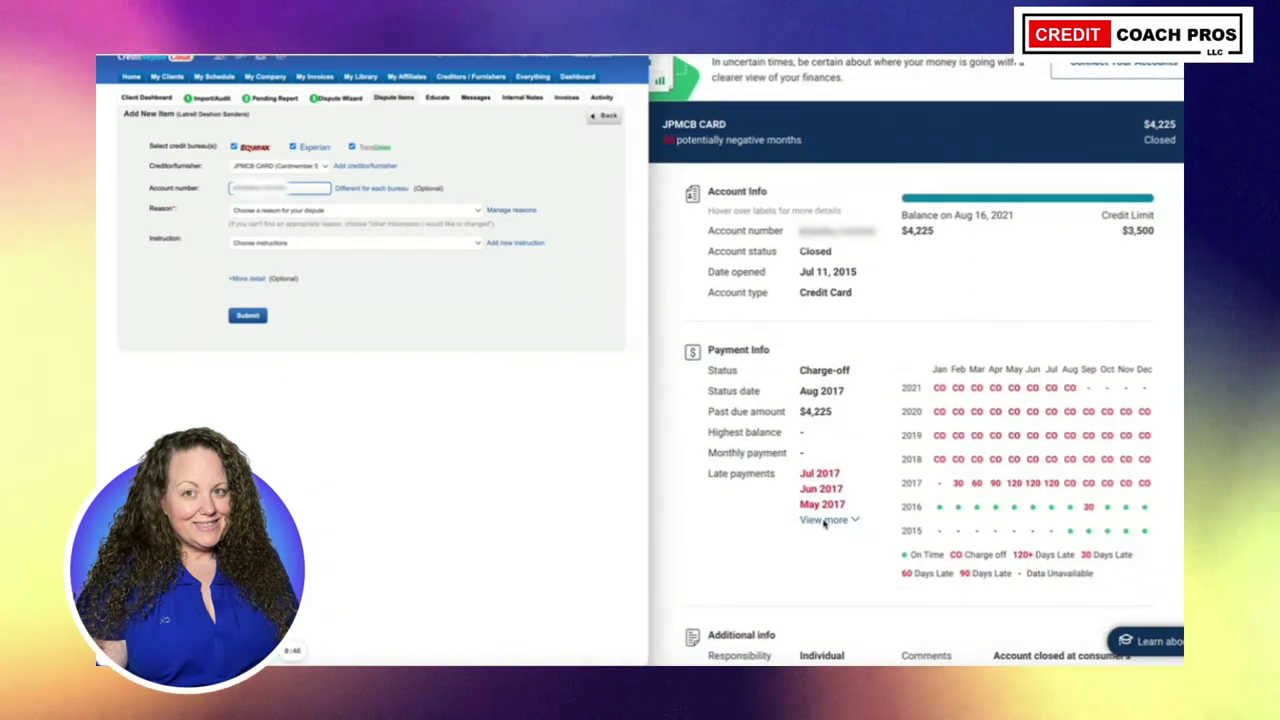
left_click(828, 520)
scroll(859, 561, "down", 2)
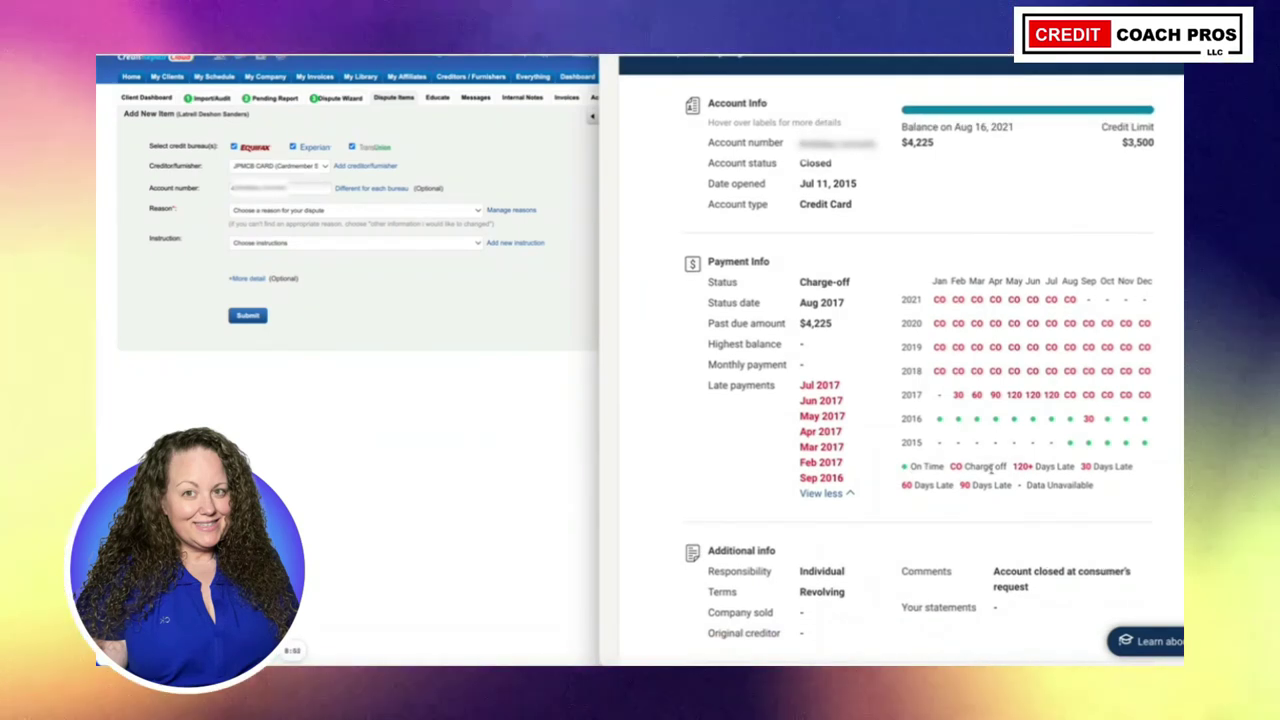
scroll(992, 470, "up", 2)
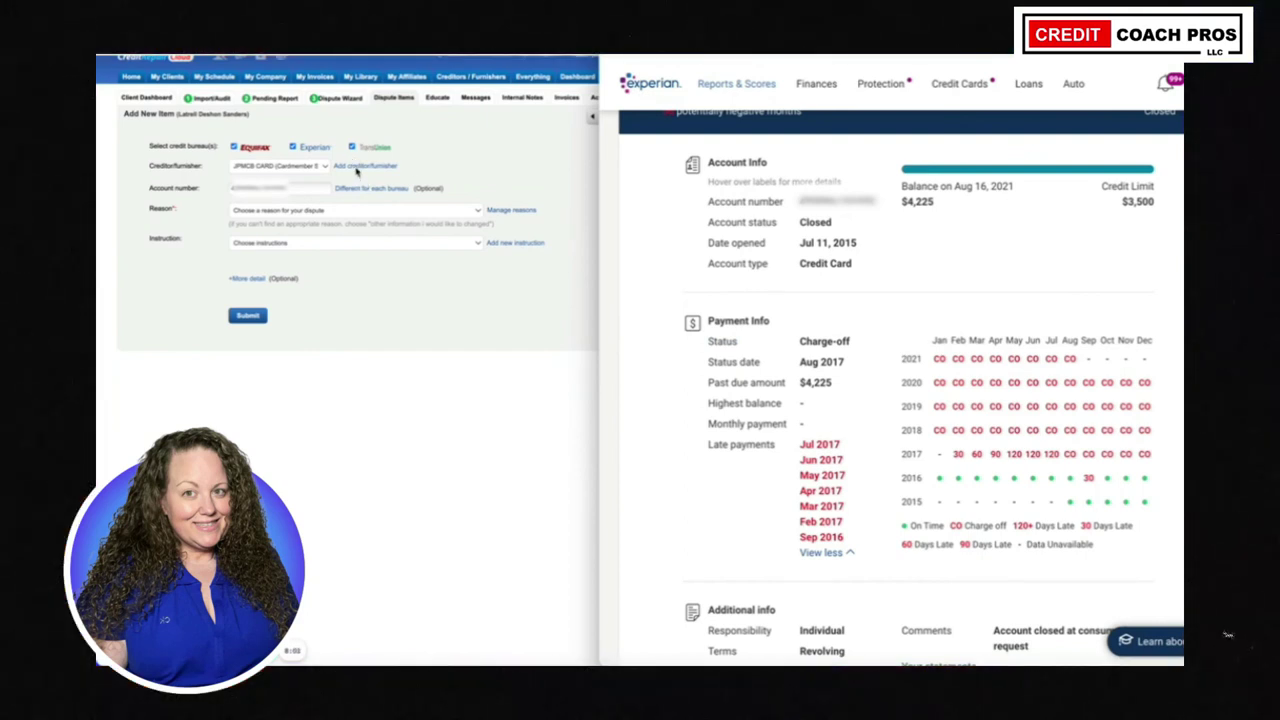
key("Tab")
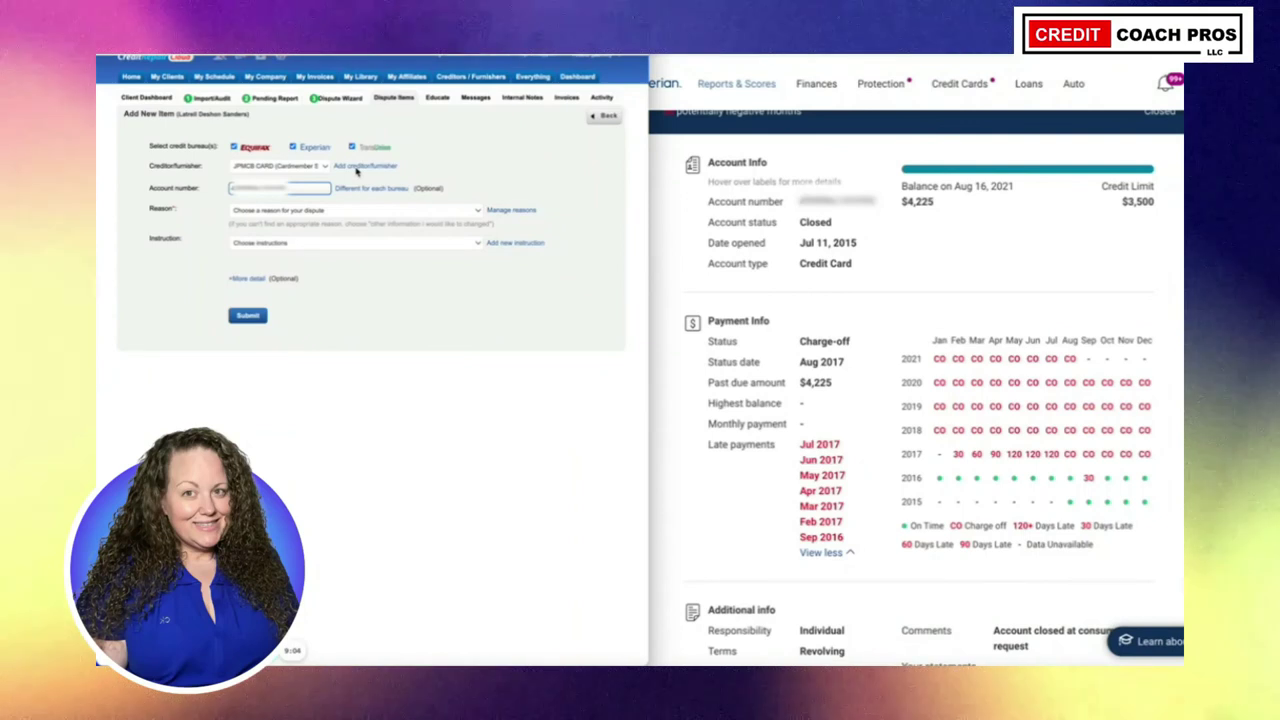
left_click(357, 168)
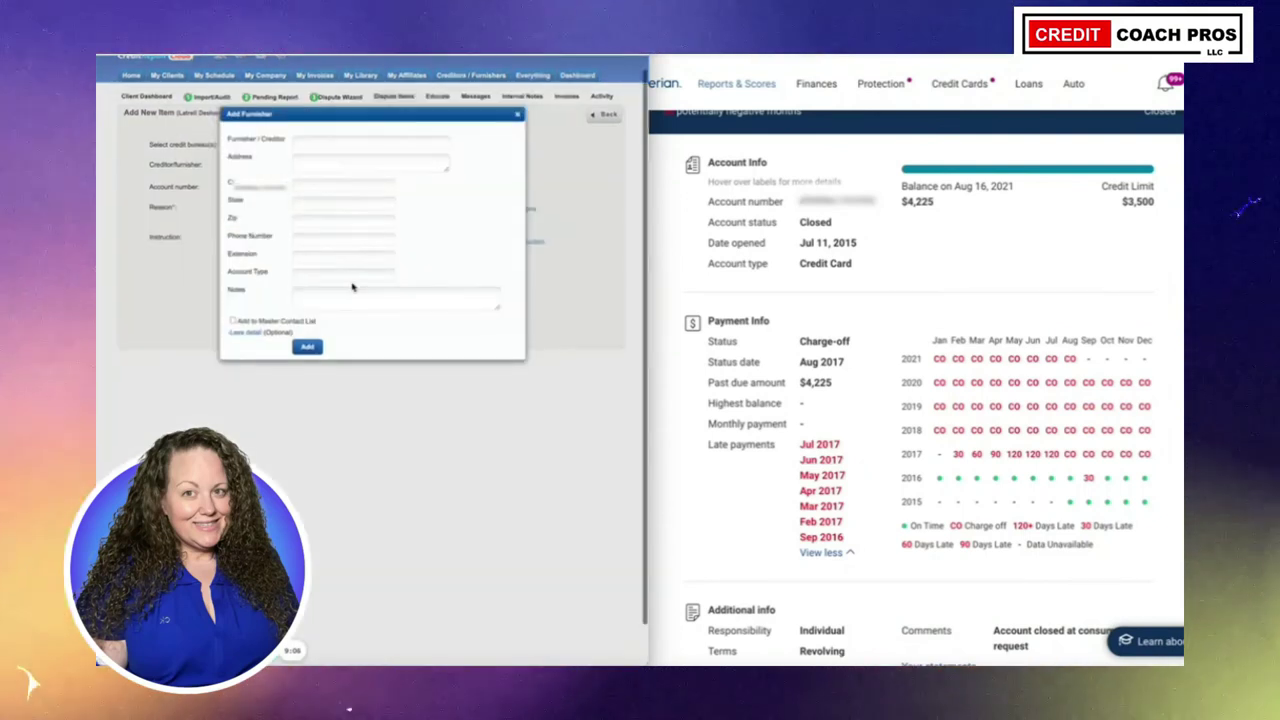
scroll(352, 285, "down", 1)
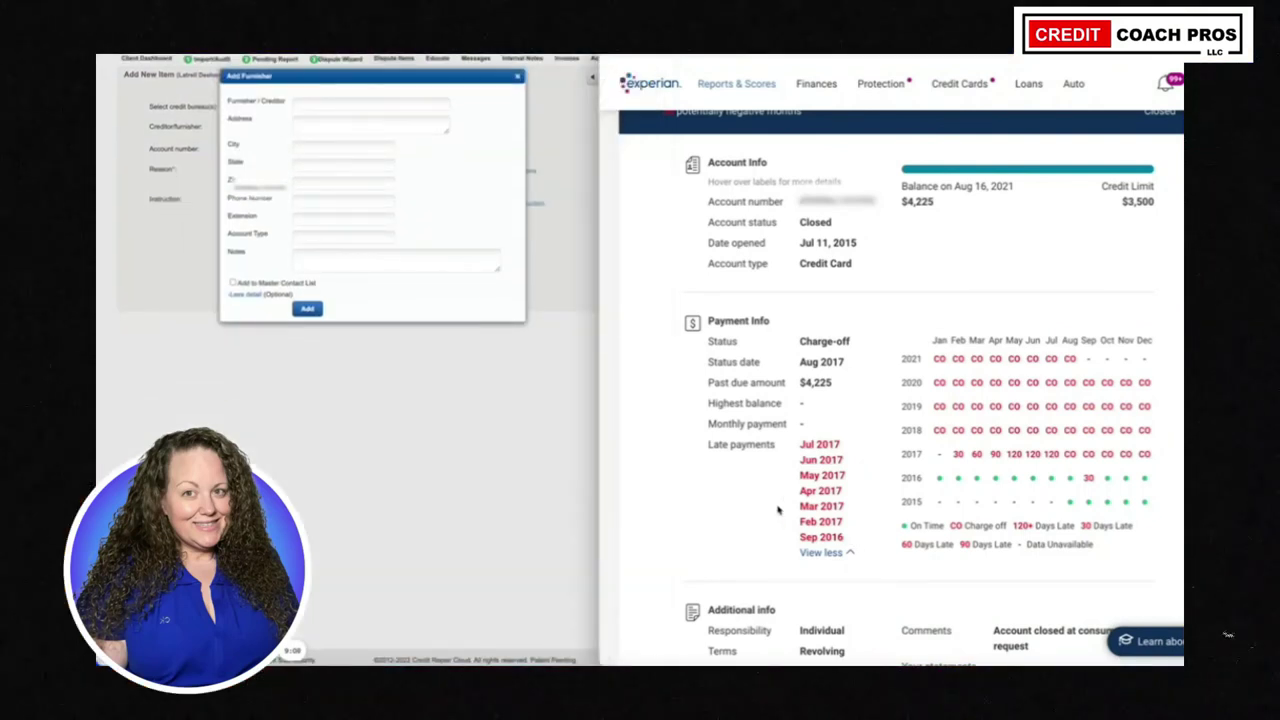
left_click_drag(708, 443, 851, 555)
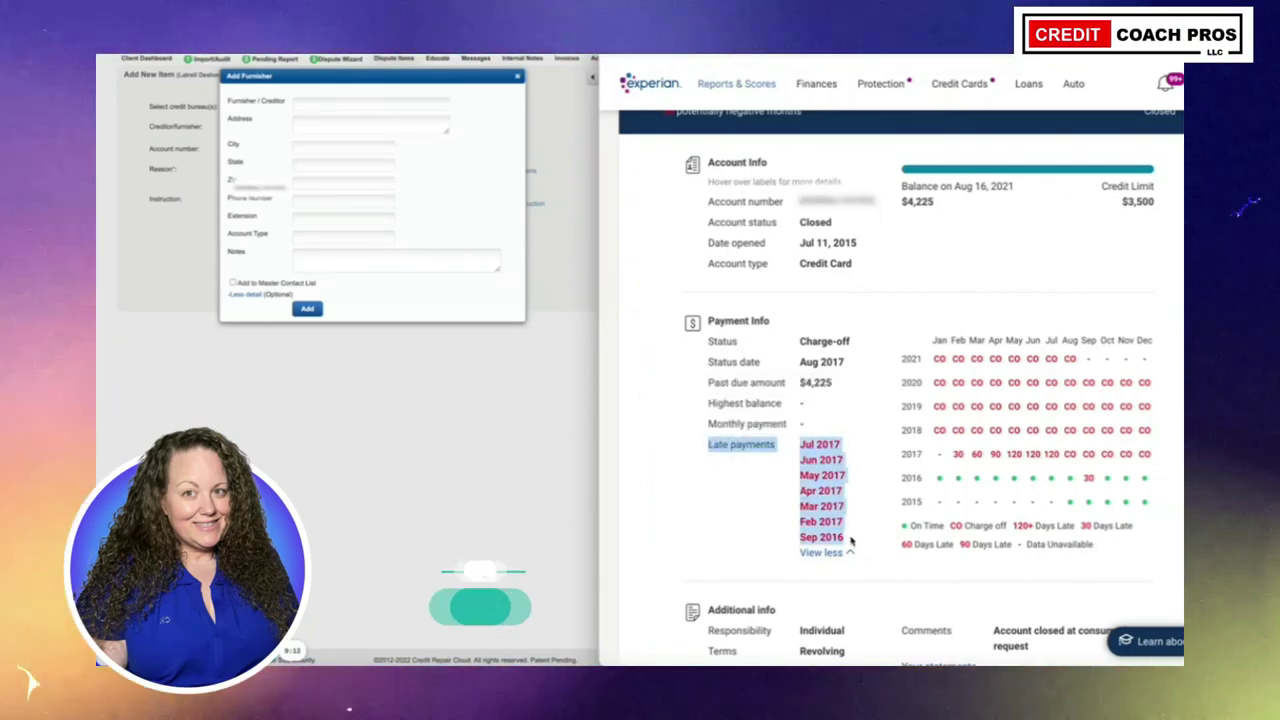
left_click(307, 251)
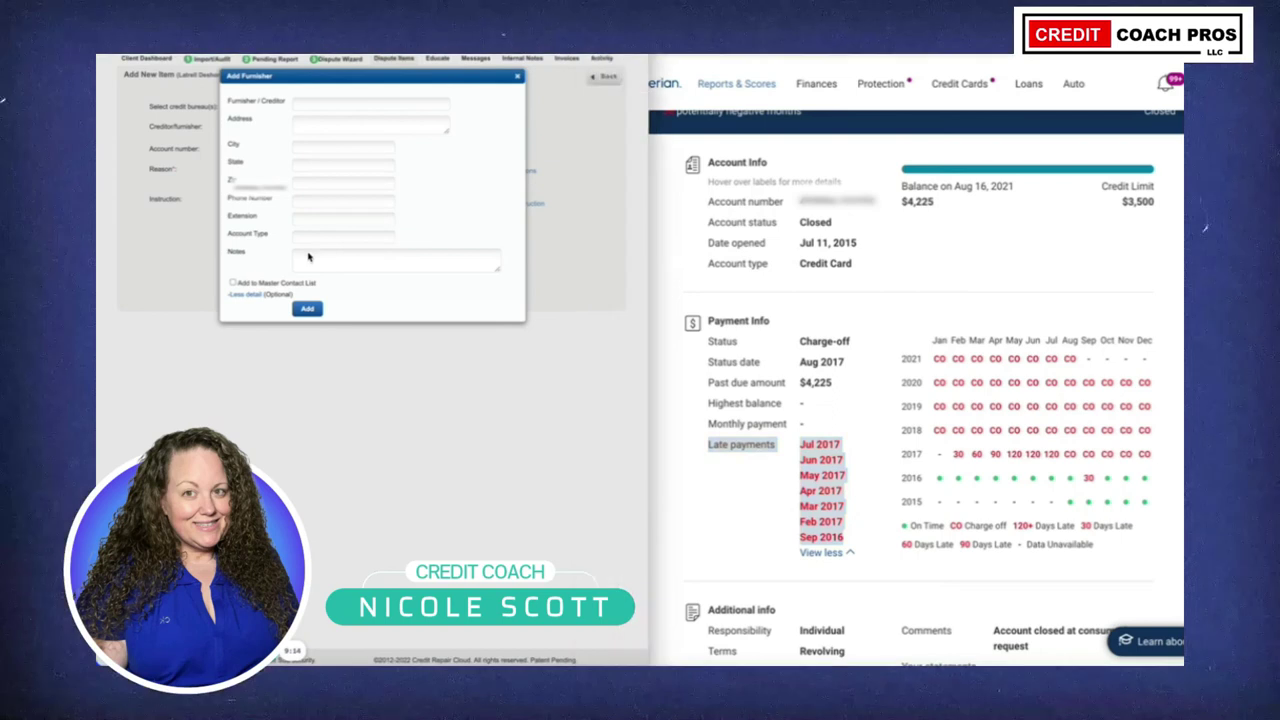
key("ctrl+v")
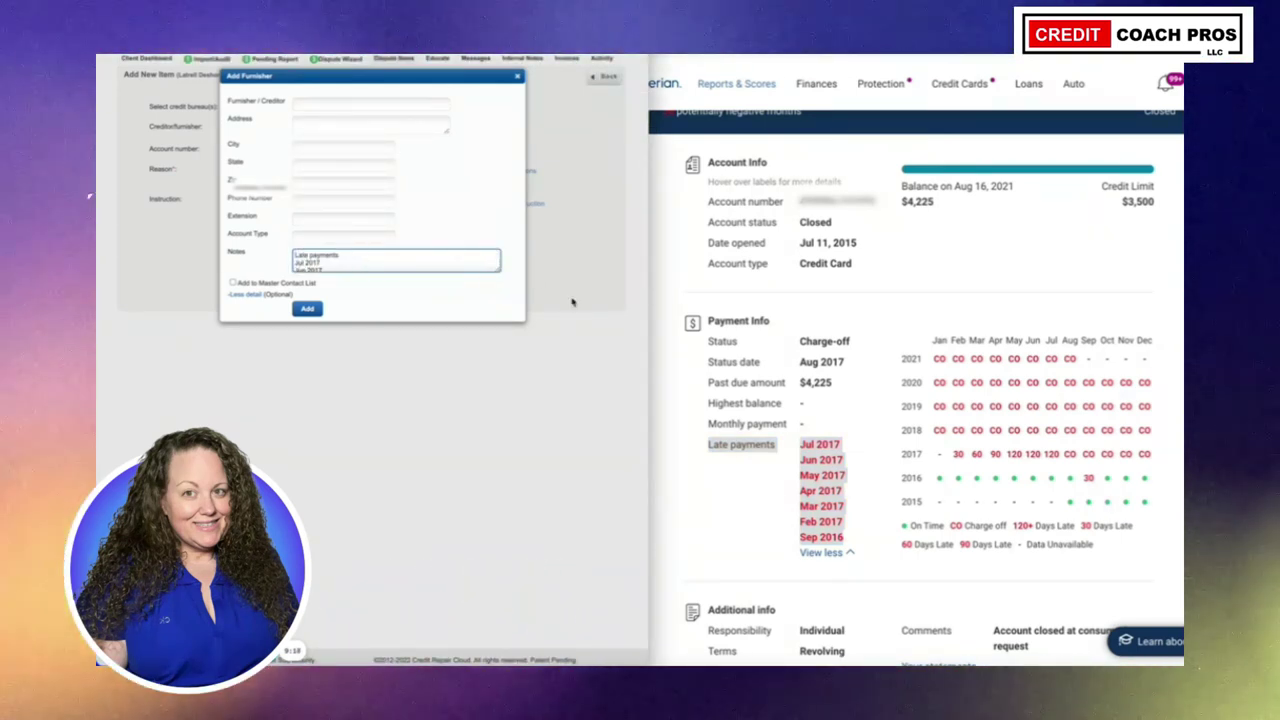
left_click(836, 388)
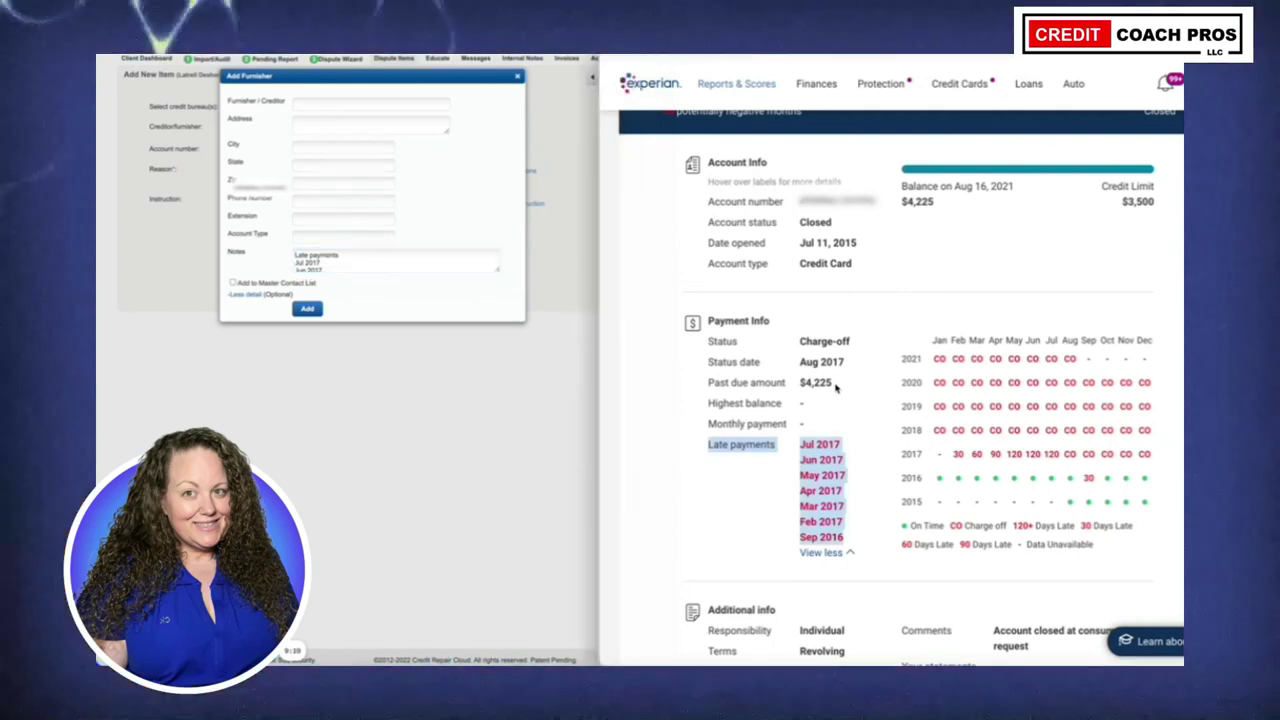
left_click_drag(836, 388, 708, 390)
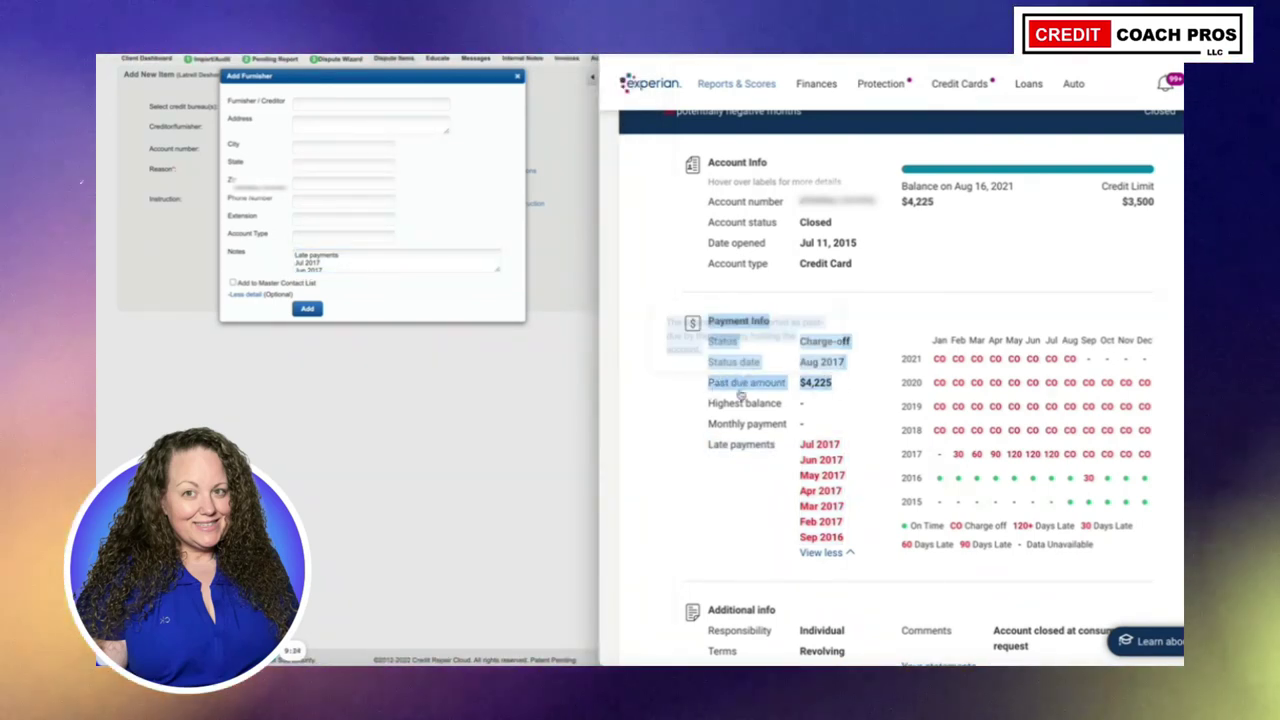
left_click(473, 182)
left_click(517, 132)
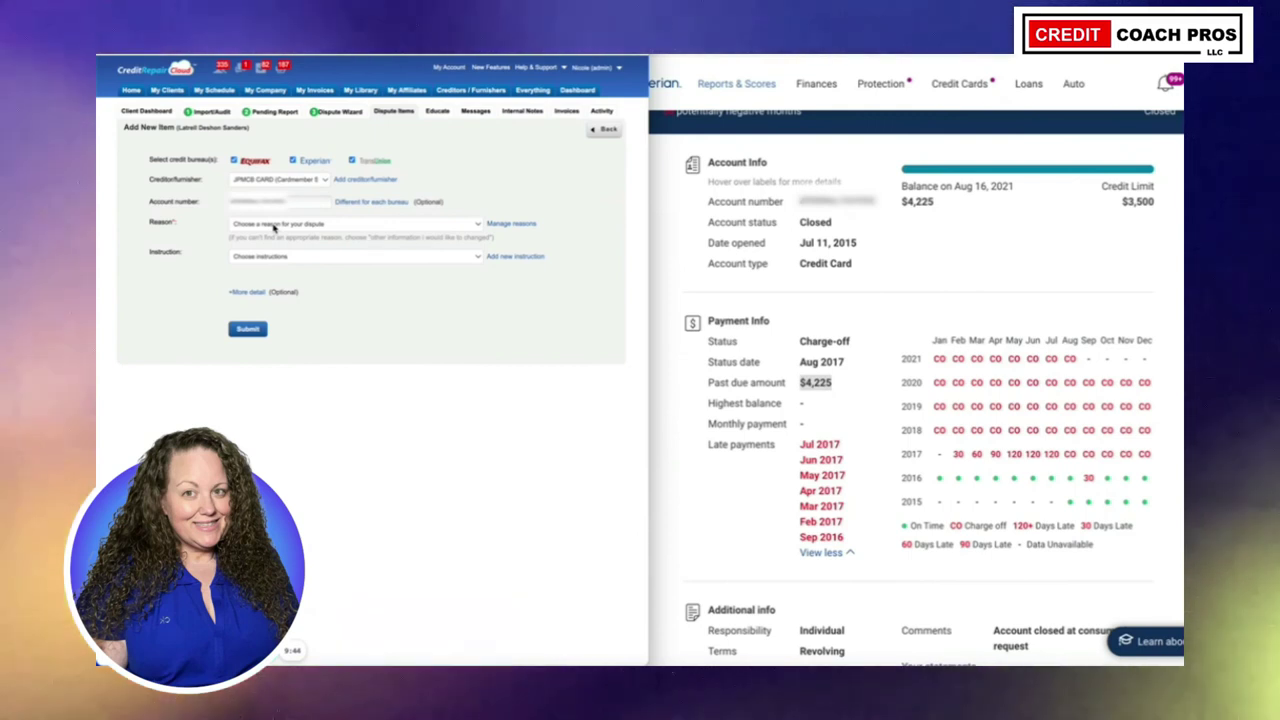
Open the Reason dropdown on the JPMCB CARD dispute form and scroll through the available reasons.
left_click(274, 226)
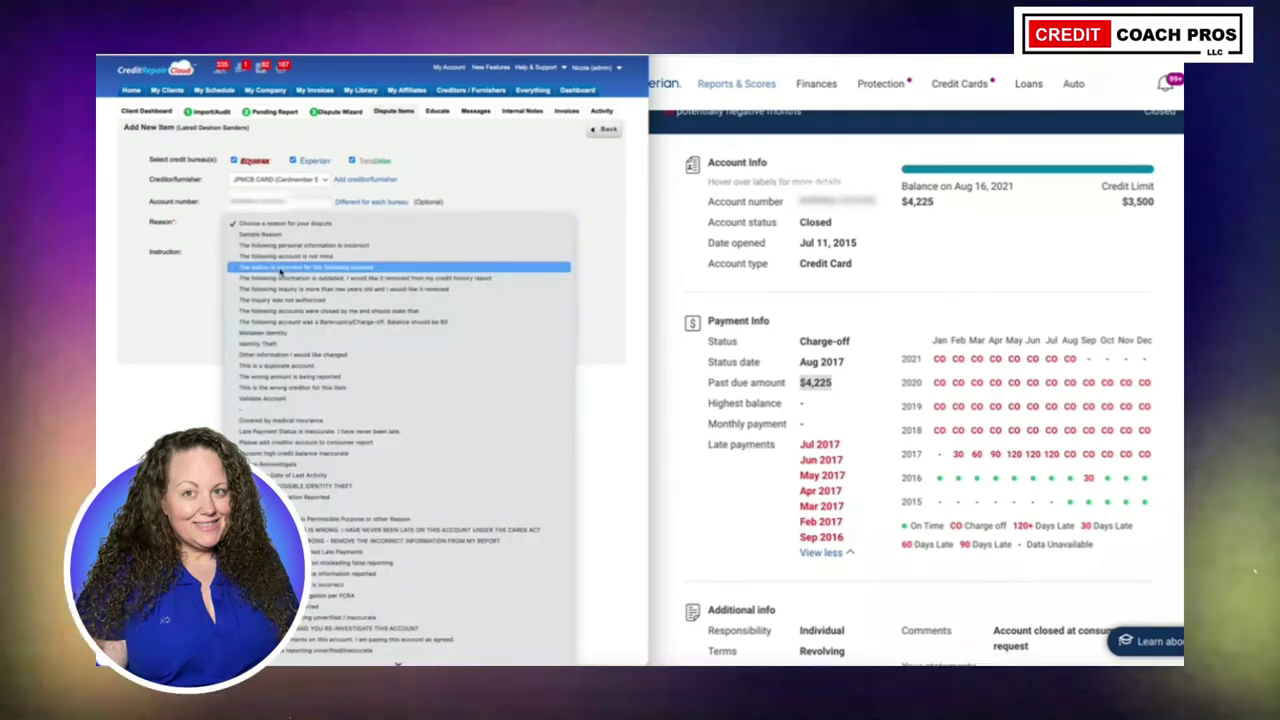
left_click(207, 273)
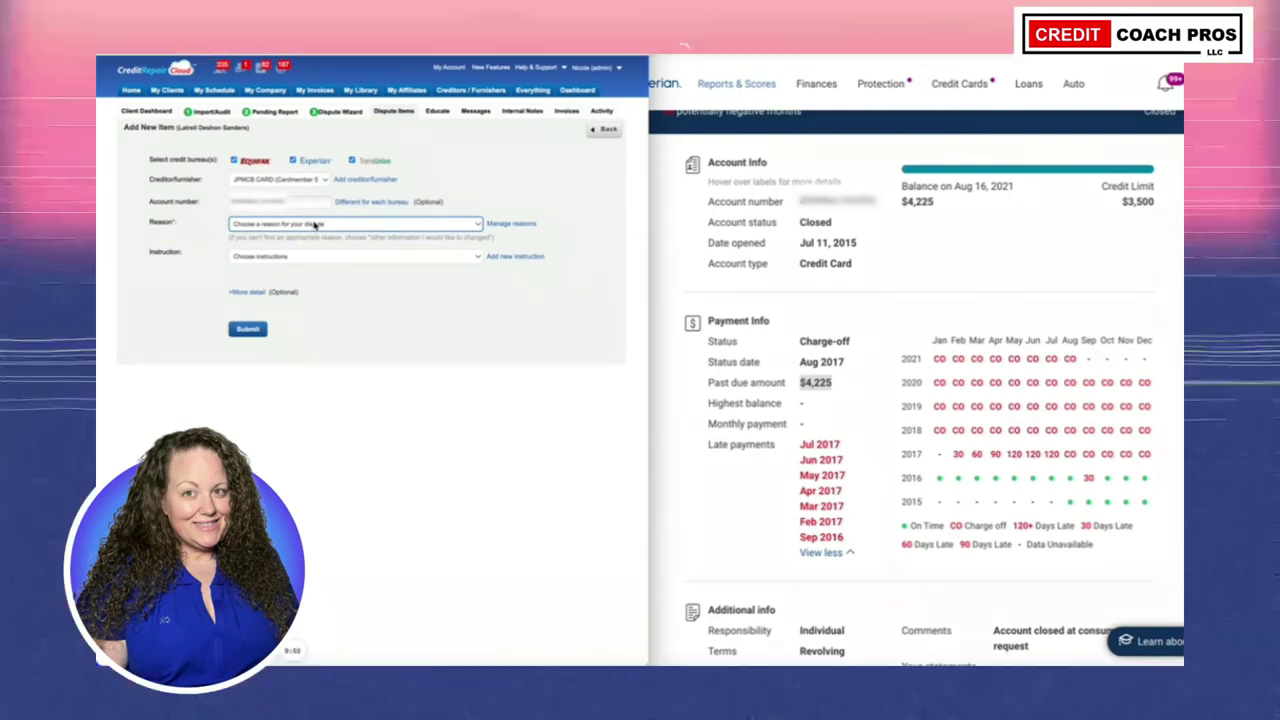
left_click(315, 224)
scroll(345, 437, "down", 5)
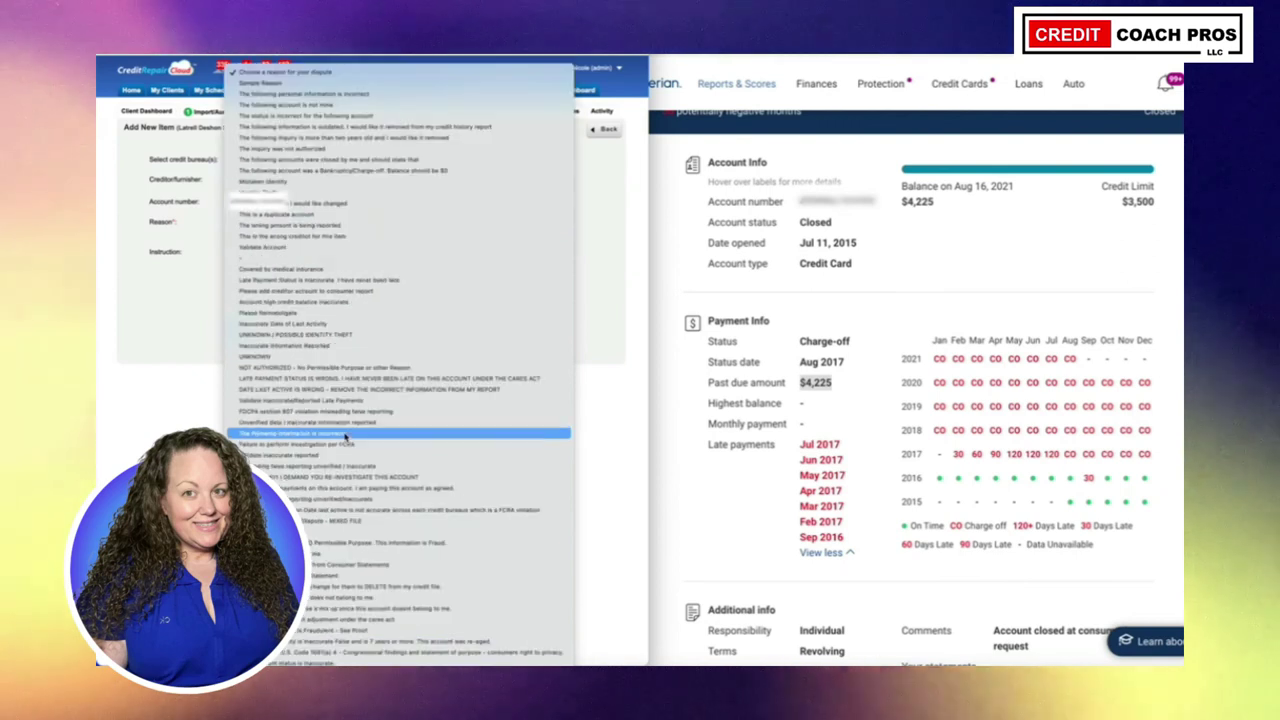
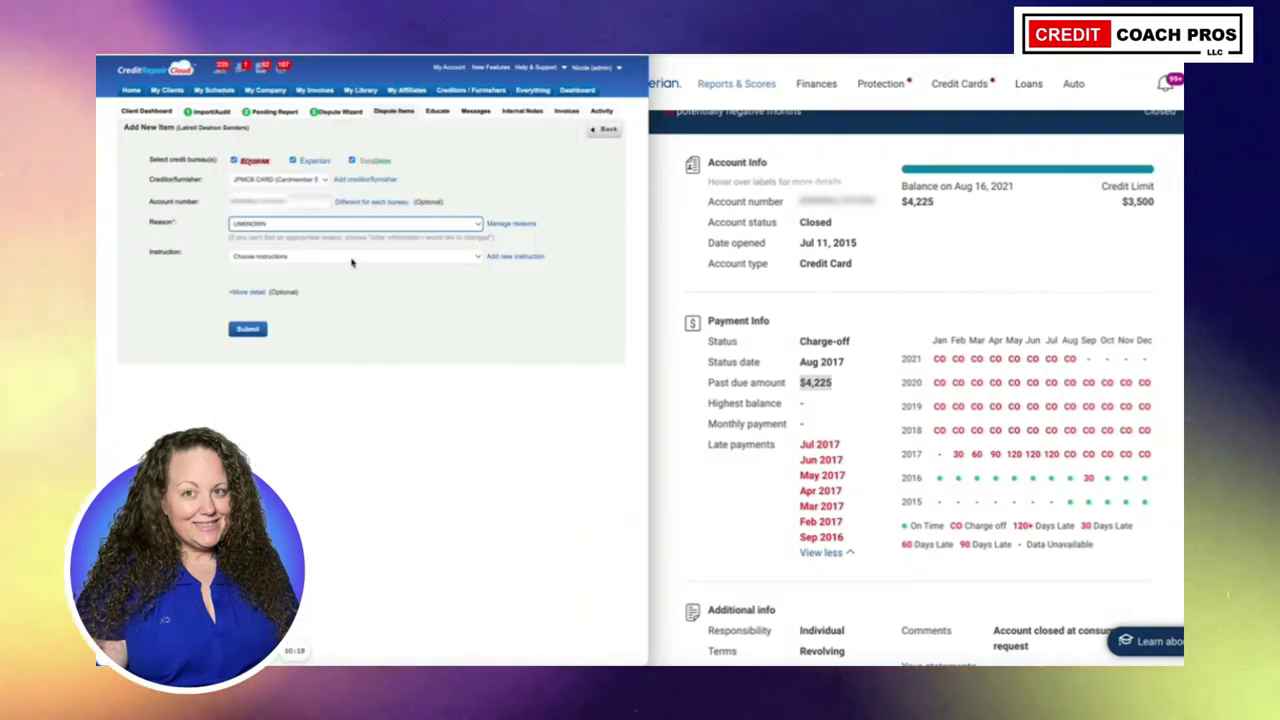
Set the item's instruction to 'Delete immediately & Confirm in writing' and show its extra detail options.
left_click(352, 257)
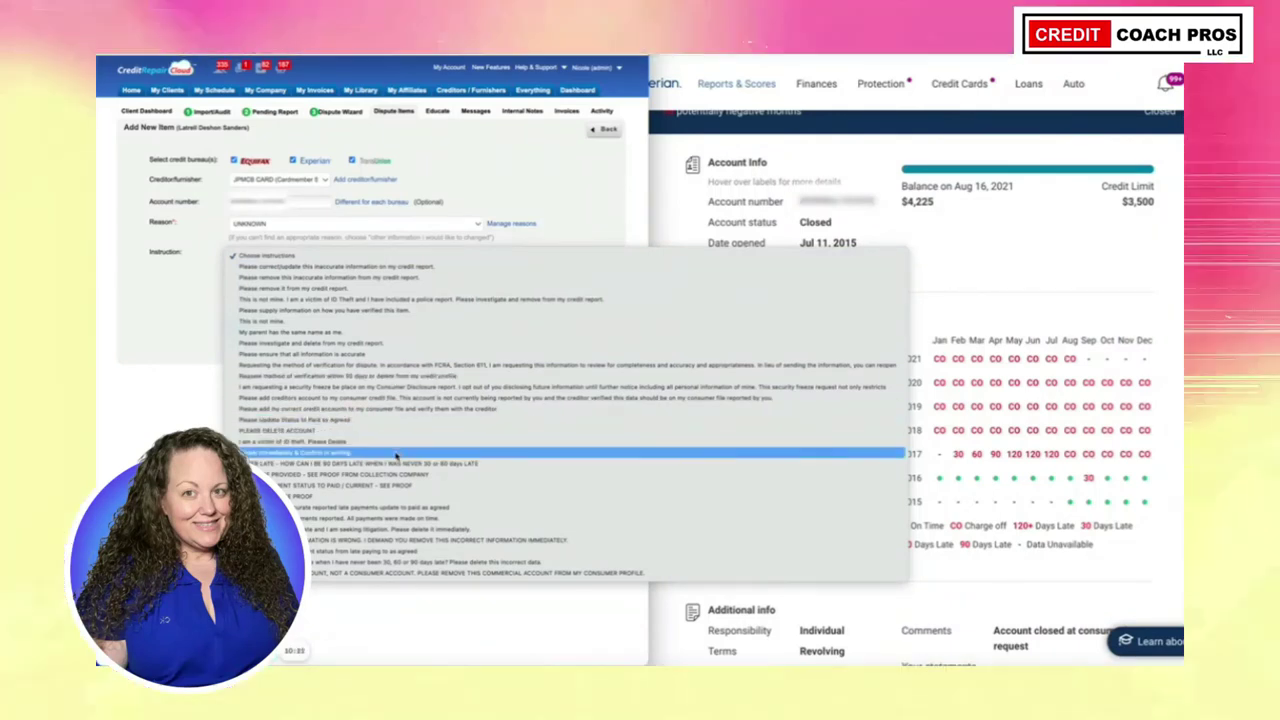
left_click(396, 453)
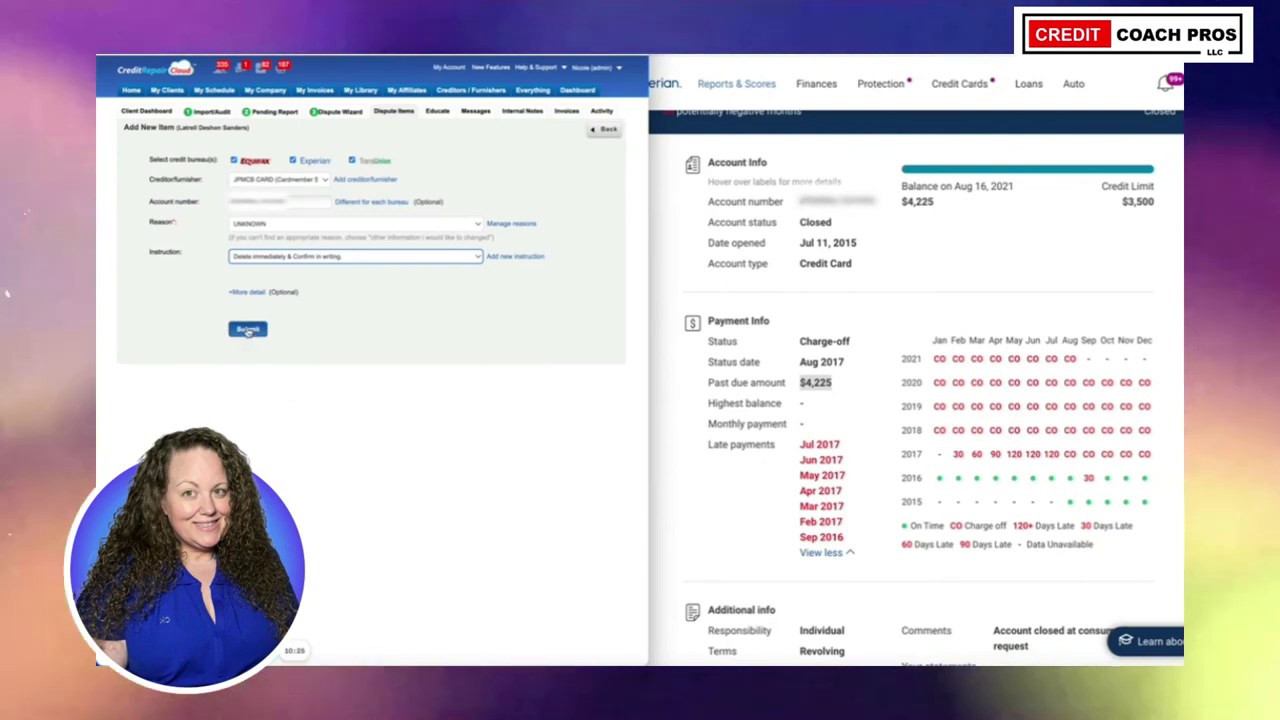
left_click(246, 292)
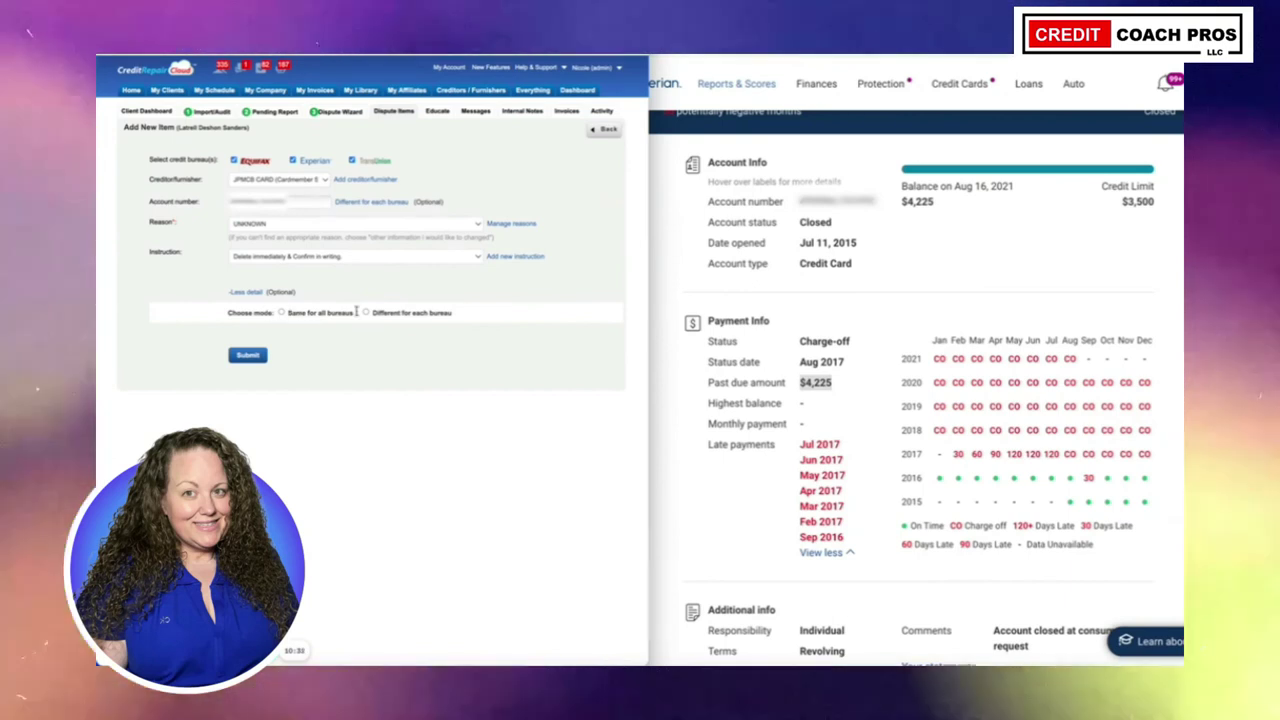
Use the same details for all bureaus and set the item status to Negative.
left_click(281, 312)
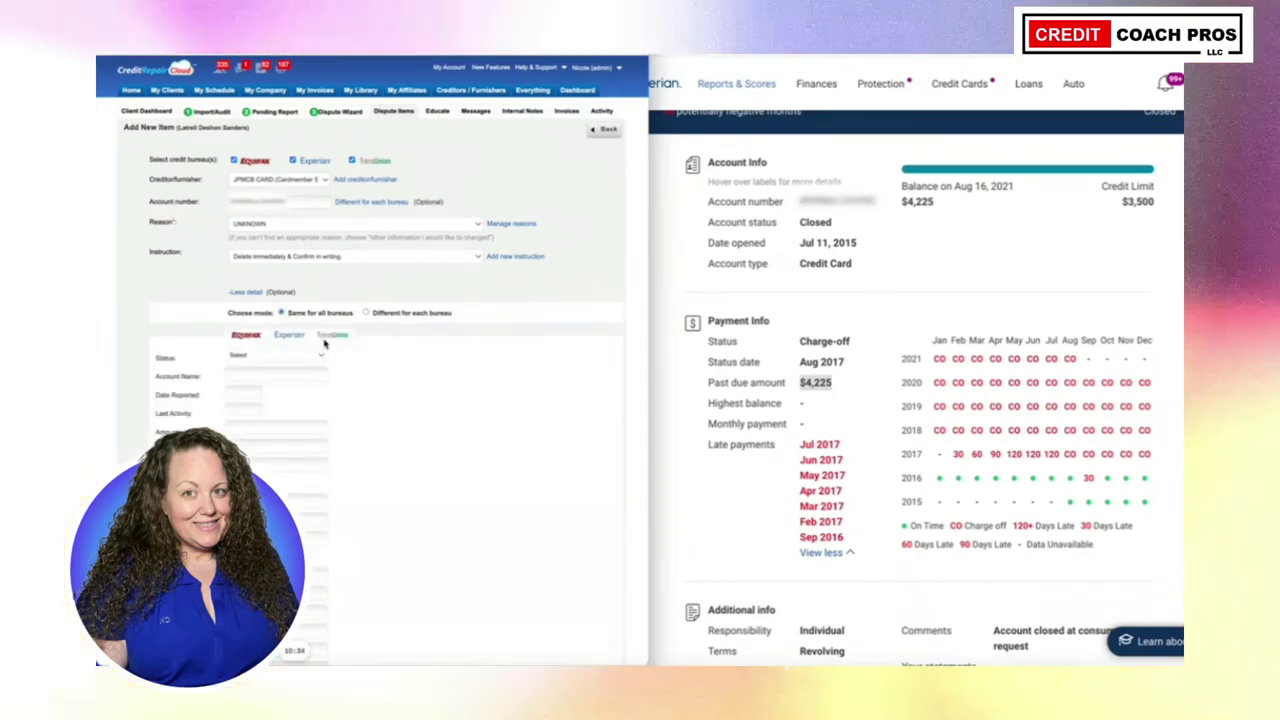
scroll(300, 300, "down", 3)
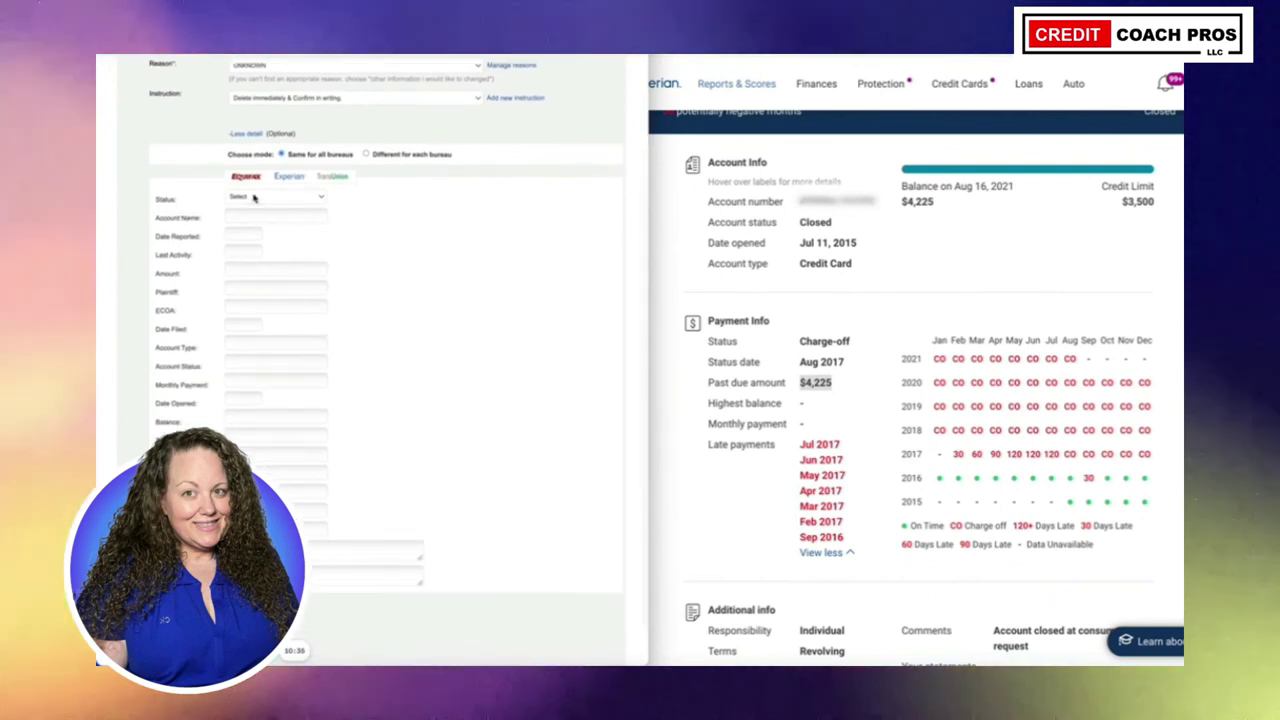
left_click(254, 198)
left_click(295, 219)
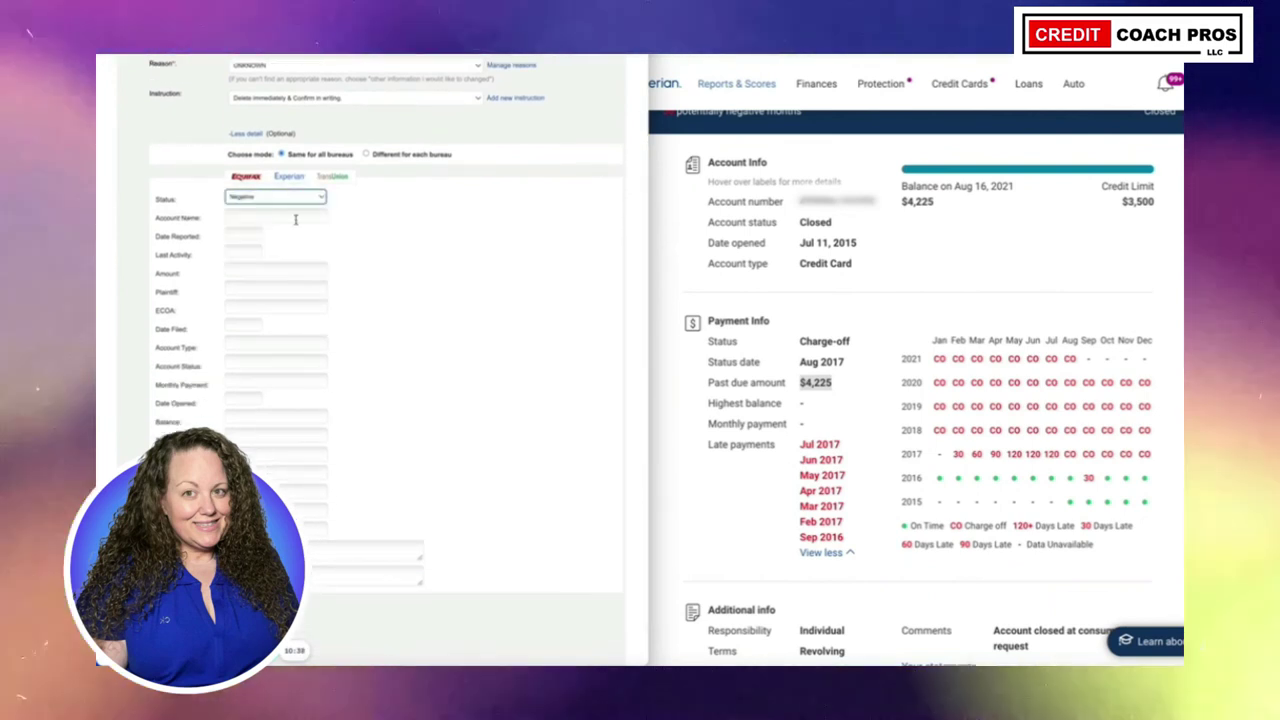
scroll(295, 219, "down", 1)
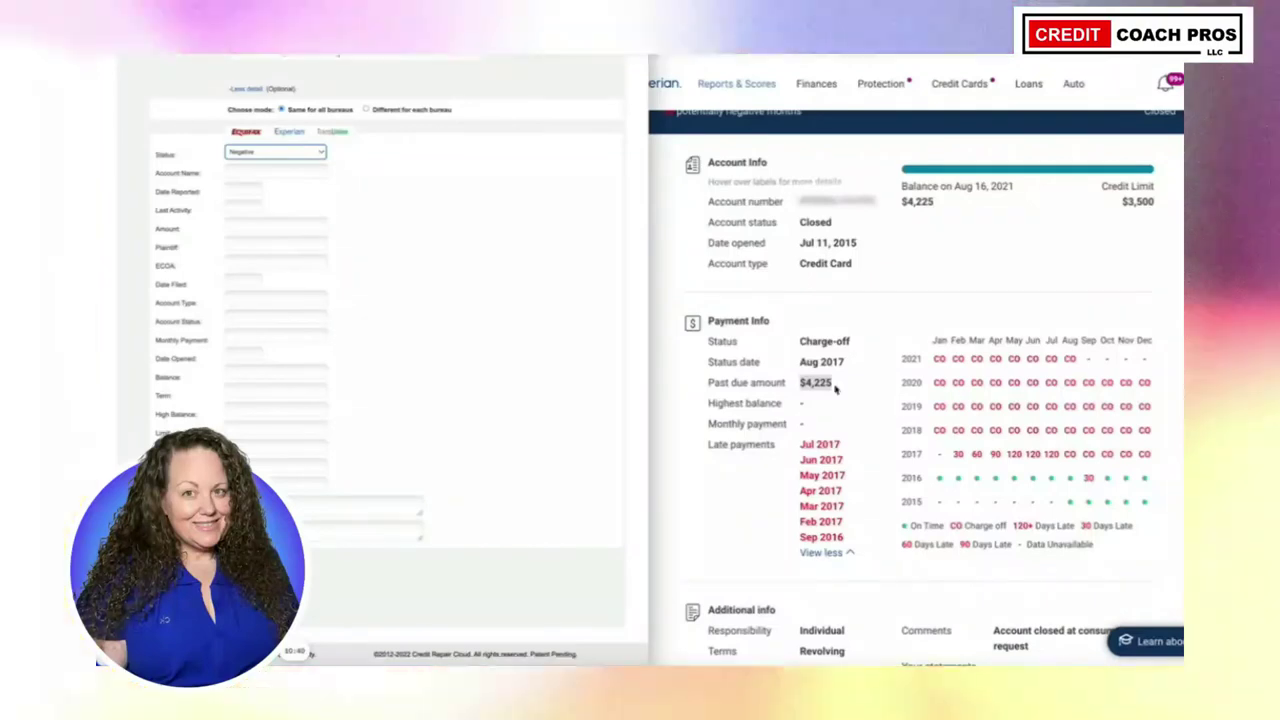
Paste the account name from the Experian report, then select its Jul 11, 2015 opened date.
left_click(835, 388)
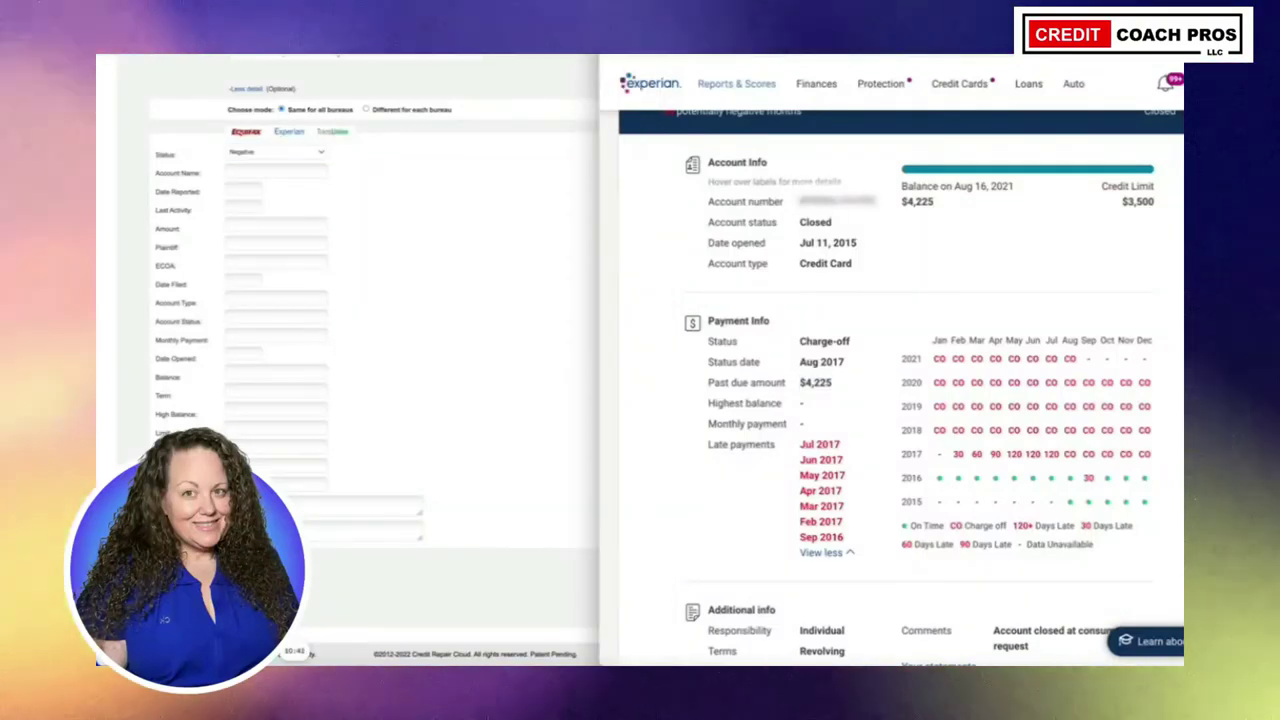
left_click(313, 177)
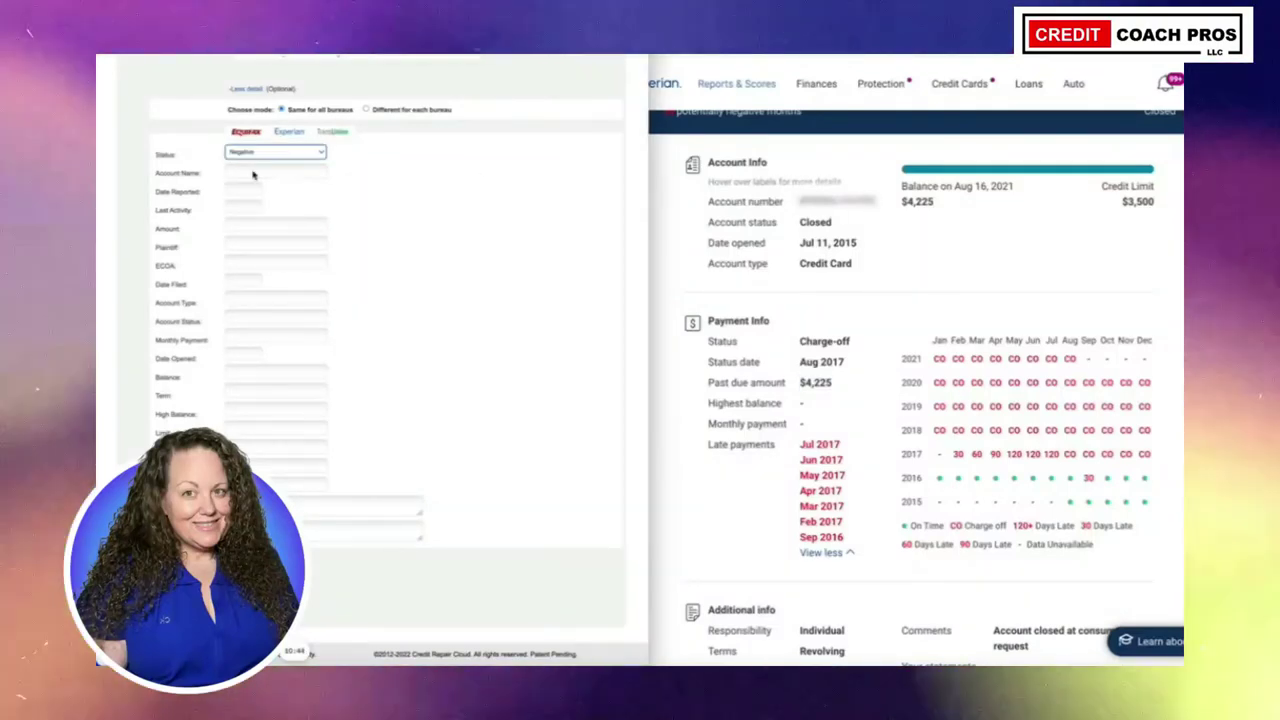
key("ctrl+v")
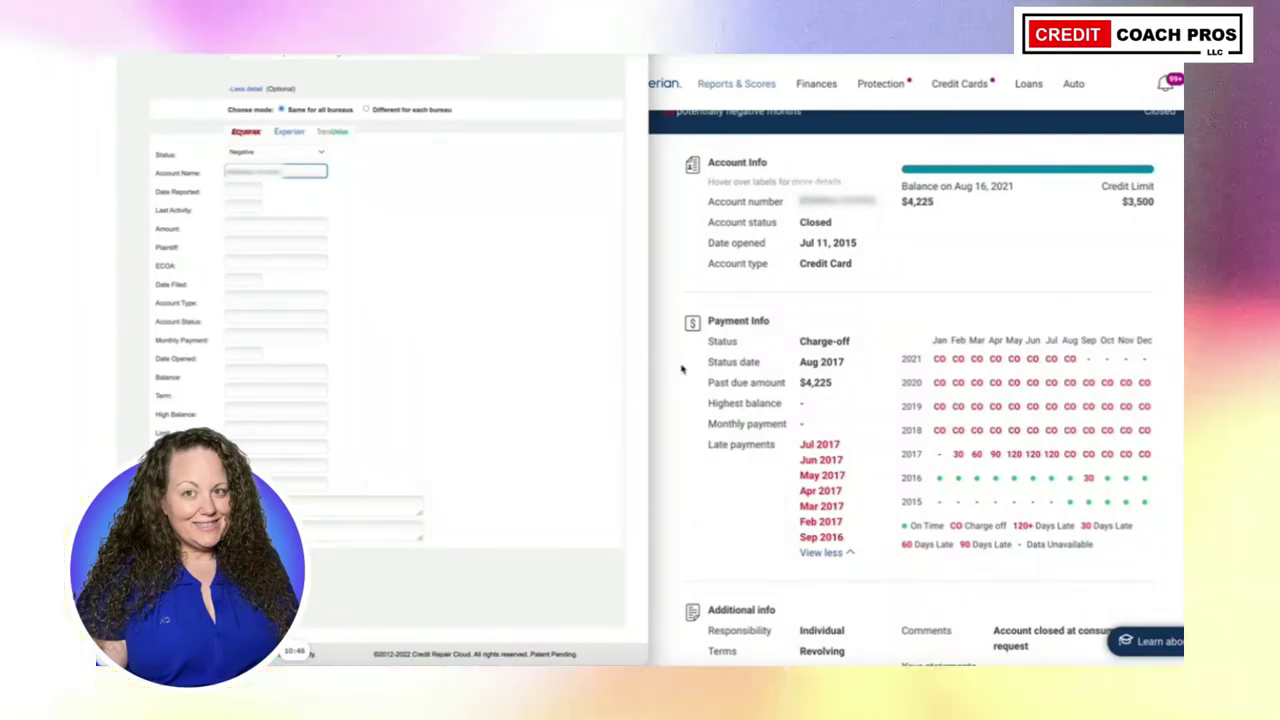
left_click(845, 245)
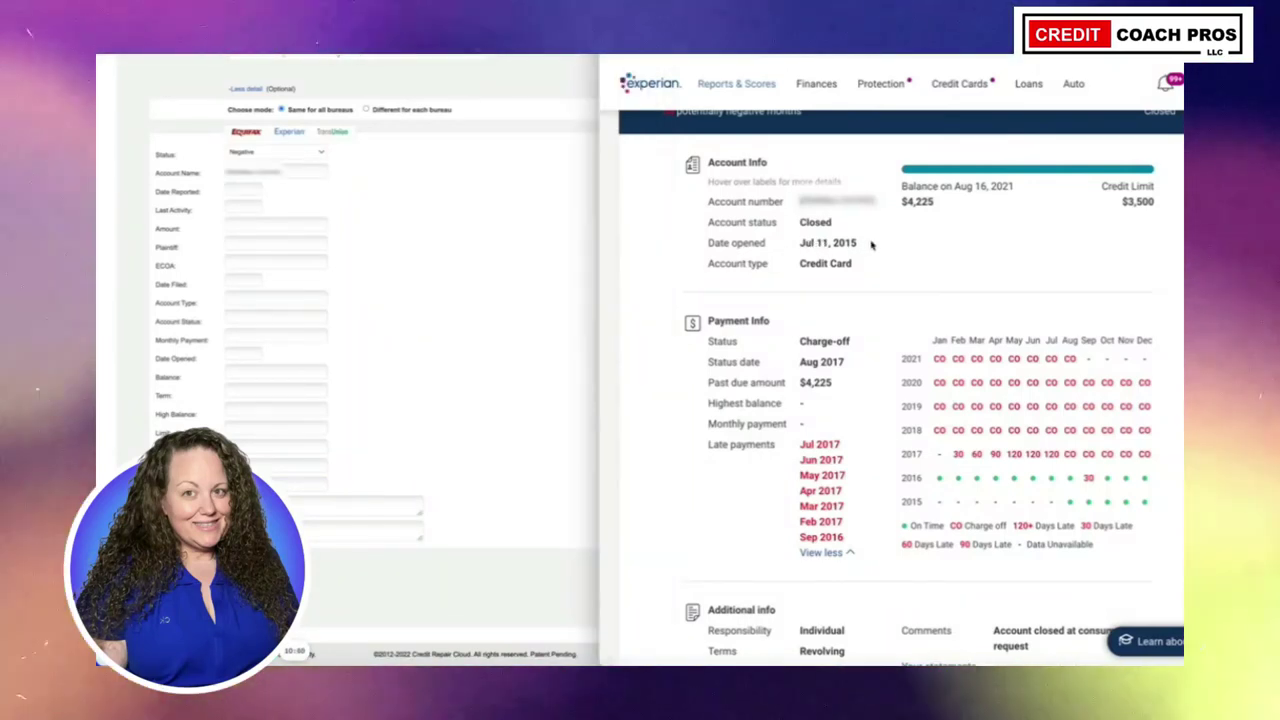
left_click_drag(871, 245, 800, 247)
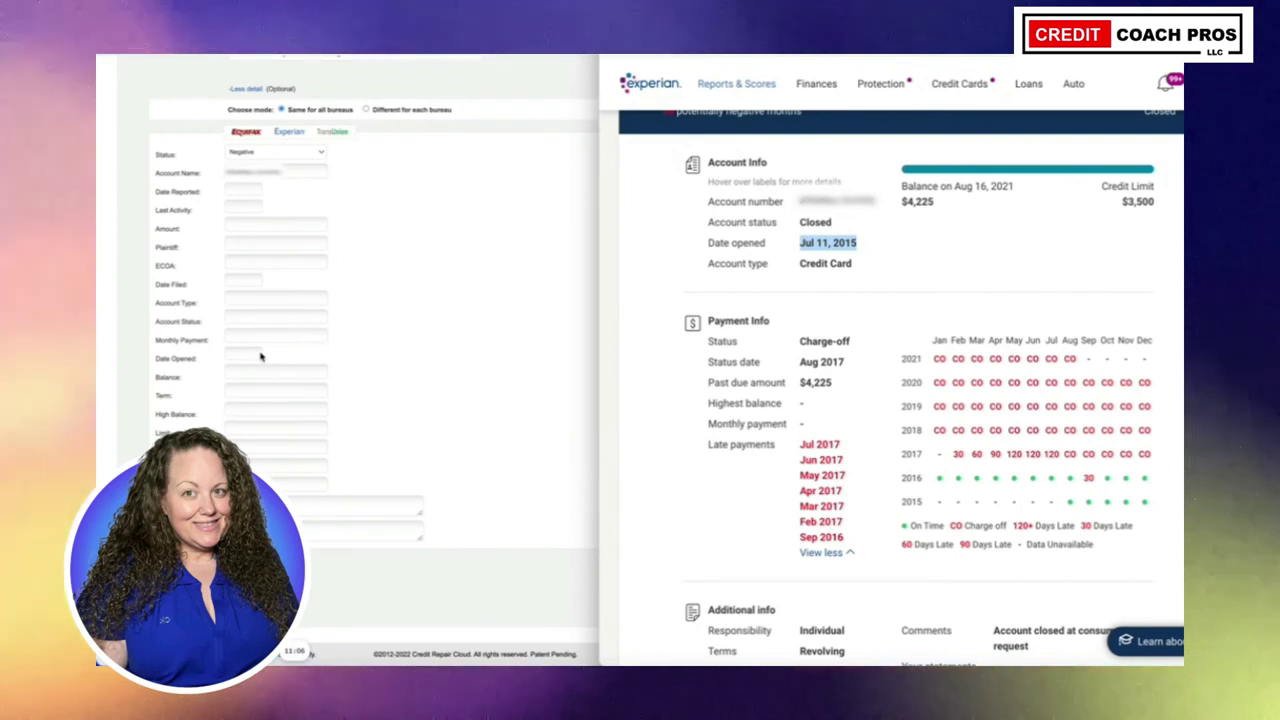
Set Date Opened to 07/11/2015 in the calendar and move to the 4225 balance.
left_click(244, 354)
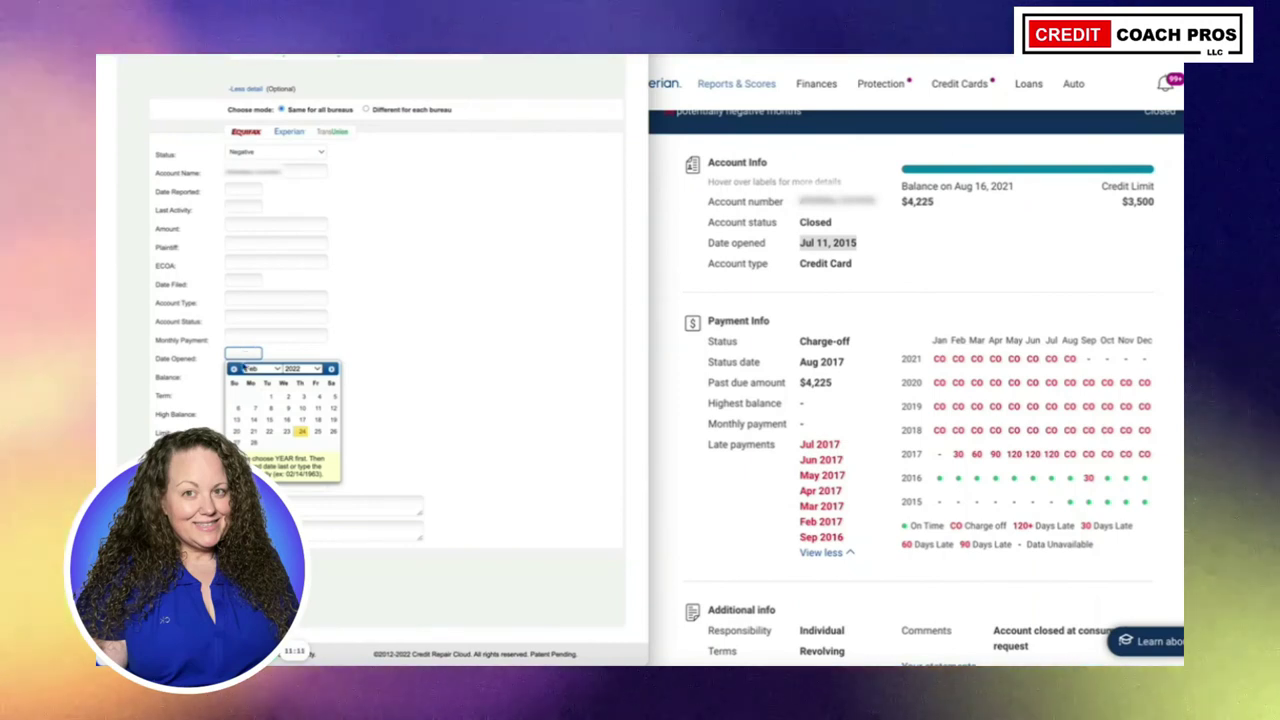
left_click(266, 370)
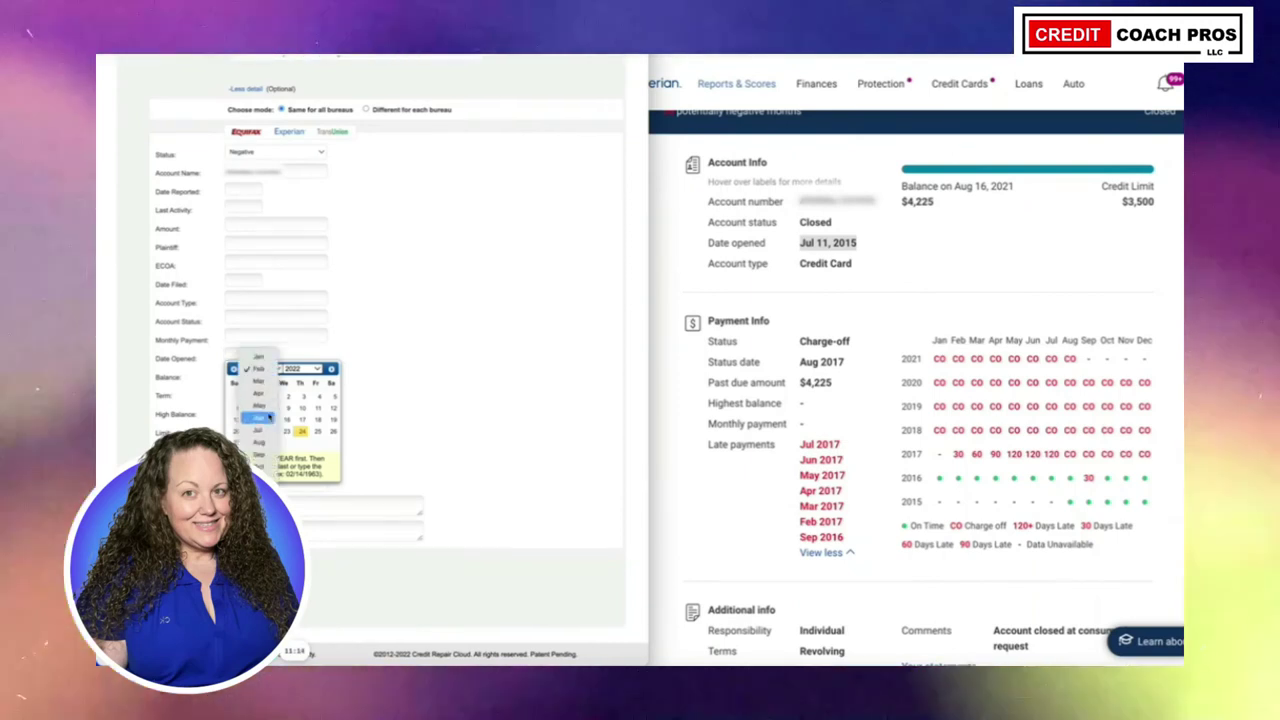
left_click(262, 429)
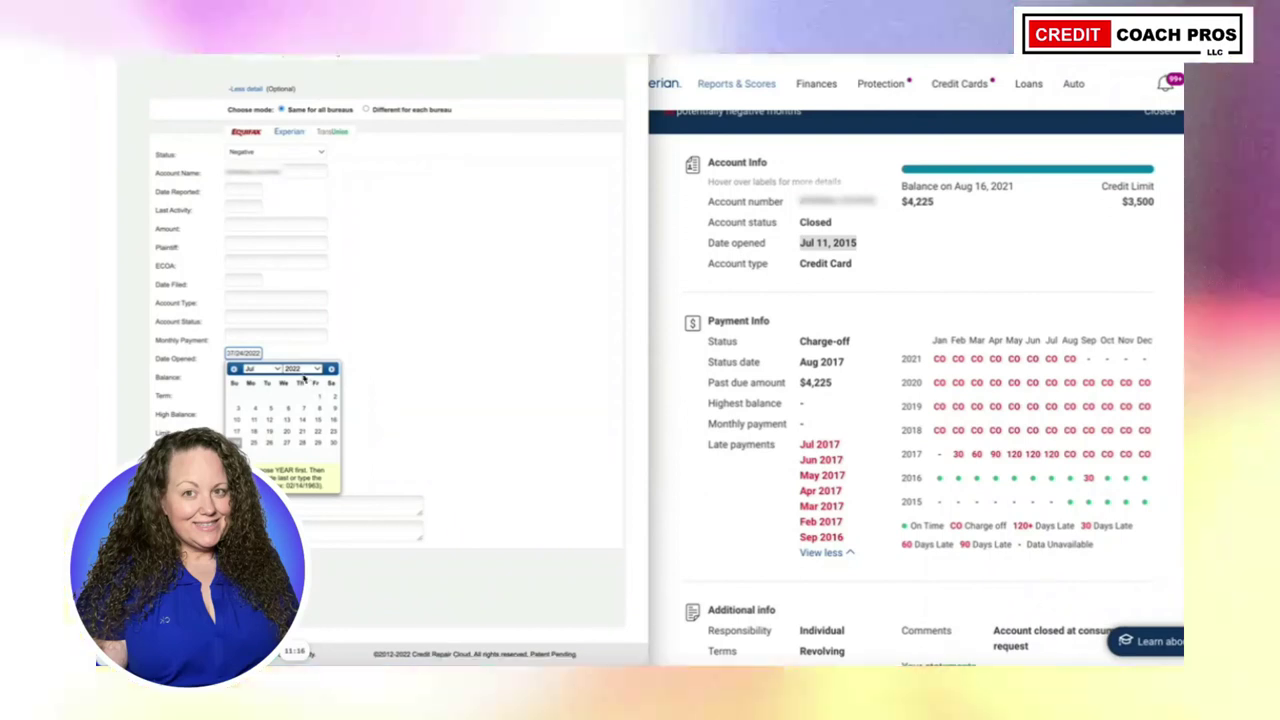
left_click(252, 421)
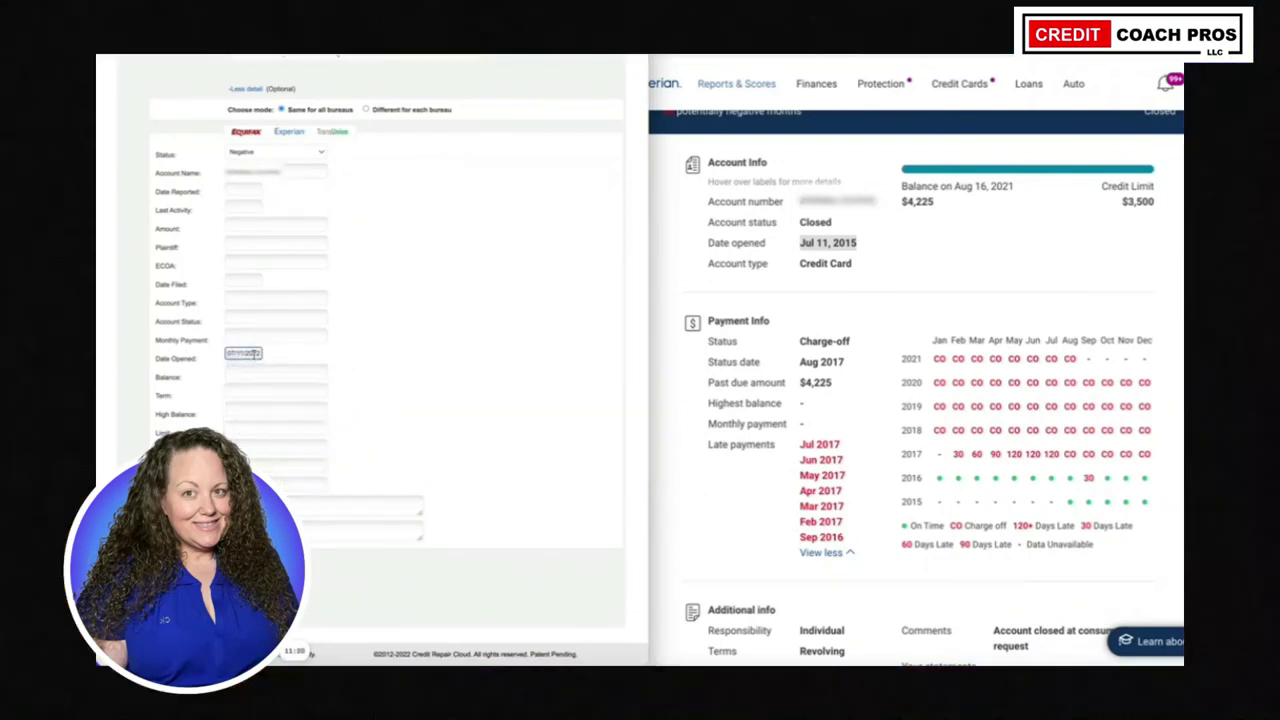
left_click(243, 354)
left_click(305, 369)
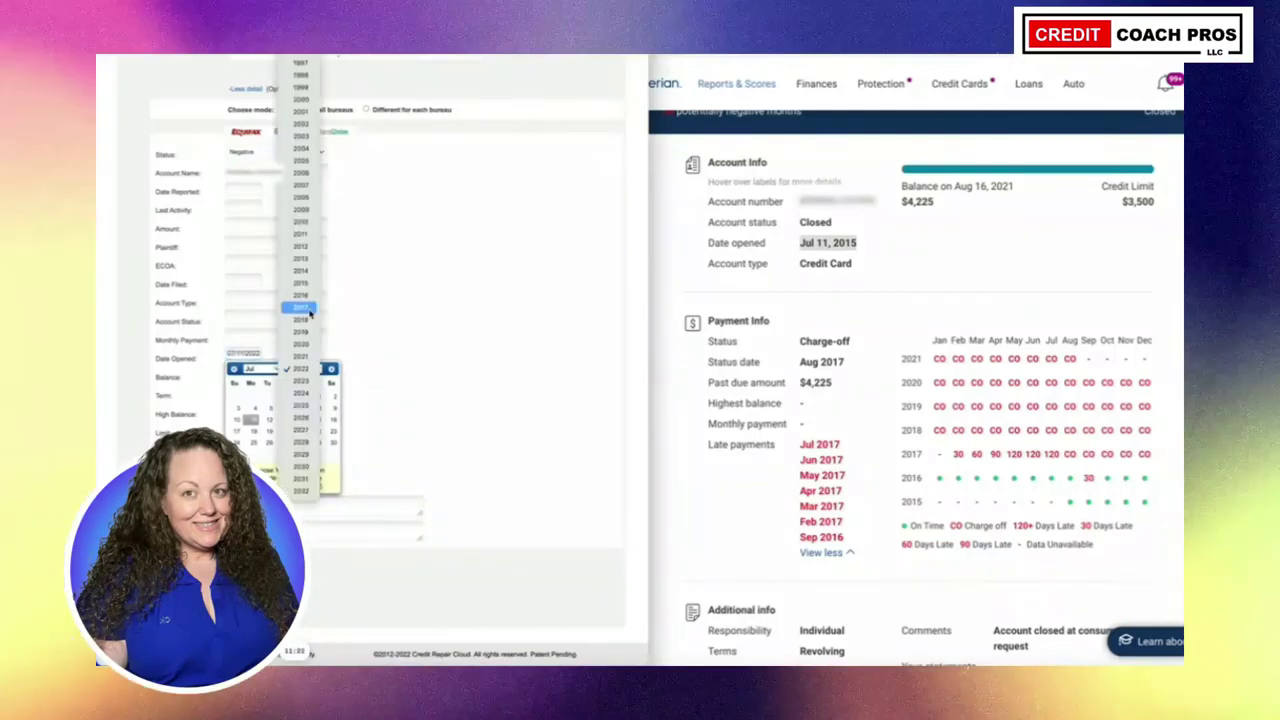
left_click(300, 285)
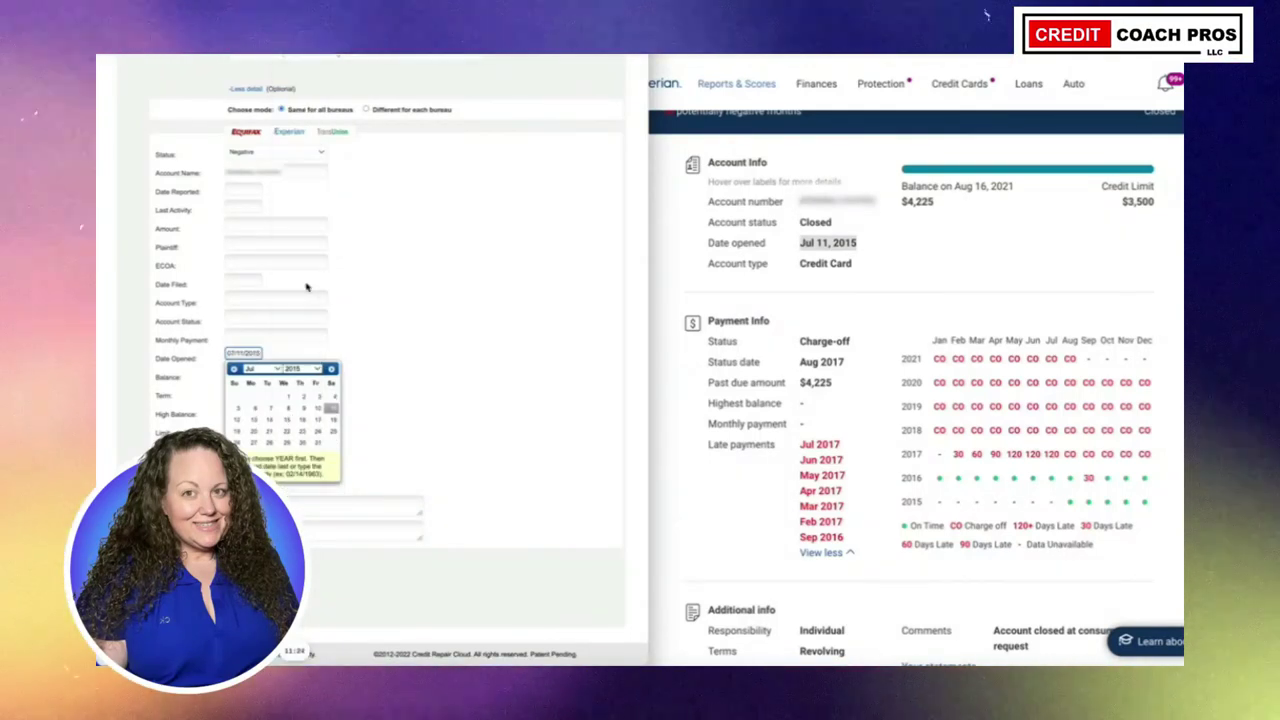
left_click(390, 338)
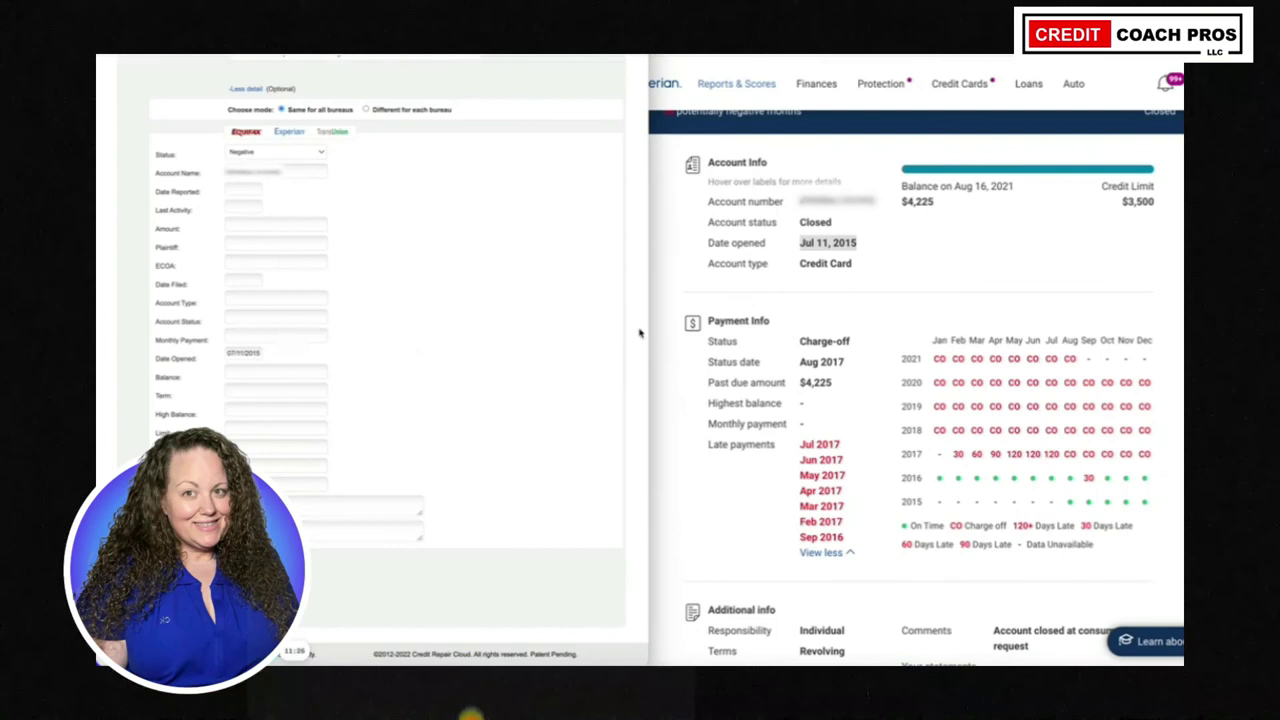
left_click(243, 370)
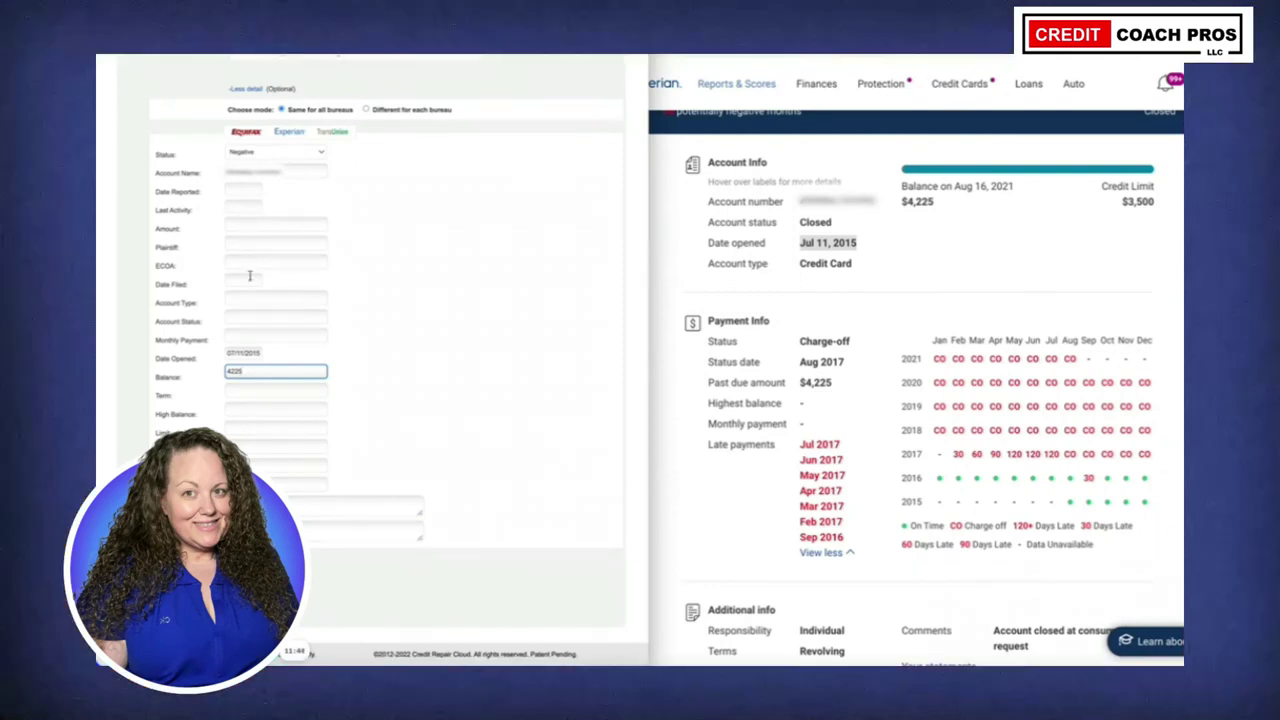
Enter Credit Card as the account type and 'Closed / Charge Off' as the account status.
left_click(252, 293)
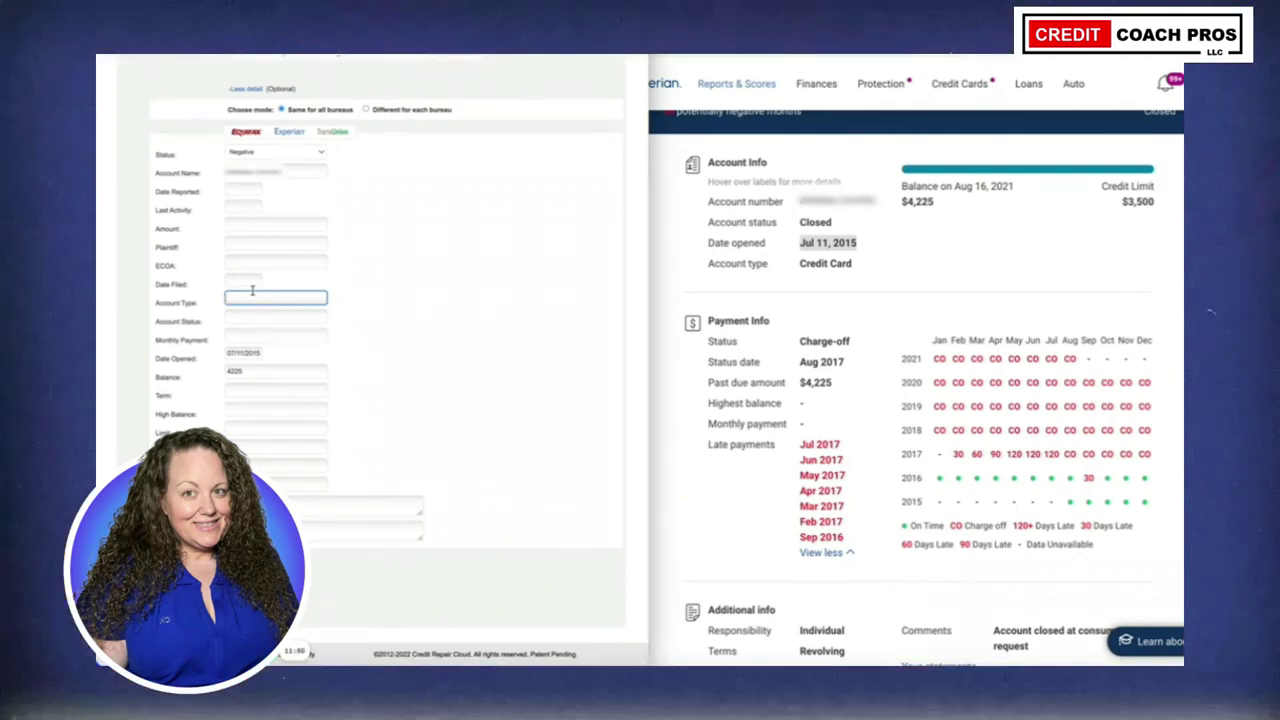
type("C")
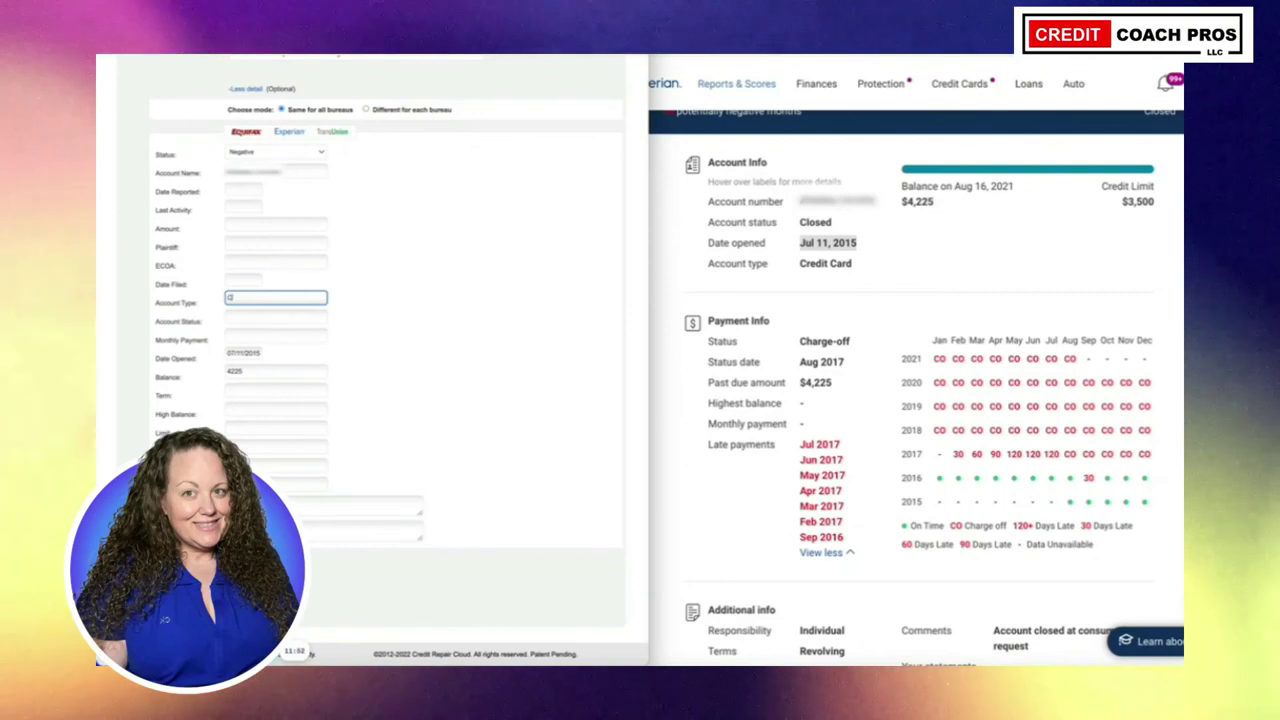
type("redit Card")
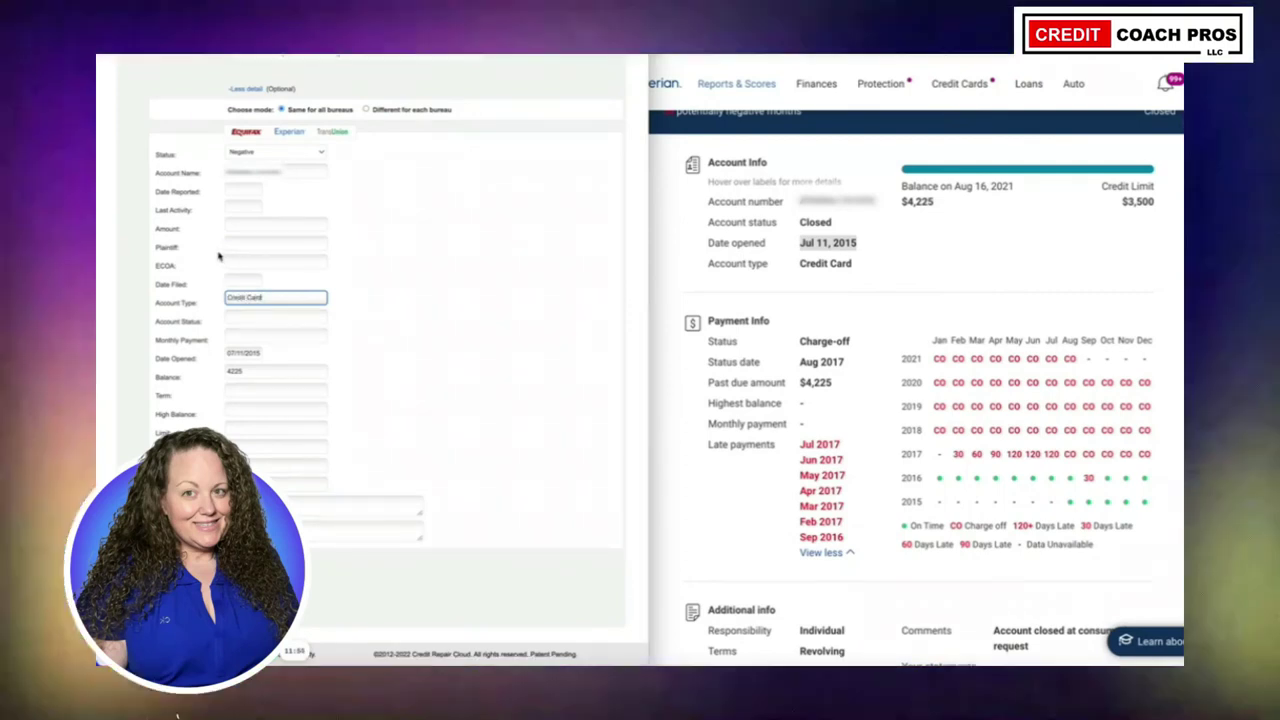
left_click(246, 319)
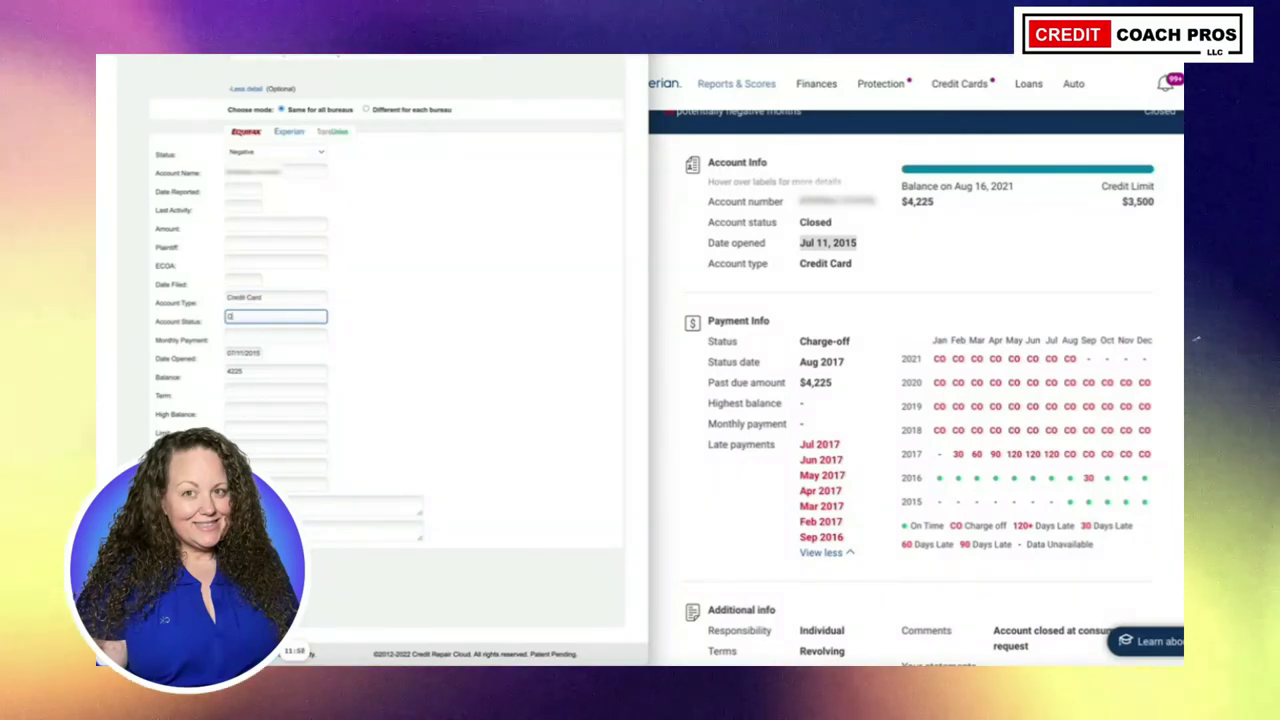
type("Closed")
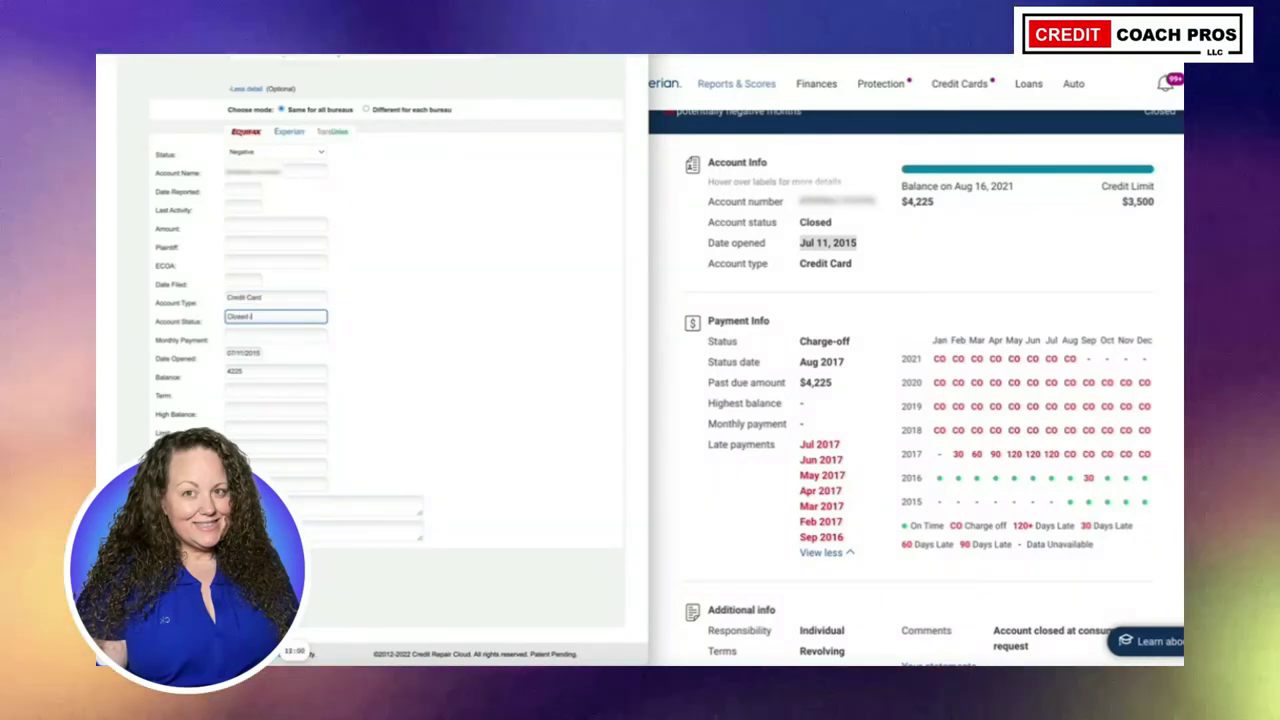
type(" / Charge Off")
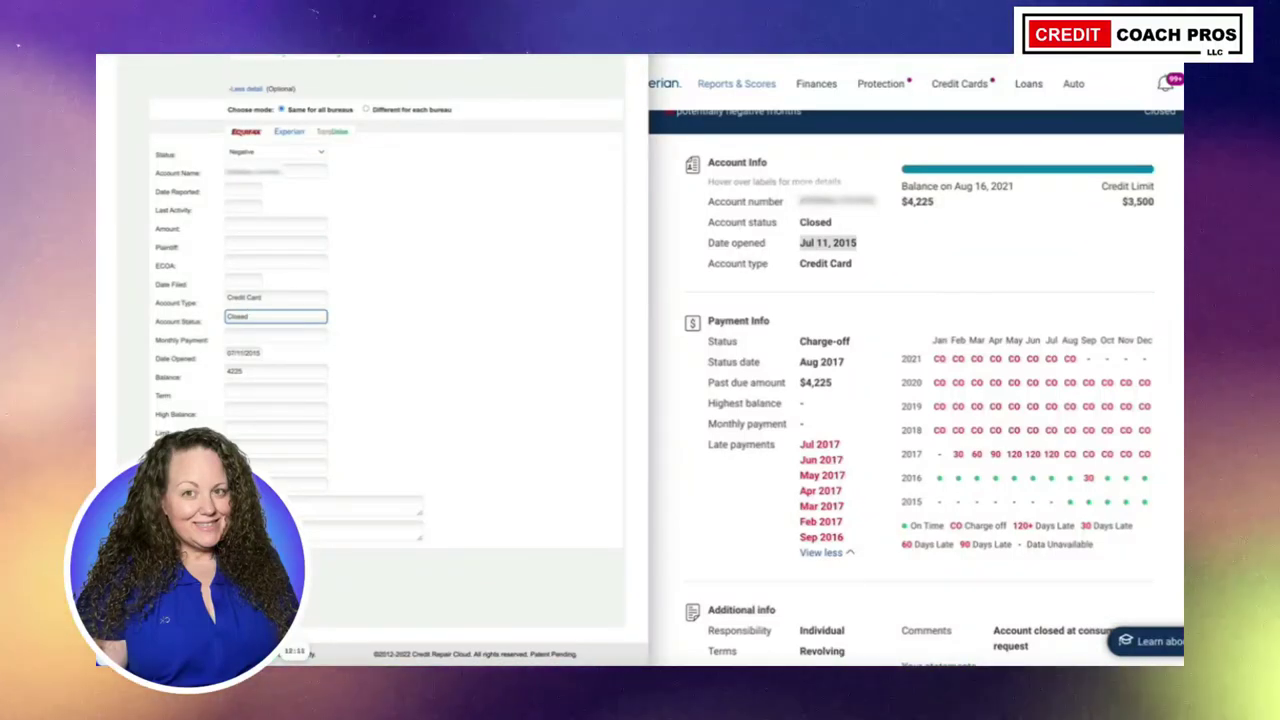
left_click(290, 465)
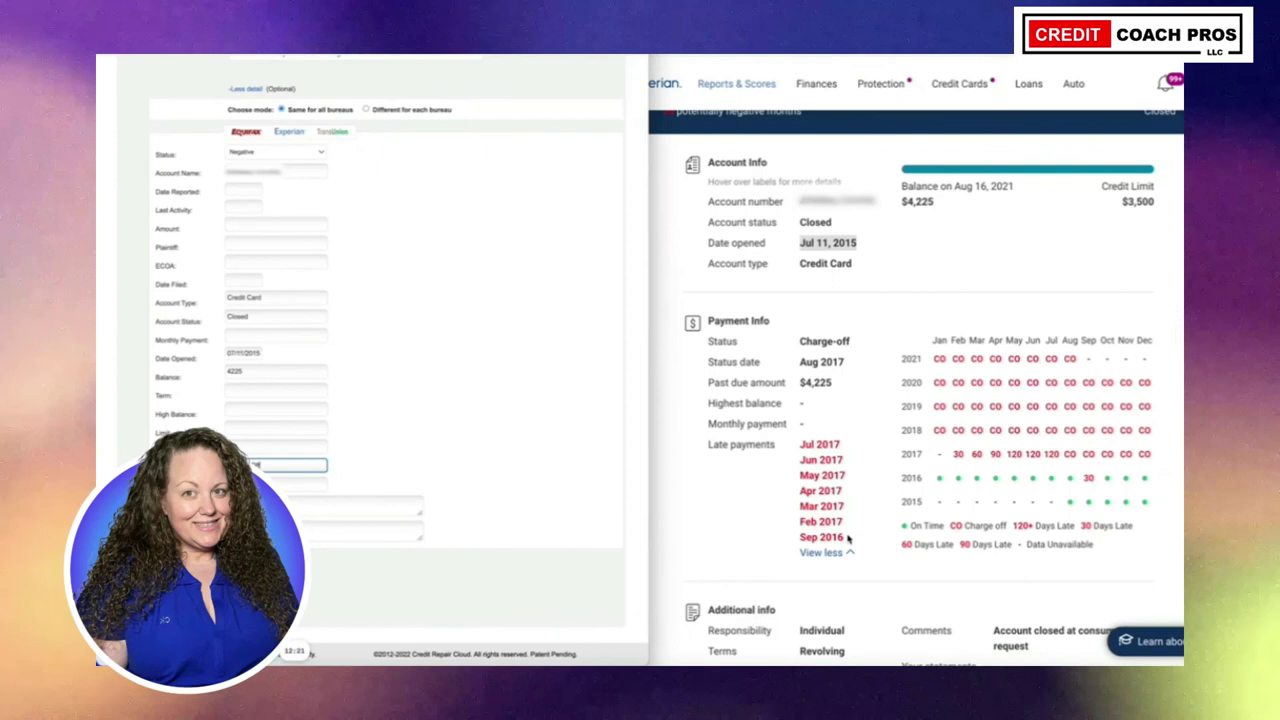
Select the Payment Info late-payment dates in the Experian report.
left_click(705, 445)
left_click_drag(705, 445, 866, 513)
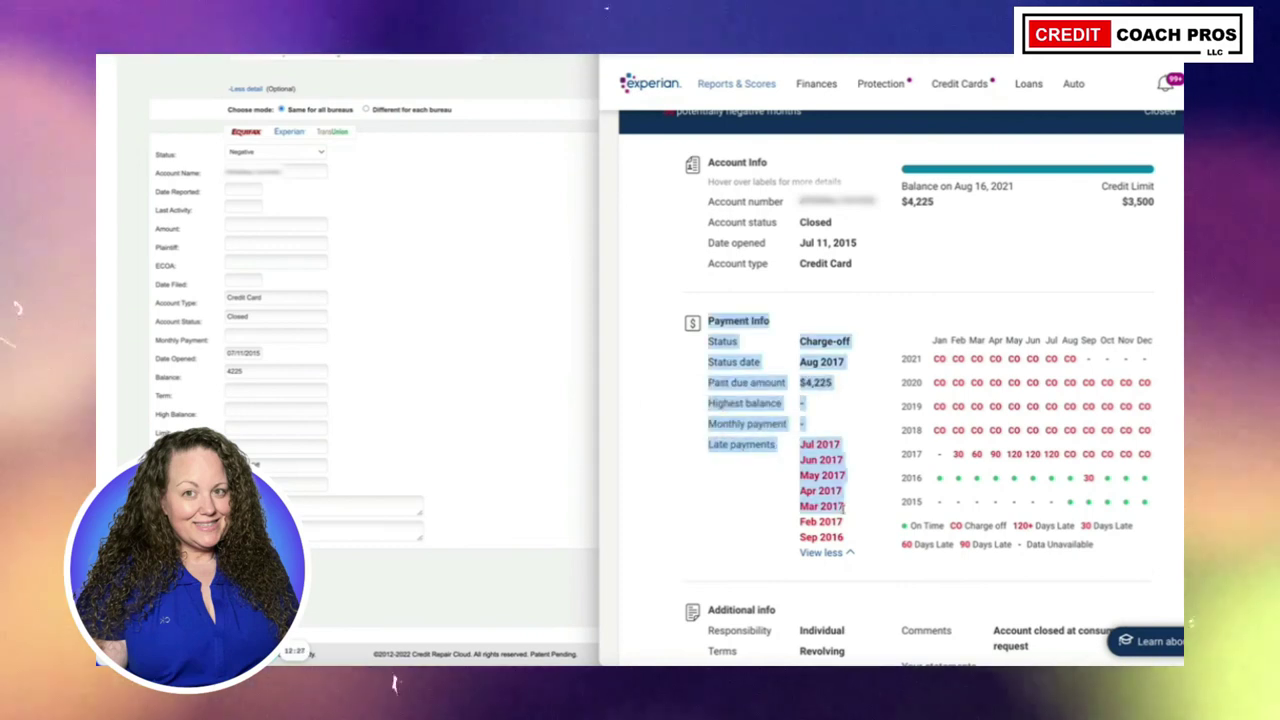
left_click_drag(845, 508, 846, 540)
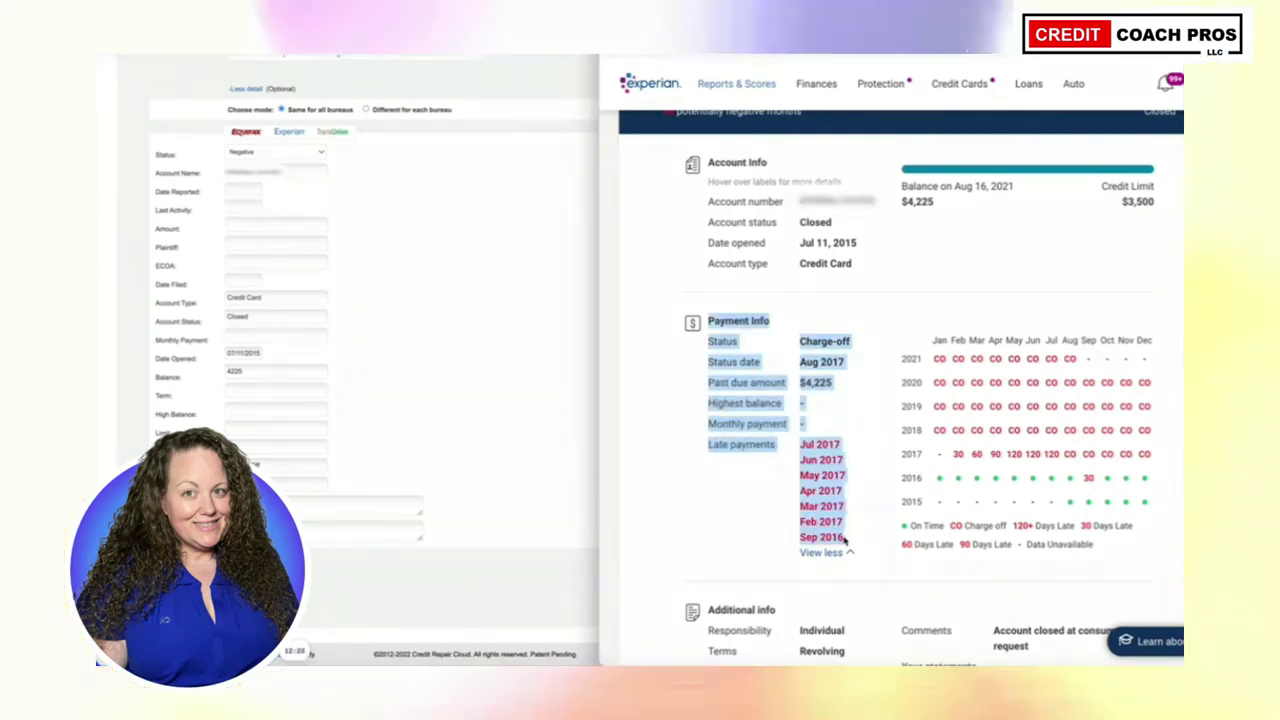
Review the Jul 2017–Sep 2016 late-payments note and submit the dispute item.
left_click(290, 465)
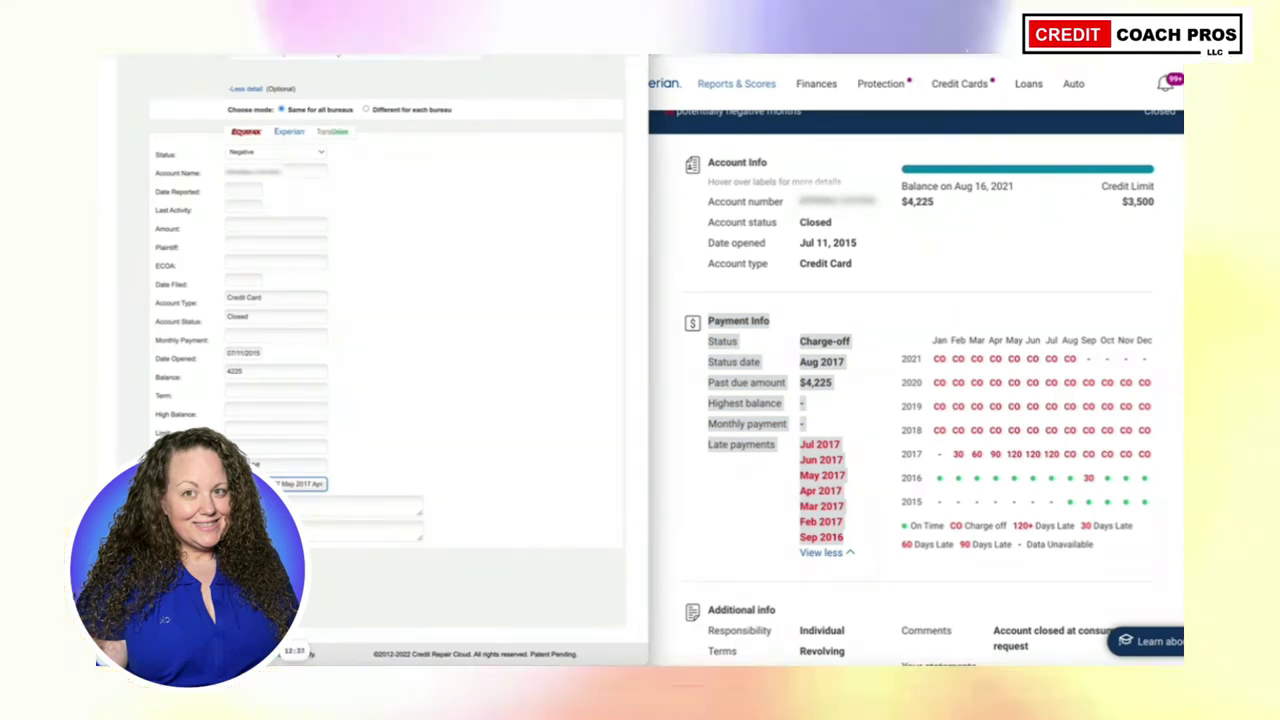
key("Home")
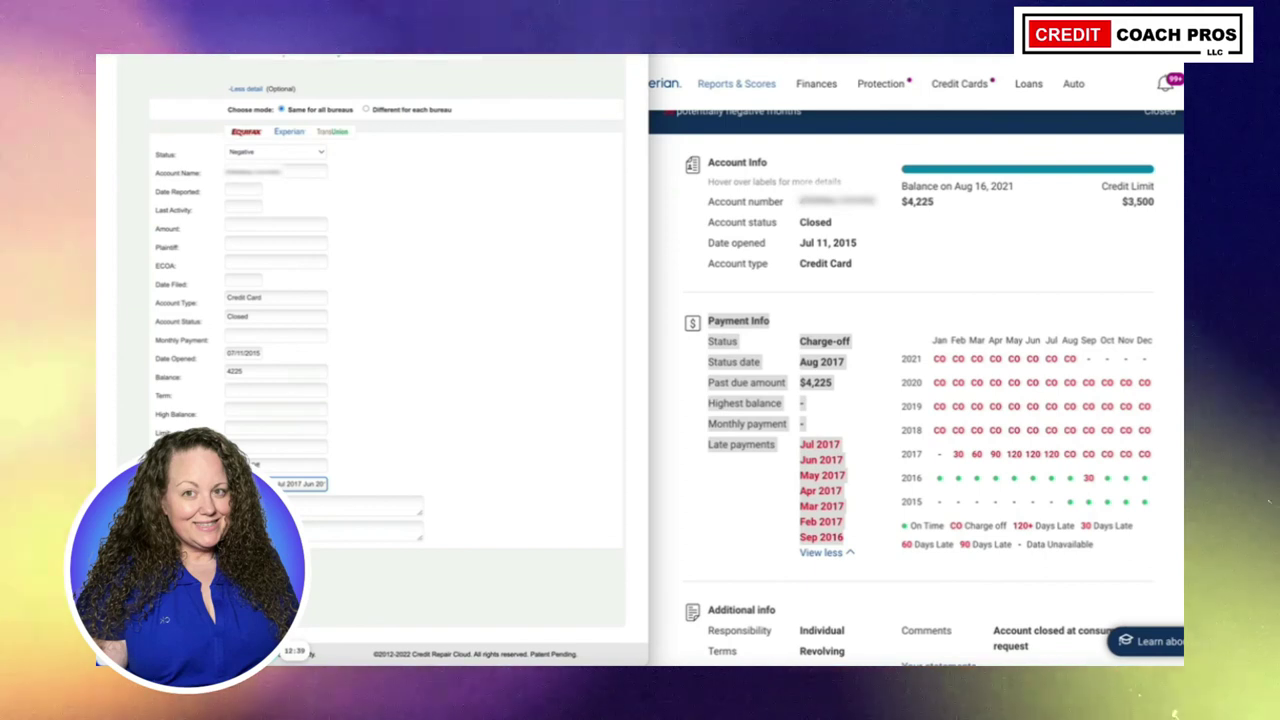
key("Home")
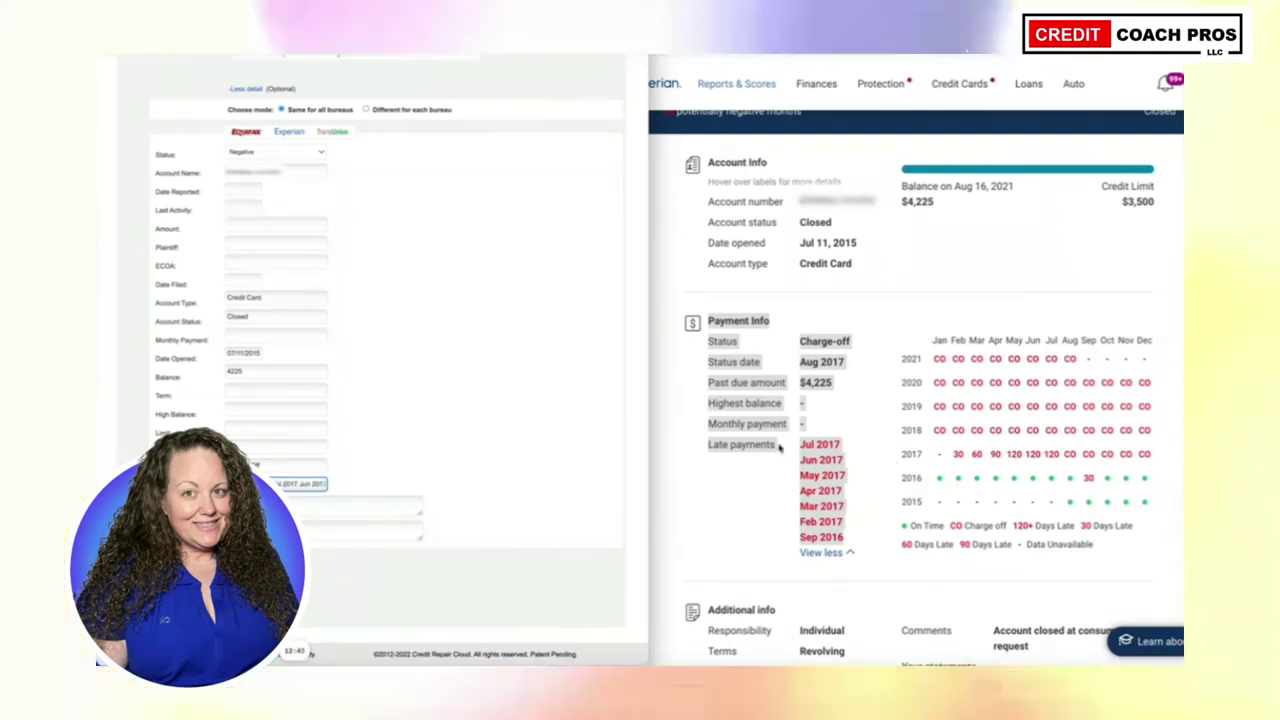
scroll(480, 386, "down", 1)
scroll(480, 386, "up", 1)
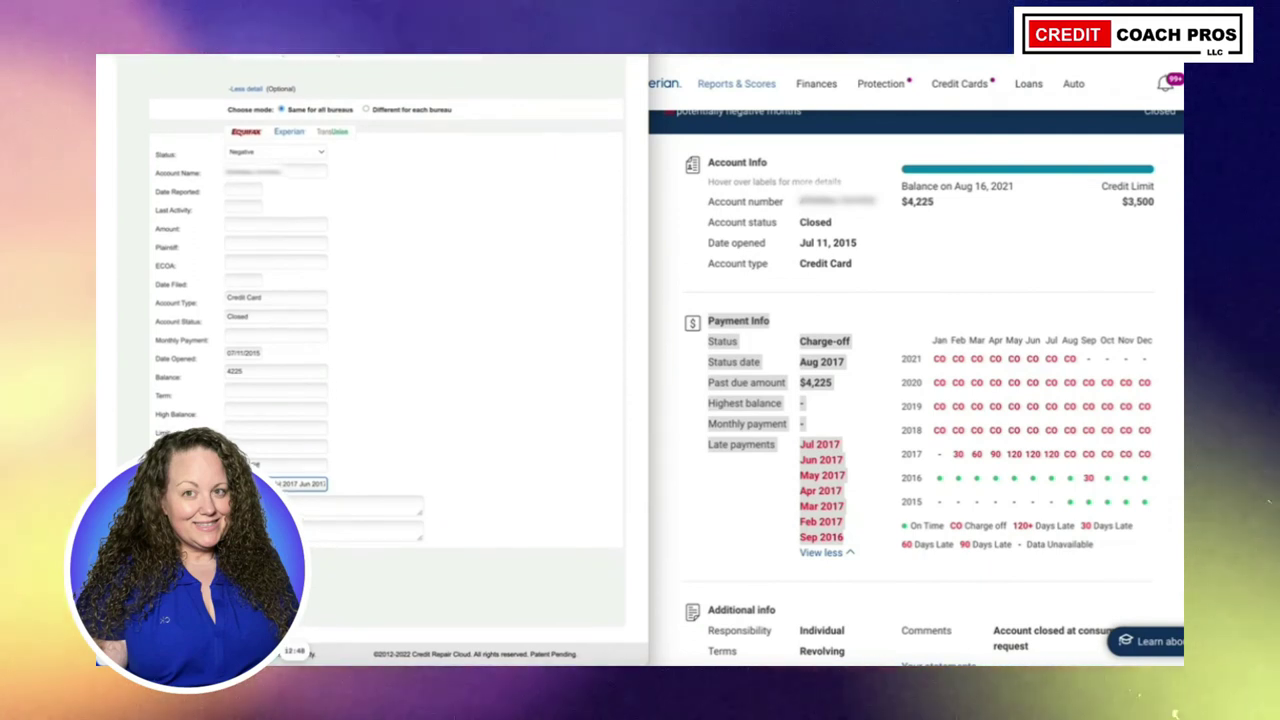
key("Return")
Select the lender's contact mailing address and phone number in the Experian report's charged-off account.
left_click(709, 508)
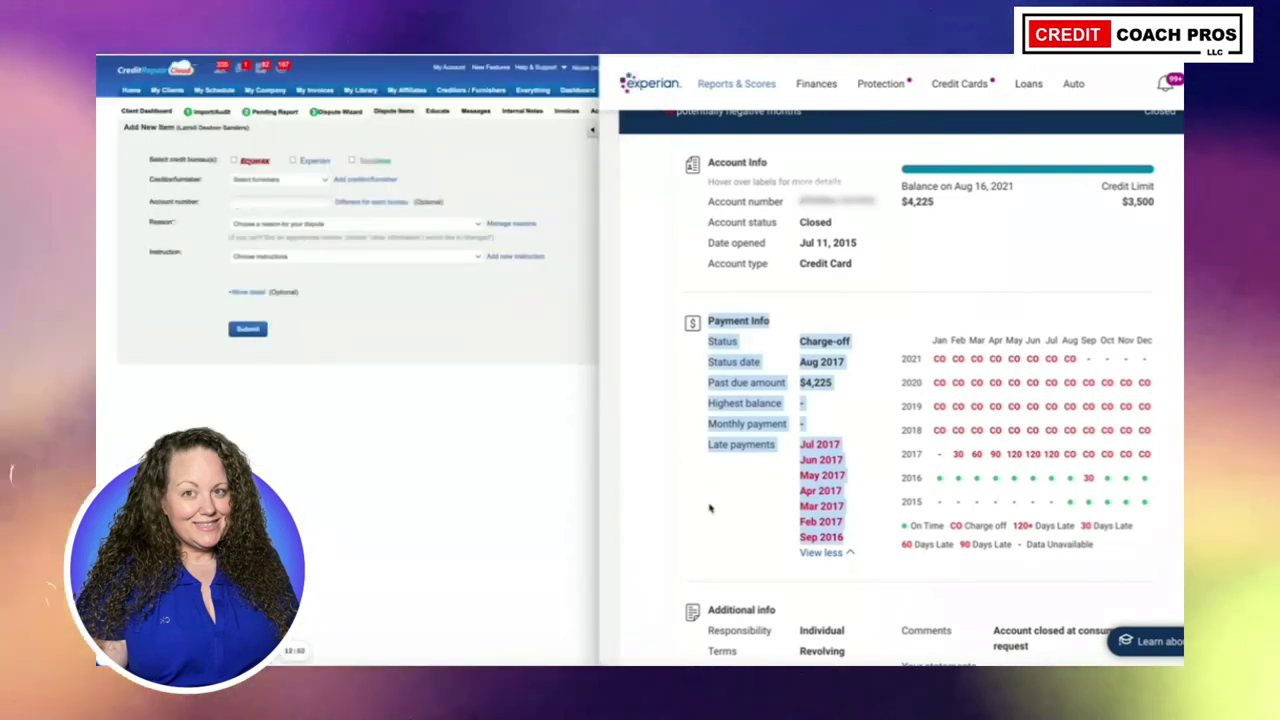
scroll(710, 508, "down", 3)
scroll(709, 508, "down", 3)
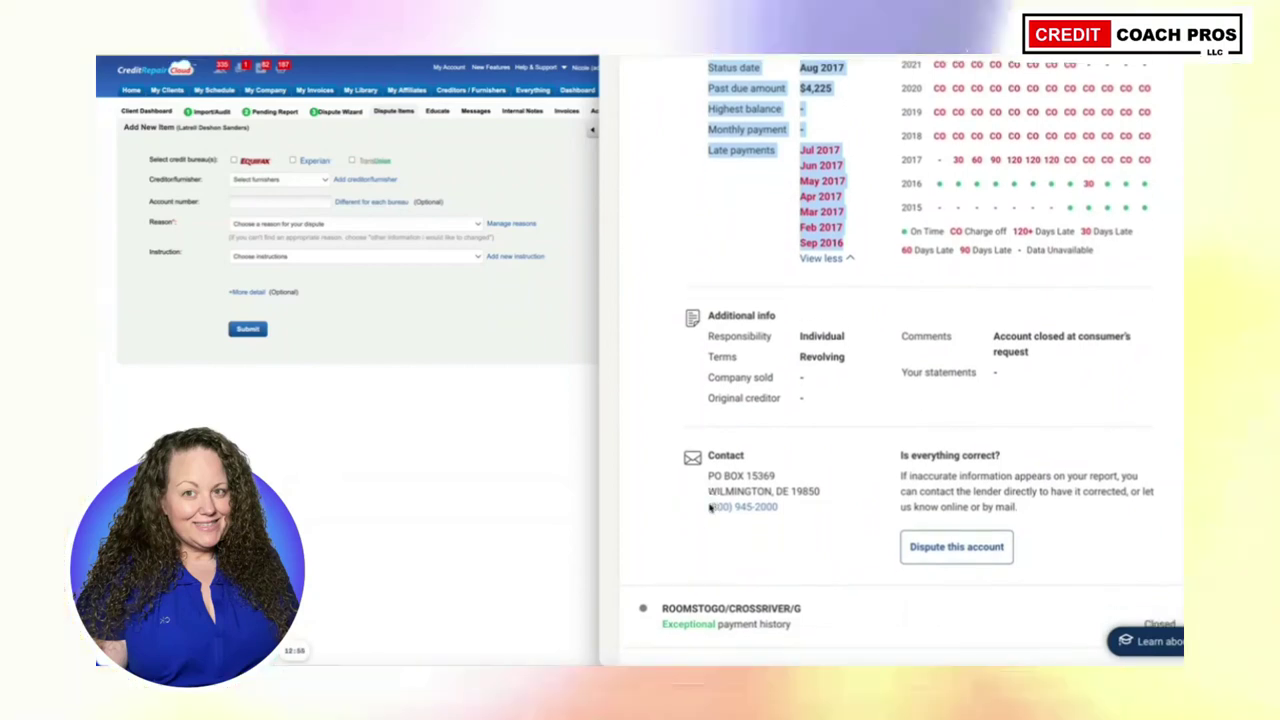
scroll(709, 508, "down", 1)
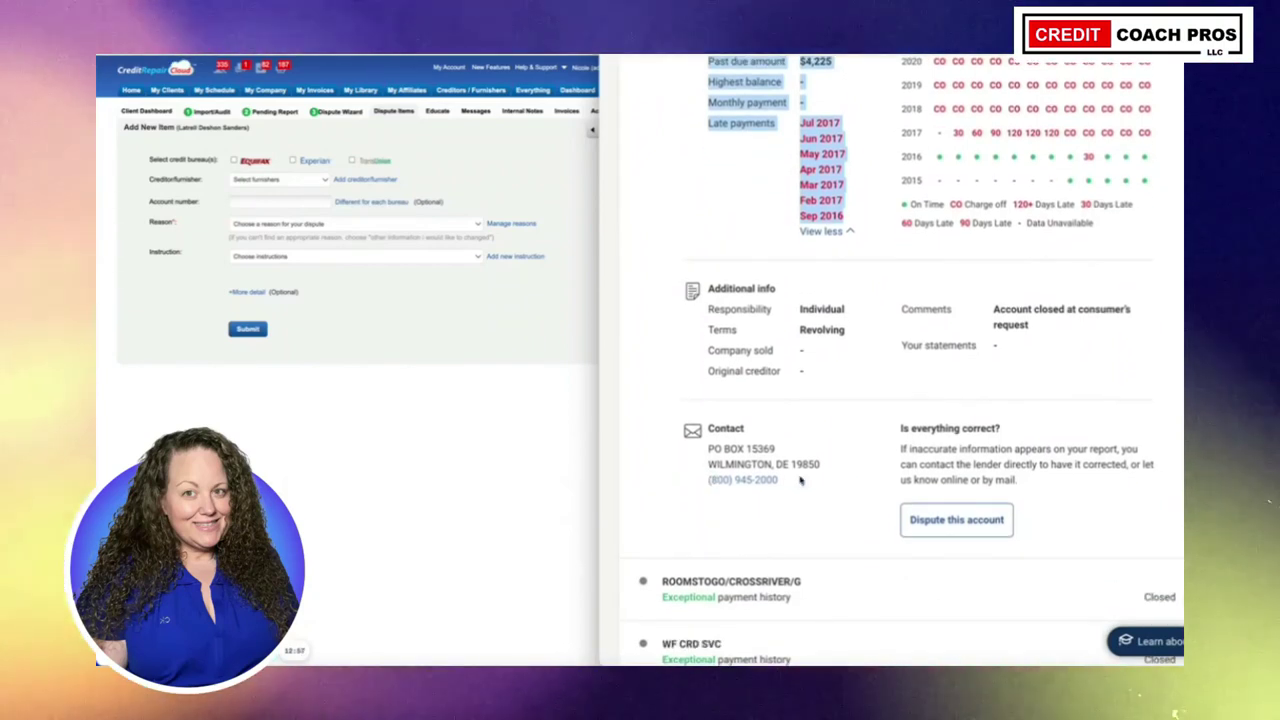
left_click_drag(797, 483, 708, 449)
key("ctrl+c")
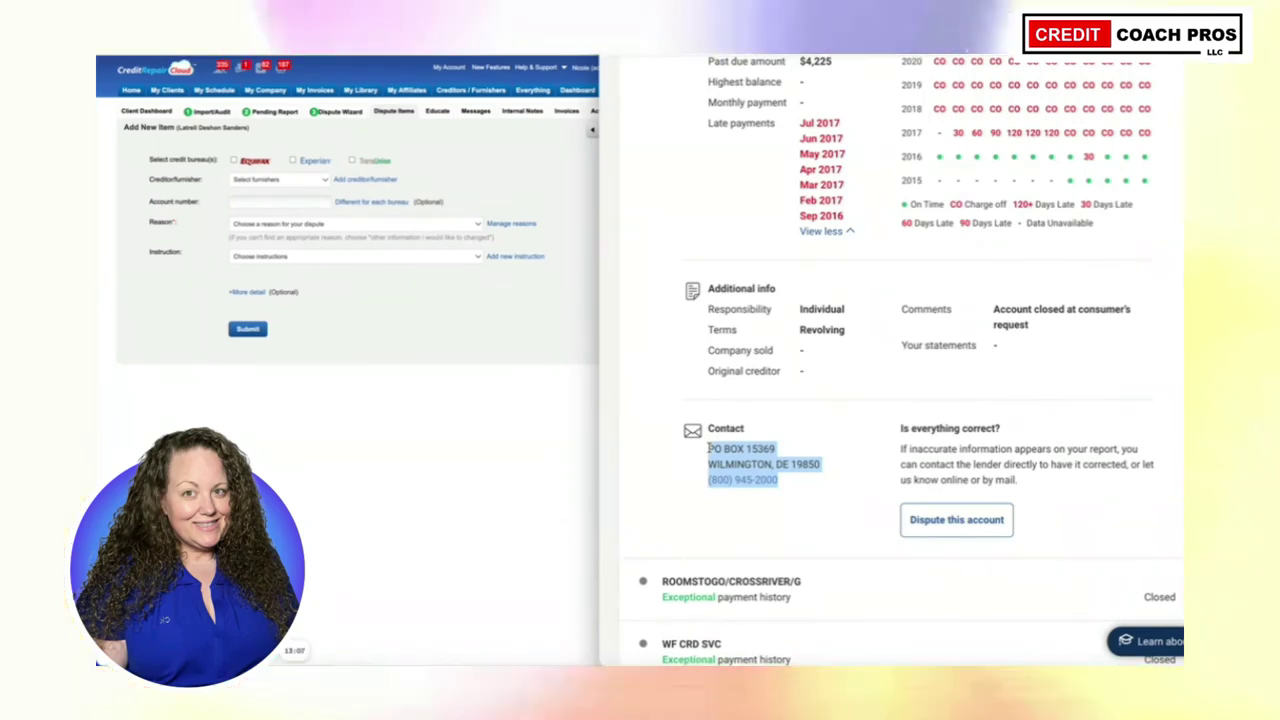
left_click(362, 370)
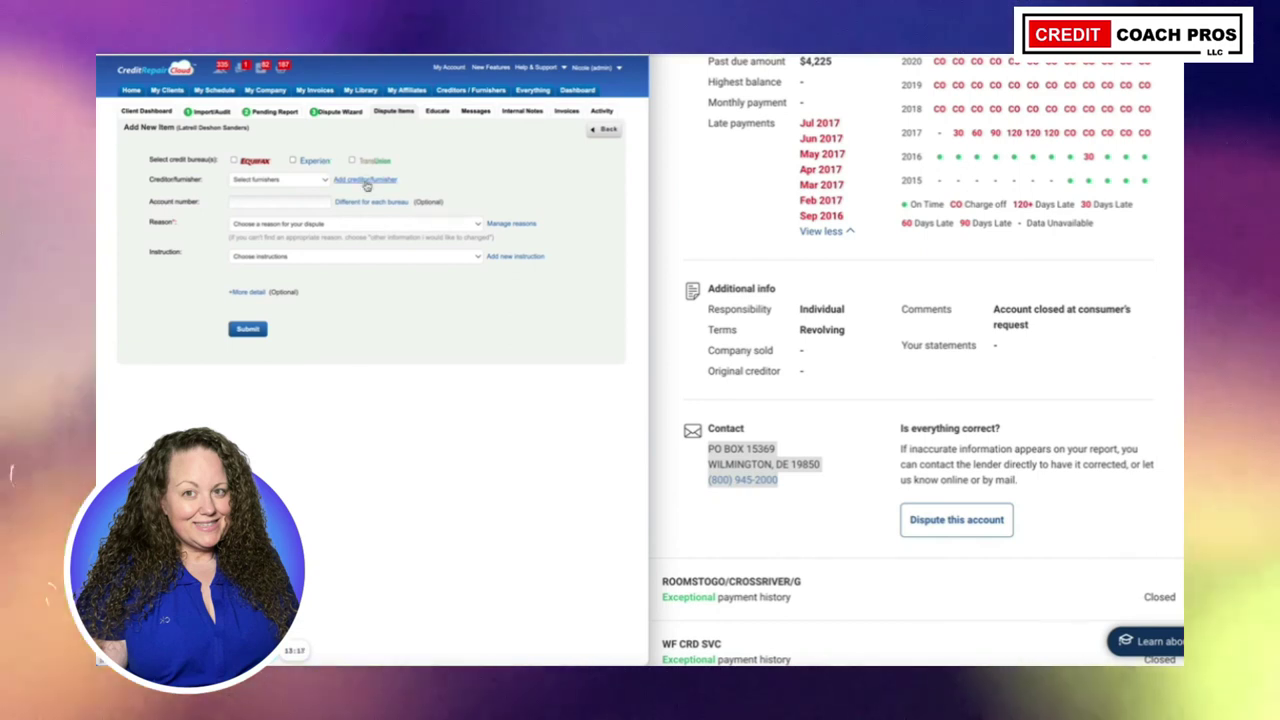
Start a new creditor/furnisher named Chase Bank Credit Card.
left_click(365, 180)
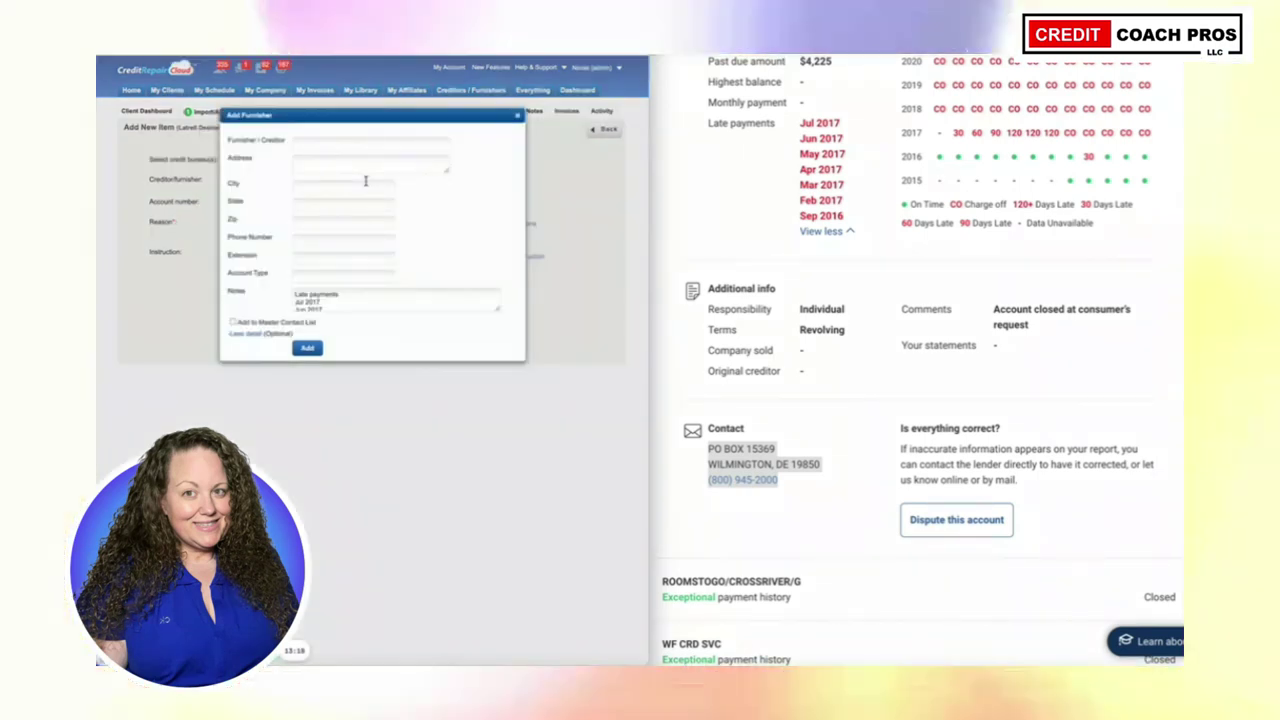
left_click(324, 142)
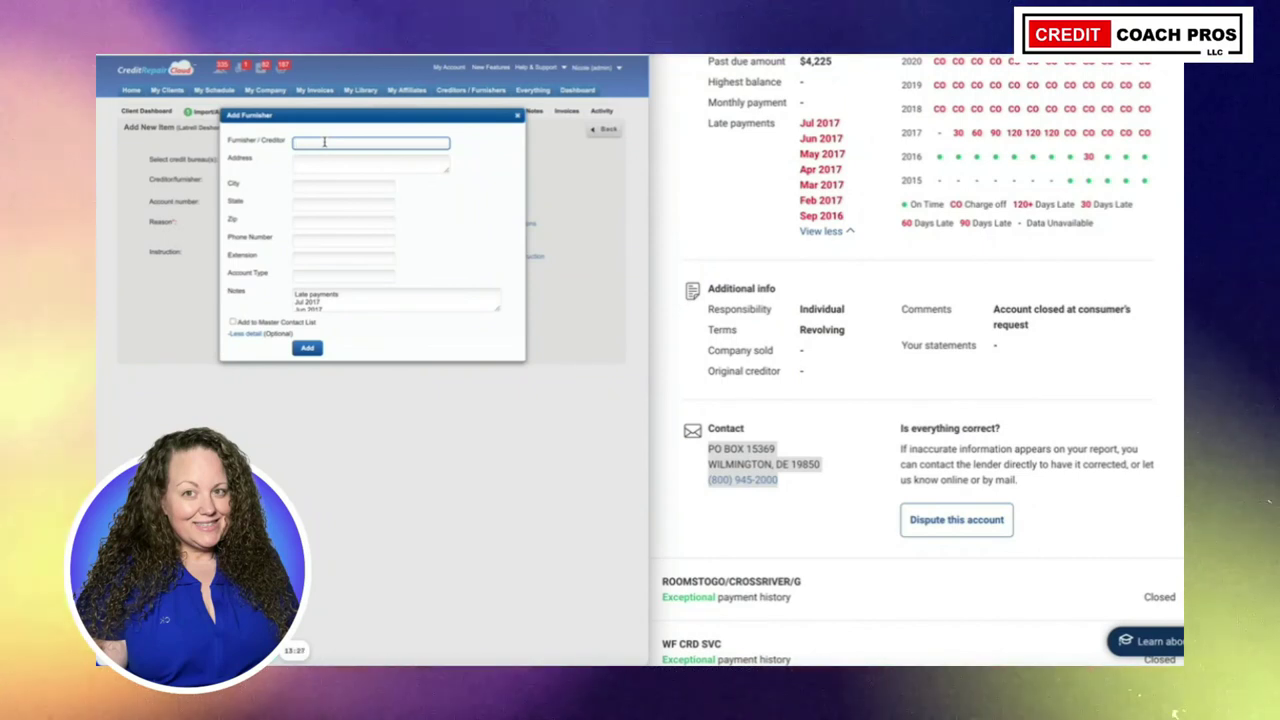
left_click(330, 145)
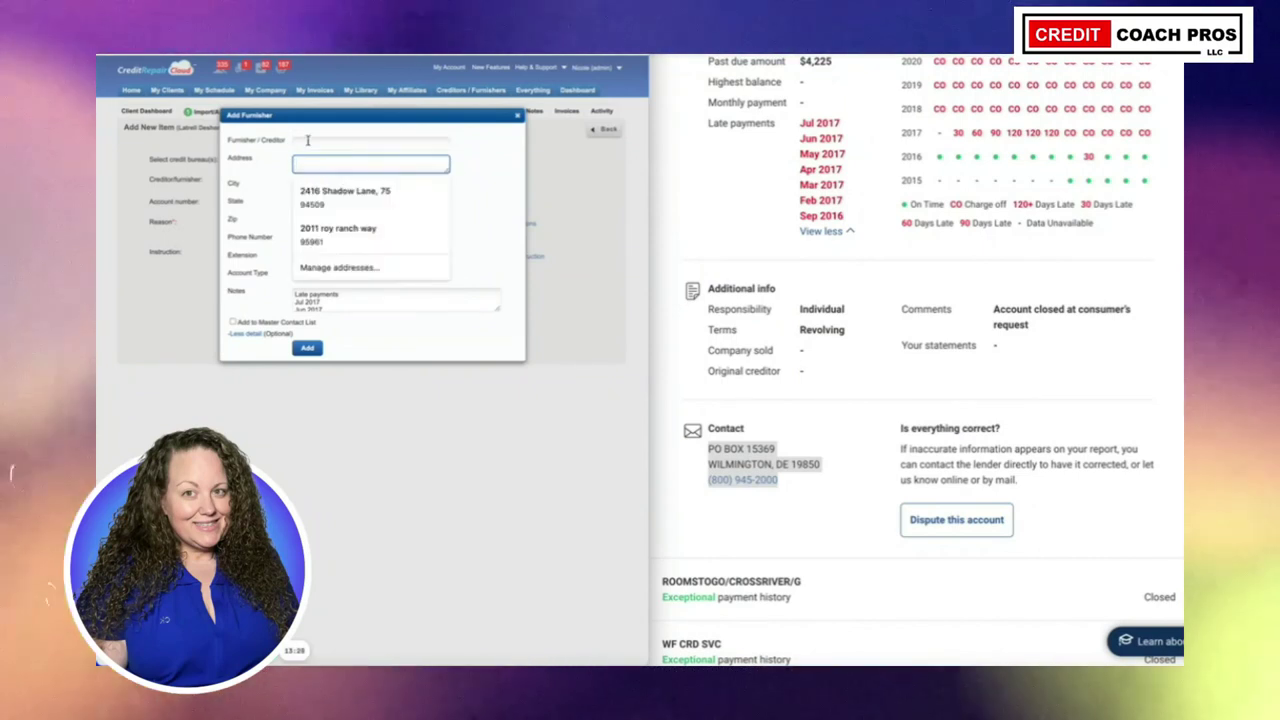
left_click(307, 141)
type("Chase")
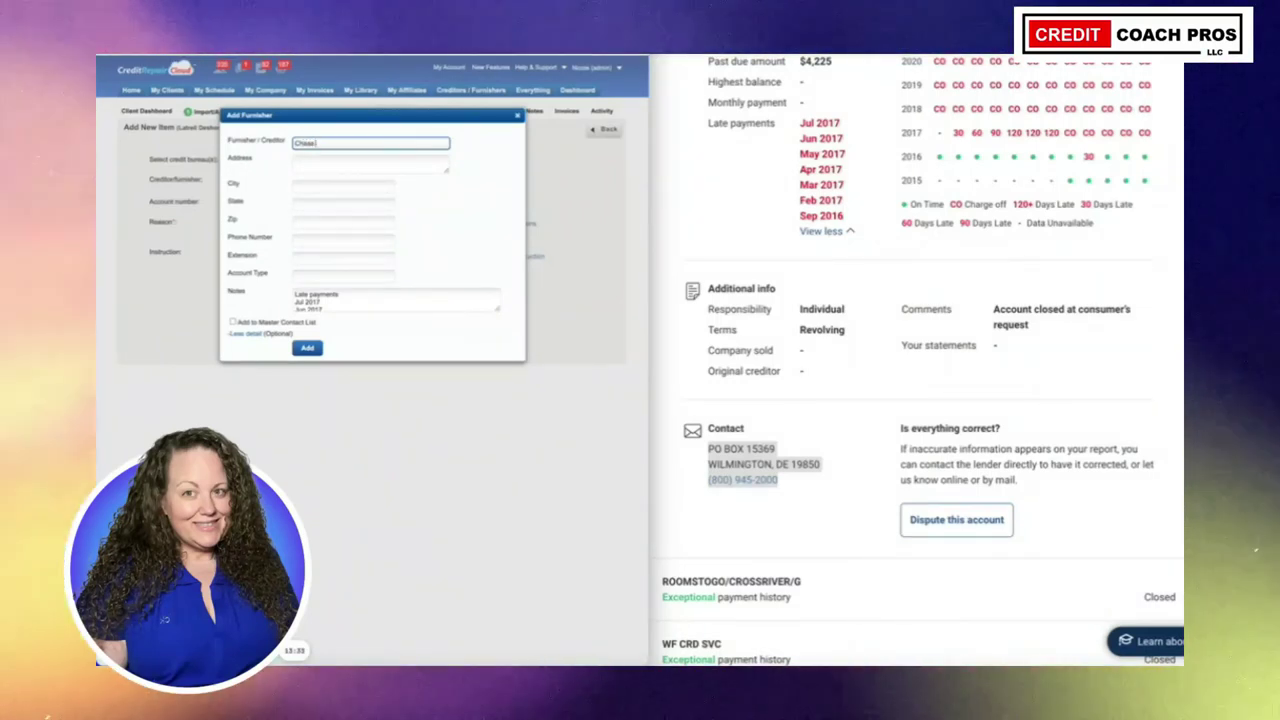
type(" Ban")
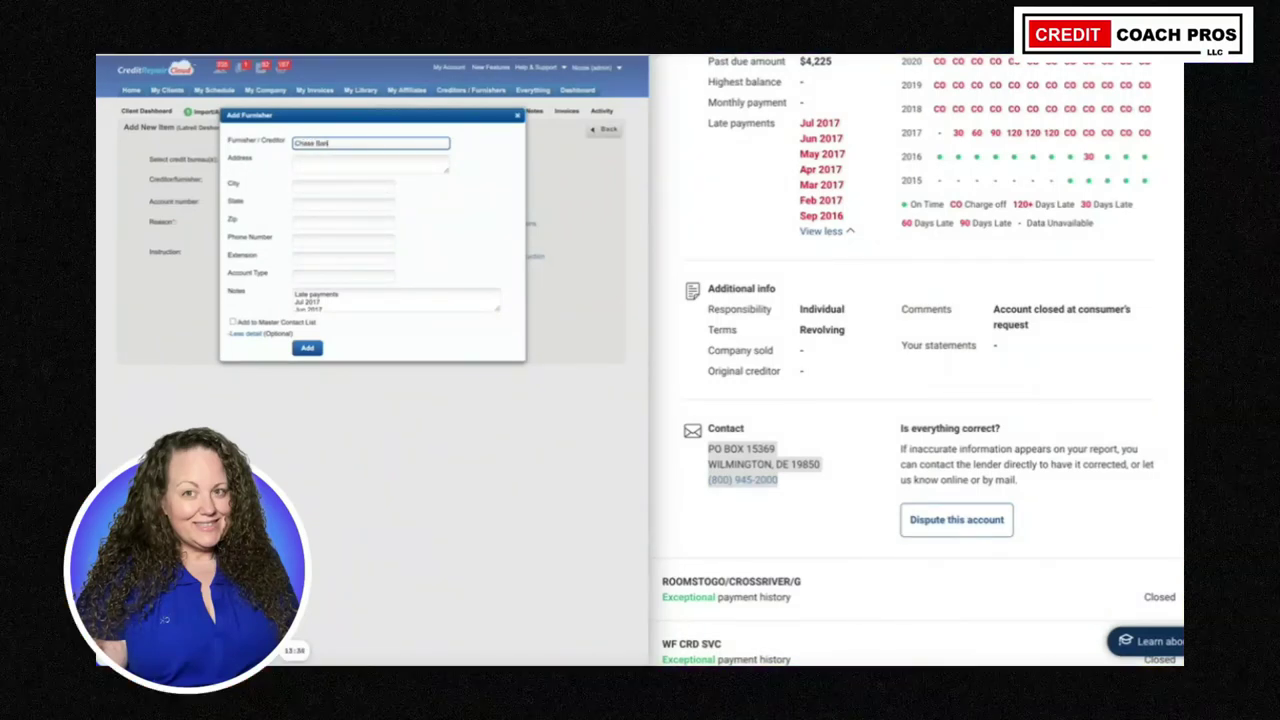
type("k Credit Card")
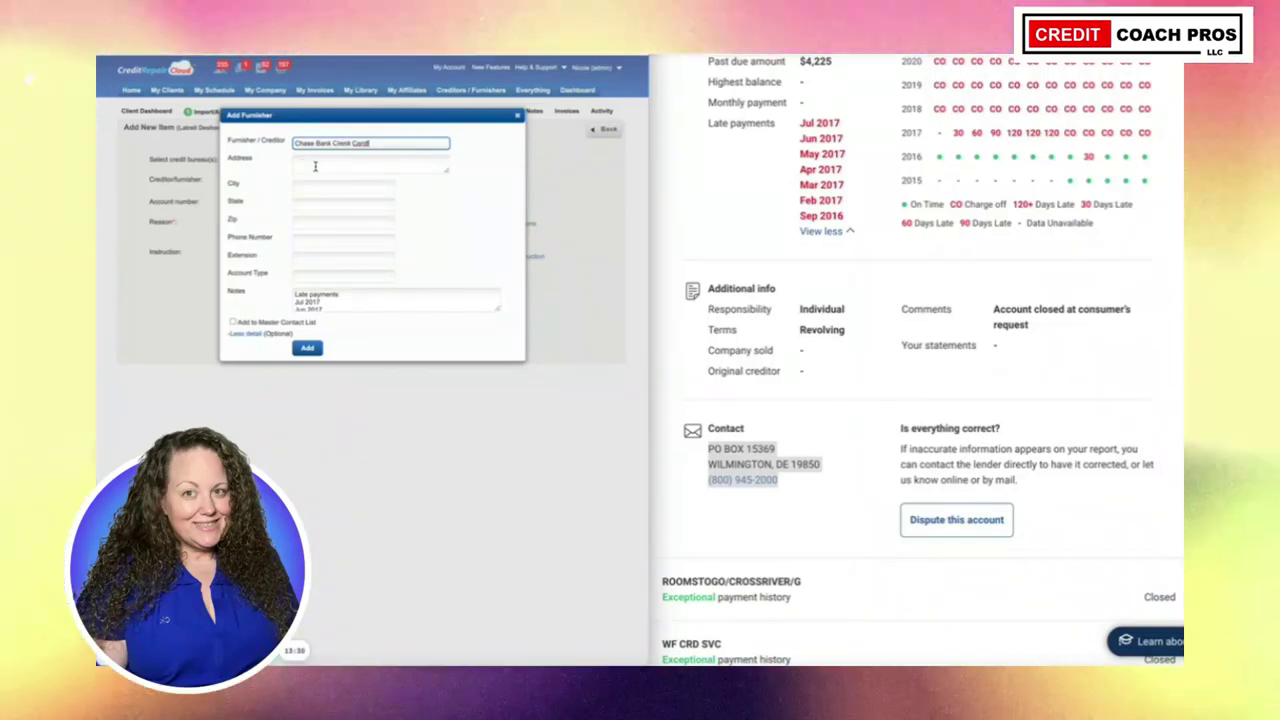
Paste the lender's address and phone number into the Address and Phone fields.
left_click(315, 165)
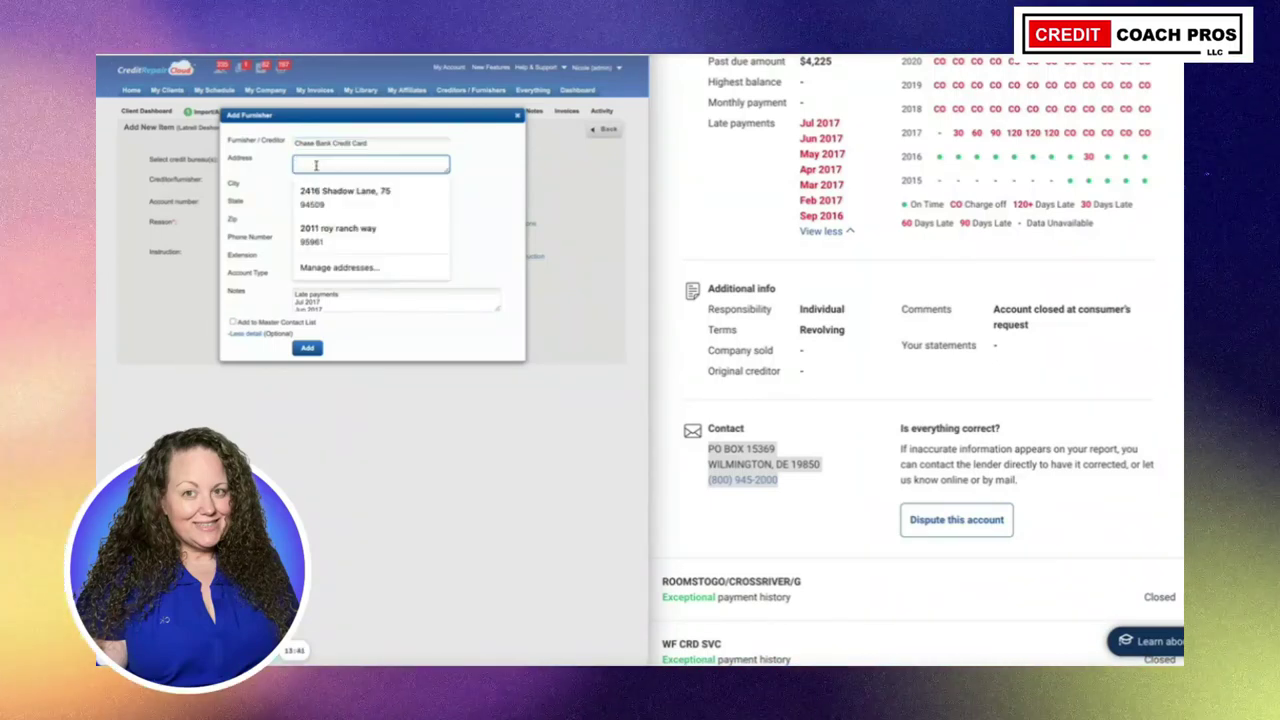
key("ctrl+v")
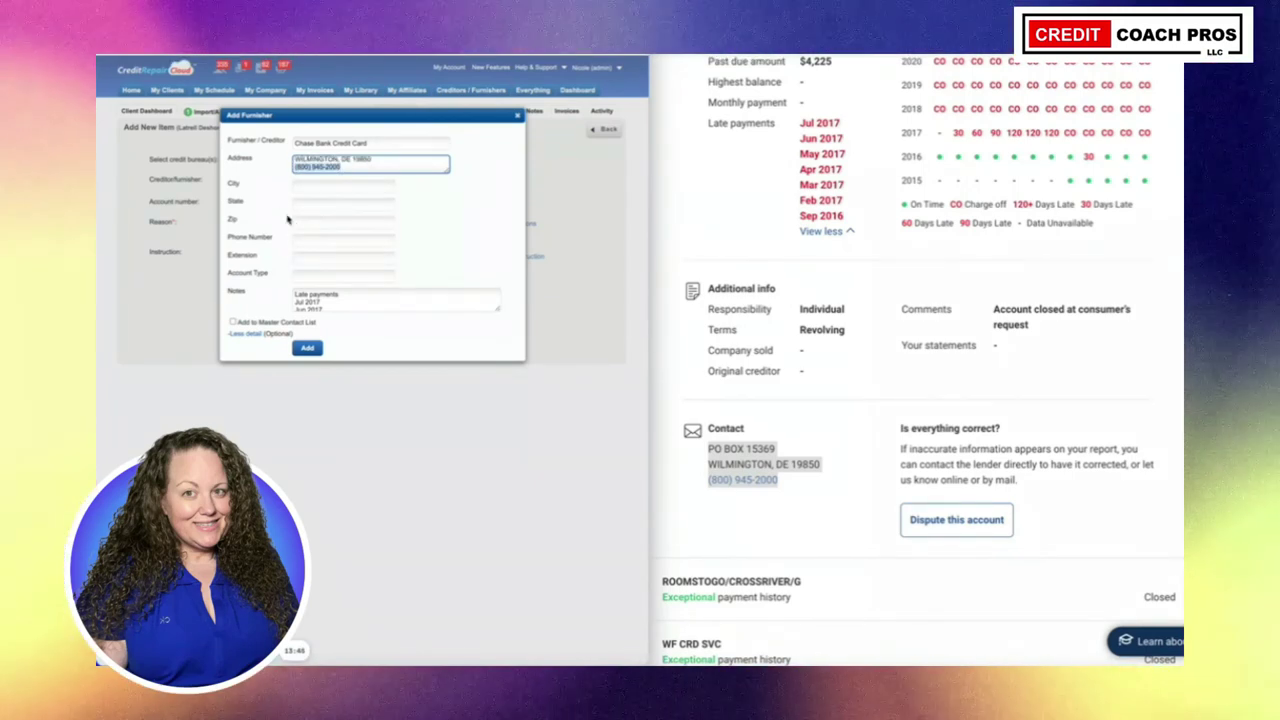
left_click(299, 239)
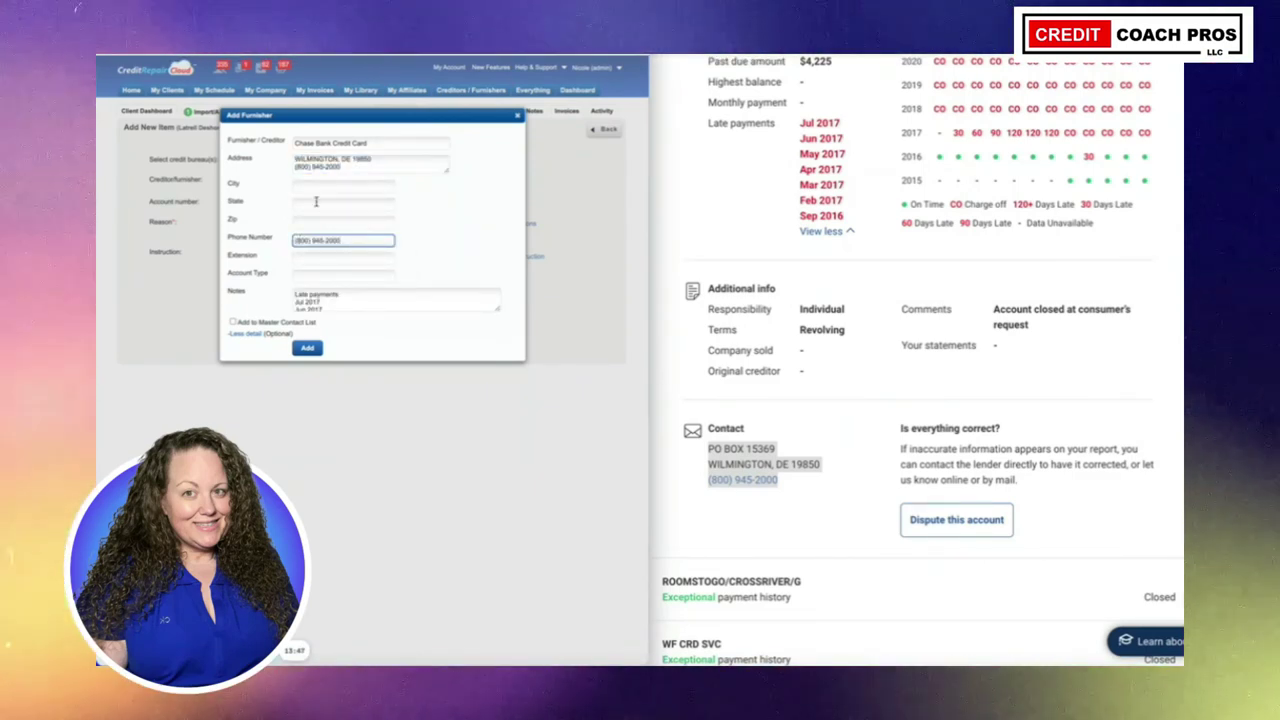
left_click(349, 170)
key("BackSpace")
key("BackSpace")
key("BackSpace")
key("BackSpace")
key("BackSpace")
key("BackSpace")
key("BackSpace")
key("BackSpace")
key("BackSpace")
key("BackSpace")
key("BackSpace")
key("BackSpace")
key("BackSpace")
key("BackSpace")
key("BackSpace")
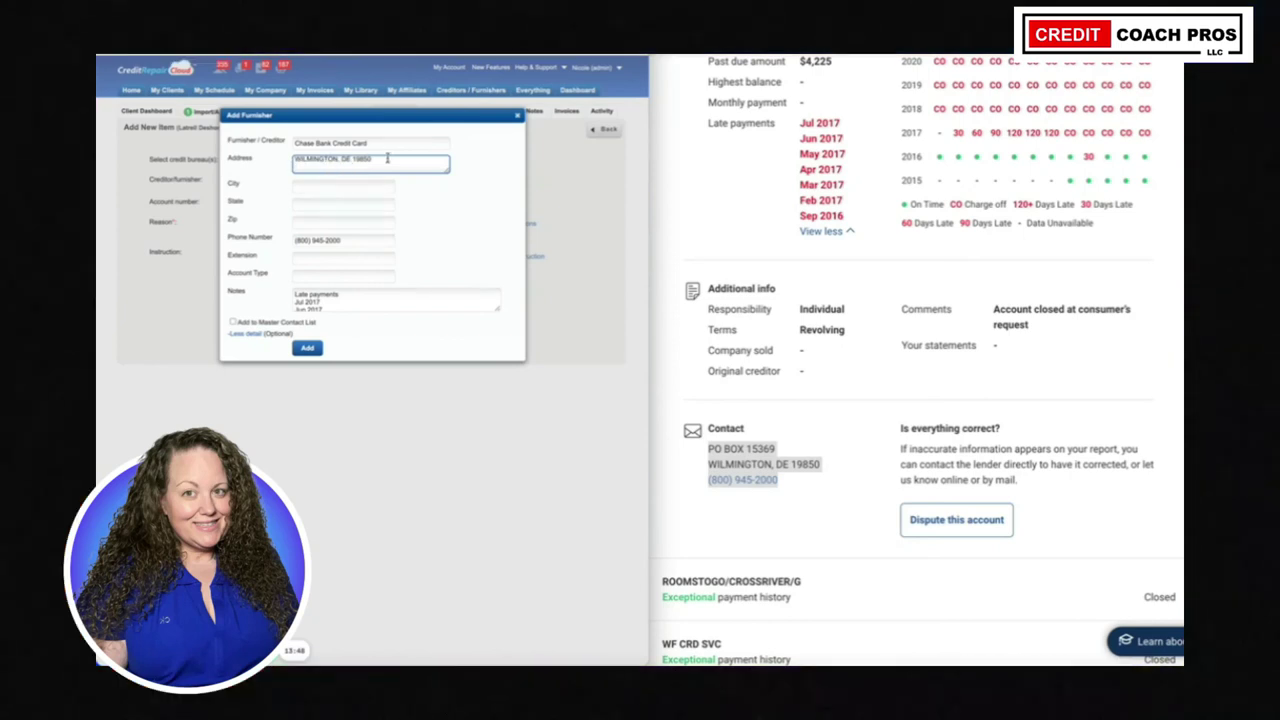
Move the city, state and zip line out of Address into the City field, leaving Wilmington.
left_click_drag(388, 157, 293, 164)
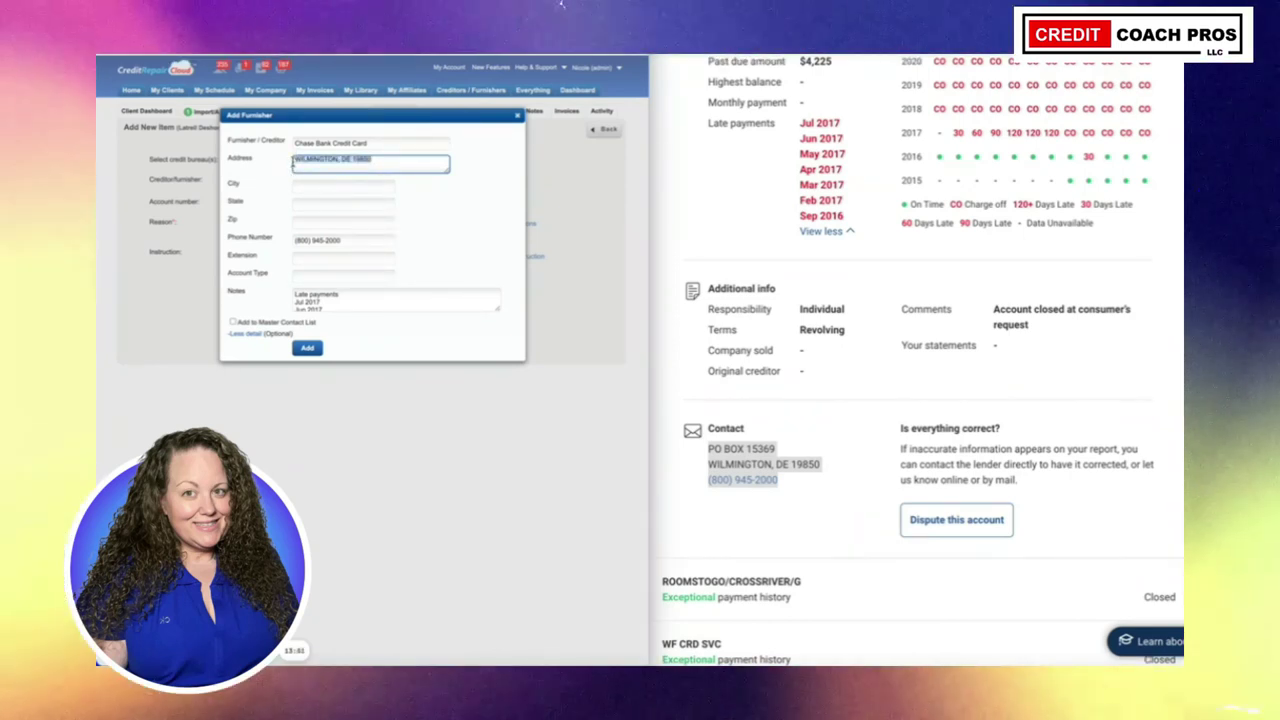
type("PO BOX 15369")
left_click(314, 188)
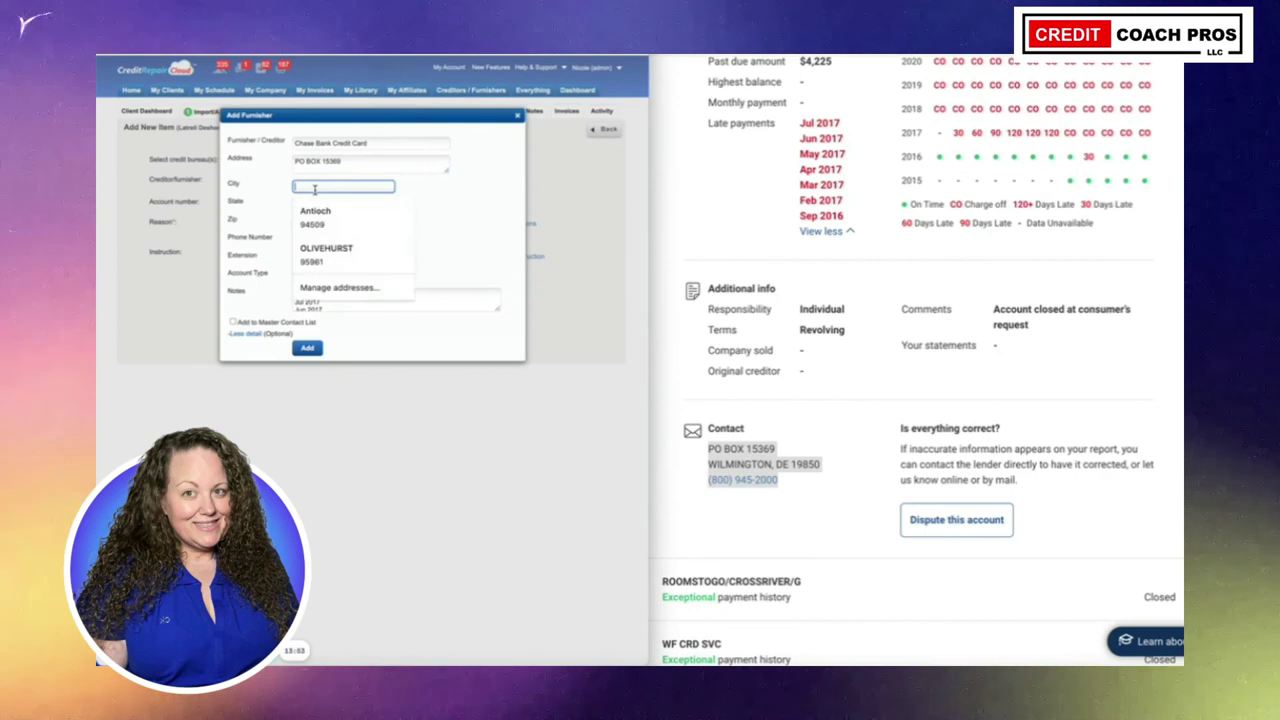
type("WILMINGTON, DE 19850")
left_click_drag(381, 186, 344, 187)
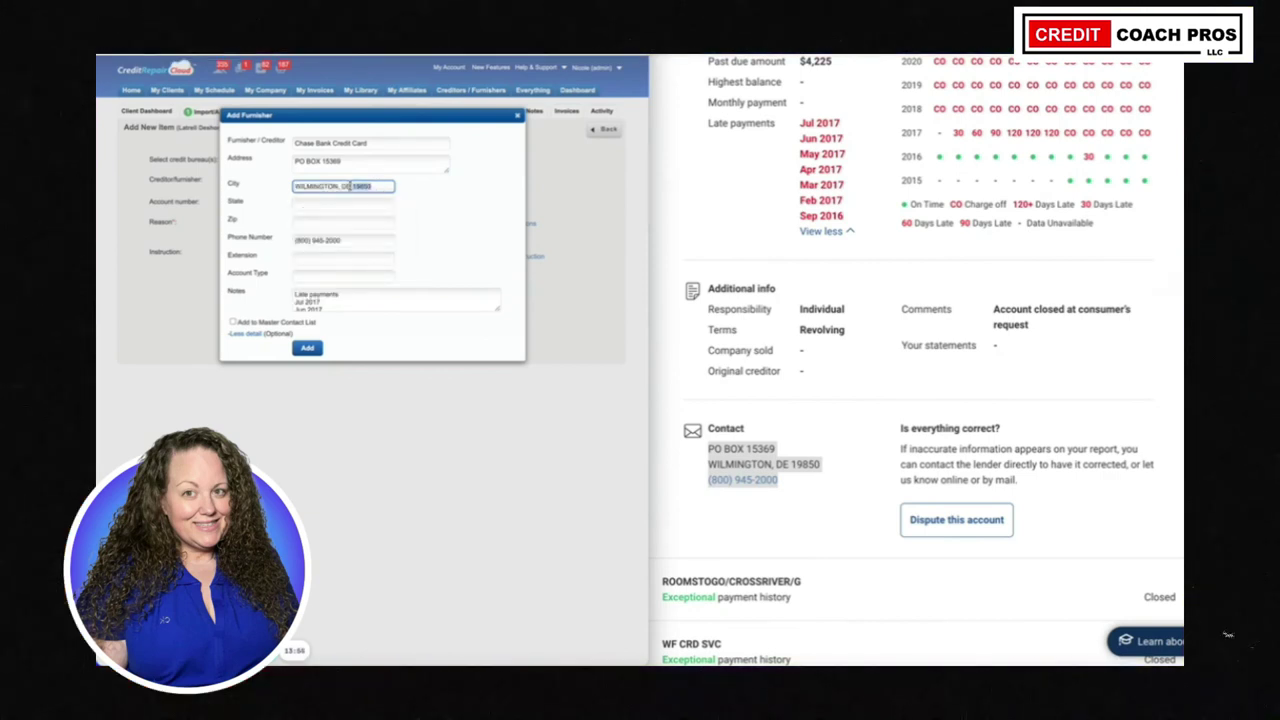
key("BackSpace")
Complete State DE and Zip 19850, then add the Chase Bank Credit Card furnisher.
left_click(348, 202)
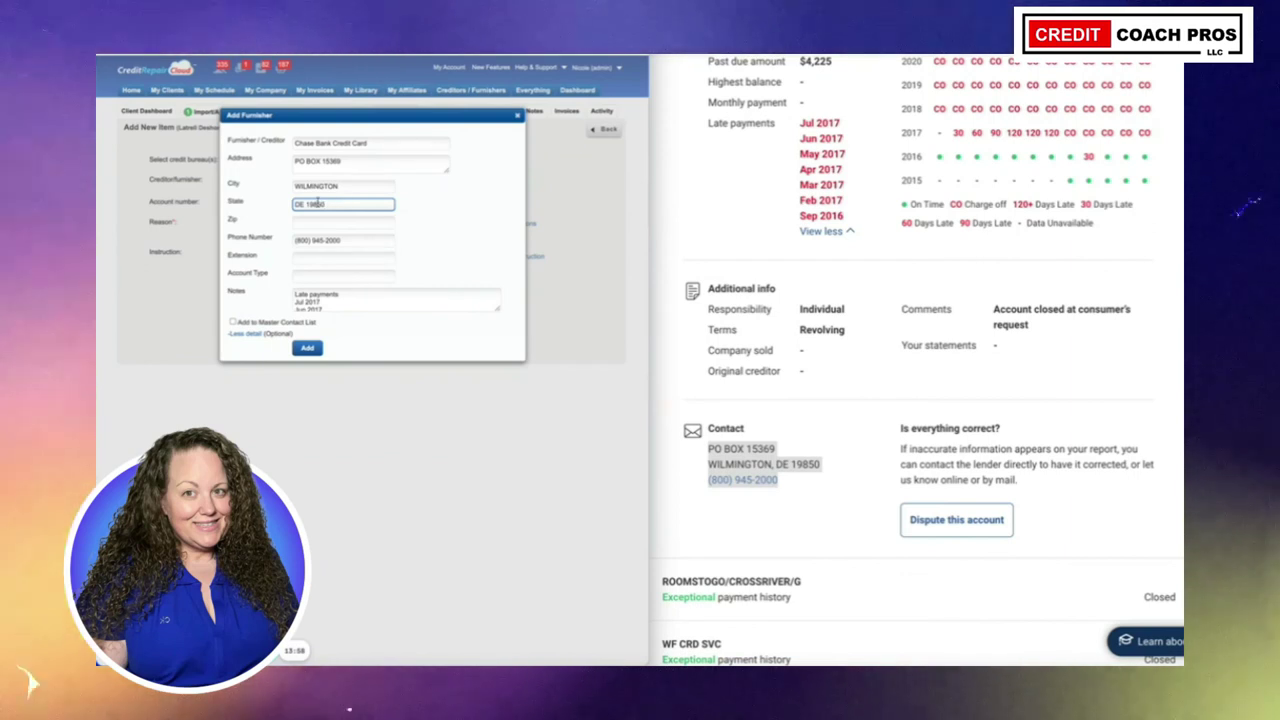
key("BackSpace")
left_click(310, 222)
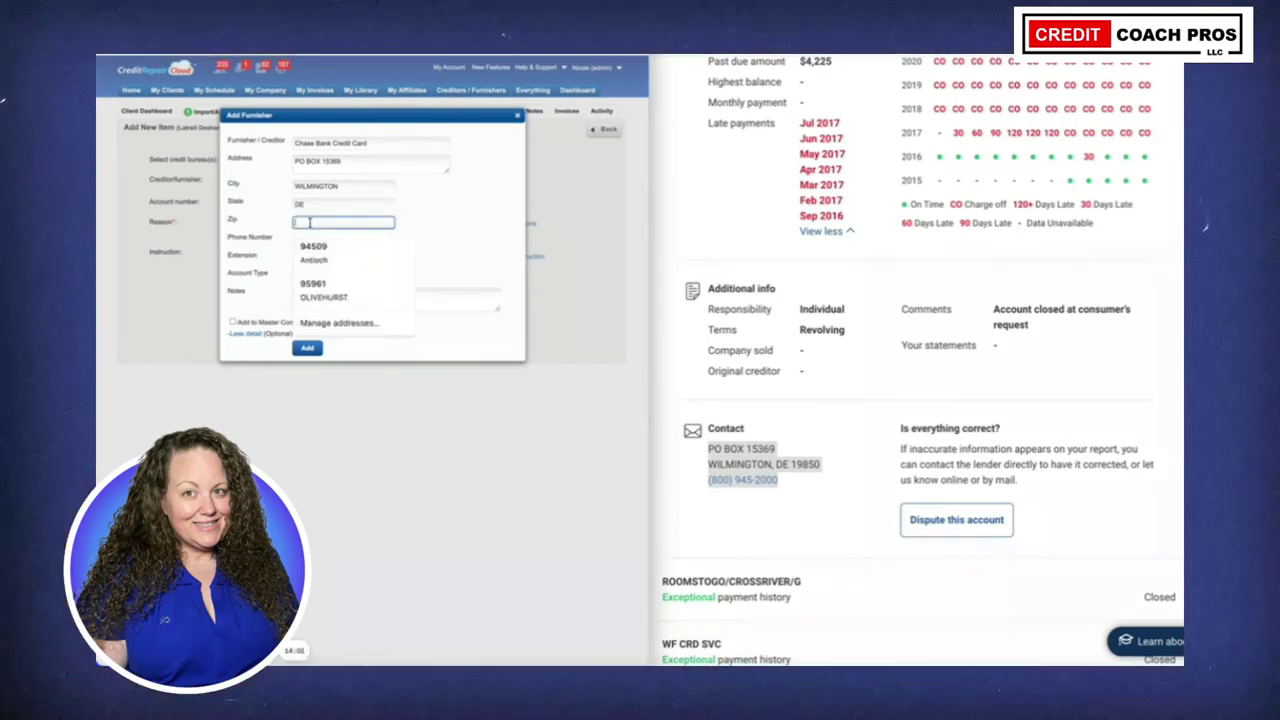
type("19850")
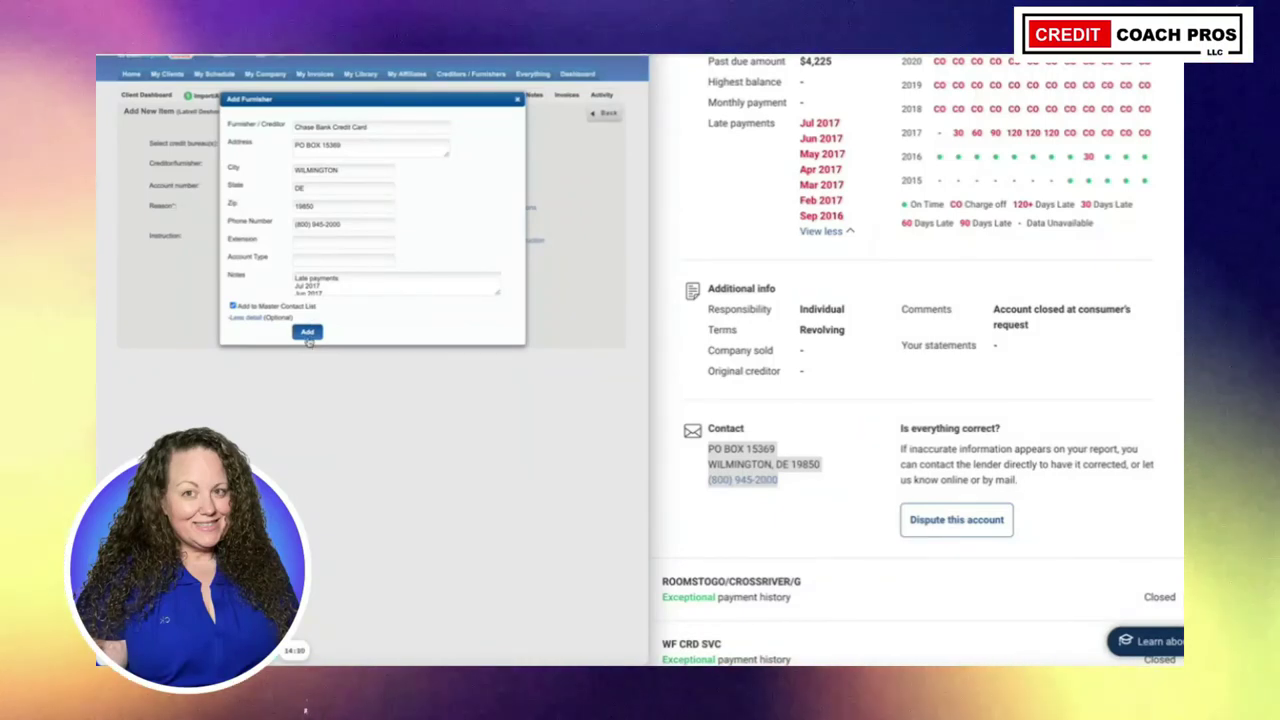
left_click(308, 336)
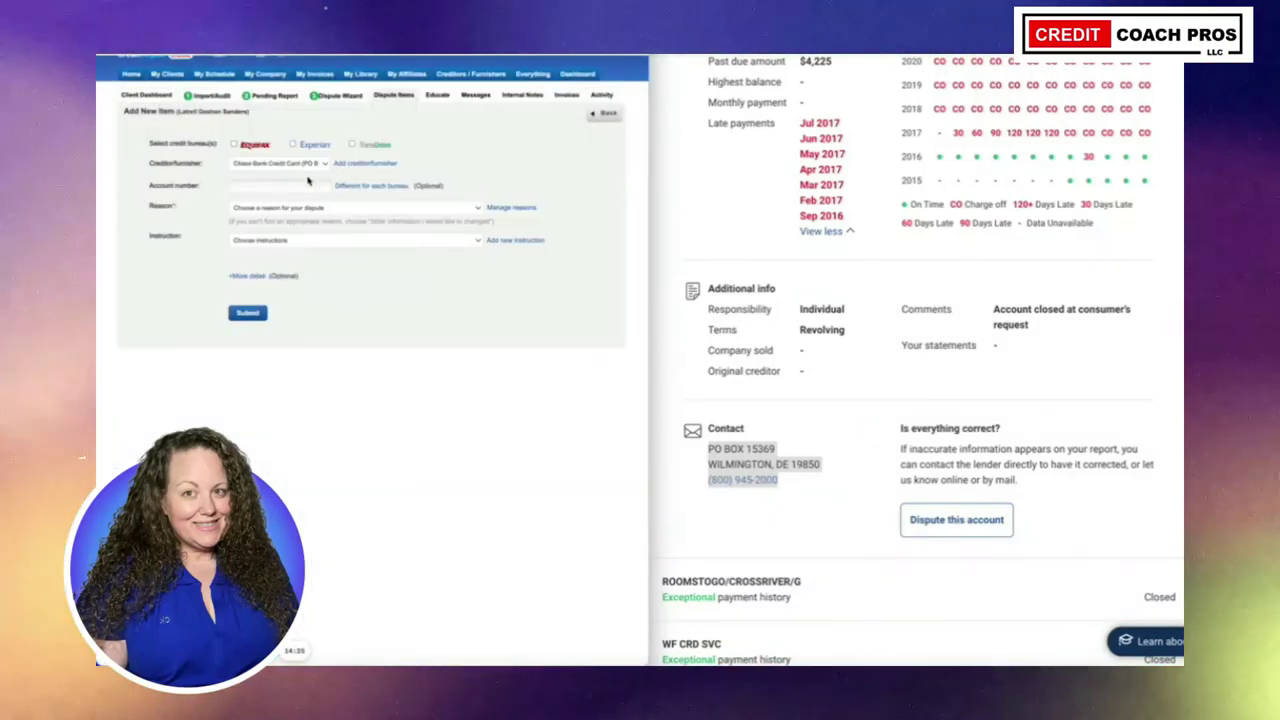
Return to All Dispute Items, where the saved JPMCB CARD entry appears.
left_click(299, 186)
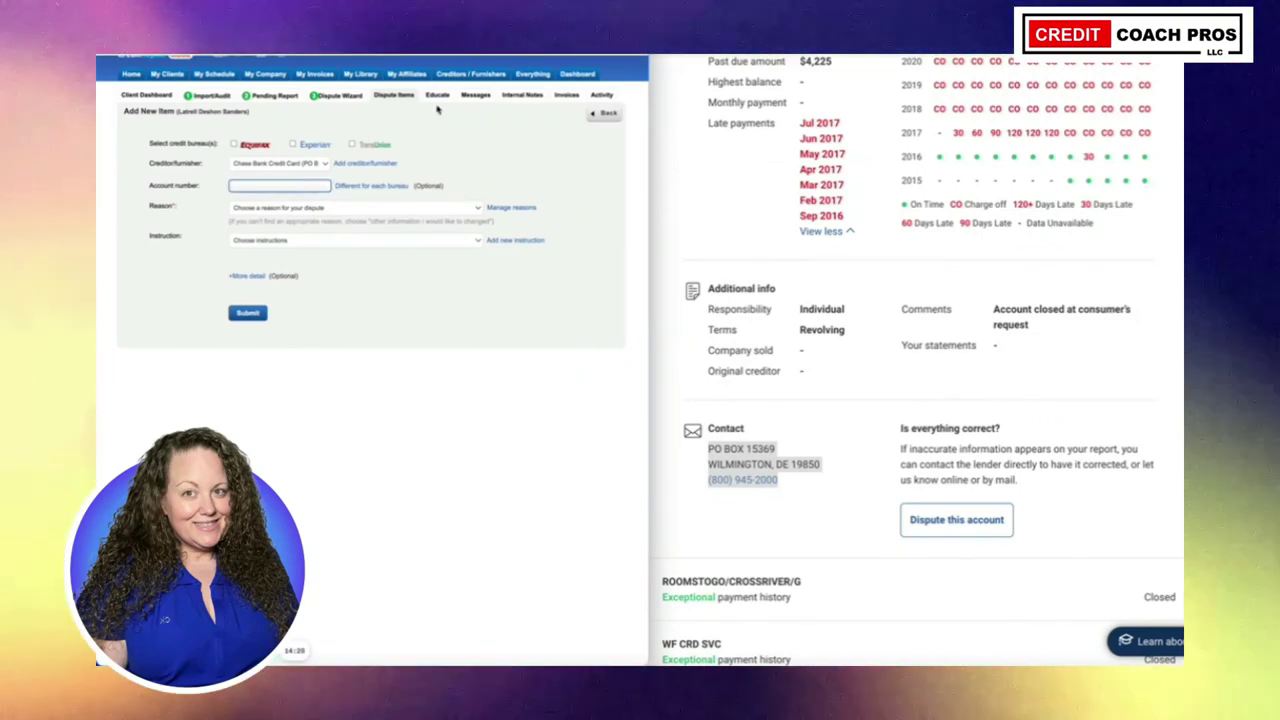
left_click(606, 117)
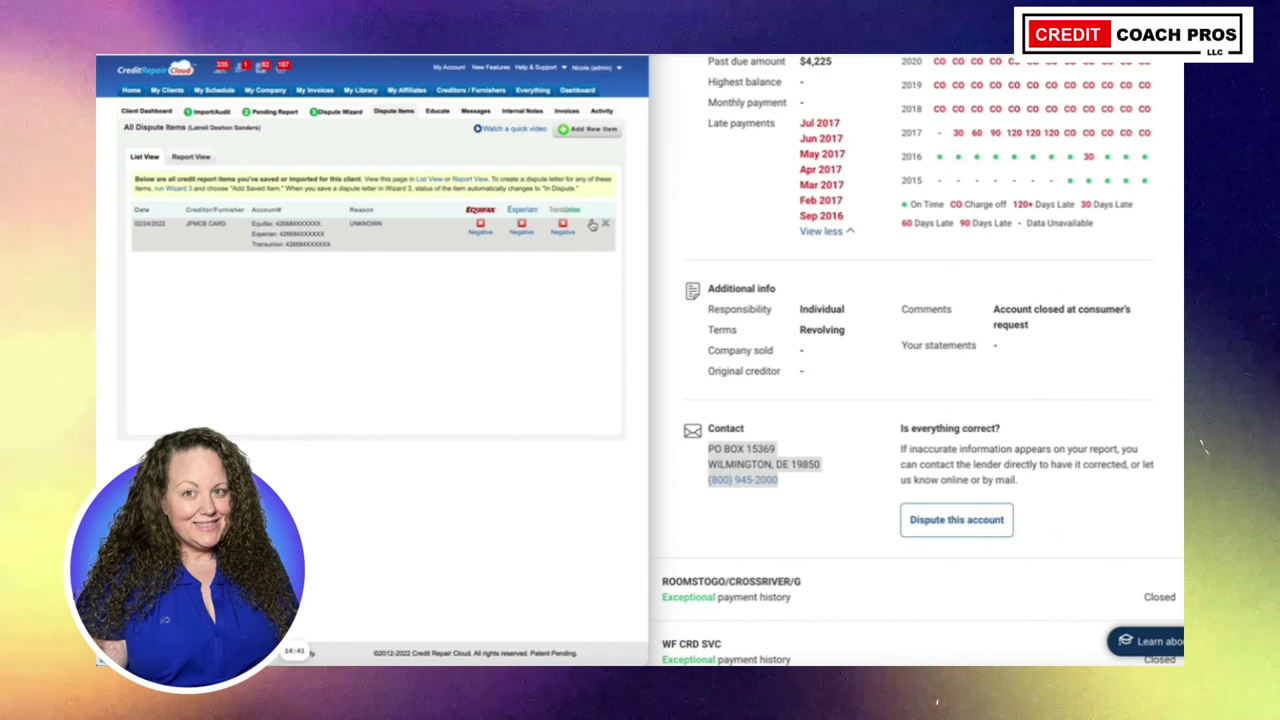
Open the JPMCB CARD dispute item for editing and scroll to the Limit row.
left_click(592, 224)
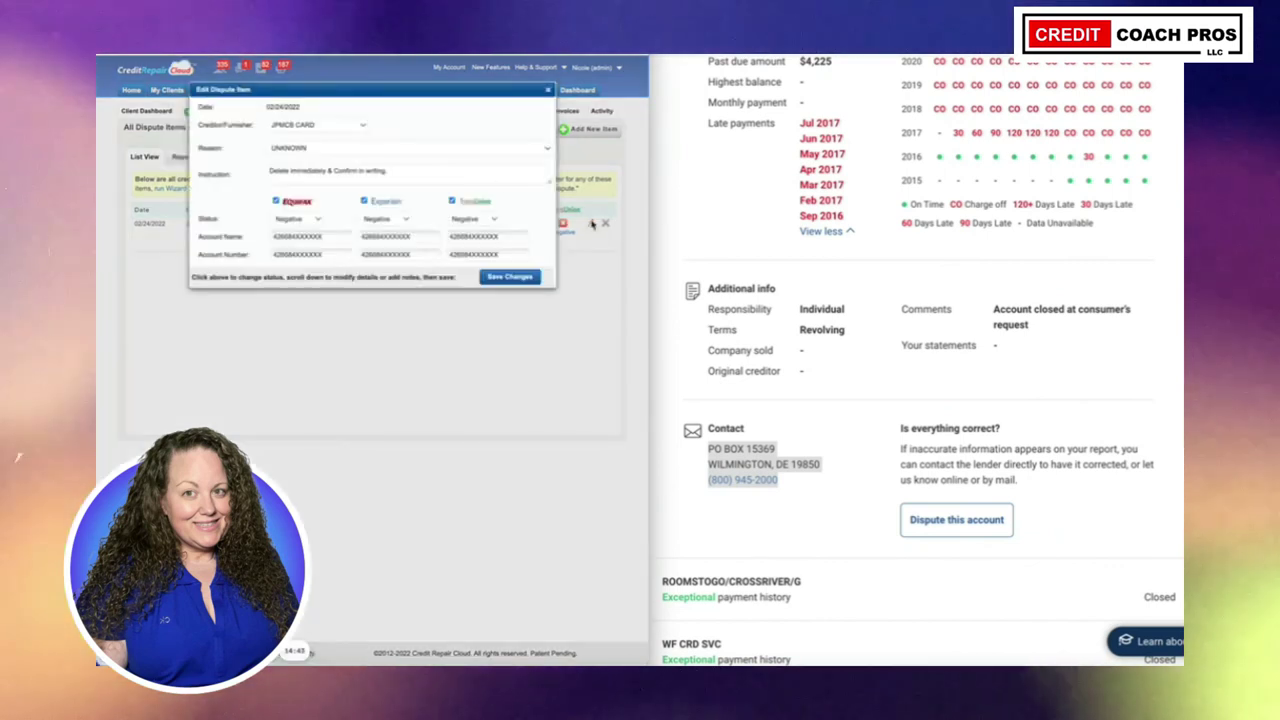
scroll(415, 165, "down", 3)
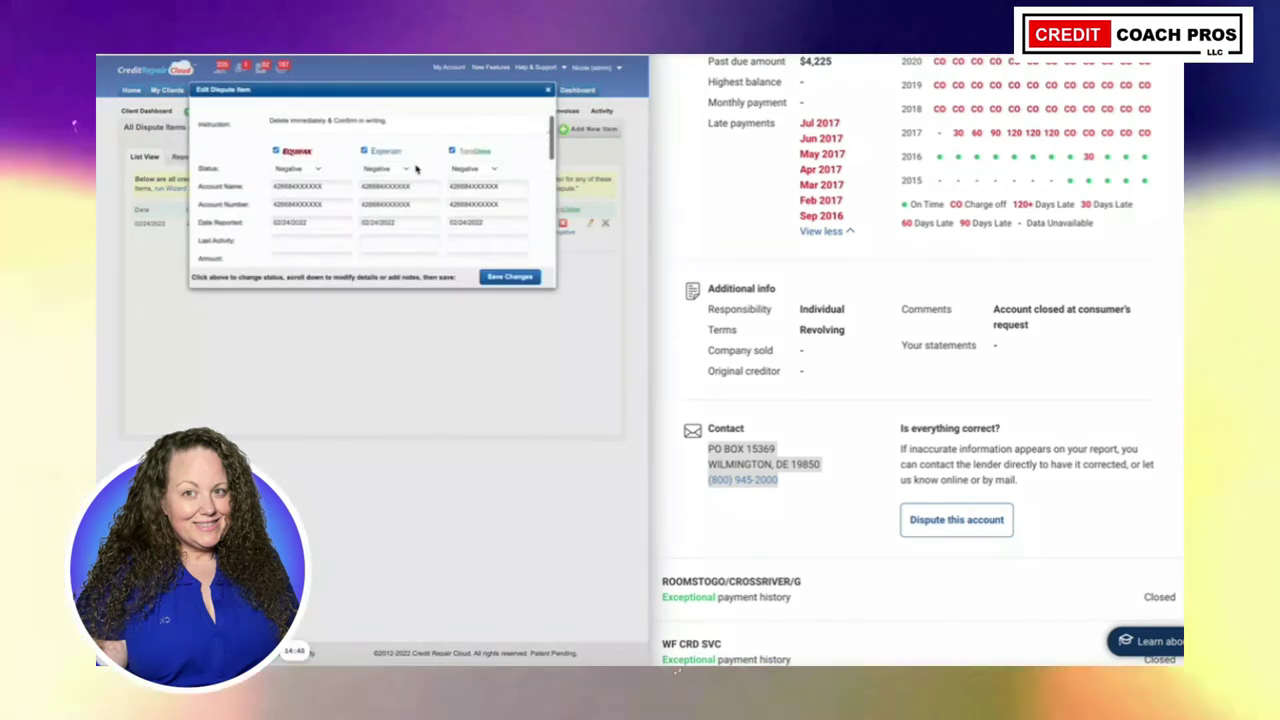
scroll(416, 169, "down", 2)
scroll(416, 165, "down", 1)
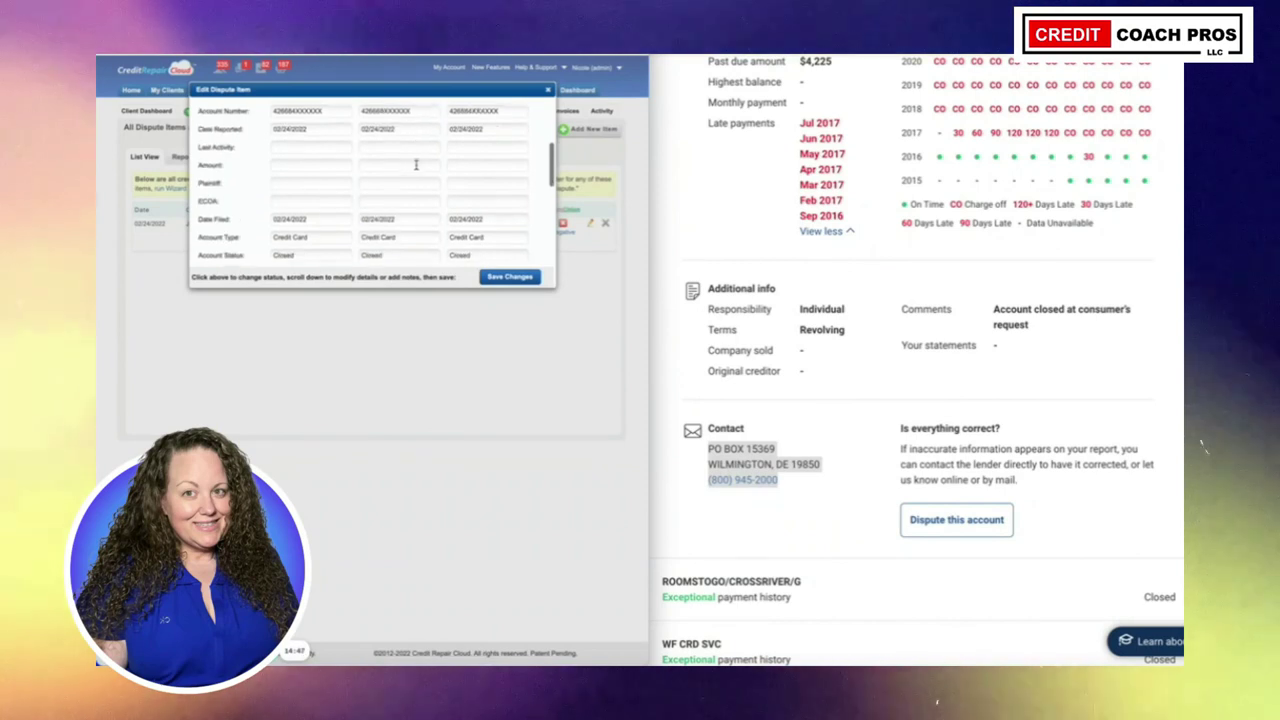
scroll(726, 234, "up", 3)
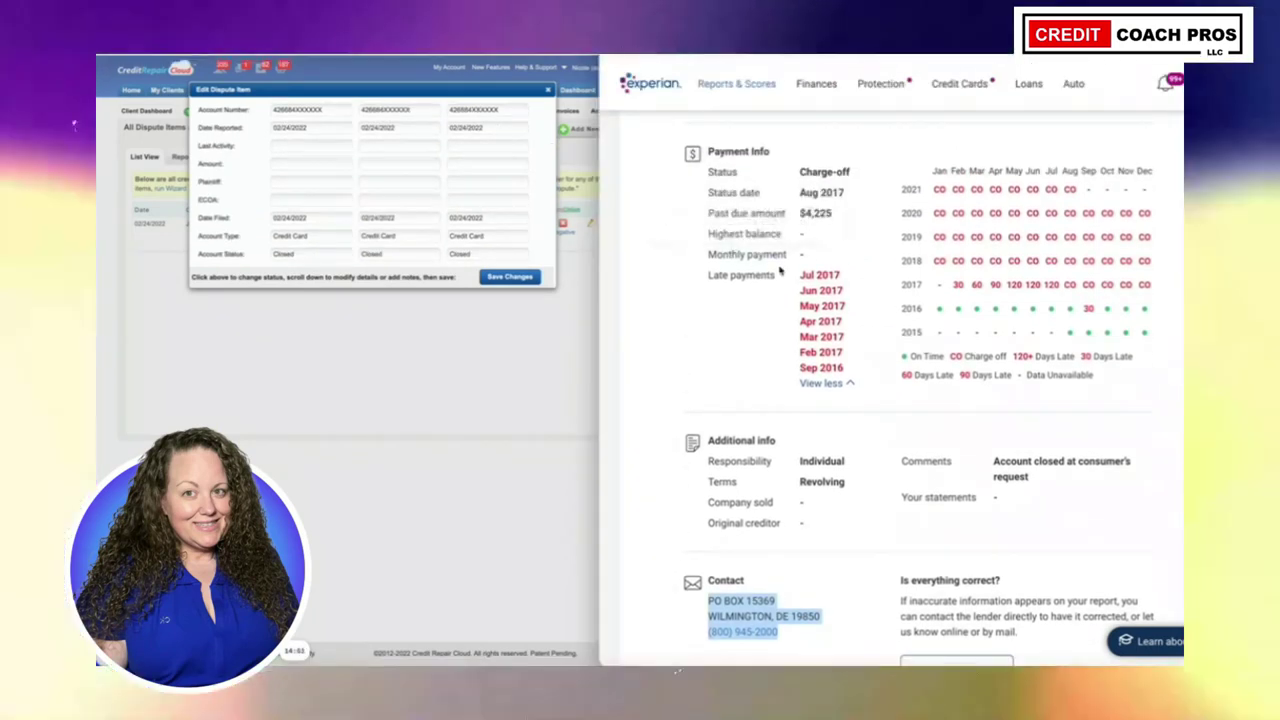
scroll(783, 325, "down", 1)
scroll(783, 325, "up", 4)
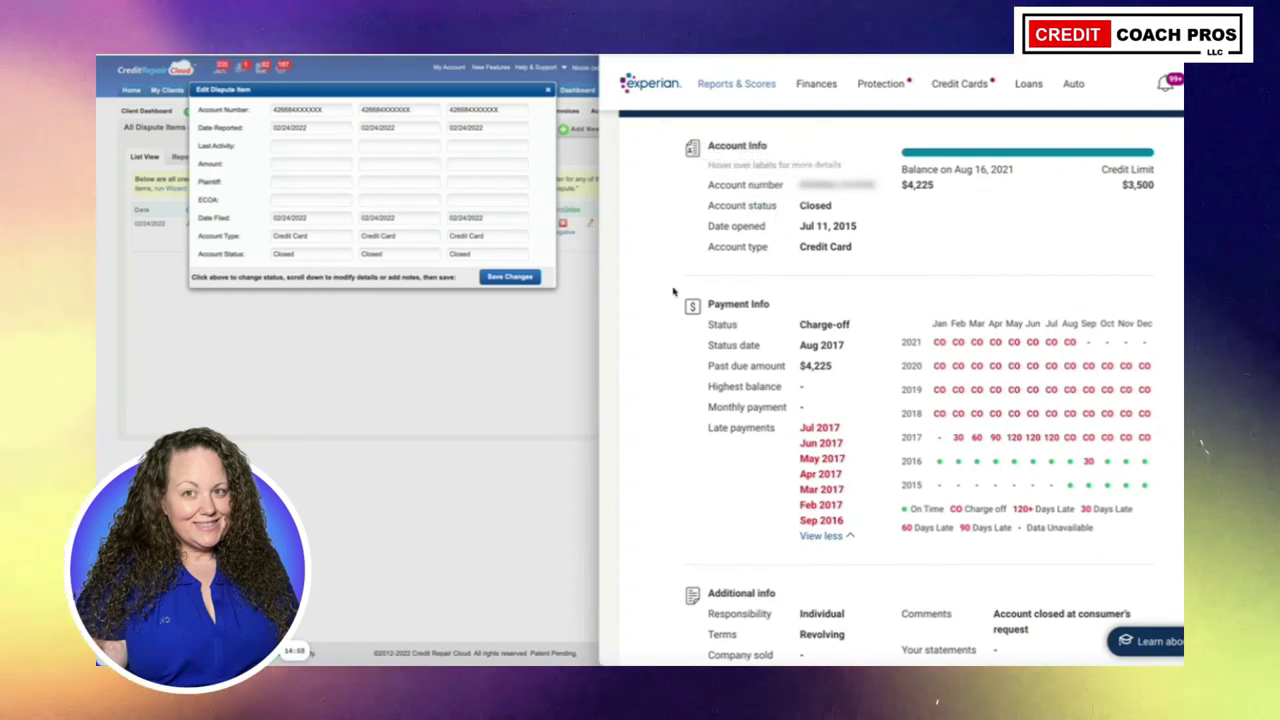
scroll(300, 210, "down", 6)
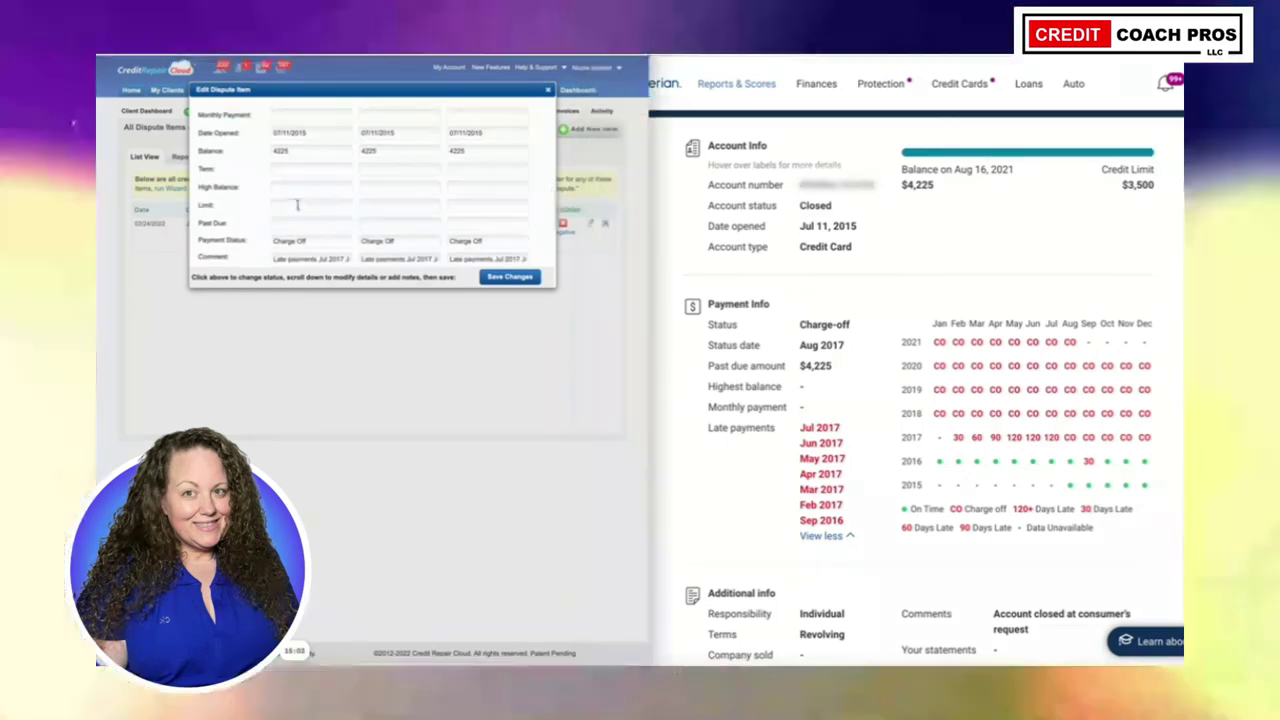
Enter a 3,500 limit for each bureau and save the changes.
left_click(300, 205)
type("3,500")
key("Tab")
type("3,500")
key("Tab")
type("3,5")
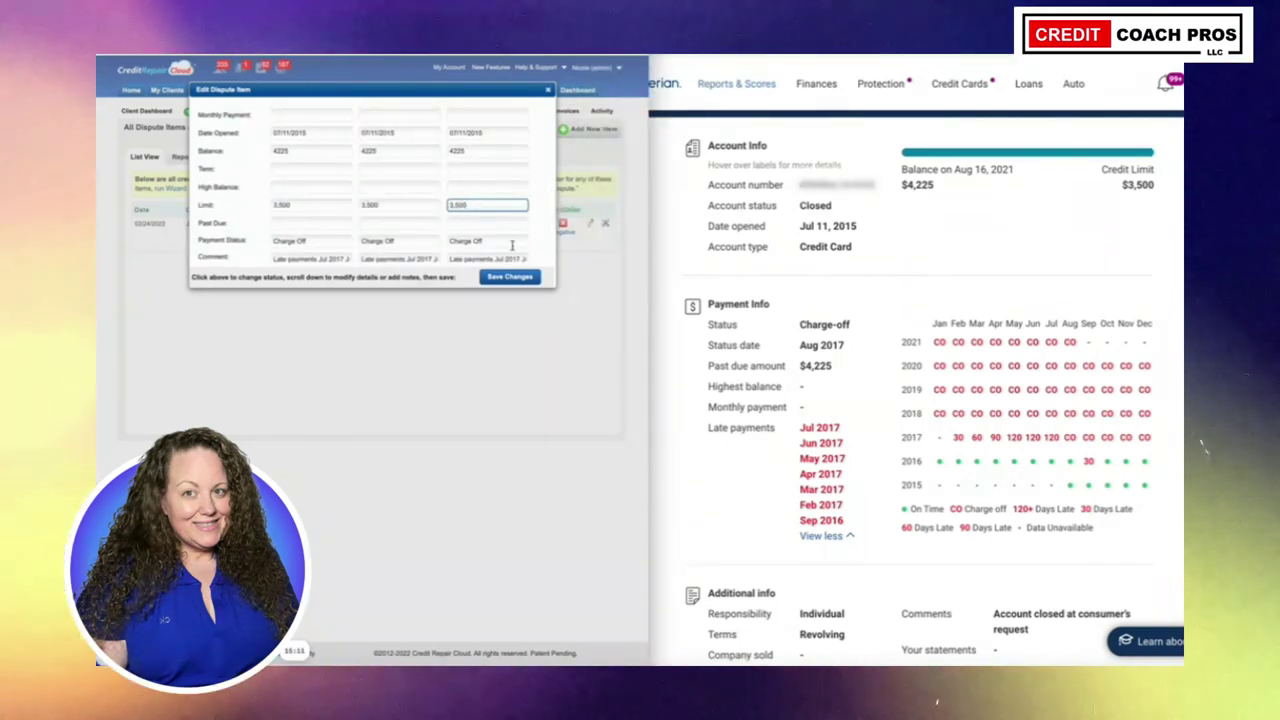
type("00")
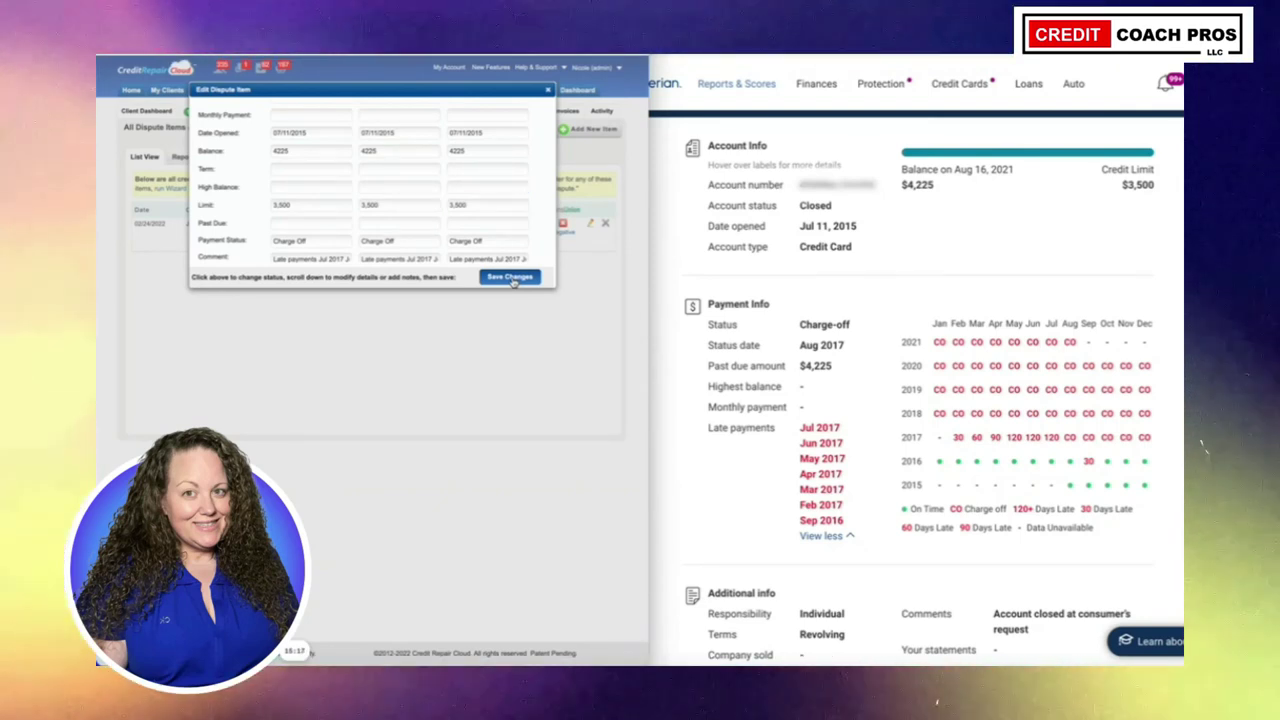
left_click(508, 279)
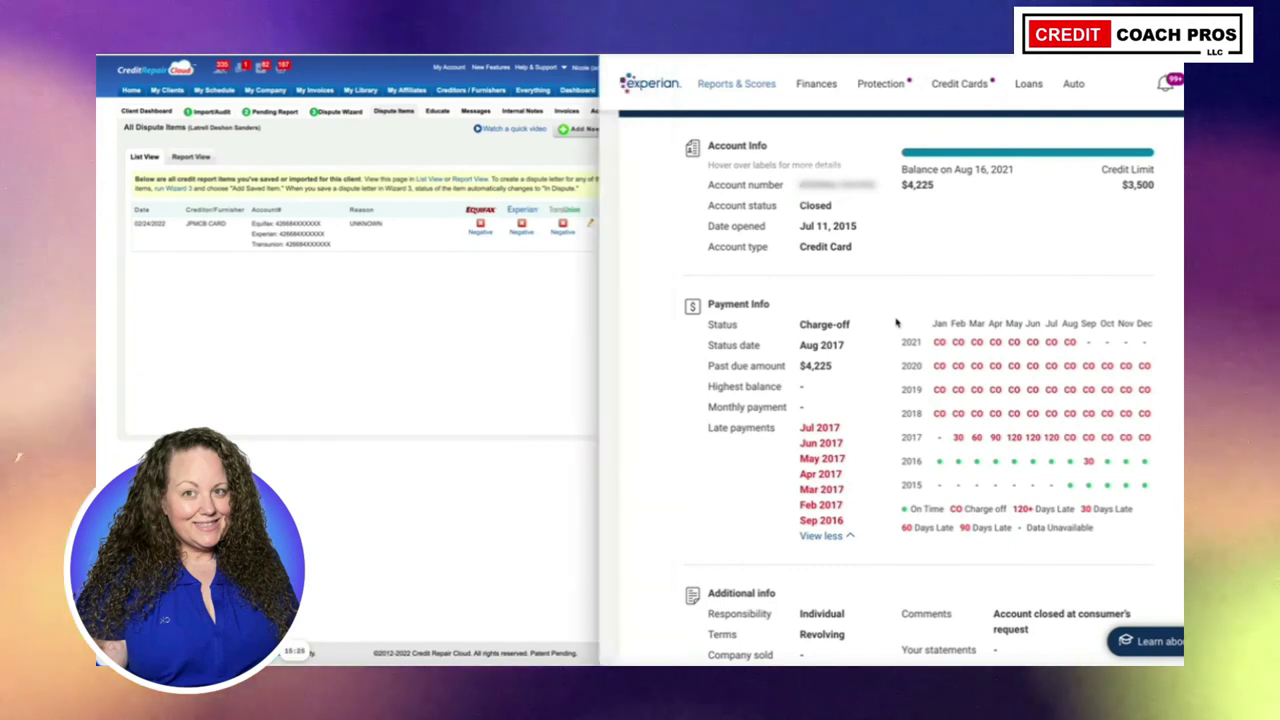
Select the JPMCB CARD account, payment and contact details in the Experian report.
scroll(896, 322, "up", 1)
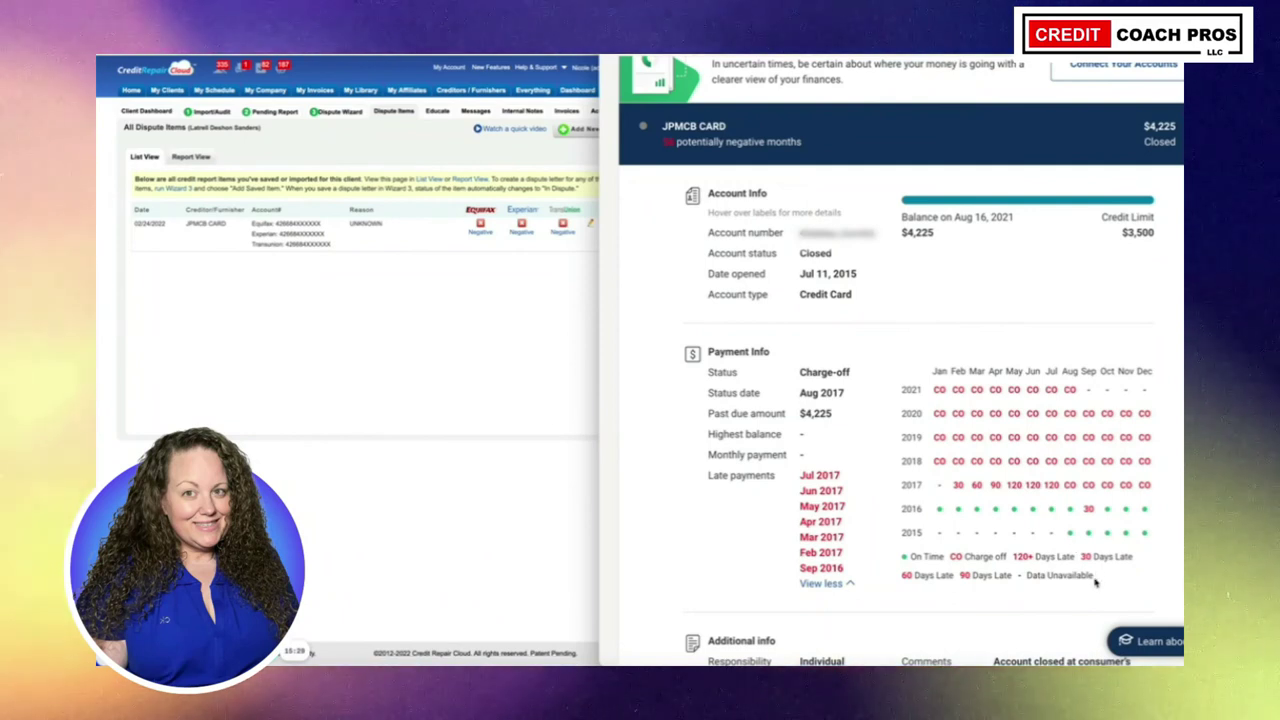
left_click_drag(1095, 582, 651, 131)
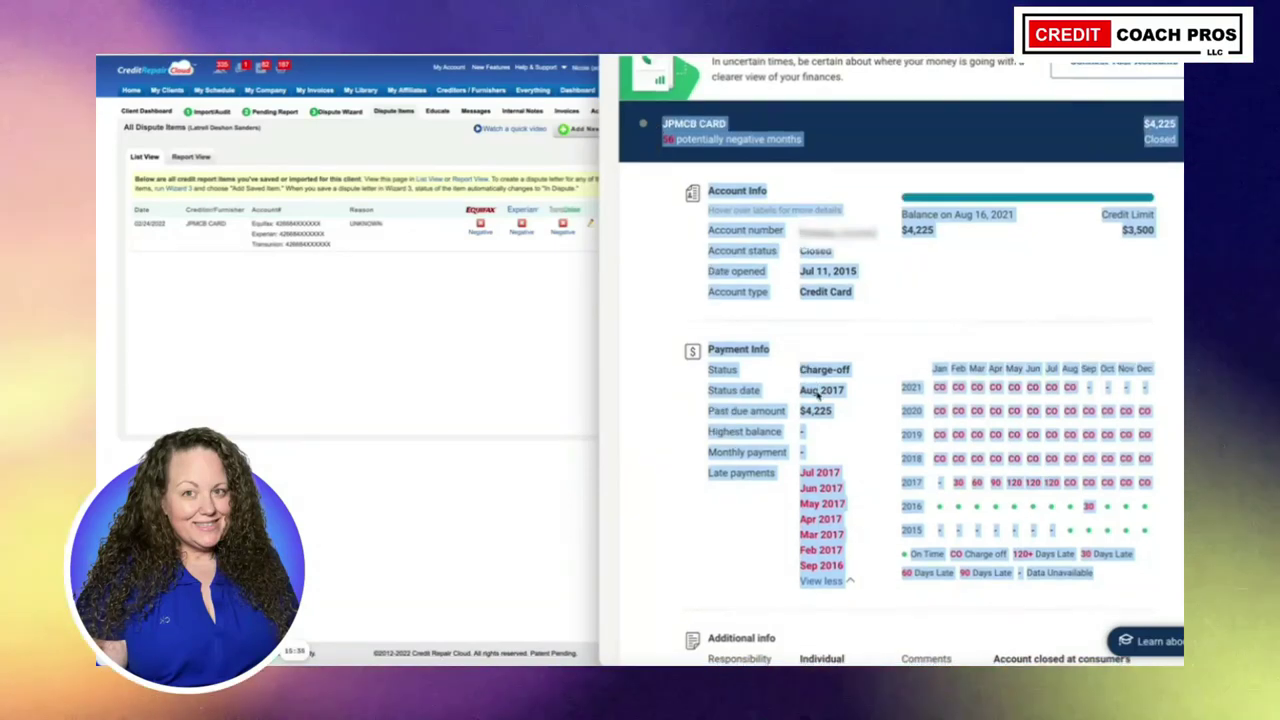
scroll(817, 396, "down", 5)
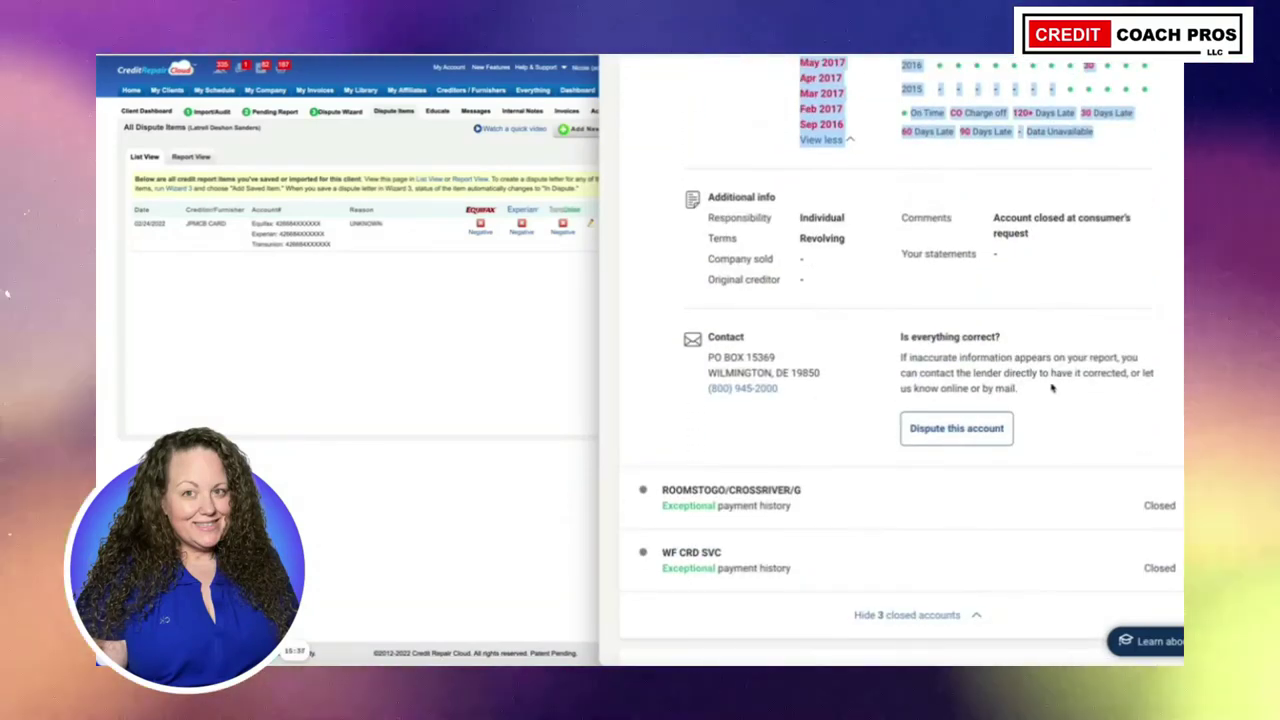
left_click(1052, 388, "shift")
scroll(756, 152, "up", 4)
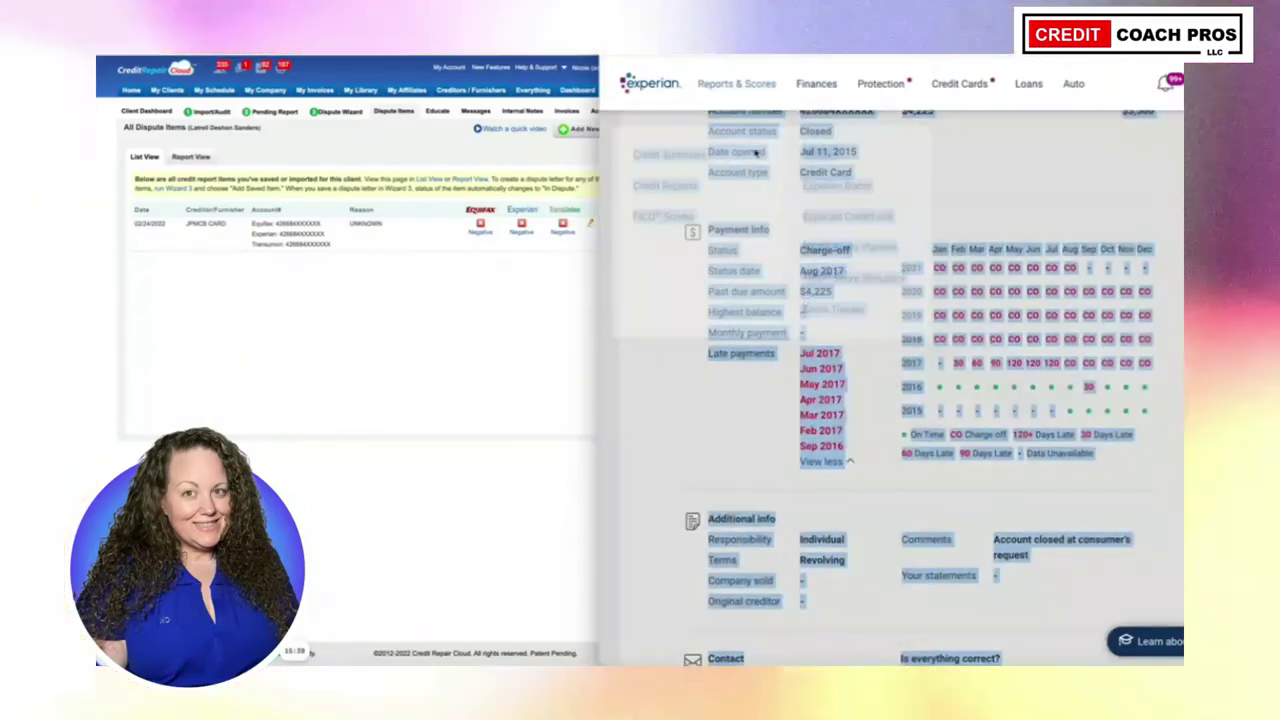
scroll(972, 205, "up", 1)
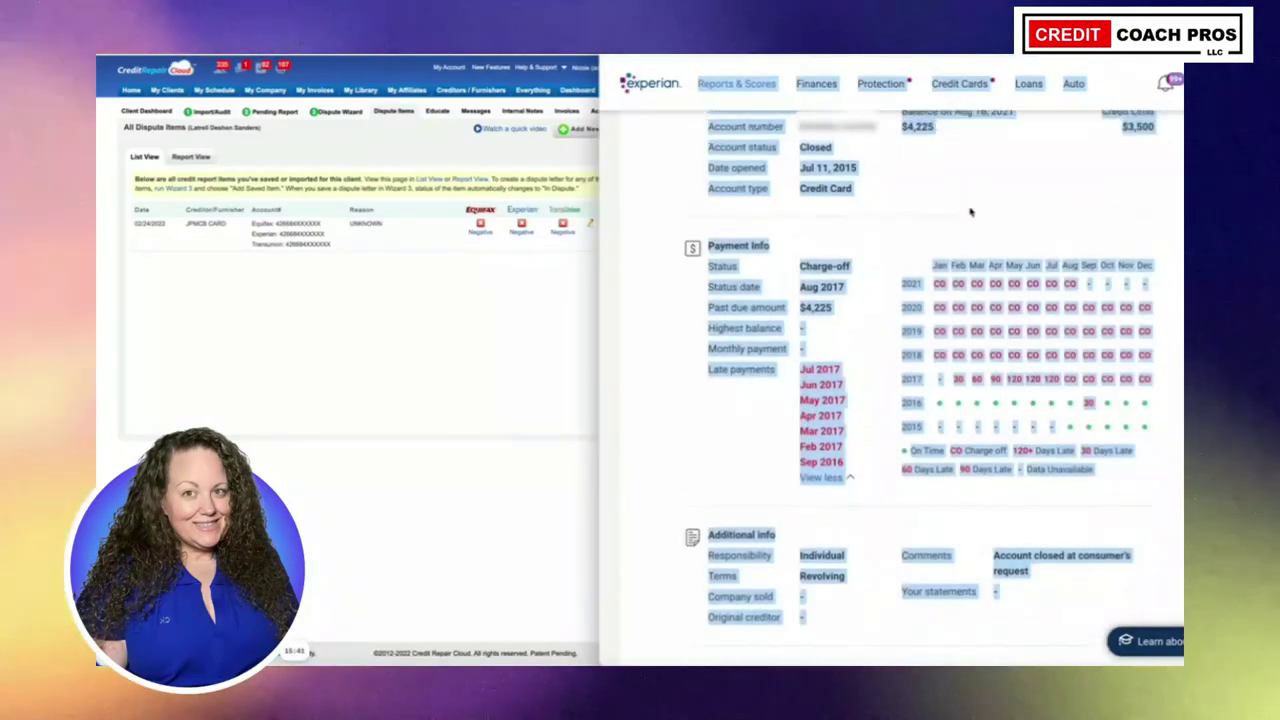
scroll(970, 212, "up", 2)
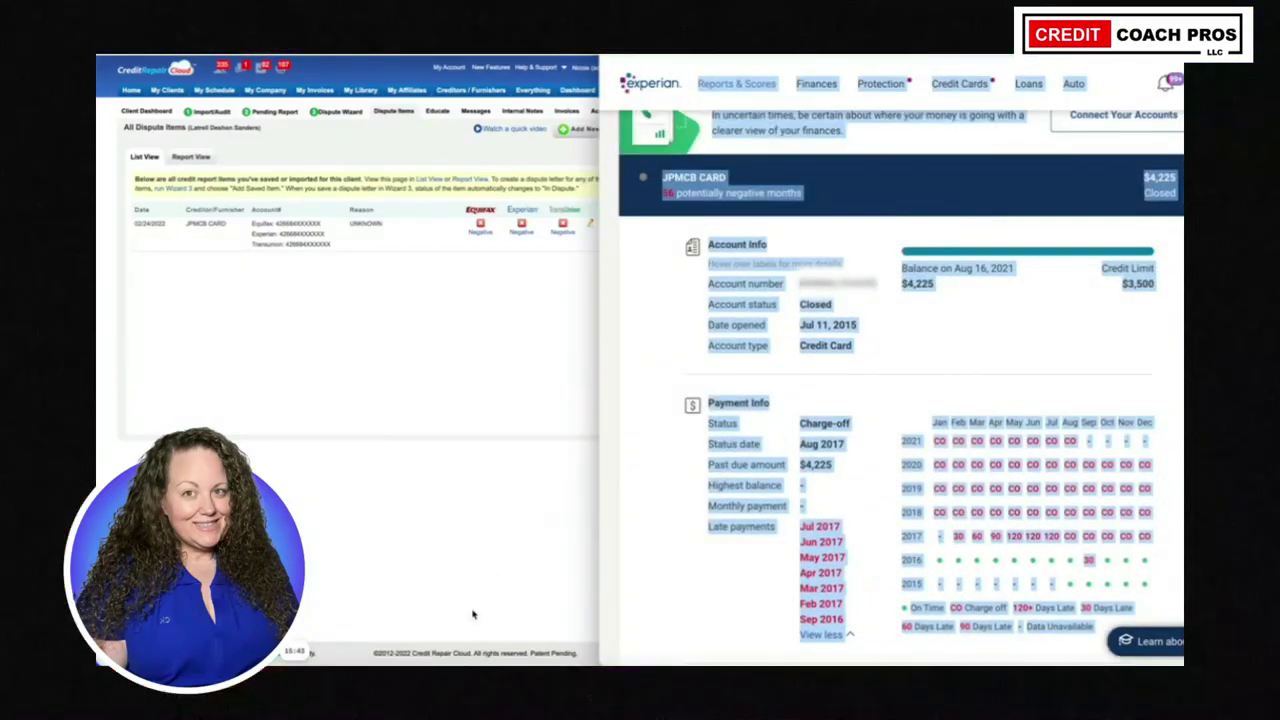
Paste the copied Experian report as unformatted text into a new blank Word document.
left_click(307, 660)
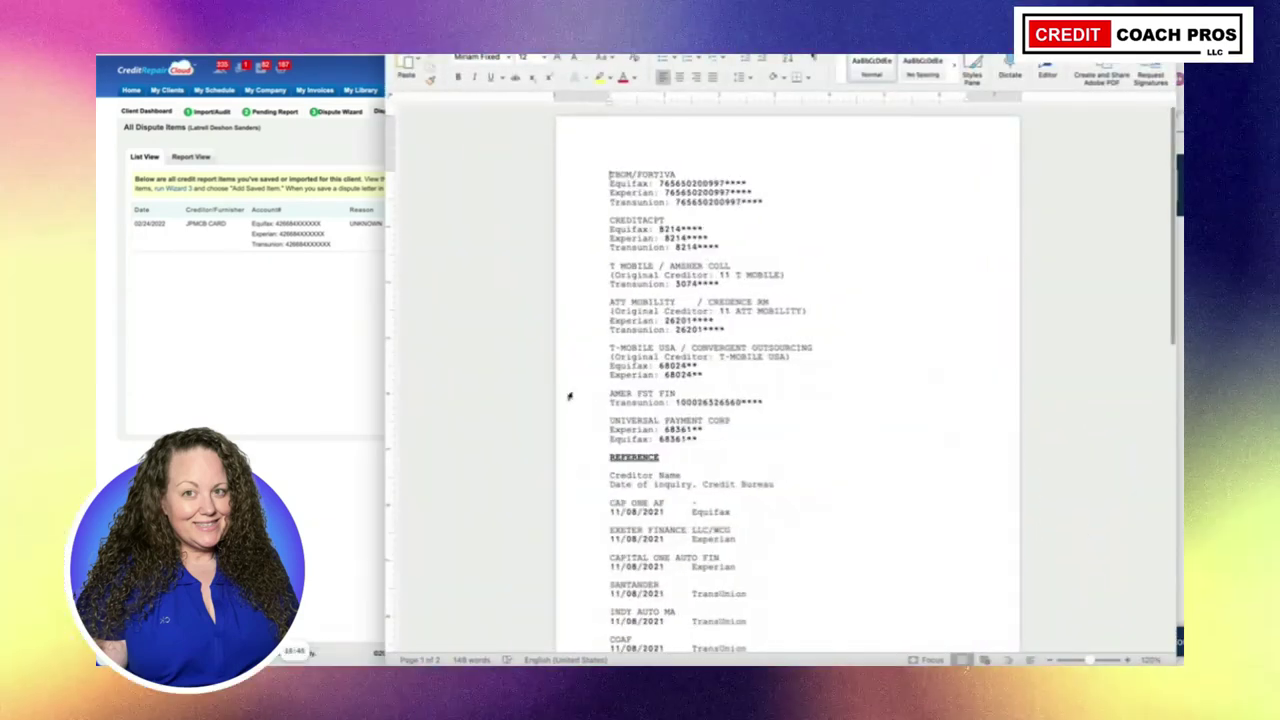
key("super+n")
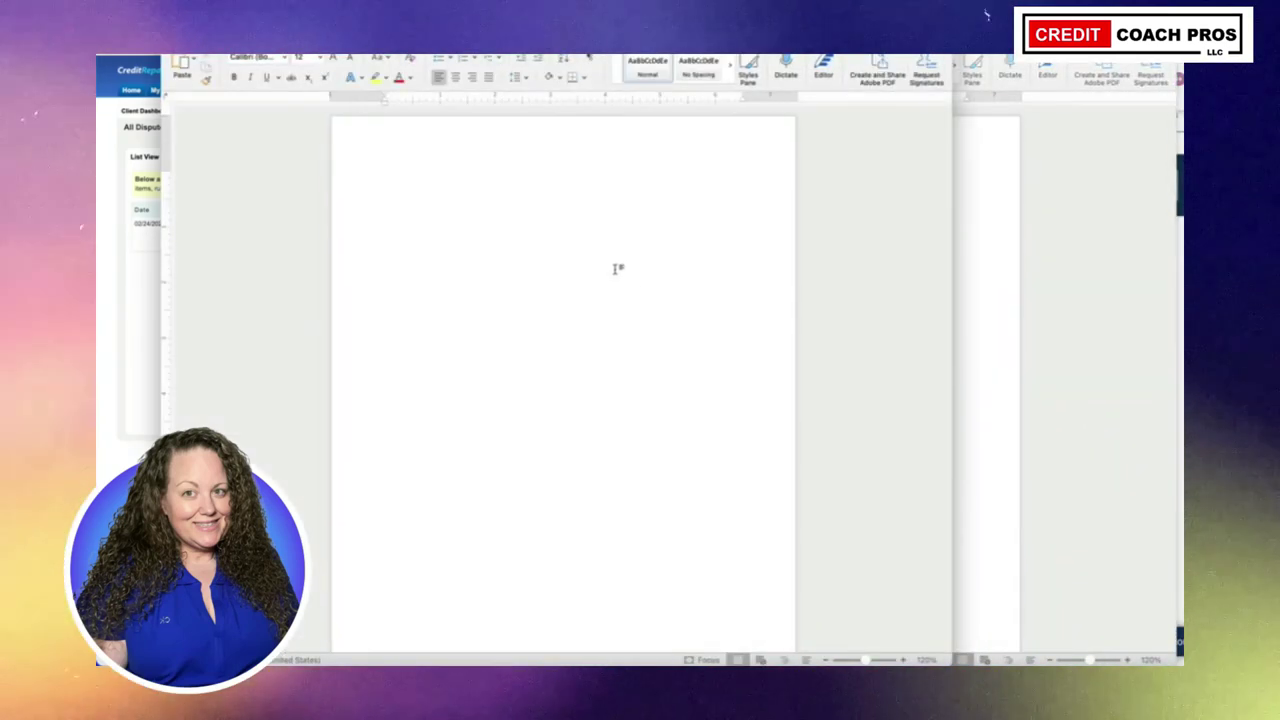
right_click(489, 236)
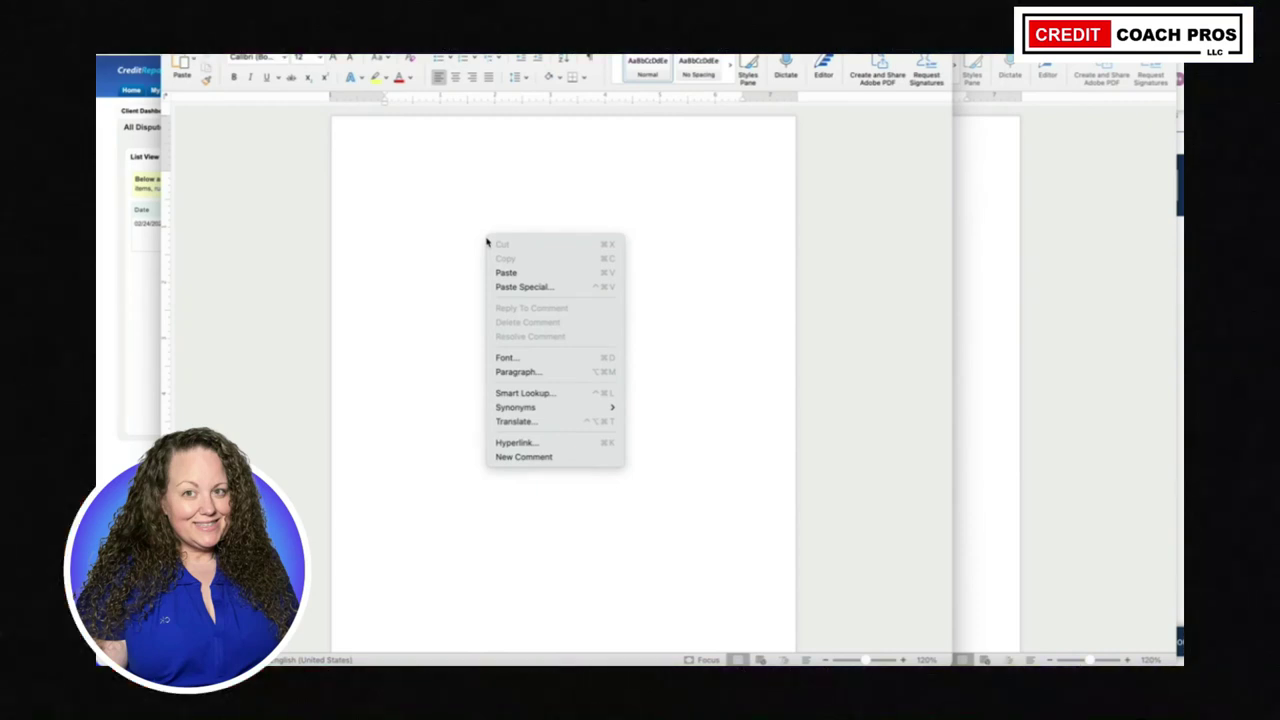
left_click(506, 288)
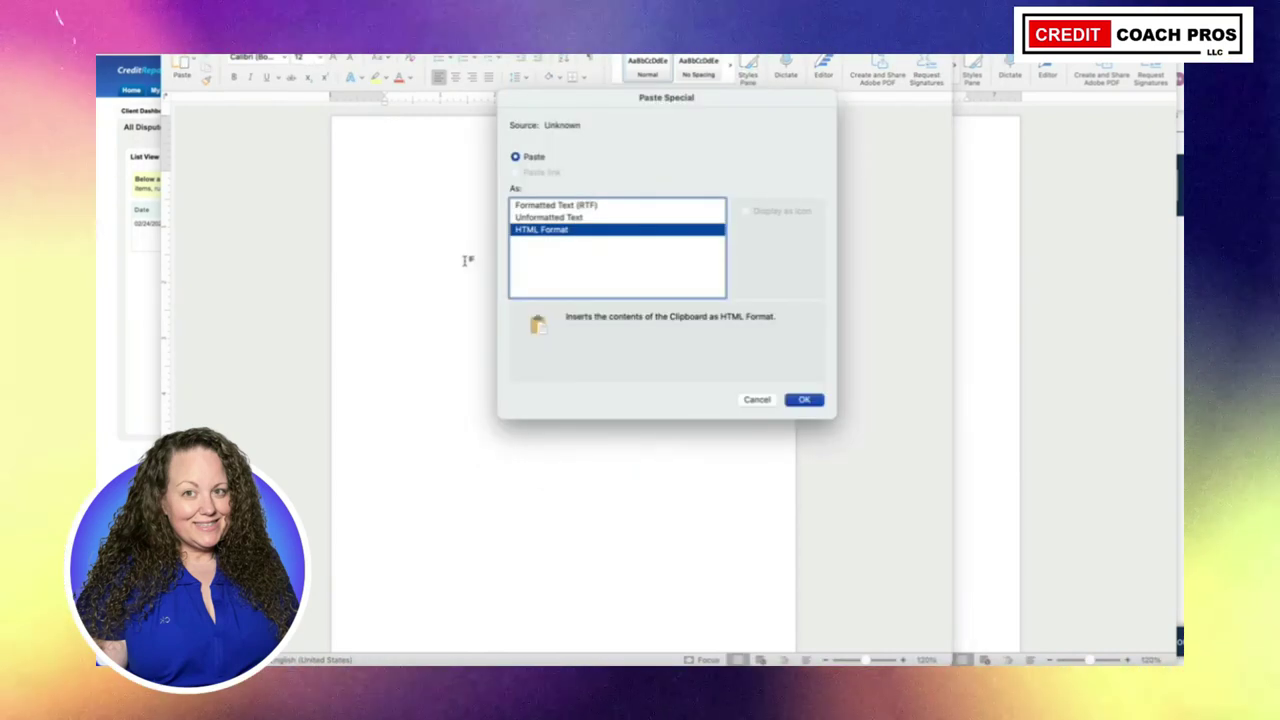
left_click(804, 400)
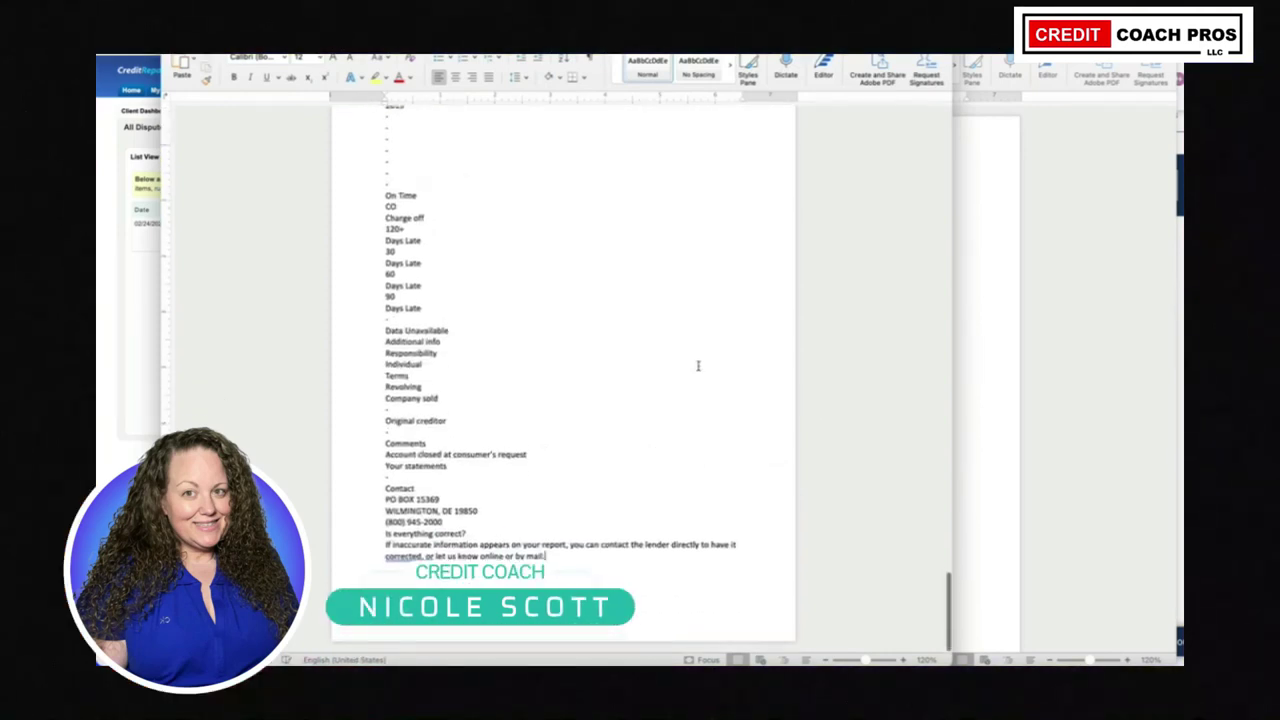
Look over the pasted report text and close the document.
scroll(698, 365, "up", 10)
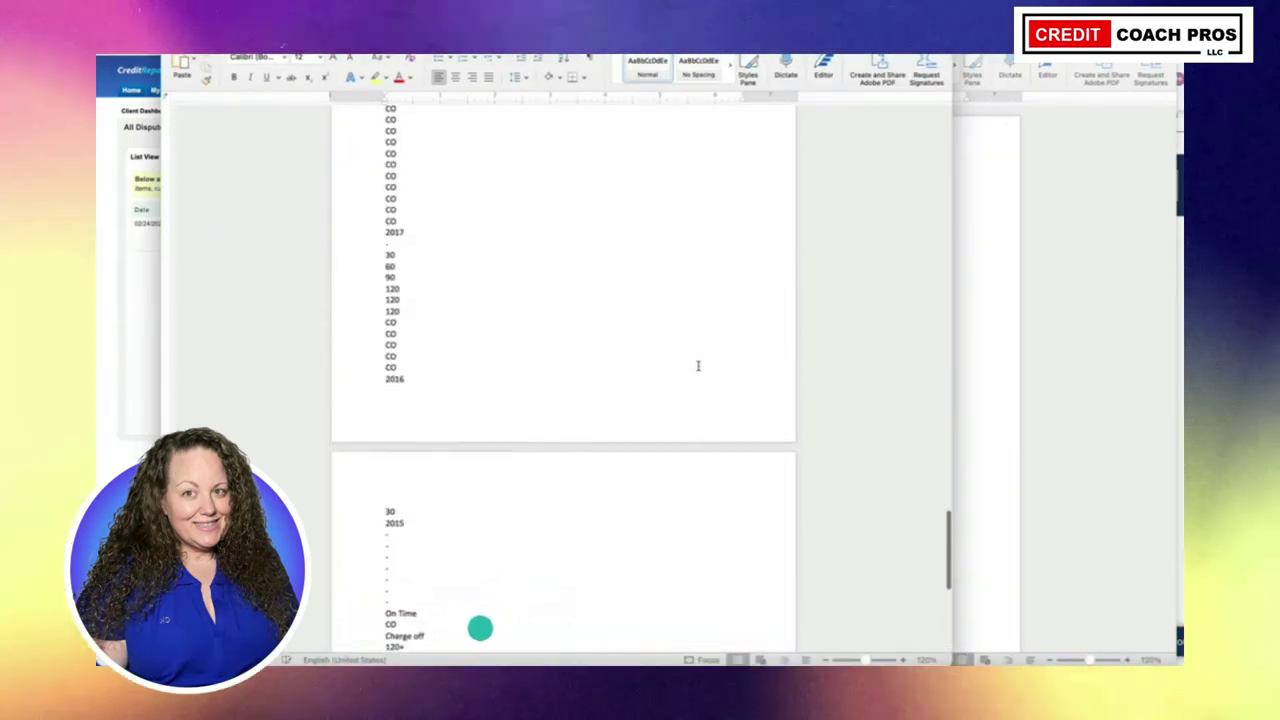
scroll(698, 365, "up", 10)
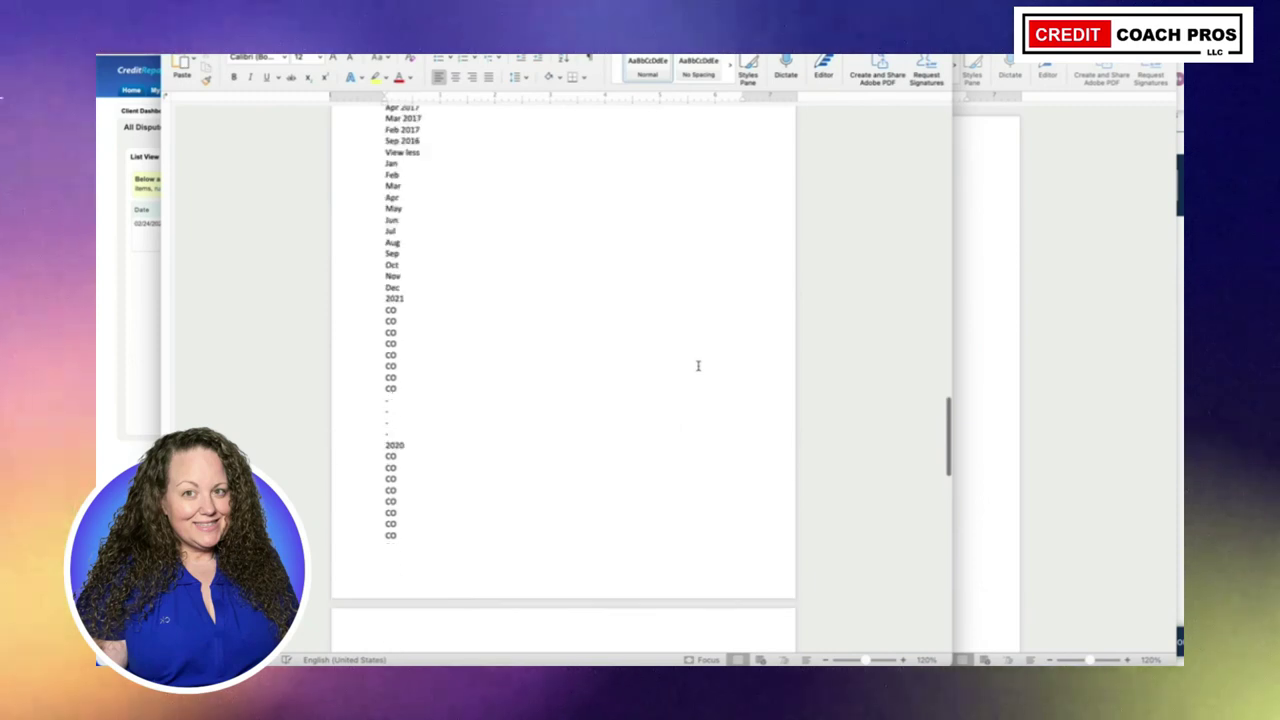
scroll(698, 365, "up", 15)
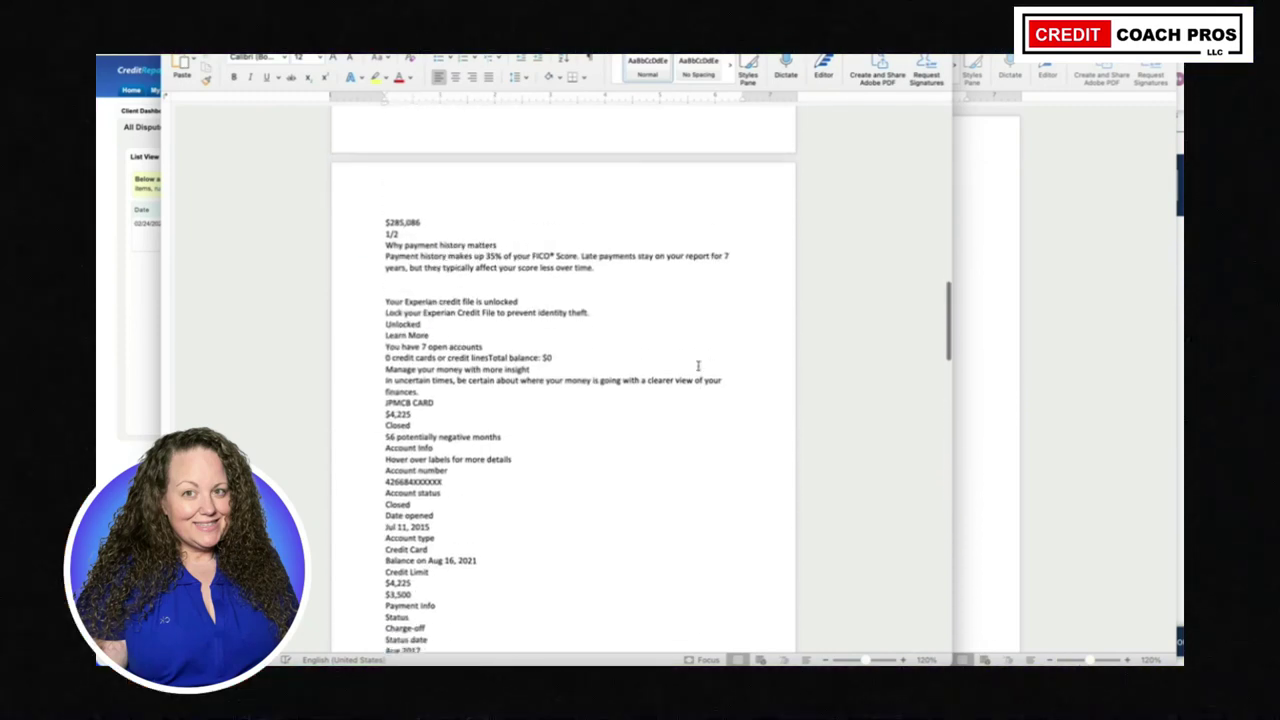
scroll(698, 365, "up", 15)
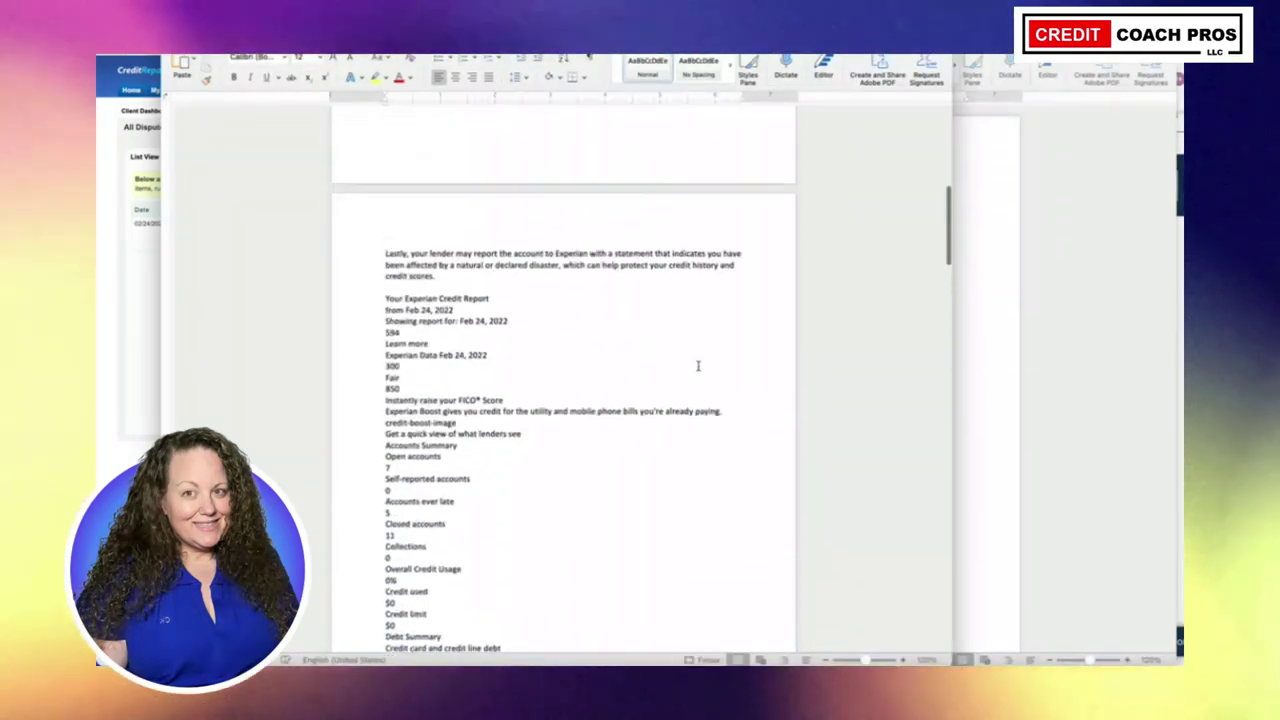
scroll(698, 365, "up", 5)
scroll(698, 365, "down", 2)
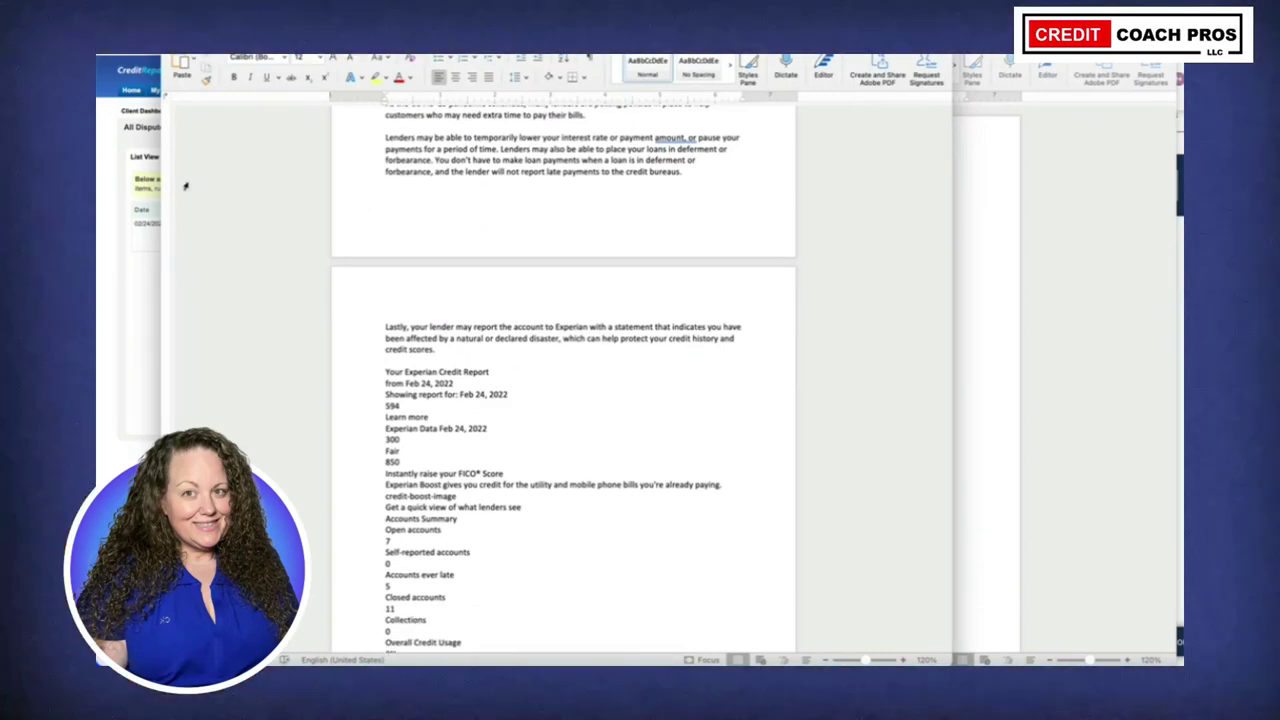
key("super+w")
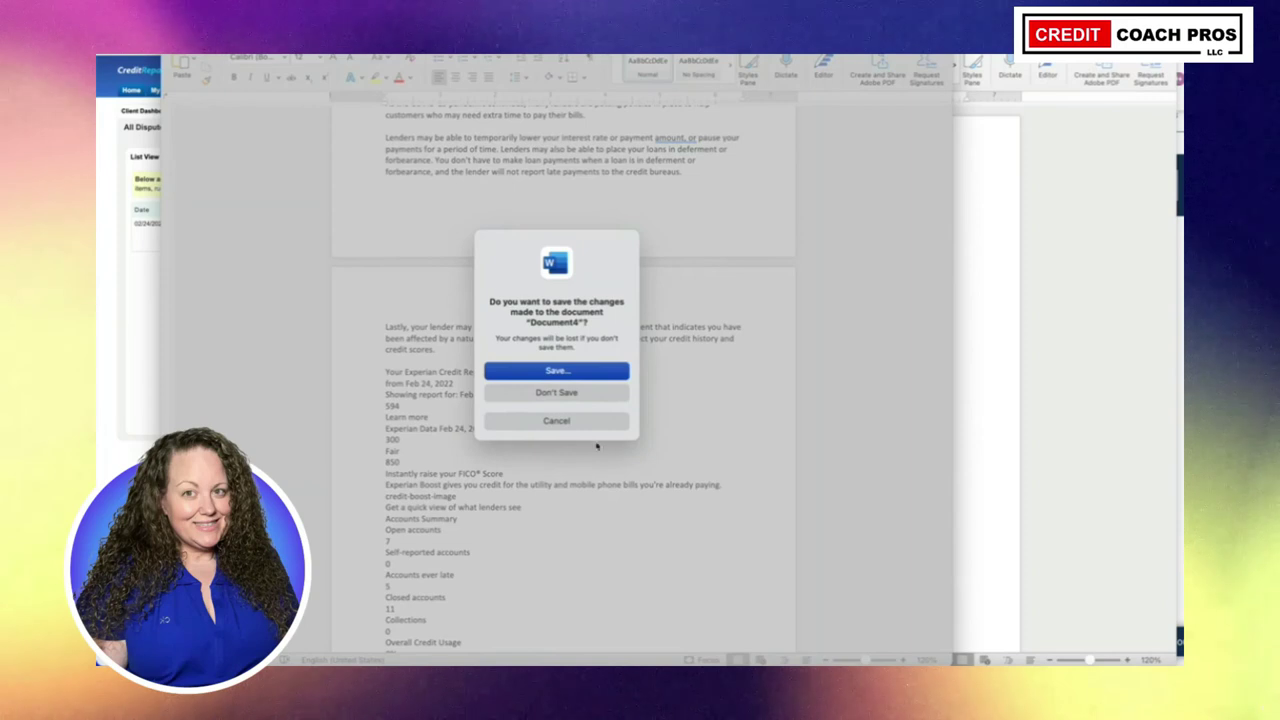
Discard the scratch Word document unsaved and select all the Experian report text.
left_click(553, 393)
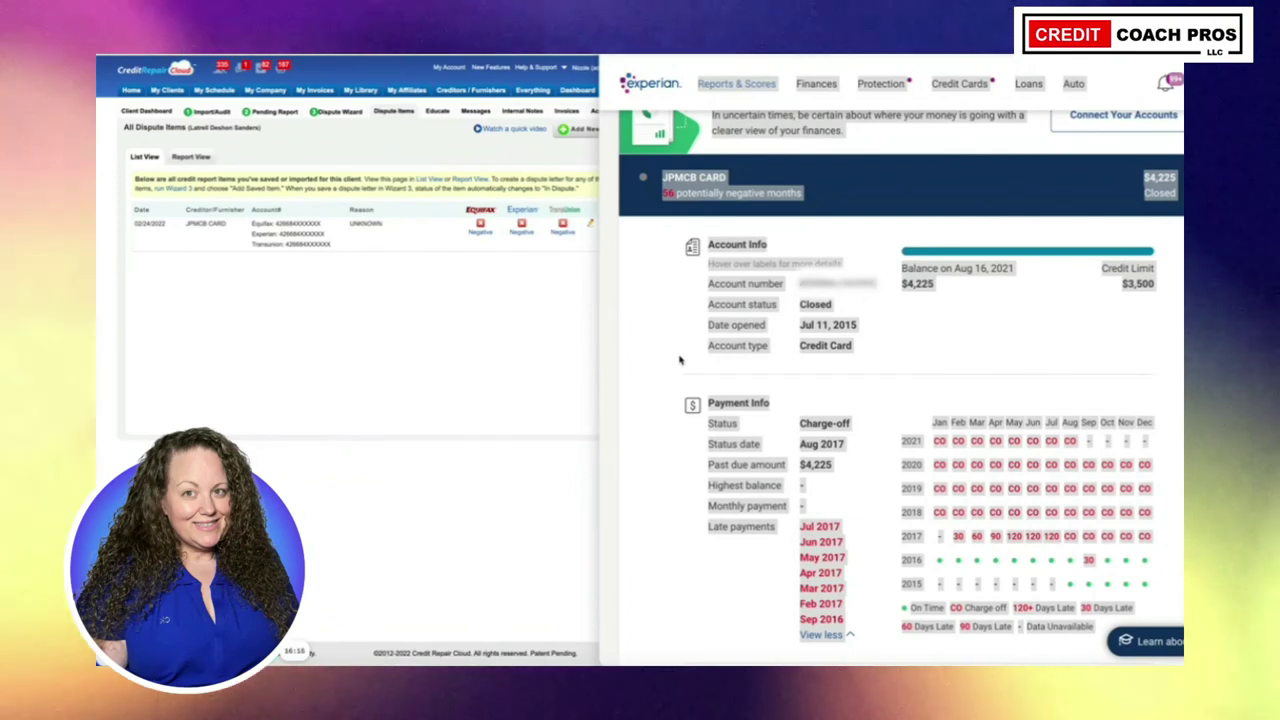
scroll(679, 360, "down", 3)
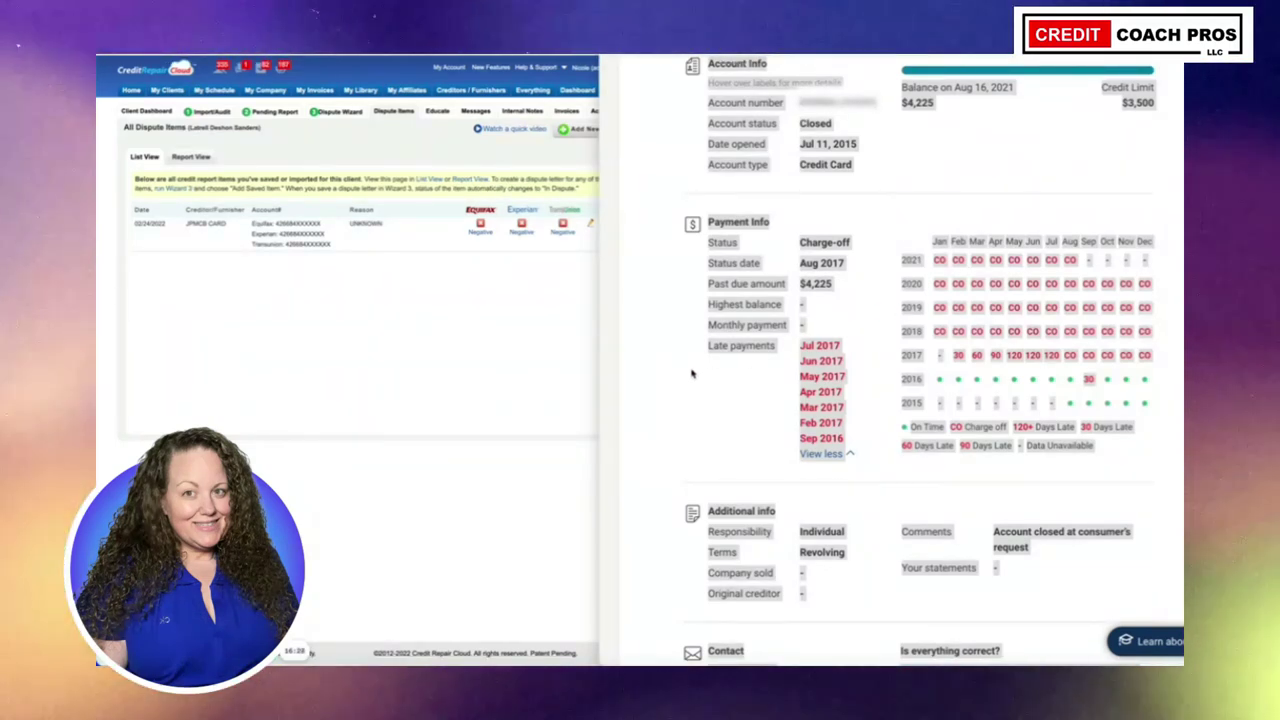
key("ctrl+a")
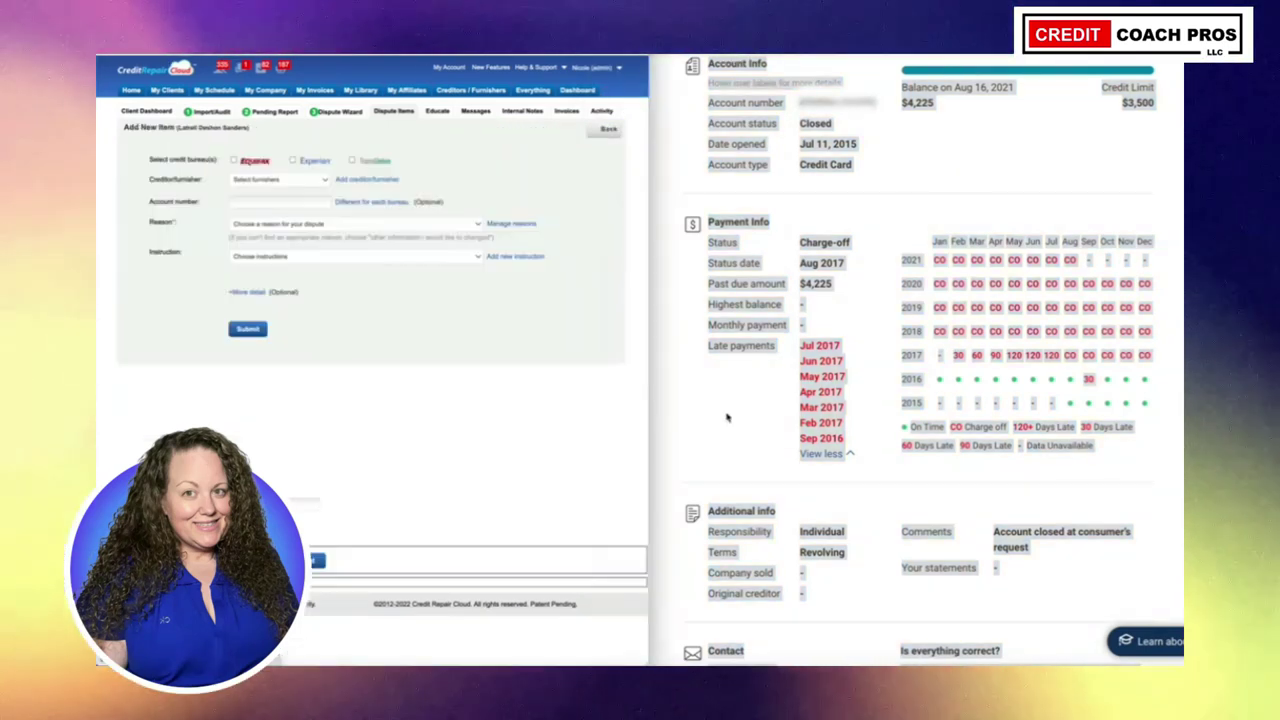
Re-expand the closed accounts to show JPMCB CARD and briefly inspect ROOMSTOGO/CROSSRIVER/G.
scroll(729, 400, "down", 5)
scroll(817, 377, "down", 2)
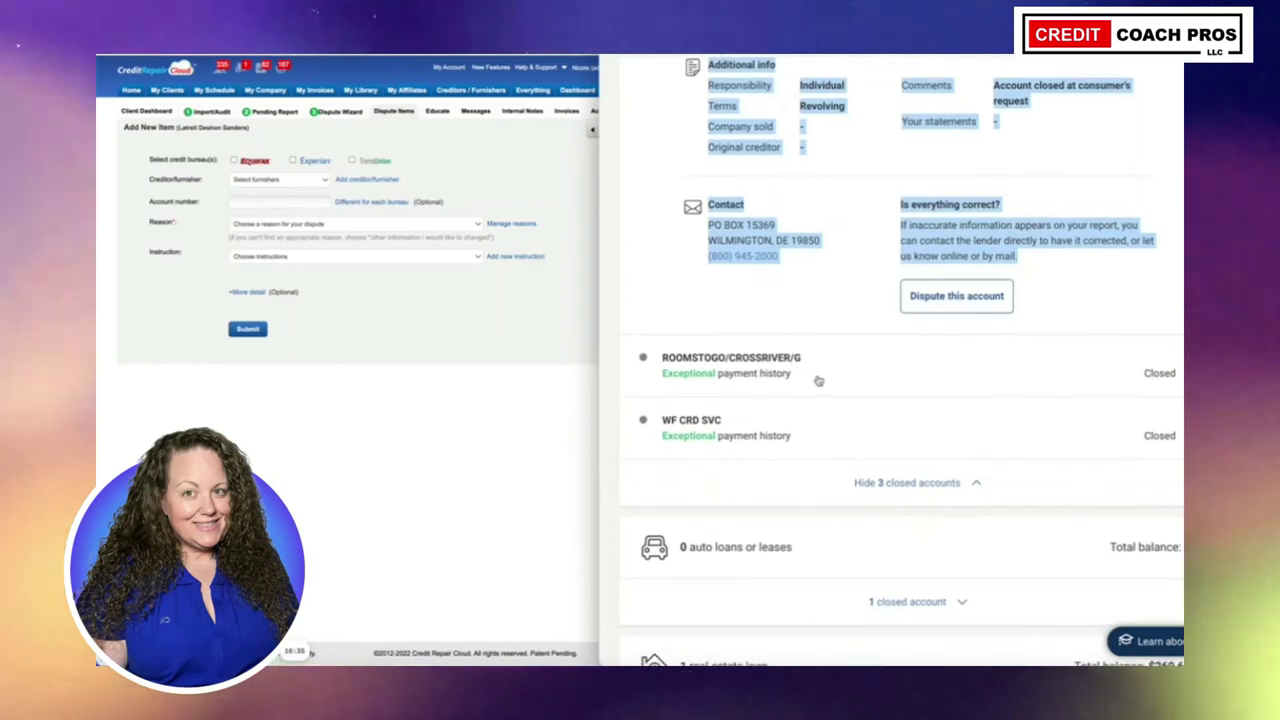
left_click(880, 393)
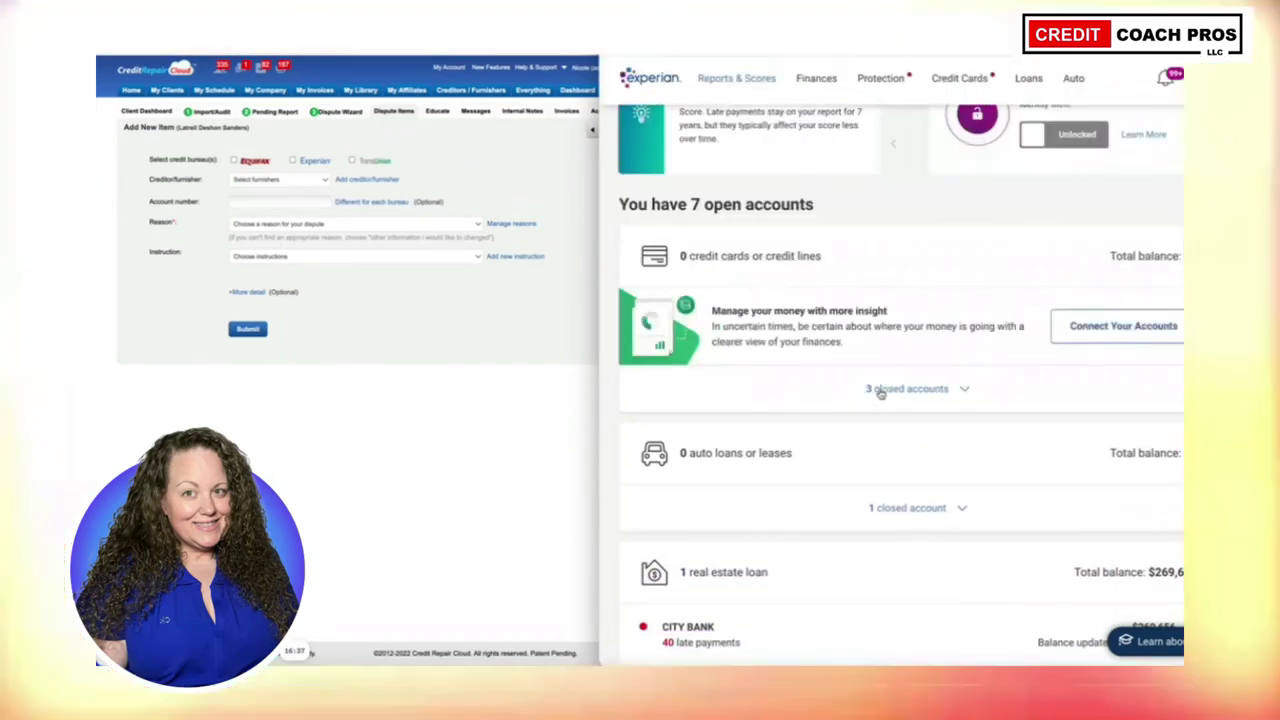
left_click(880, 393)
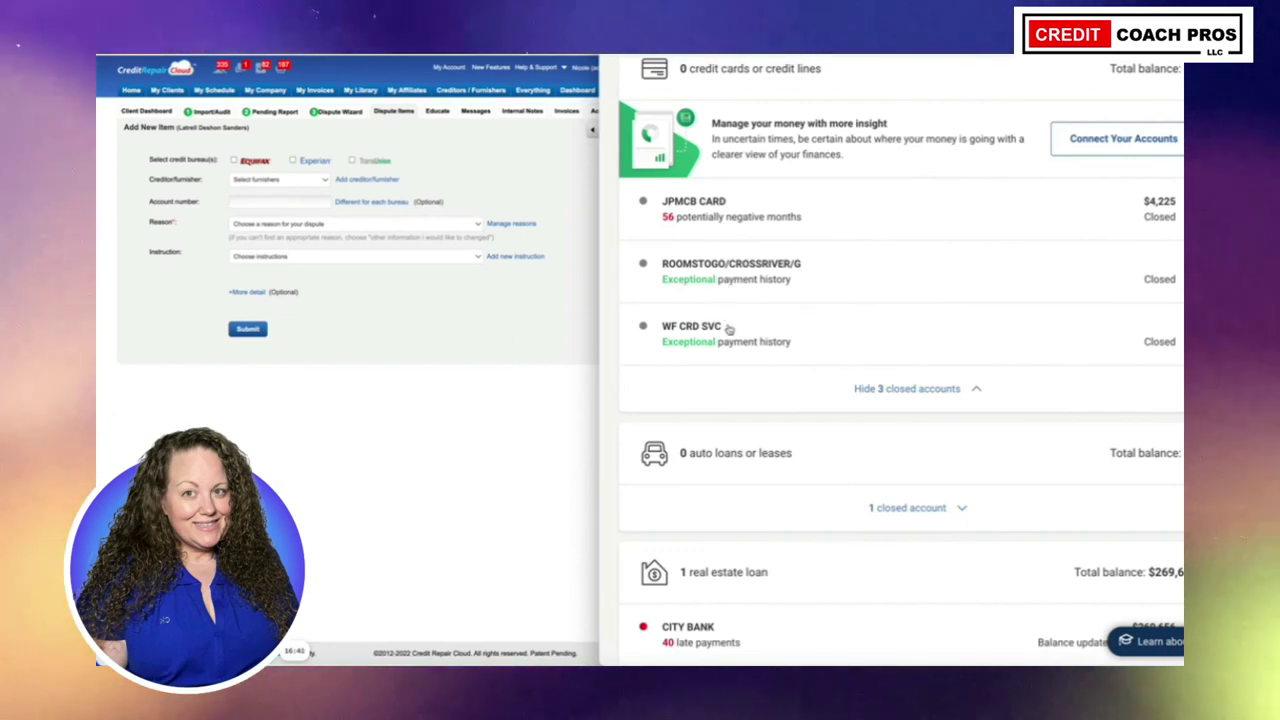
scroll(729, 329, "down", 2)
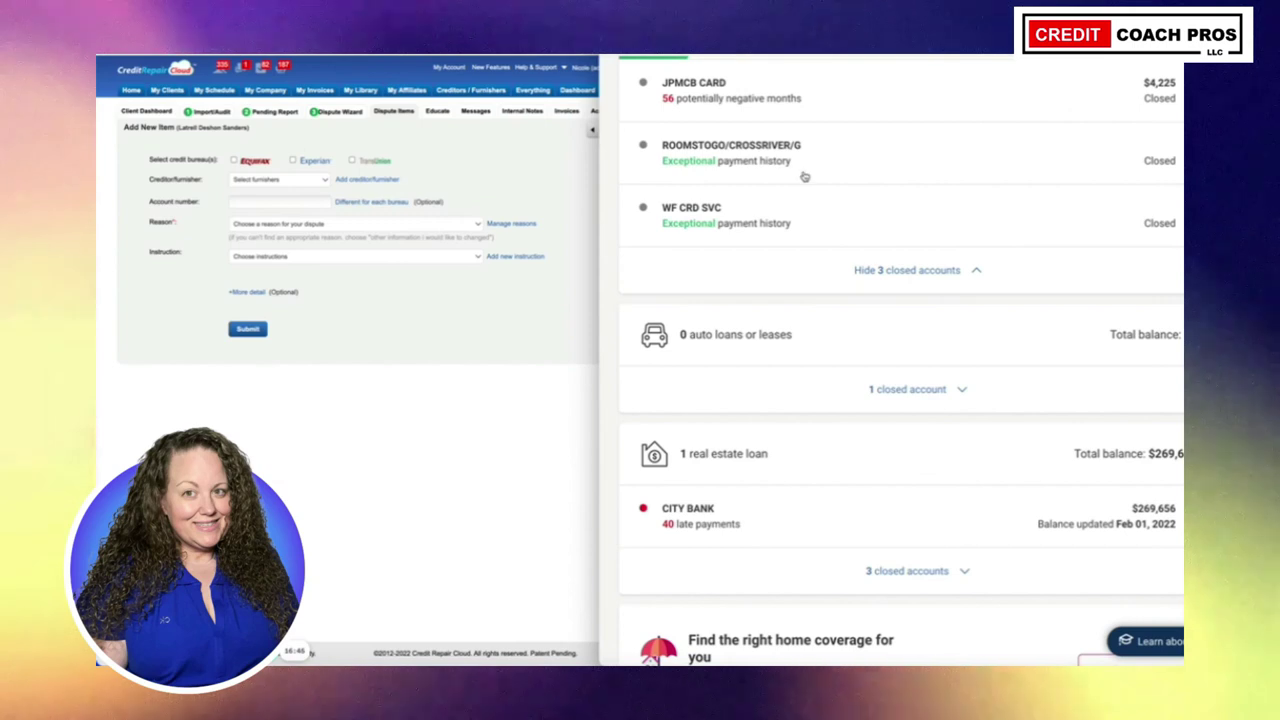
left_click(1155, 163)
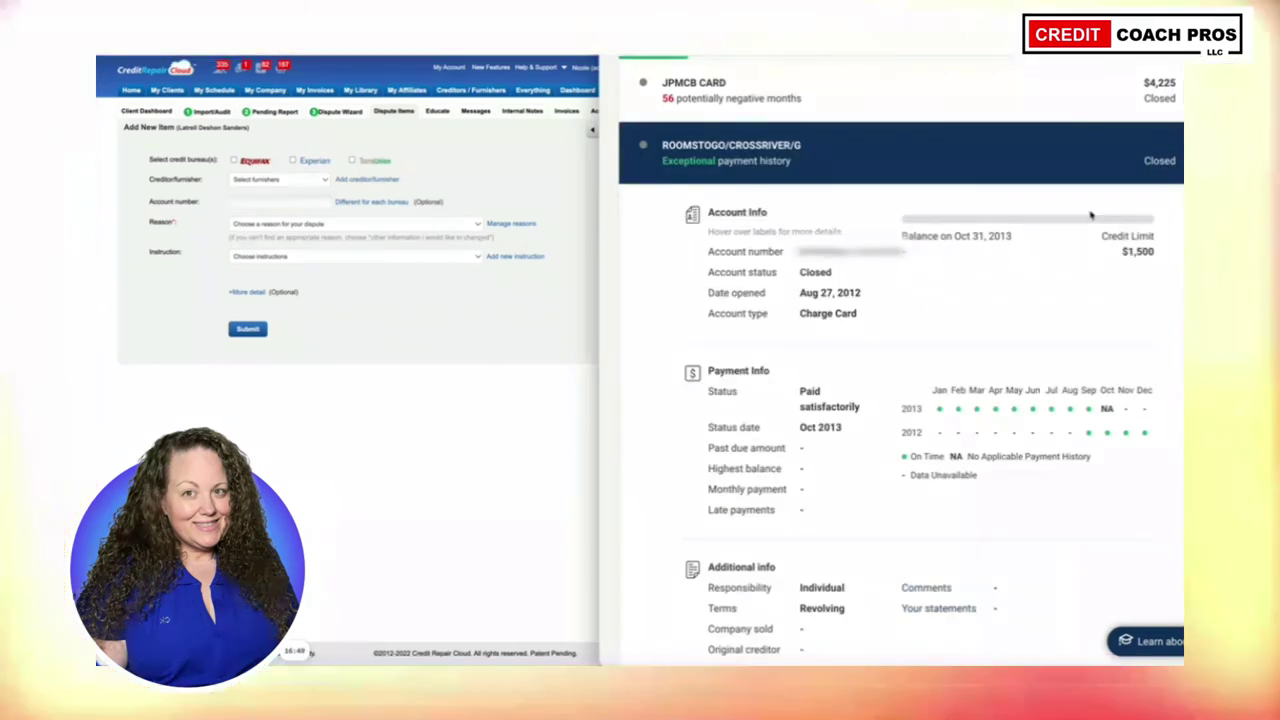
left_click(1155, 163)
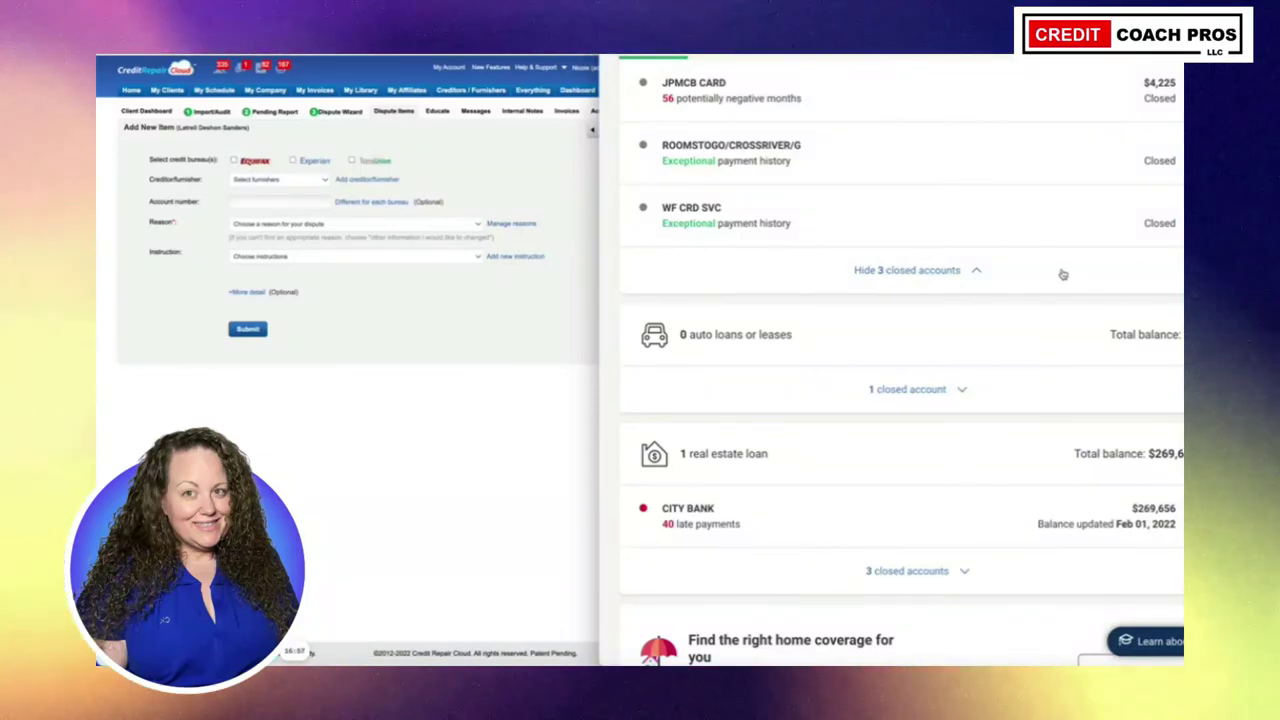
List the three closed real estate accounts in the Experian report.
scroll(972, 350, "down", 3)
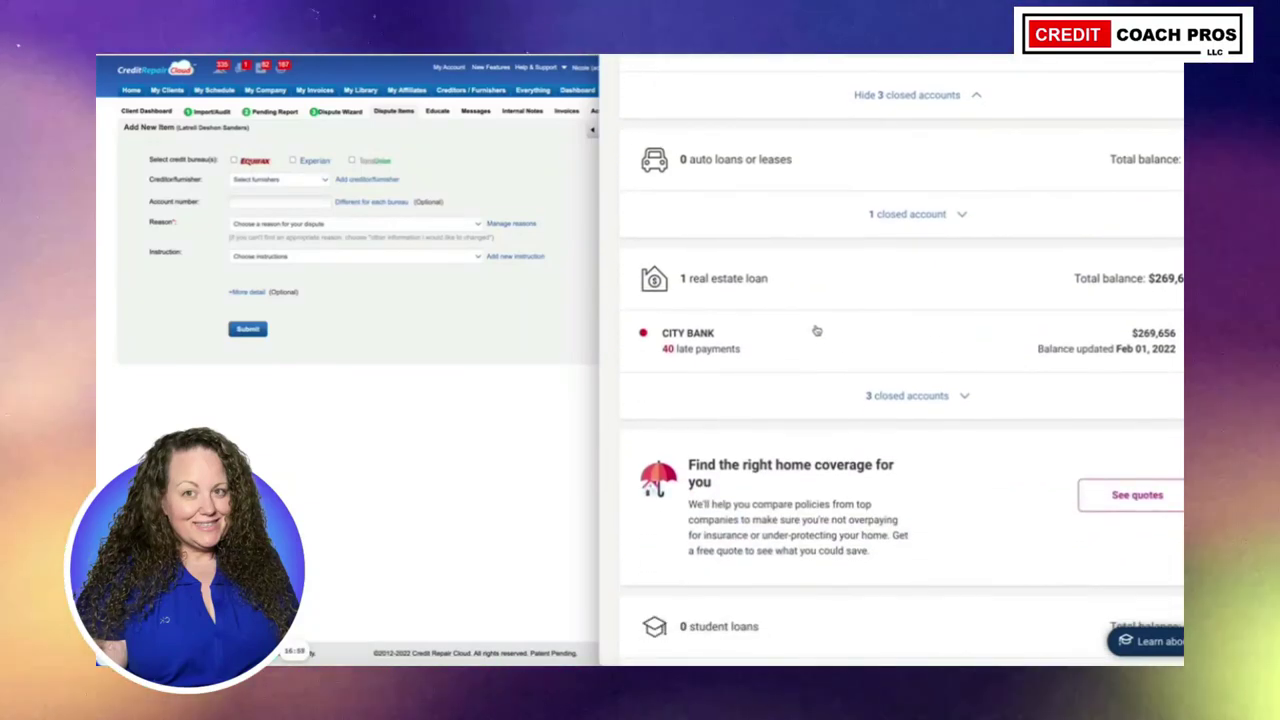
scroll(814, 350, "down", 1)
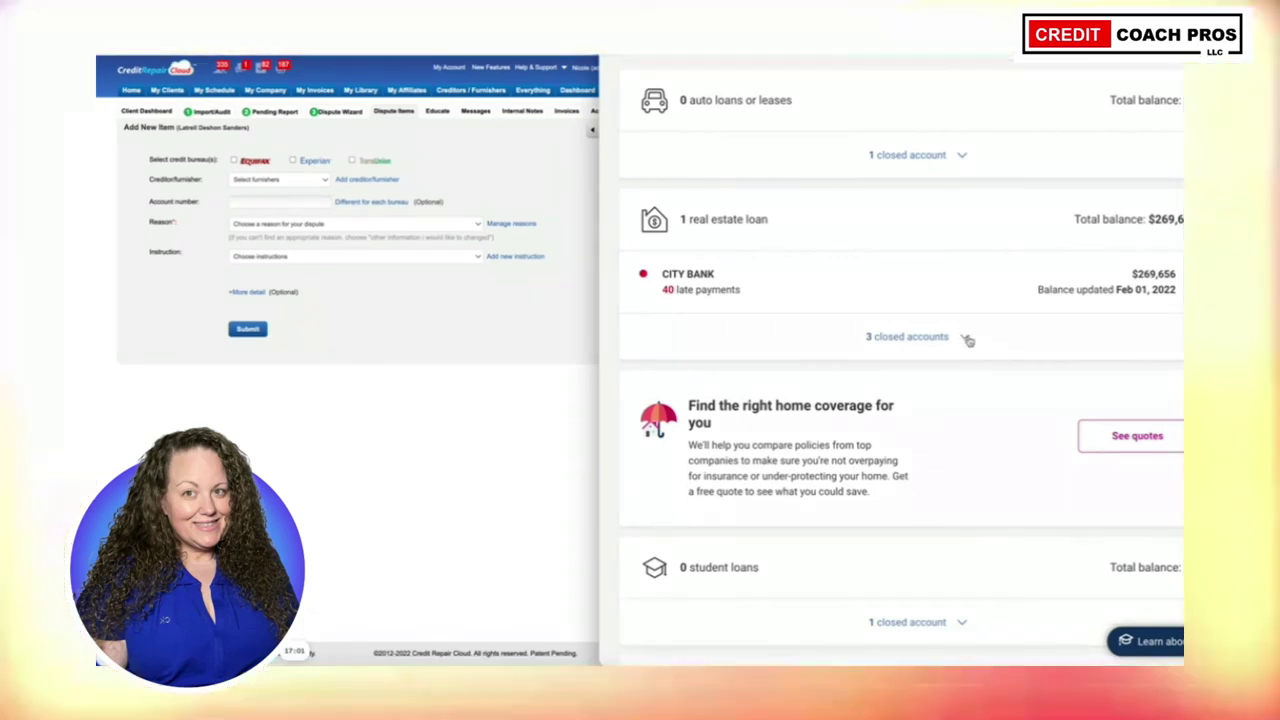
left_click(966, 340)
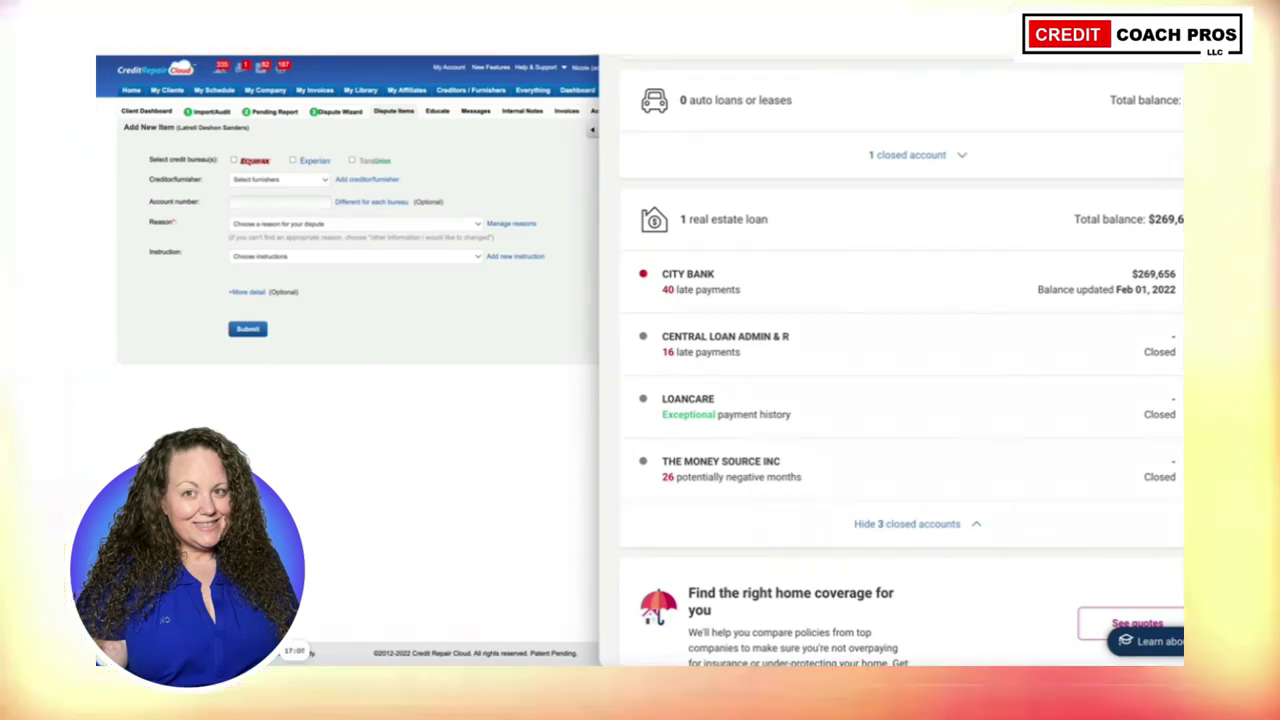
Expand the CITY BANK mortgage details and show every late payment month since 2016.
left_click(700, 281)
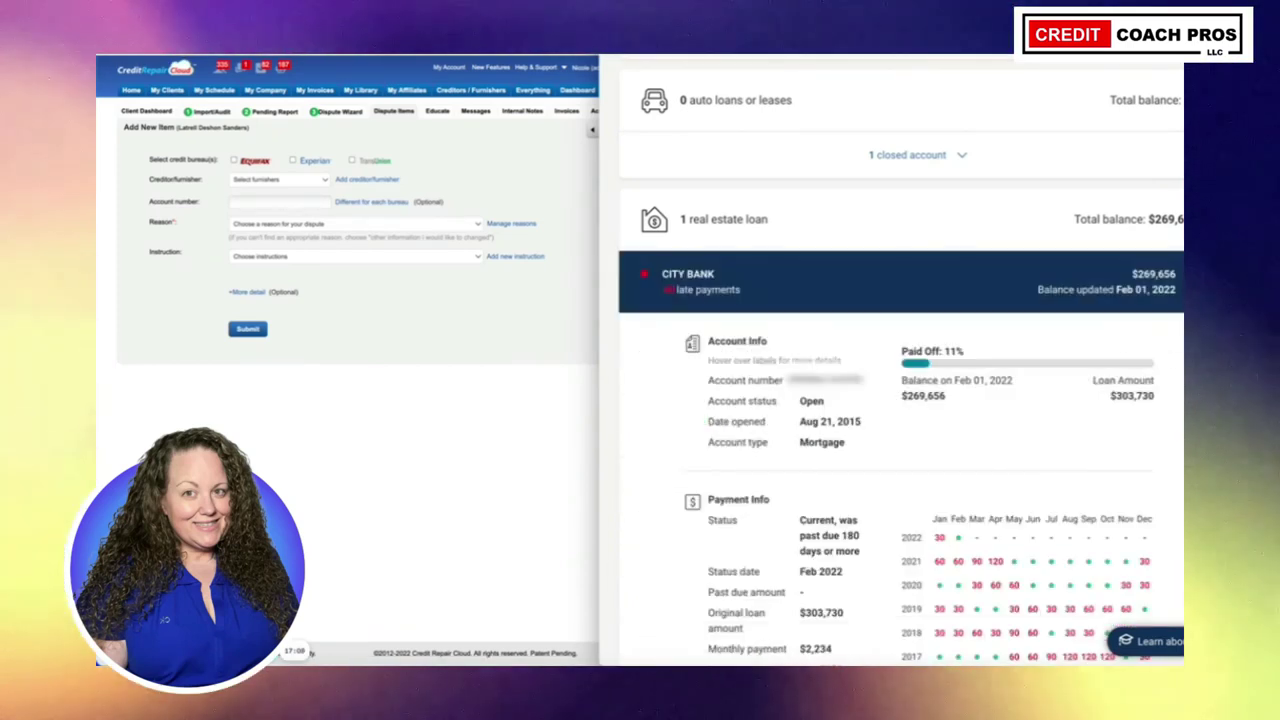
scroll(1100, 368, "down", 3)
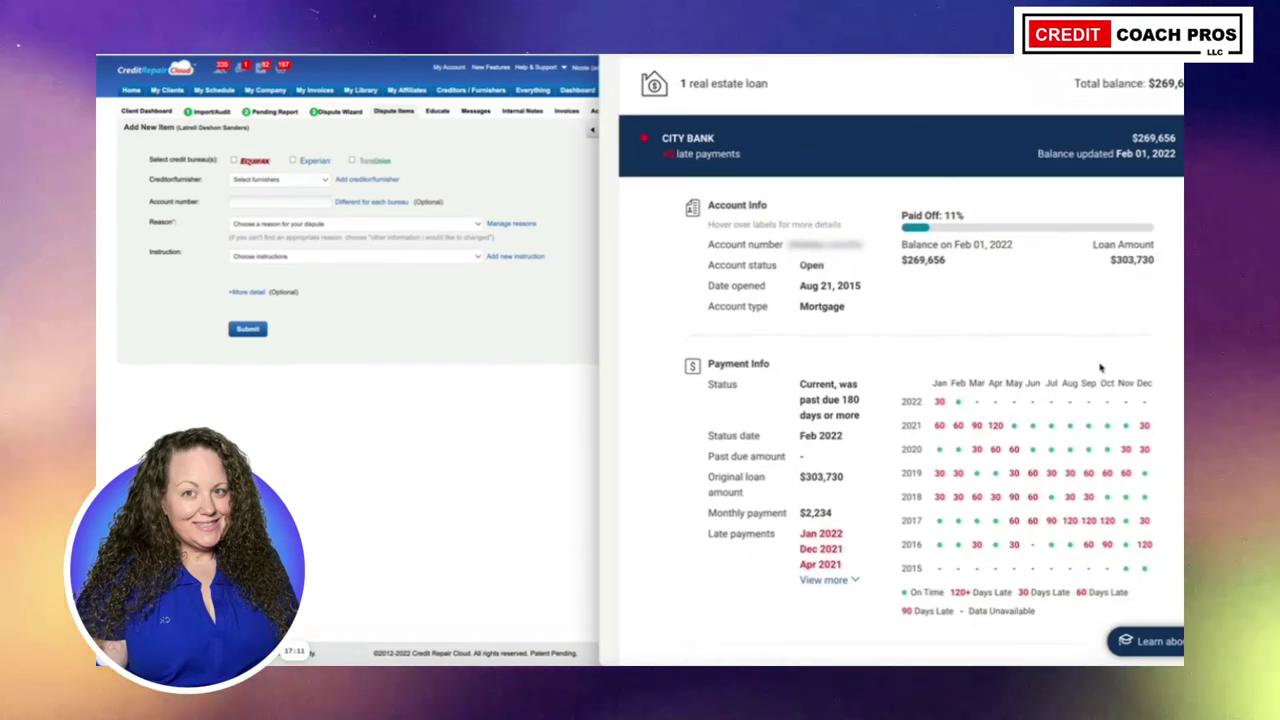
scroll(1100, 368, "down", 1)
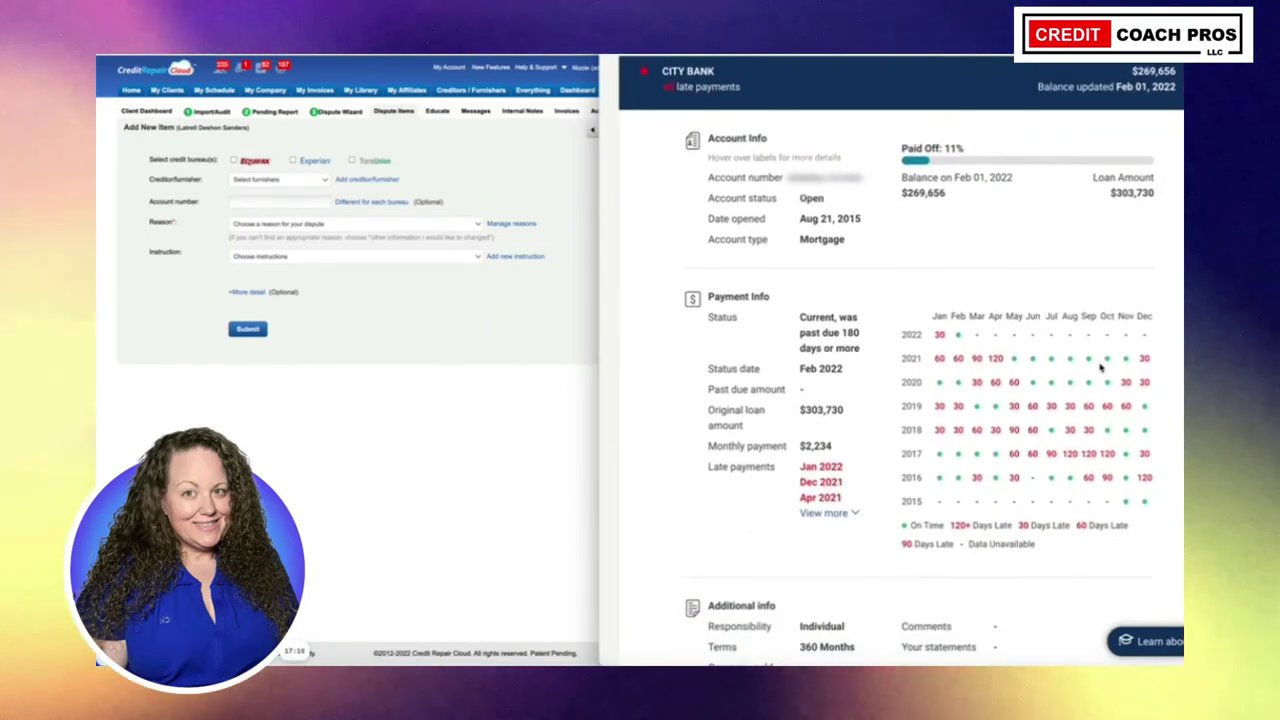
left_click(829, 513)
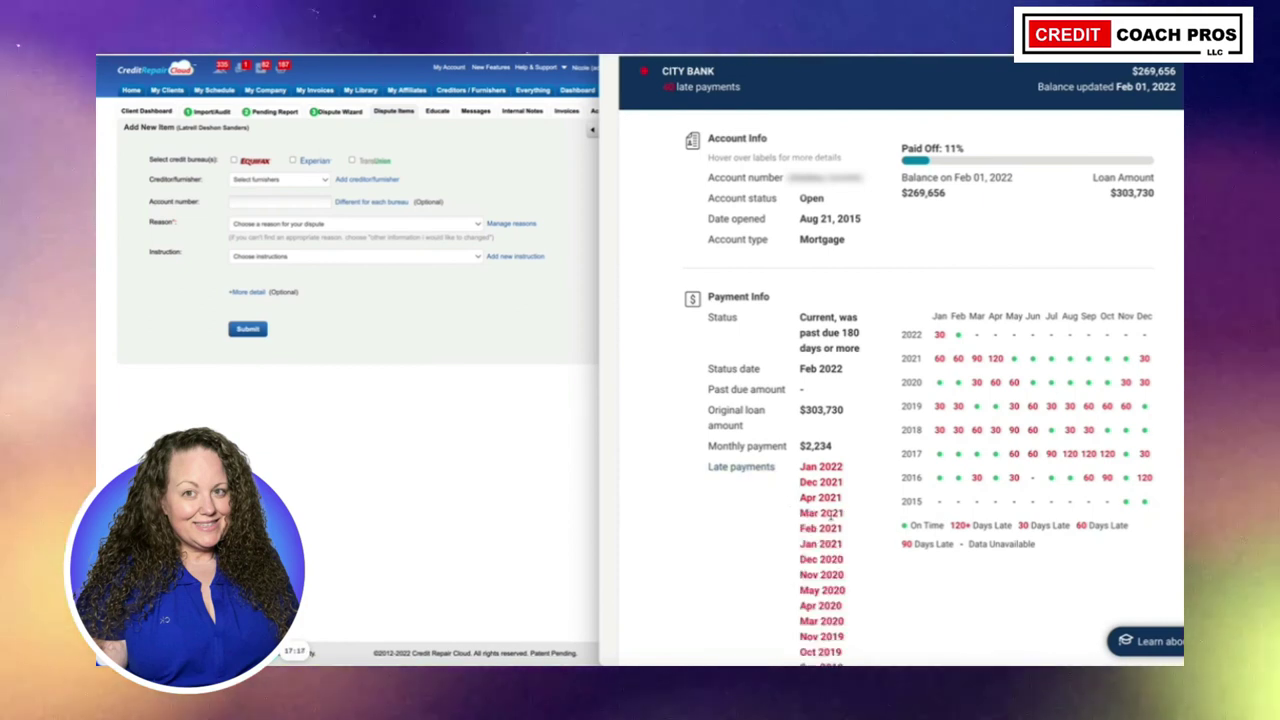
scroll(727, 505, "down", 10)
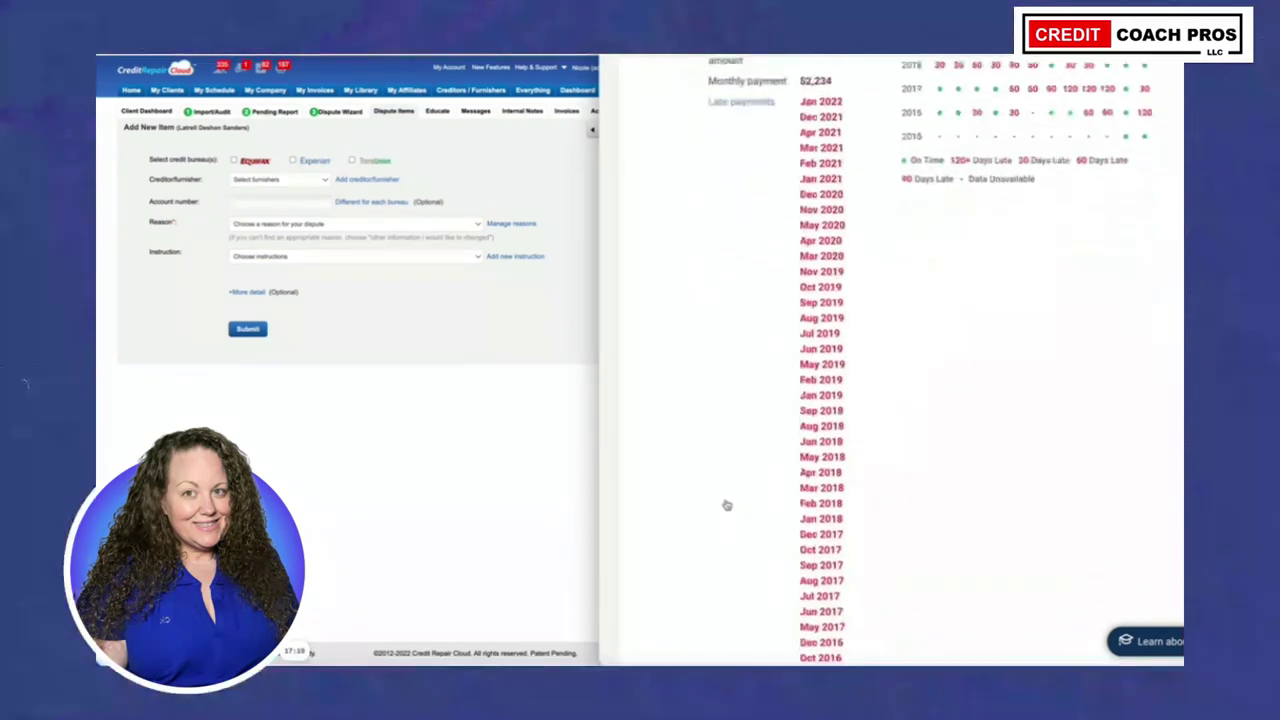
scroll(727, 505, "up", 10)
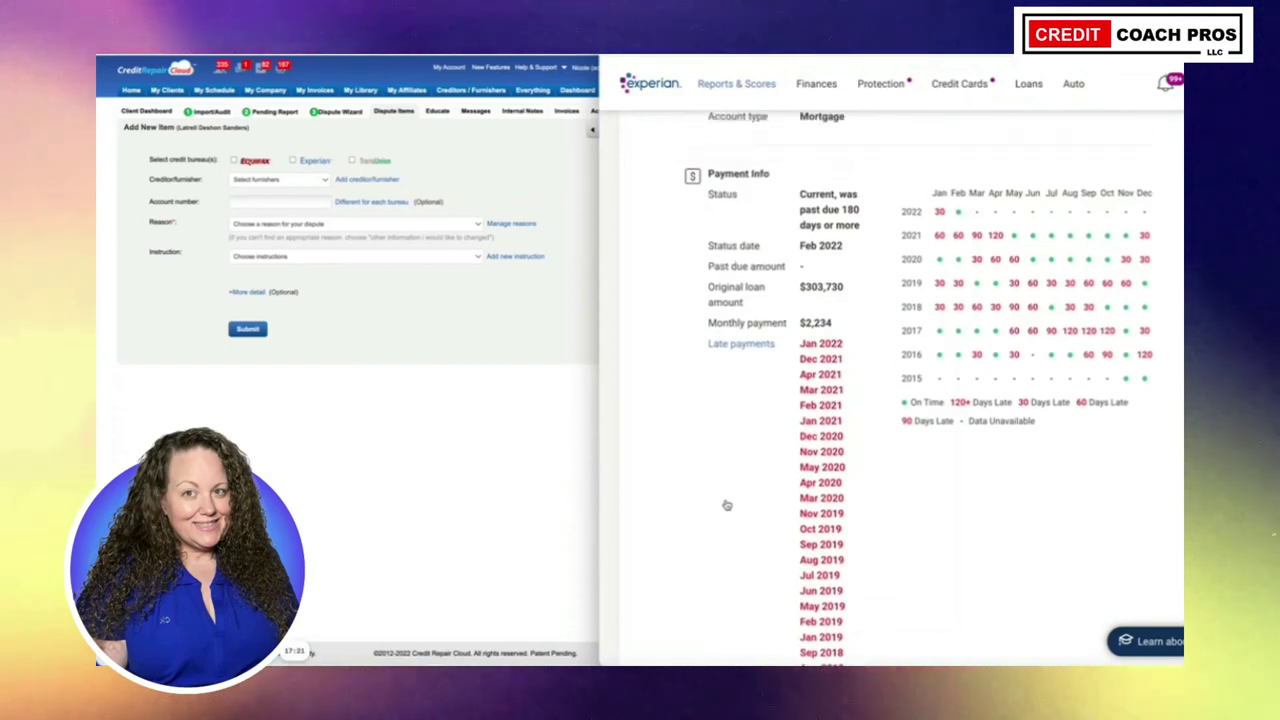
scroll(727, 505, "down", 3)
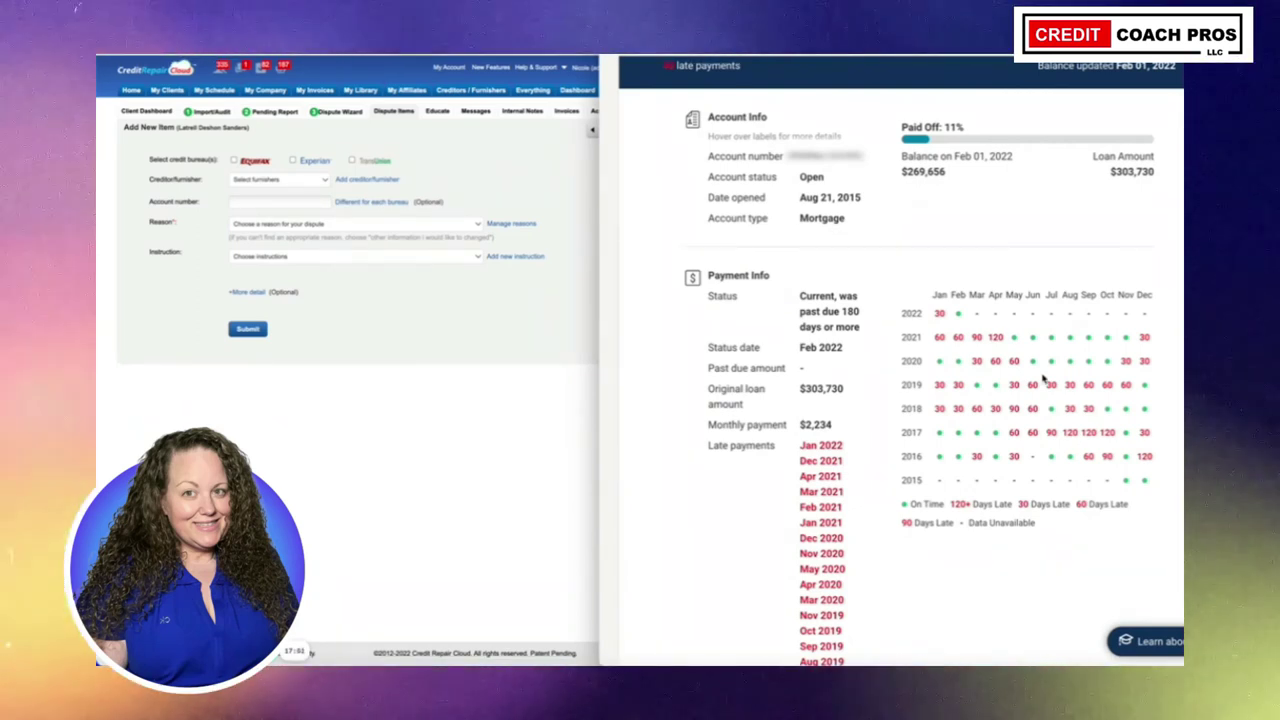
scroll(1043, 377, "down", 2)
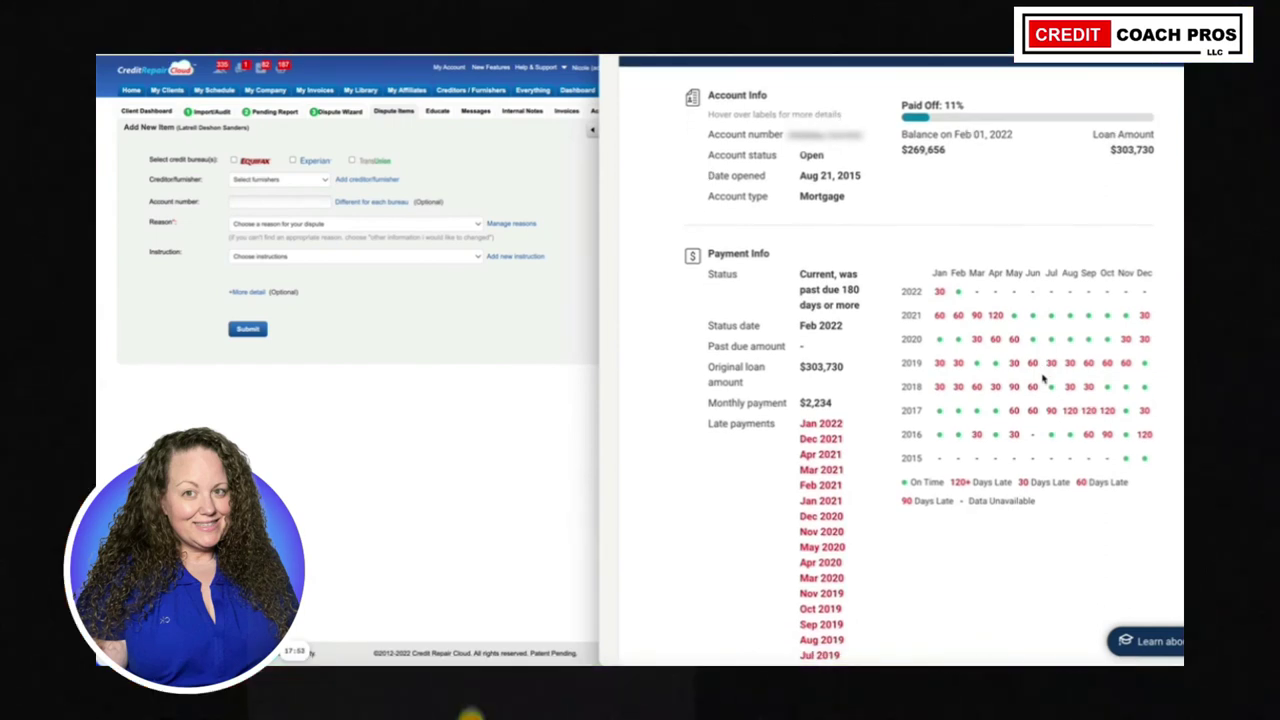
scroll(1043, 377, "up", 2)
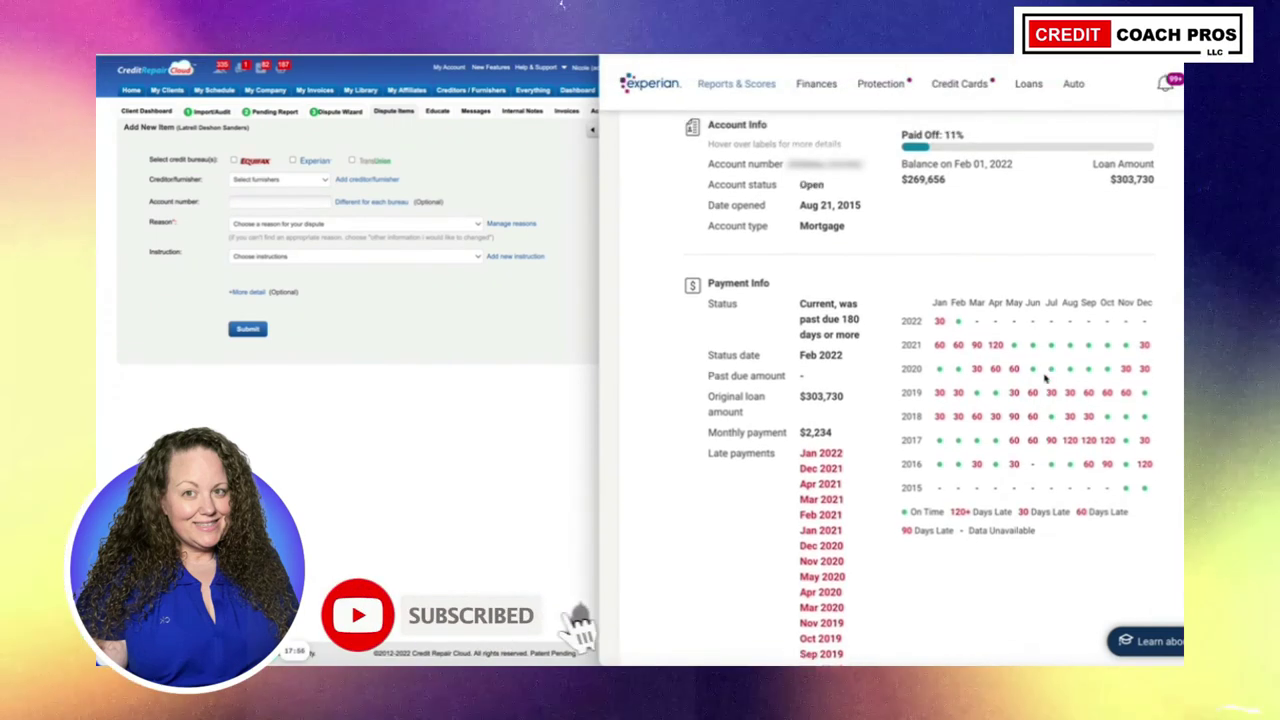
scroll(1045, 377, "up", 3)
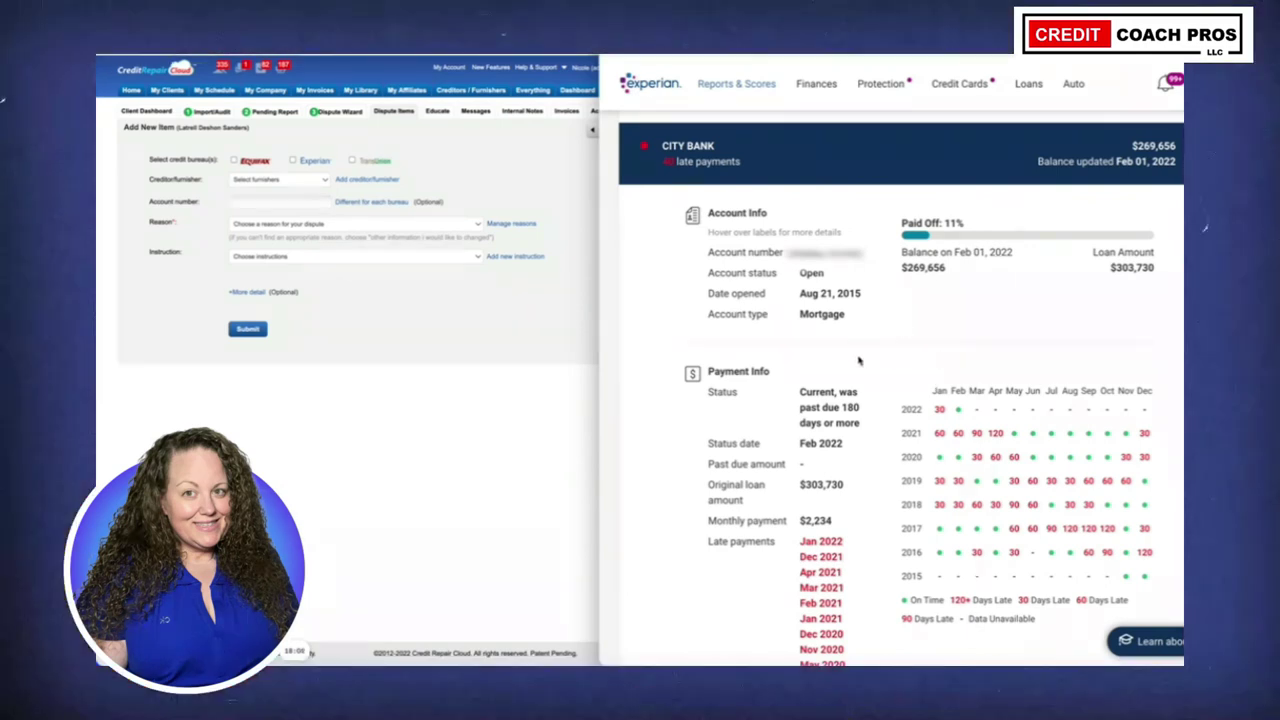
Add TransUnion so the item goes to Equifax, Experian and TransUnion, leaving furnisher unset.
left_click(232, 160)
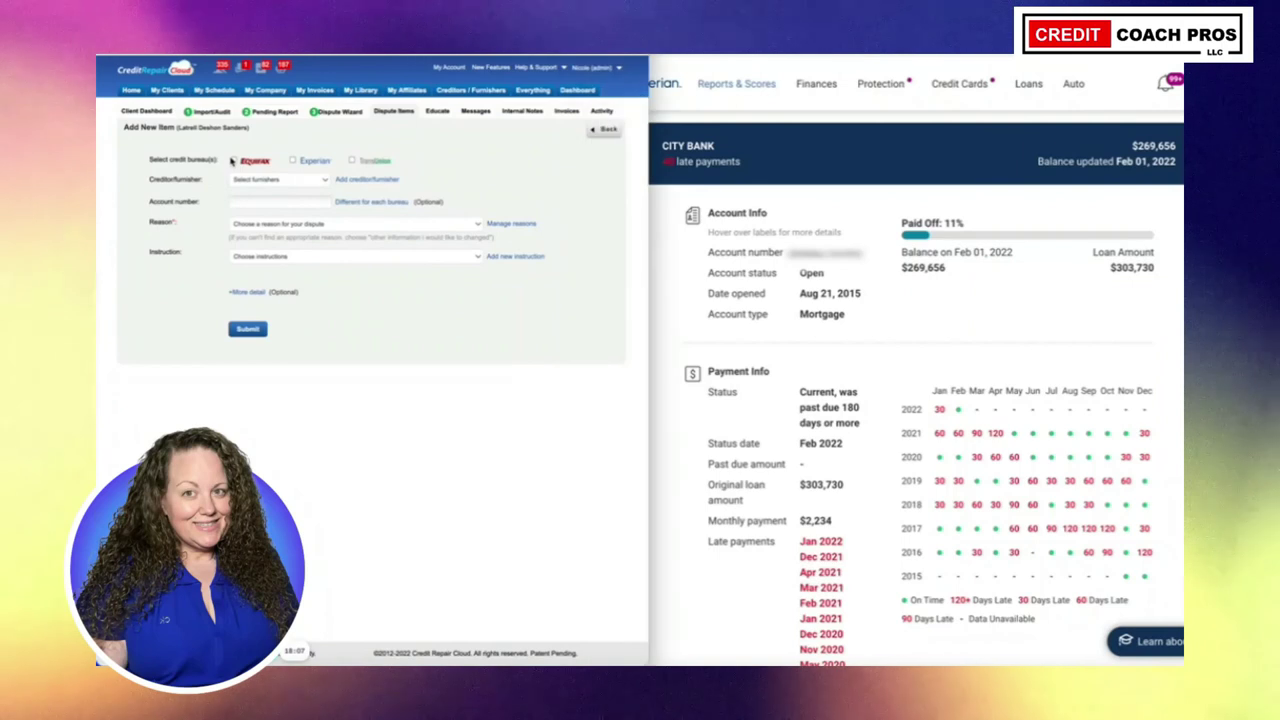
left_click(351, 160)
left_click(293, 182)
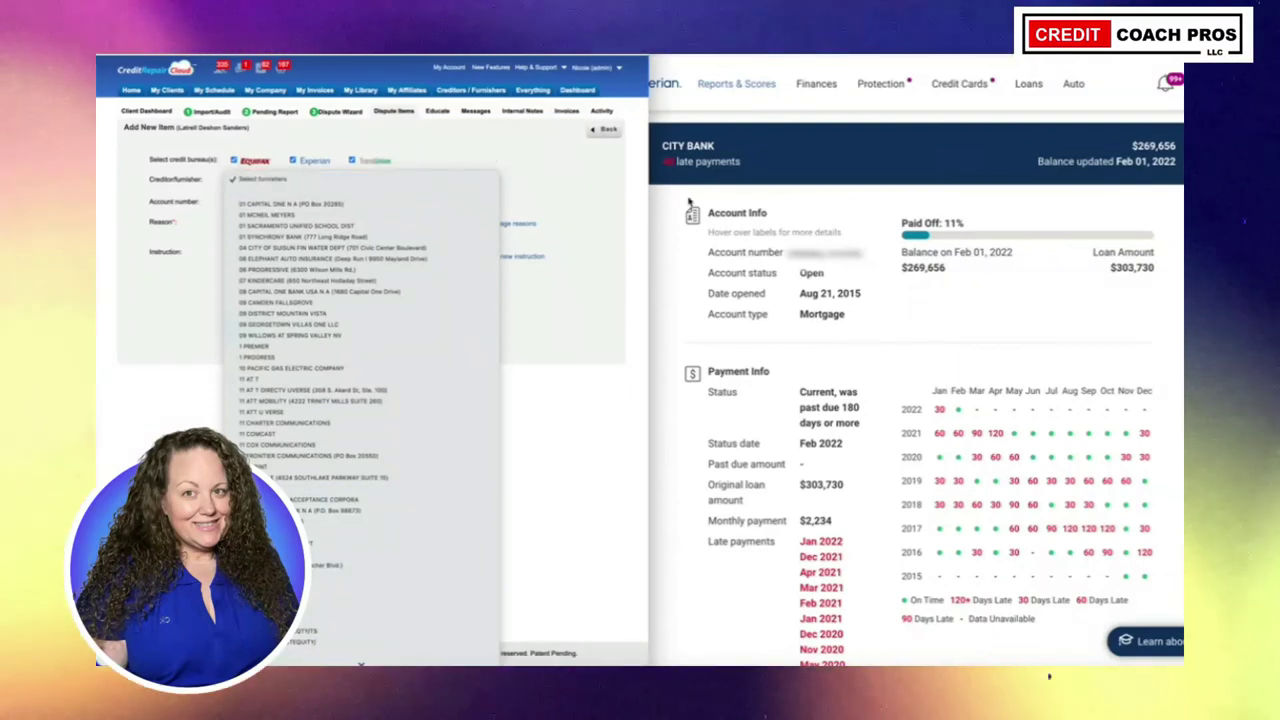
left_click(688, 203)
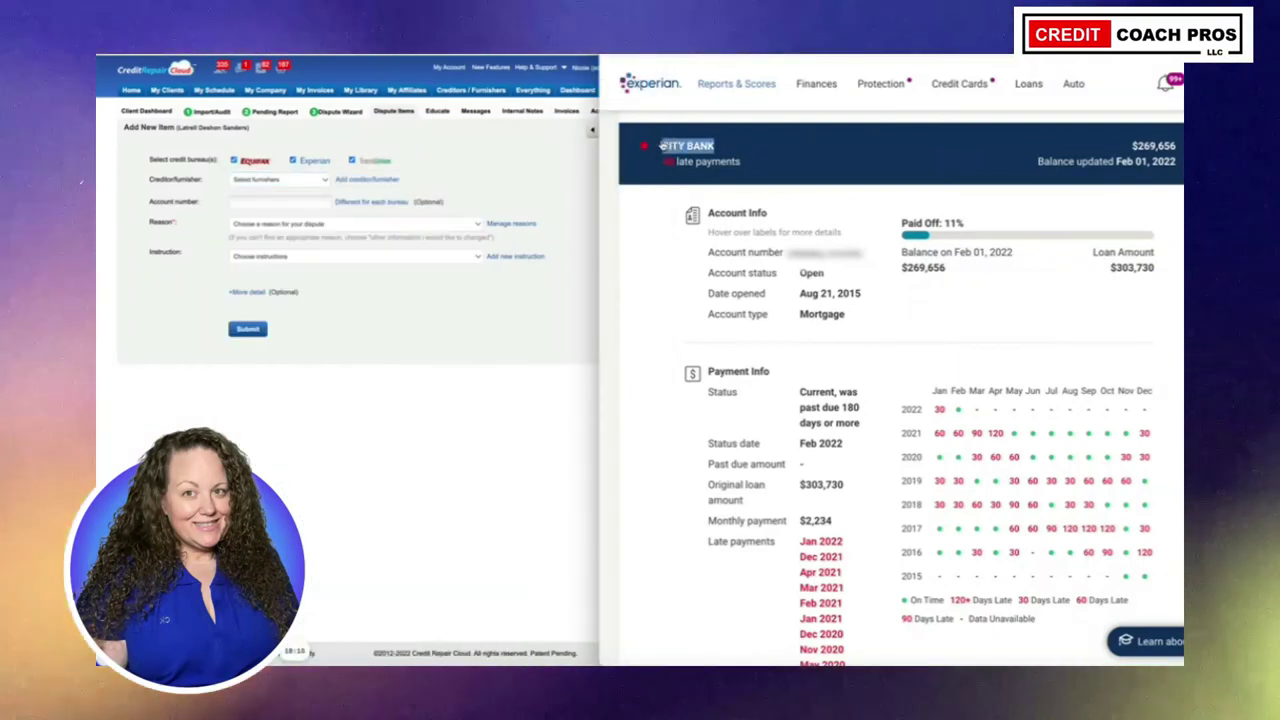
Collapse and reopen the CITY BANK account details in the Experian report.
left_click(880, 170)
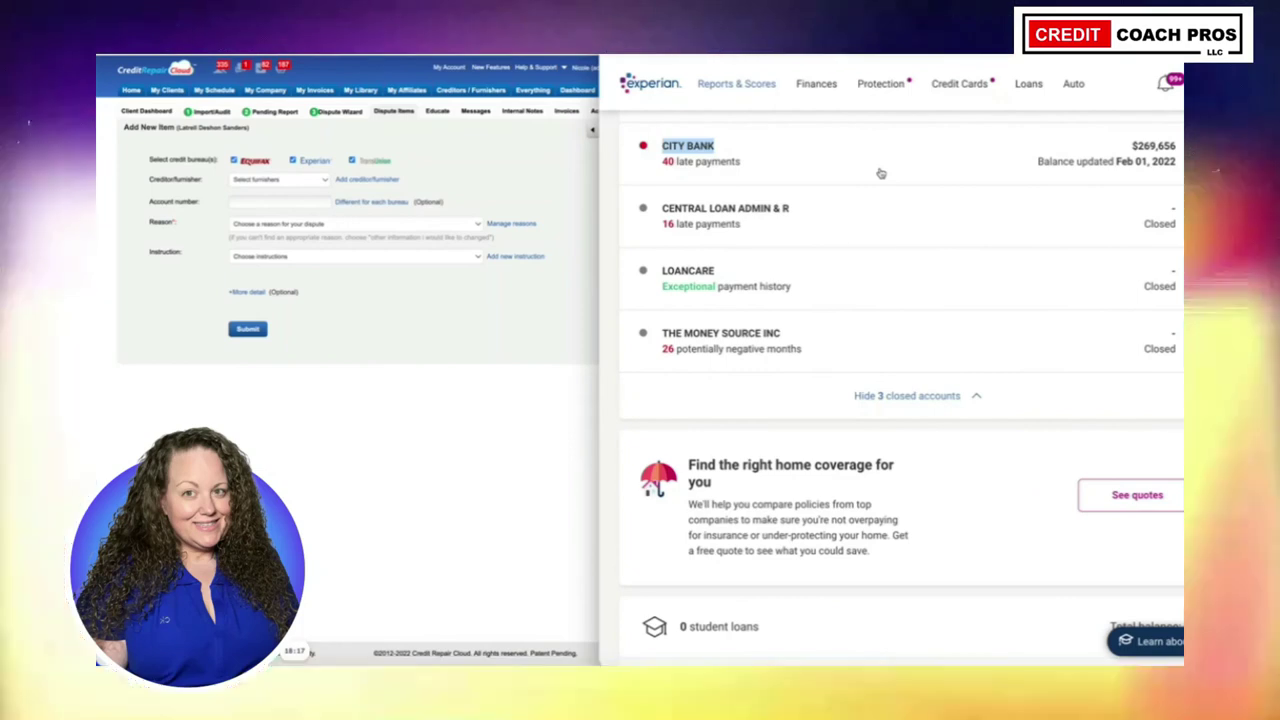
left_click(880, 170)
scroll(875, 250, "down", 10)
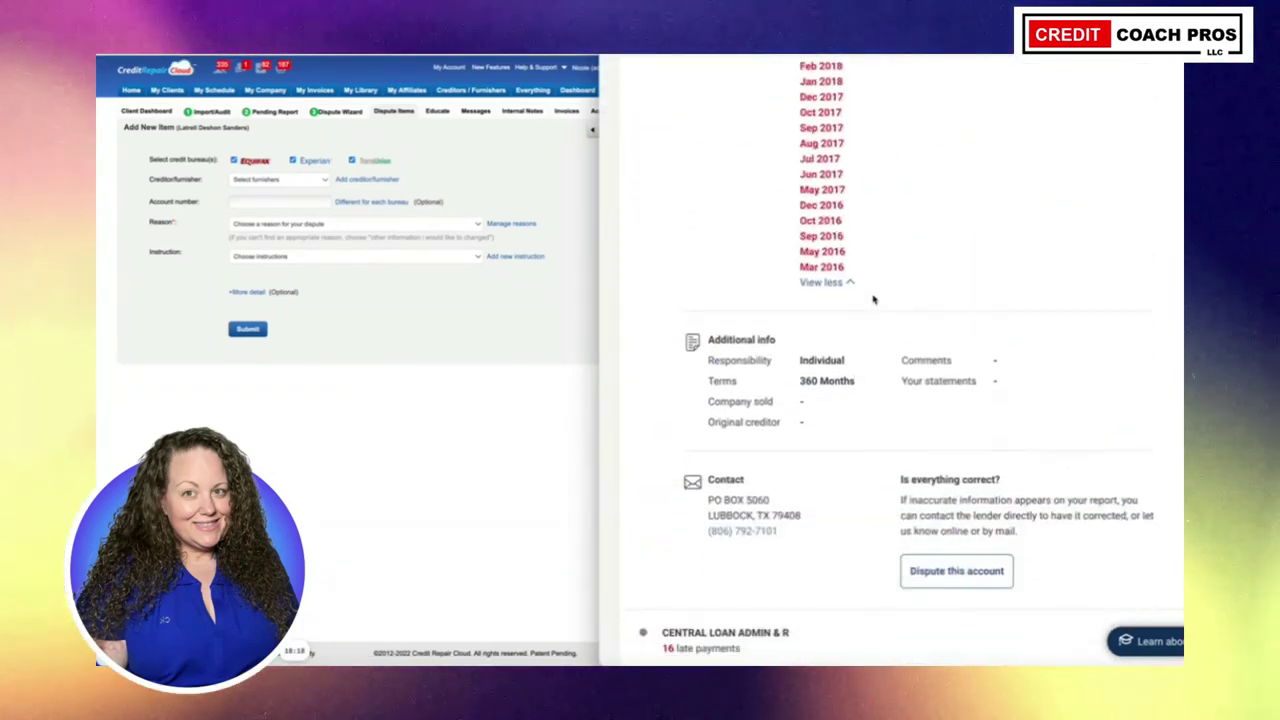
scroll(873, 299, "down", 2)
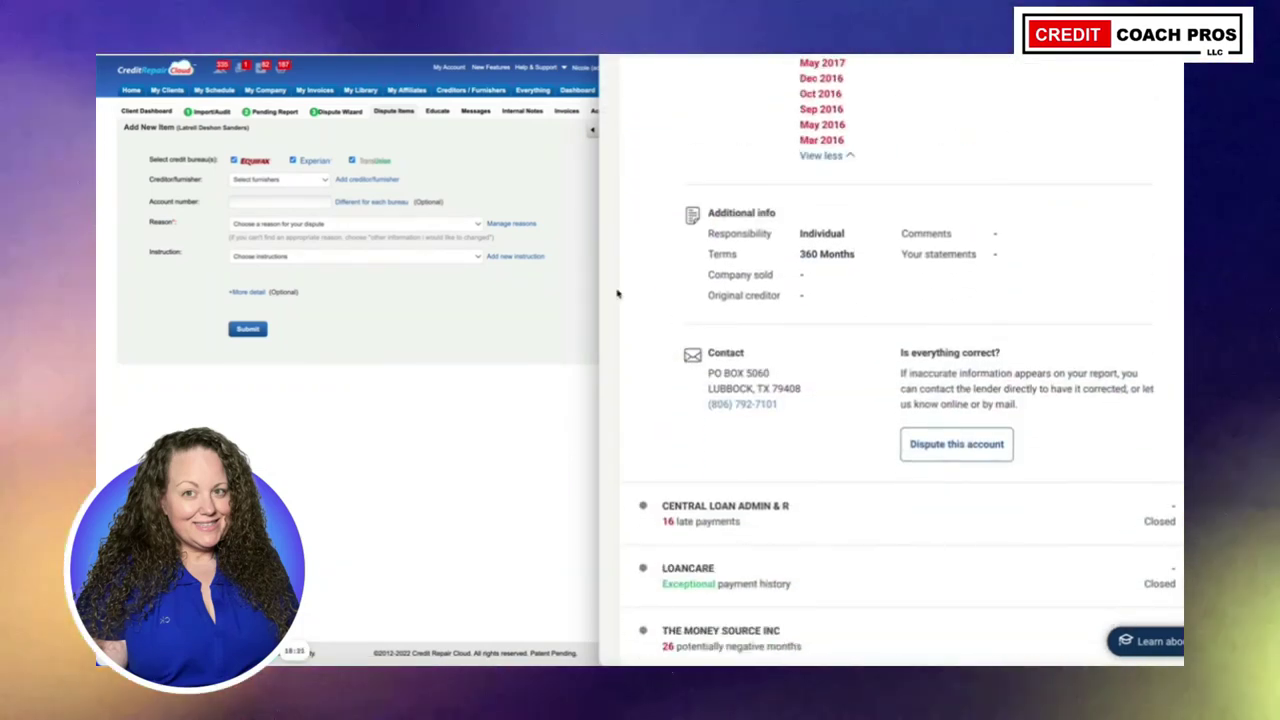
Start a new furnisher named CITY BANK and paste its address PO BOX 5060.
left_click(280, 179)
left_click(366, 181)
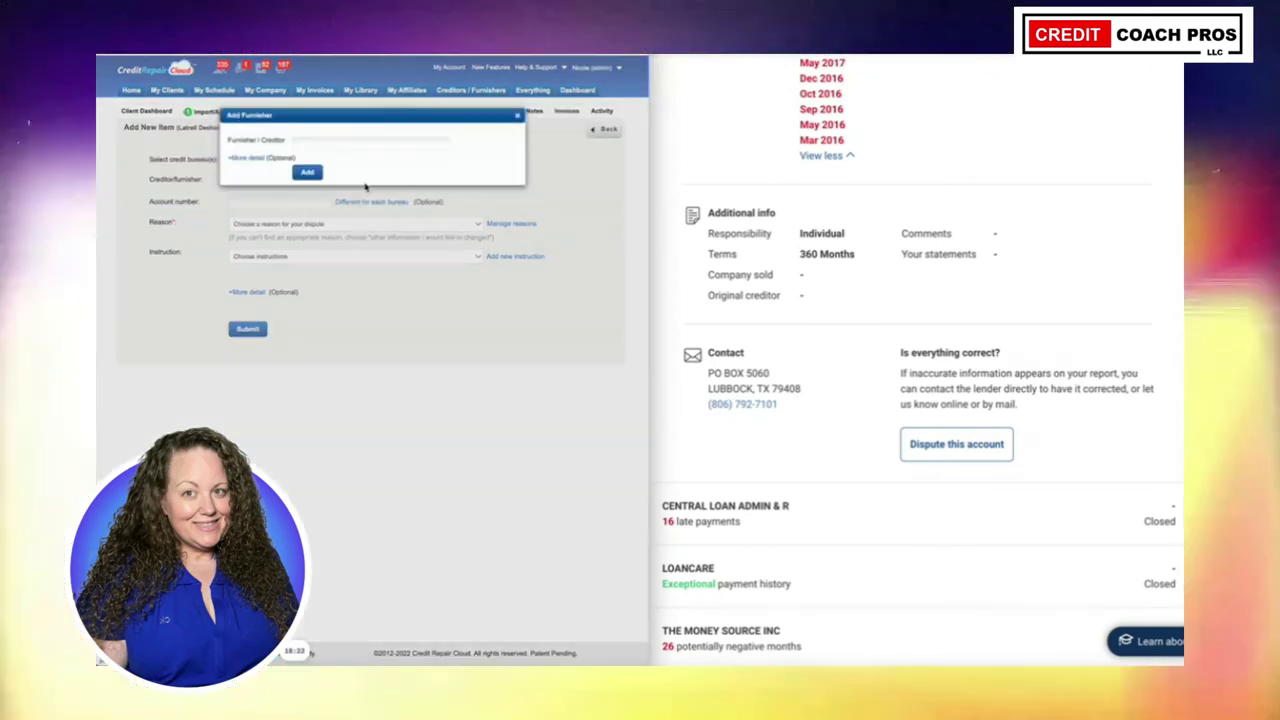
type("CITY BANK")
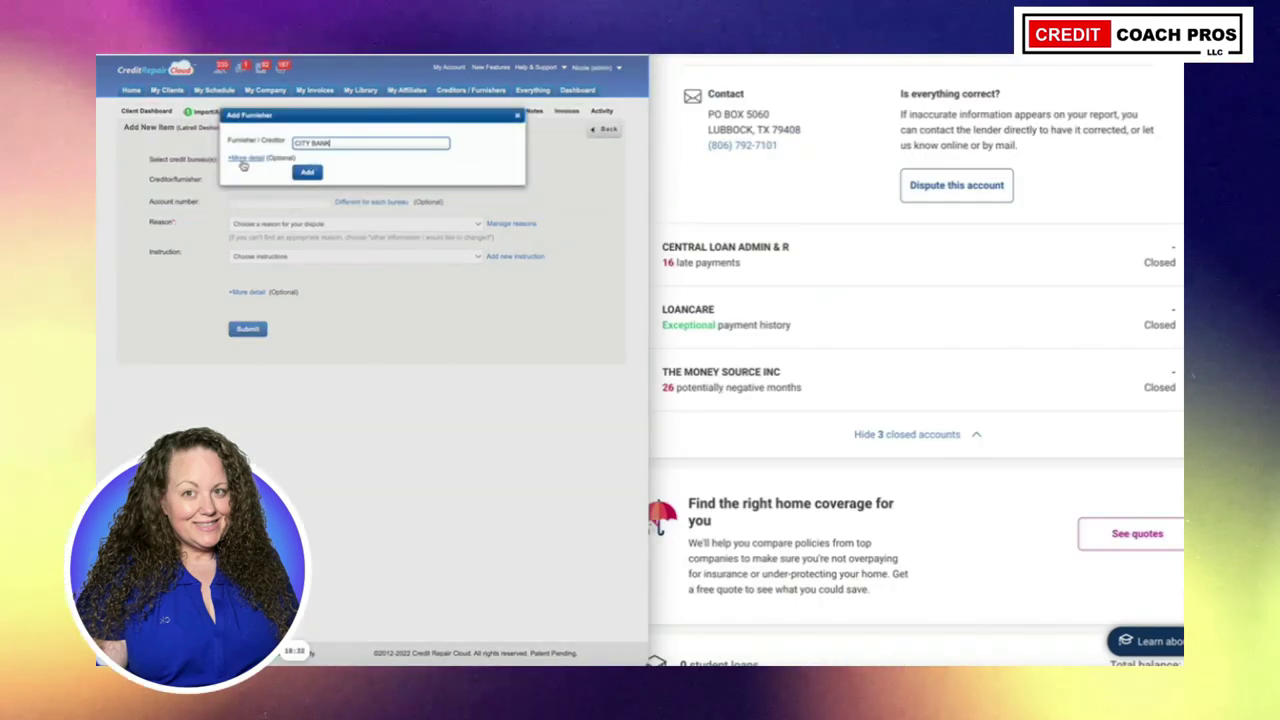
left_click(244, 159)
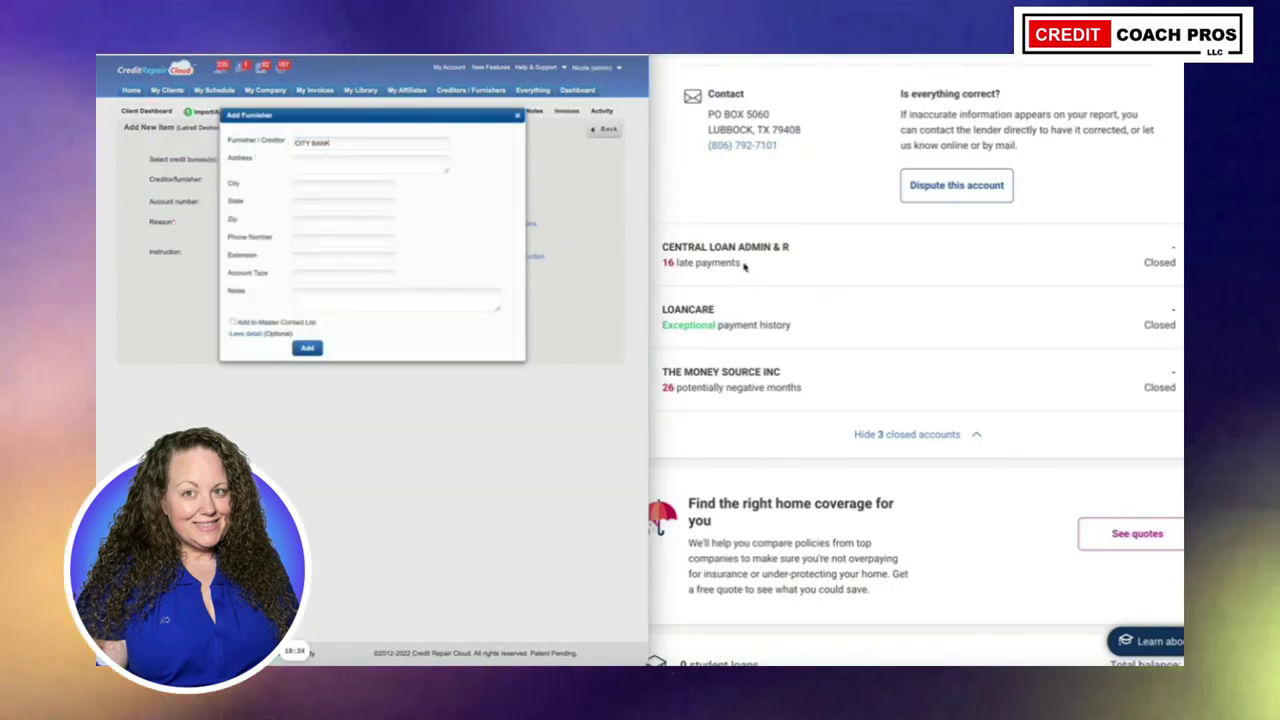
scroll(744, 266, "up", 3)
left_click(800, 214)
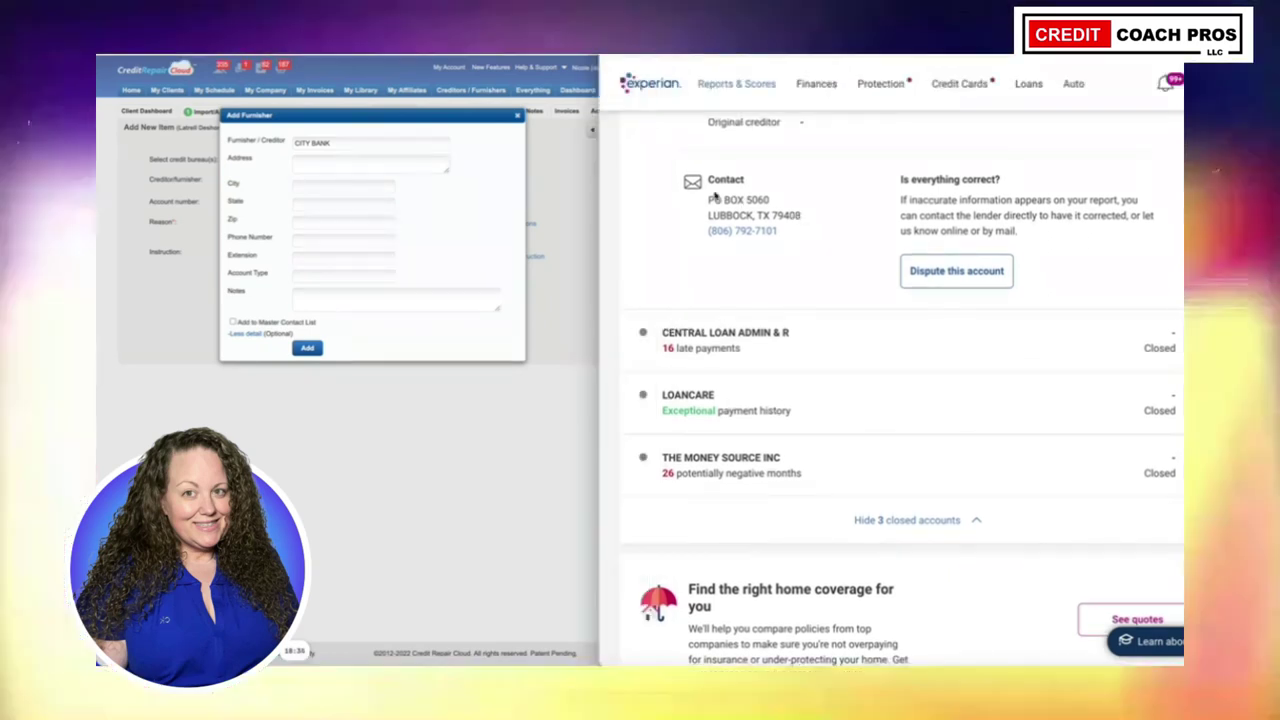
left_click_drag(805, 215, 708, 197)
key("ctrl+c")
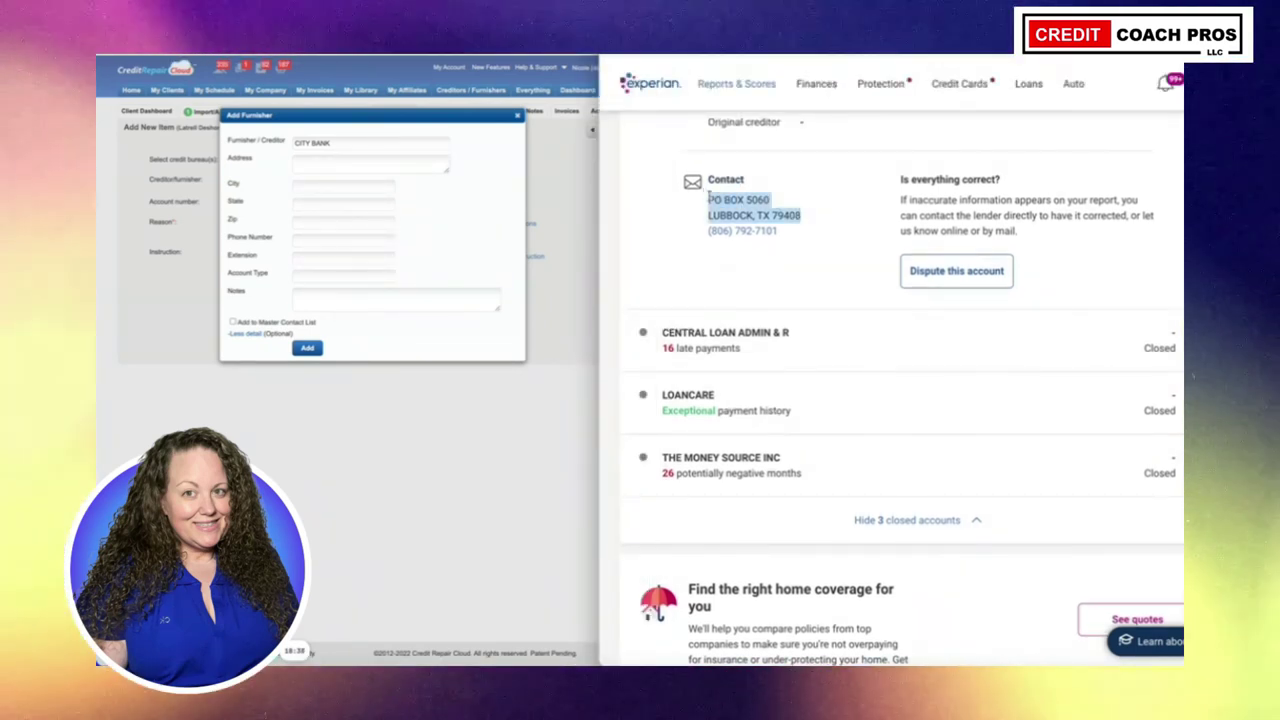
left_click(352, 163)
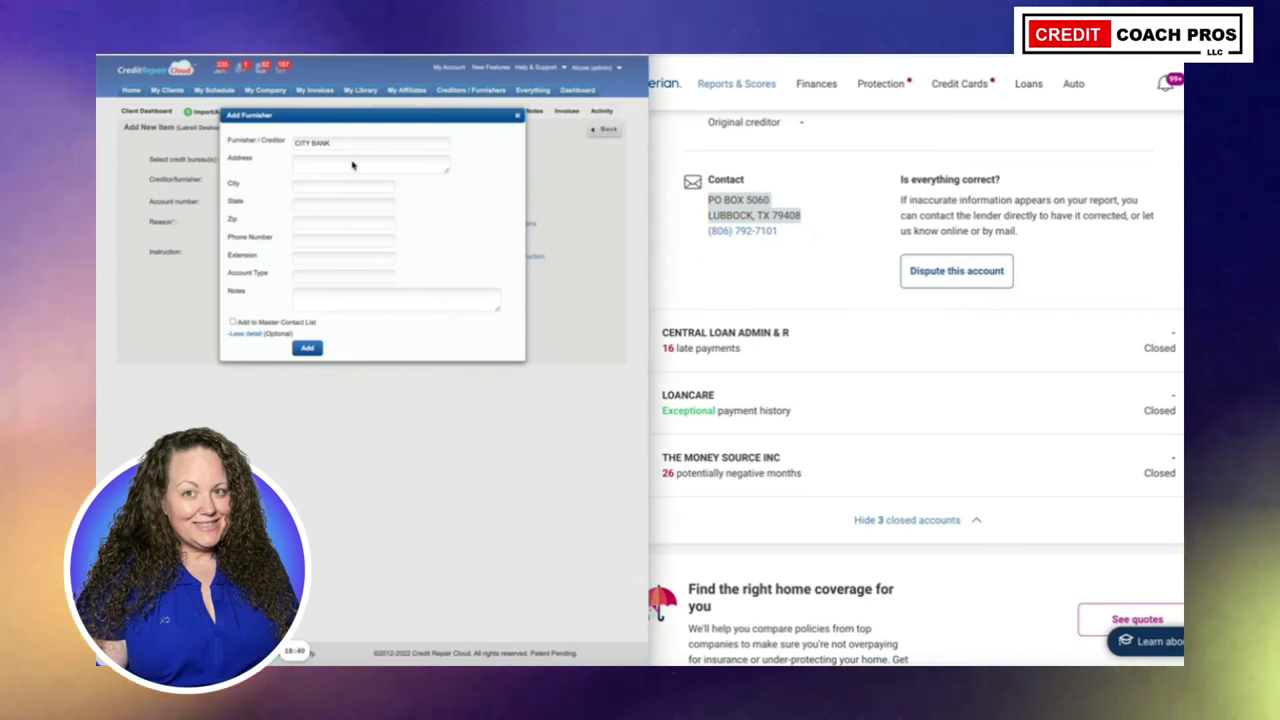
left_click(352, 163)
key("ctrl+v")
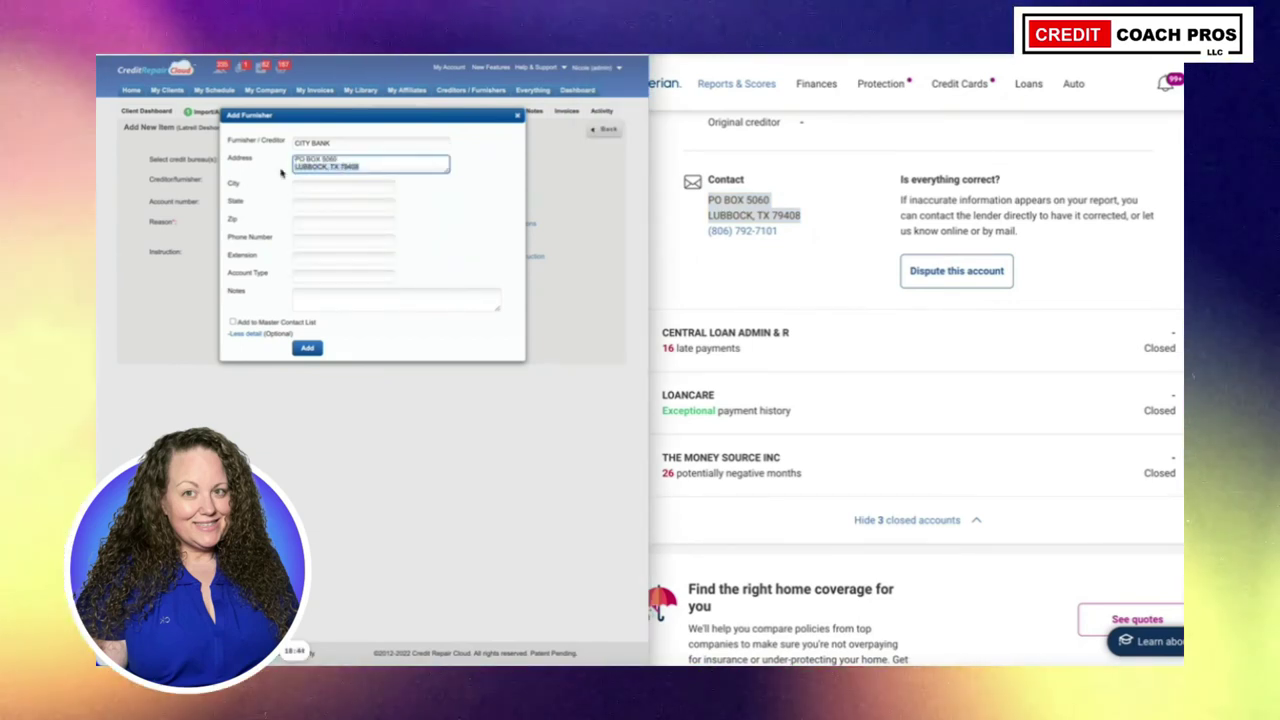
Fill in the furnisher's city Lubbock, state TX and zip 79408.
left_click(308, 183)
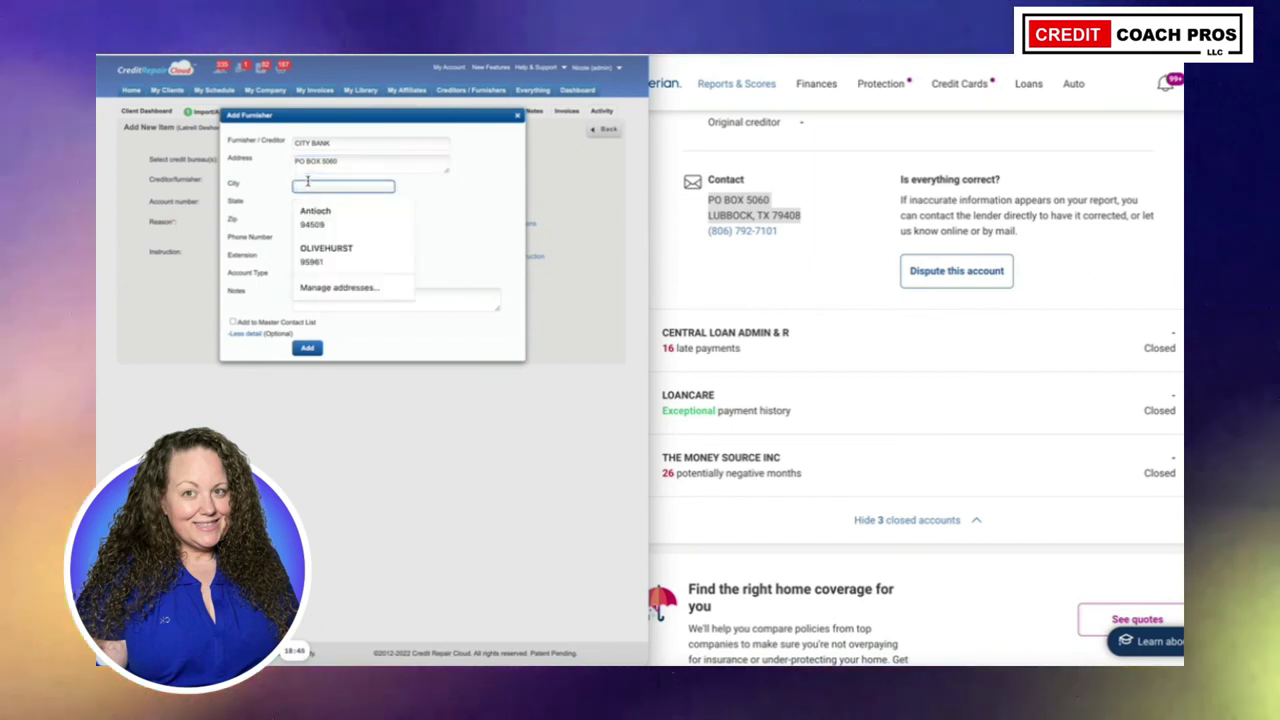
type("LUBBOCK, TX 79408")
left_click_drag(366, 186, 331, 186)
key("ctrl+c")
key("BackSpace")
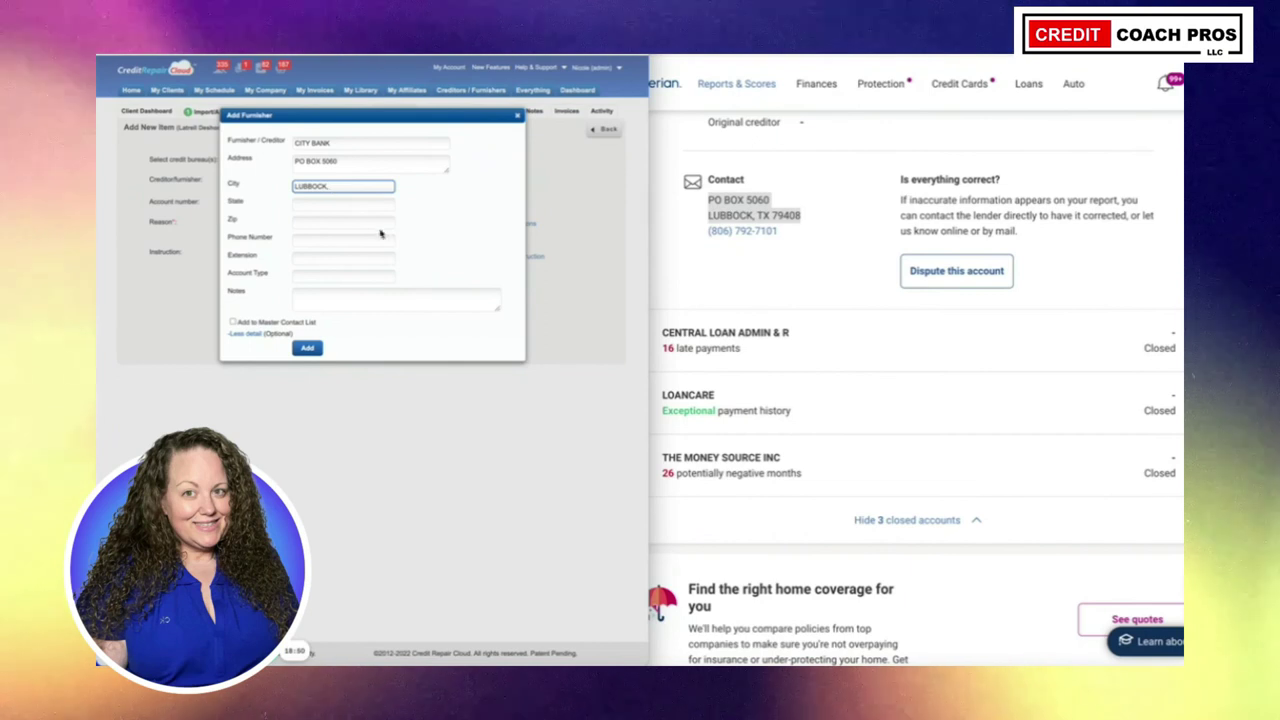
left_click(331, 202)
key("ctrl+v")
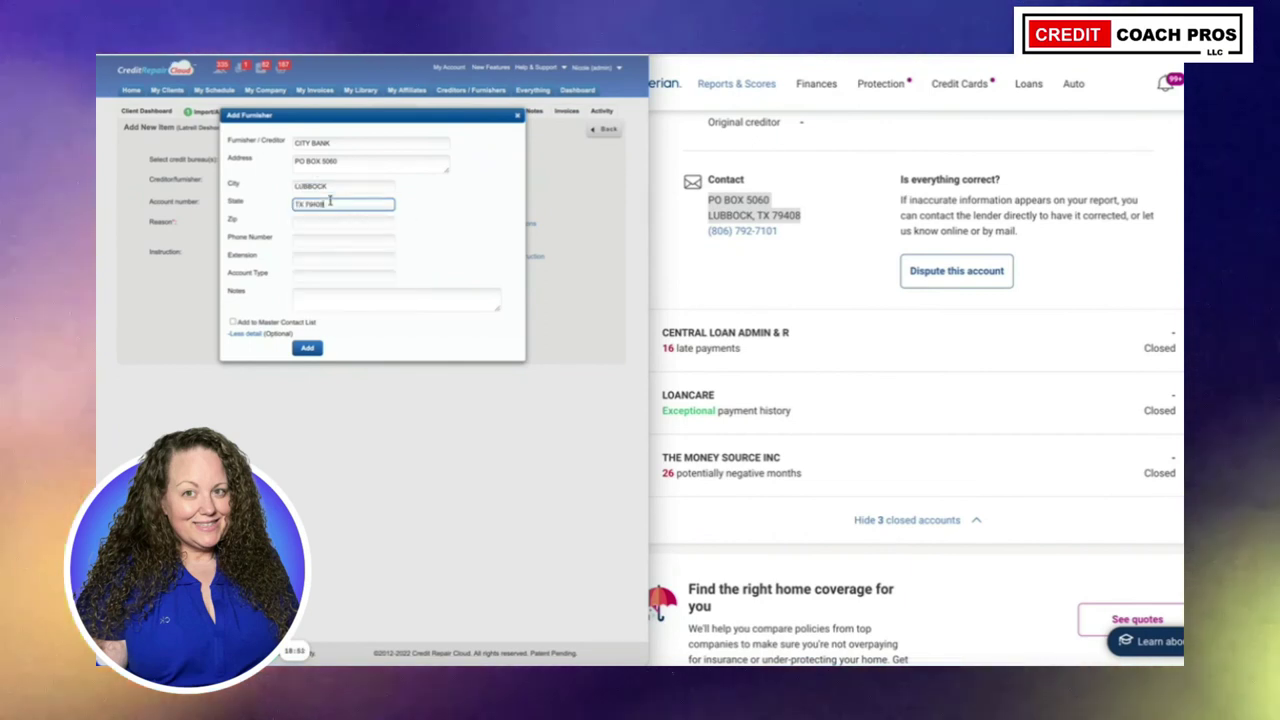
key("BackSpace")
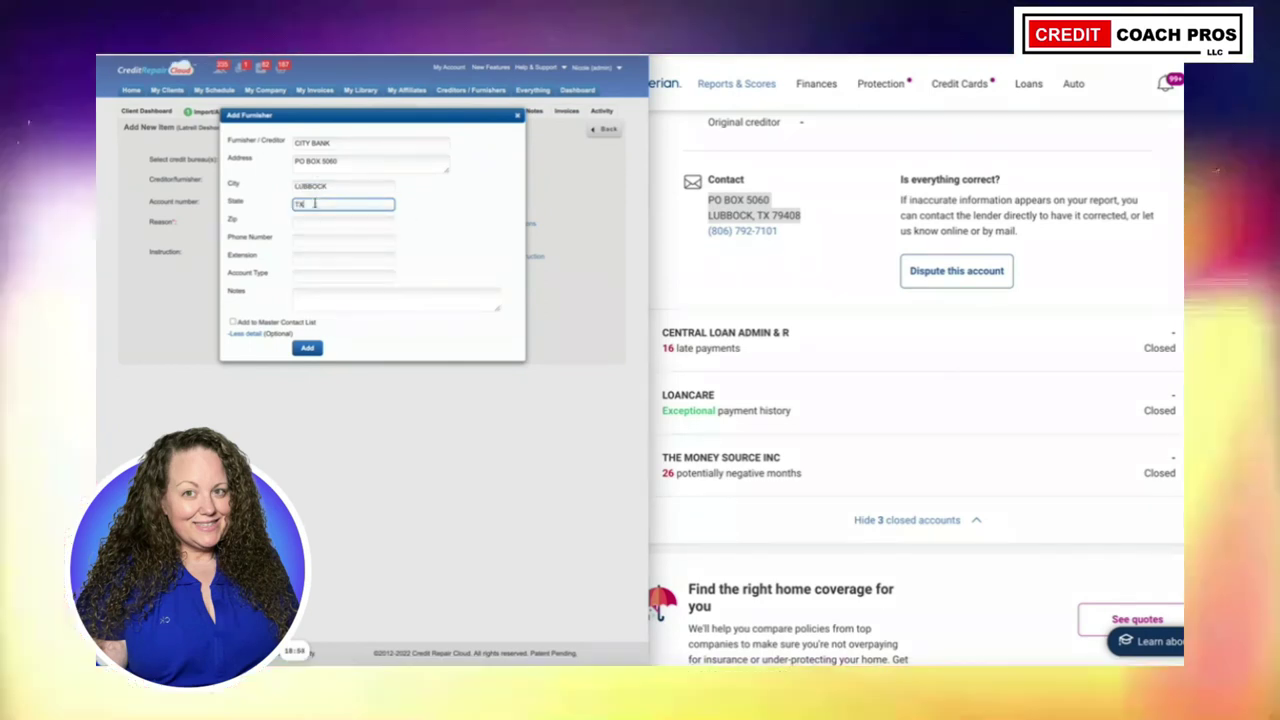
left_click(311, 220)
type("79408")
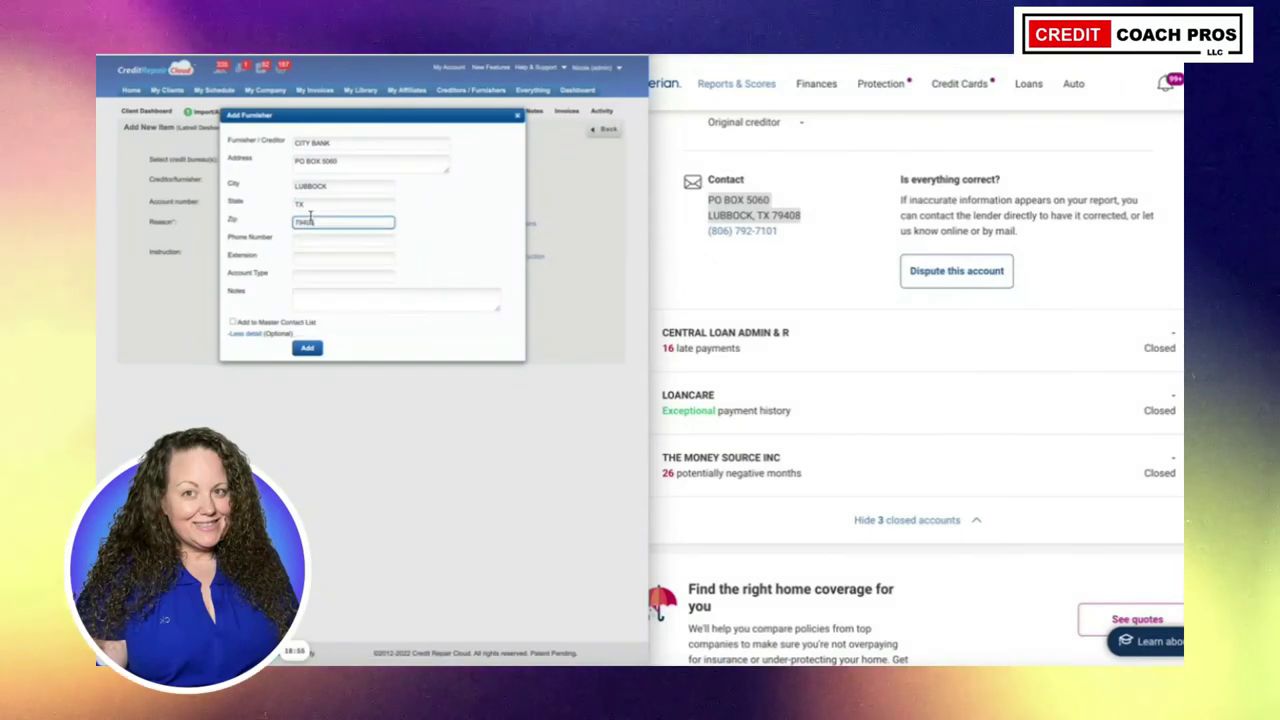
left_click(773, 228)
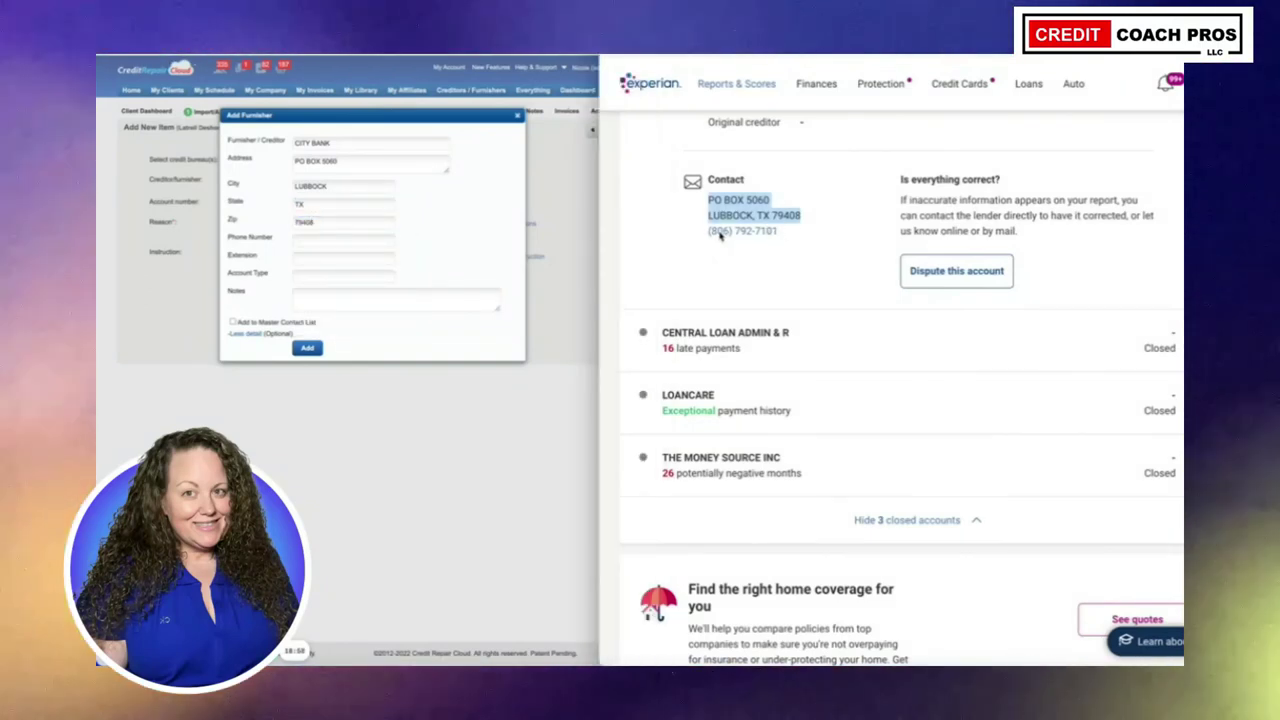
left_click_drag(778, 231, 708, 230)
key("ctrl+c")
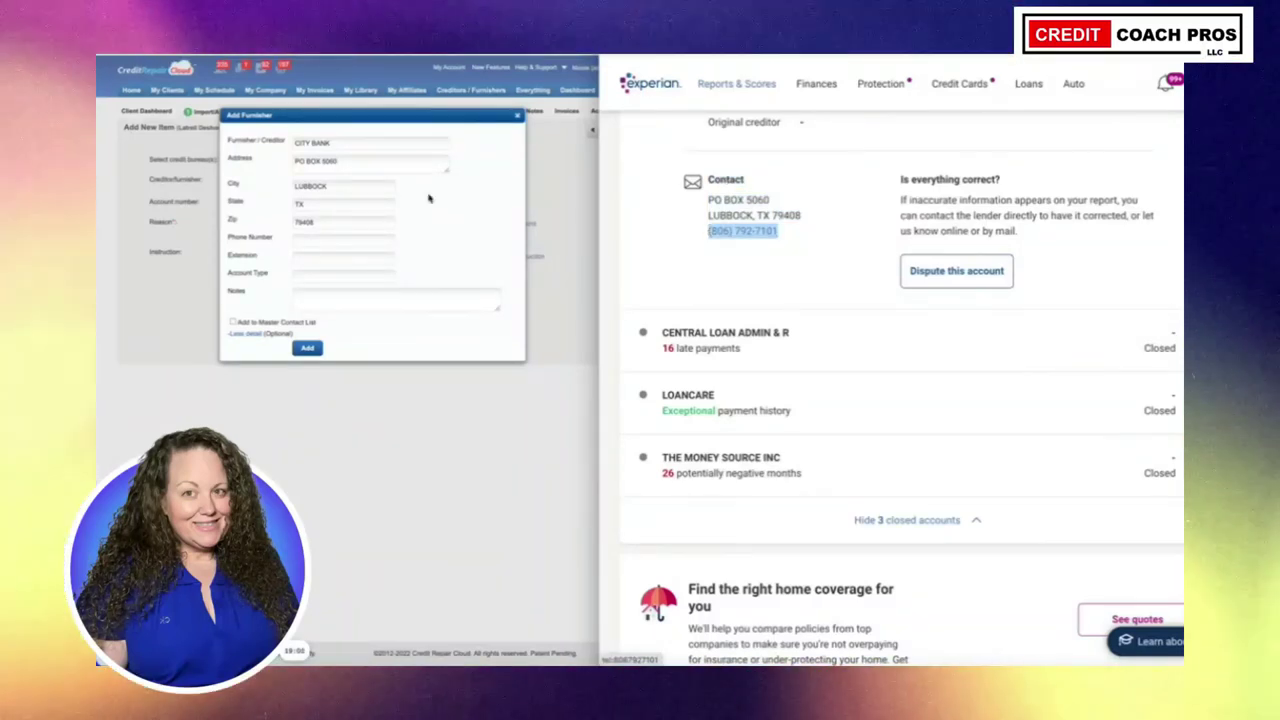
left_click(305, 240)
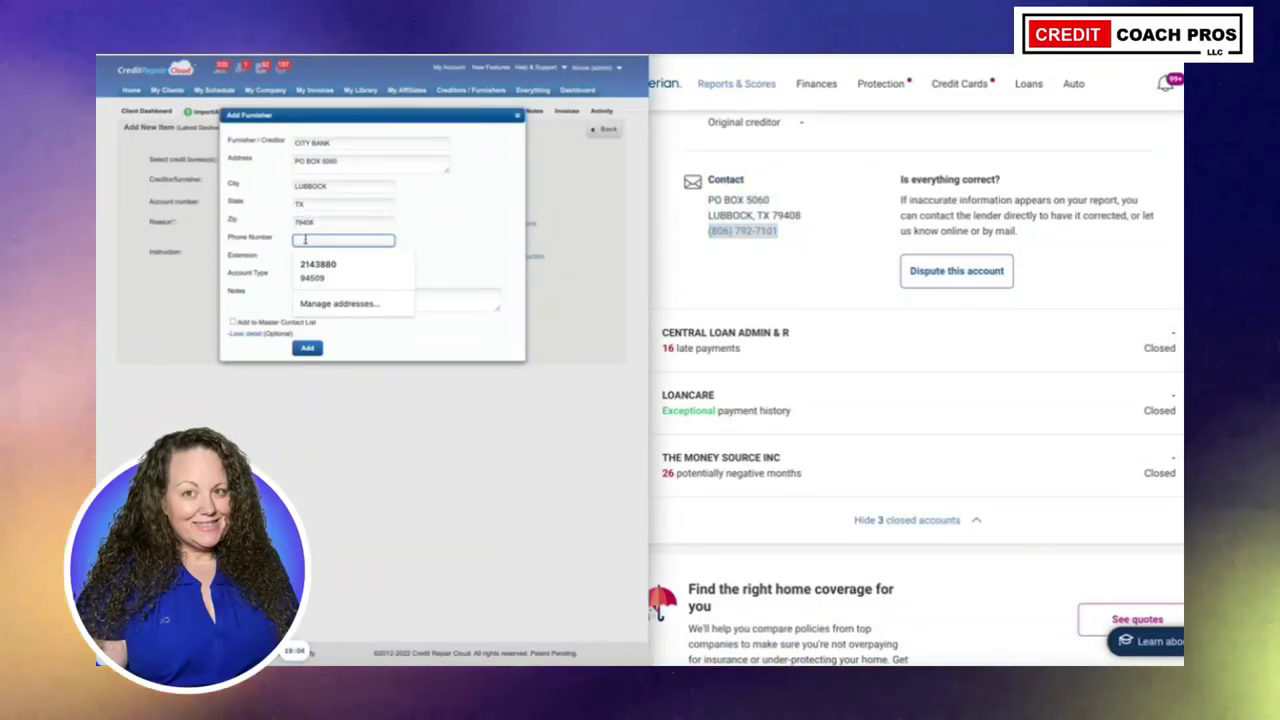
key("ctrl+v")
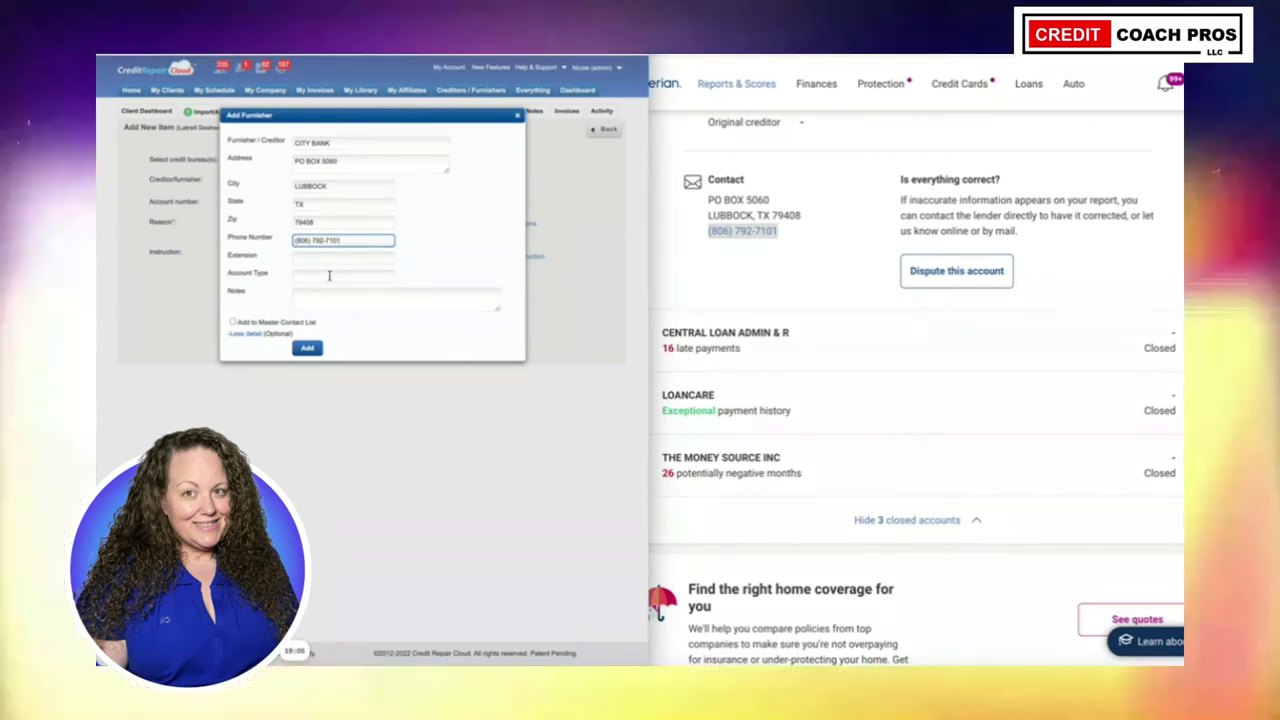
left_click(329, 275)
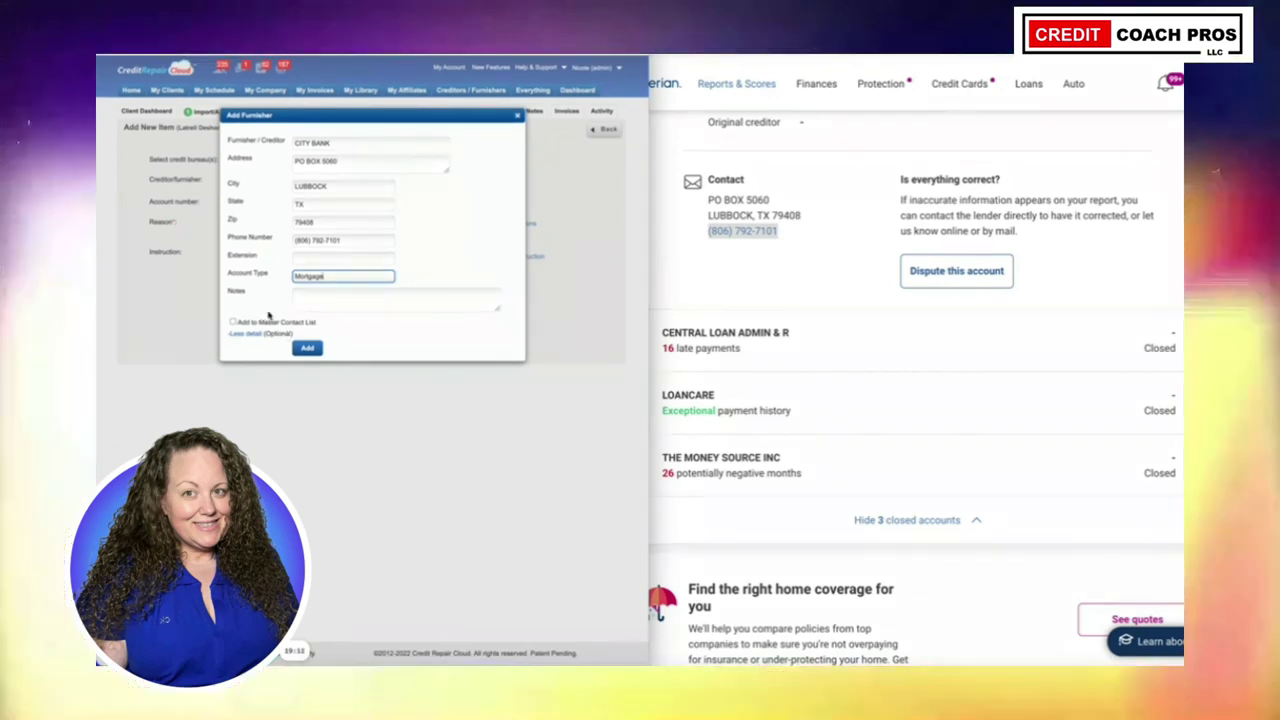
left_click(232, 322)
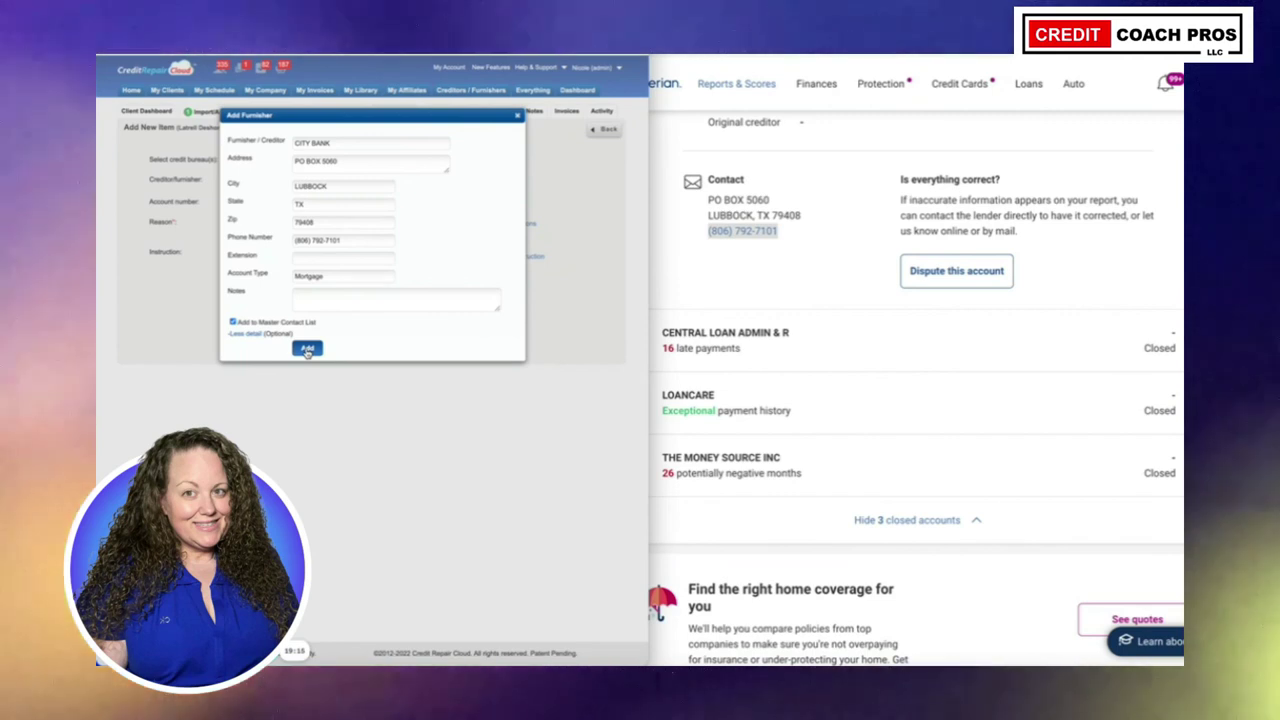
left_click(307, 349)
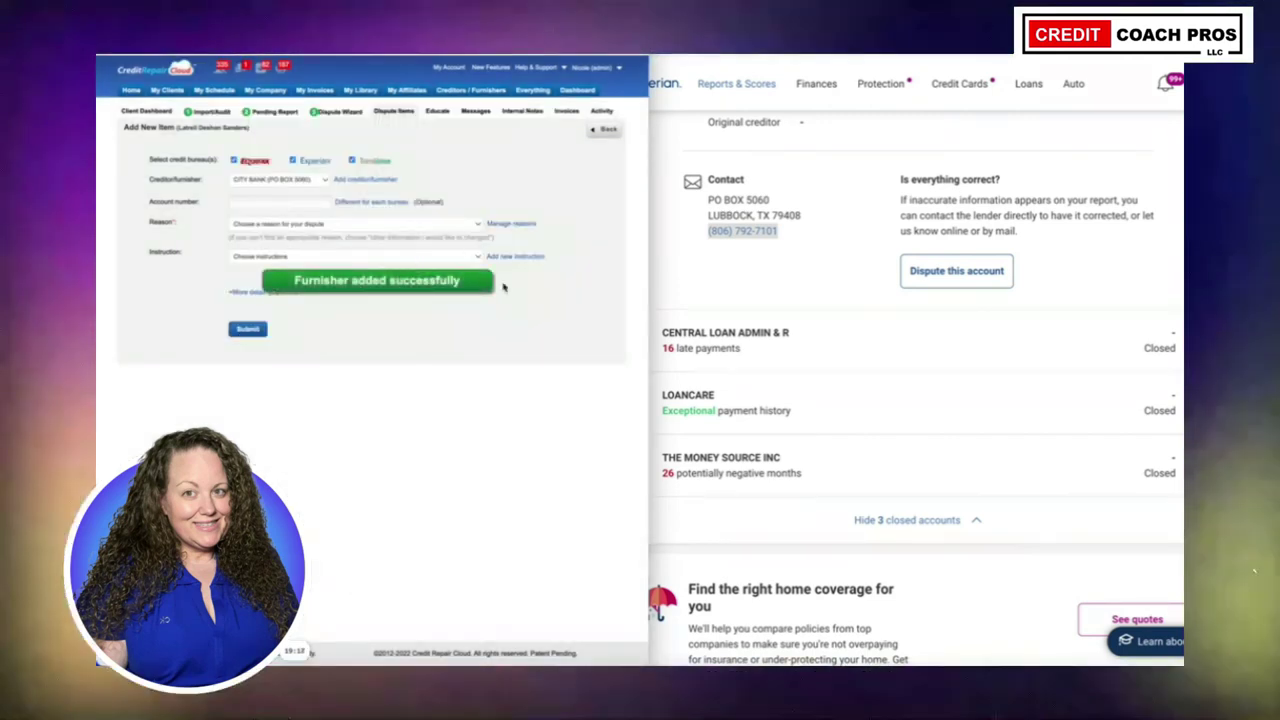
Return to the top of the City Bank item and open the Reason list.
scroll(725, 268, "up", 10)
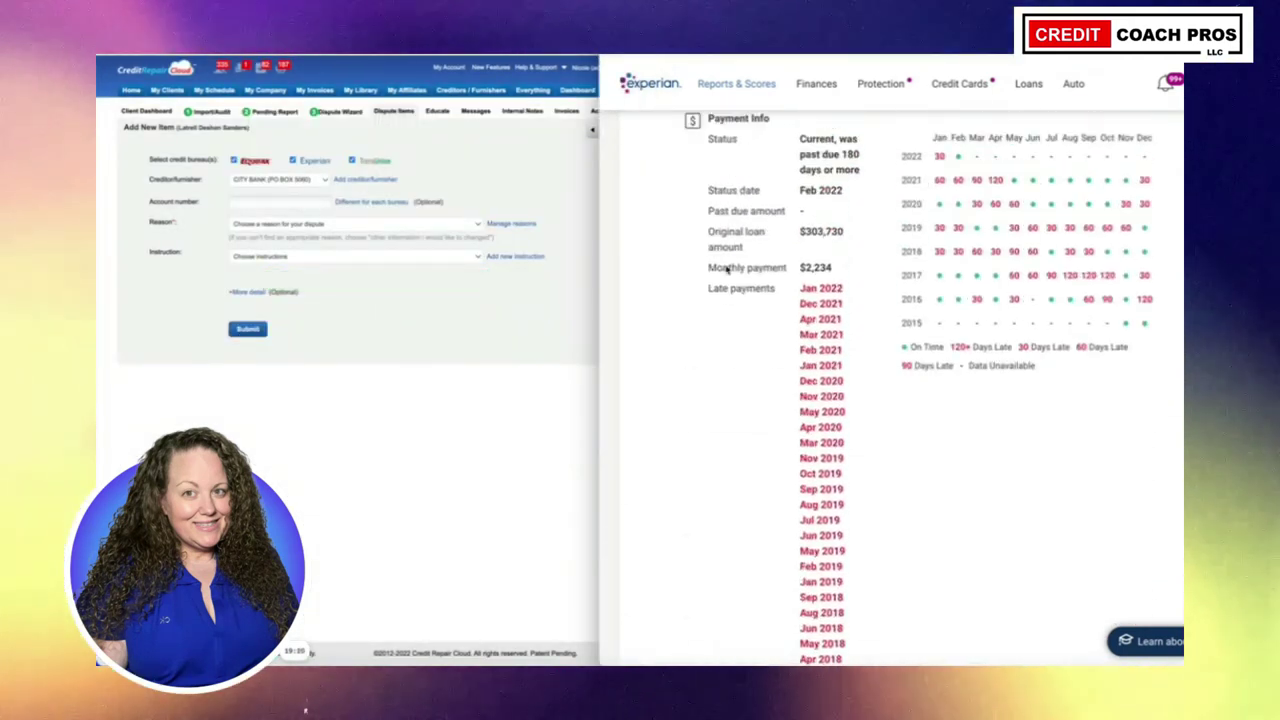
scroll(725, 268, "up", 5)
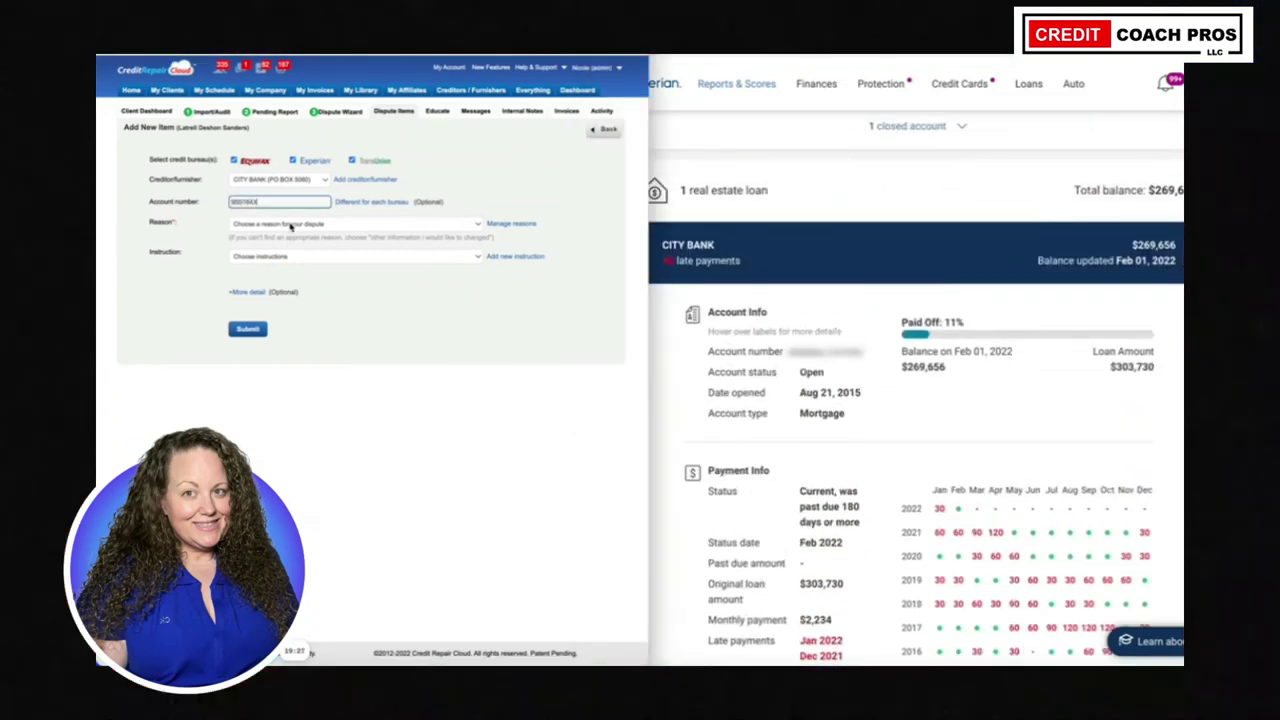
left_click(290, 225)
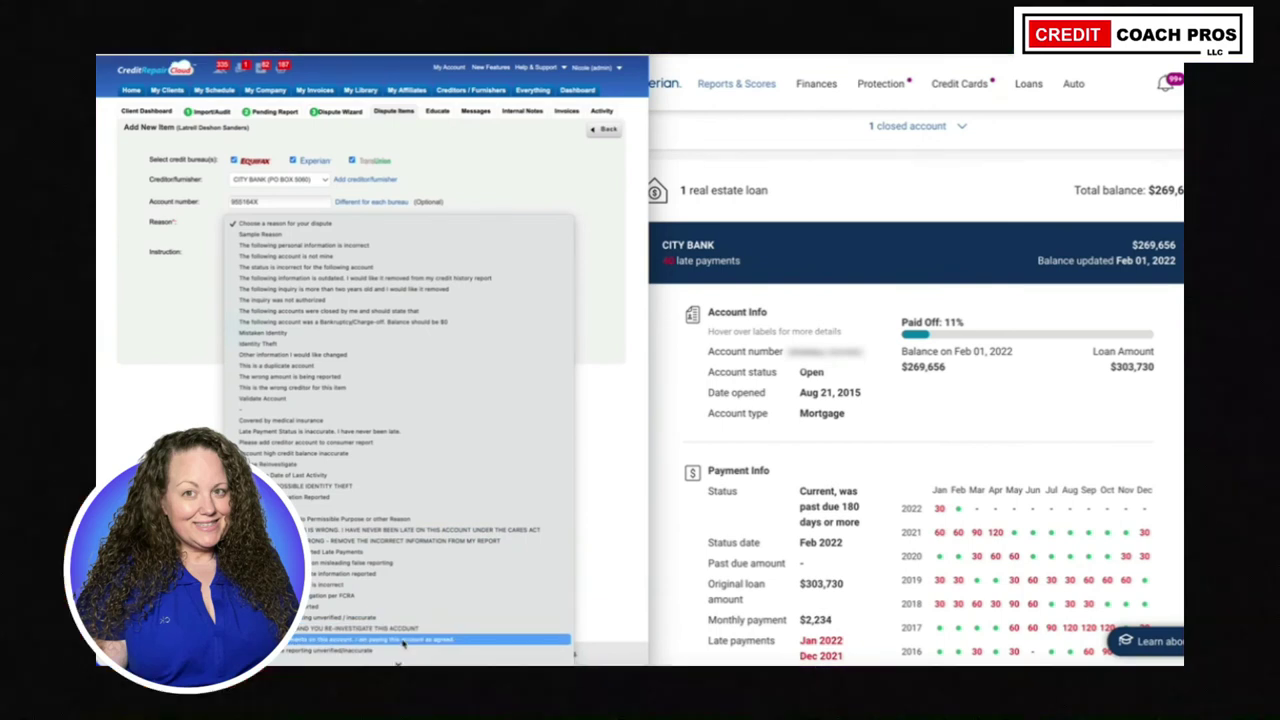
Choose reason 'Late Payment Status is inaccurate. I have never been late.', leaving preset instructions unselected.
scroll(400, 646, "down", 5)
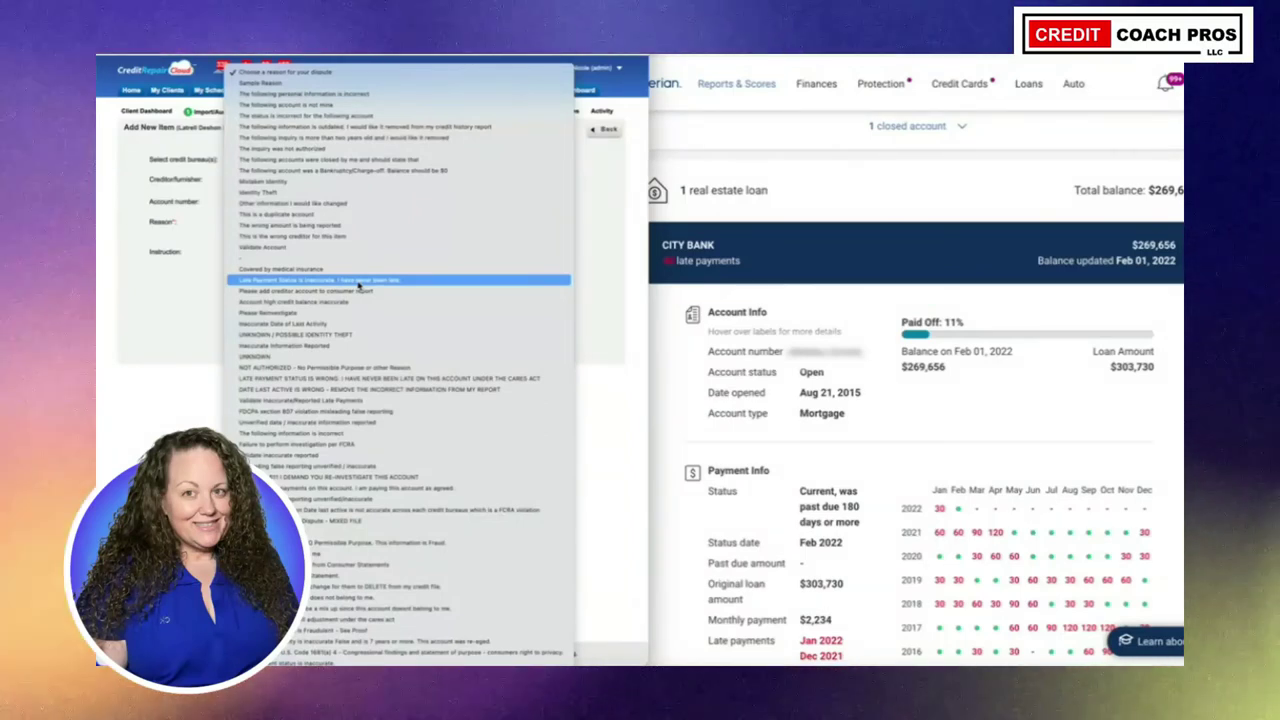
left_click(358, 281)
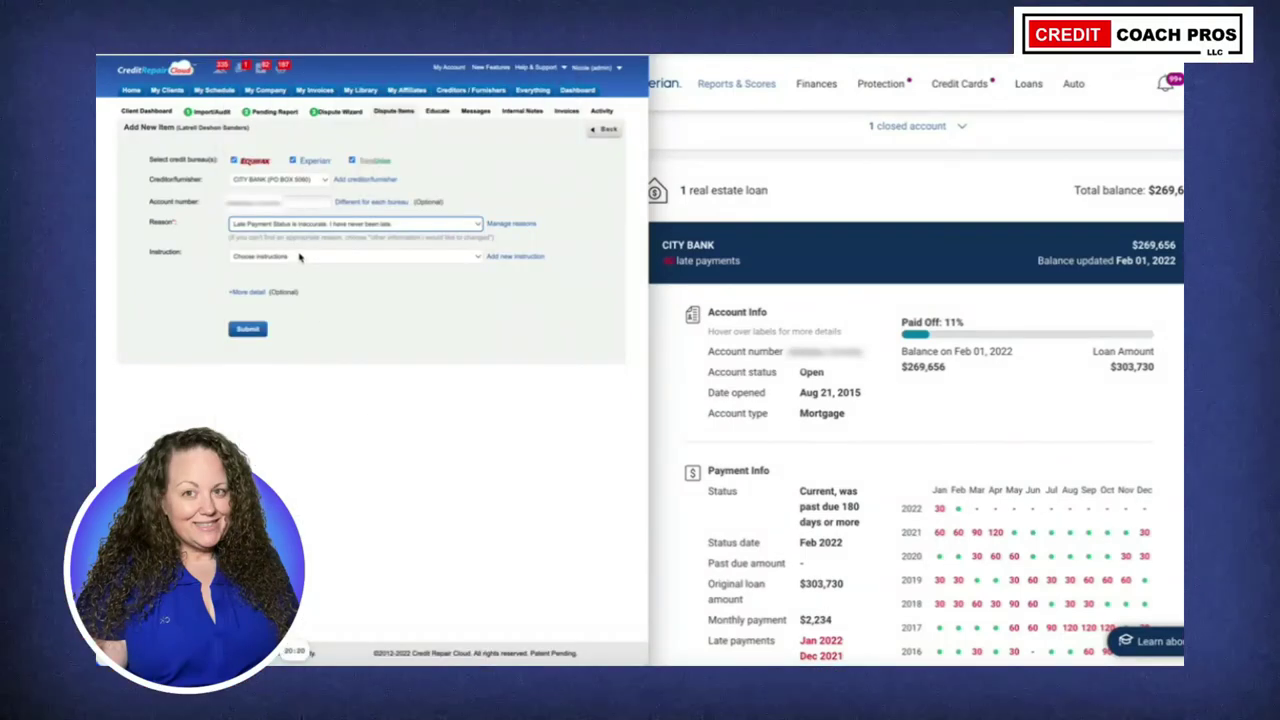
left_click(298, 257)
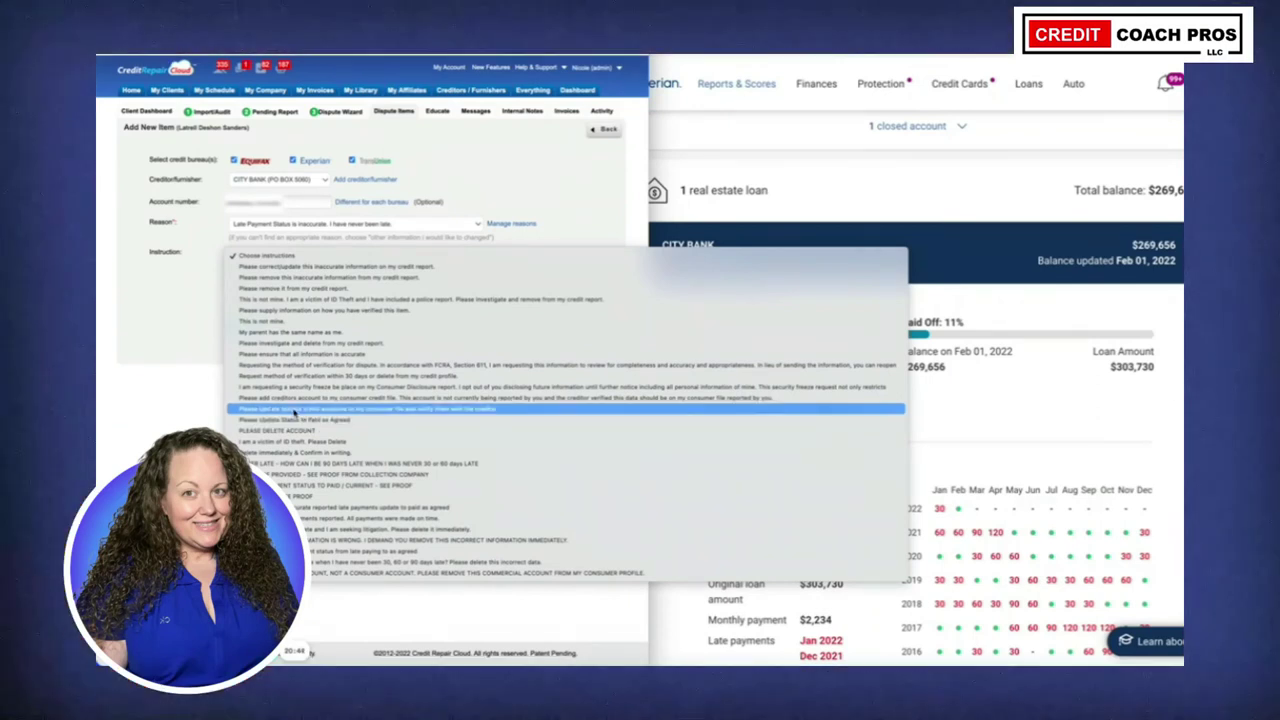
left_click(176, 370)
Write the custom instruction 'Please update payment status to paid as agreed.'.
left_click(518, 258)
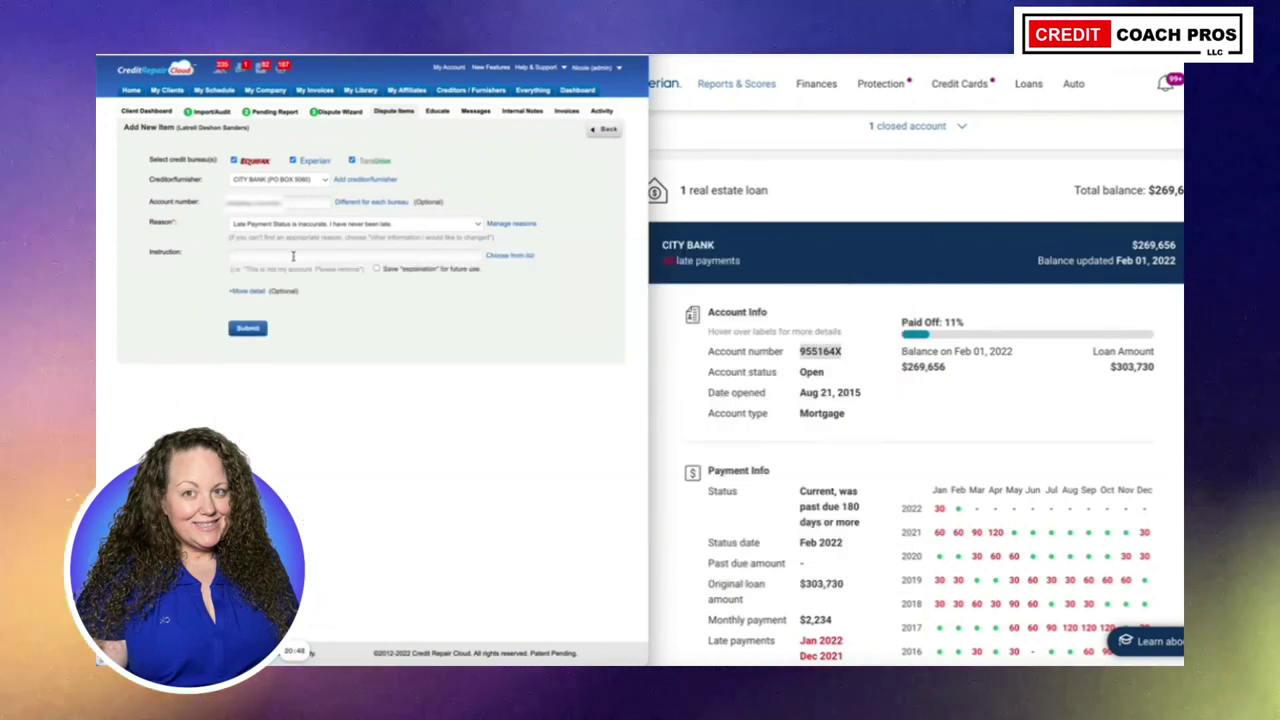
left_click(290, 256)
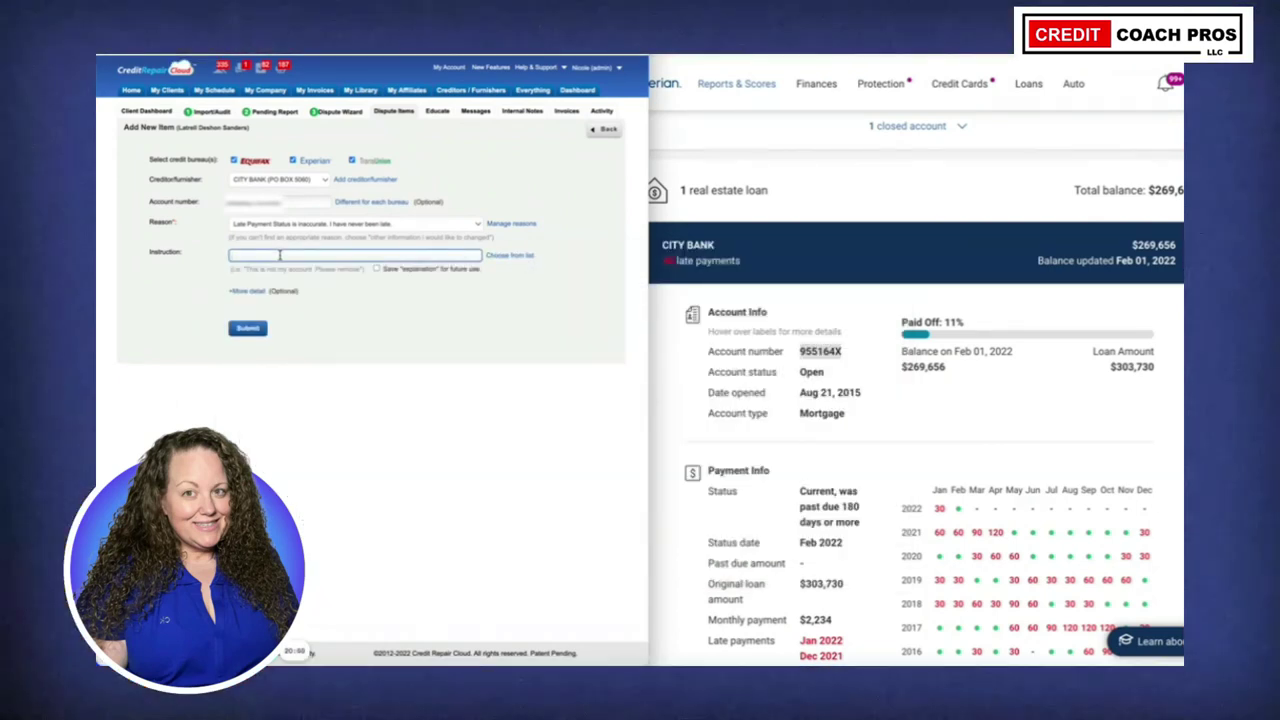
type("Please")
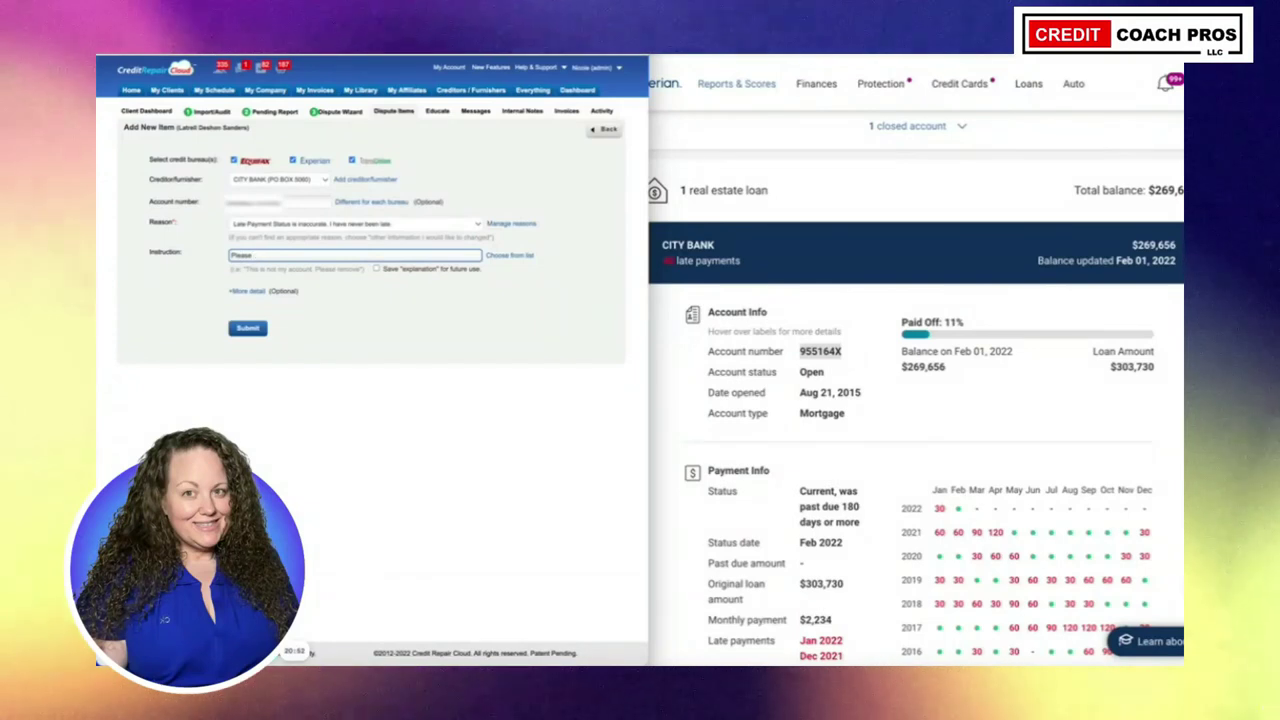
type(" dpdate")
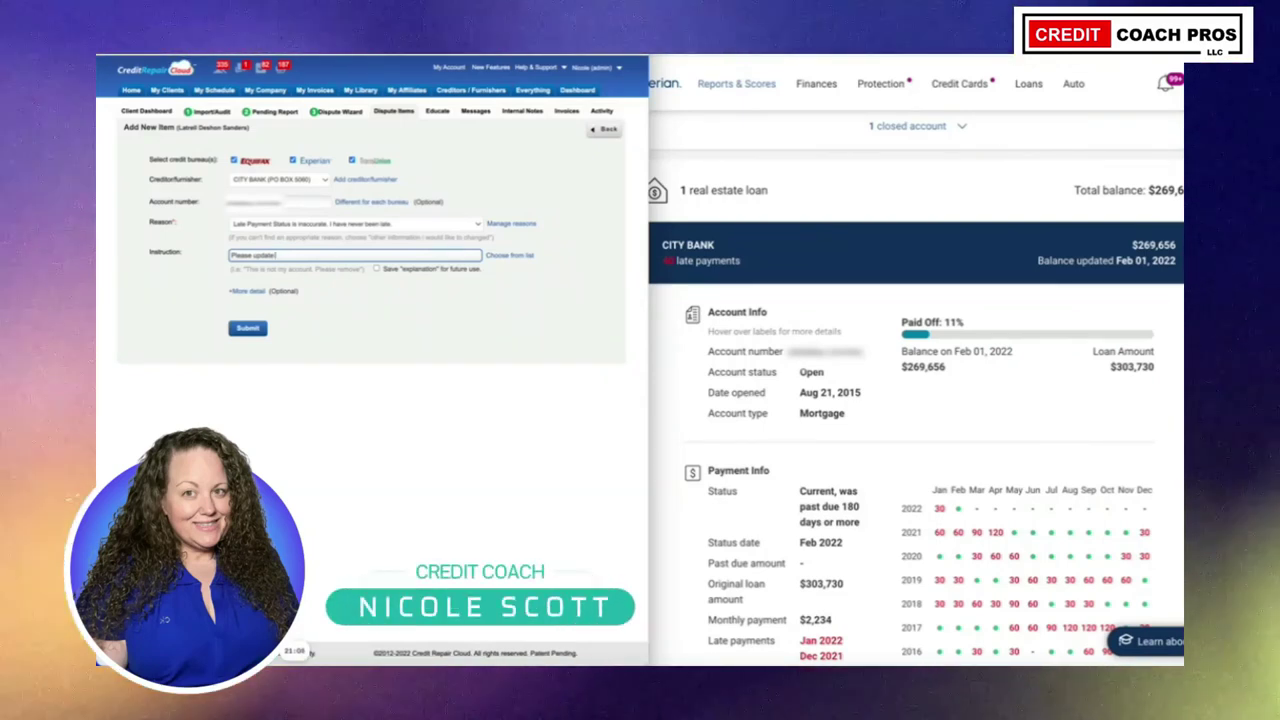
type("payment")
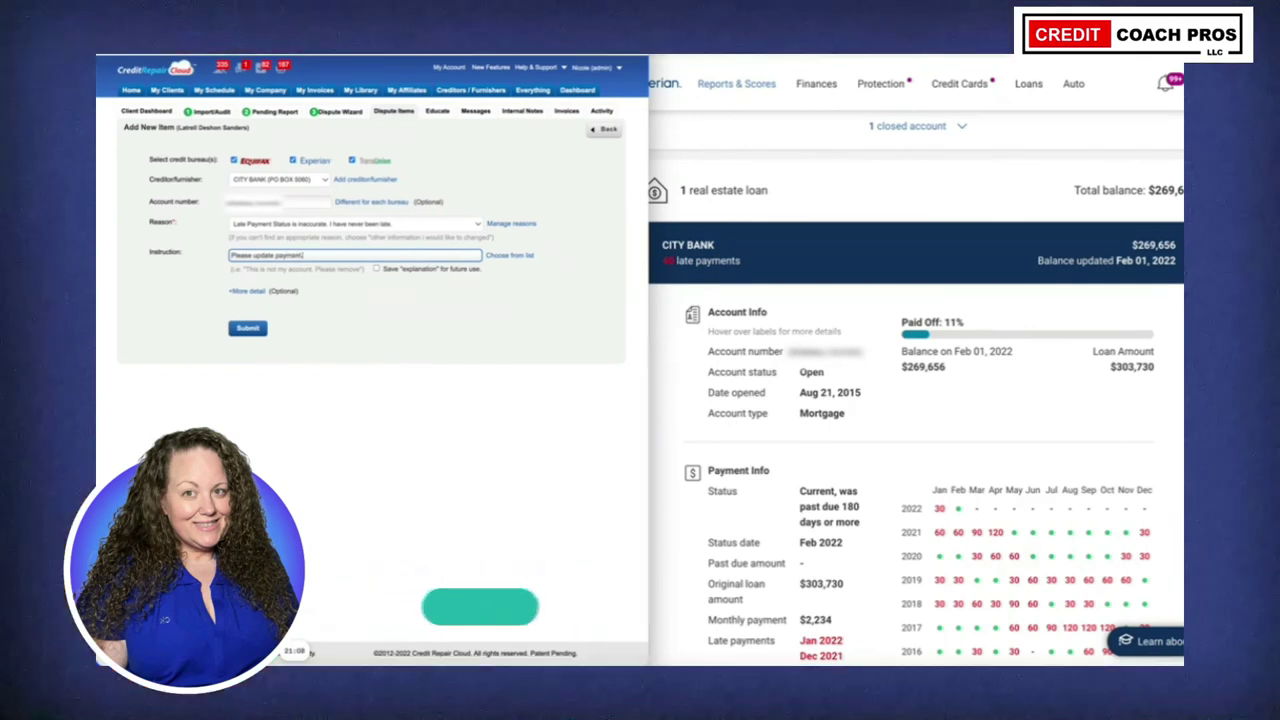
type(" status.")
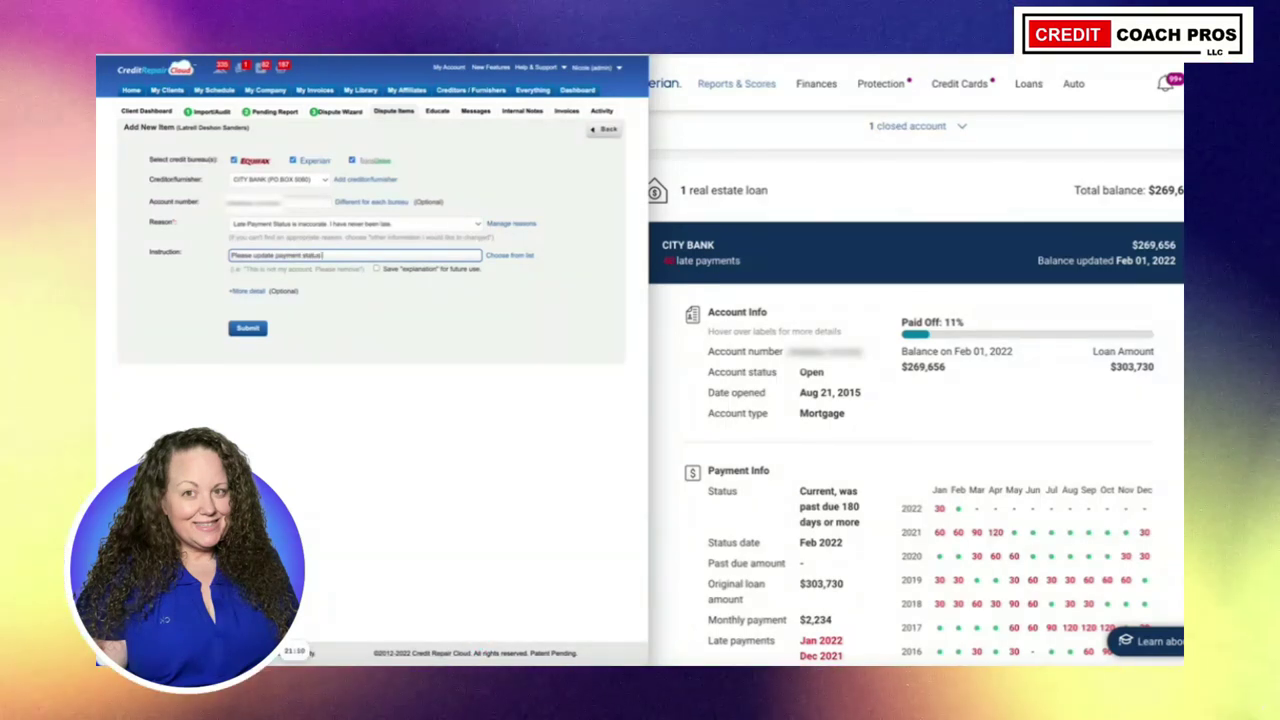
key("BackSpace")
type(" to paid a")
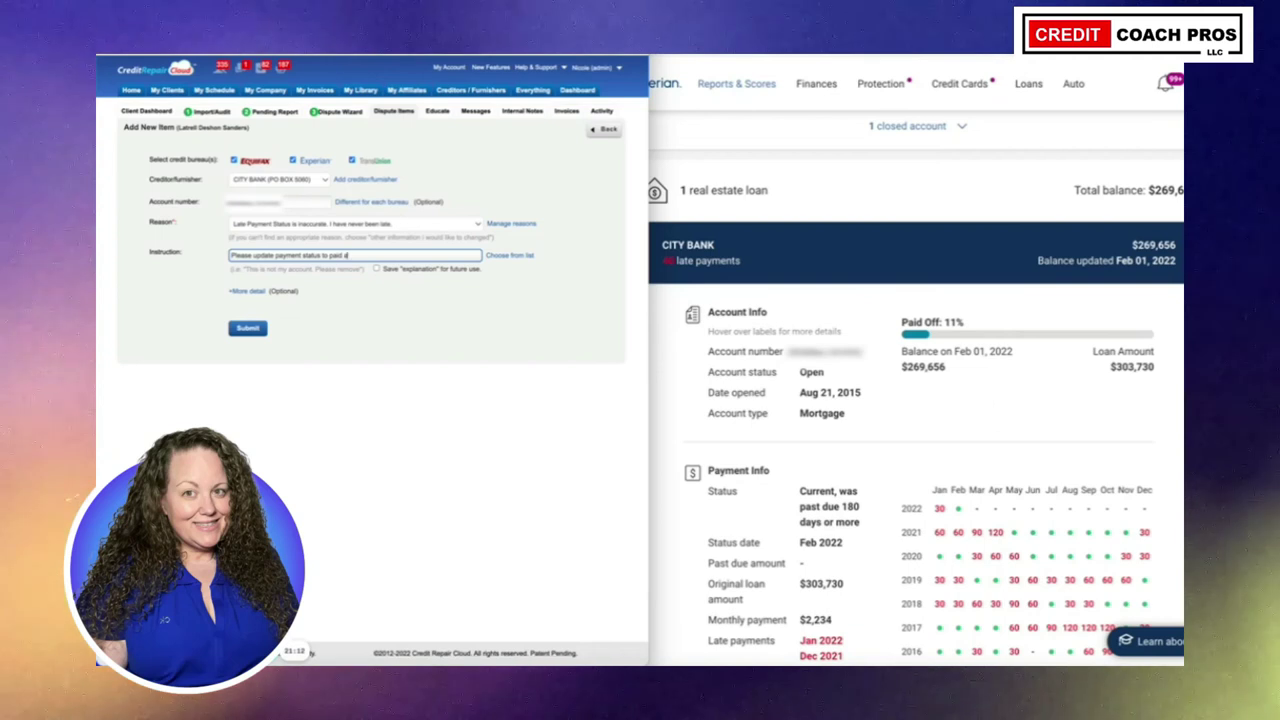
type("s agreed")
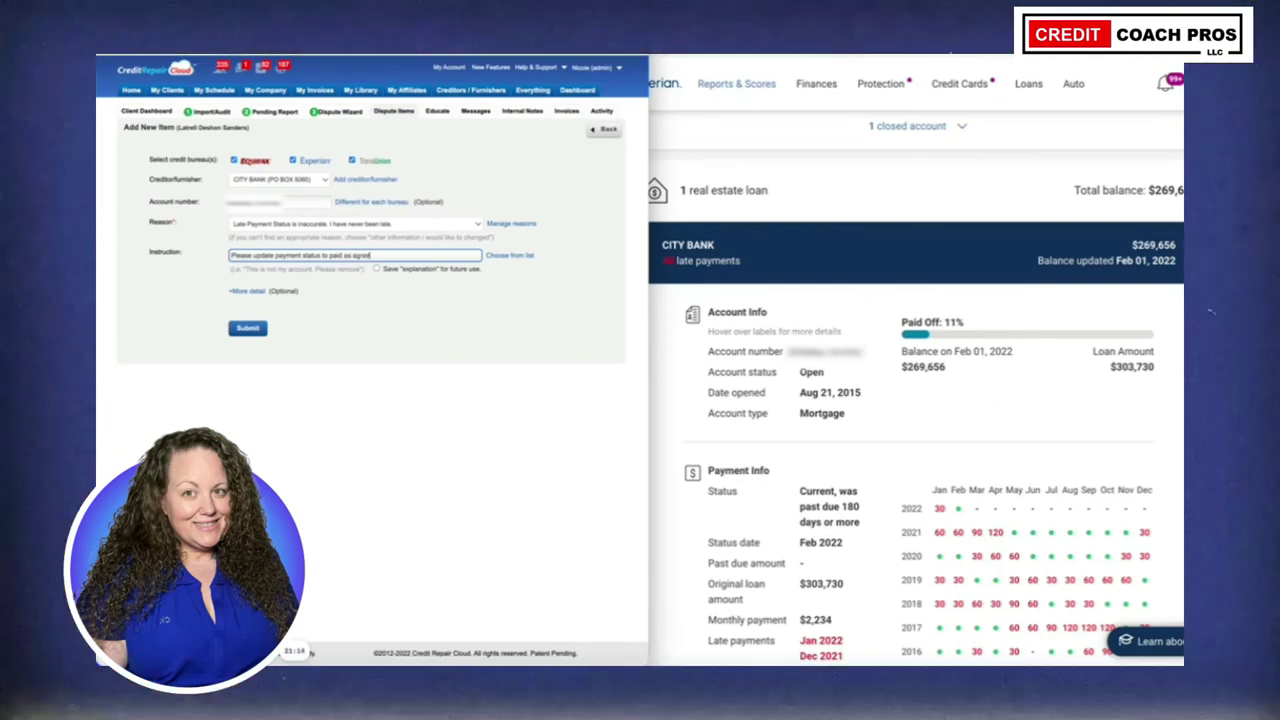
type(".")
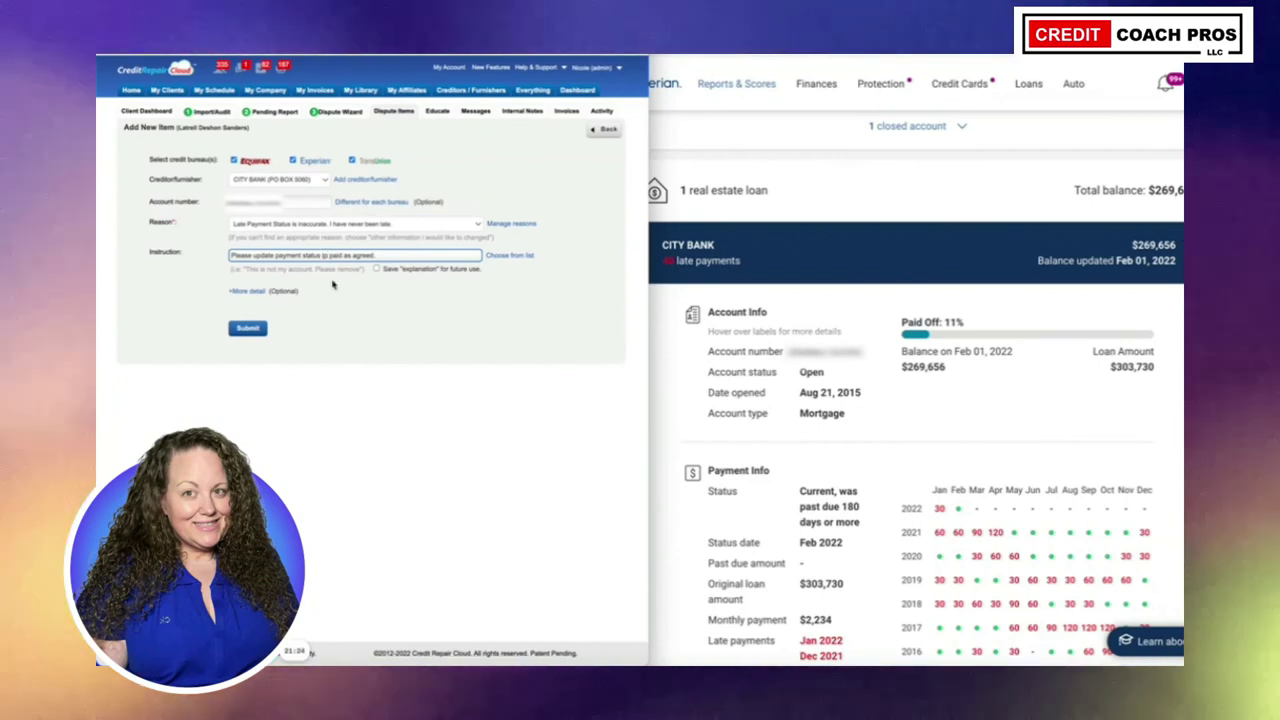
type("from")
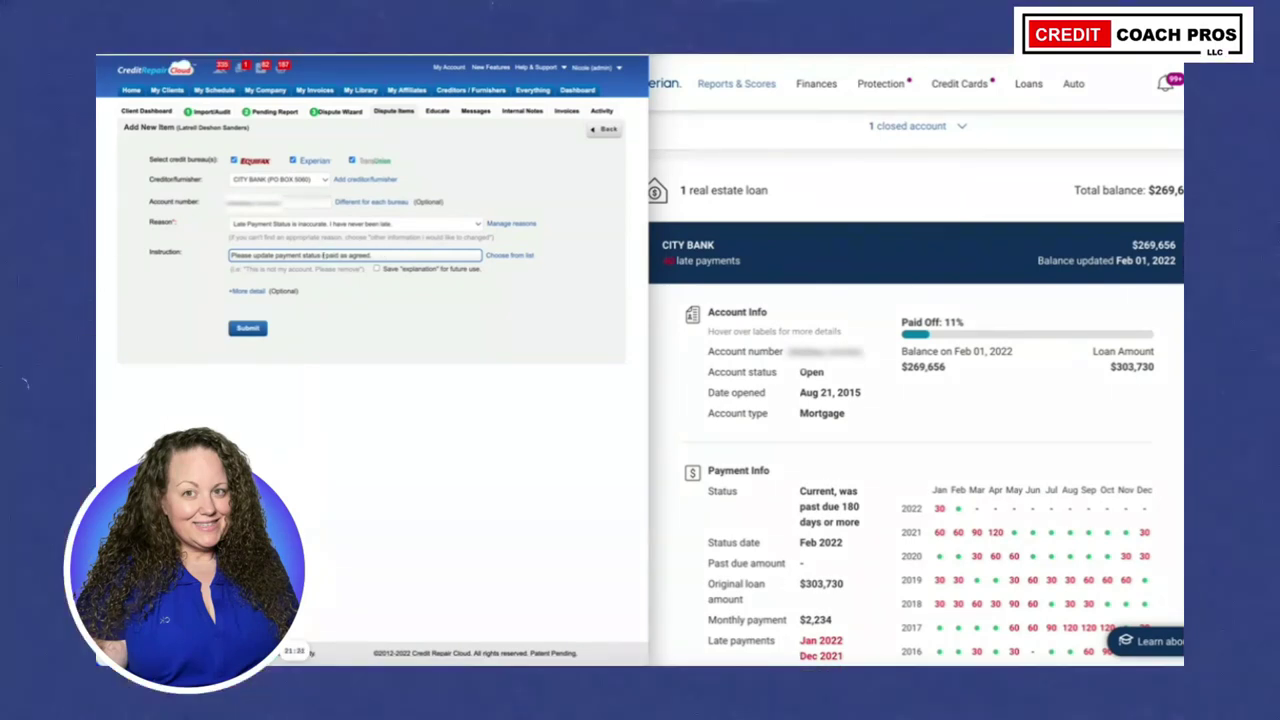
type("to")
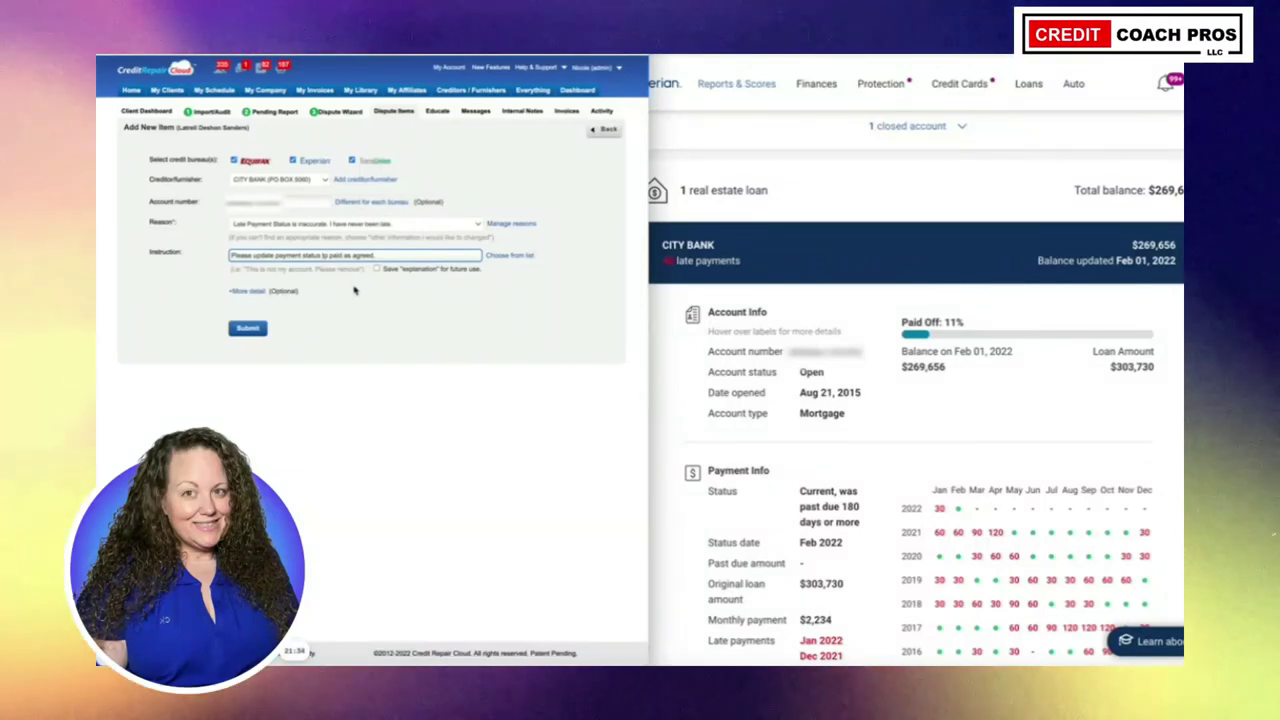
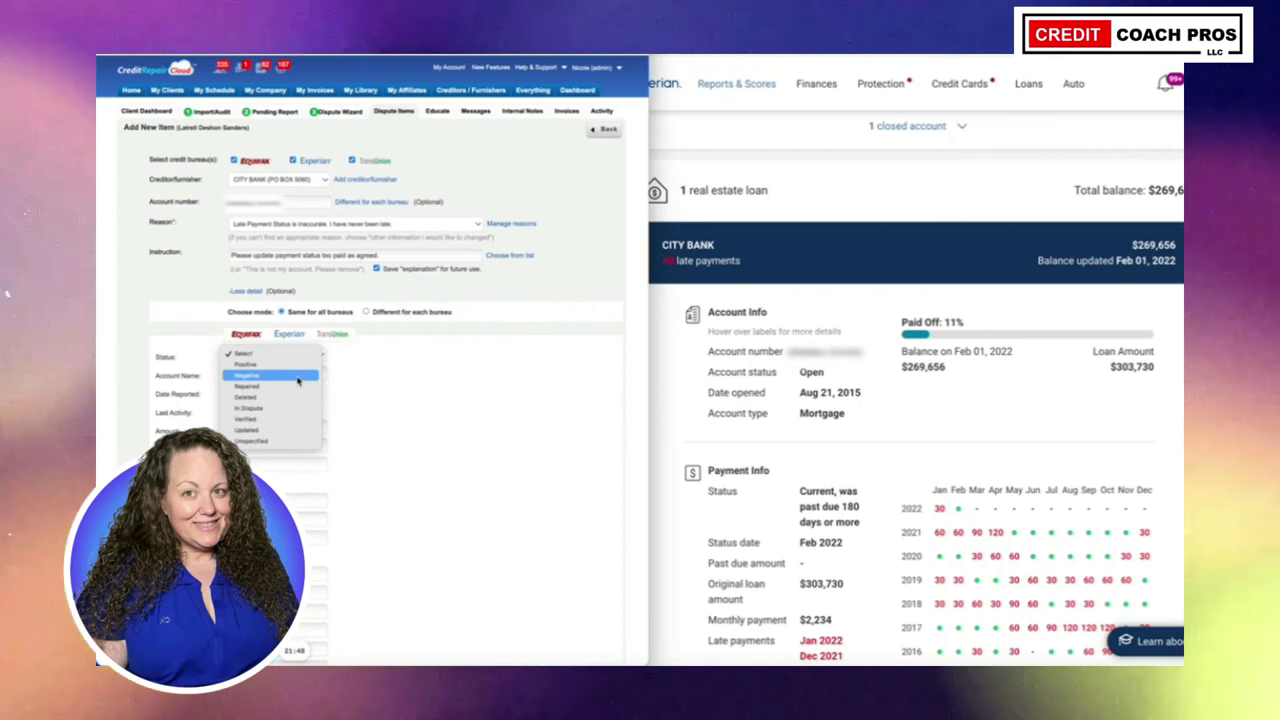
Select and copy the CITY BANK account's late-payment dates from the Experian report.
scroll(449, 389, "down", 3)
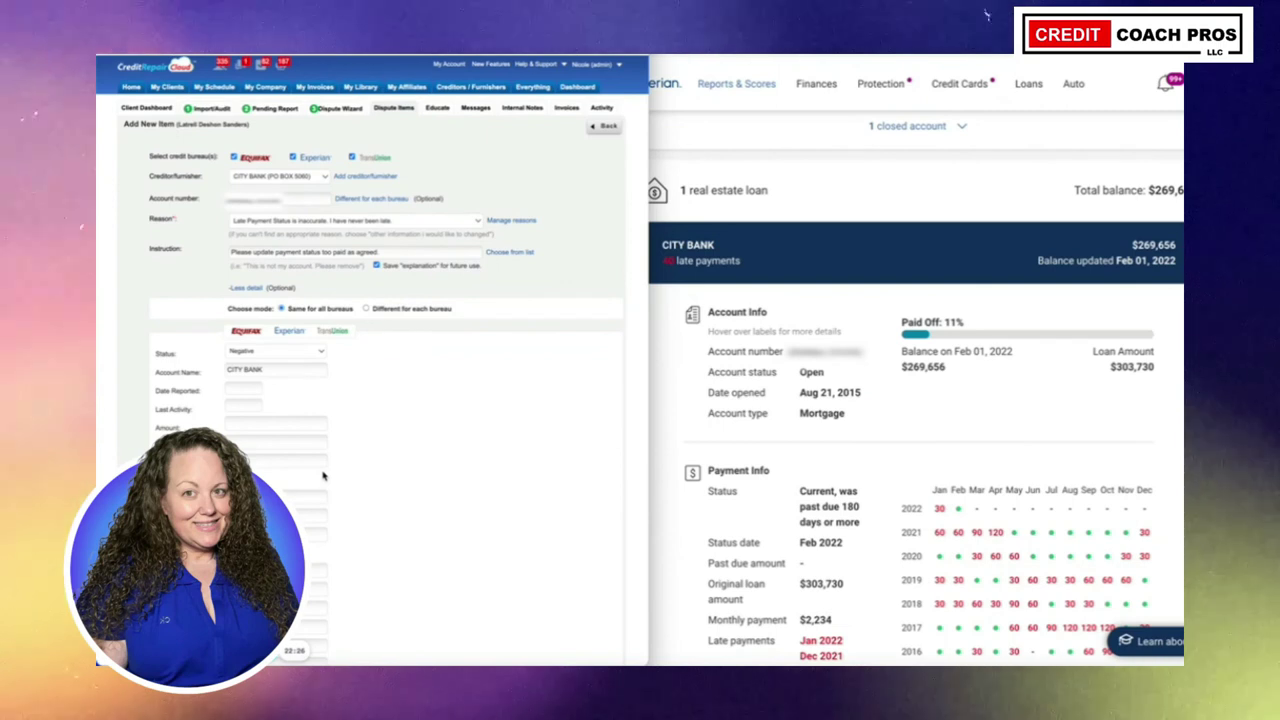
scroll(322, 476, "down", 4)
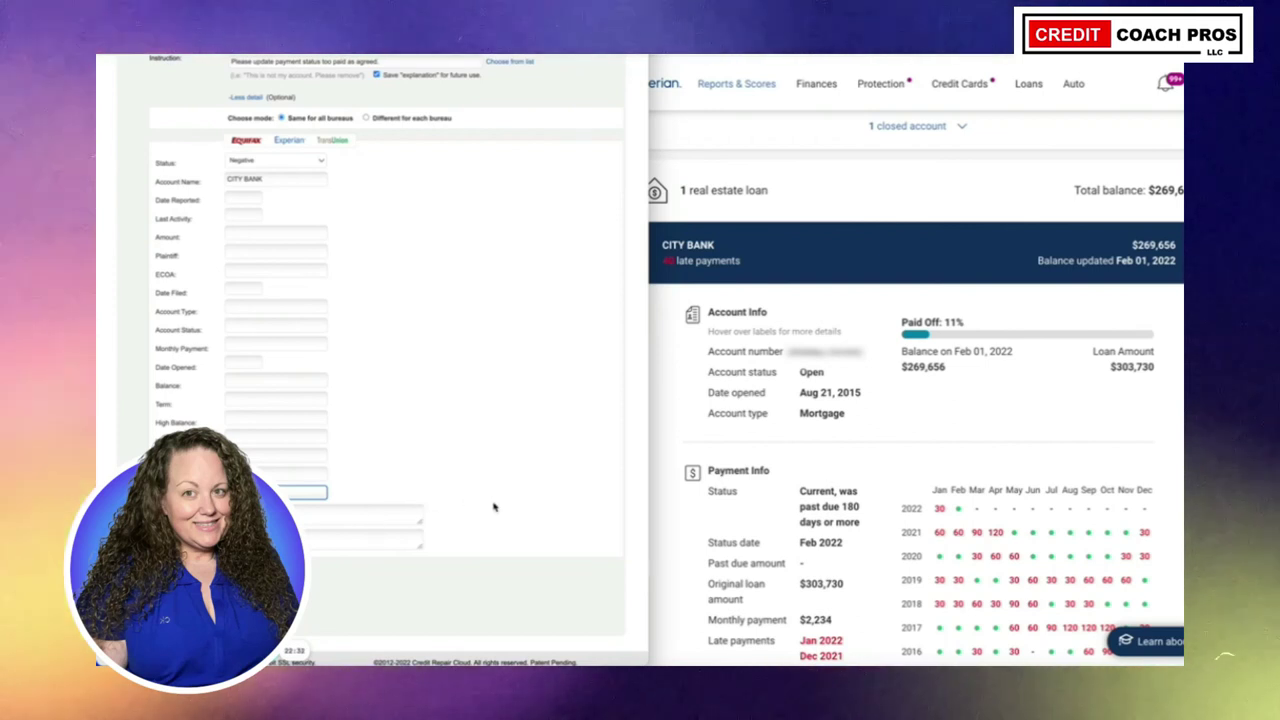
scroll(814, 434, "down", 2)
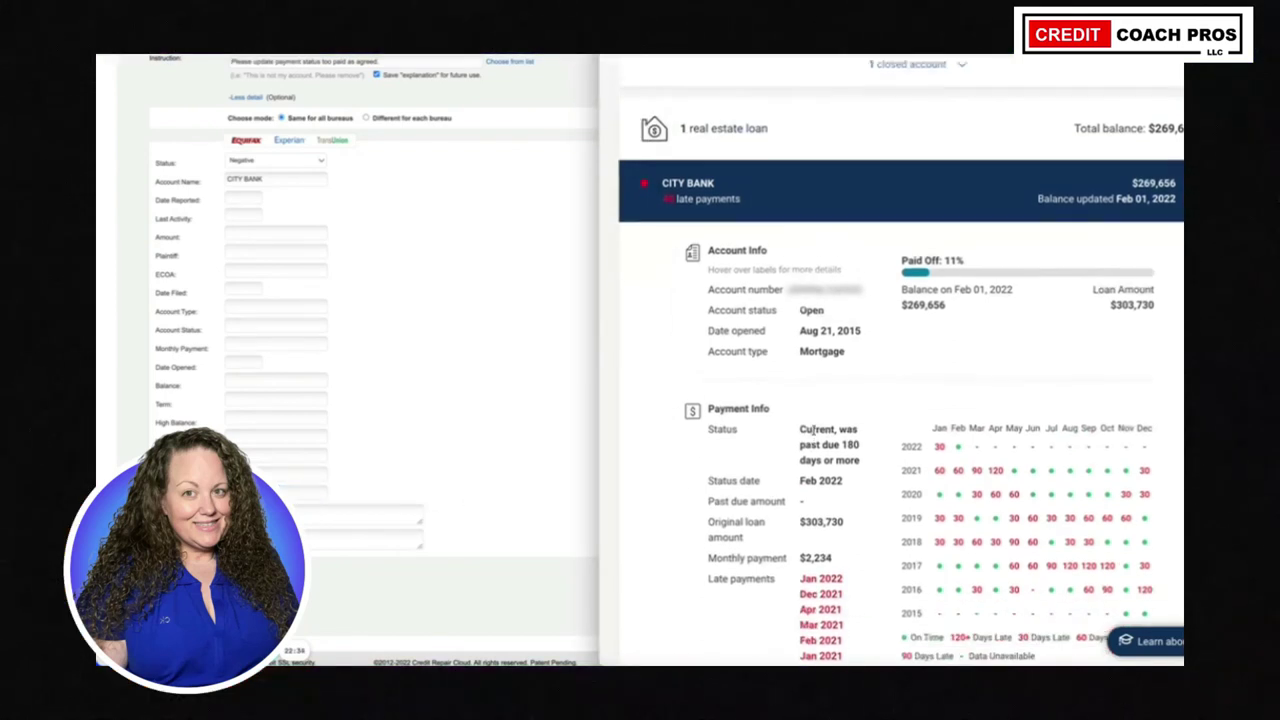
scroll(813, 430, "down", 1)
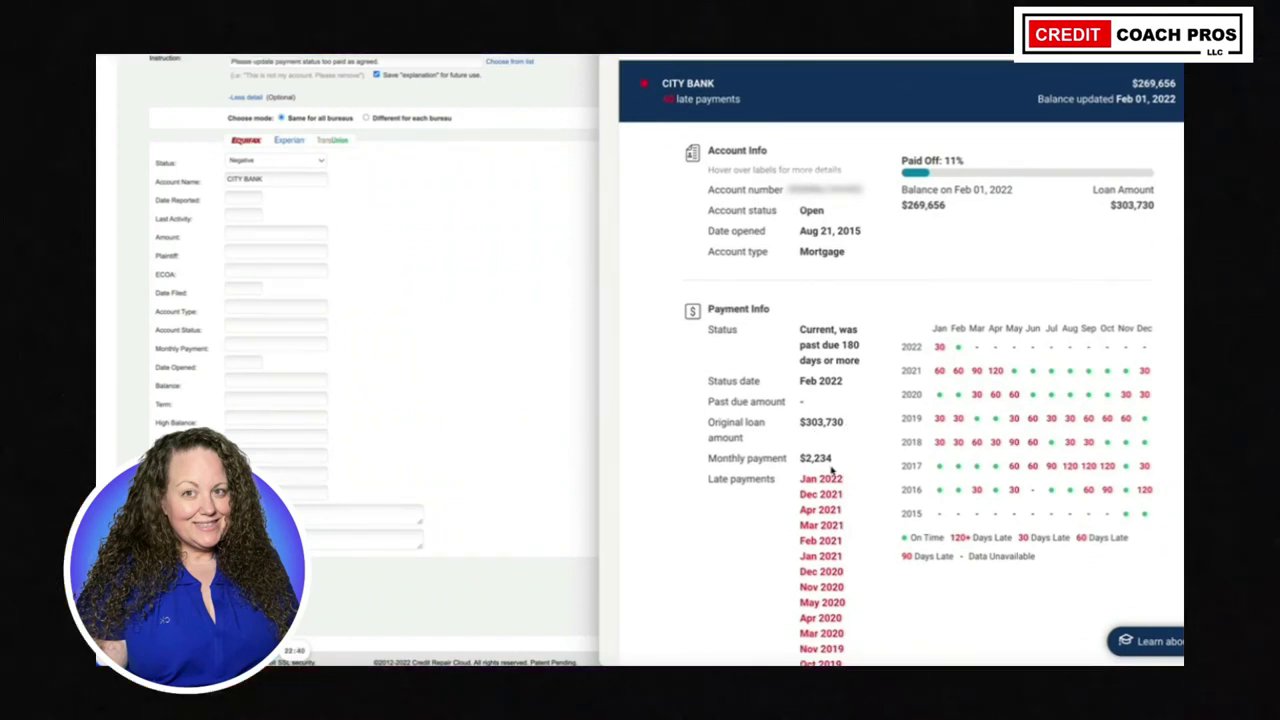
scroll(834, 480, "down", 9)
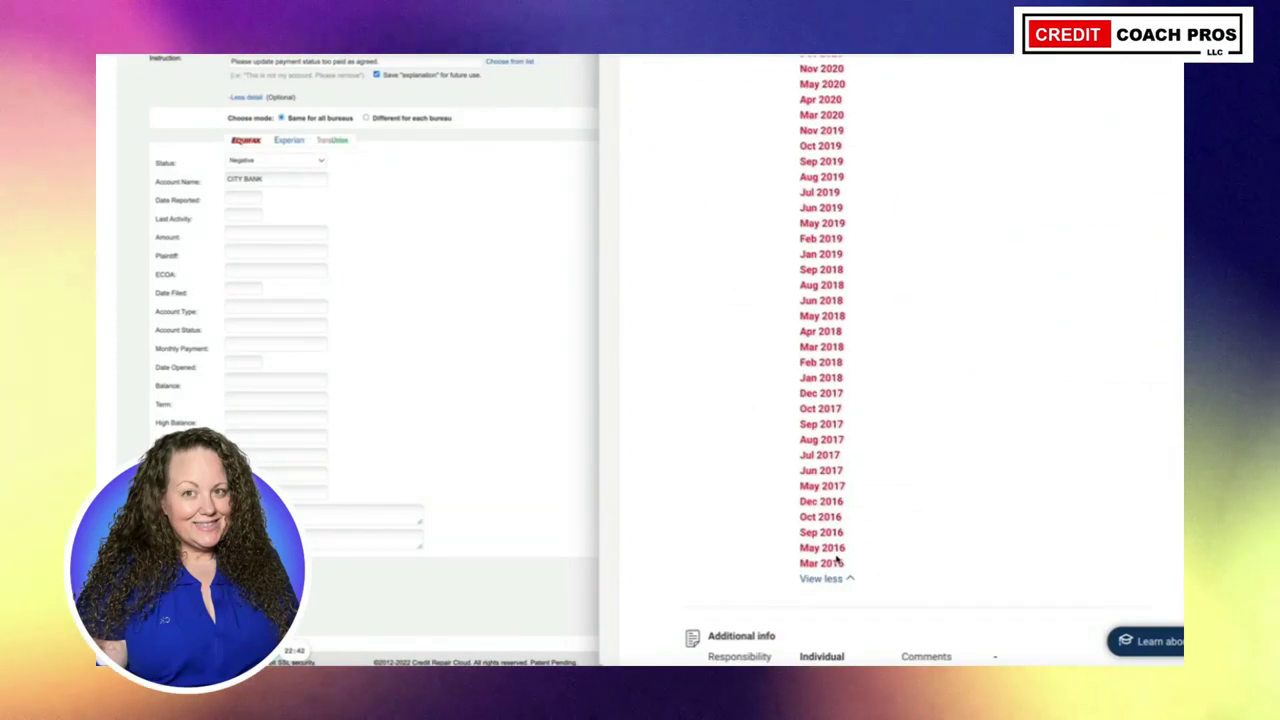
left_click_drag(814, 543, 738, 390)
left_click_drag(724, 245, 710, 192)
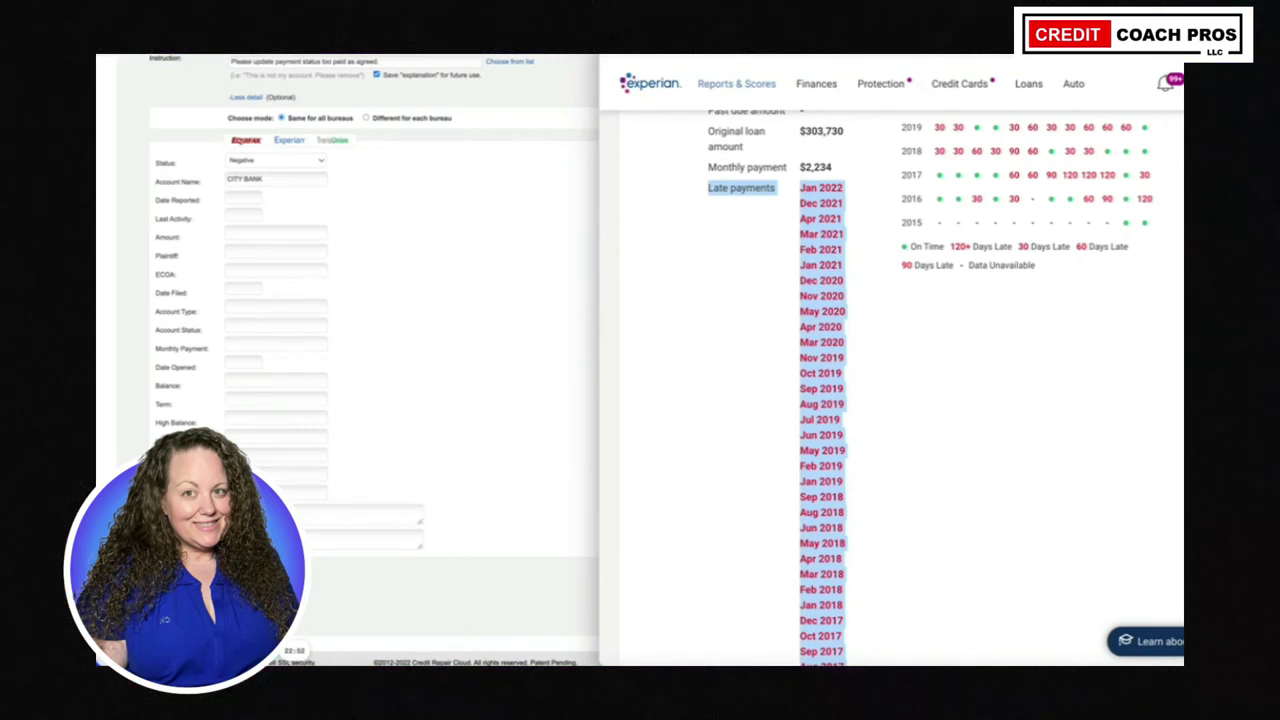
left_click(363, 540)
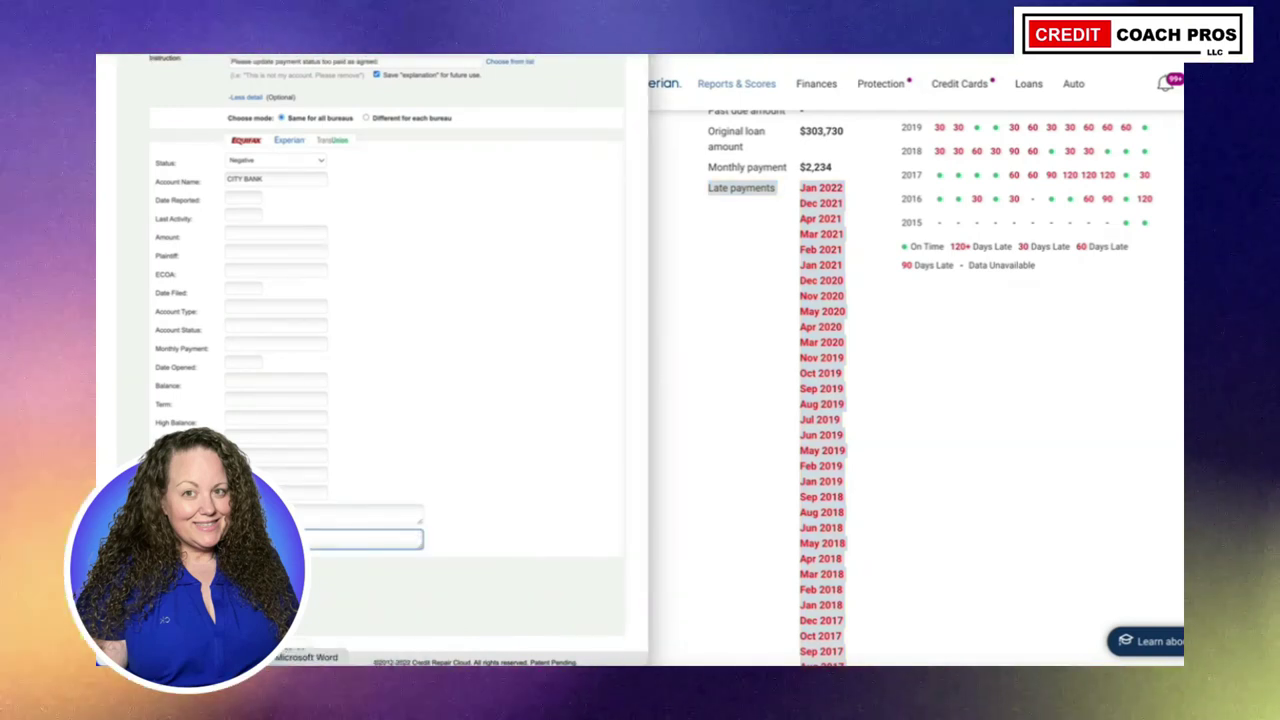
Paste the late-payment dates as unformatted text into a new blank Word document.
left_click(306, 662)
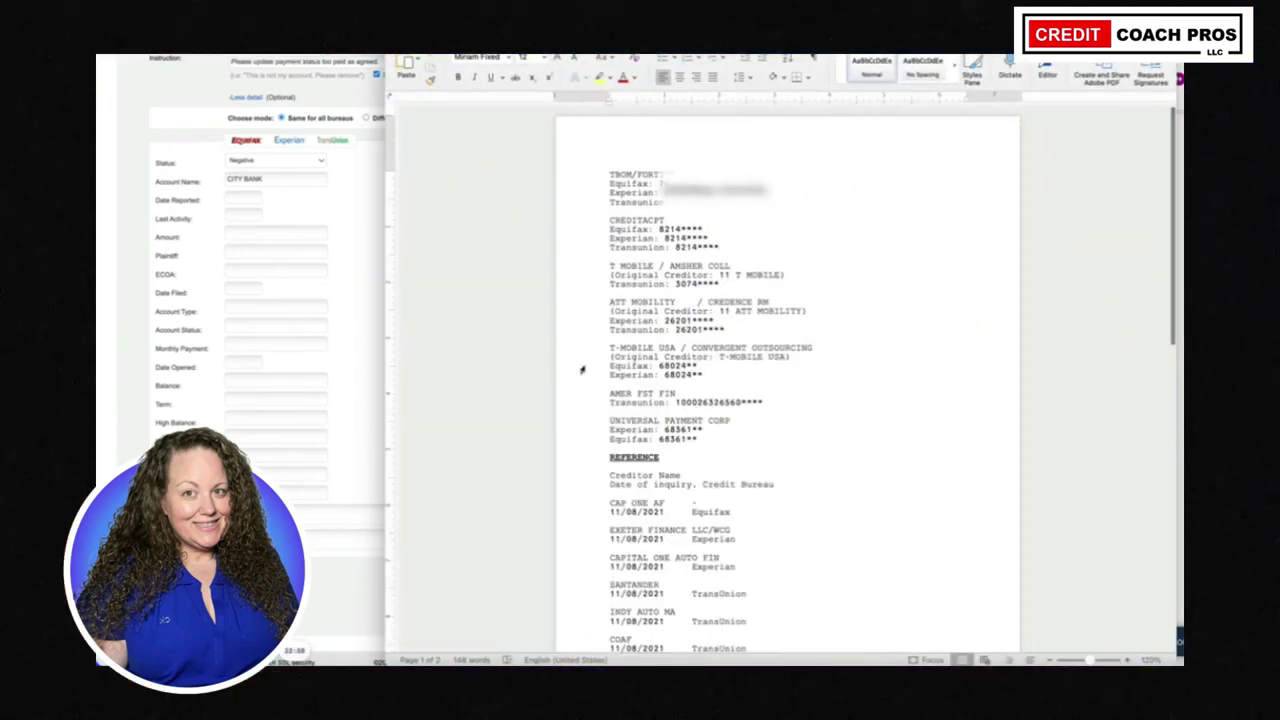
key("super+n")
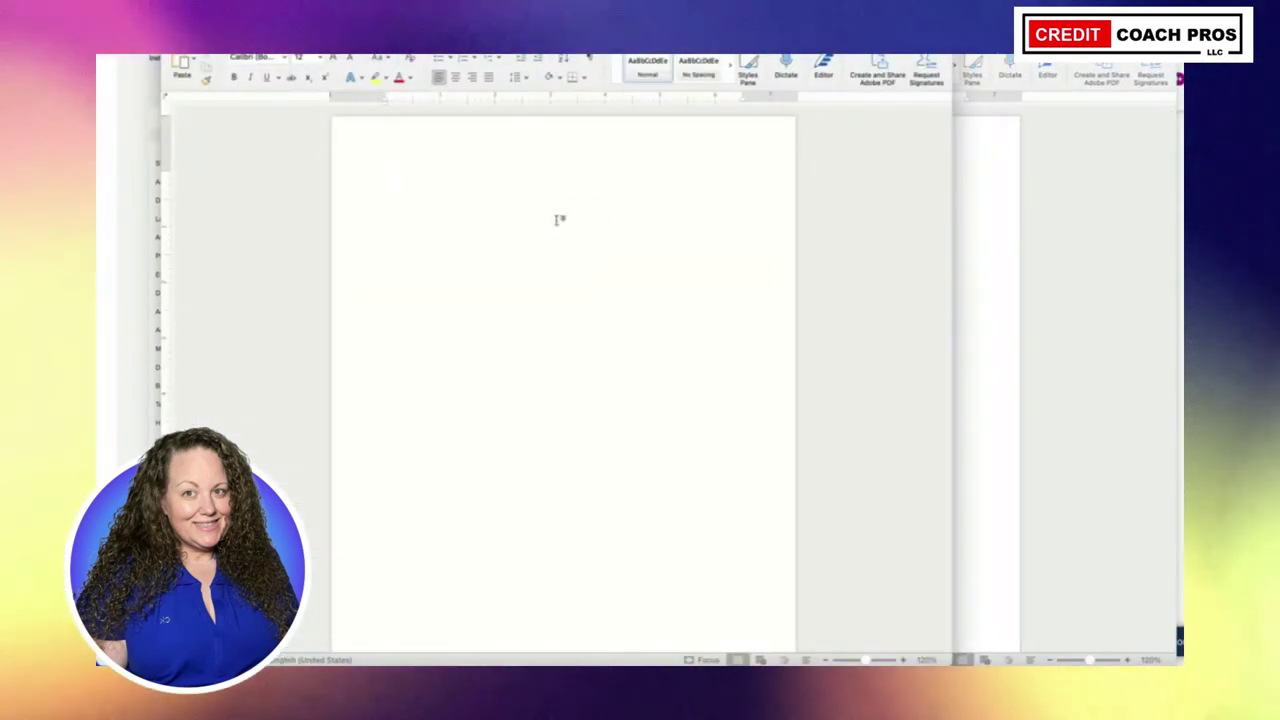
right_click(557, 222)
left_click(577, 270)
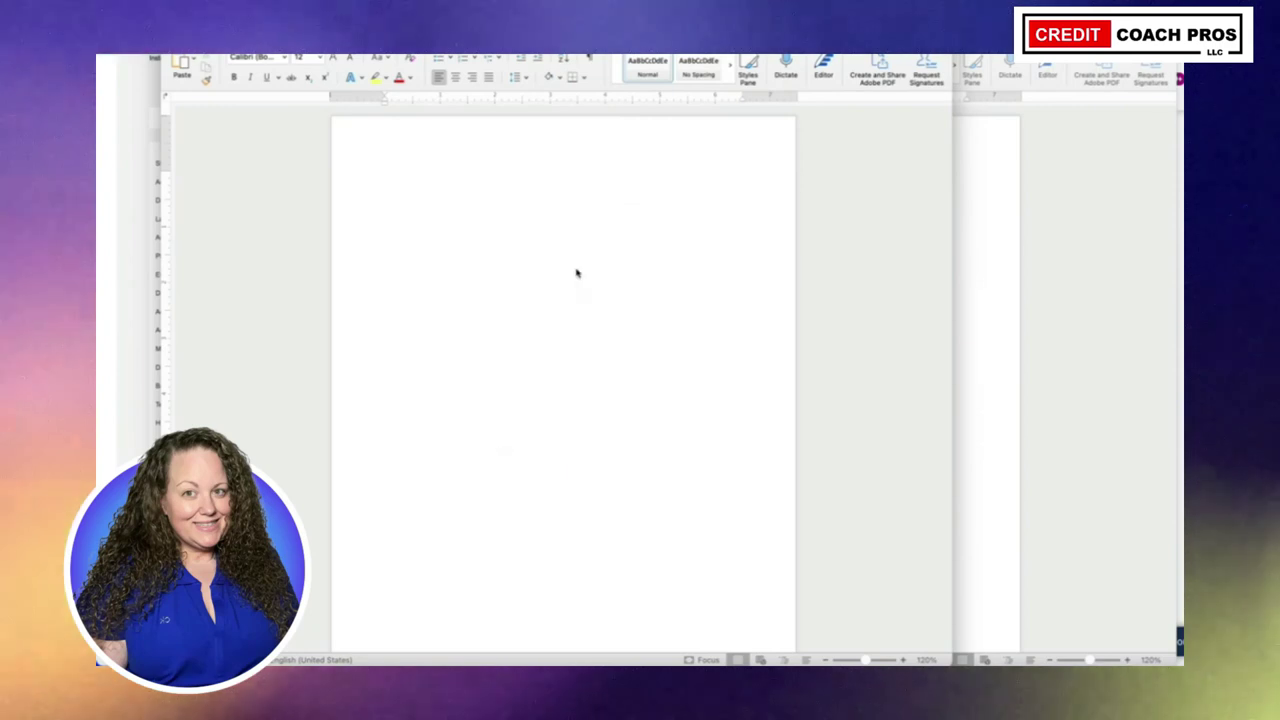
left_click(548, 218)
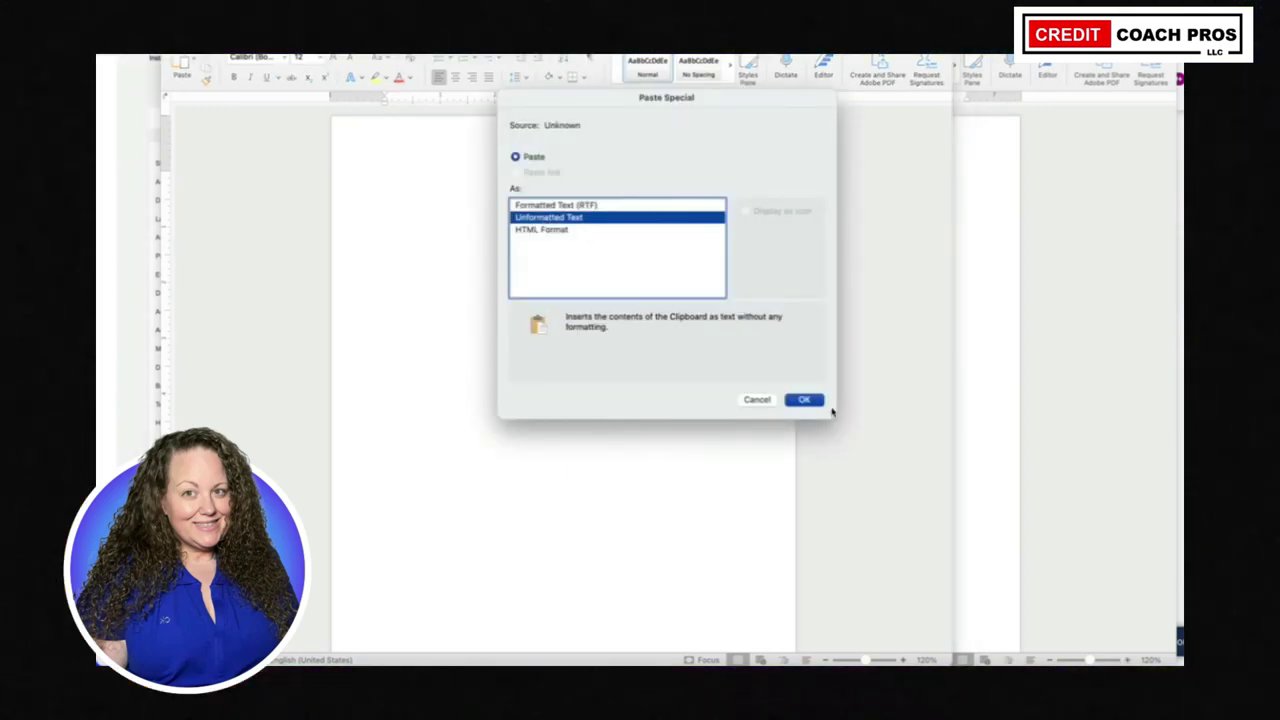
left_click(804, 399)
scroll(649, 366, "down", 3)
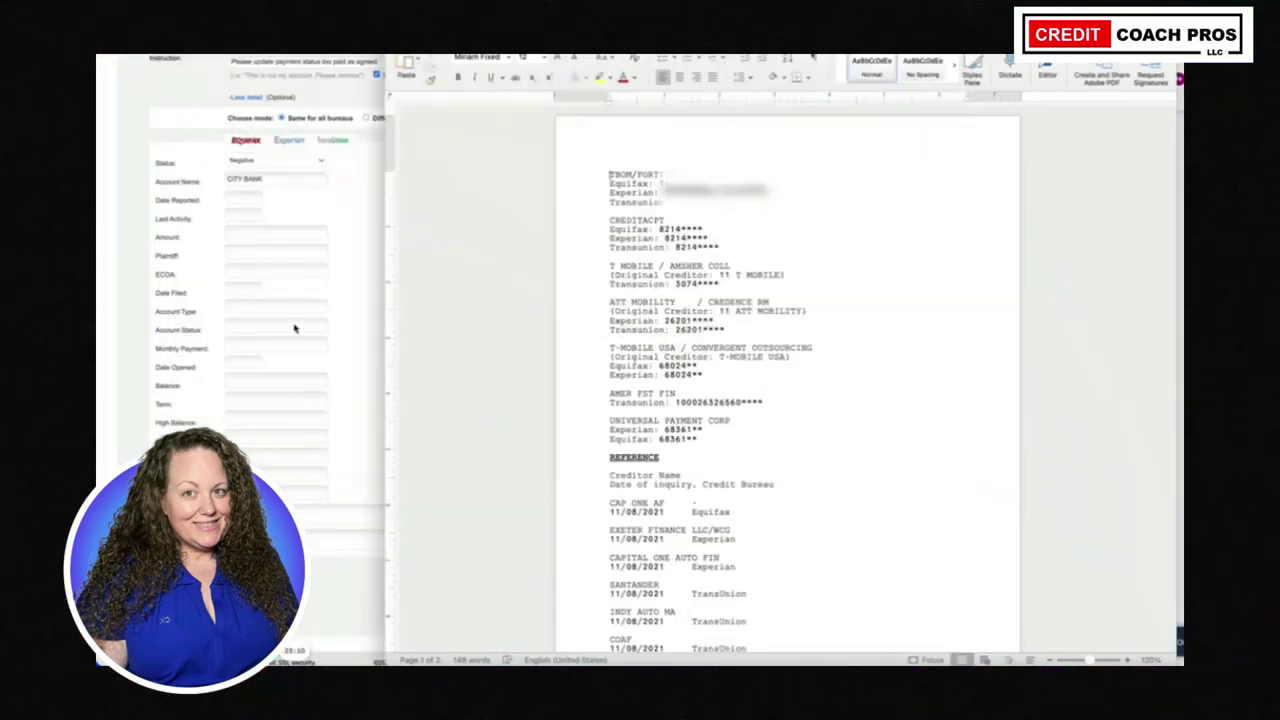
left_click(349, 355)
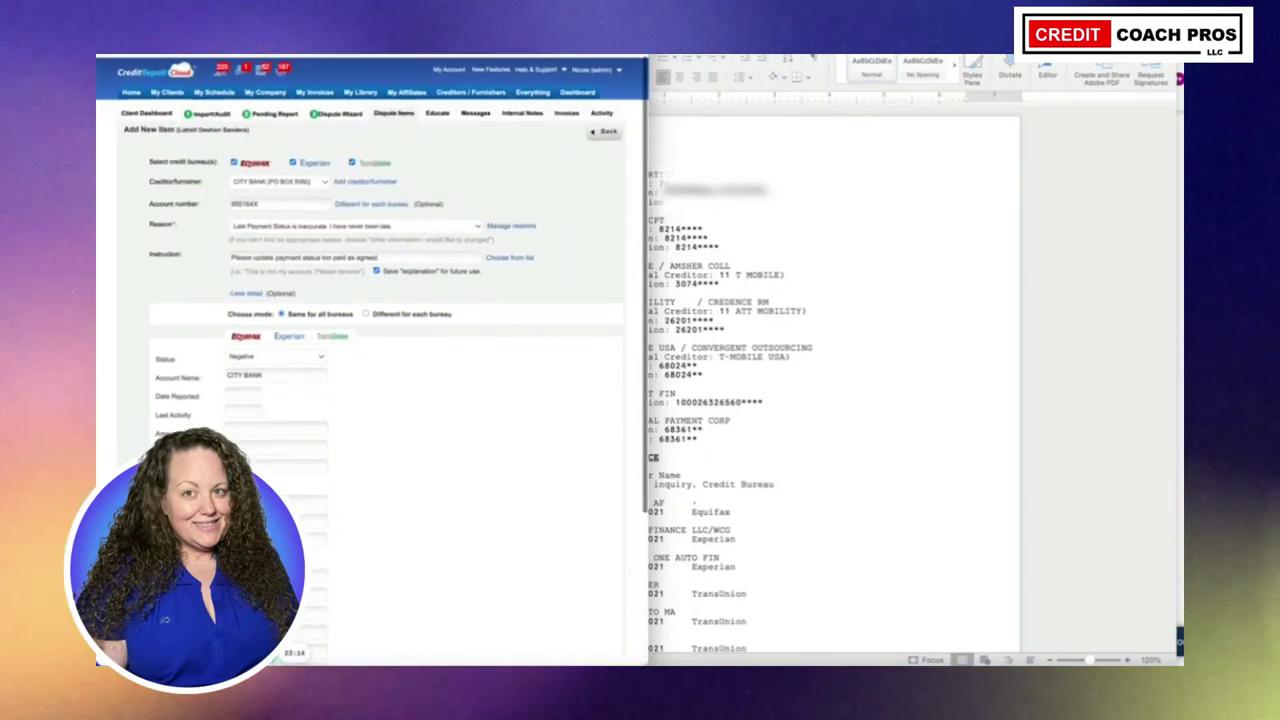
Copy the CITY BANK account info from Experian into the item's note fields alongside the late-payment dates.
scroll(317, 403, "down", 10)
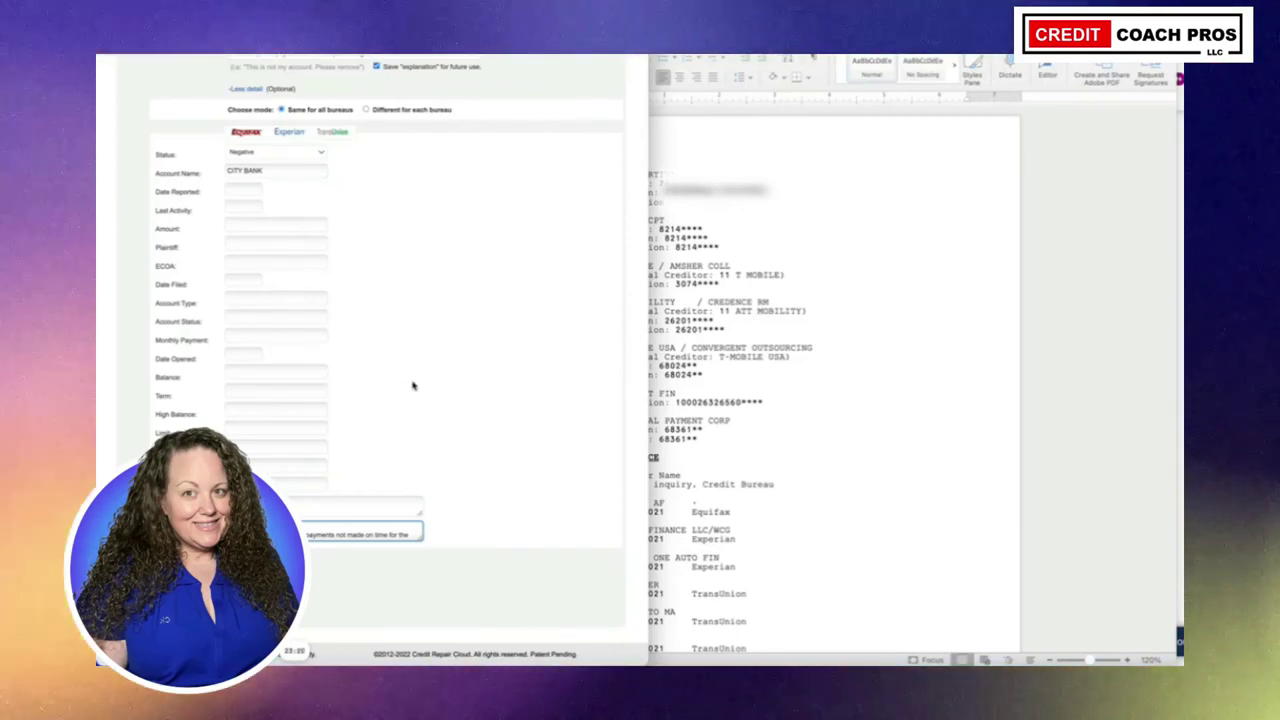
left_click(850, 254)
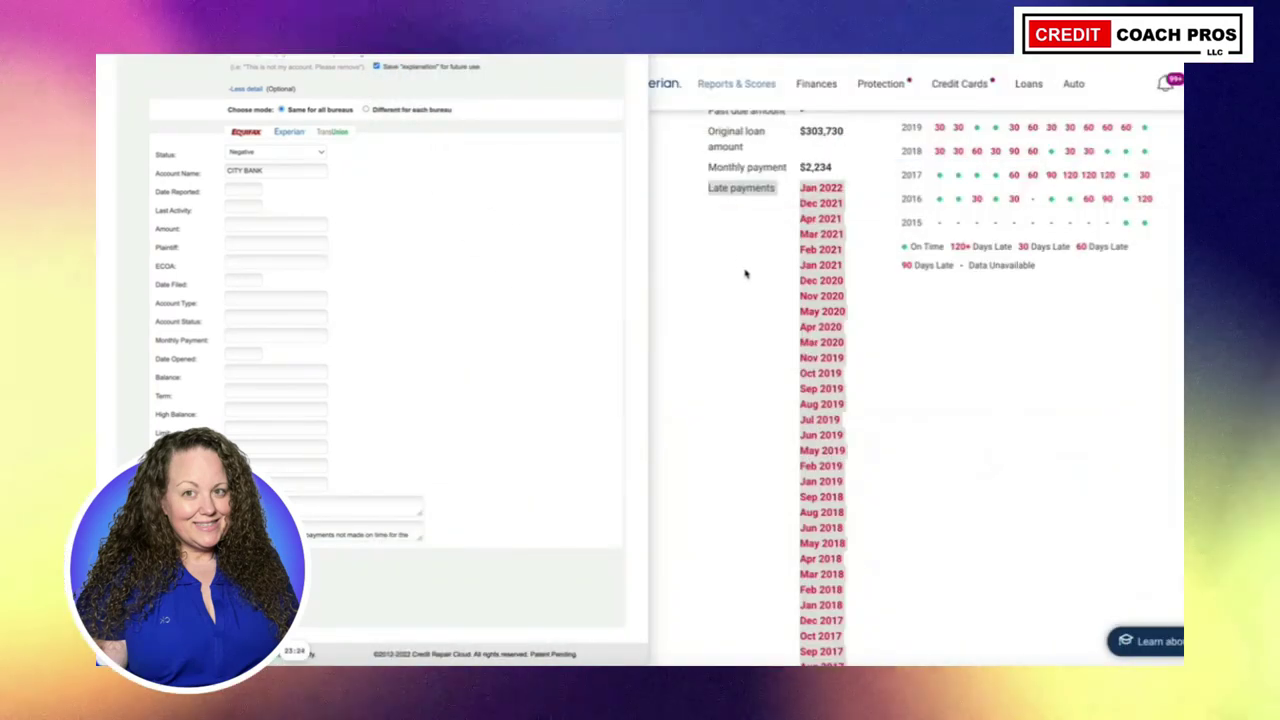
scroll(745, 273, "up", 1)
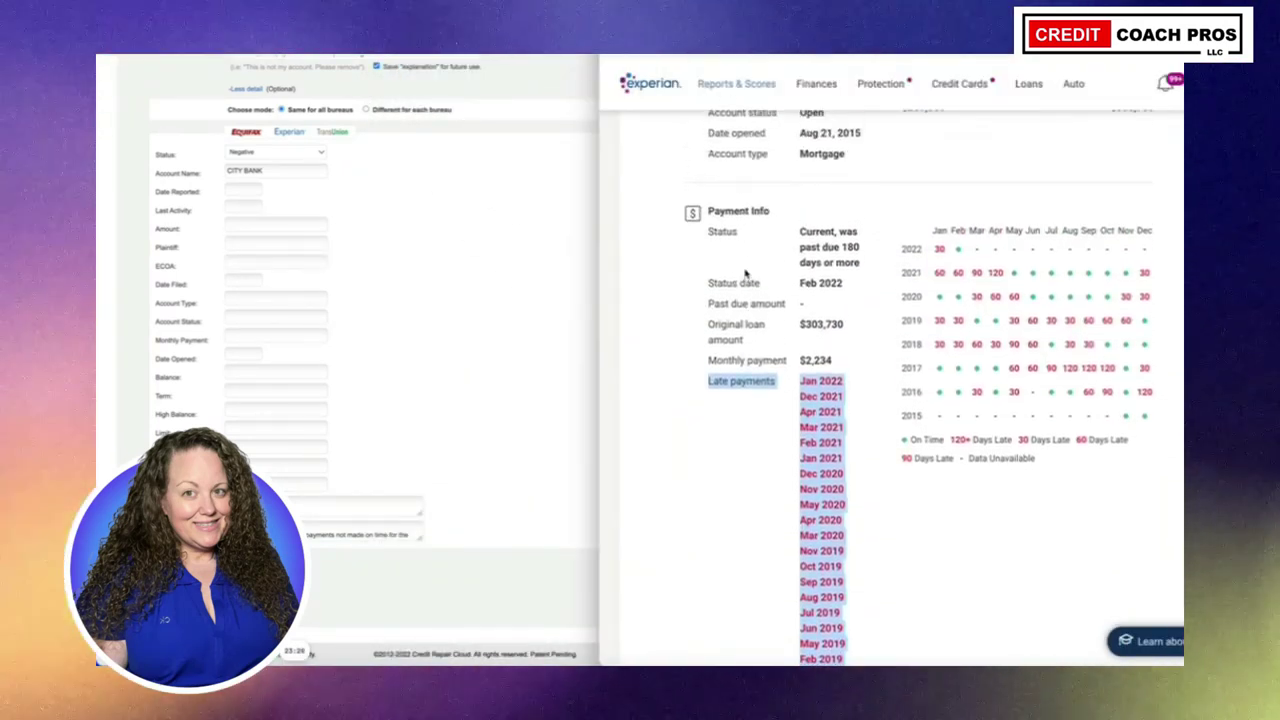
scroll(745, 273, "up", 3)
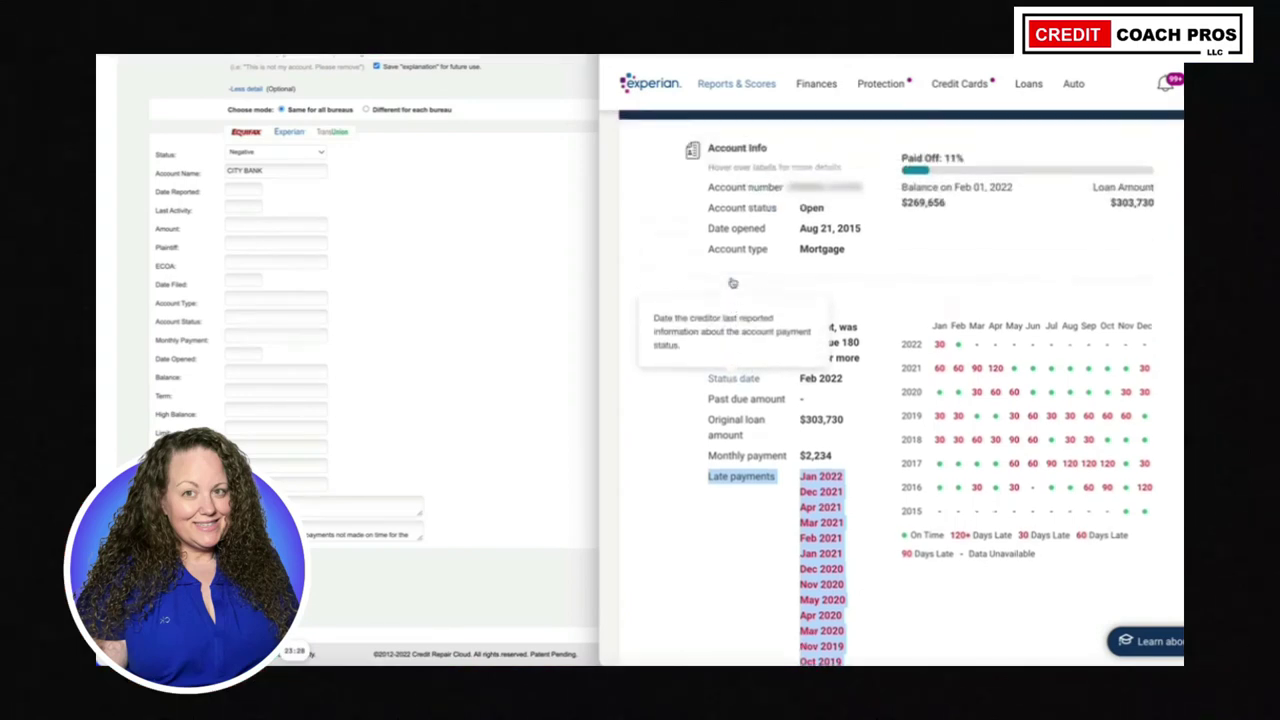
left_click_drag(856, 287, 706, 290)
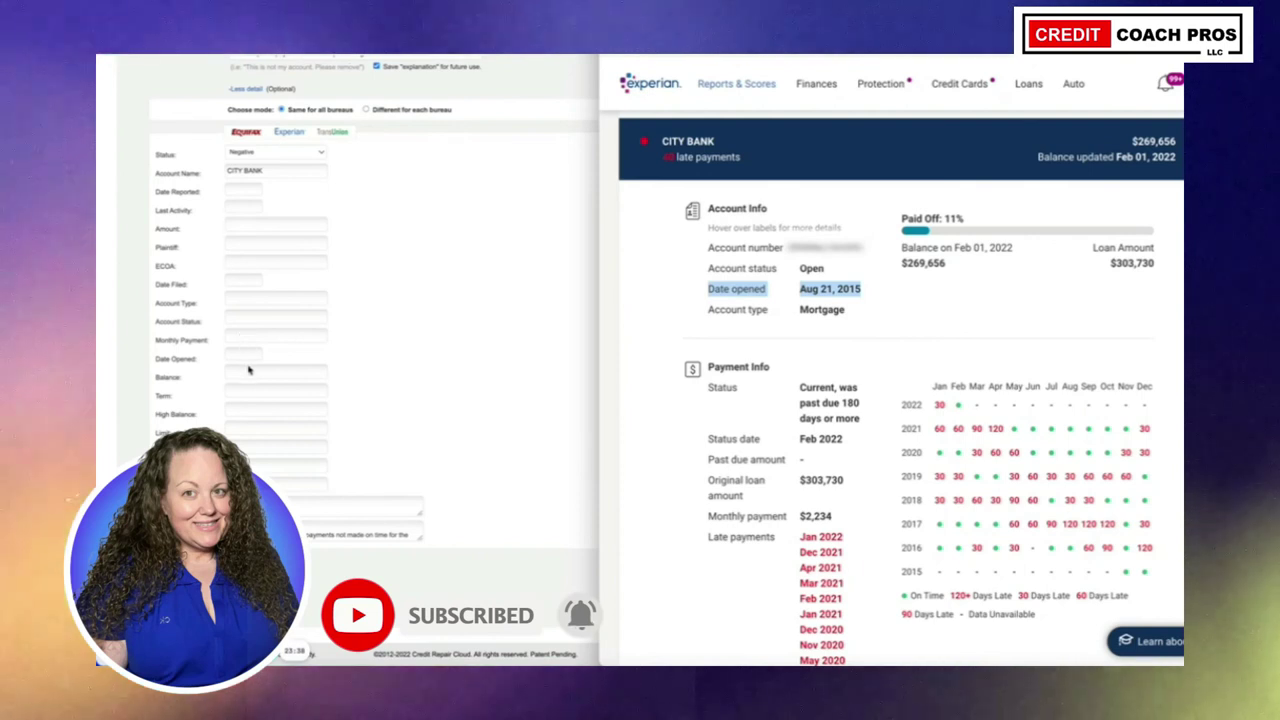
left_click(288, 465)
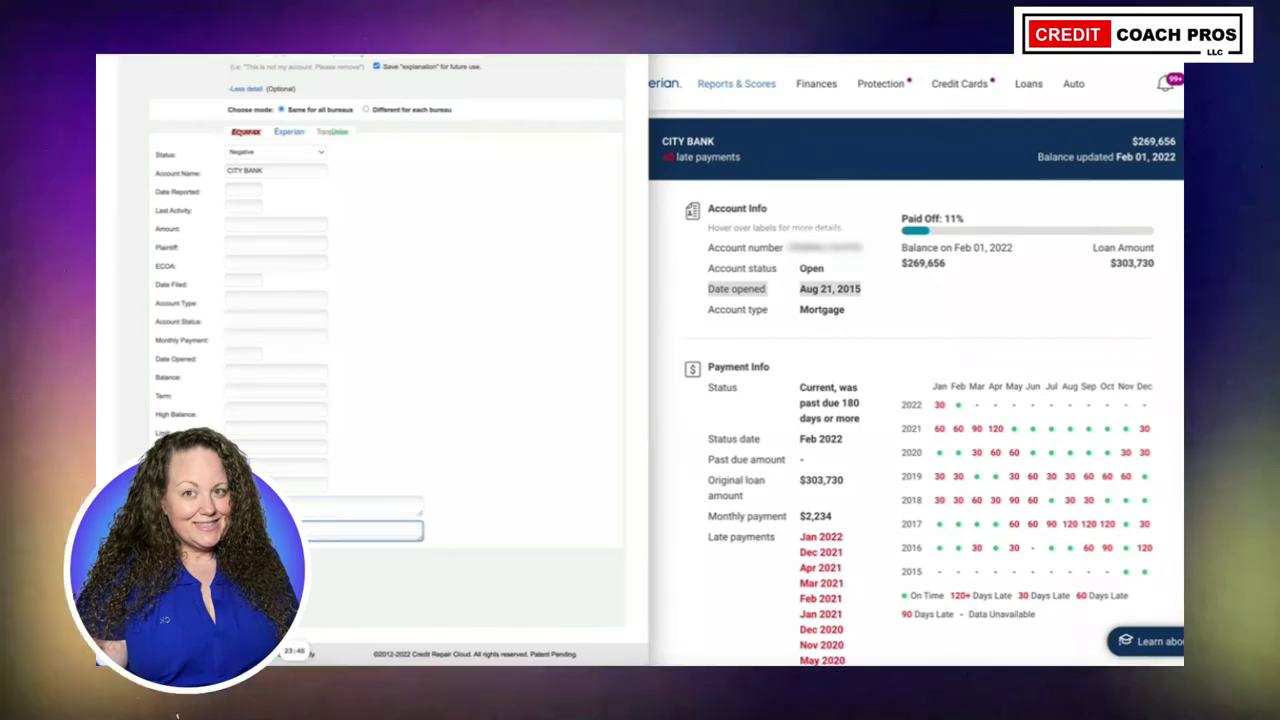
left_click(262, 460)
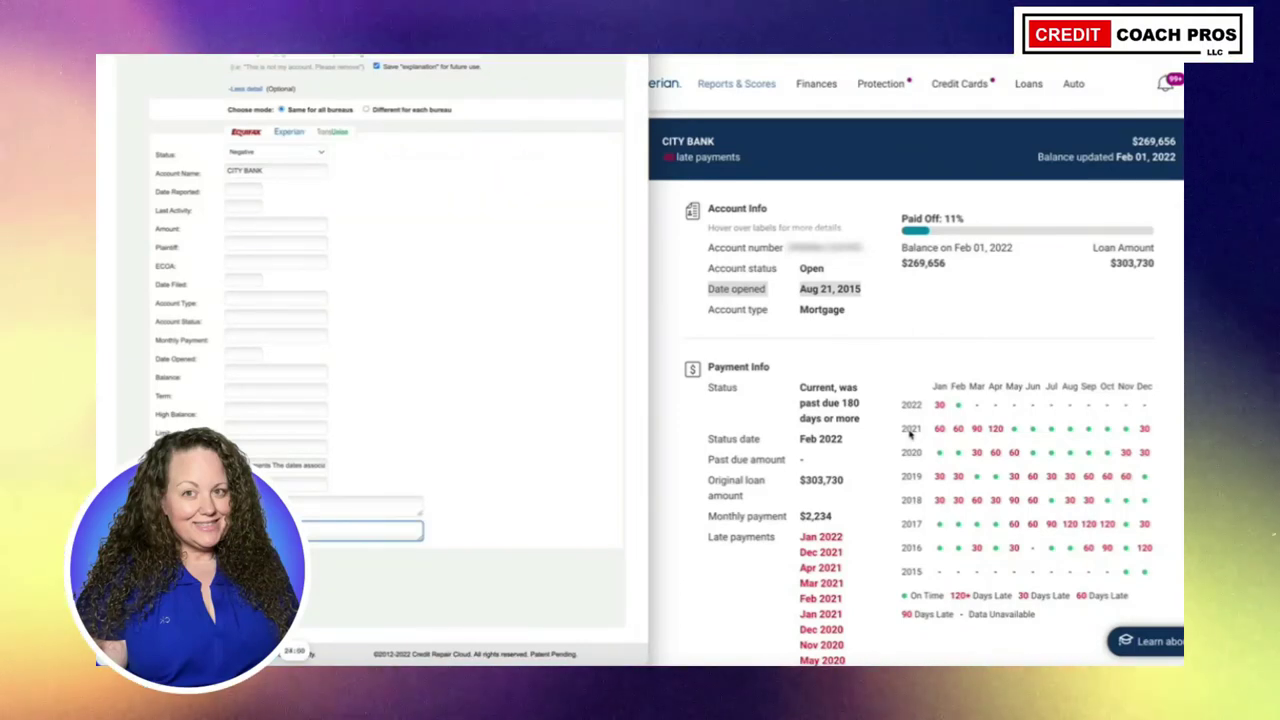
Enter Open as the CITY BANK item's account status and submit the dispute item.
scroll(910, 432, "down", 3)
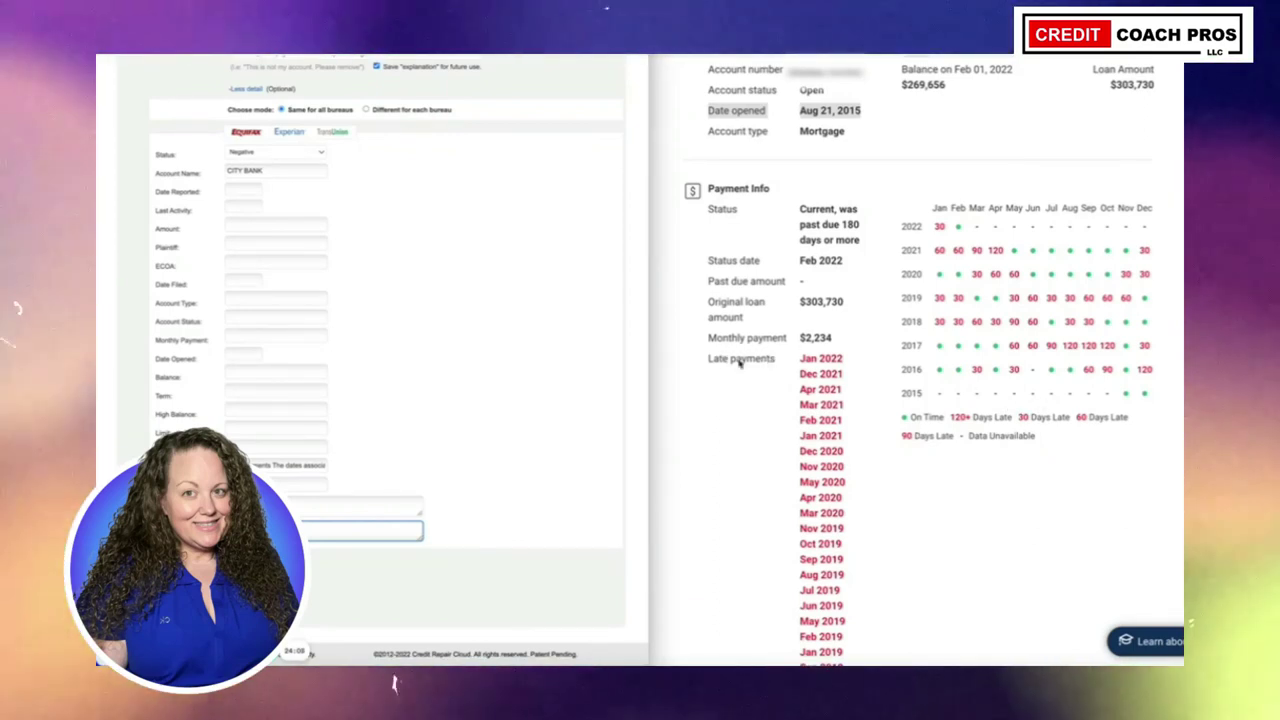
scroll(815, 481, "down", 1)
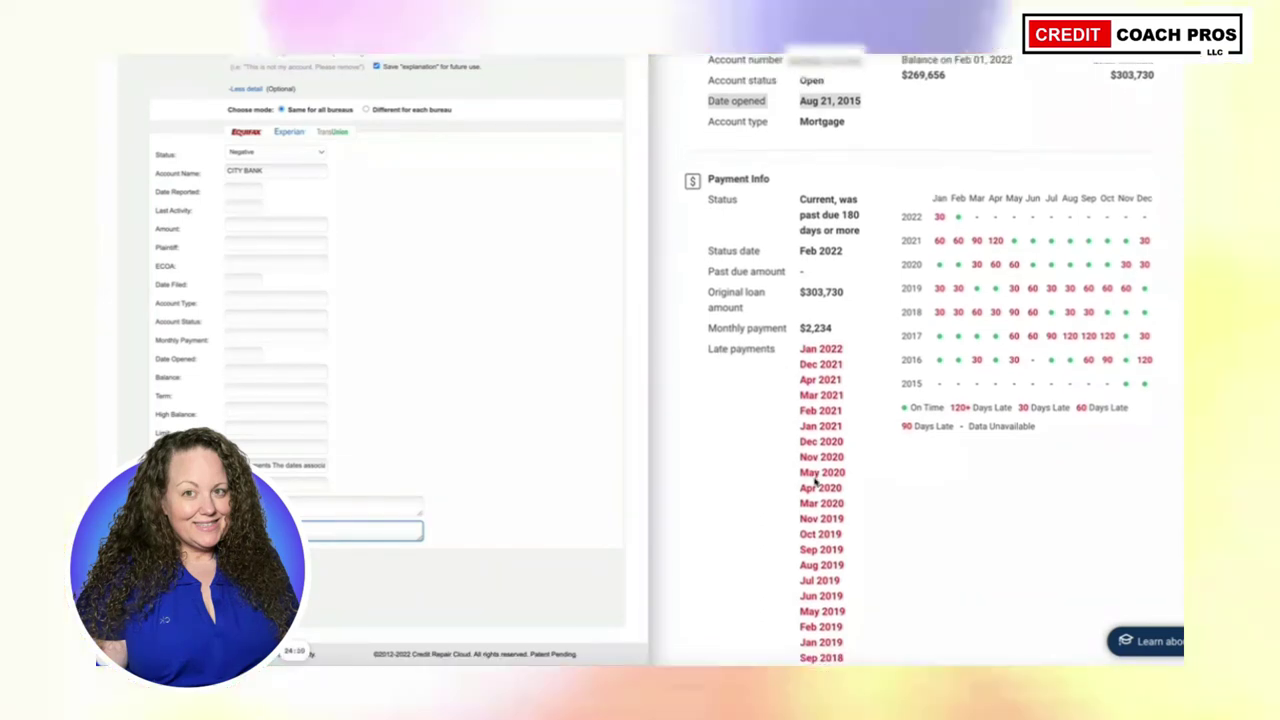
scroll(815, 481, "down", 3)
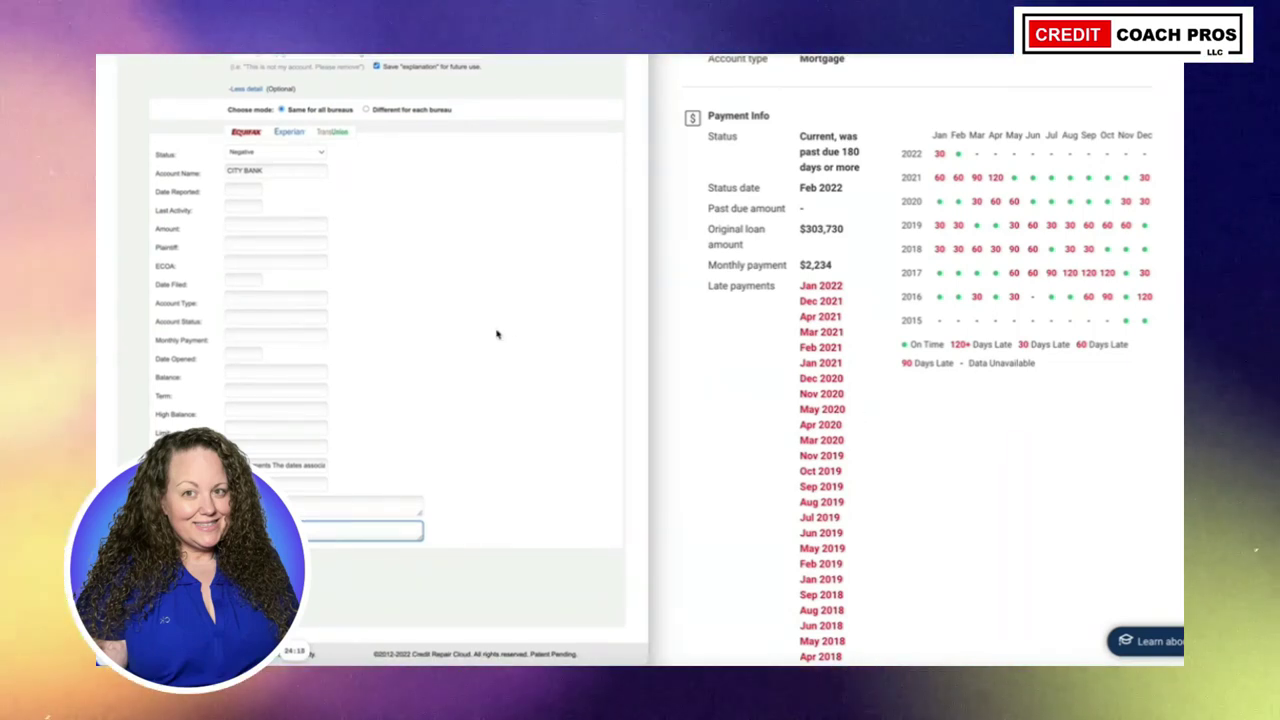
scroll(727, 393, "up", 4)
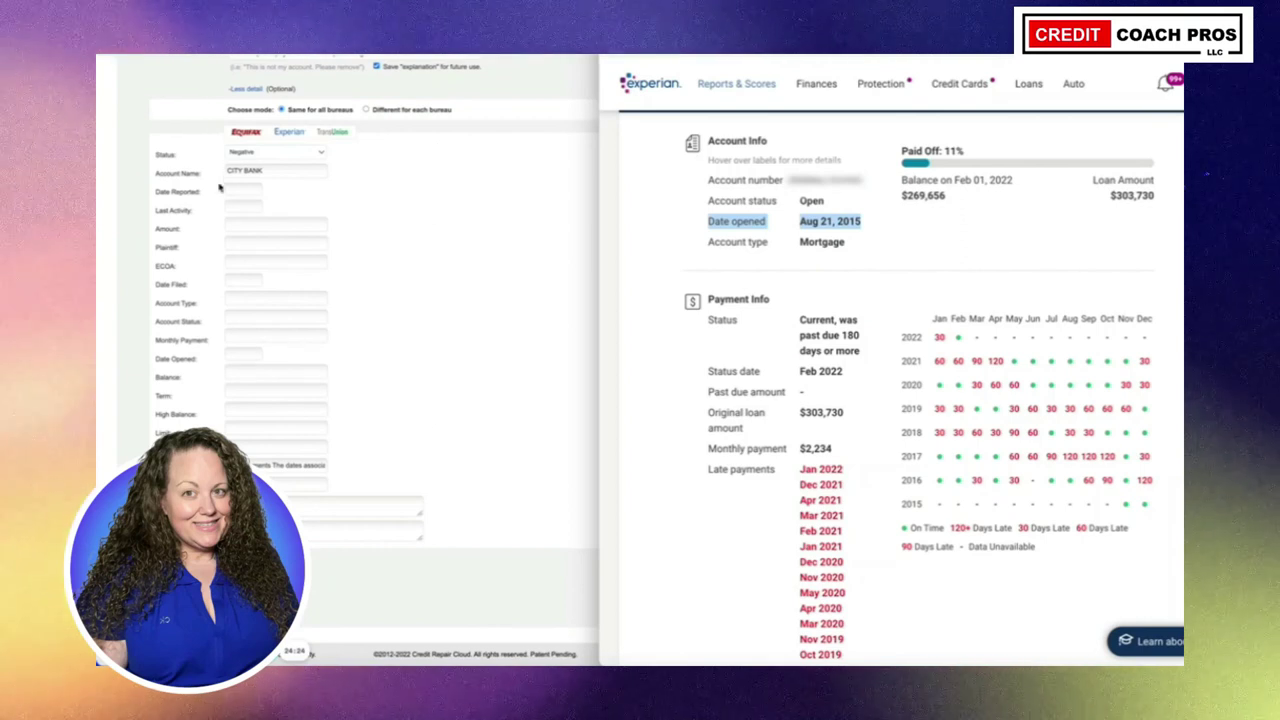
left_click(237, 319)
type("Open")
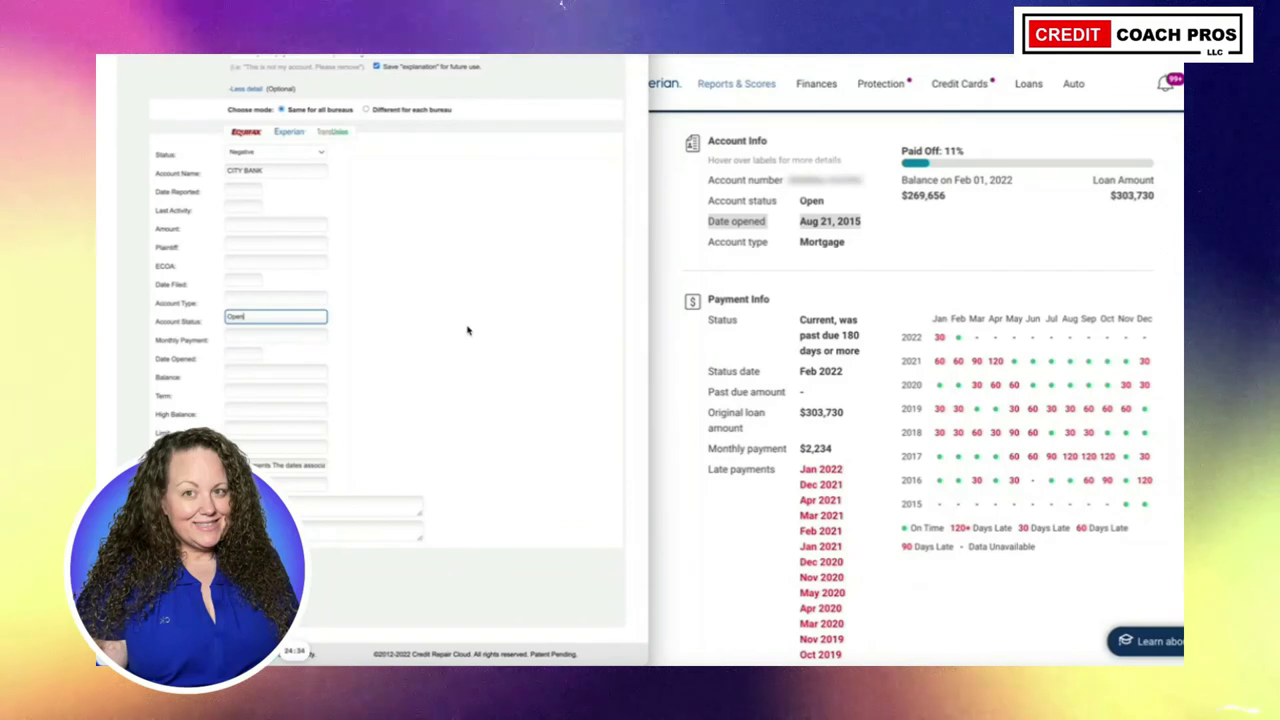
key("Return")
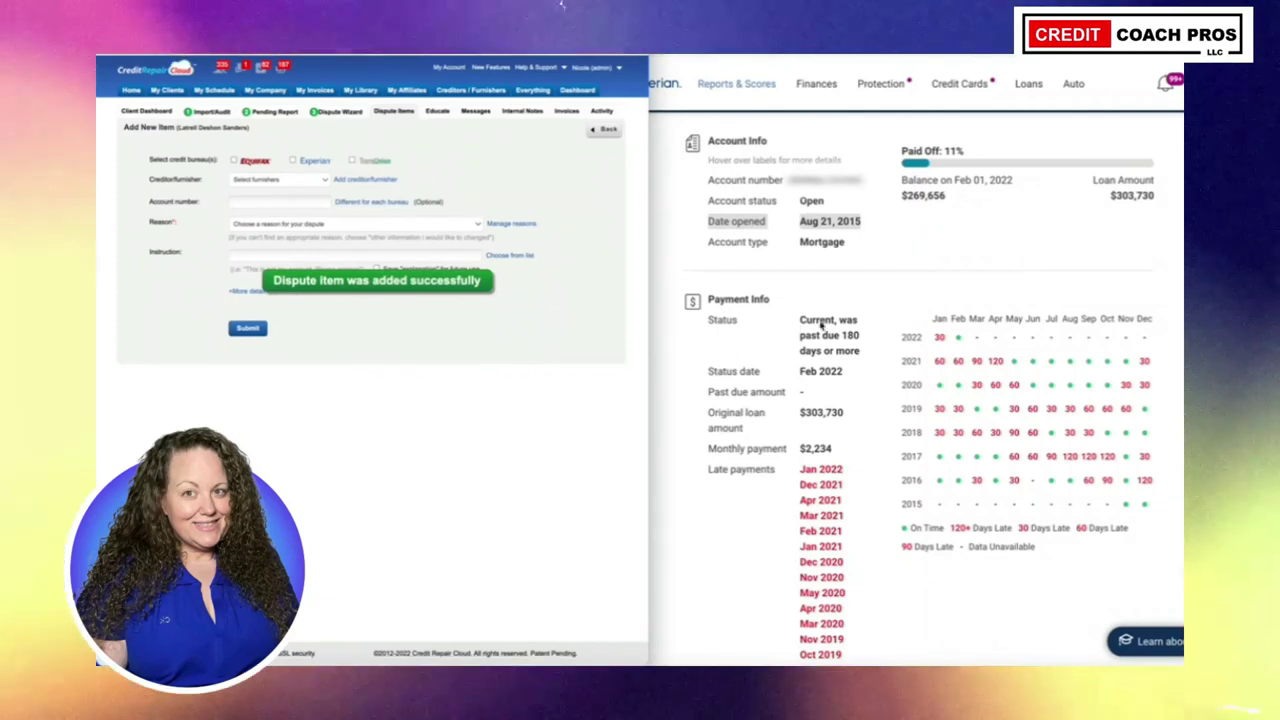
Expand CENTRAL LOAN ADMIN & R on the Experian report and select its creditor name.
left_click(706, 458)
scroll(688, 477, "down", 10)
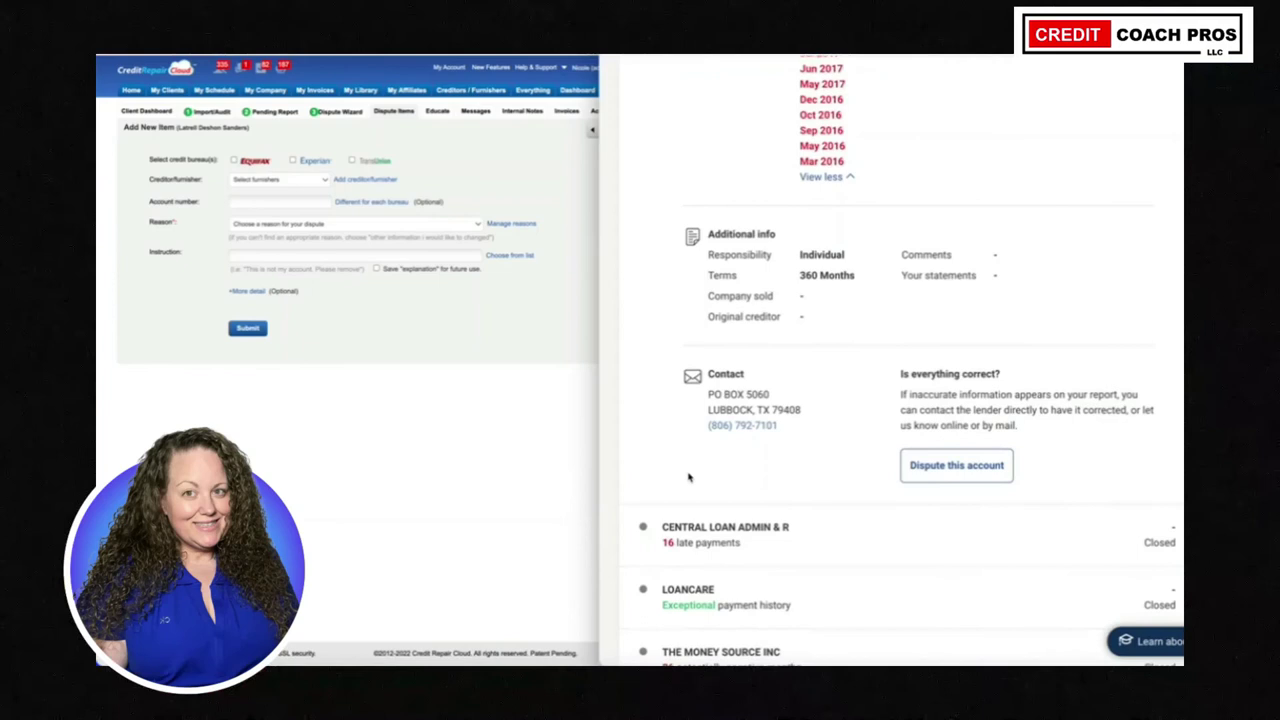
scroll(688, 477, "down", 3)
scroll(690, 440, "down", 3)
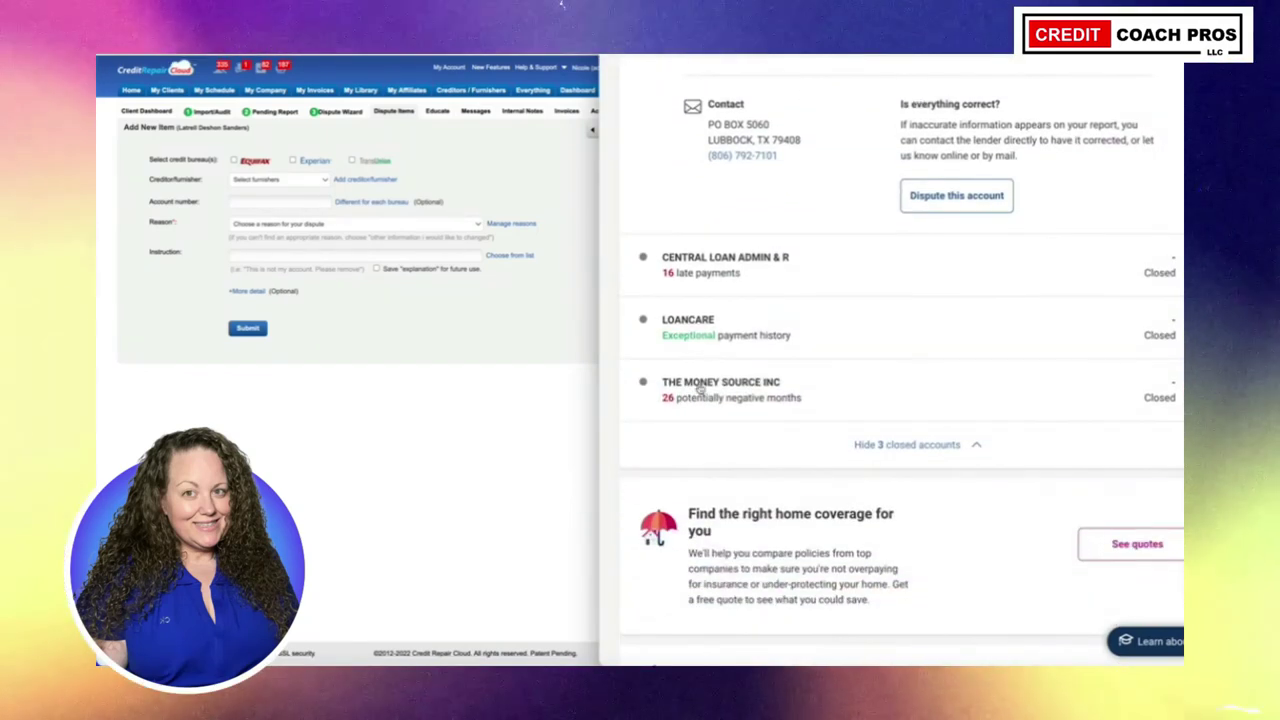
left_click(778, 284)
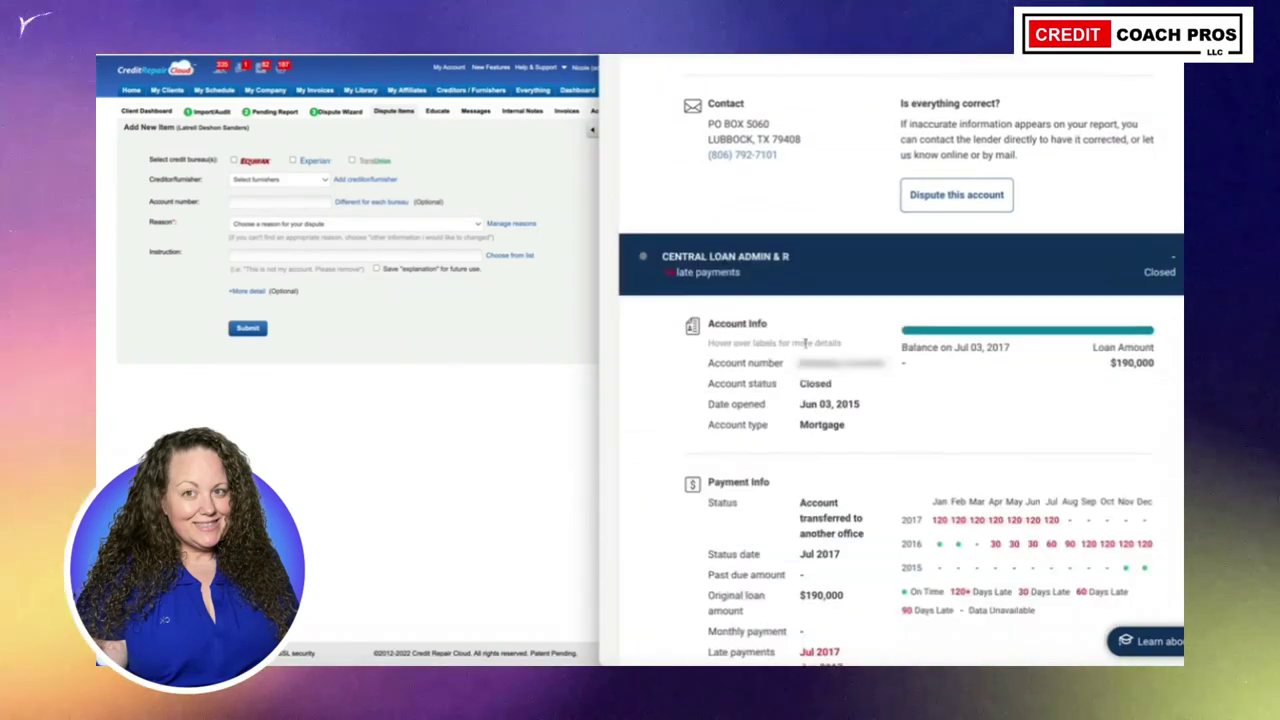
scroll(805, 346, "down", 3)
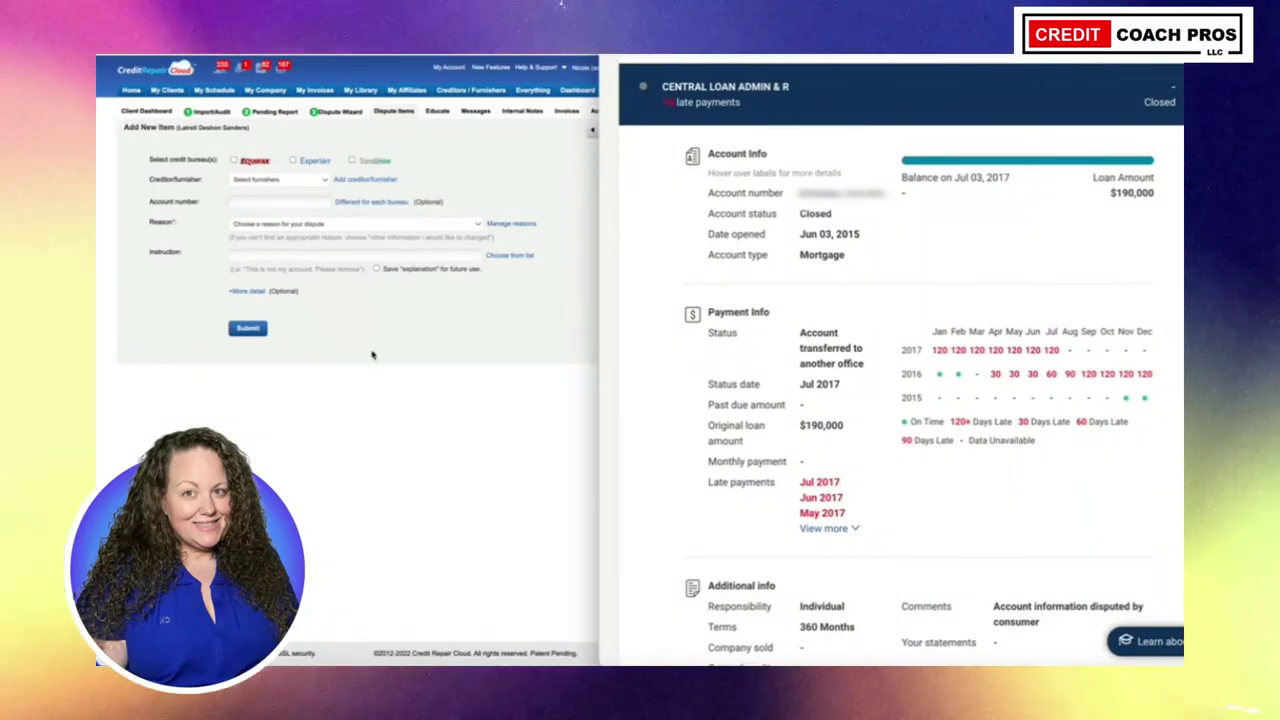
scroll(650, 410, "down", 1)
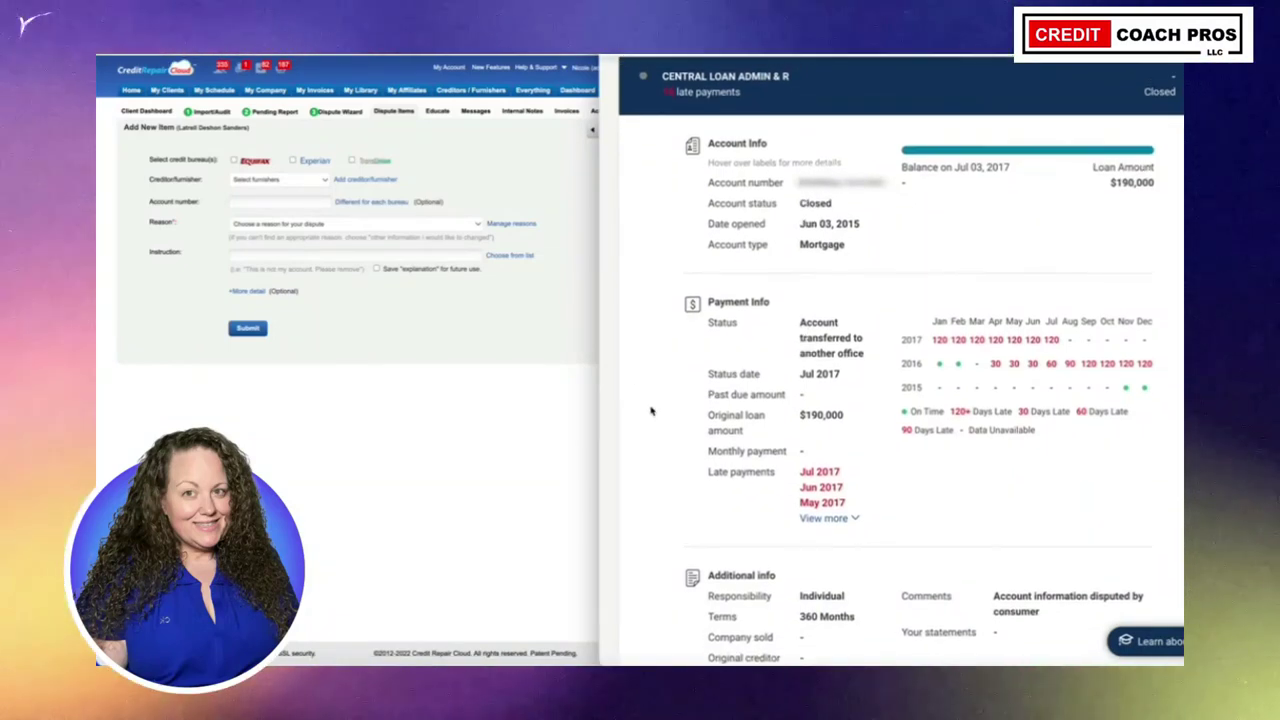
scroll(650, 410, "up", 2)
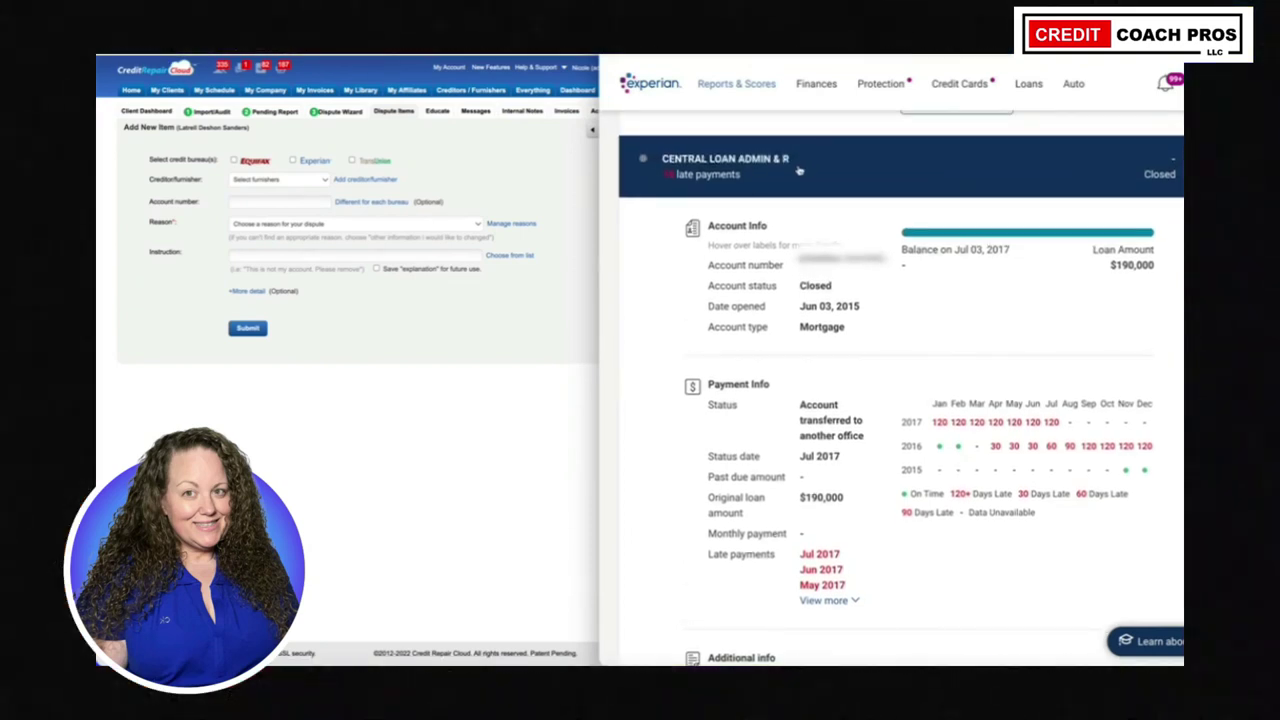
scroll(809, 354, "down", 10)
scroll(809, 354, "up", 3)
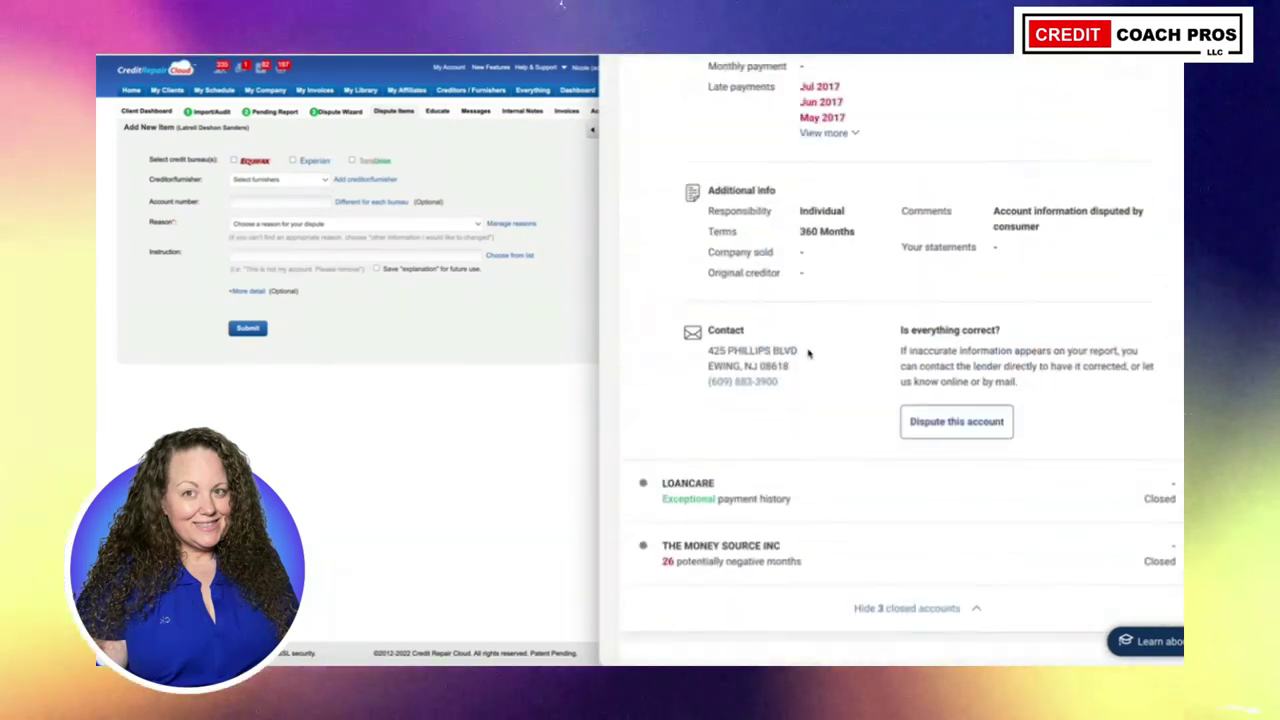
scroll(809, 354, "up", 5)
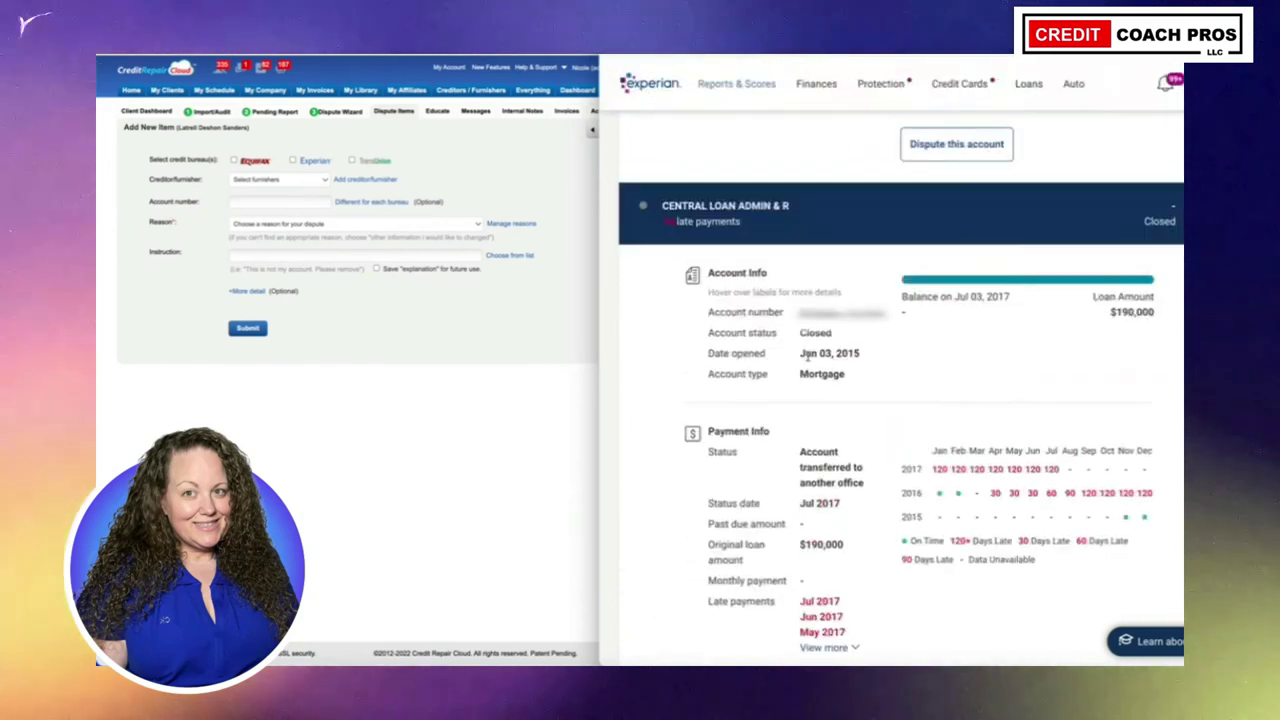
left_click_drag(789, 206, 664, 208)
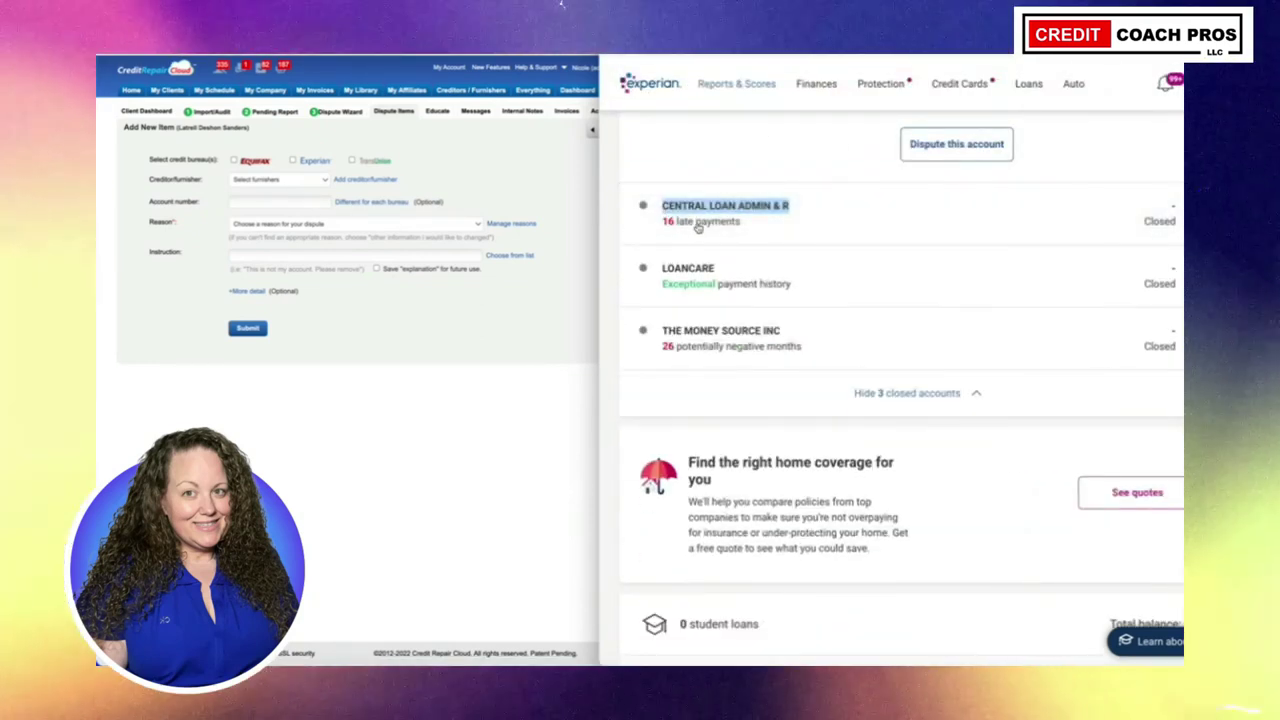
Tick Equifax and Experian on the dispute item and start a new creditor/furnisher entry.
left_click(232, 160)
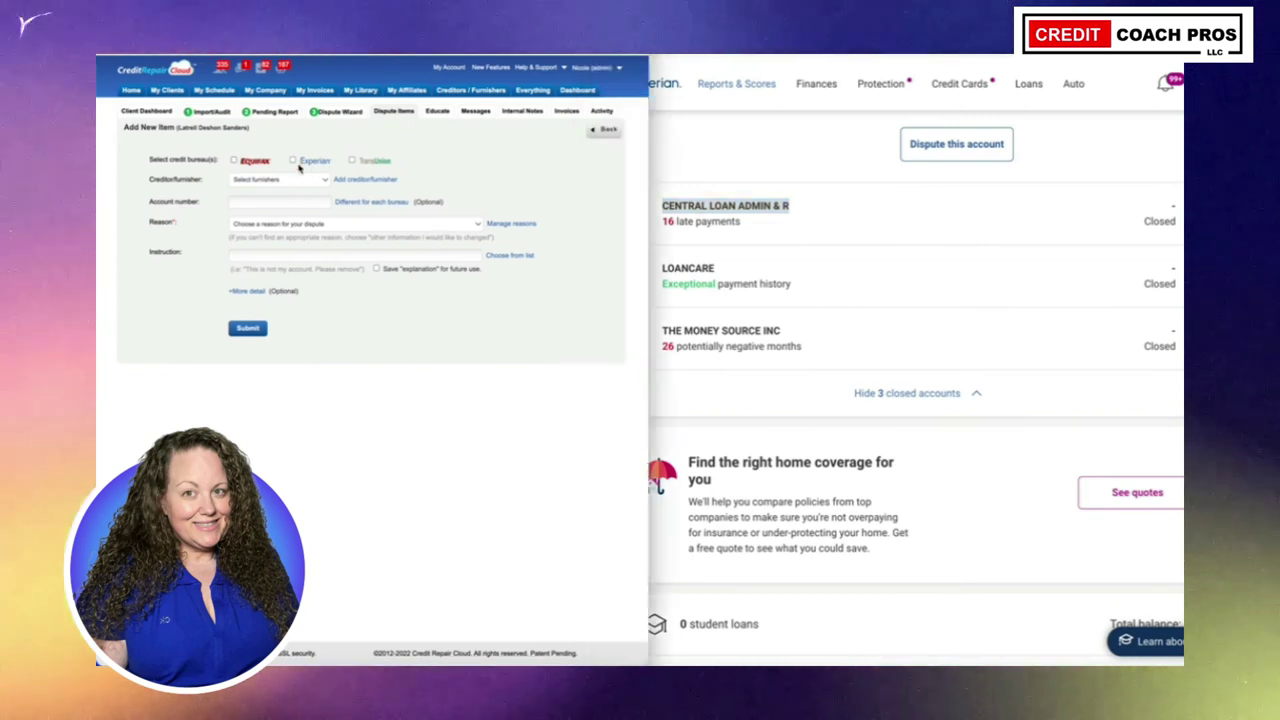
left_click(233, 161)
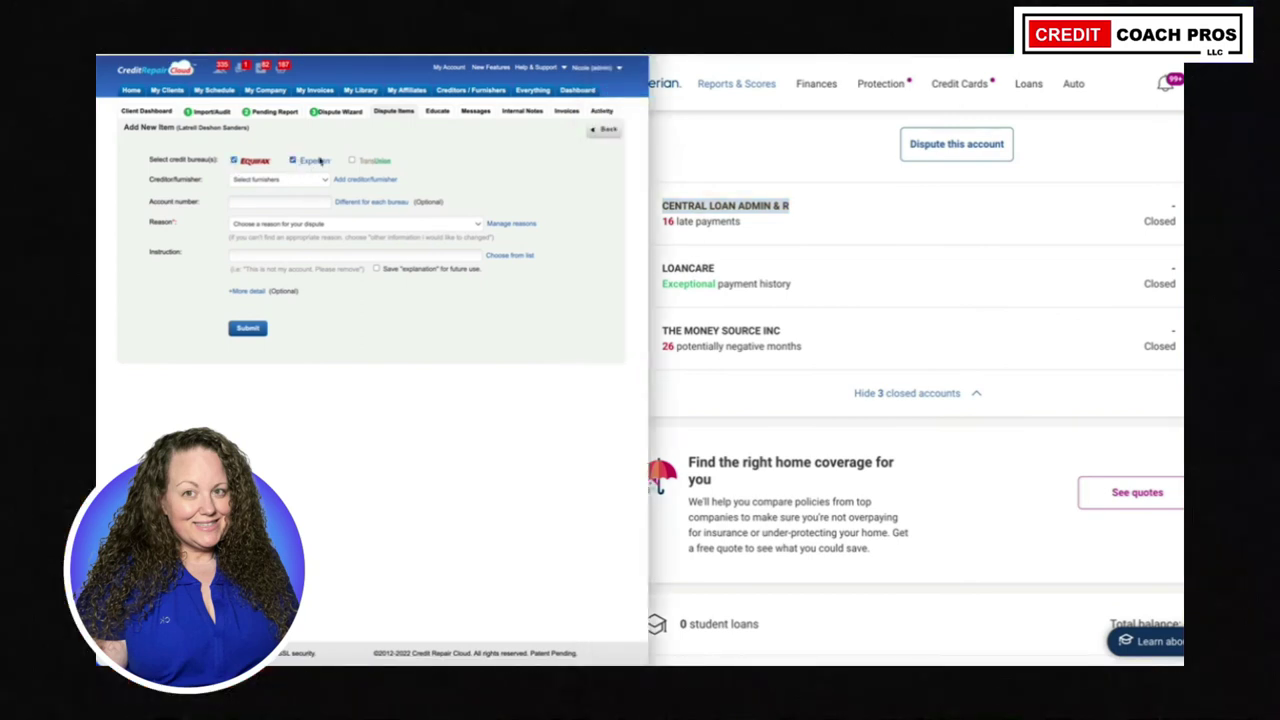
left_click(345, 179)
left_click(312, 145)
Fill the furnisher's address and Ewing, NJ city, state and zip from the Experian report.
left_click(895, 268)
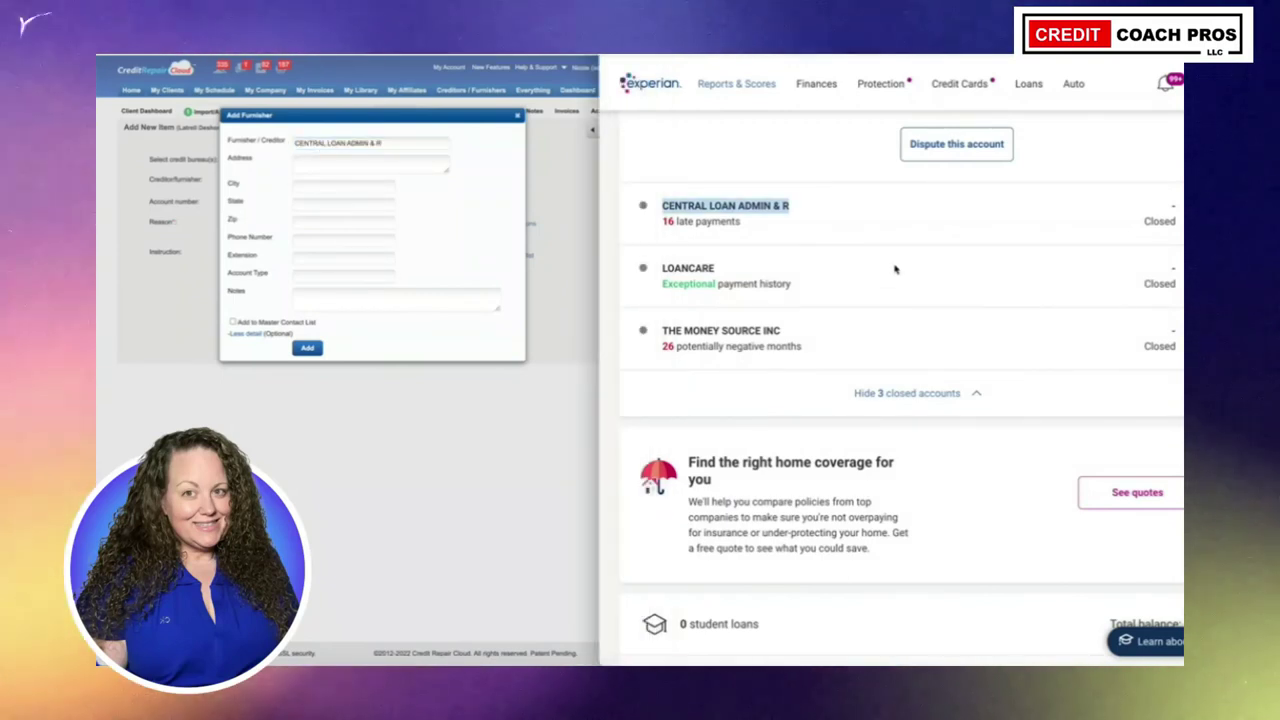
left_click(850, 227)
scroll(820, 350, "down", 5)
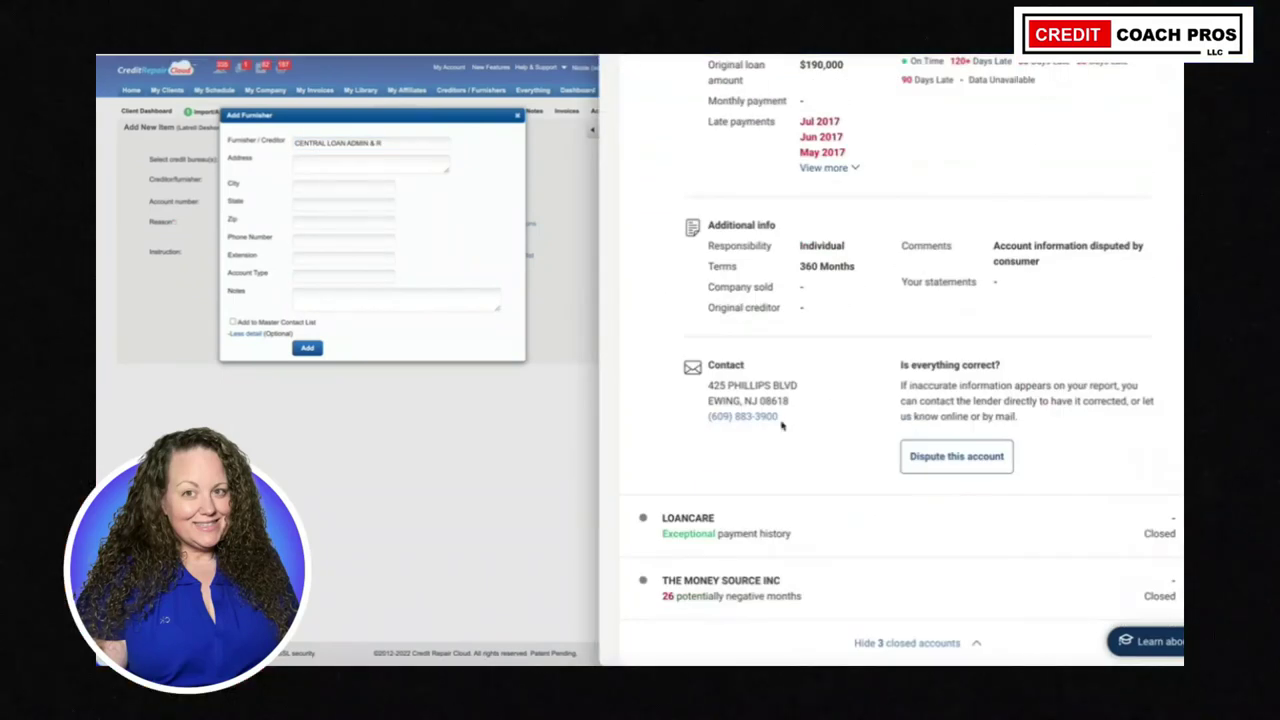
left_click_drag(795, 410, 708, 382)
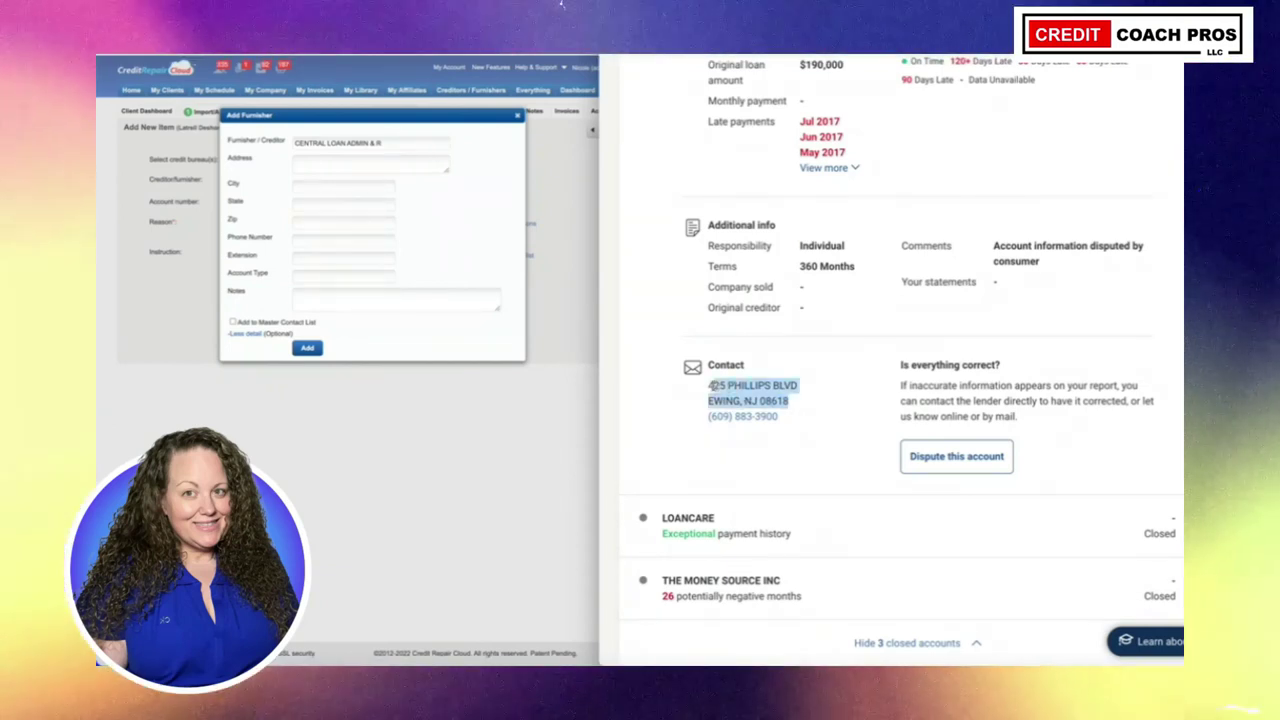
left_click(353, 168)
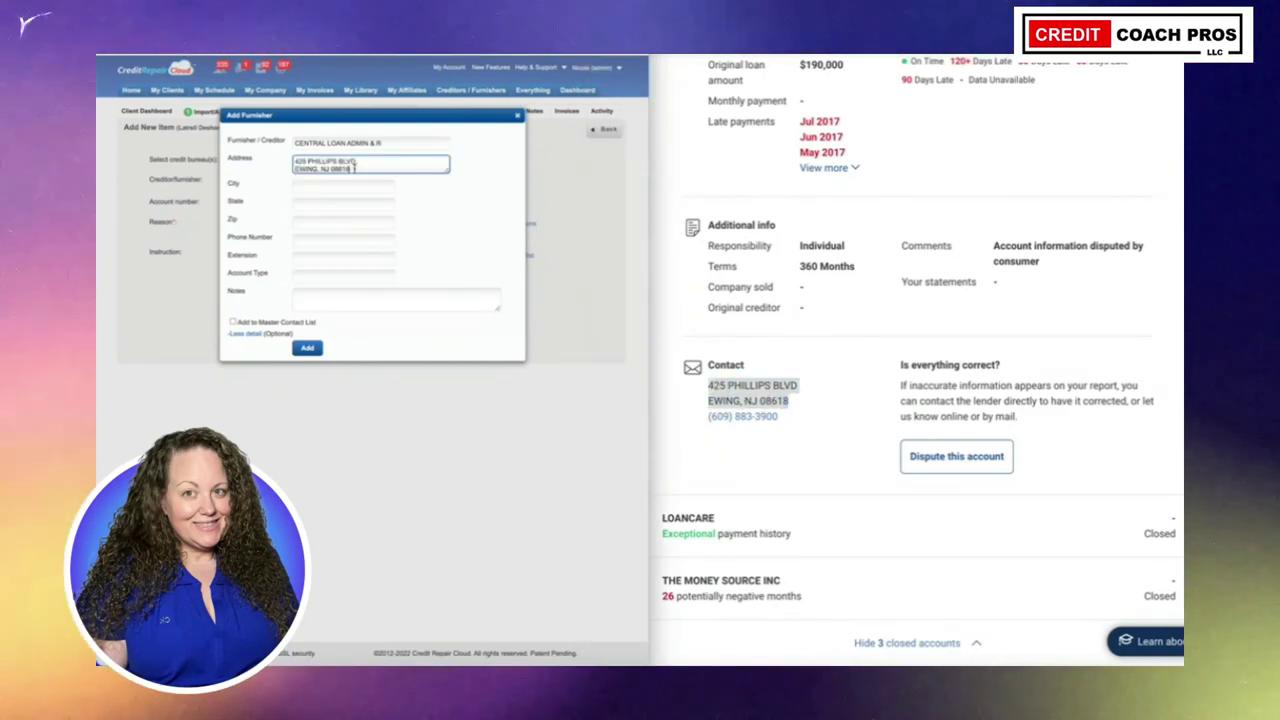
left_click(311, 187)
type("EWING, NJ 08618")
key("BackSpace")
key("BackSpace")
key("BackSpace")
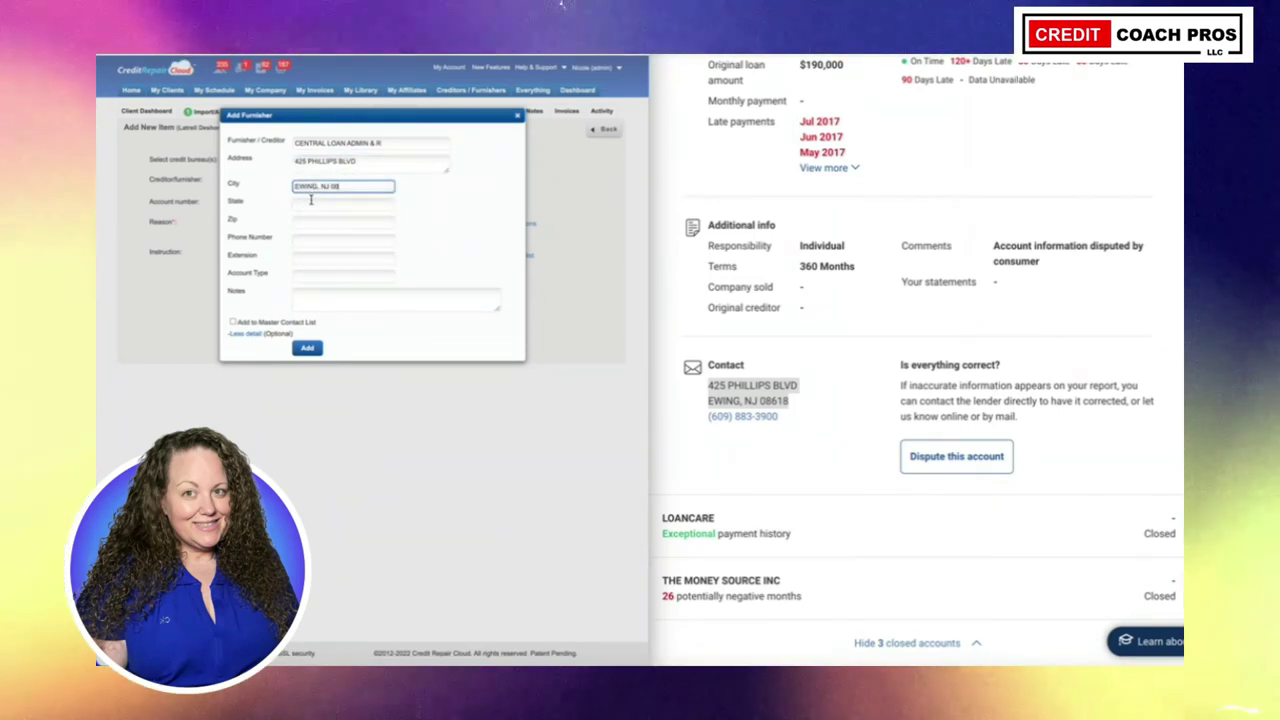
Paste the lender's phone number, set account type Mortgage and add the furnisher.
mouse_move(780, 416)
left_mouse_down()
mouse_move(707, 416)
mouse_move(778, 416)
left_mouse_up()
key("ctrl+c")
left_click(343, 240)
key("ctrl+v")
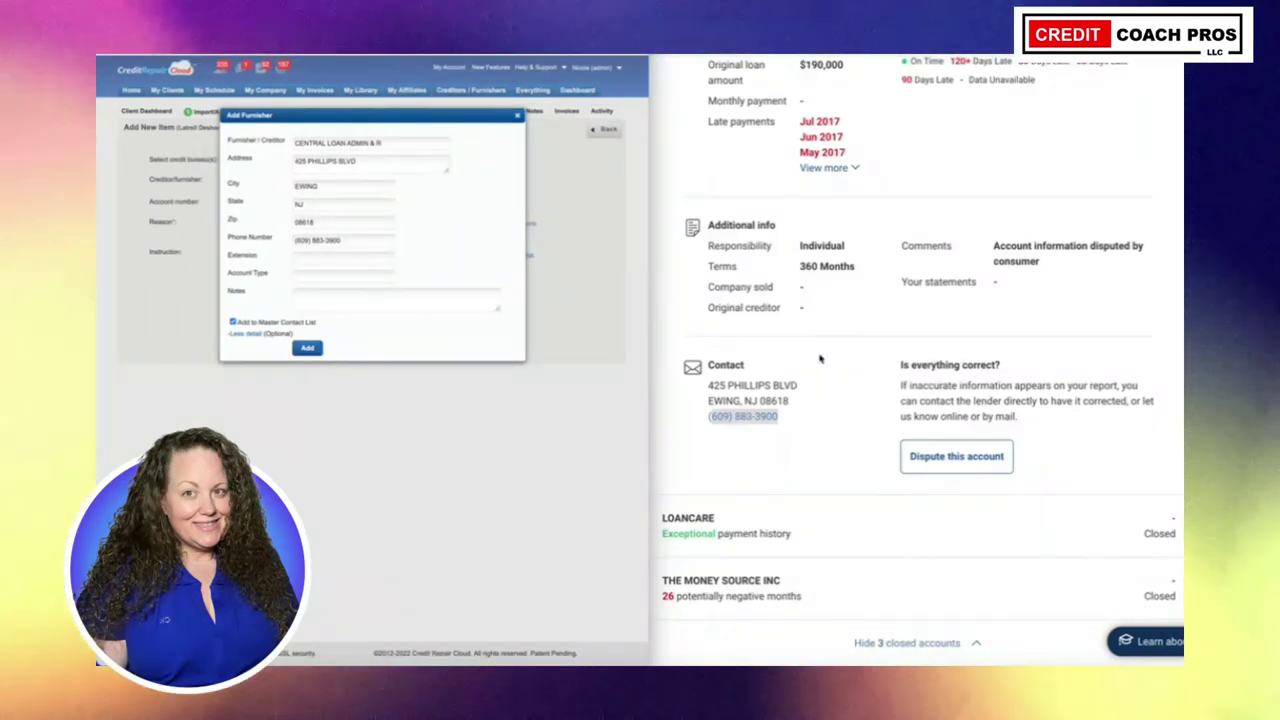
scroll(820, 358, "up", 2)
scroll(820, 358, "up", 2)
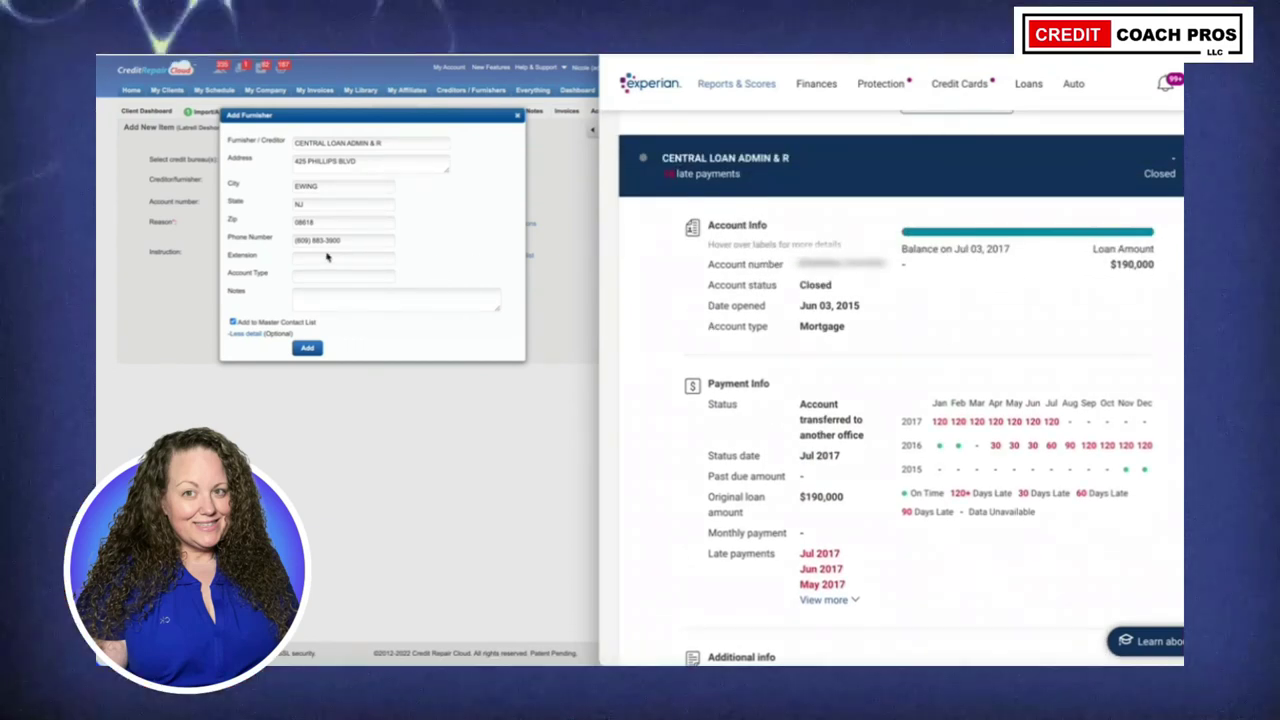
left_click(320, 274)
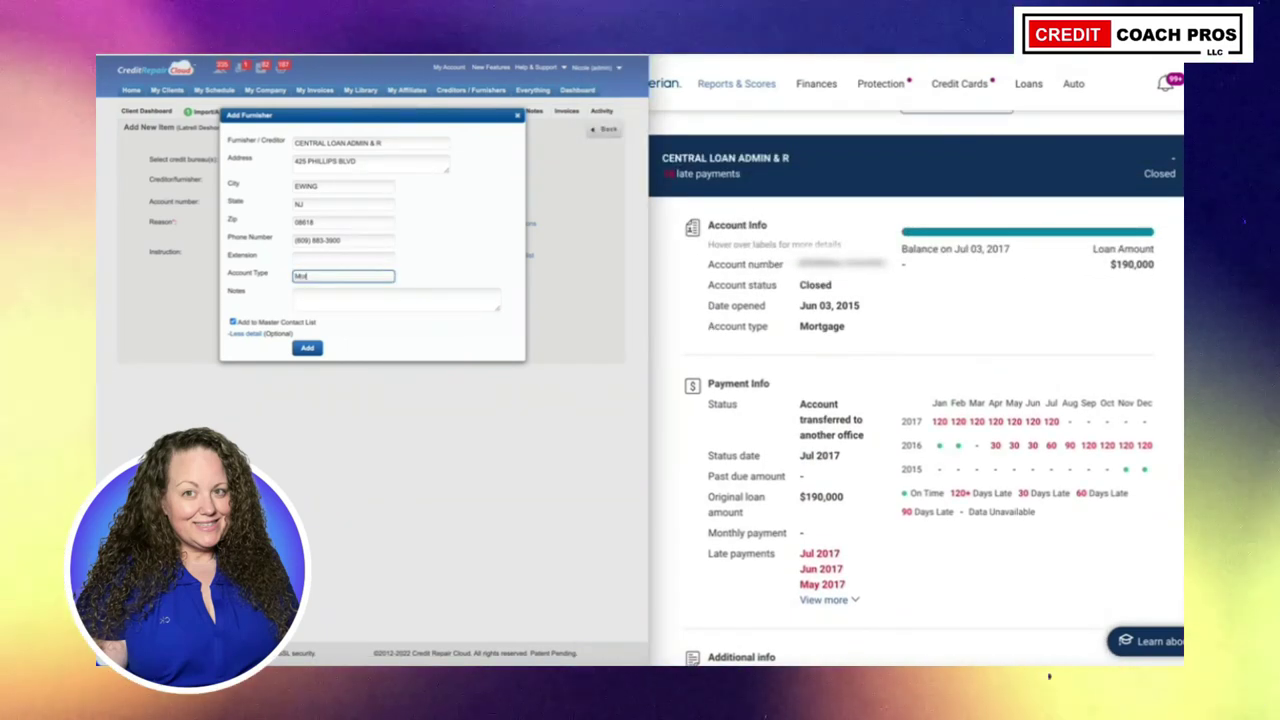
type("Mor")
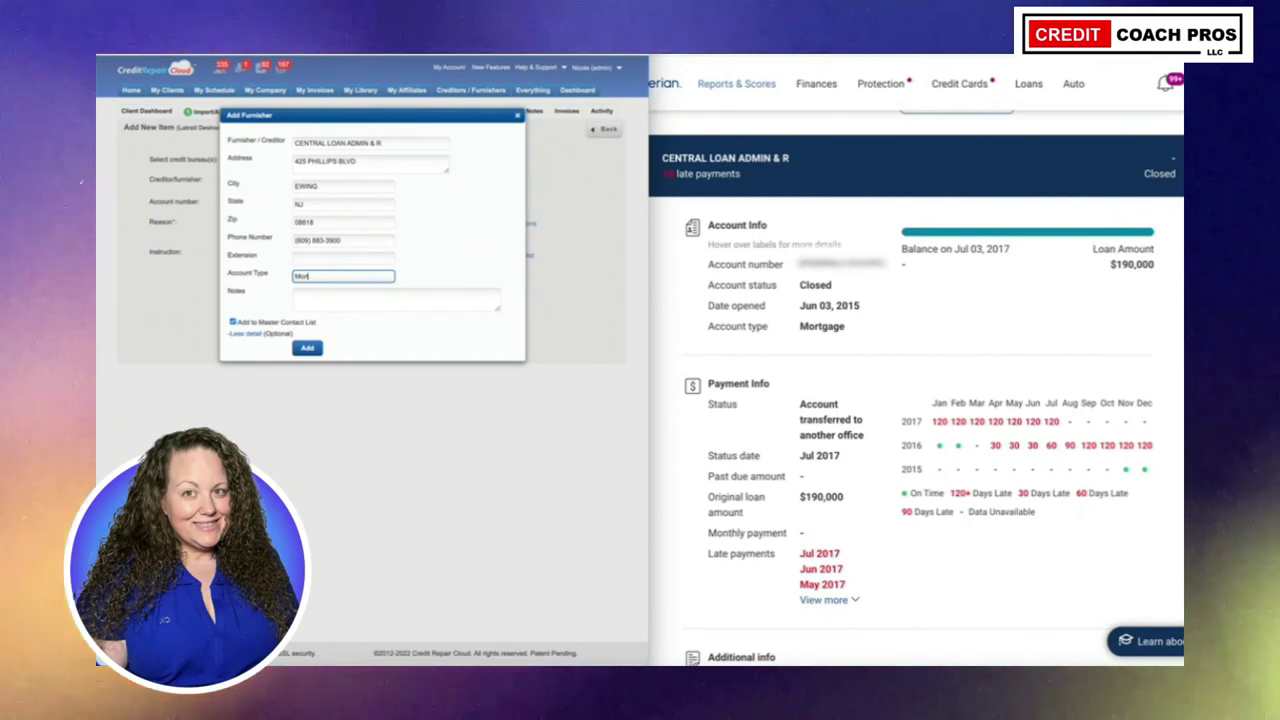
type("tgage")
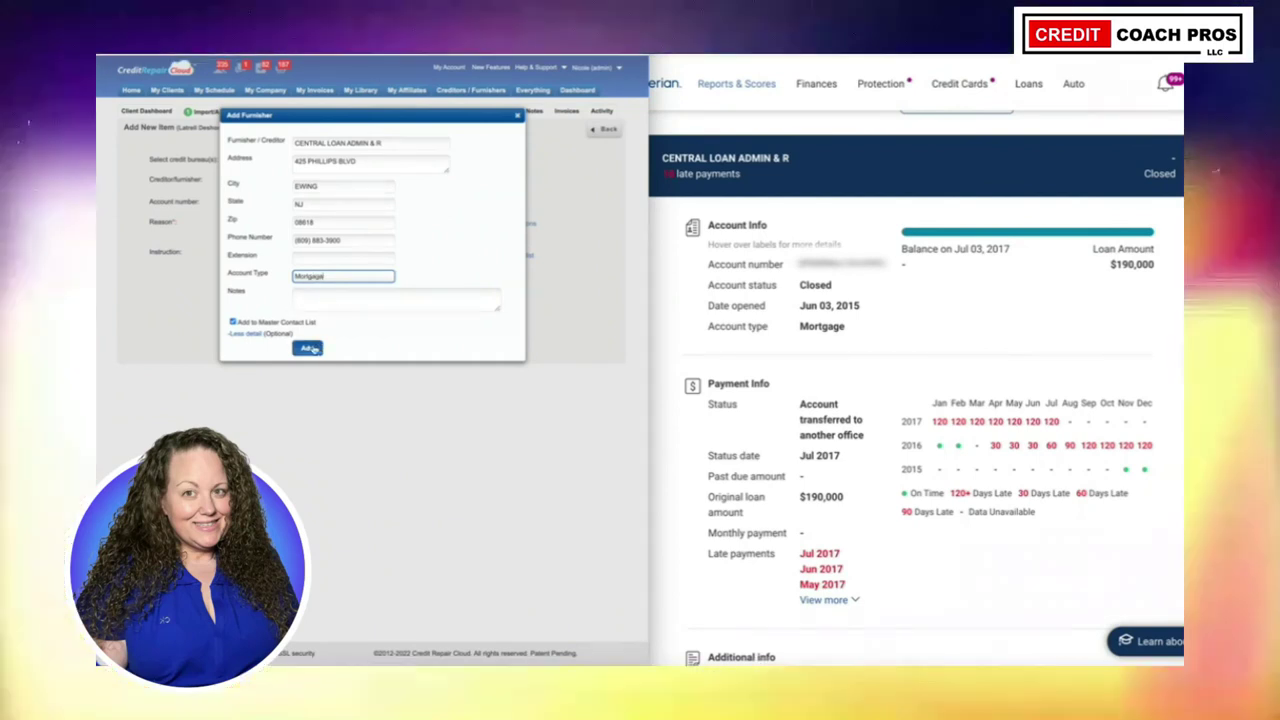
left_click(307, 348)
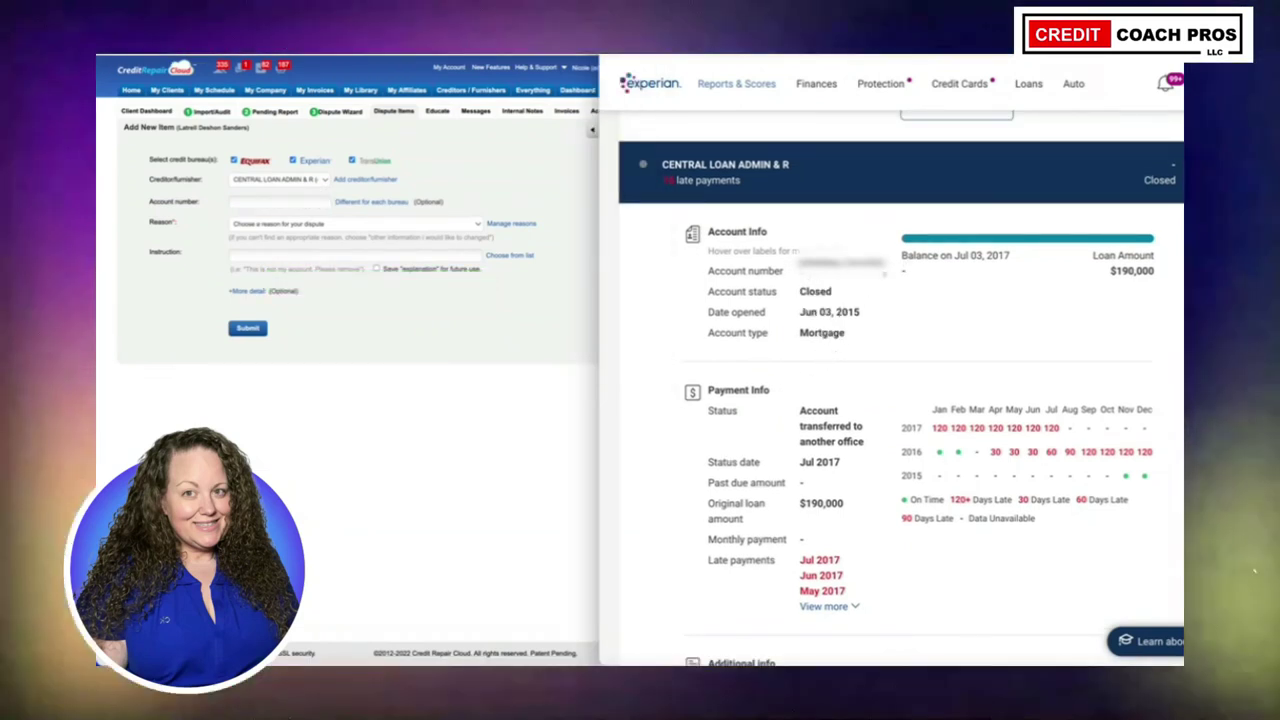
Paste the account number into the dispute item.
left_click_drag(900, 252, 846, 336)
left_click(305, 711)
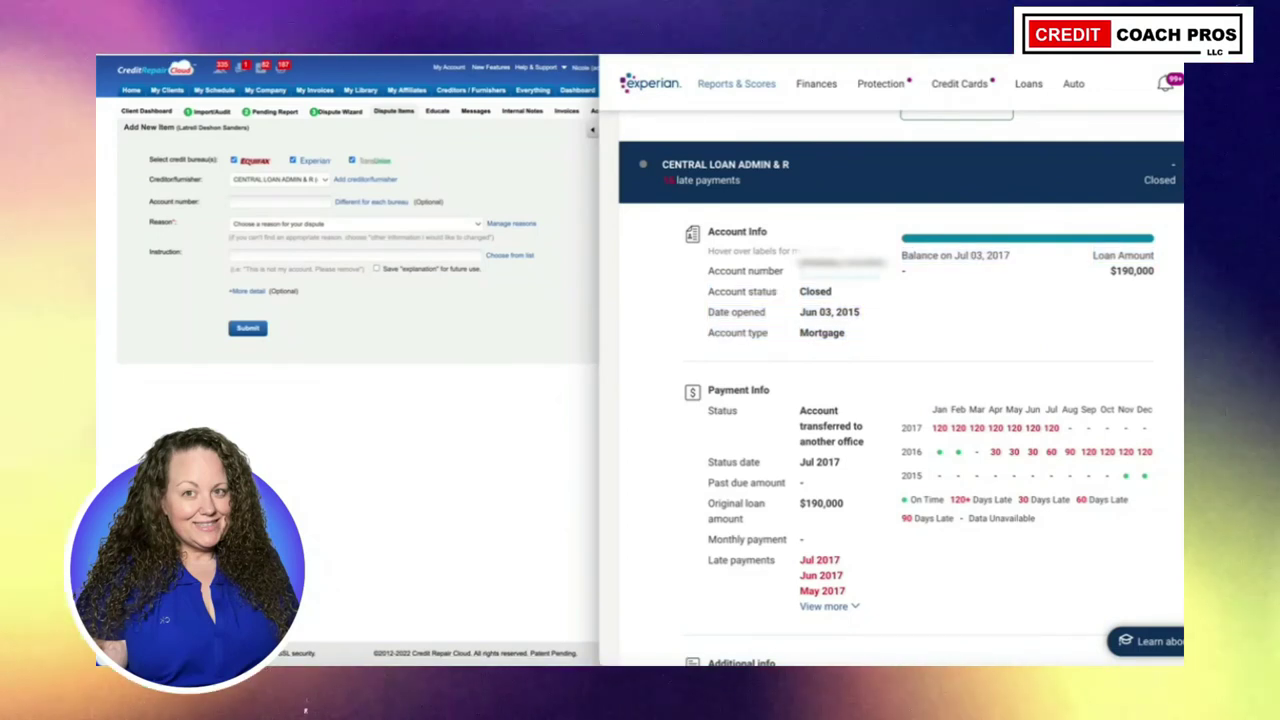
left_click(287, 205)
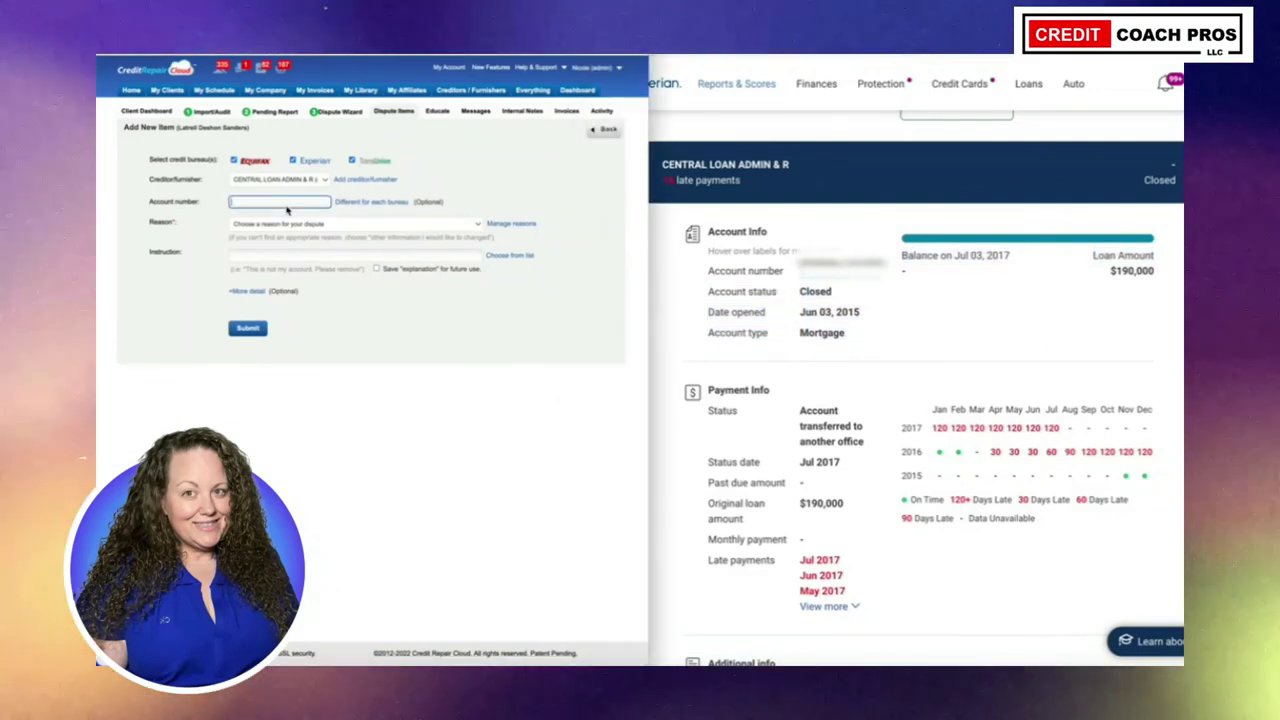
key("ctrl+v")
Choose the Late Payment Status is inaccurate reason and the remove-inaccurate-late-payments instruction.
left_click(297, 224)
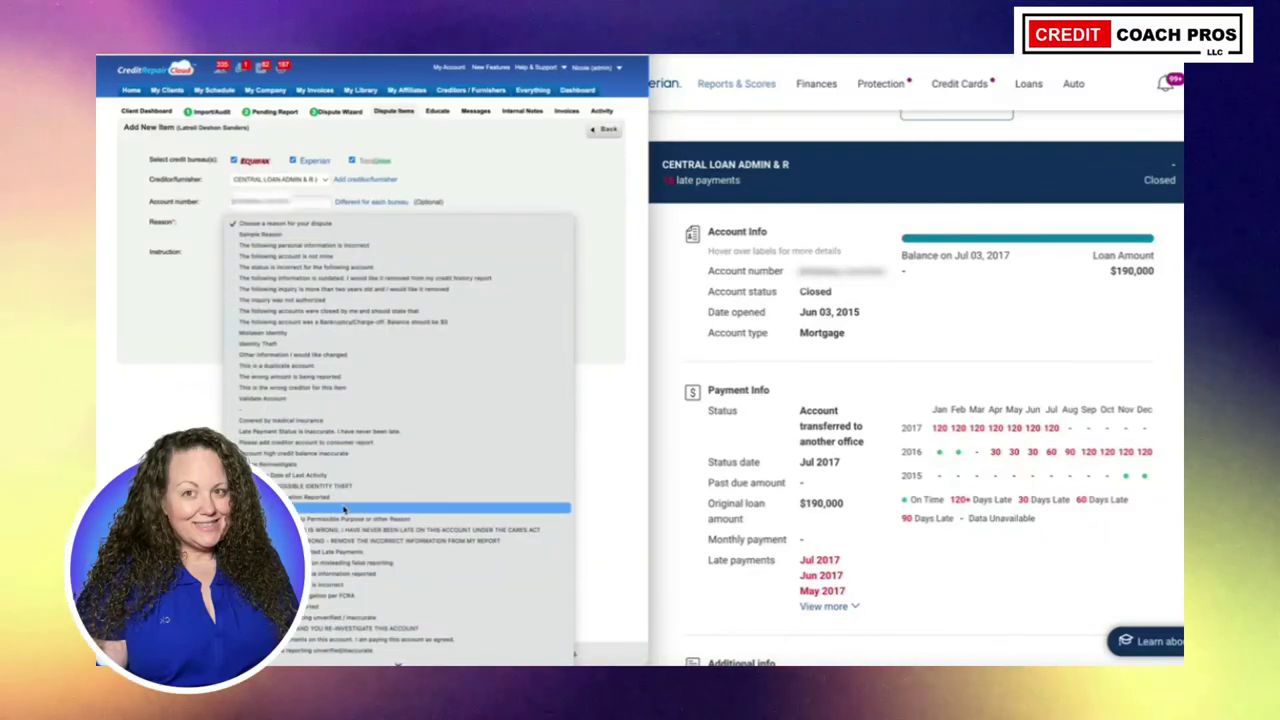
scroll(345, 538, "down", 2)
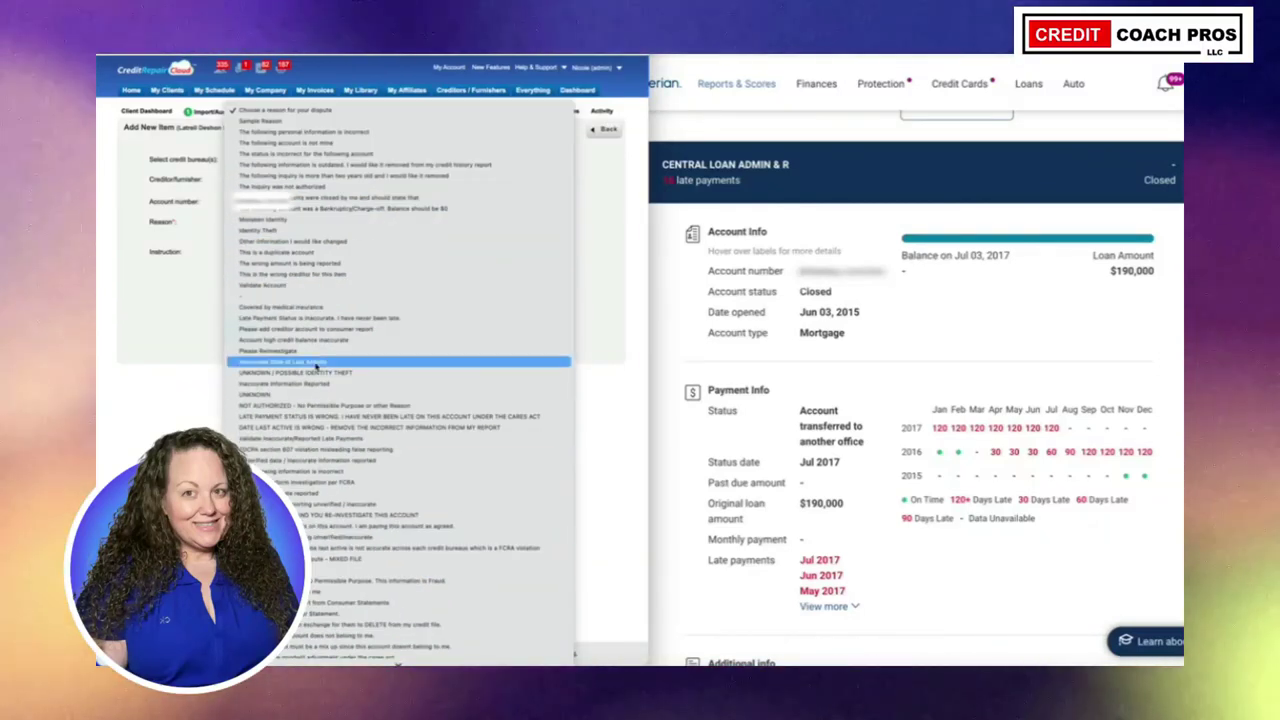
left_click(306, 319)
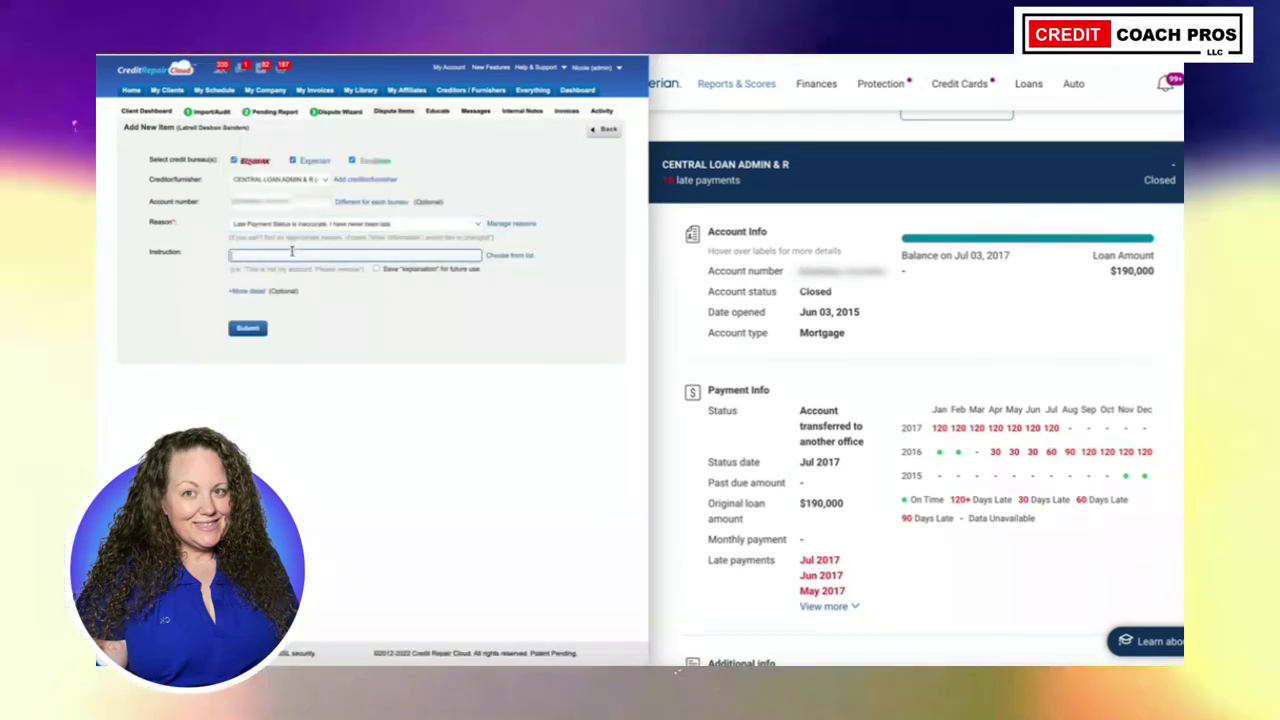
left_click(502, 257)
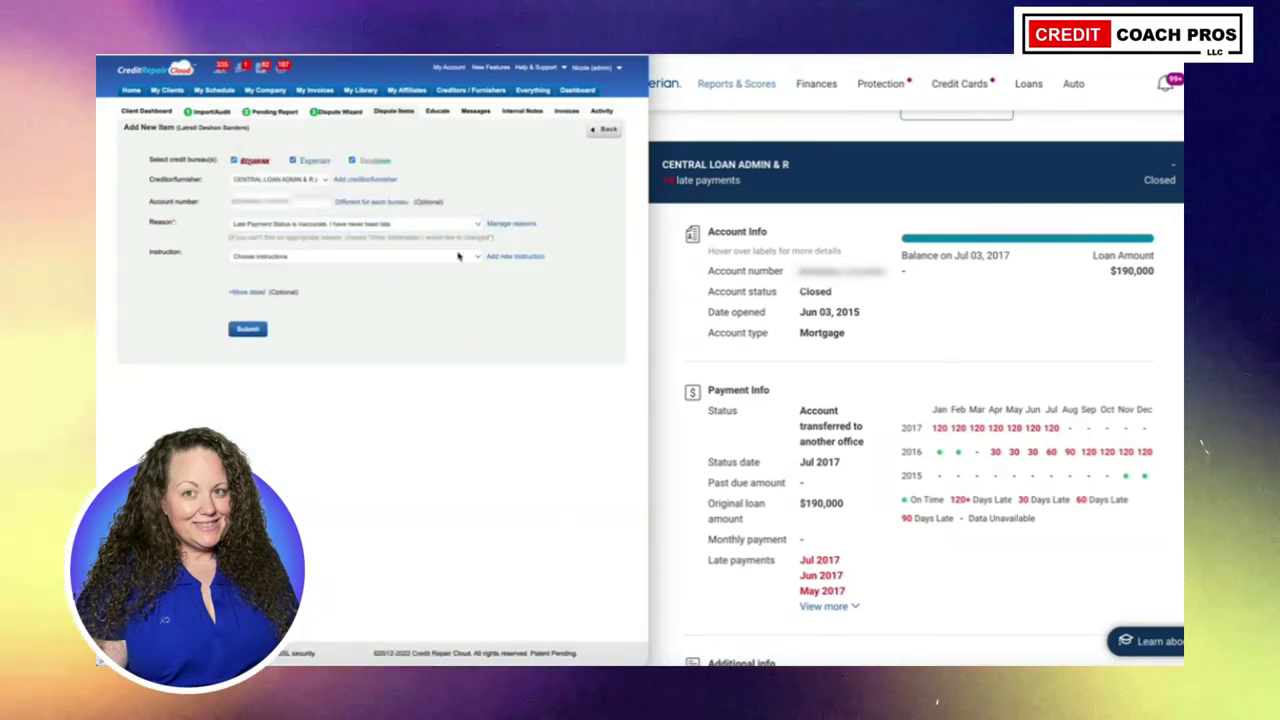
left_click(458, 257)
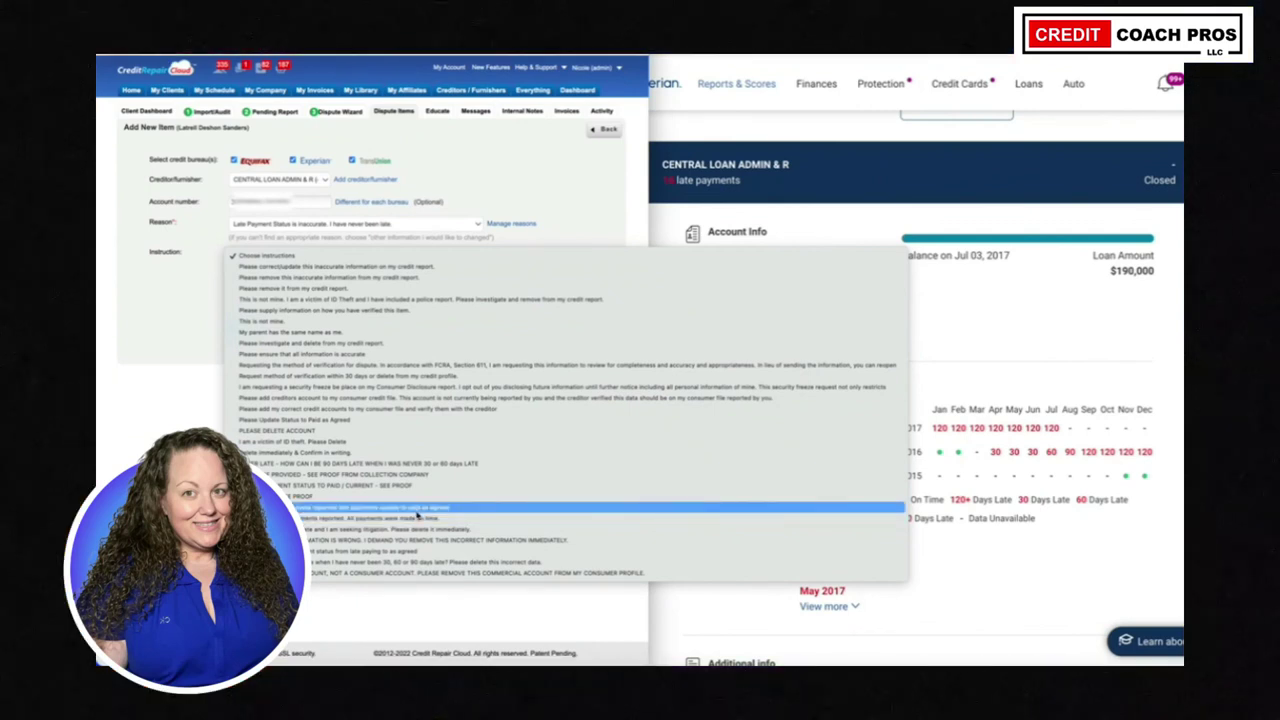
left_click(417, 508)
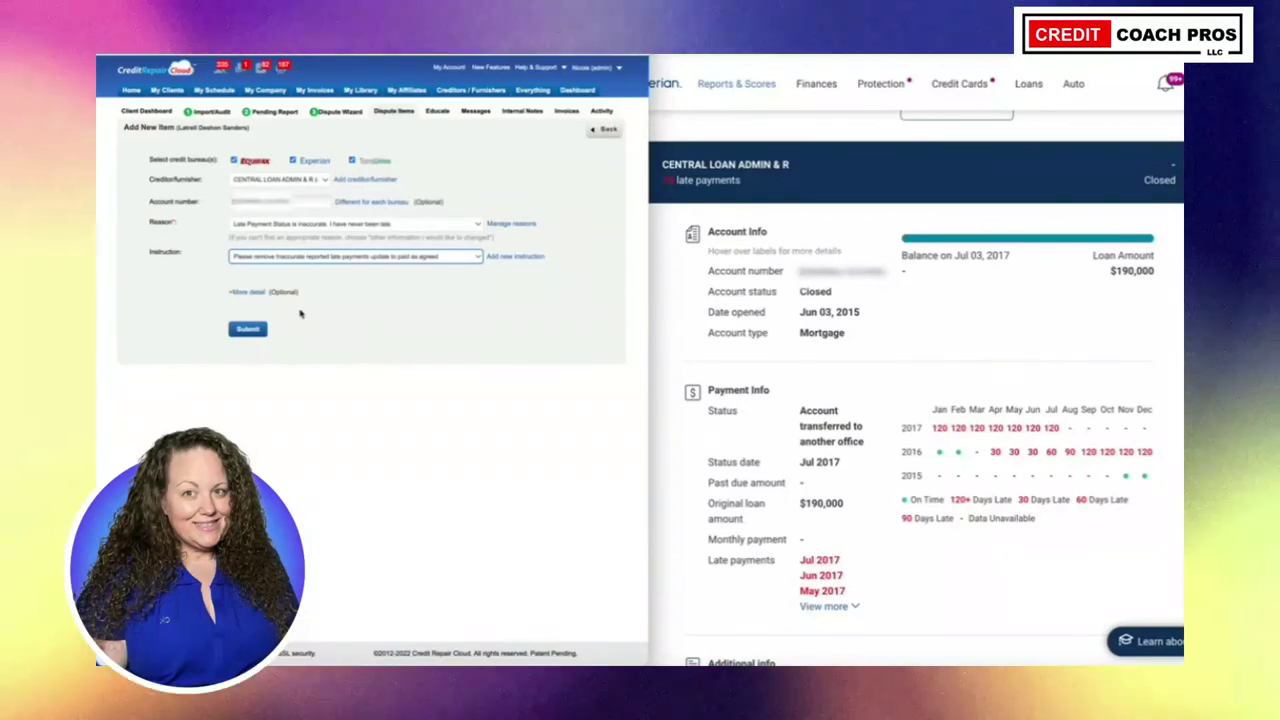
left_click(247, 292)
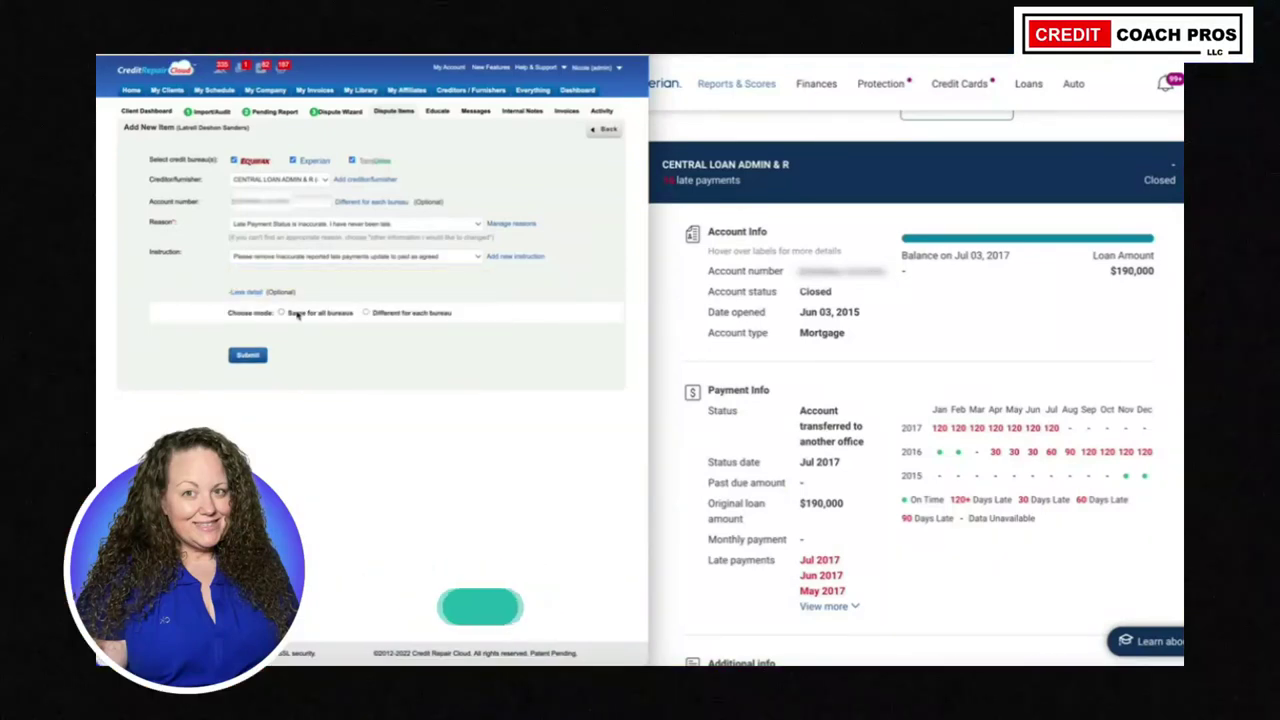
Use the same details for all bureaus and set the account status to Negative.
left_click(282, 313)
scroll(522, 415, "down", 3)
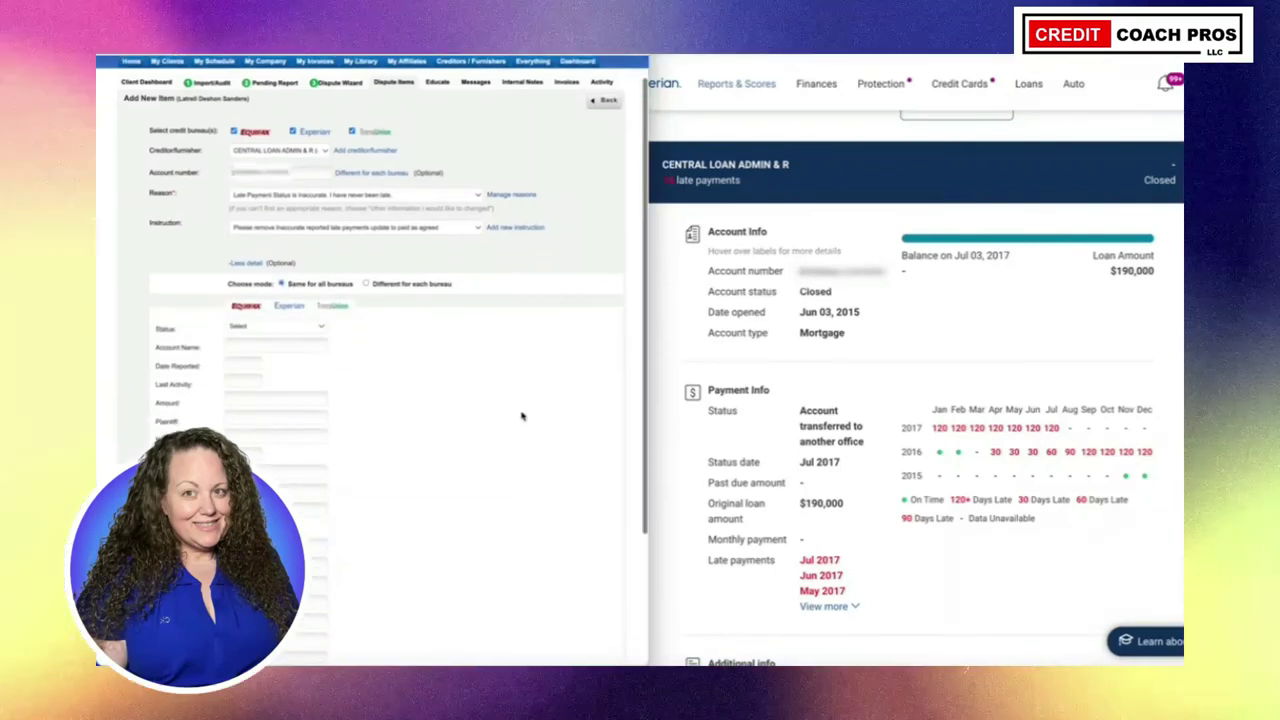
left_click(278, 150)
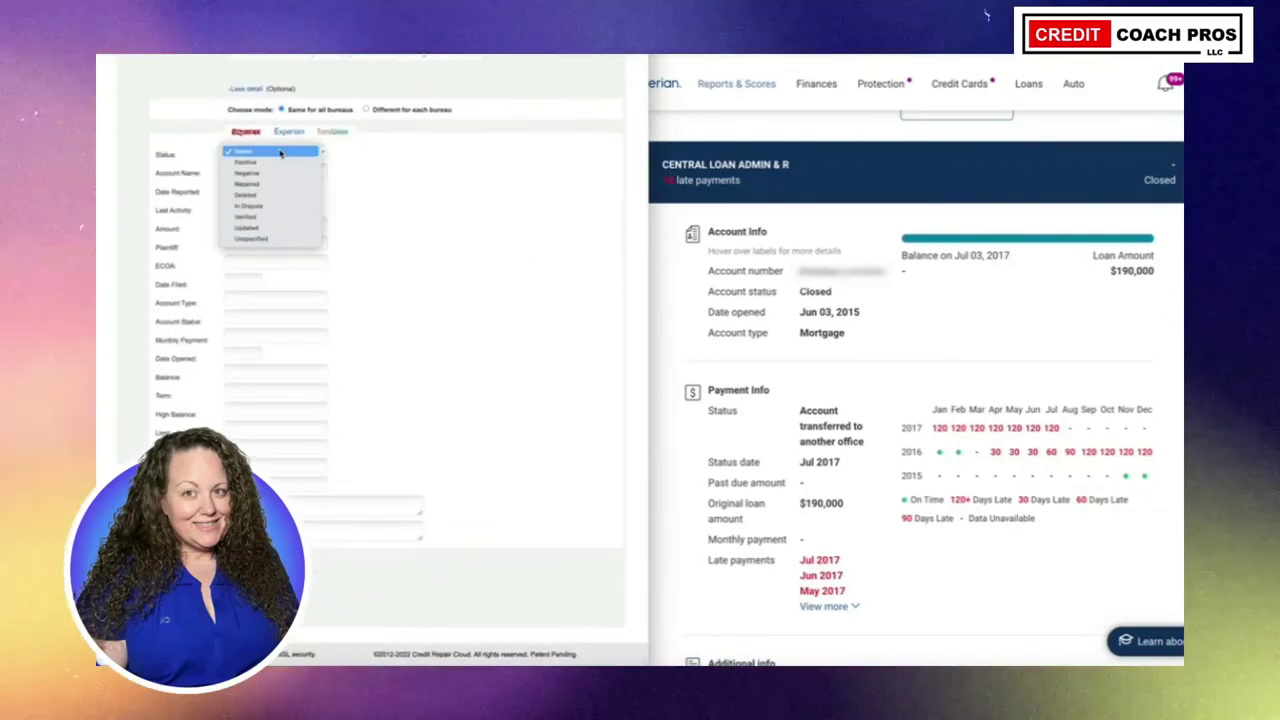
left_click(285, 172)
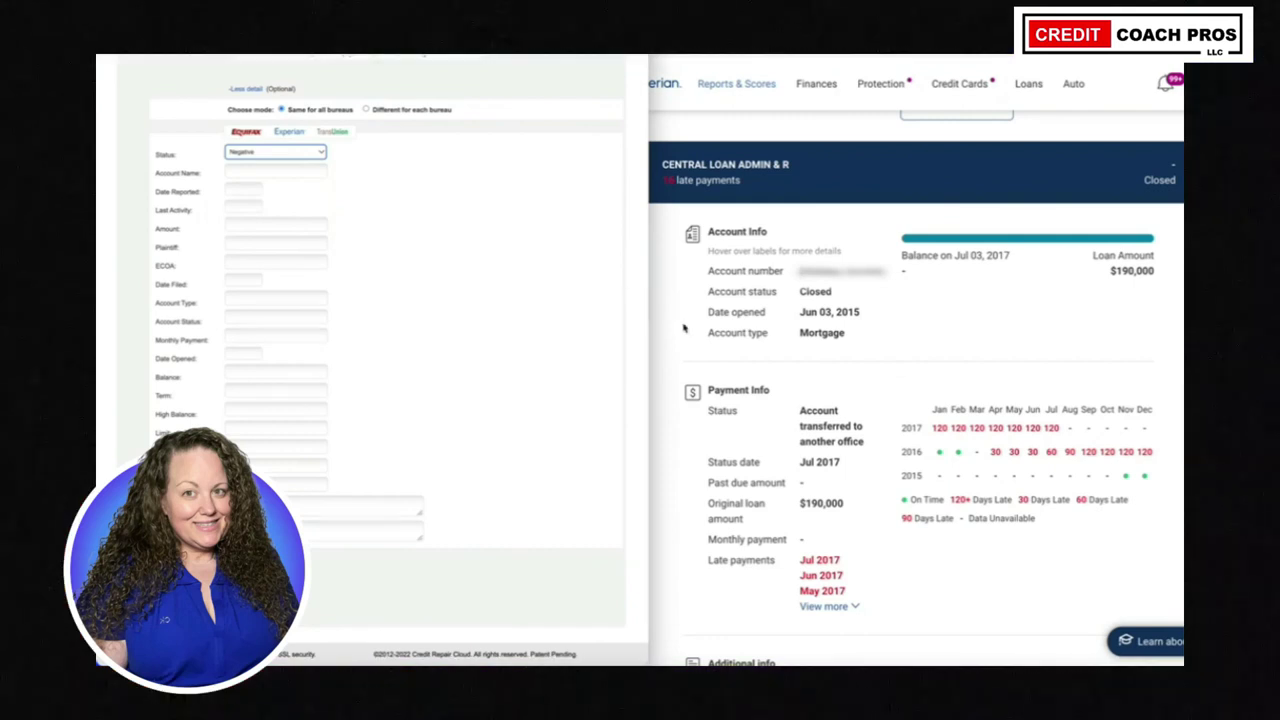
Expand all late payments on Experian and select the dates Jul 2017 to Apr 2016.
scroll(790, 389, "down", 2)
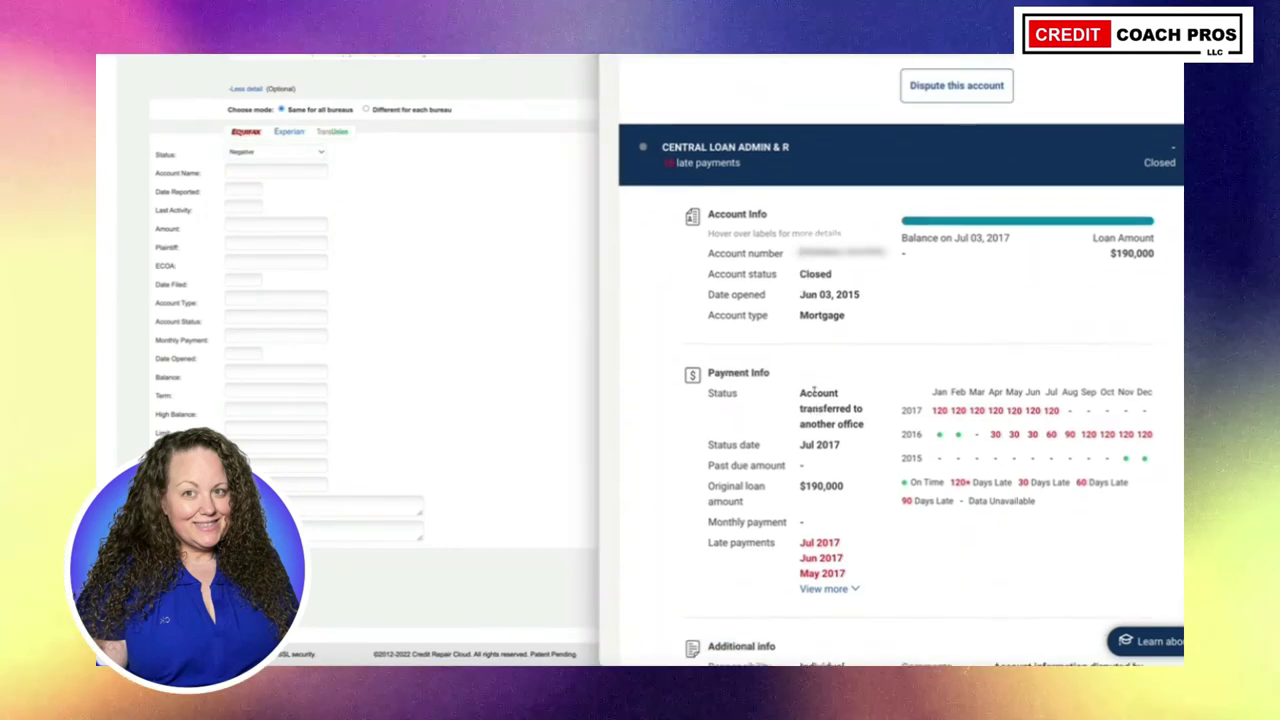
scroll(812, 392, "down", 1)
left_click(822, 478)
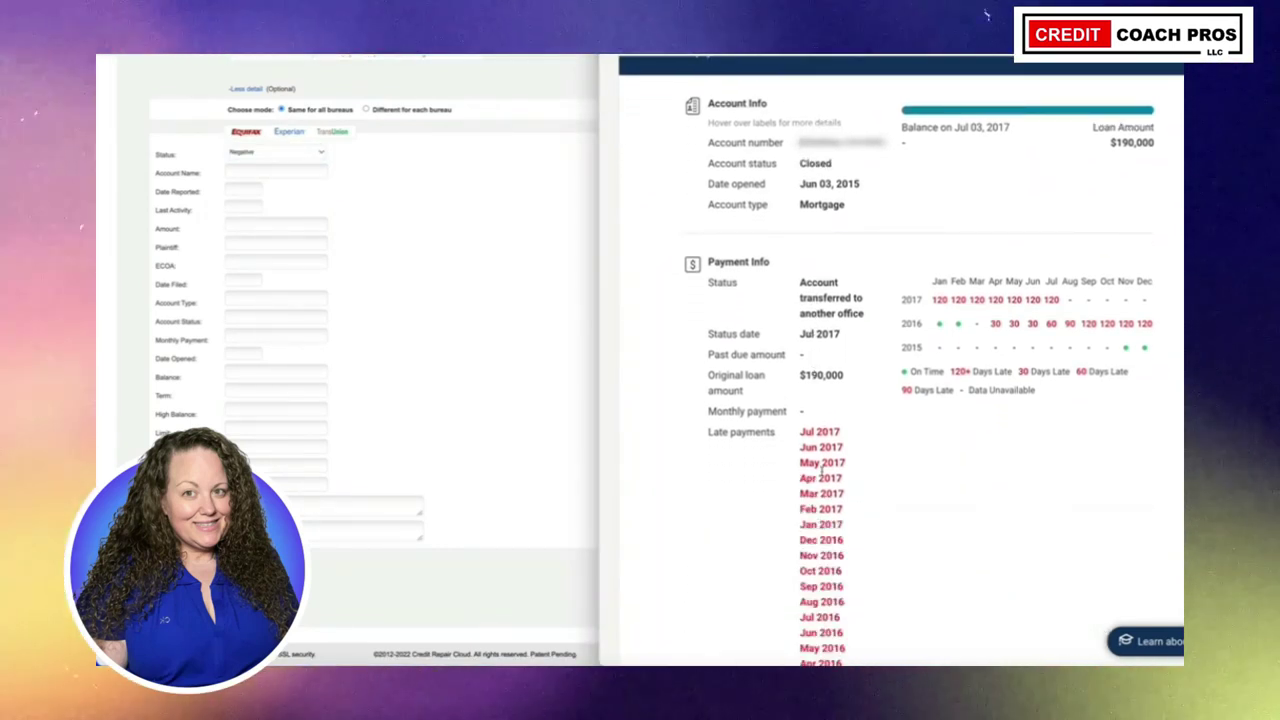
scroll(874, 526, "down", 5)
scroll(876, 528, "up", 1)
scroll(876, 528, "up", 2)
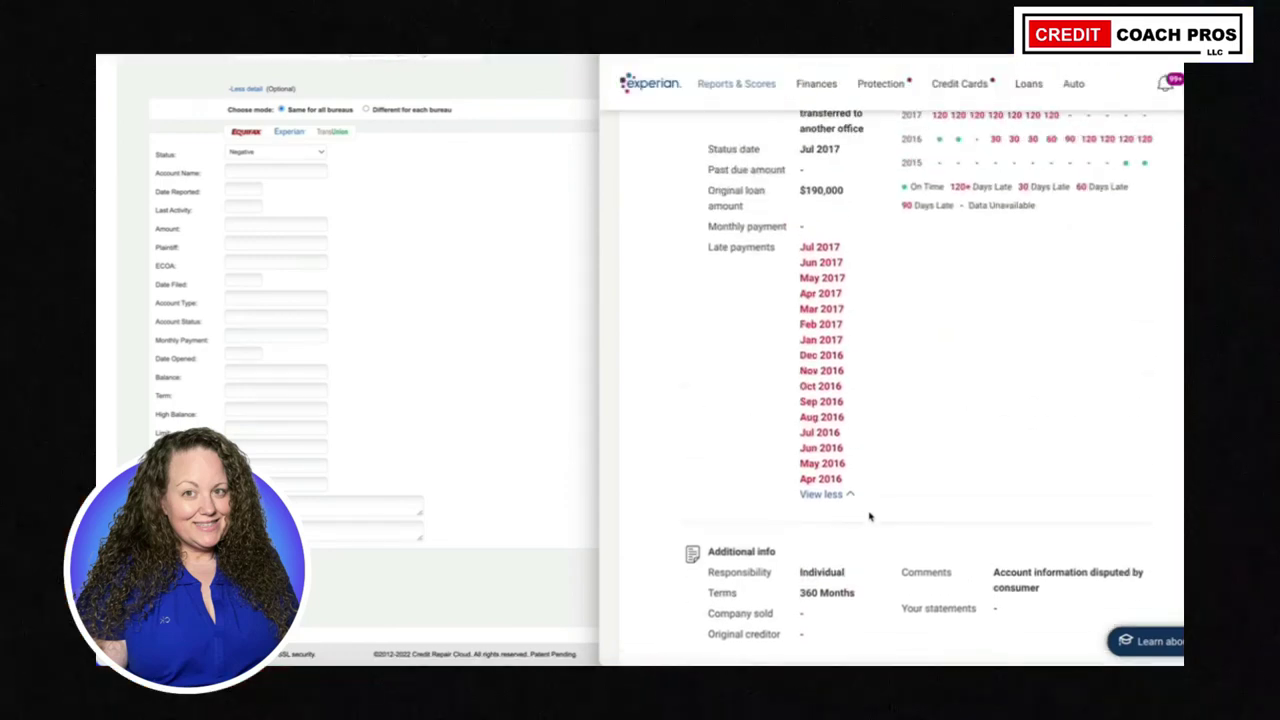
left_click_drag(846, 480, 797, 360)
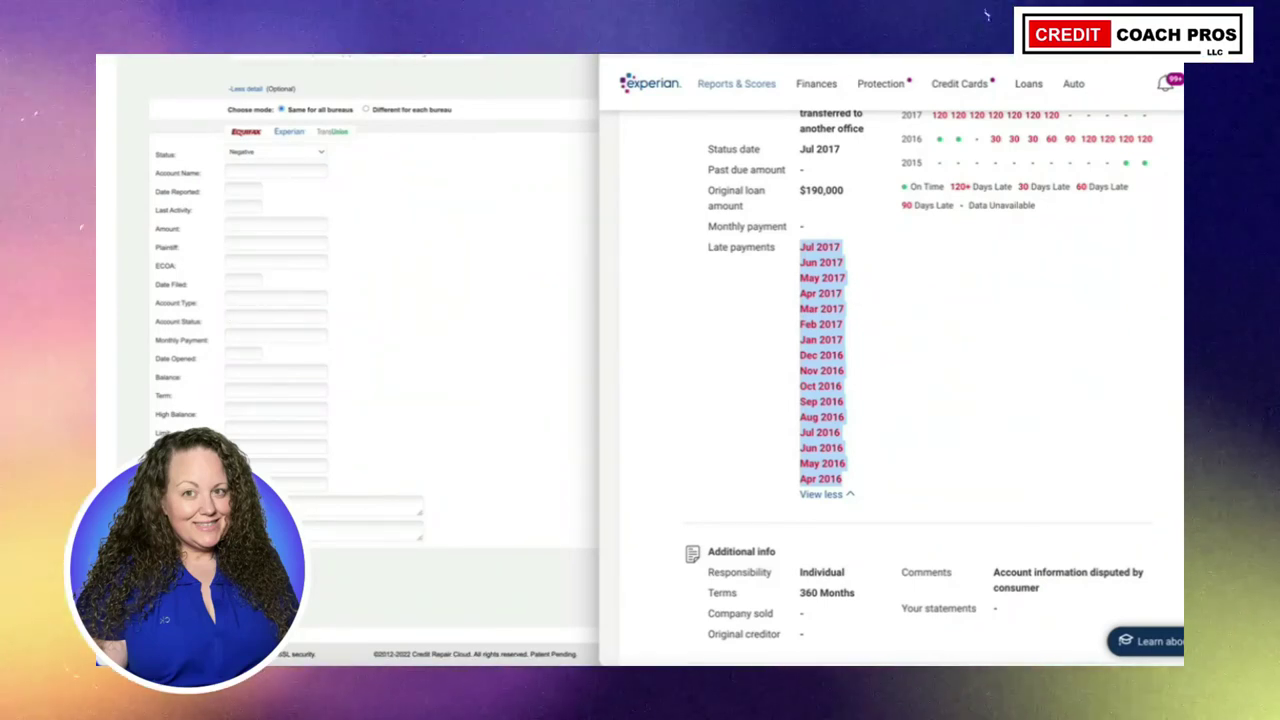
Paste the late-payment dates into the form and take the Closed account status from Experian.
left_click(288, 465)
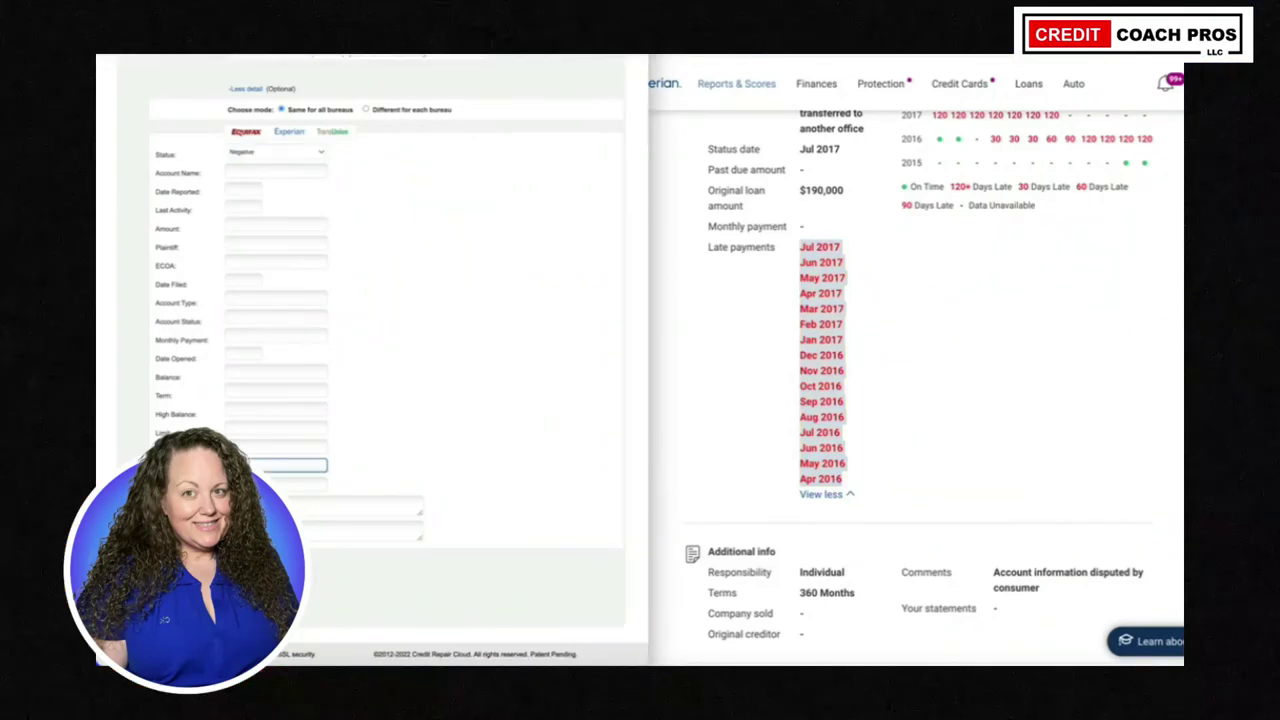
key("ctrl+v")
left_click(724, 324)
scroll(725, 325, "up", 3)
scroll(724, 324, "up", 1)
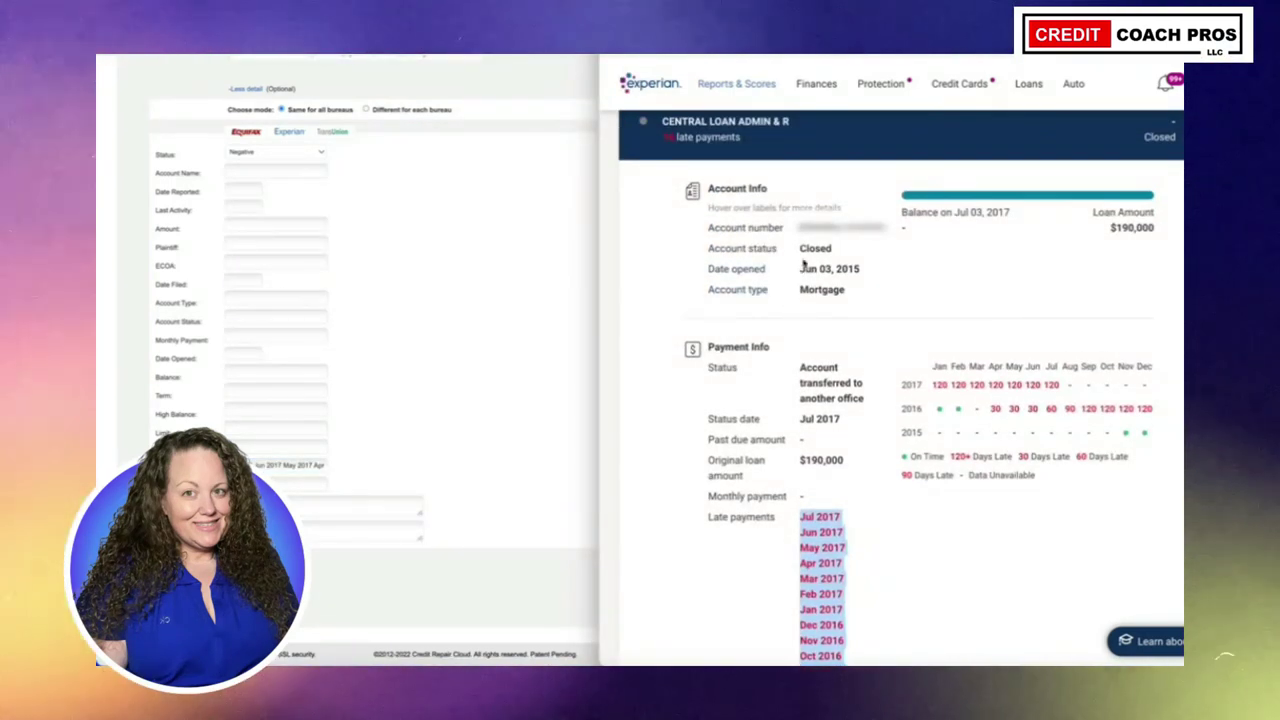
double_click(814, 250)
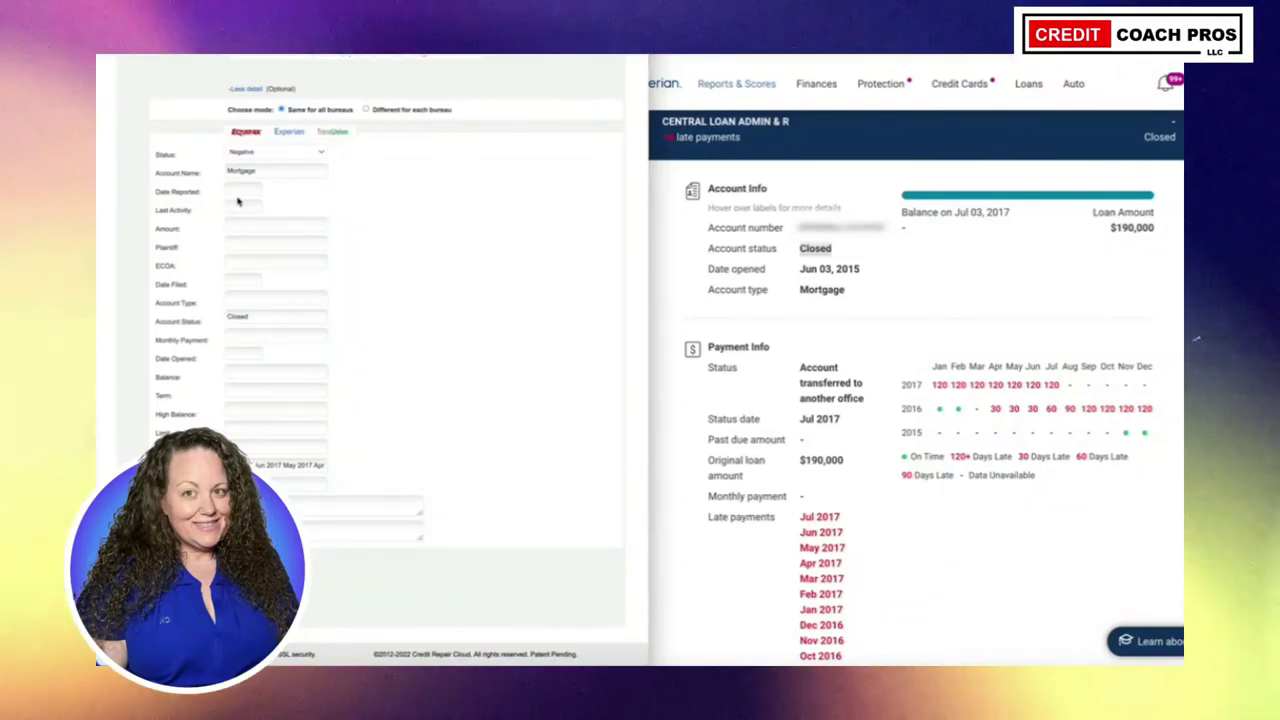
Enter last activity 07/2017 and credit limit 180000, then submit the dispute item.
left_click(240, 205)
type("07/2017")
left_click(420, 283)
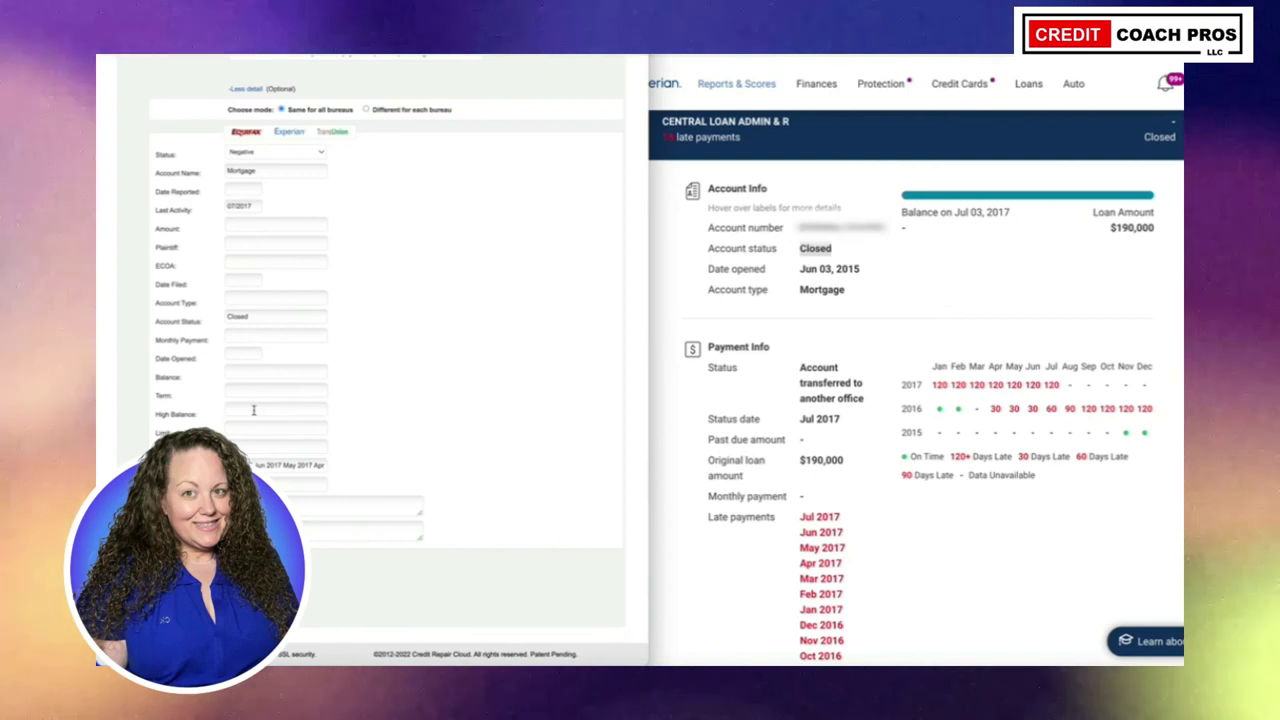
left_click(240, 427)
type("18")
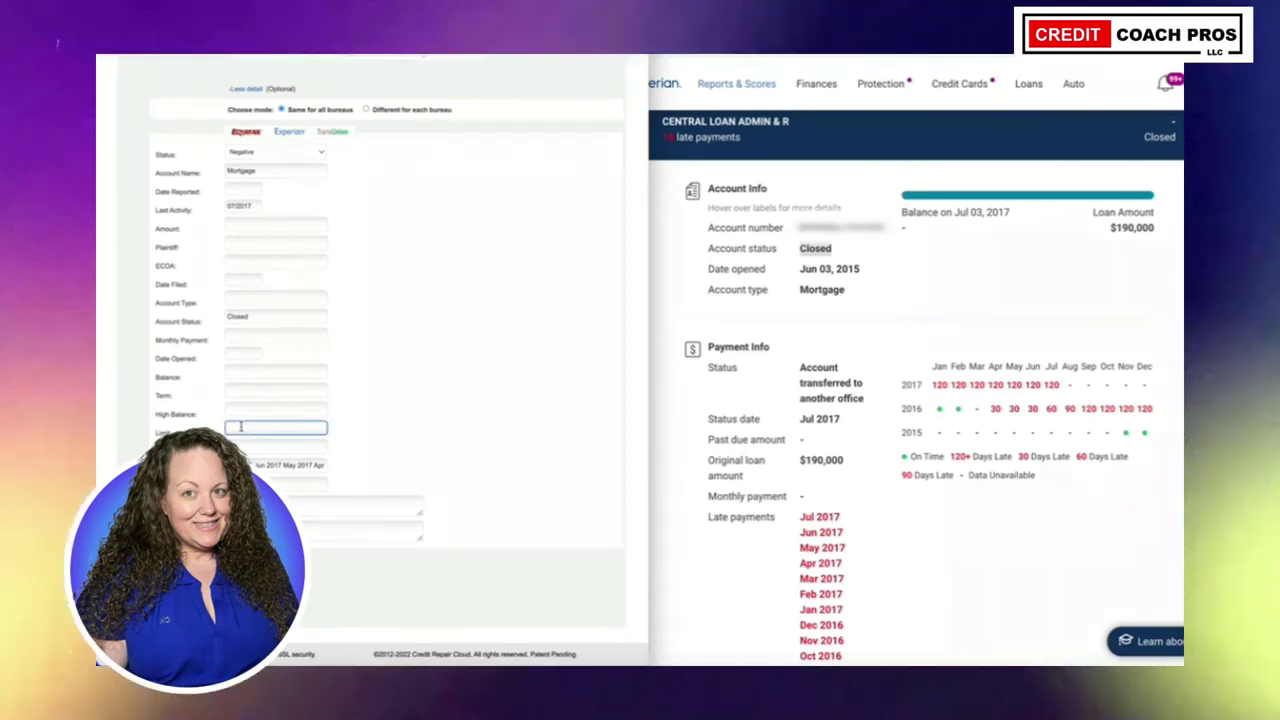
type("0000")
key("Return")
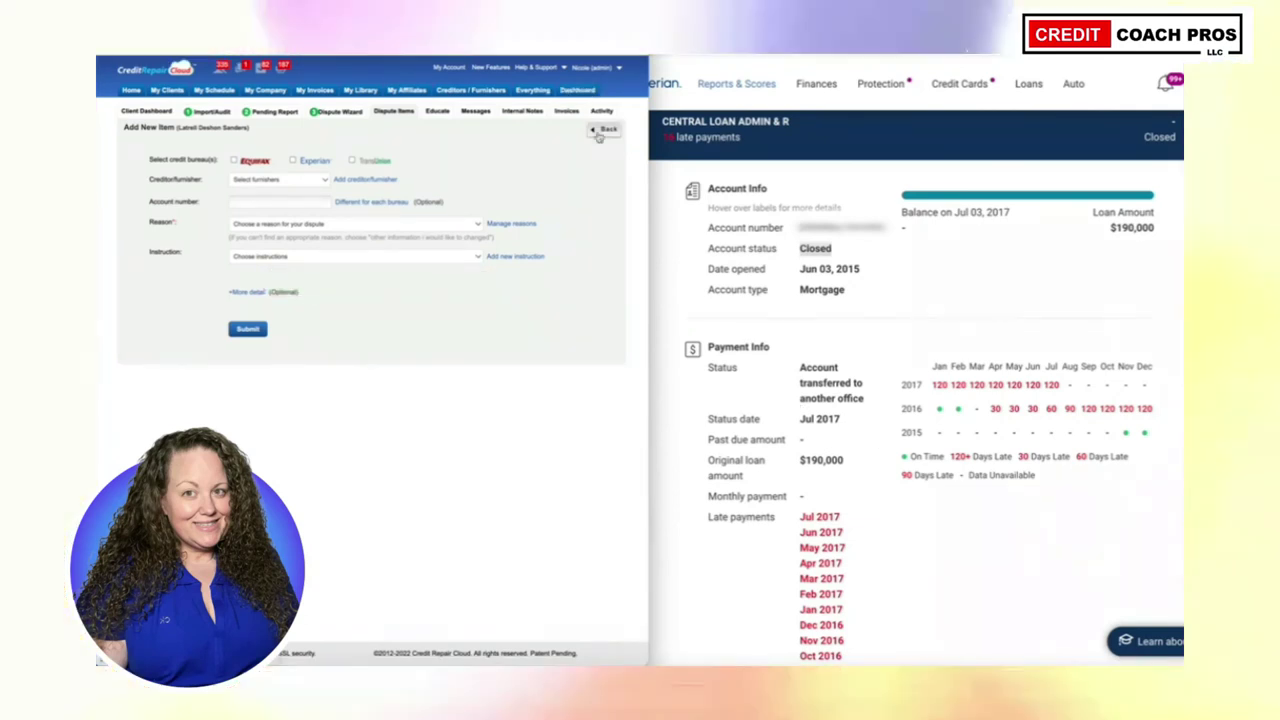
Return to All Dispute Items and start another new dispute item.
left_click(603, 130)
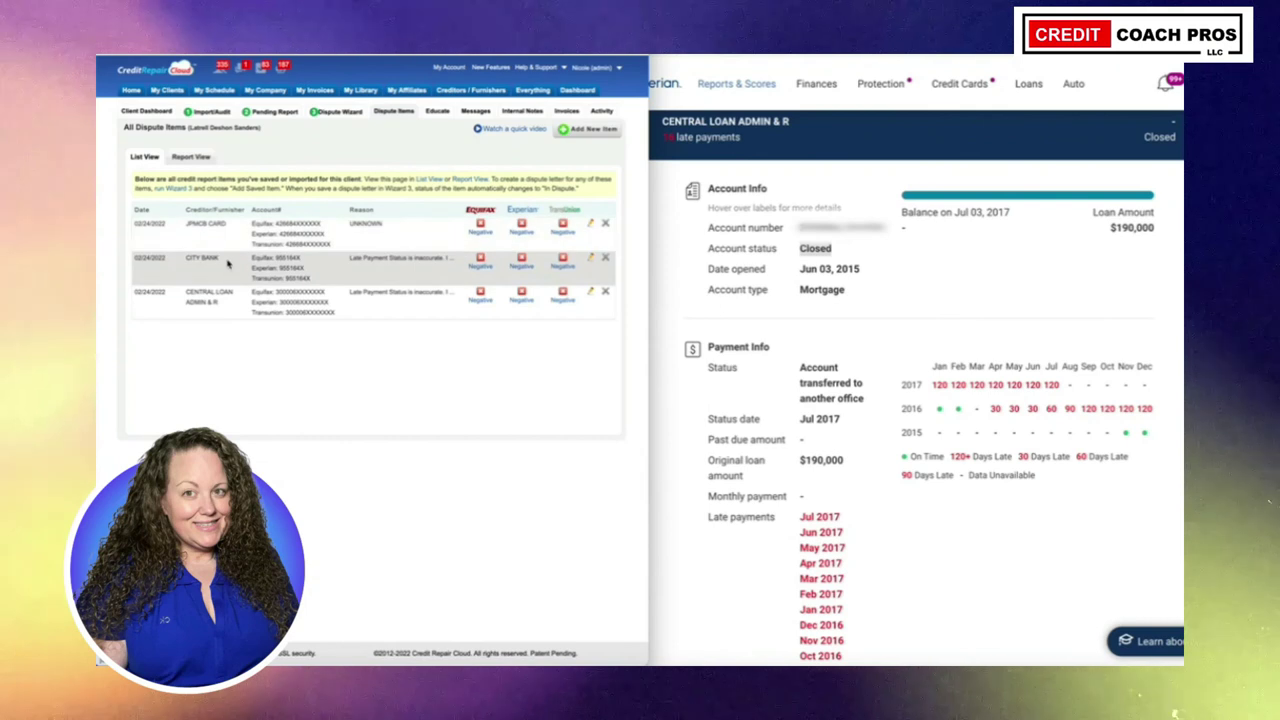
left_click(576, 131)
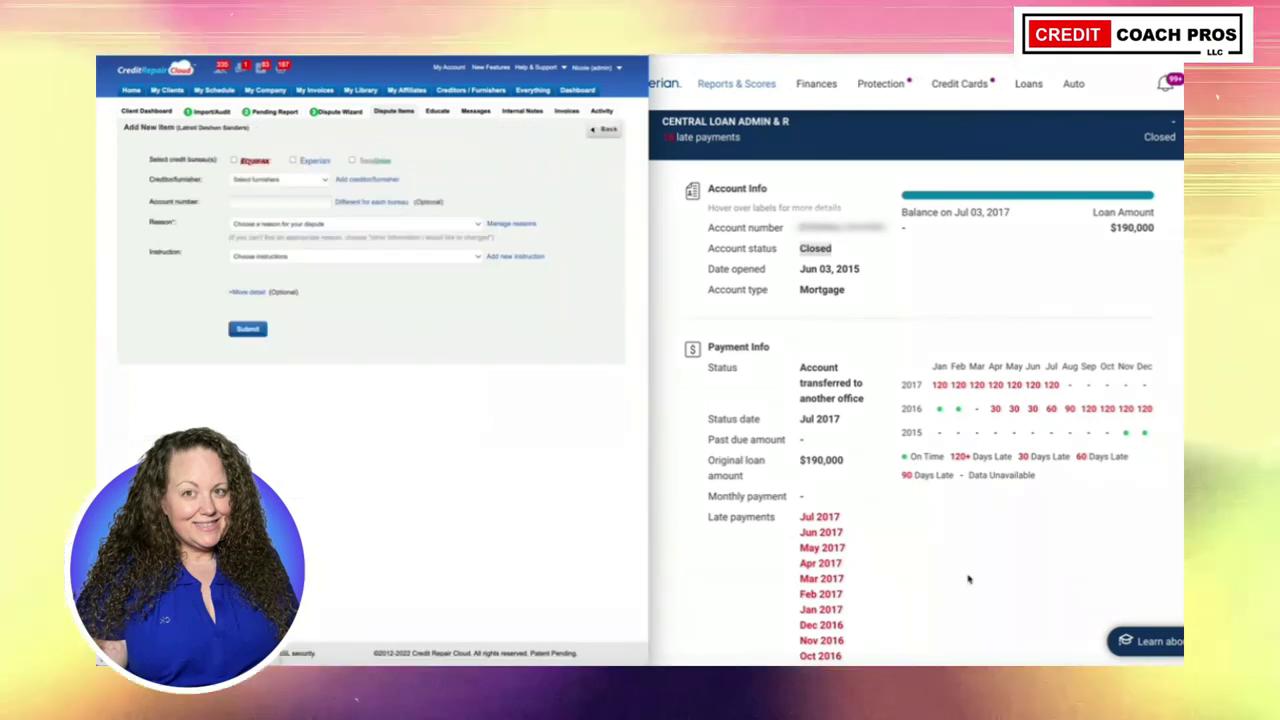
scroll(968, 578, "down", 5)
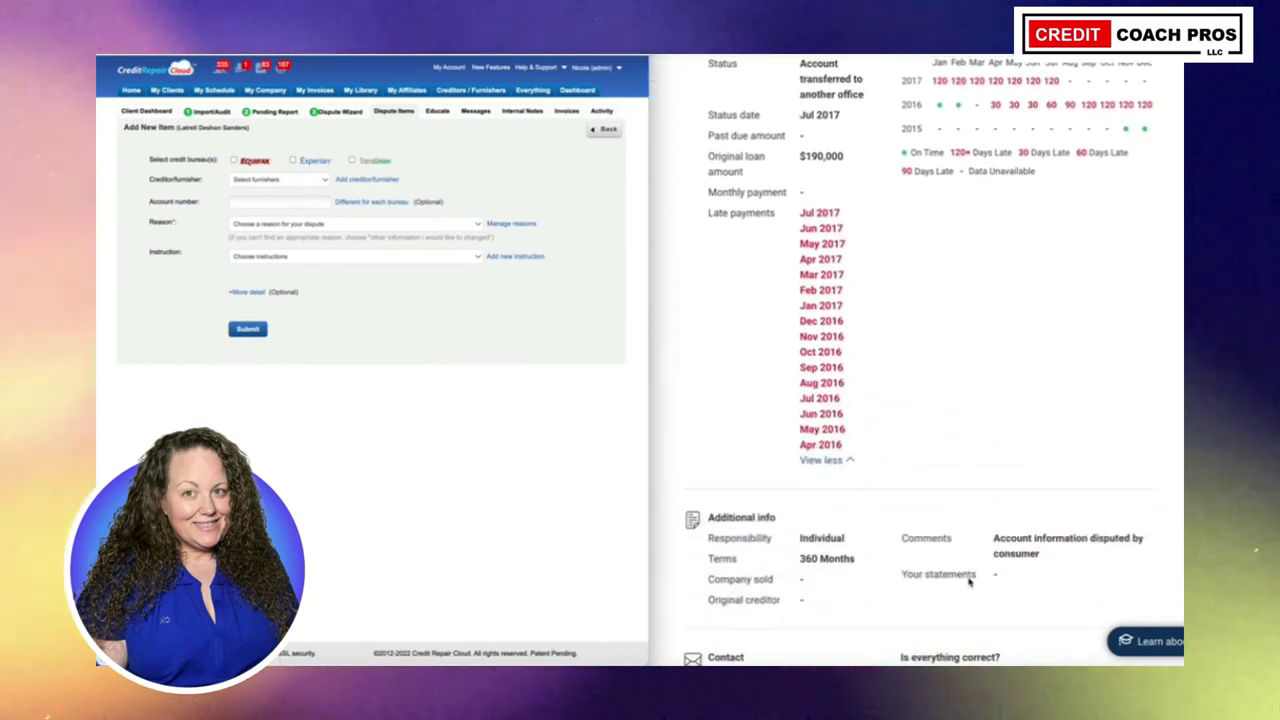
scroll(968, 582, "down", 5)
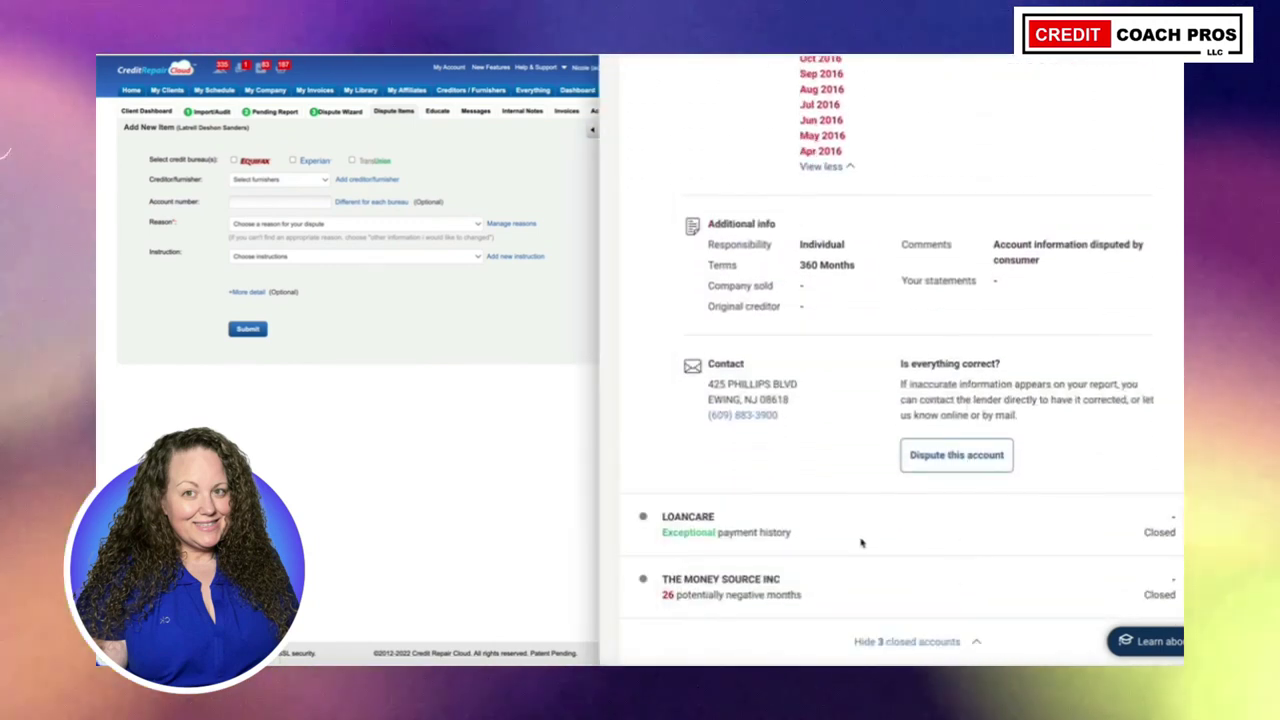
scroll(860, 542, "down", 1)
scroll(860, 542, "down", 3)
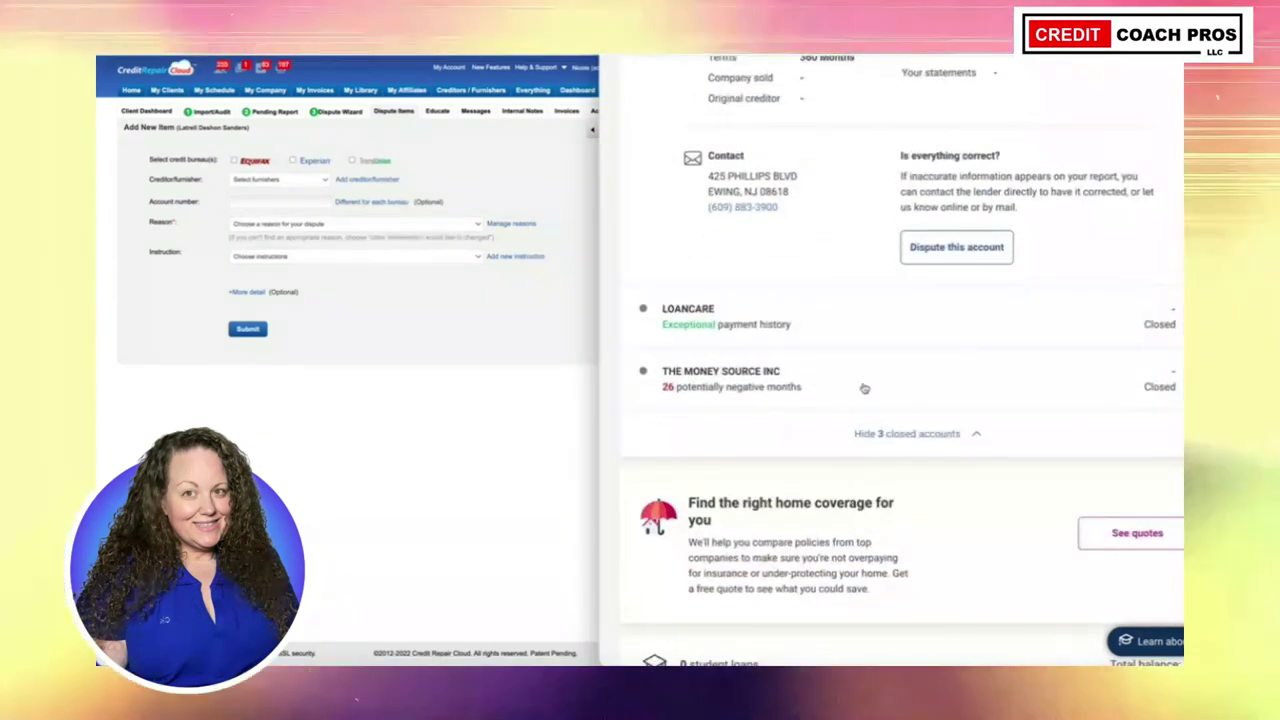
Expand THE MONEY SOURCE INC on the Experian report and select its creditor name.
left_click(863, 386)
scroll(864, 388, "down", 5)
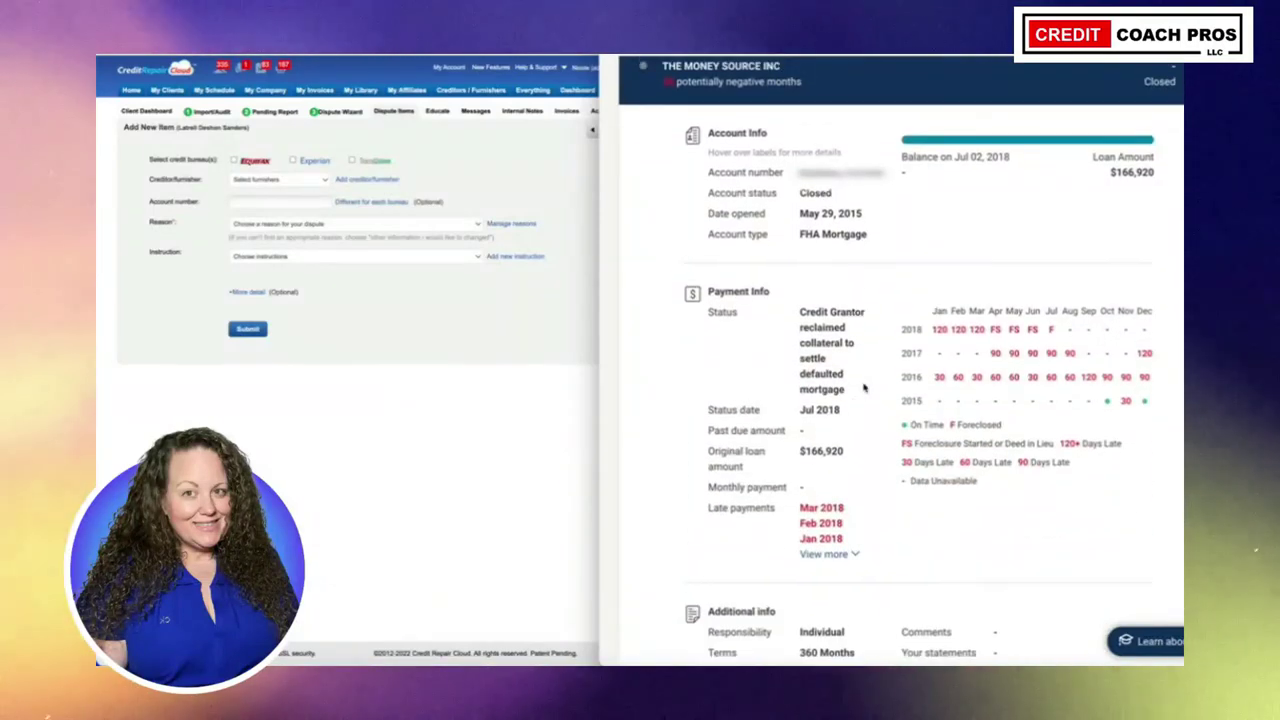
scroll(843, 366, "up", 2)
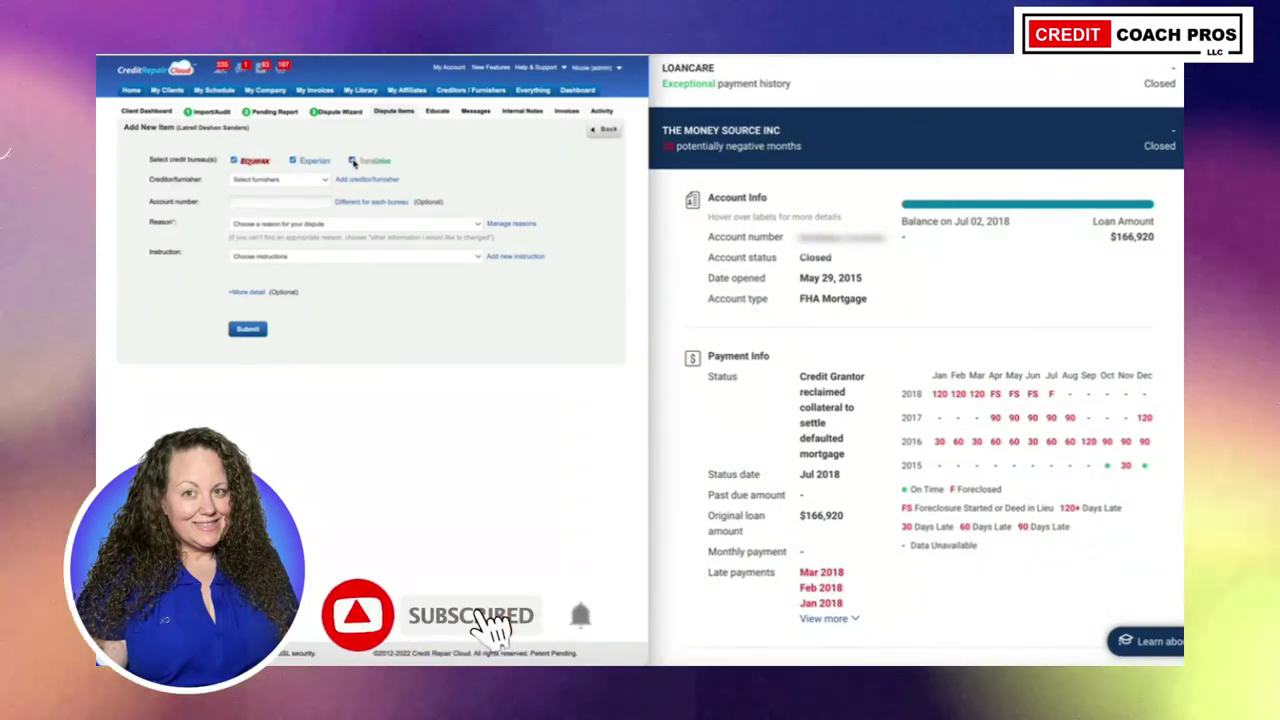
scroll(720, 214, "up", 1)
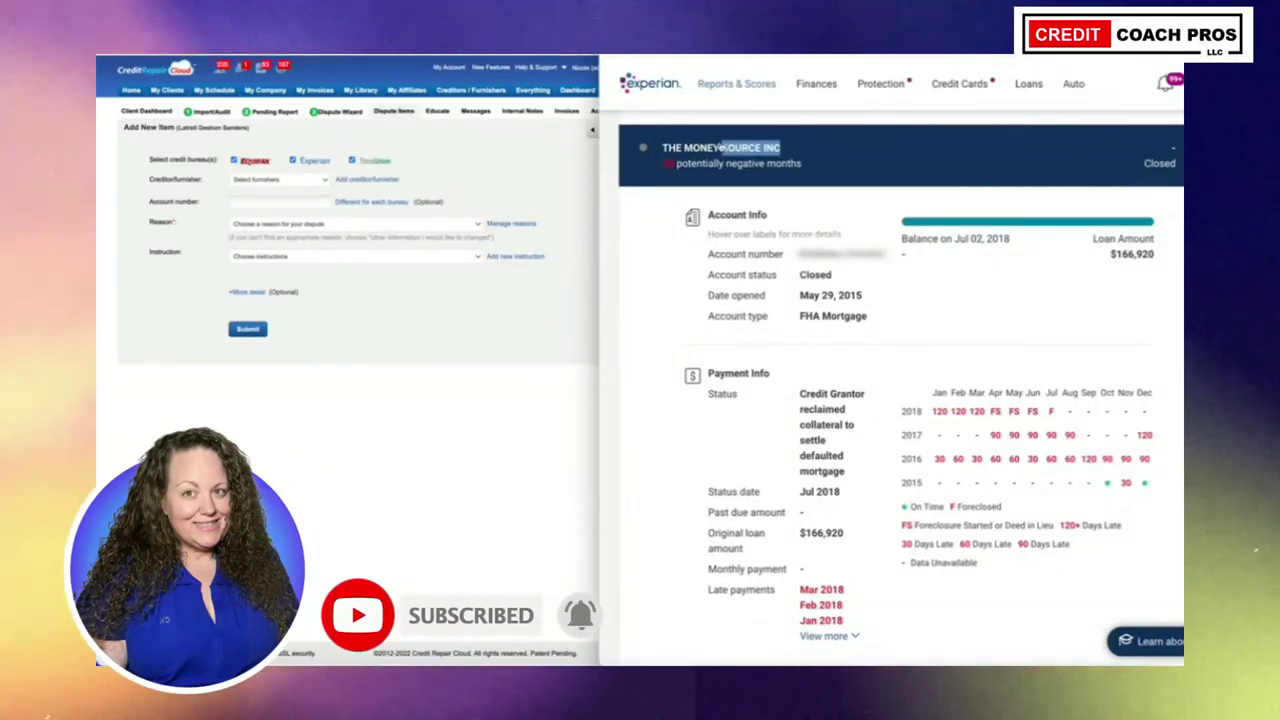
left_click_drag(676, 150, 665, 152)
key("ctrl+c")
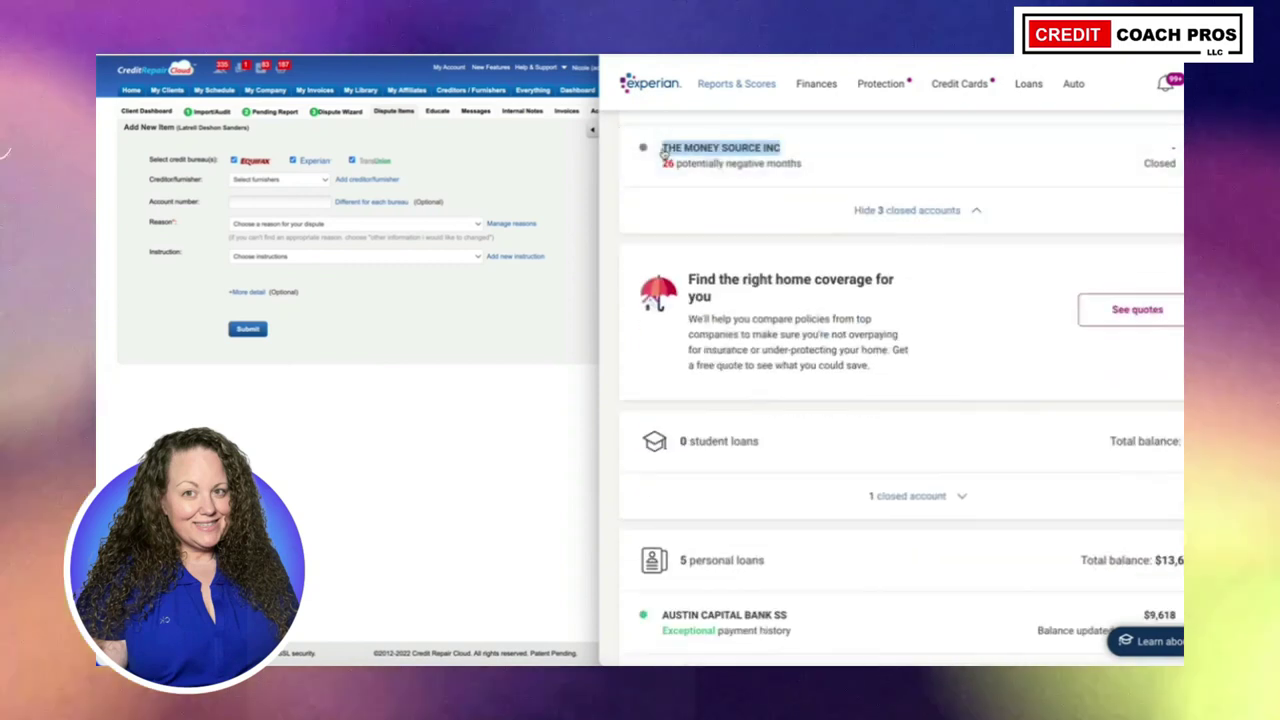
left_click(251, 177)
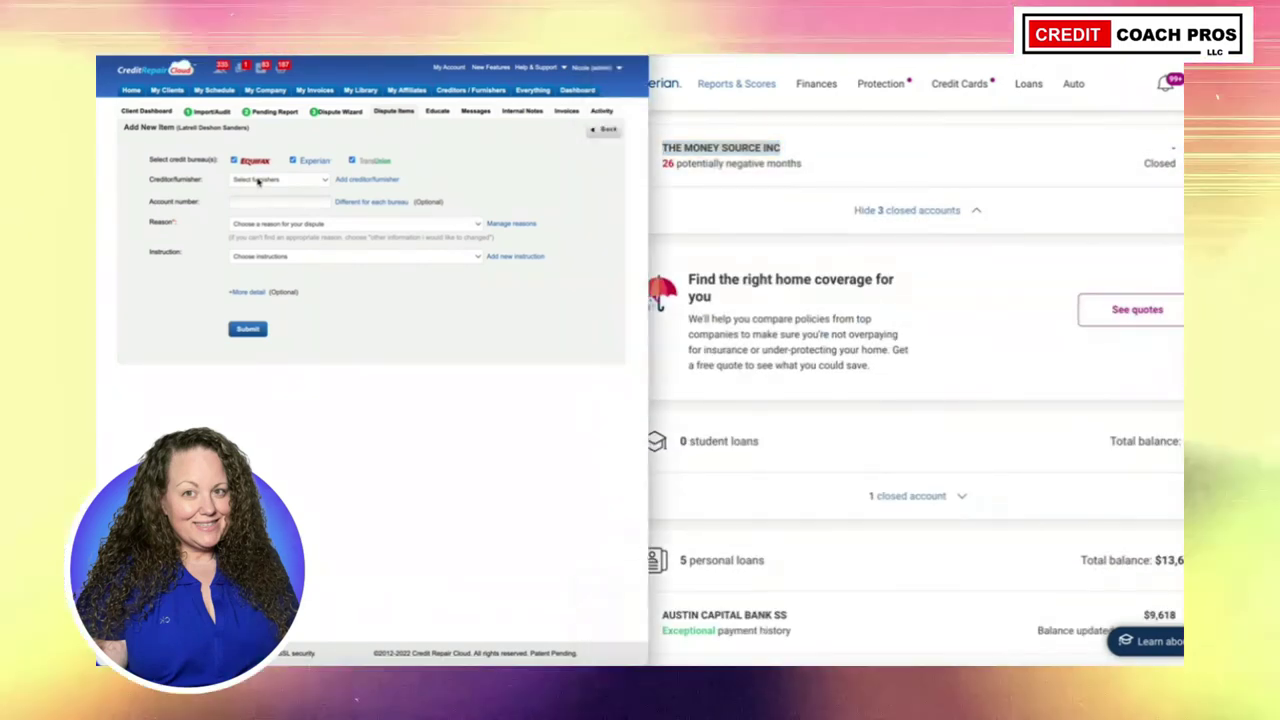
Start a new creditor named THE MONEY SOURCE INC with street address 500 S BROAD ST STE 100A.
left_click(366, 180)
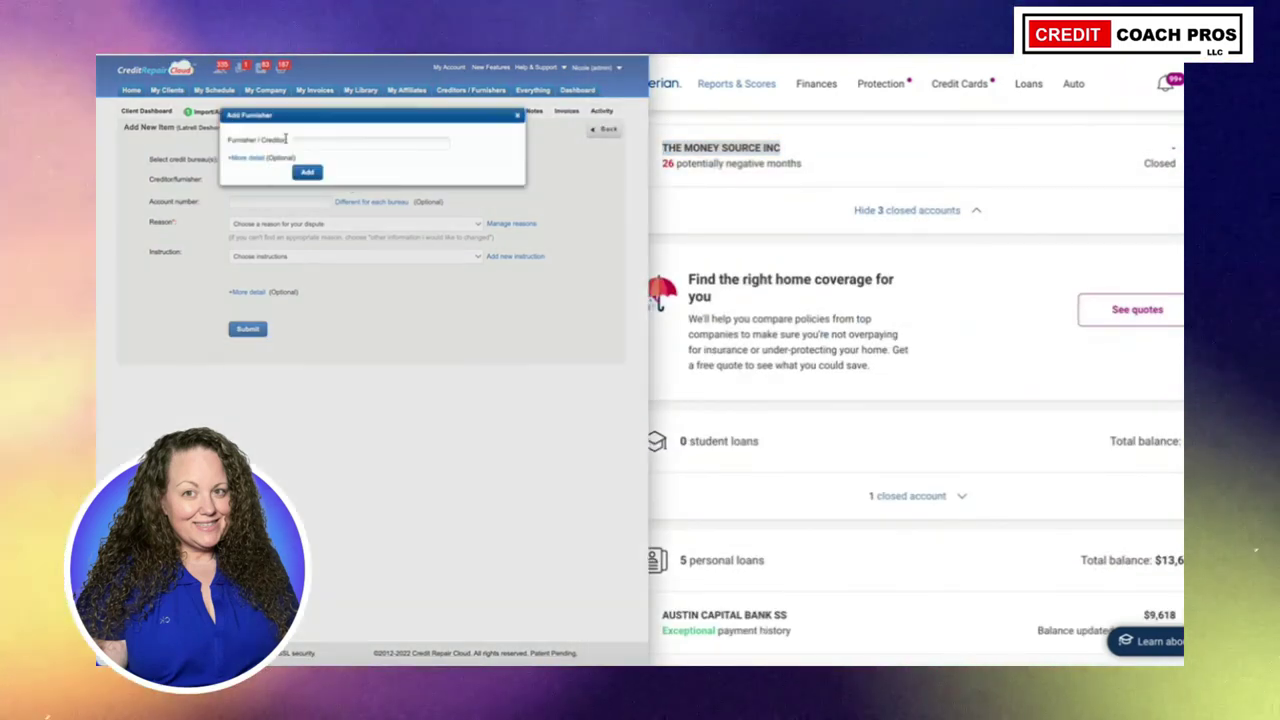
key("ctrl+v")
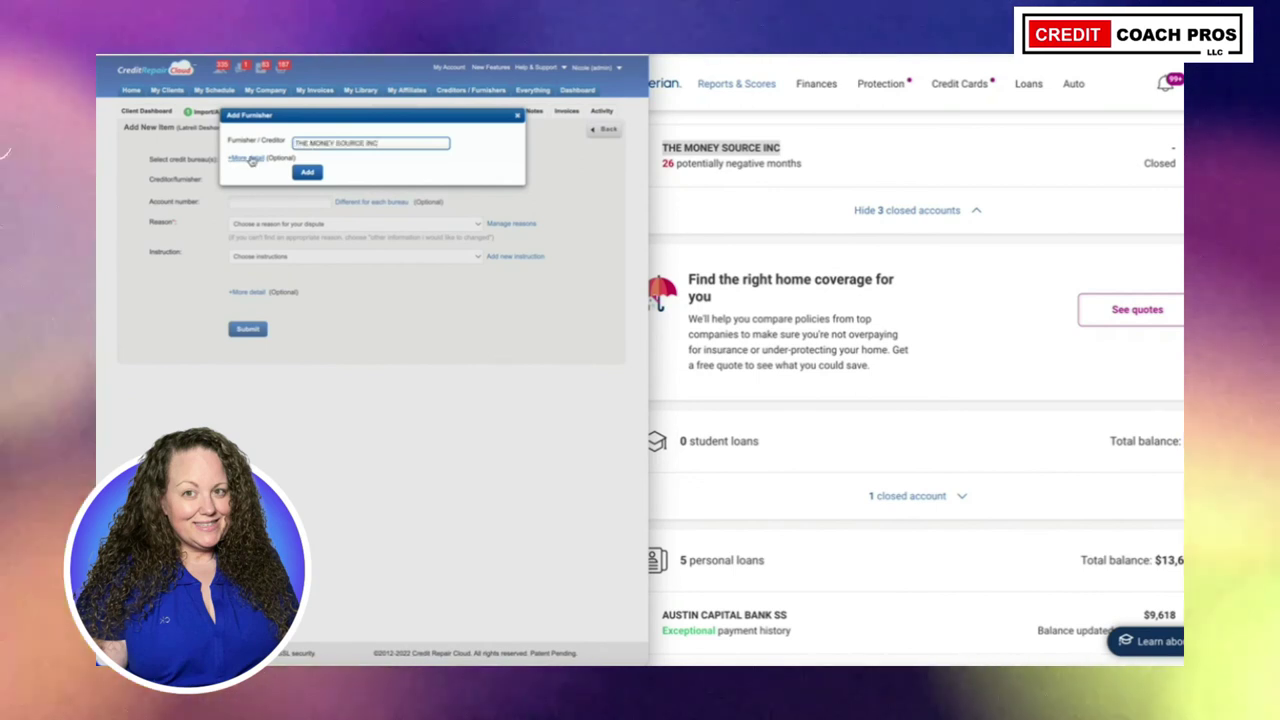
left_click(250, 159)
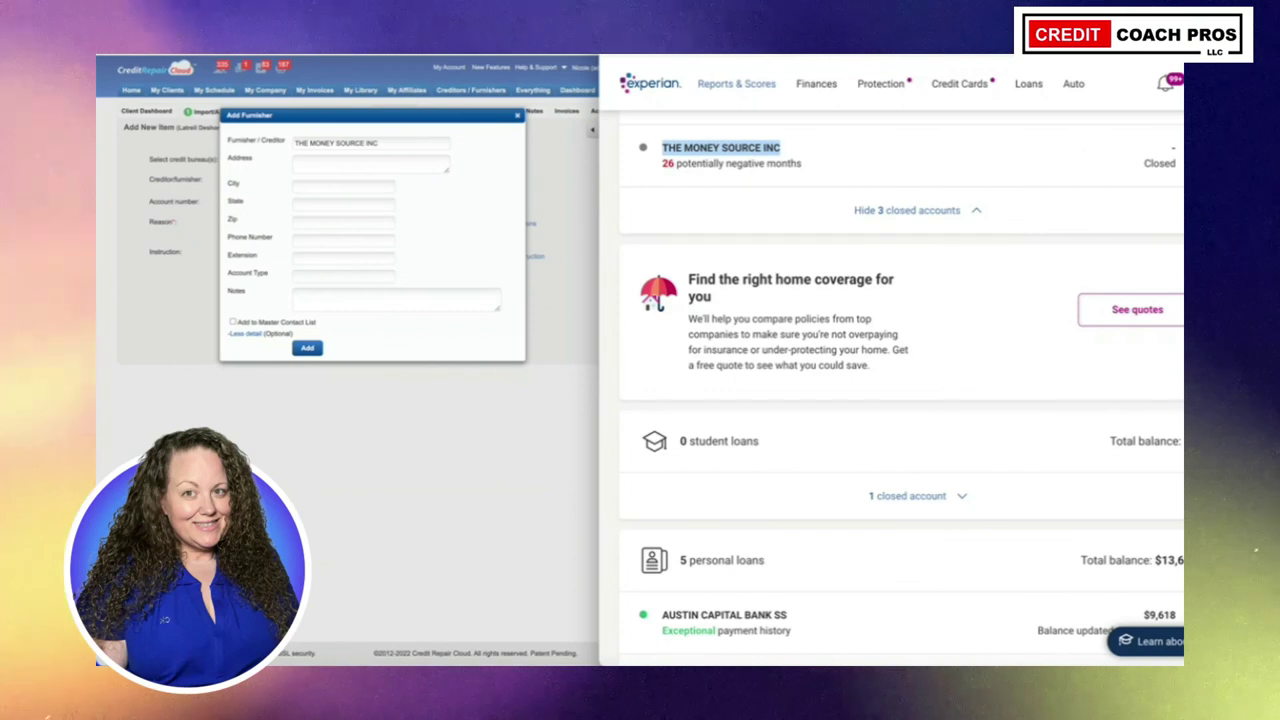
left_click(720, 150)
scroll(1008, 289, "down", 5)
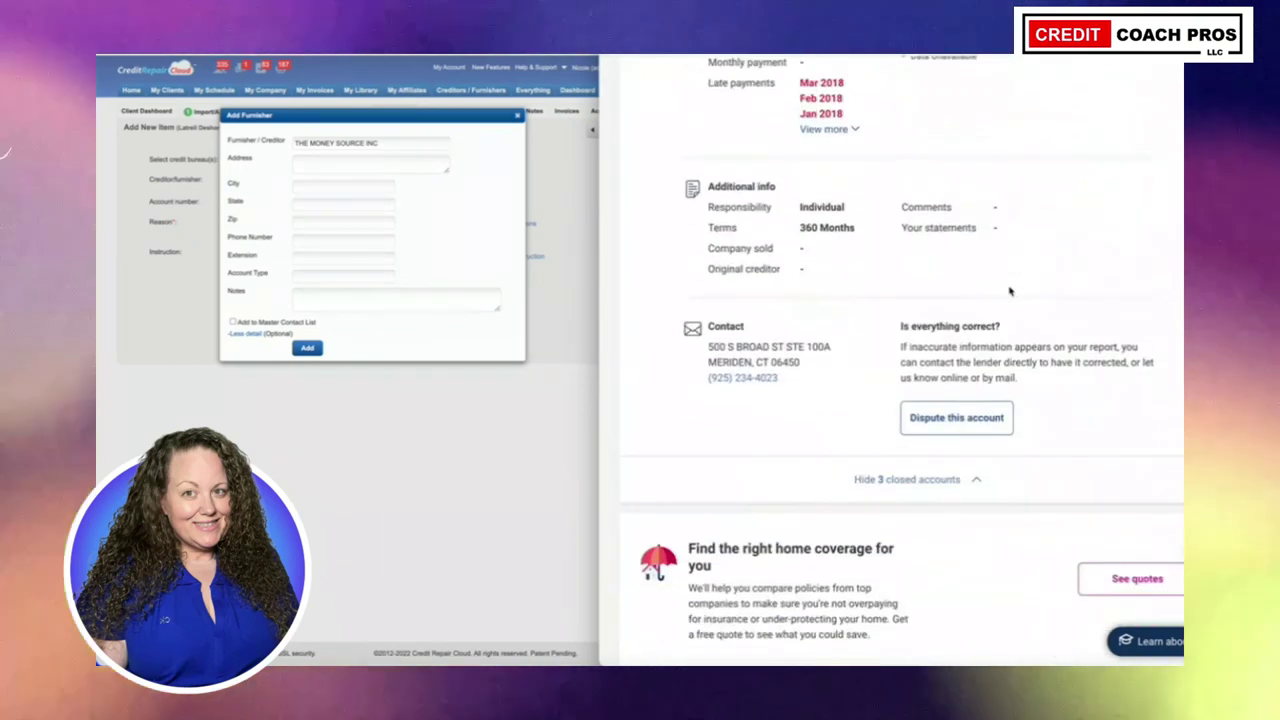
left_click_drag(837, 346, 709, 343)
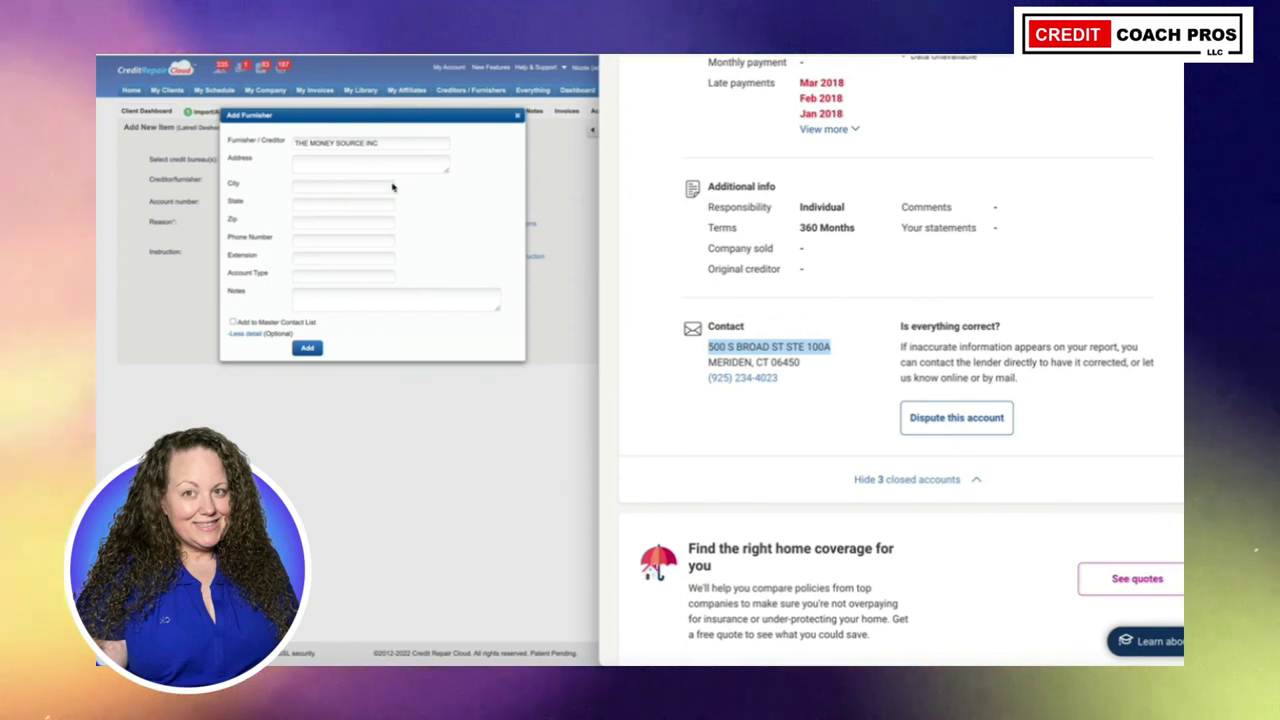
left_click(352, 165)
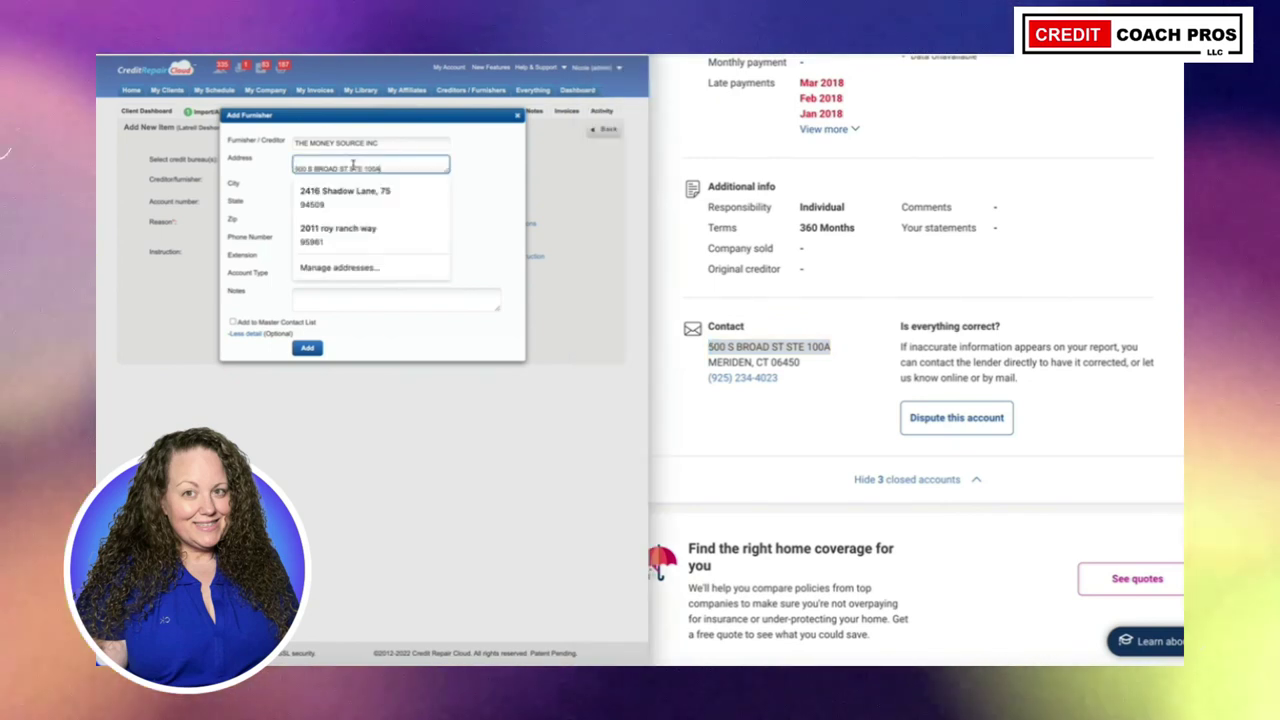
Fill in the creditor's city MERIDEN, state CT and zip 06450.
left_click(797, 362)
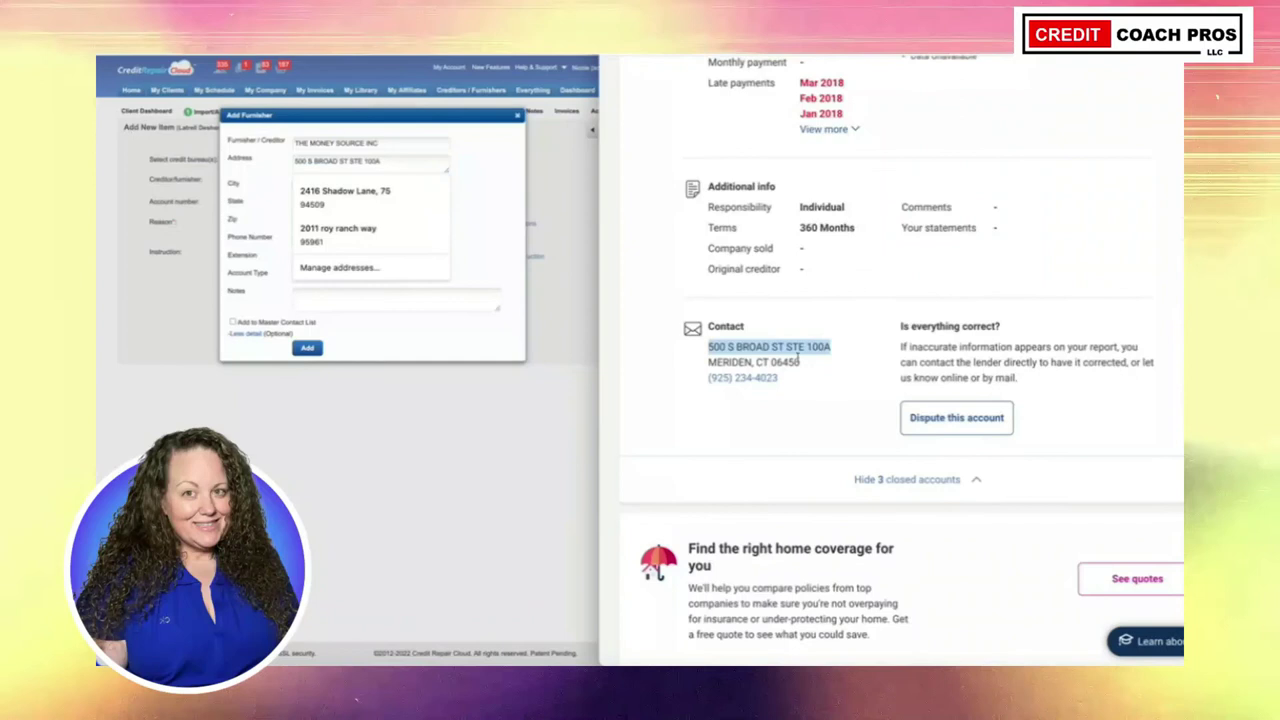
mouse_move(709, 362)
left_mouse_down()
mouse_move(708, 326)
mouse_move(712, 362)
left_mouse_up()
key("ctrl+c")
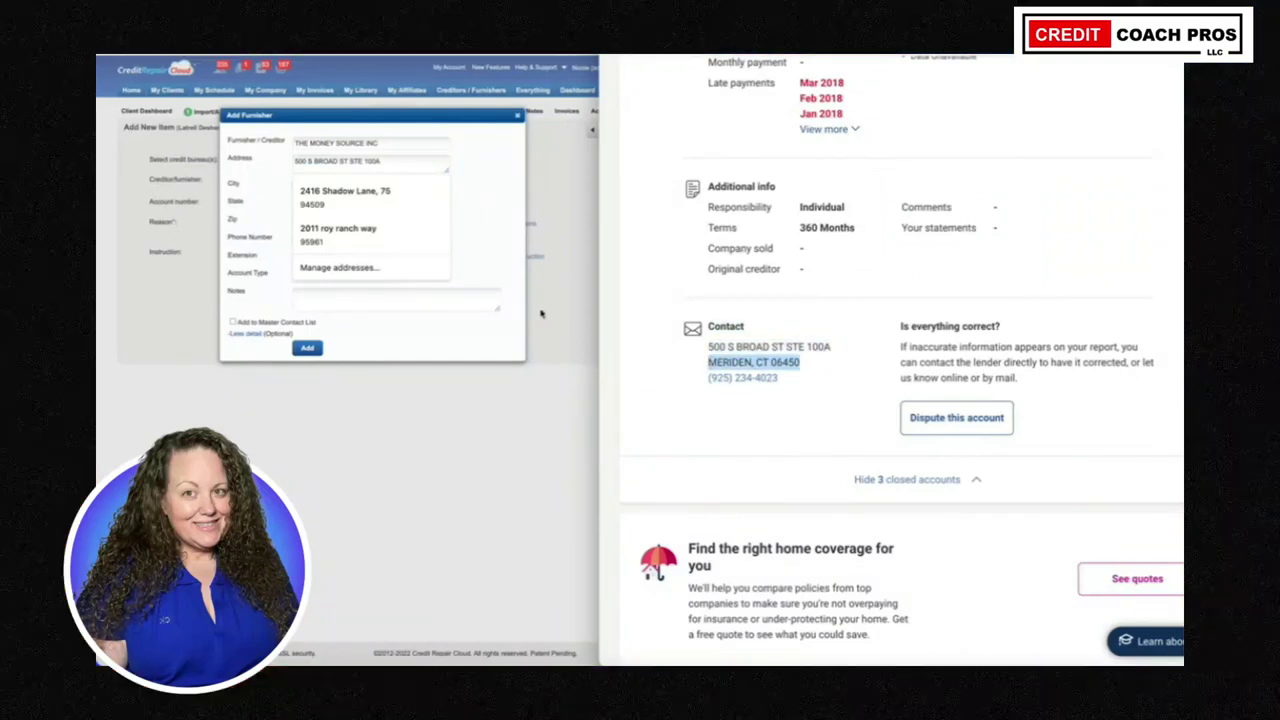
left_click(477, 243)
left_click(482, 213)
left_click(342, 180)
key("ctrl+v")
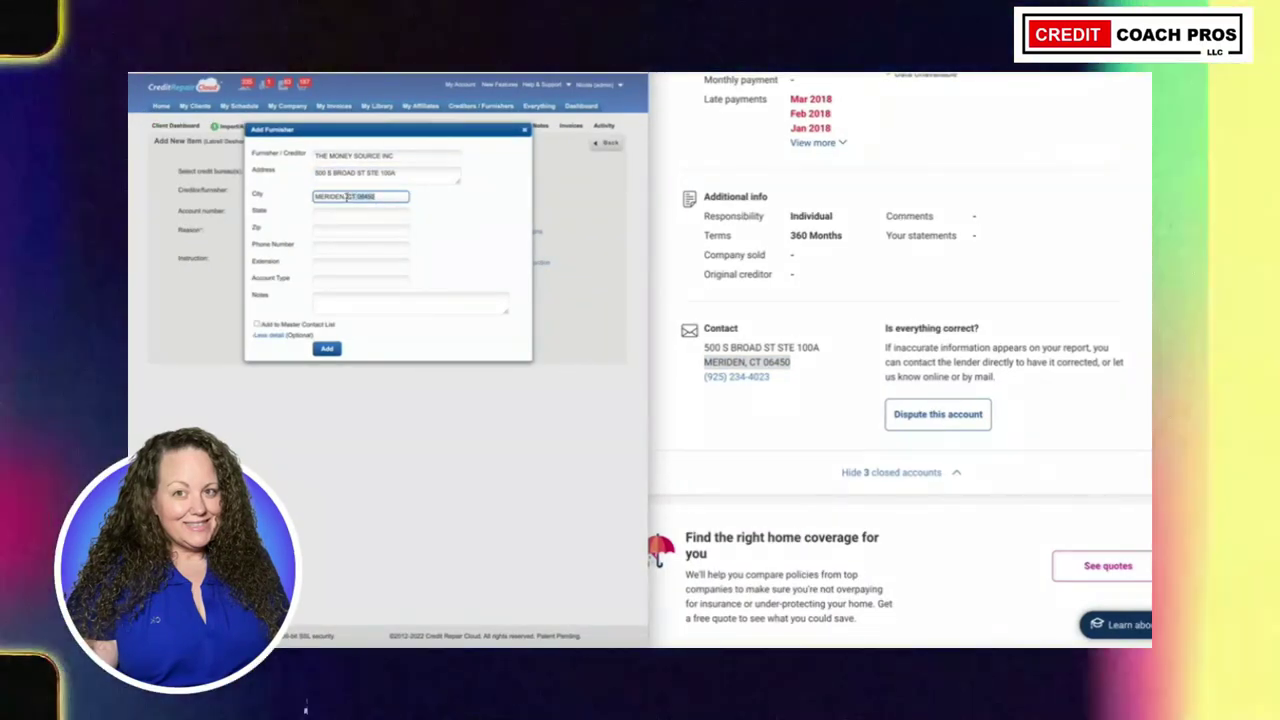
left_click(372, 214)
type("CT")
left_click(328, 228)
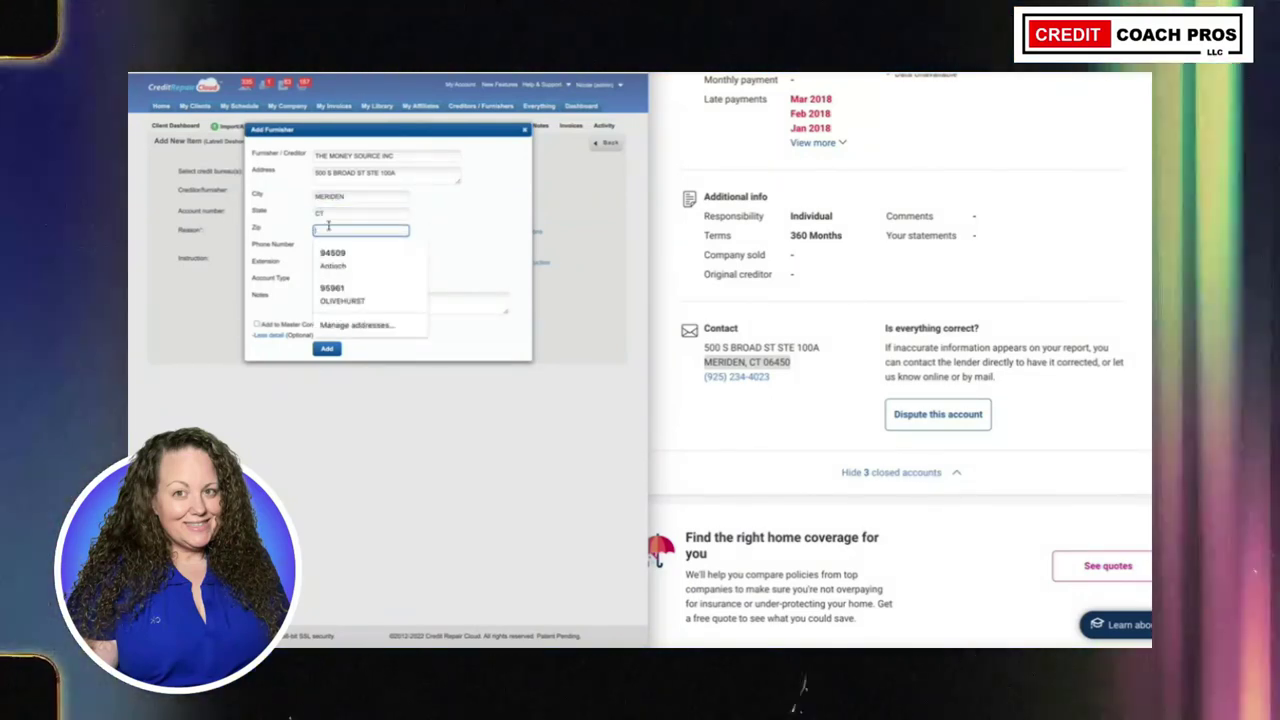
type("0")
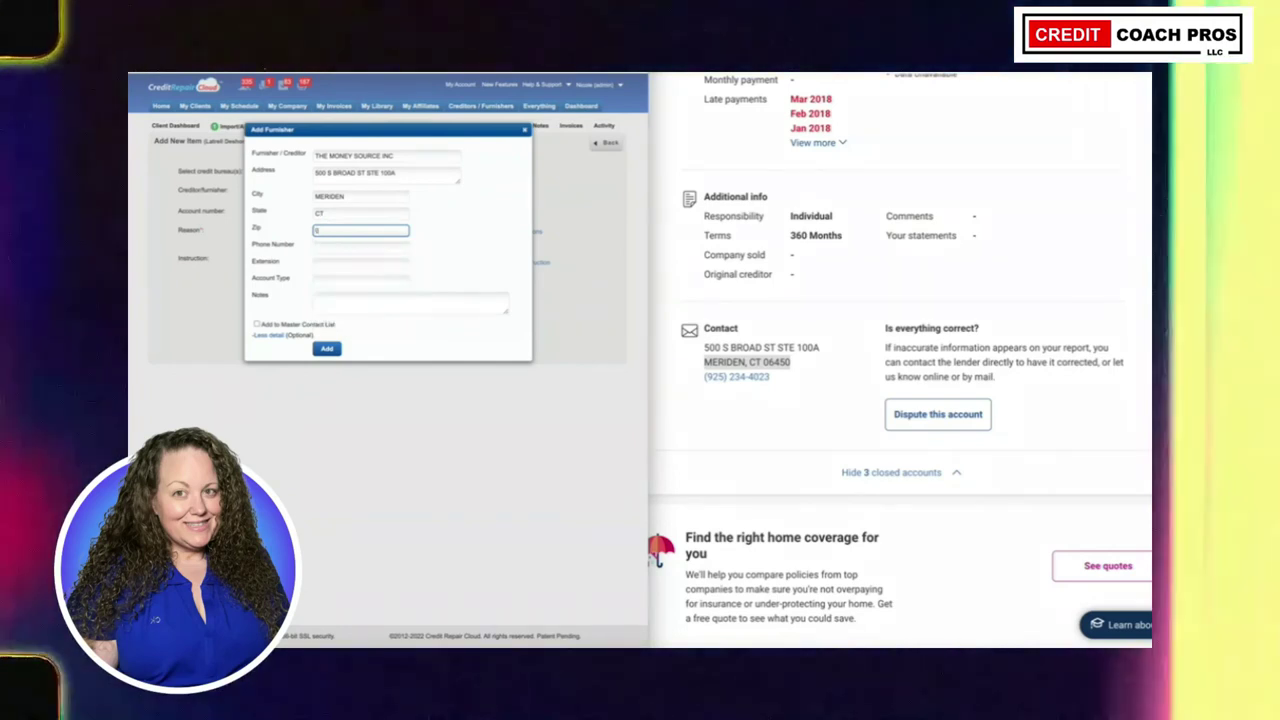
type("6450")
left_click(335, 245)
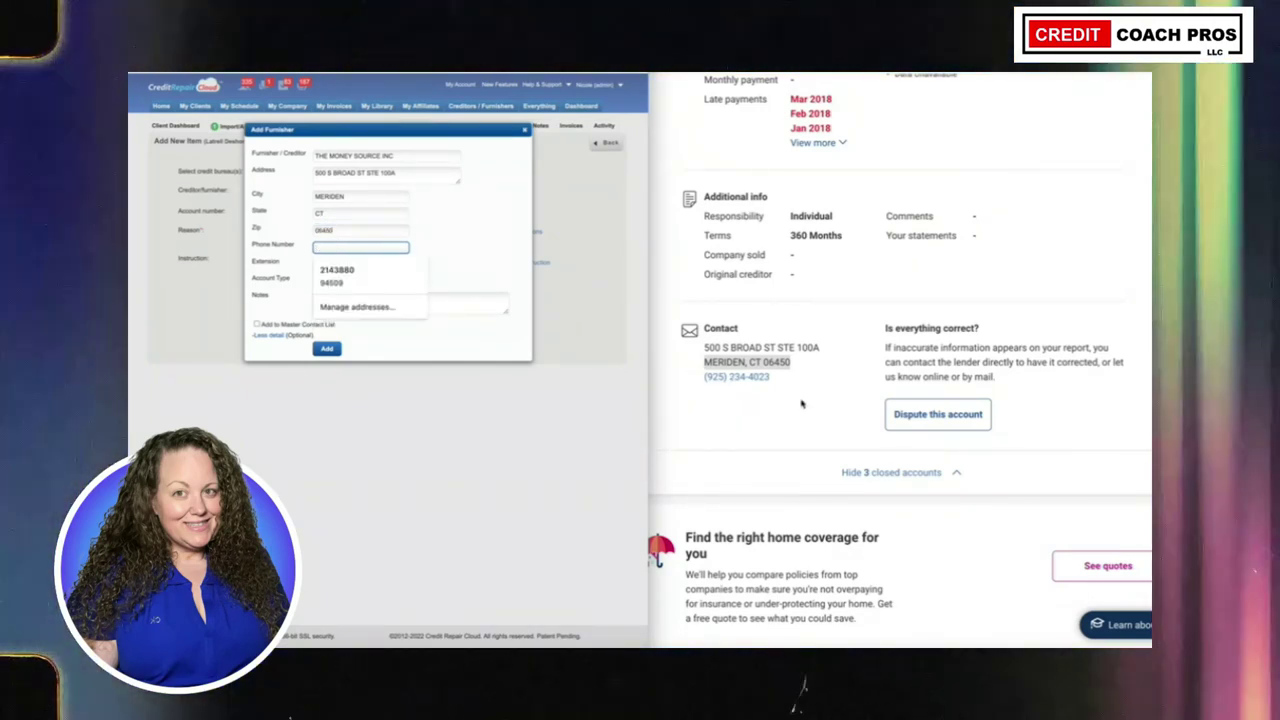
Add the report's phone number and account type FHA Mortgage, and save to the master contact list.
left_click(801, 404)
left_click(788, 390)
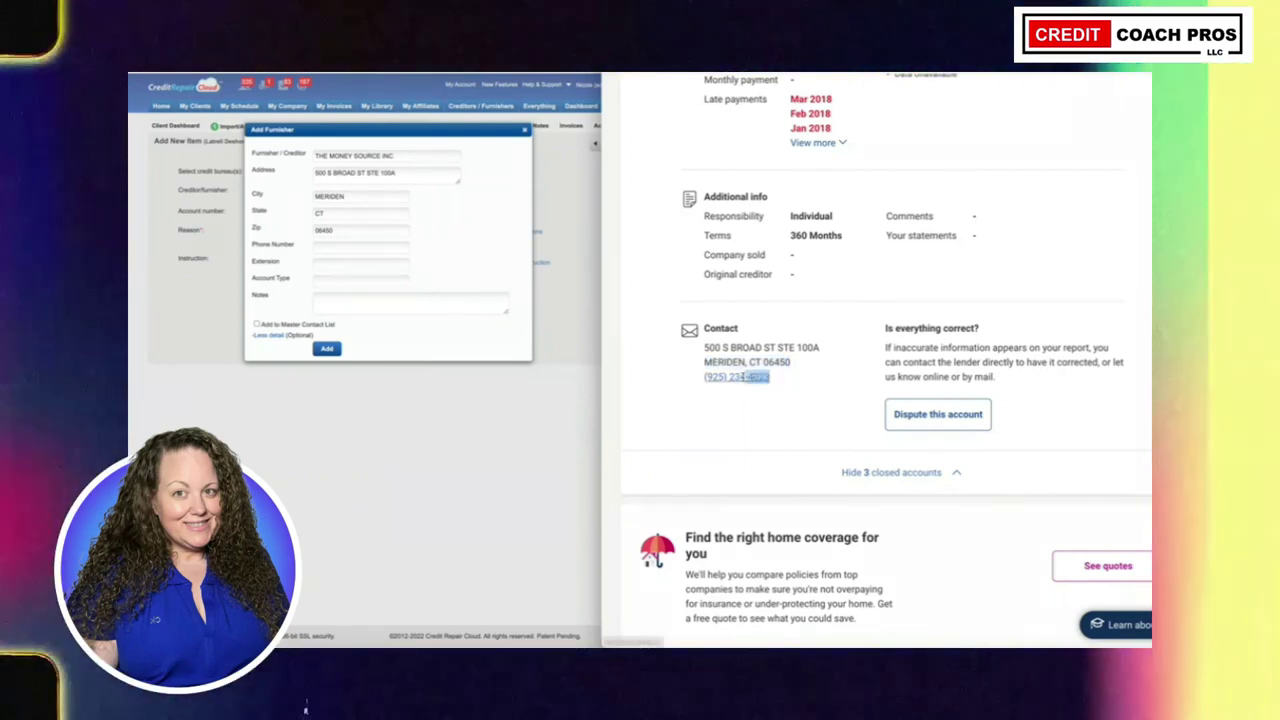
left_click_drag(729, 377, 706, 378)
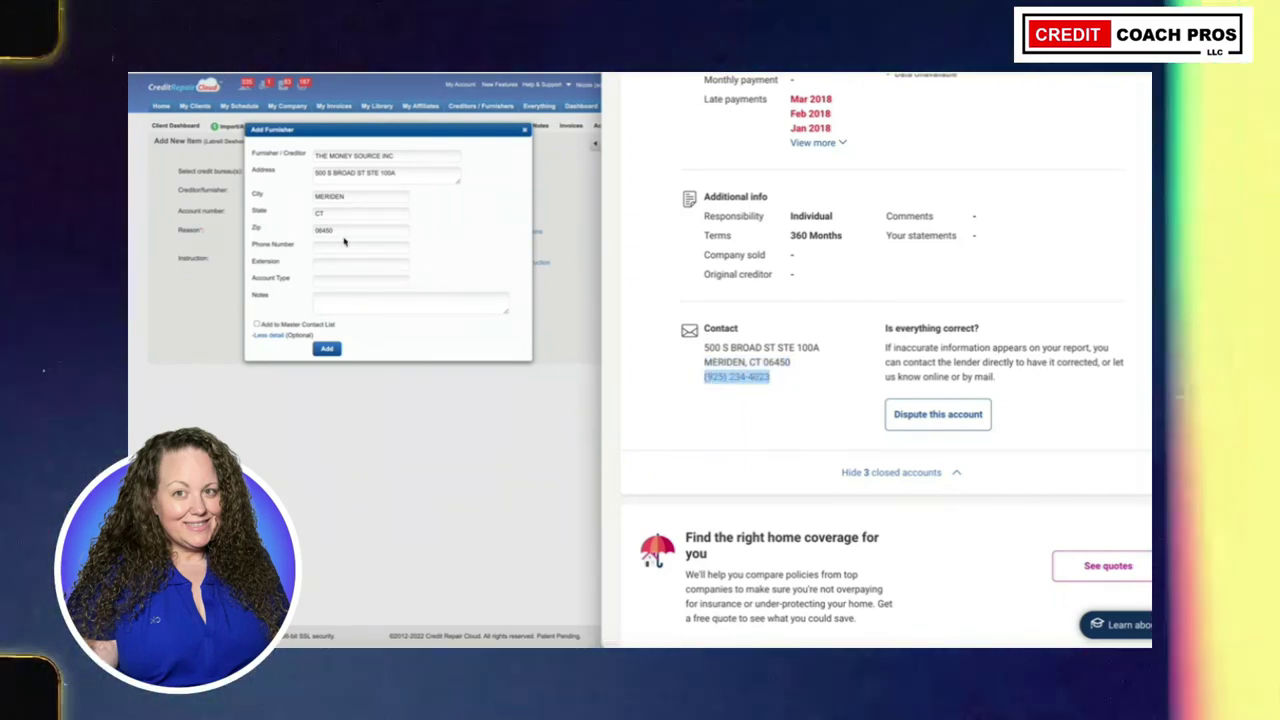
left_click(345, 248)
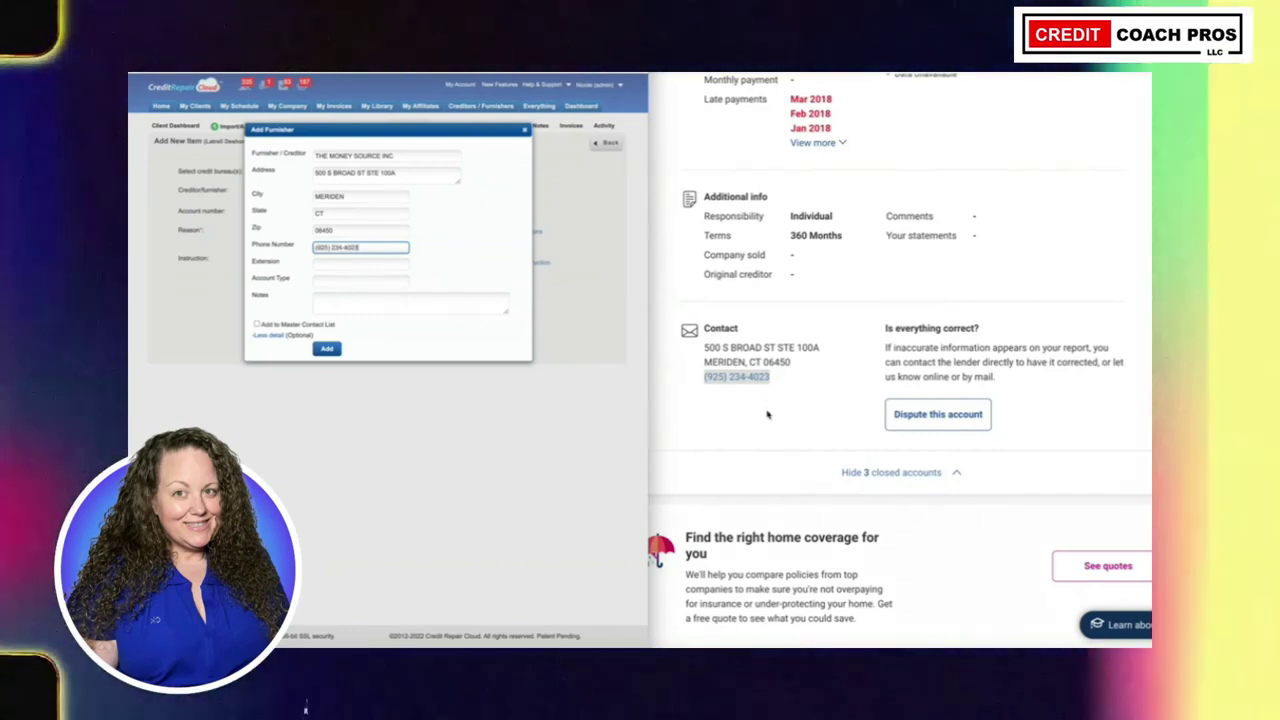
scroll(768, 414, "up", 5)
scroll(768, 414, "up", 4)
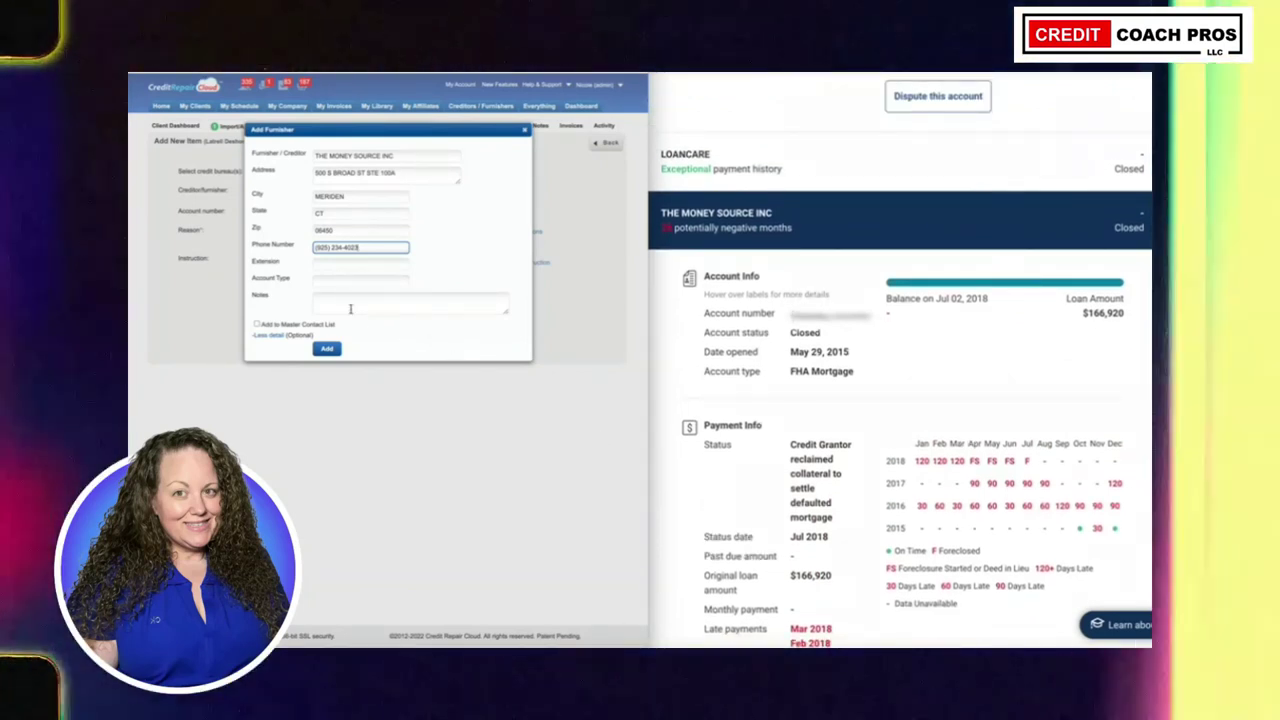
left_click(338, 283)
type("FHA Mo")
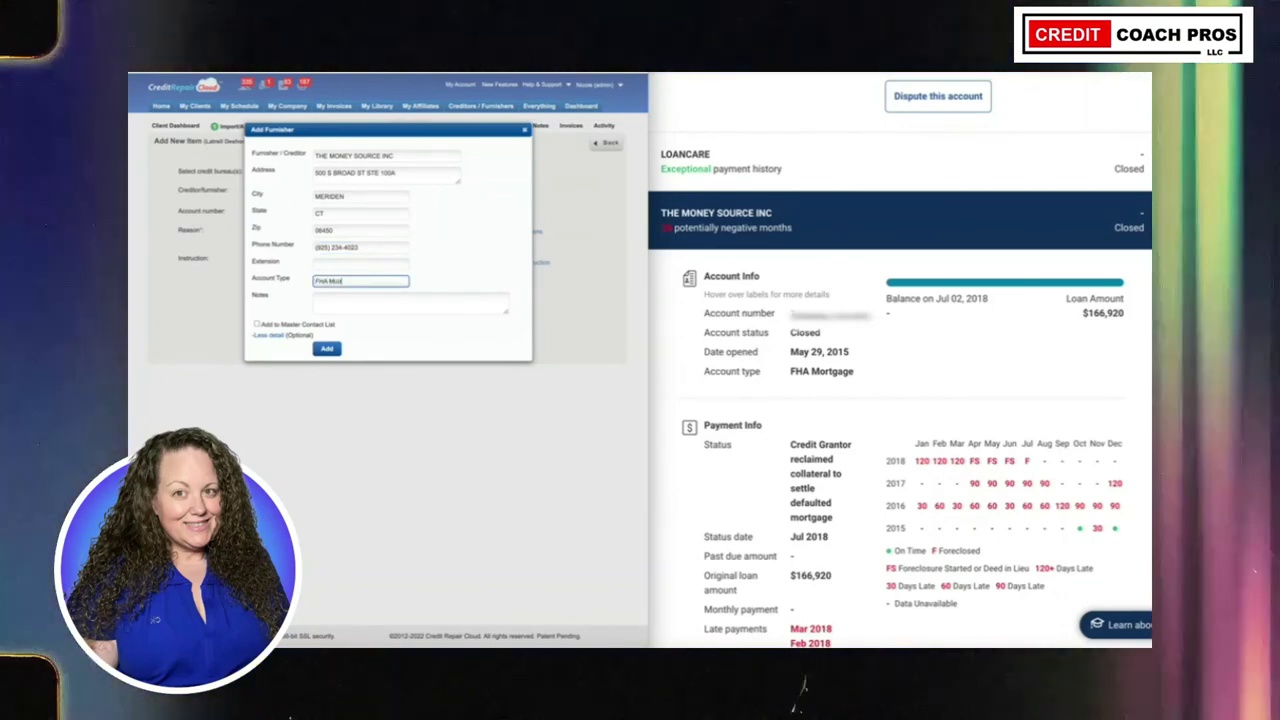
type("rtgage")
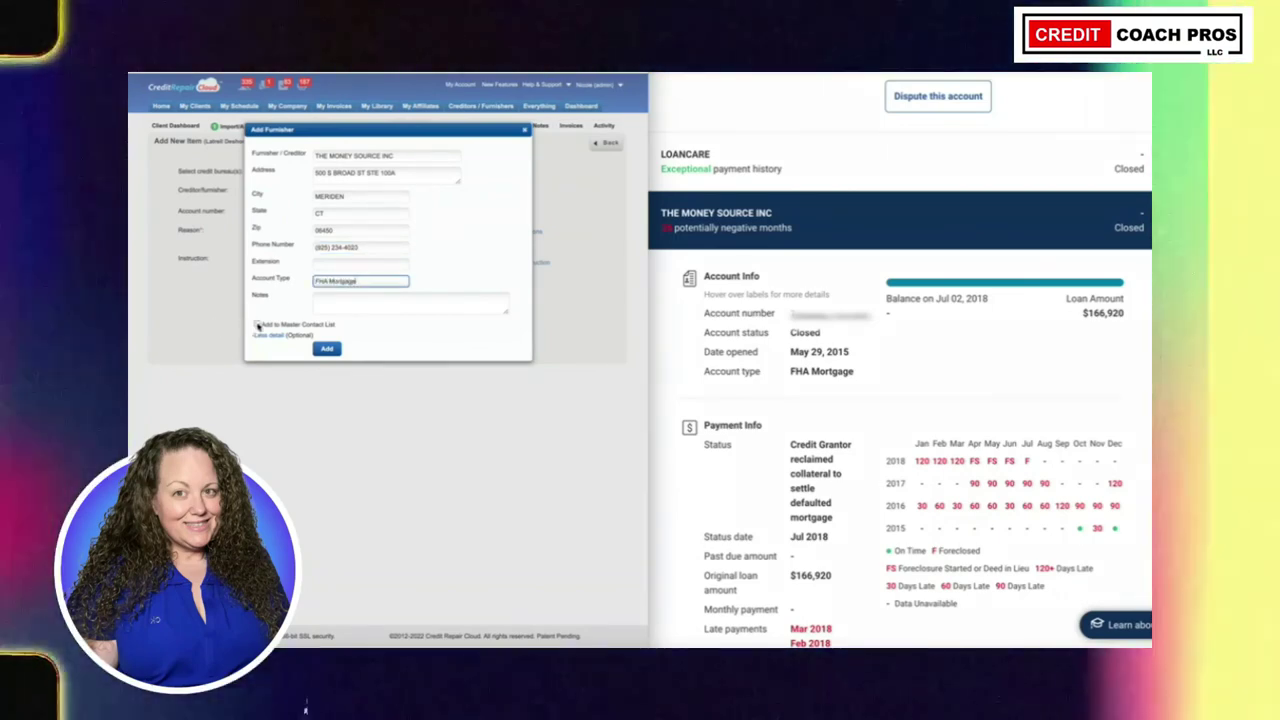
left_click(257, 325)
left_click(328, 349)
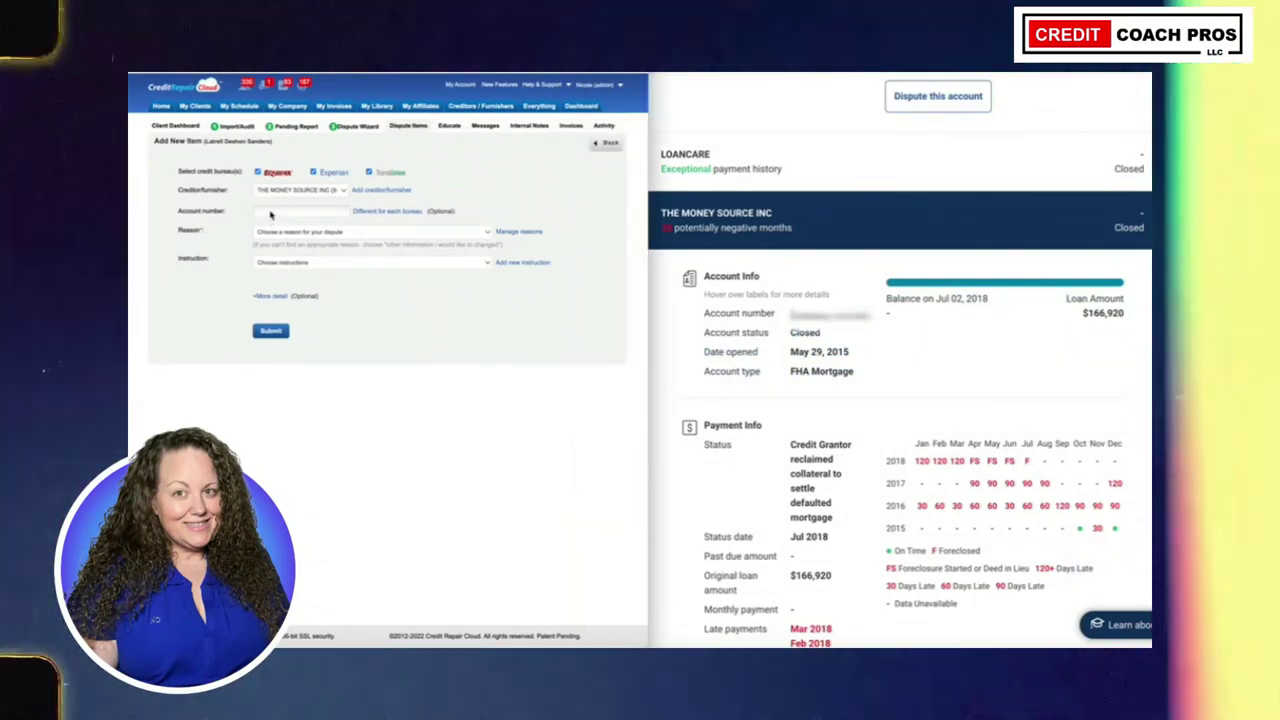
Enter the account number and set the dispute reason to FRAUD/ACCOUNT DATA.
left_click(269, 211)
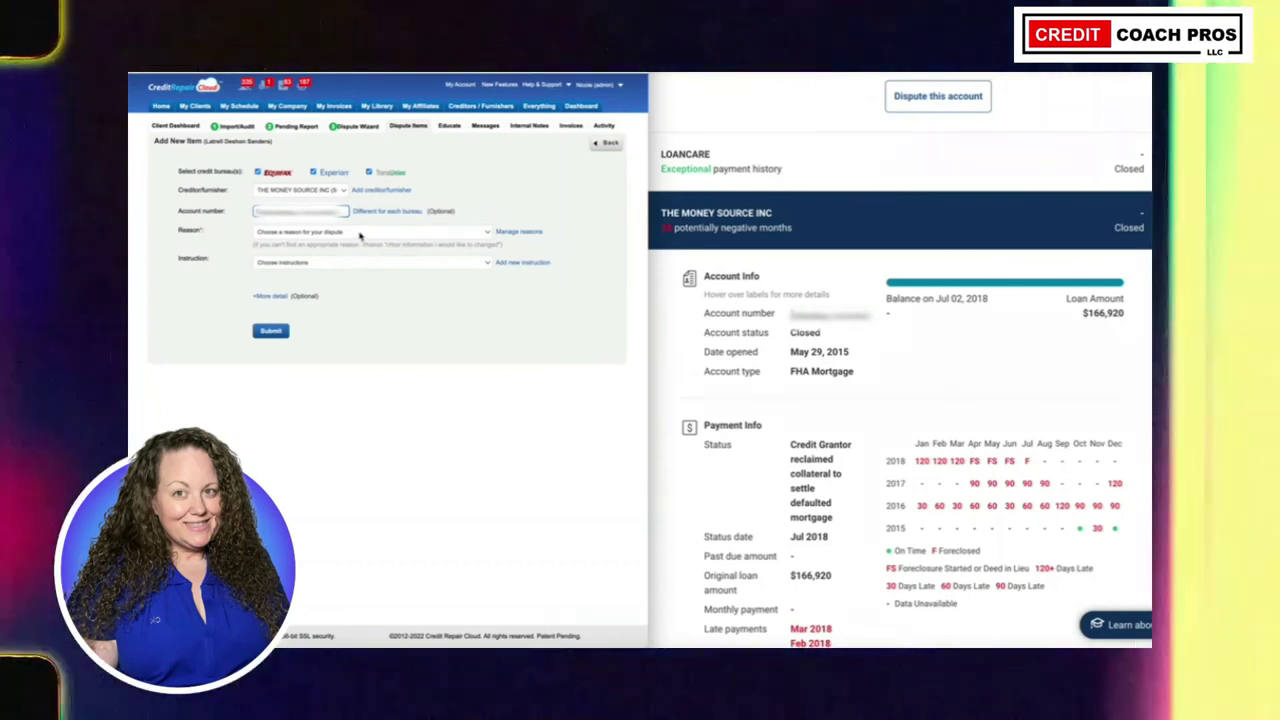
left_click(360, 233)
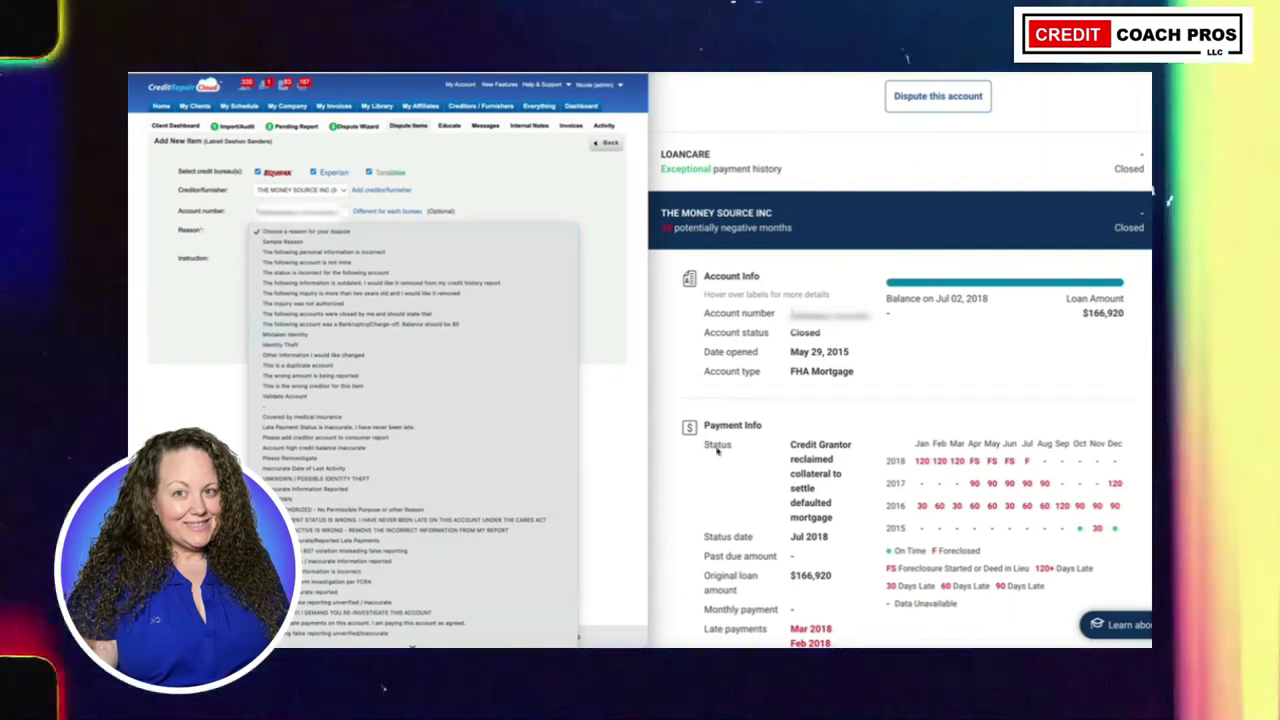
left_click(721, 453)
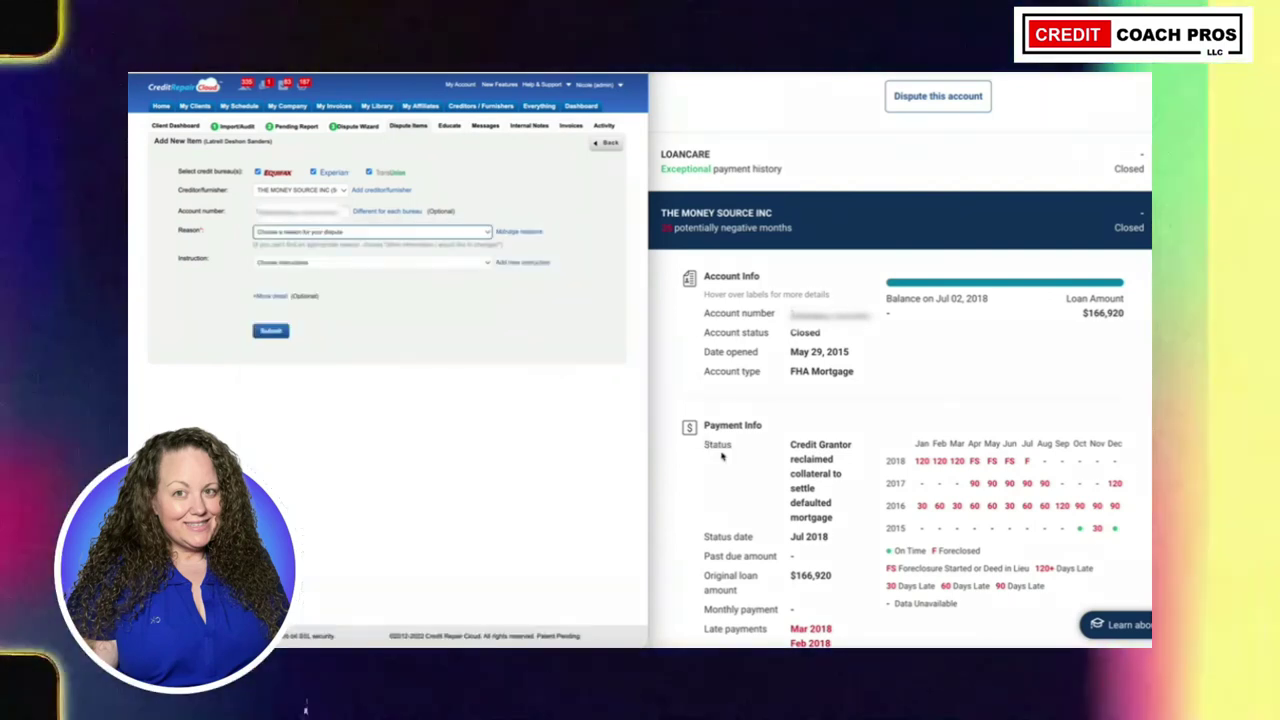
scroll(721, 455, "down", 2)
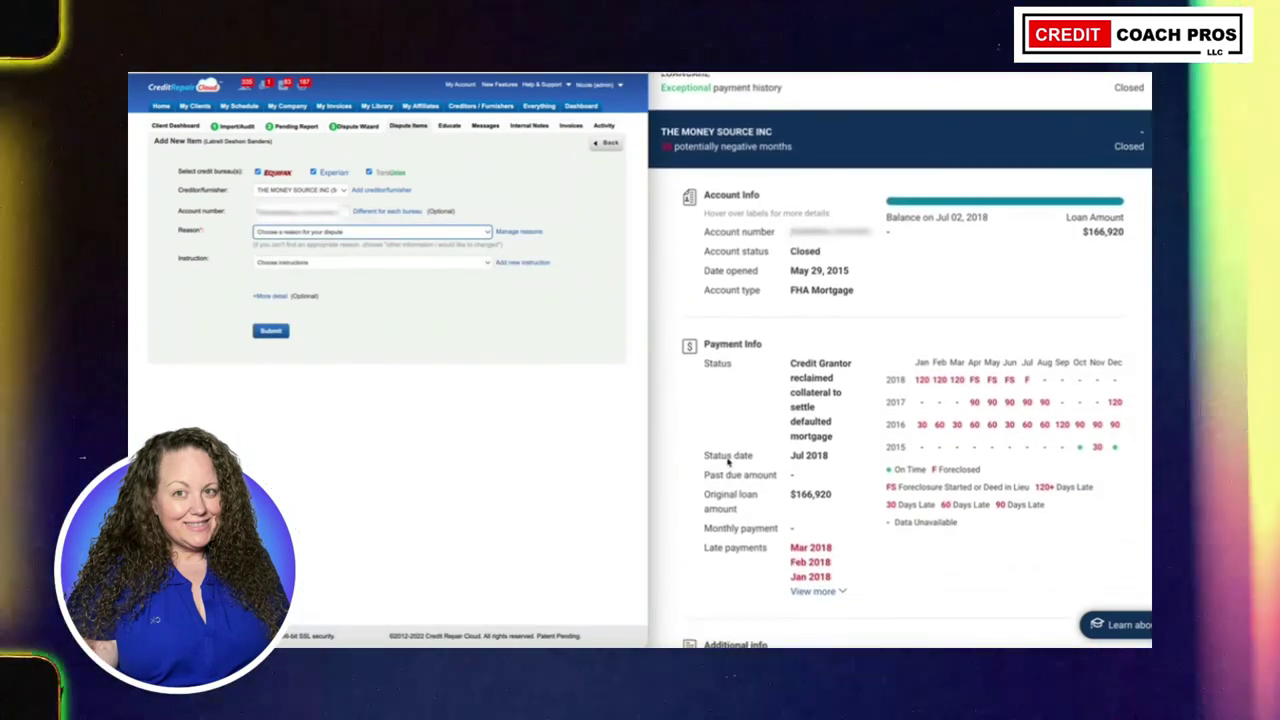
scroll(728, 460, "down", 3)
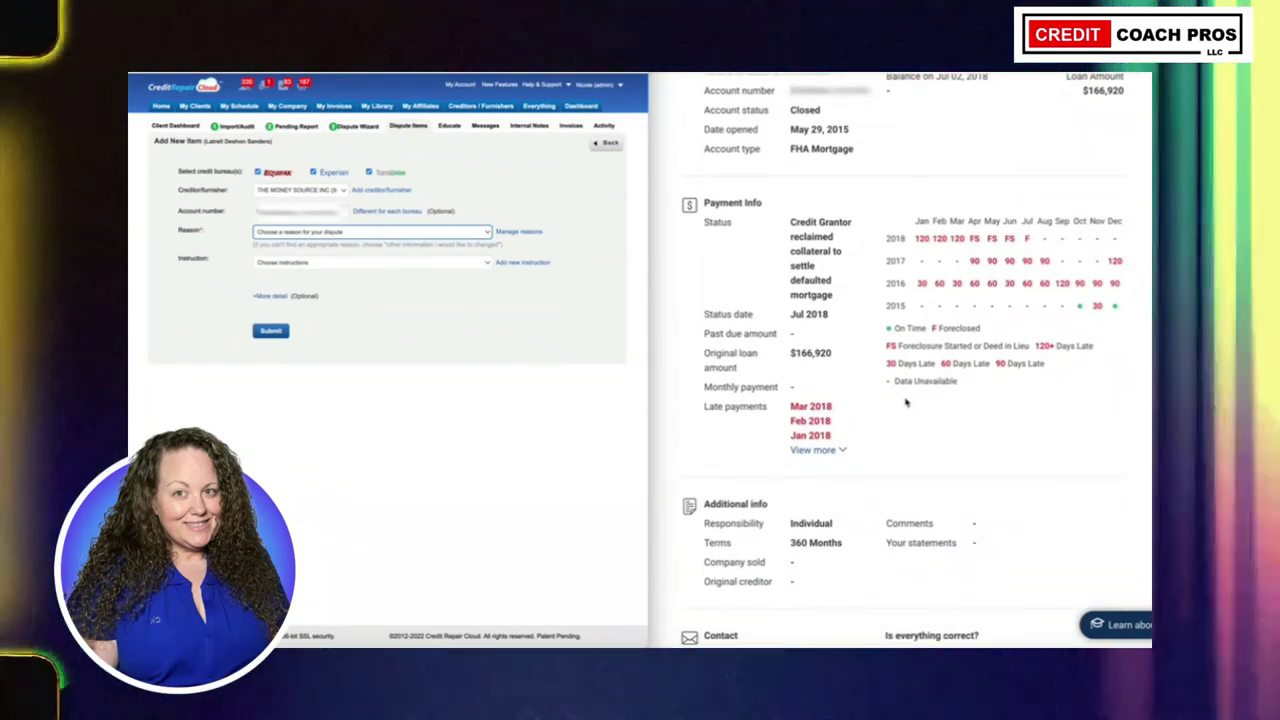
scroll(906, 402, "down", 1)
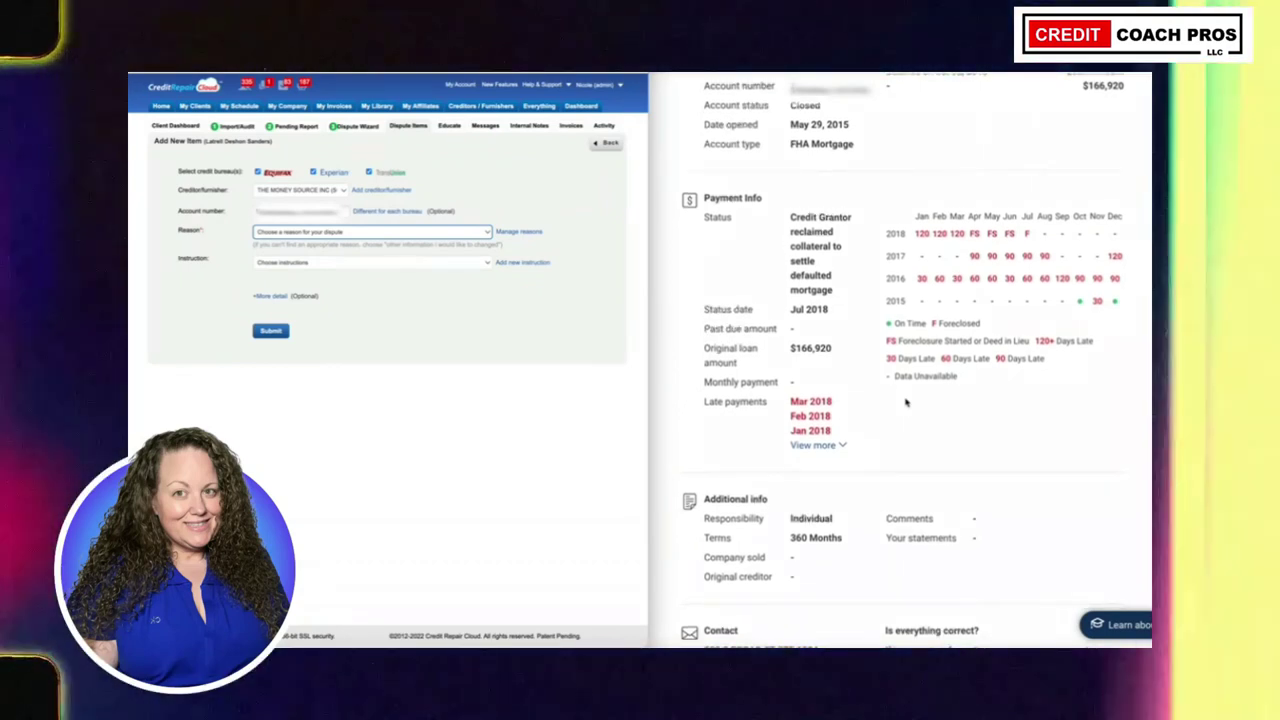
scroll(906, 402, "up", 3)
scroll(906, 402, "up", 2)
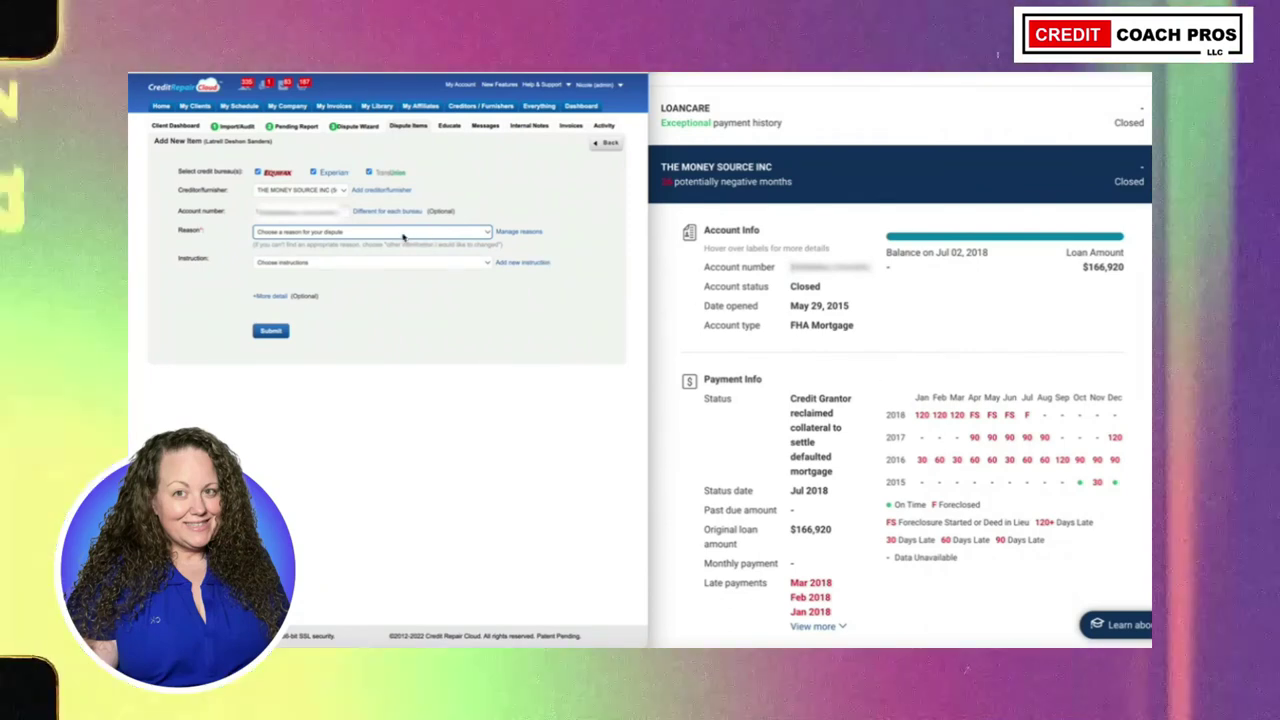
left_click(402, 234)
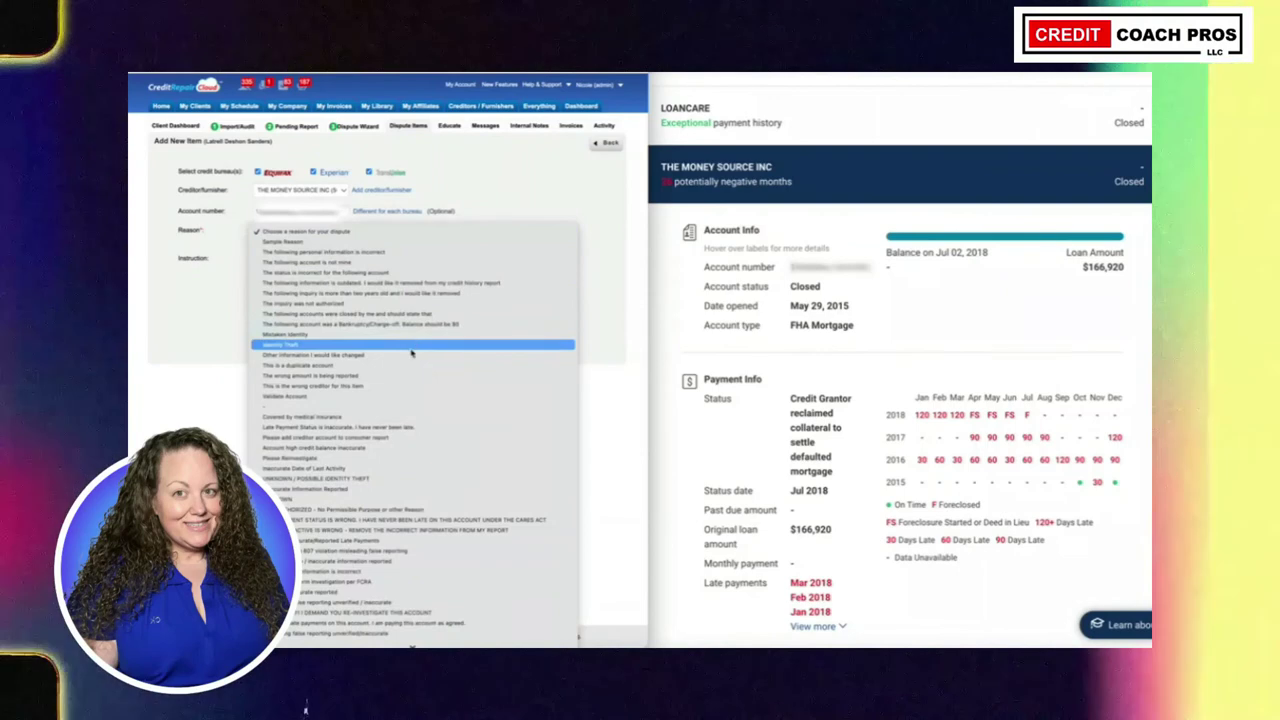
scroll(410, 436, "down", 5)
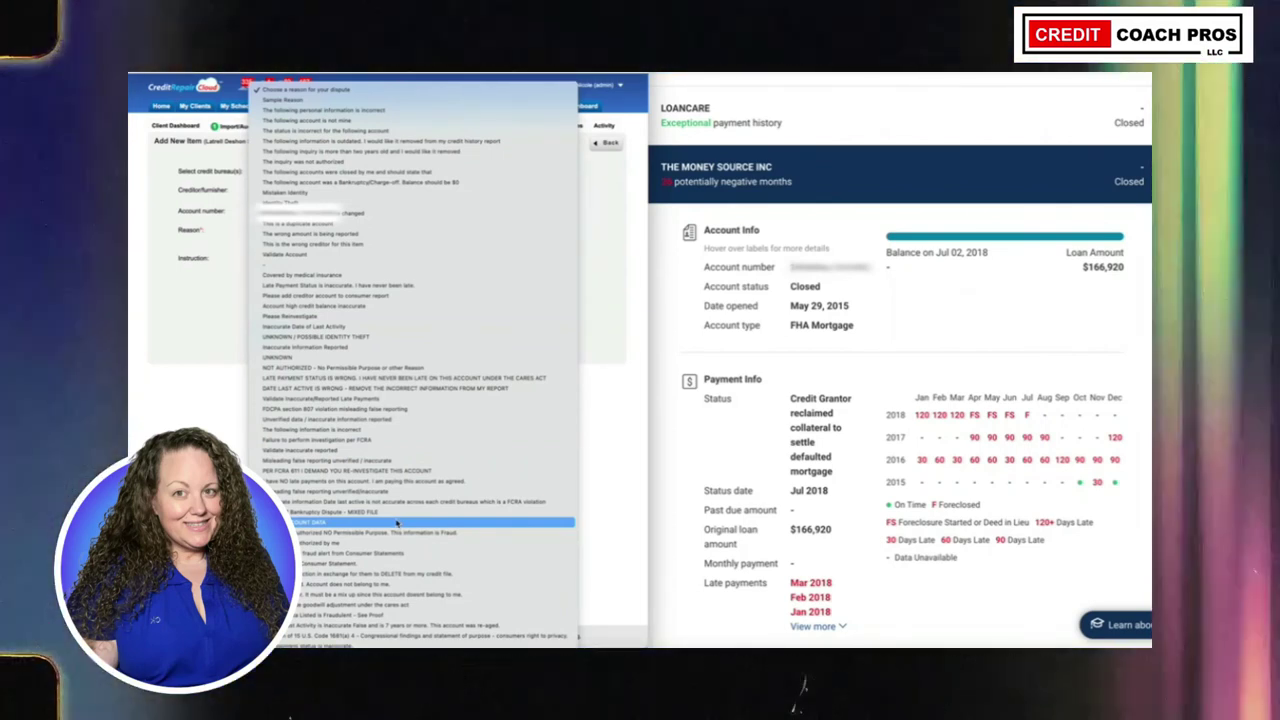
left_click(397, 522)
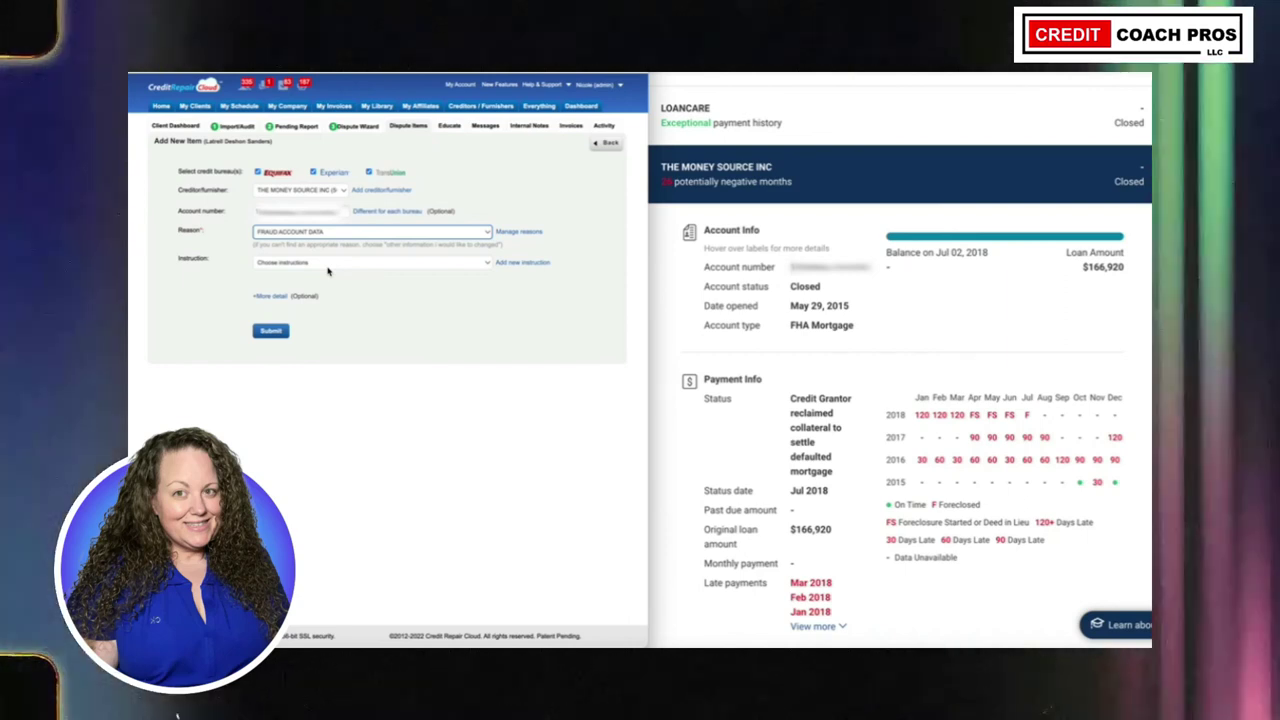
Set the instruction to Delete immediately & Confirm in writing and show the extra detail fields.
left_click(324, 264)
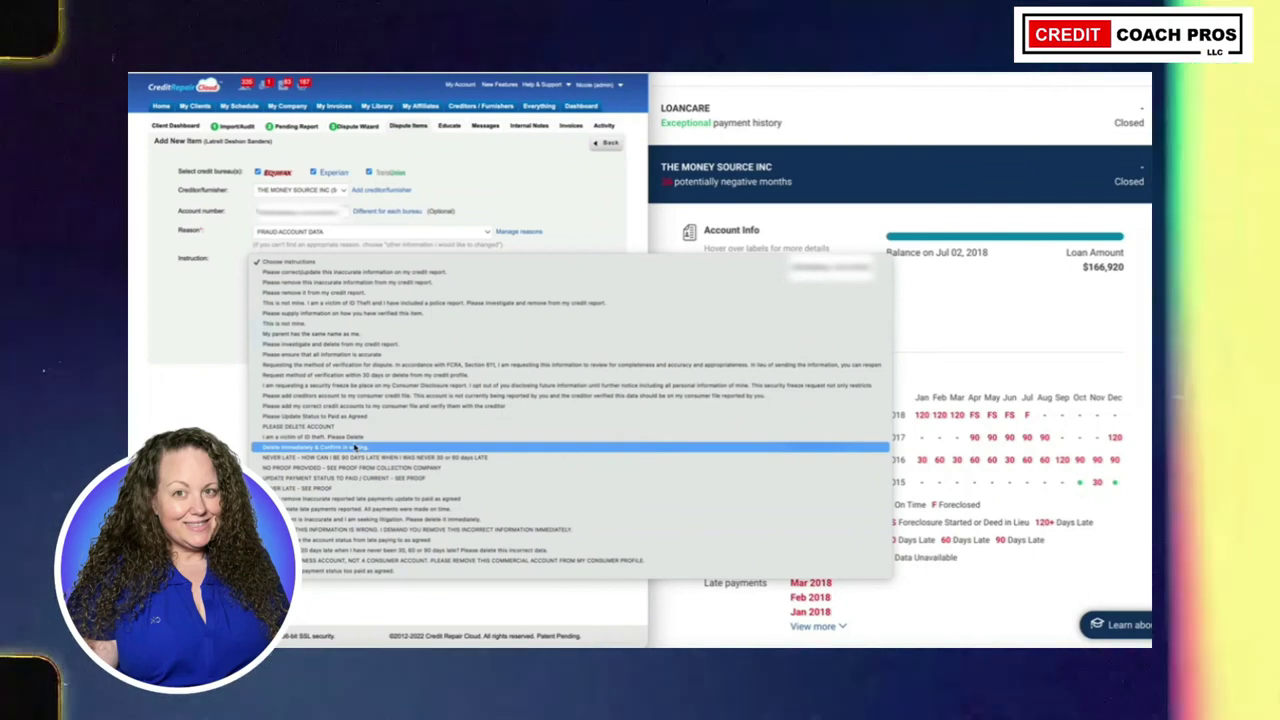
left_click(360, 447)
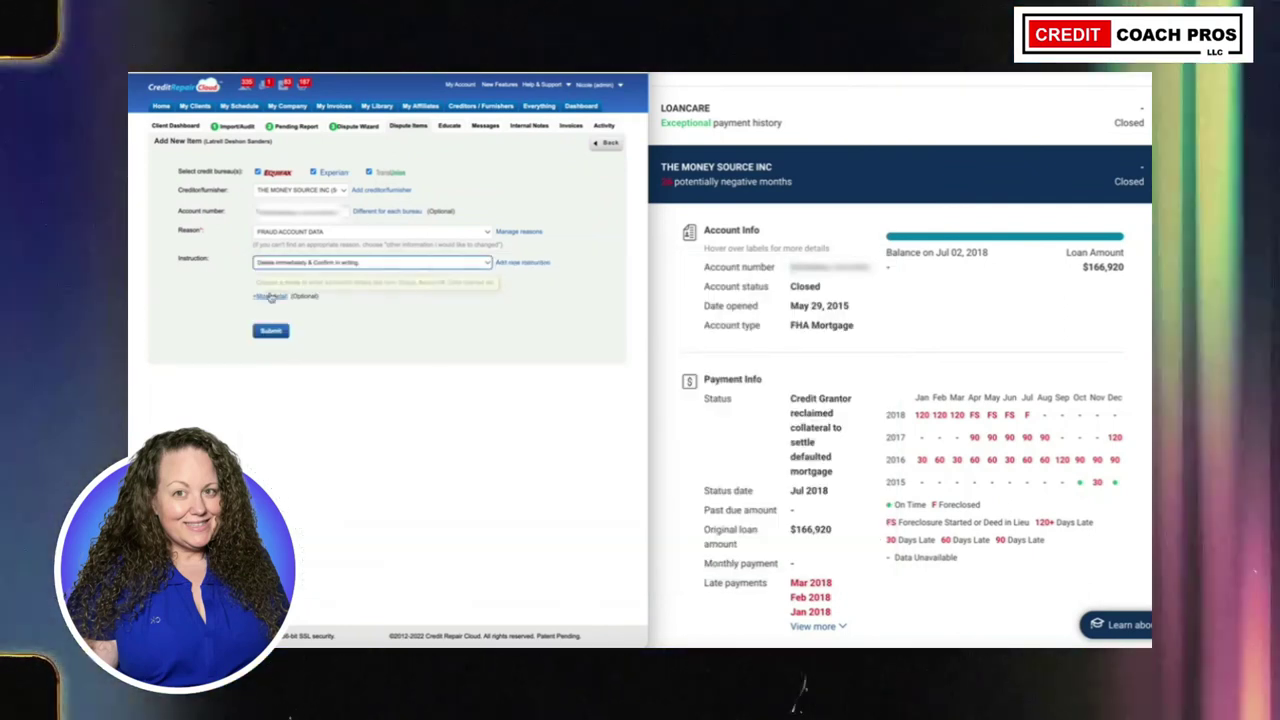
left_click(263, 296)
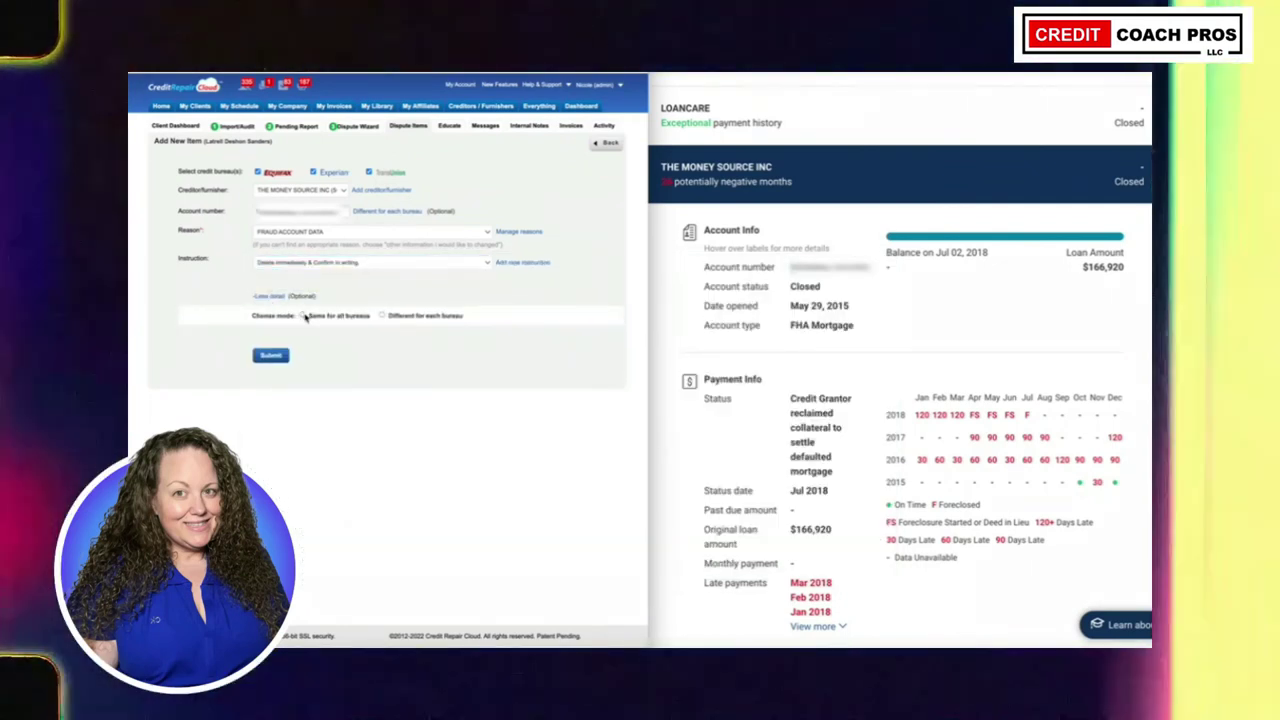
Use same details for all bureaus, add late payments Nov 2015–Mar 2018, high balance 166920, status Negative.
left_click(303, 315)
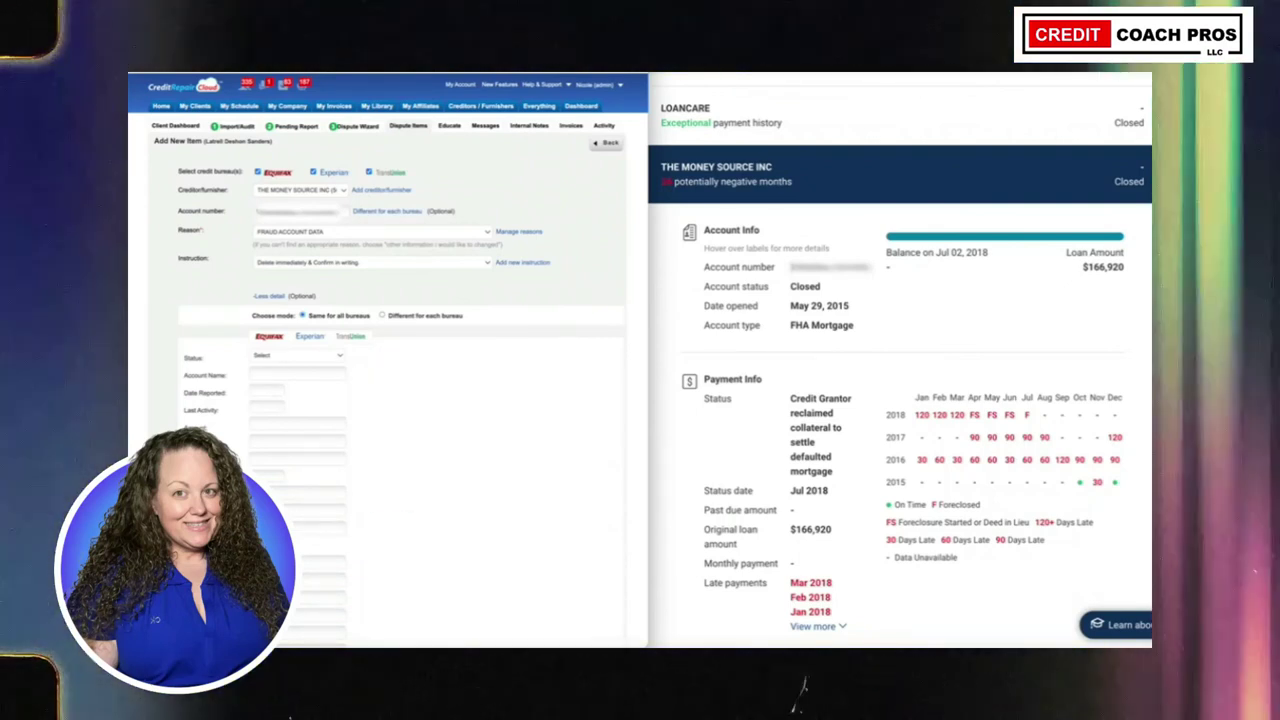
scroll(800, 380, "down", 2)
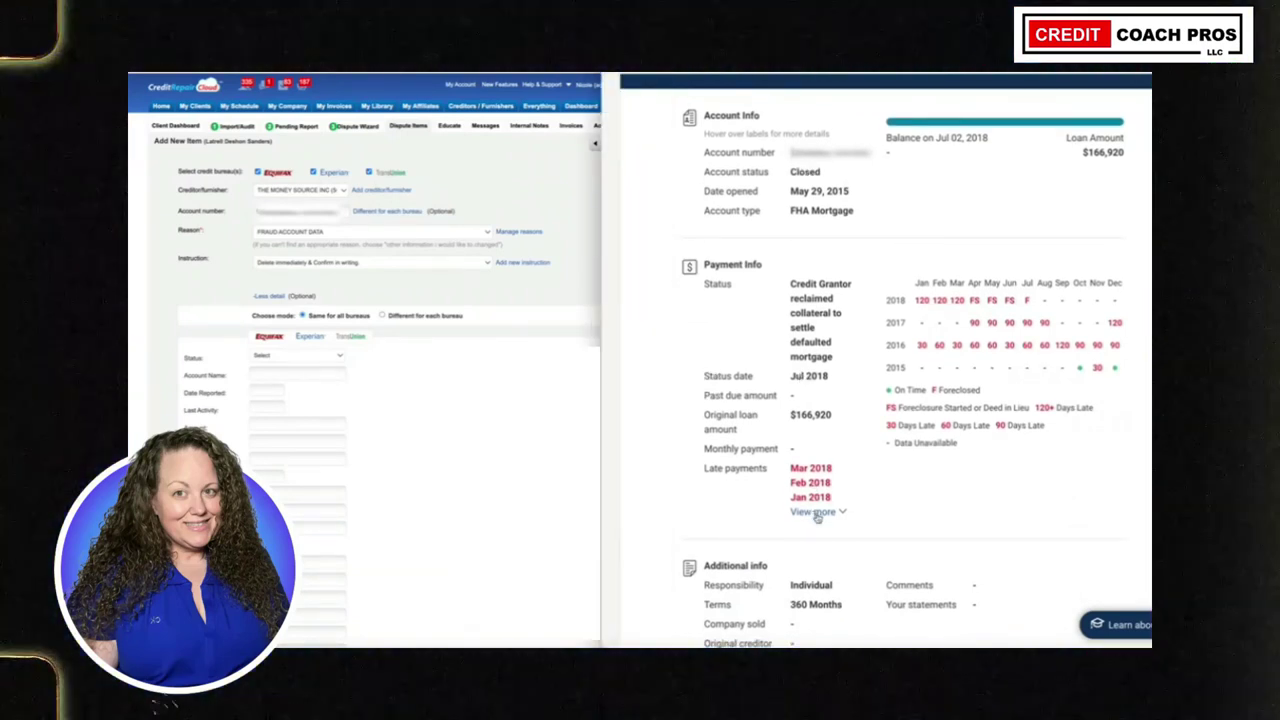
left_click(816, 512)
scroll(864, 525, "down", 3)
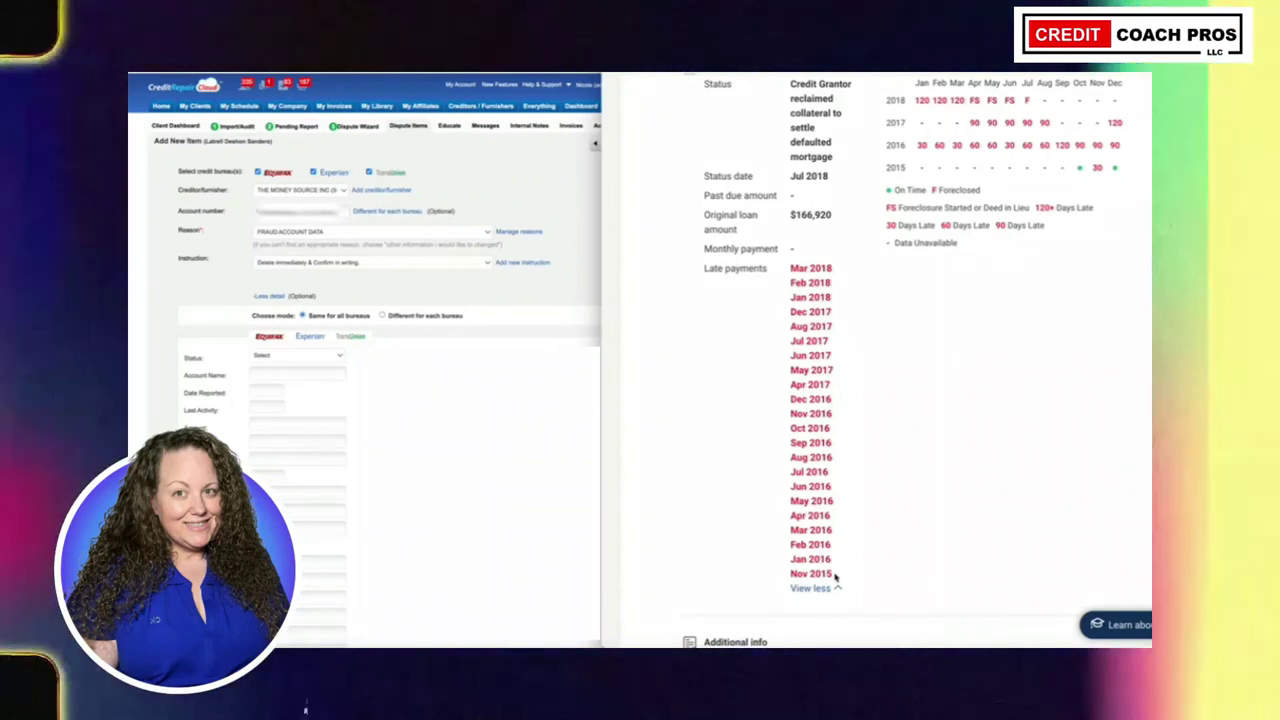
left_click_drag(835, 578, 784, 282)
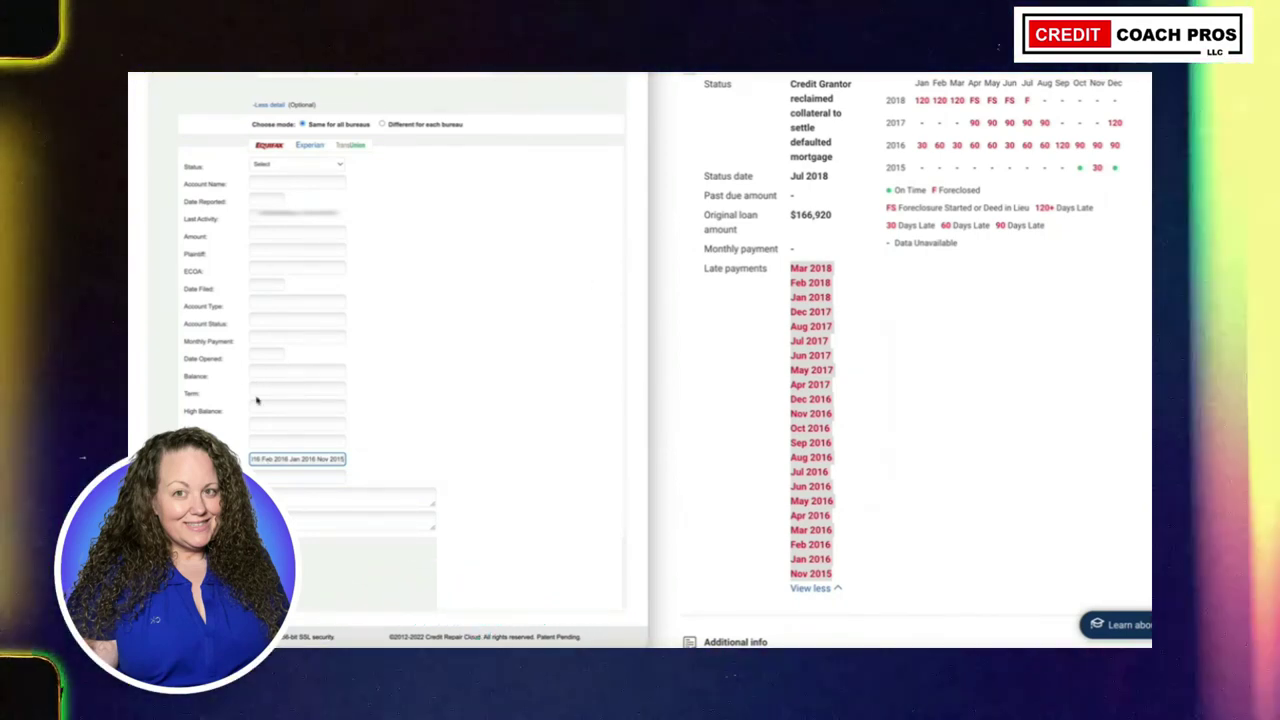
type("166")
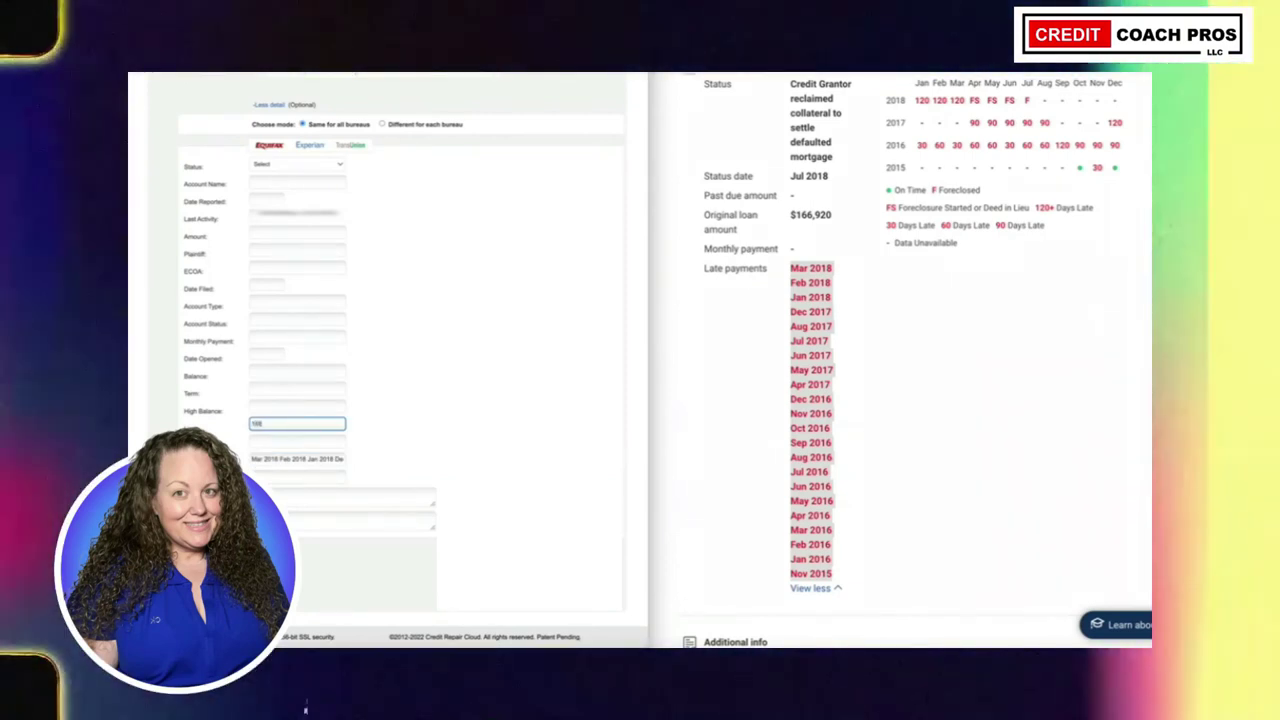
type("920")
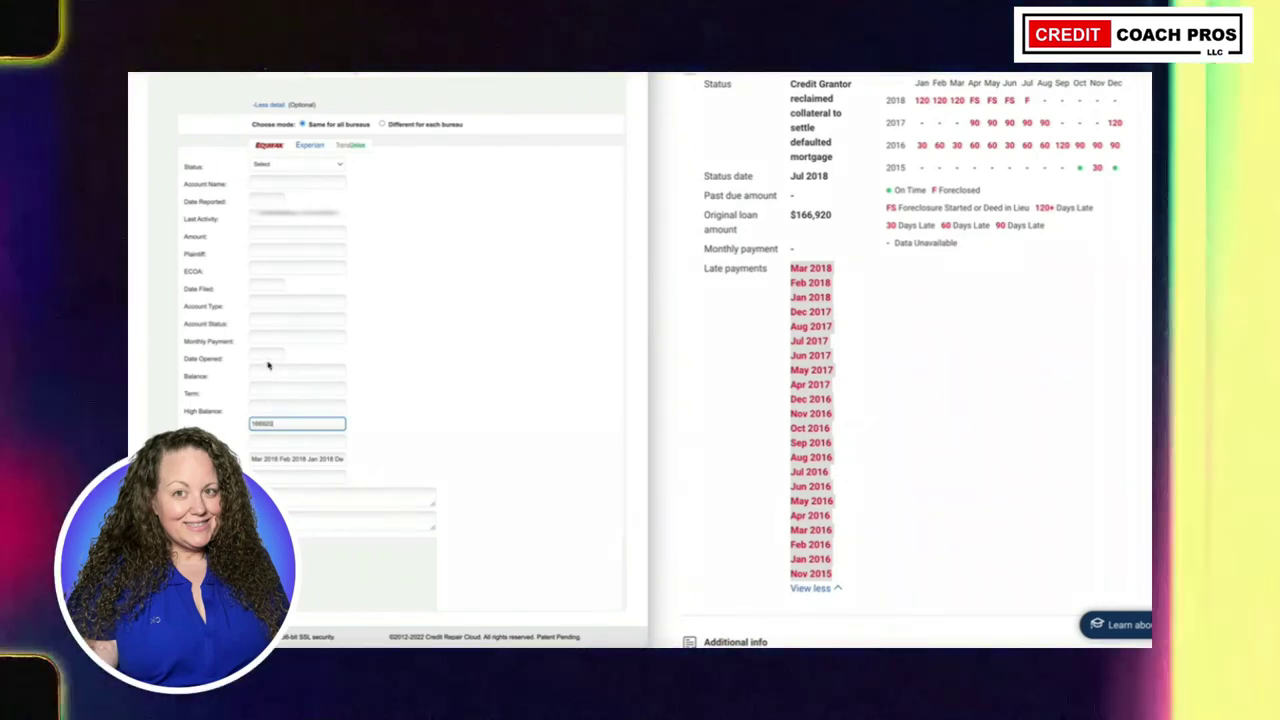
scroll(266, 363, "up", 1)
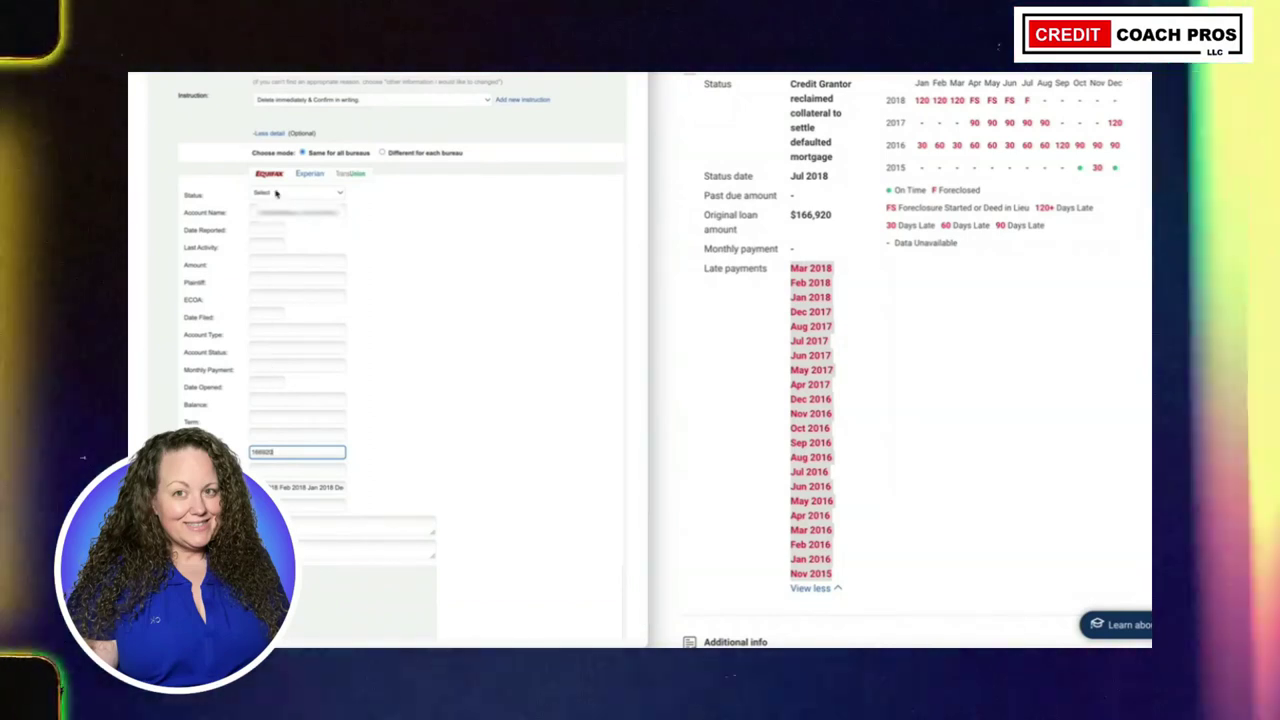
left_click(276, 193)
left_click(295, 212)
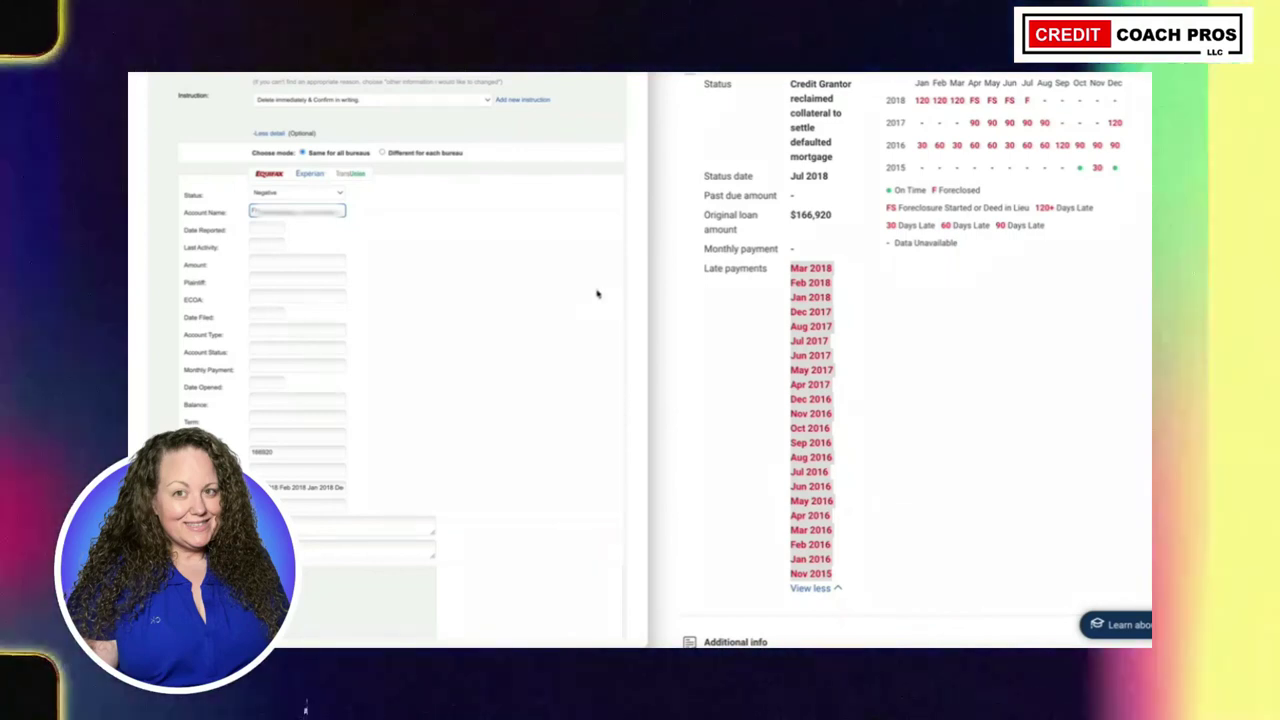
left_click(705, 317)
scroll(705, 317, "up", 3)
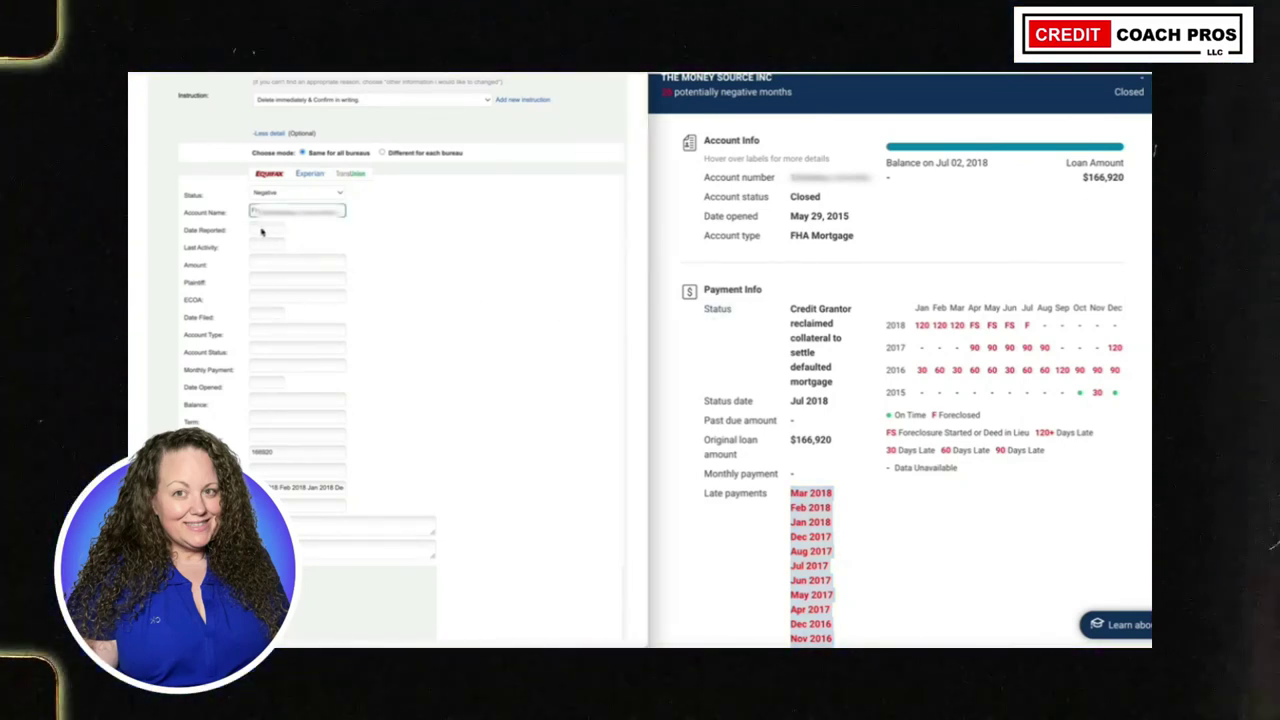
Set the Date Reported to 07/24/2018.
left_click(261, 231)
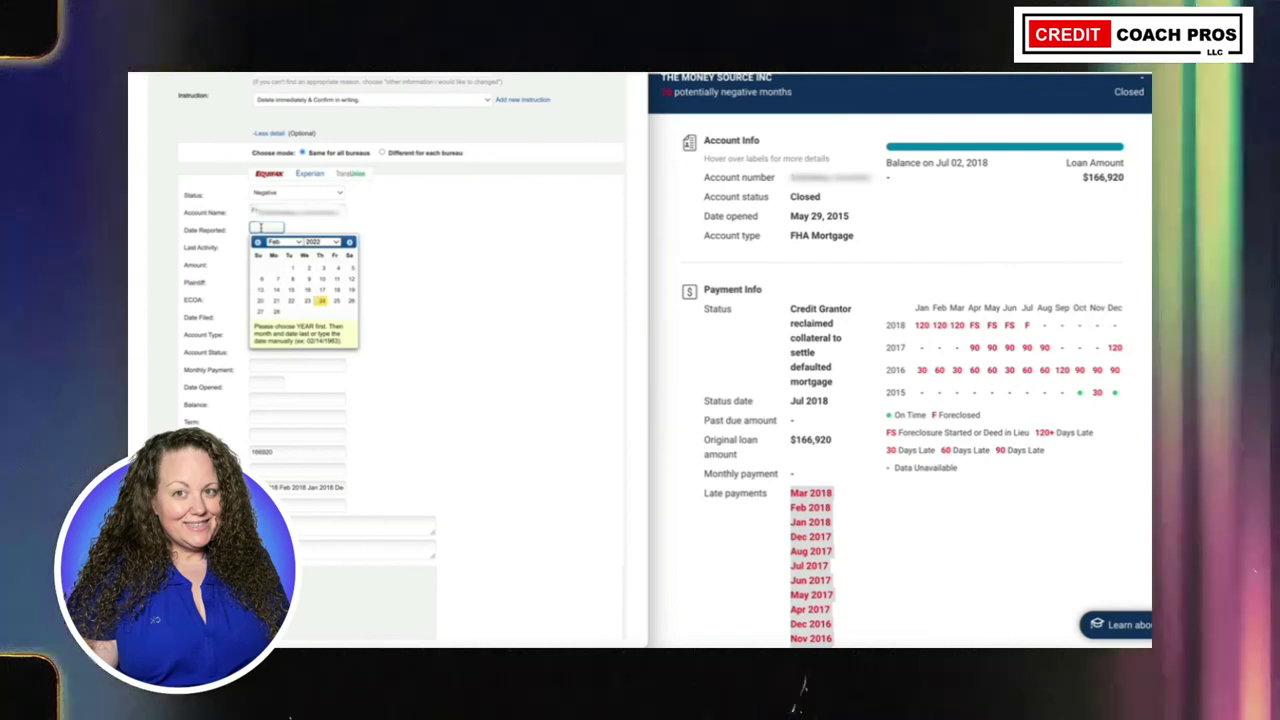
left_click(282, 242)
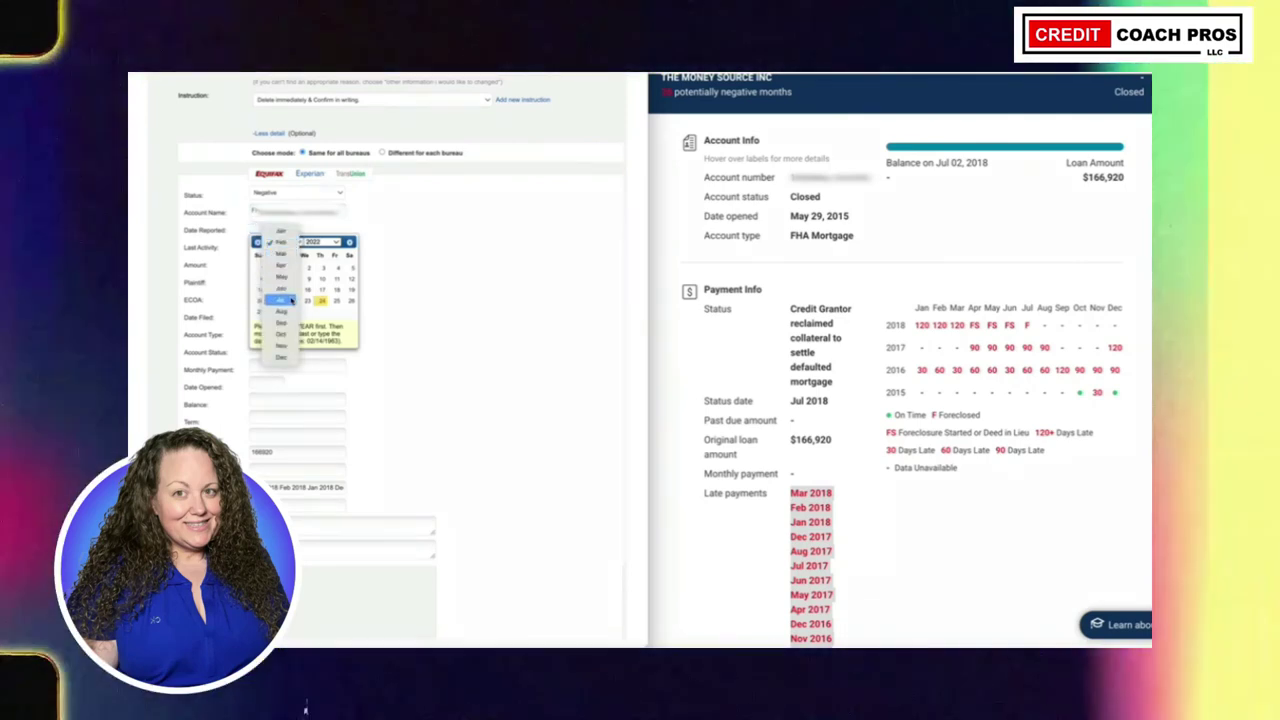
left_click(283, 300)
left_click(337, 242)
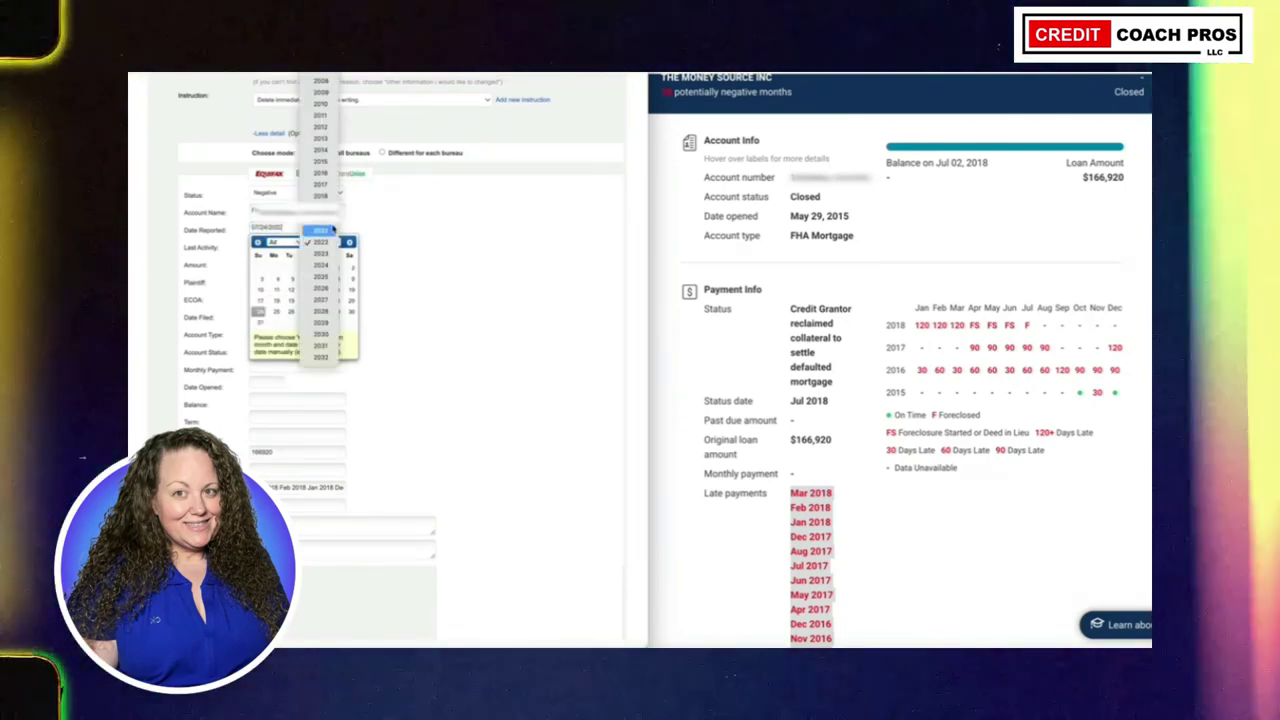
left_click(327, 198)
left_click(406, 239)
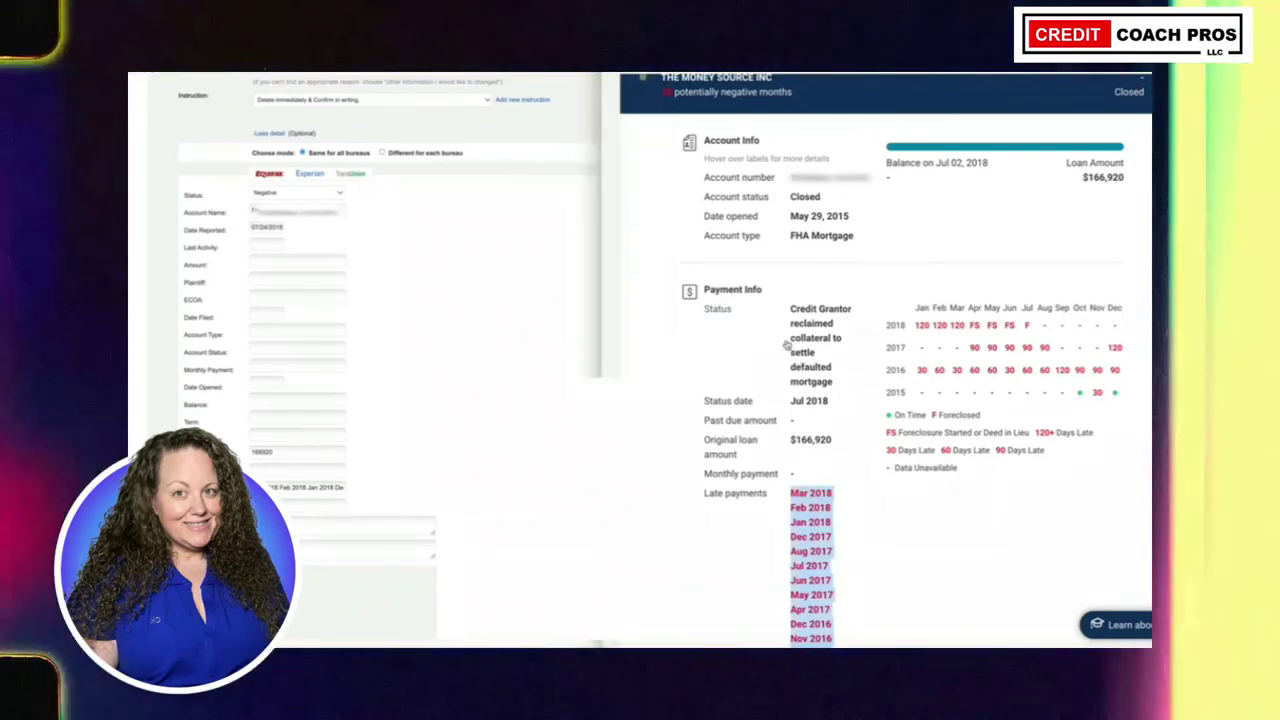
Fill Account Status with 'Credit Grantor reclaimed collateral to settle defaulted mortgage' from the report.
left_click(829, 383)
left_click_drag(836, 386, 788, 322)
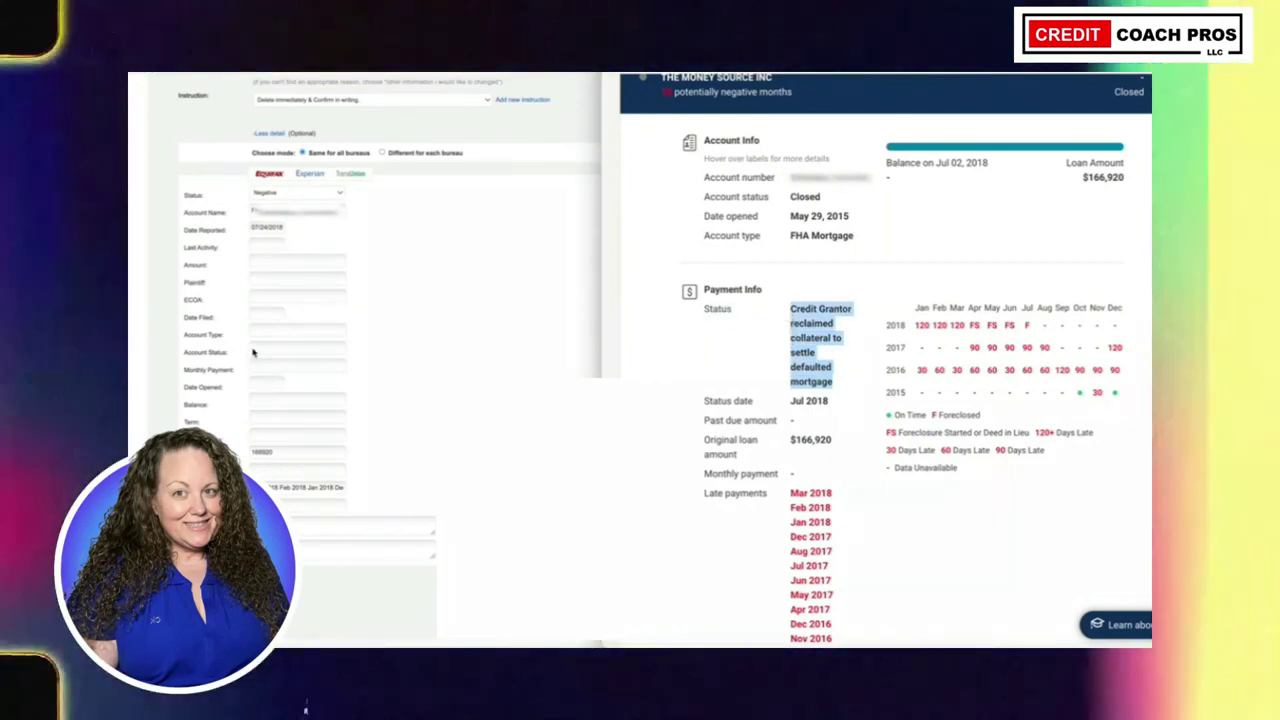
left_click(263, 350)
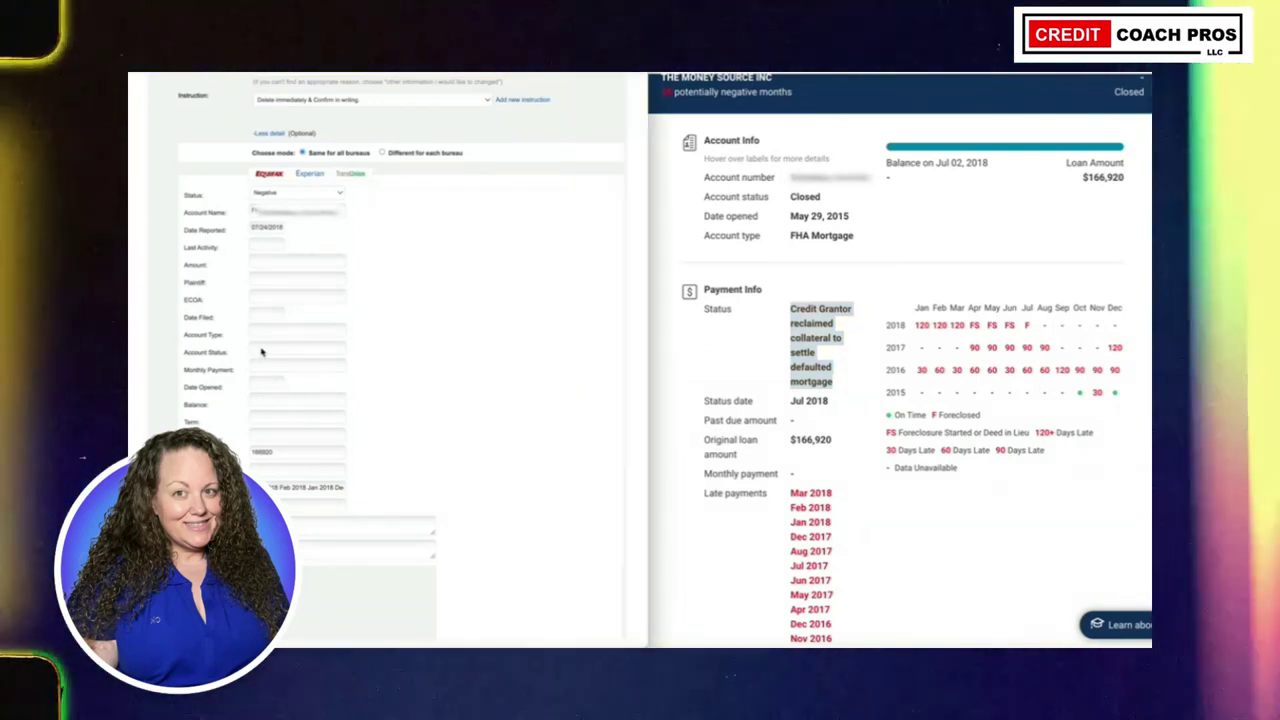
left_click(265, 349)
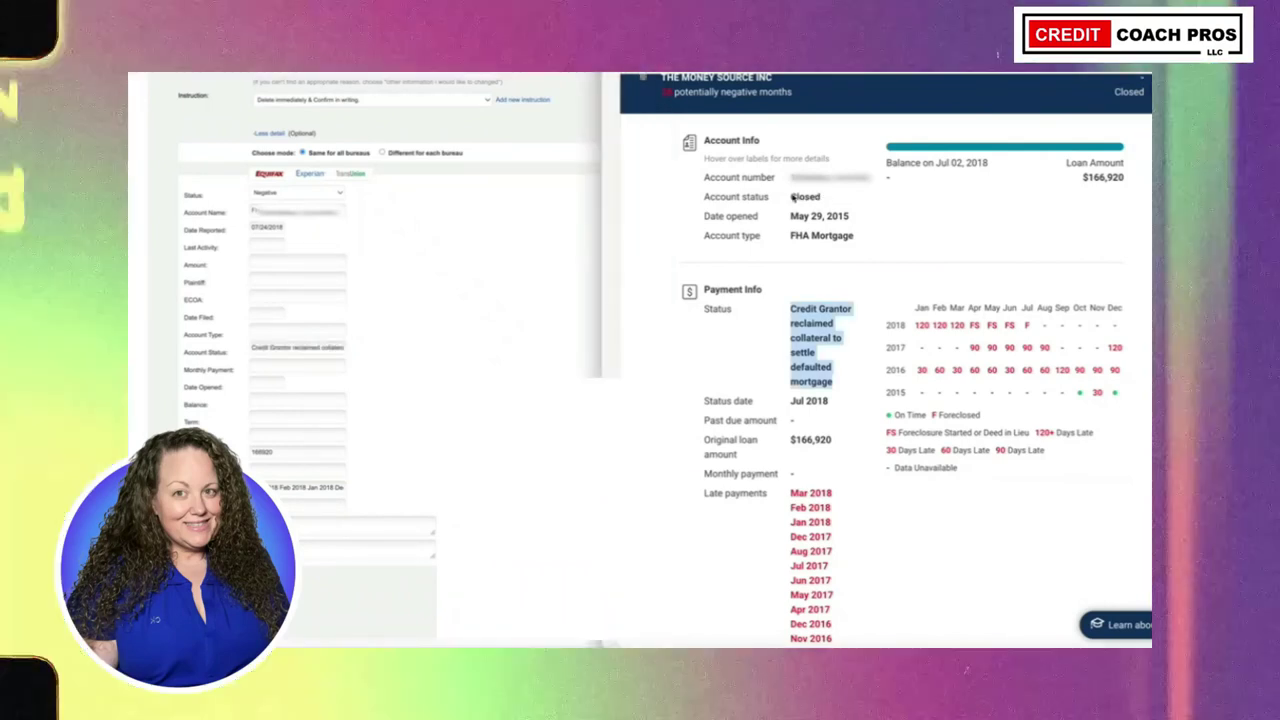
left_click(791, 192)
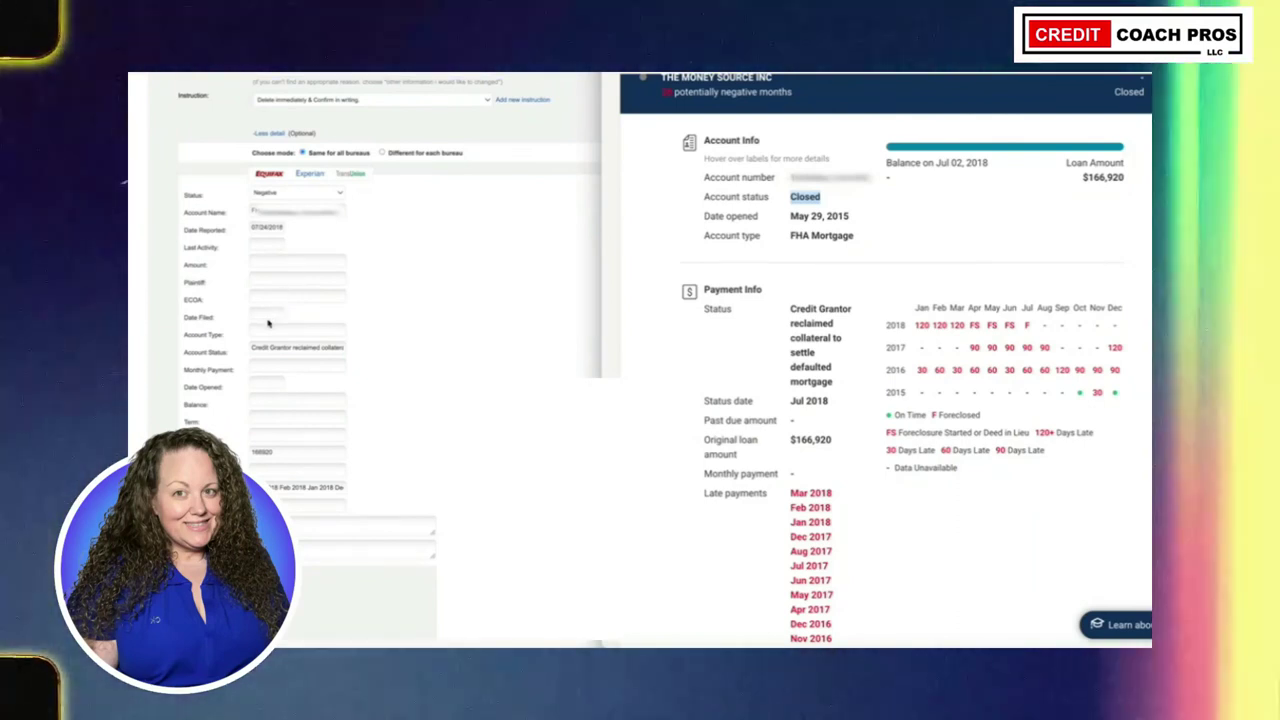
Enter account type 'CLOSED FHA Mortgage' and set Date Opened to 05/29/2015.
left_click(269, 330)
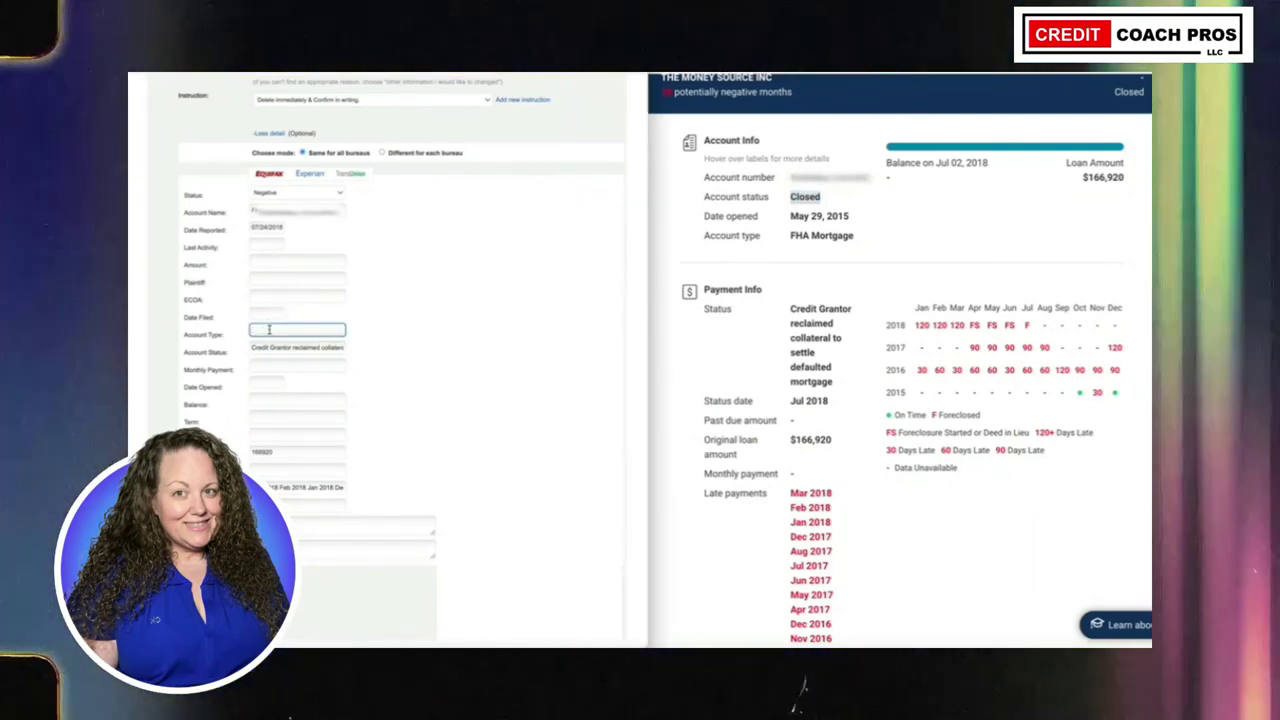
type("CLOSED")
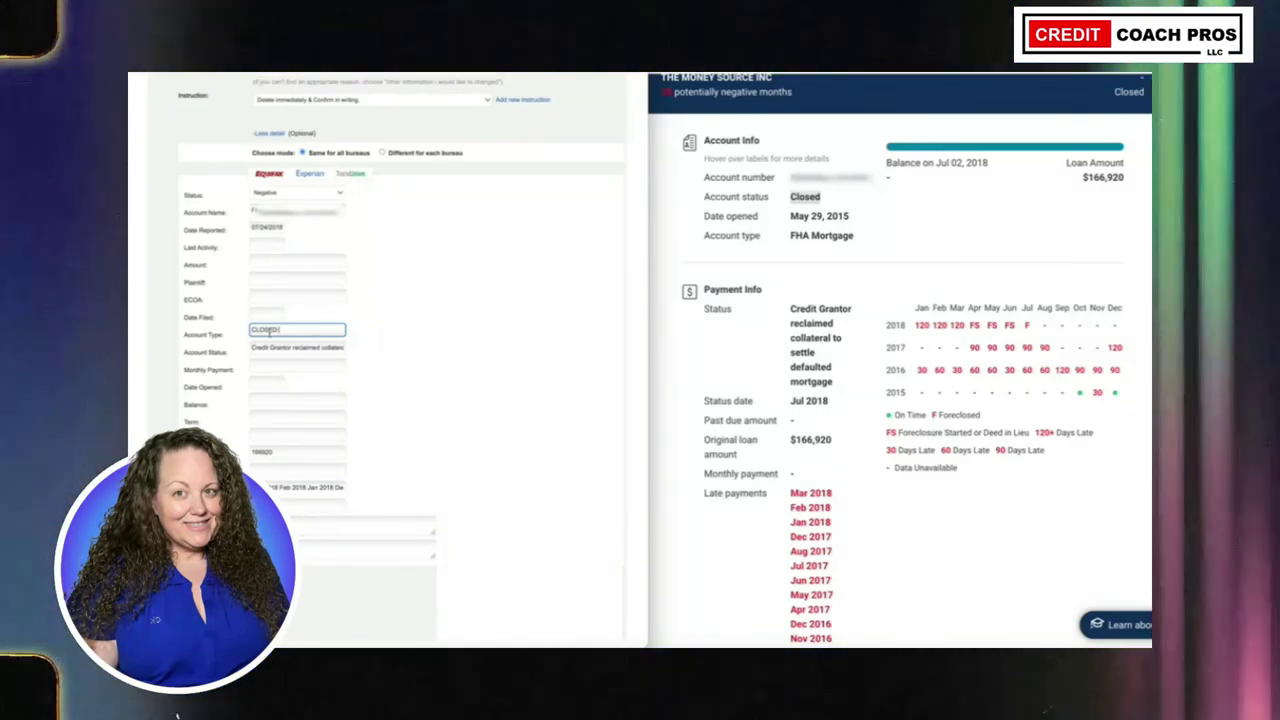
type("FHA Mo")
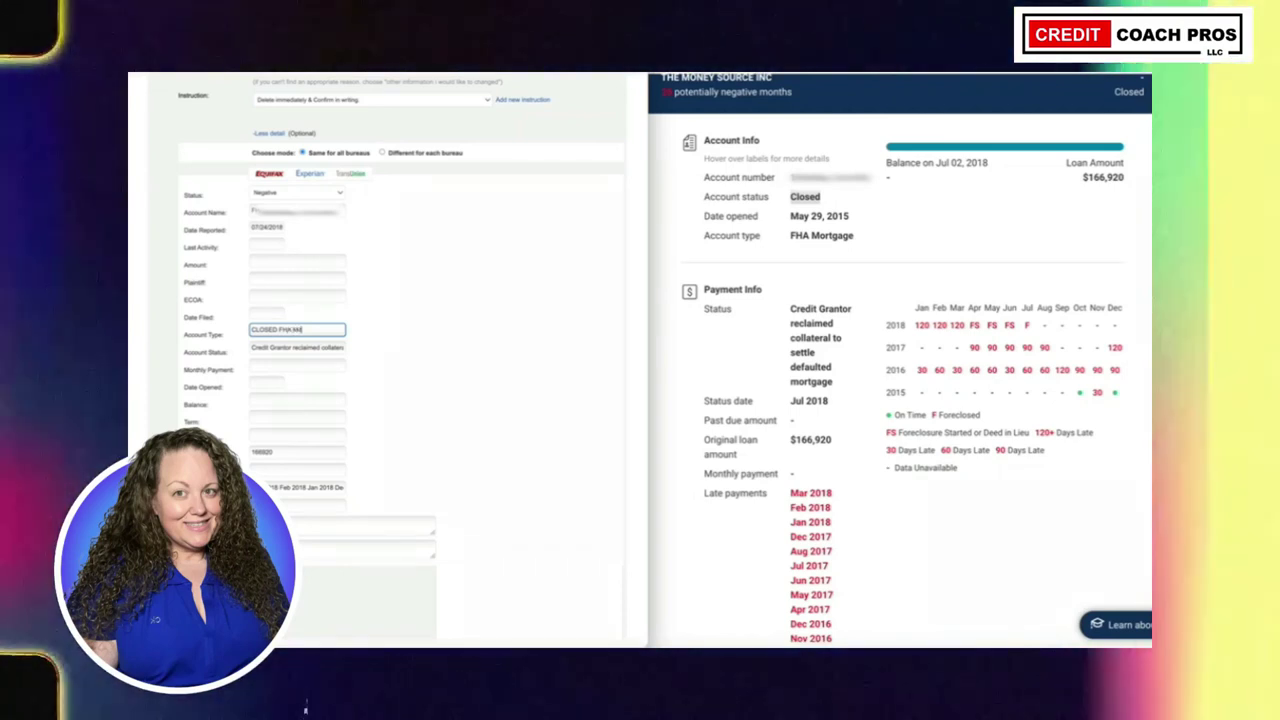
type("rtgage")
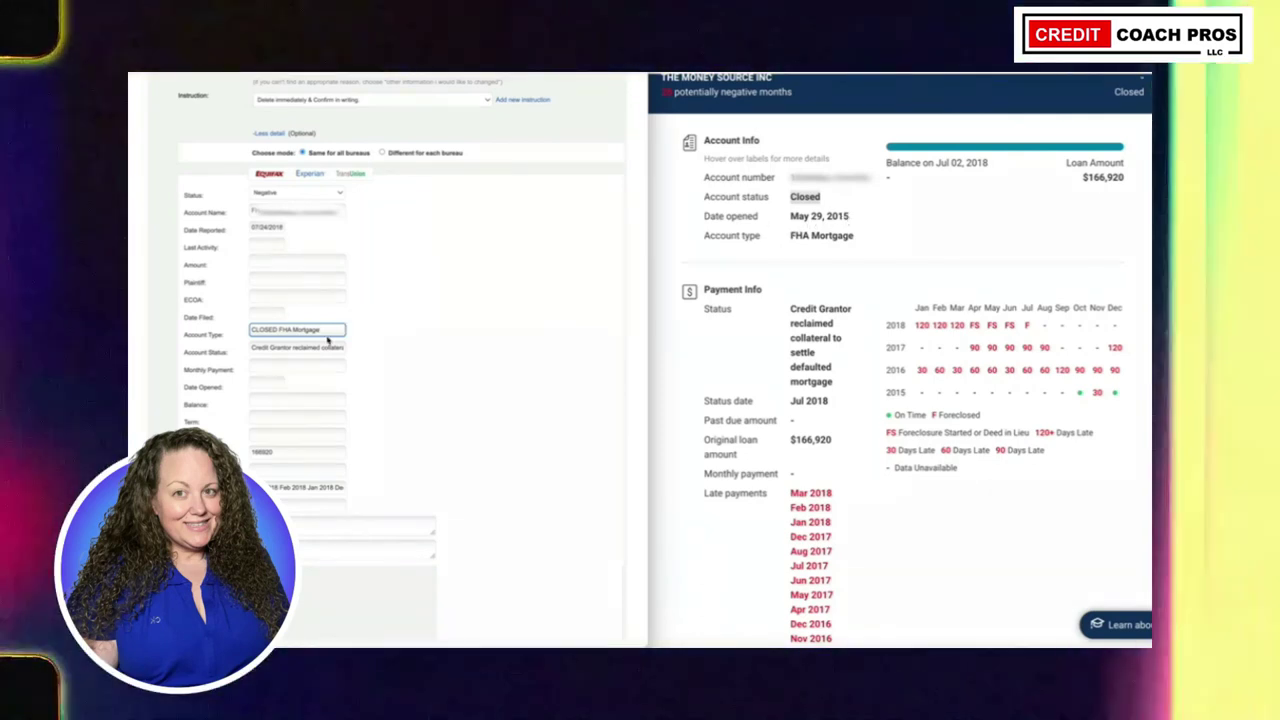
left_click(265, 382)
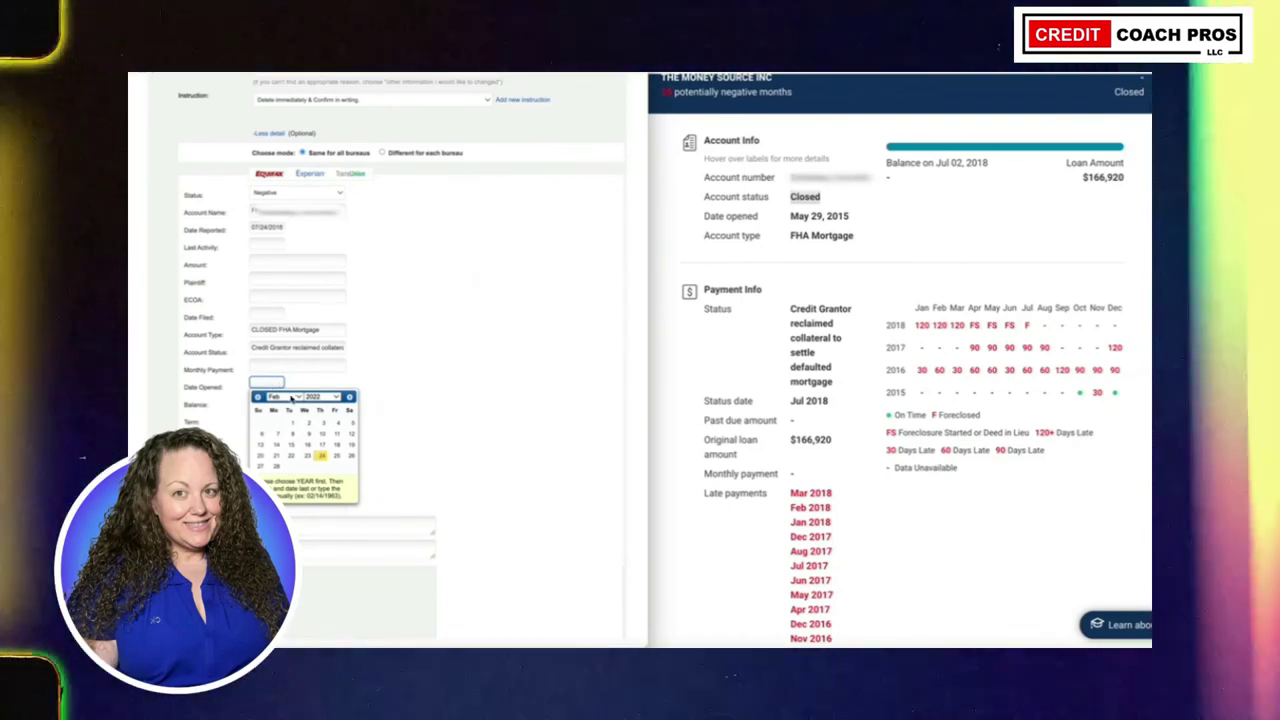
left_click(280, 397)
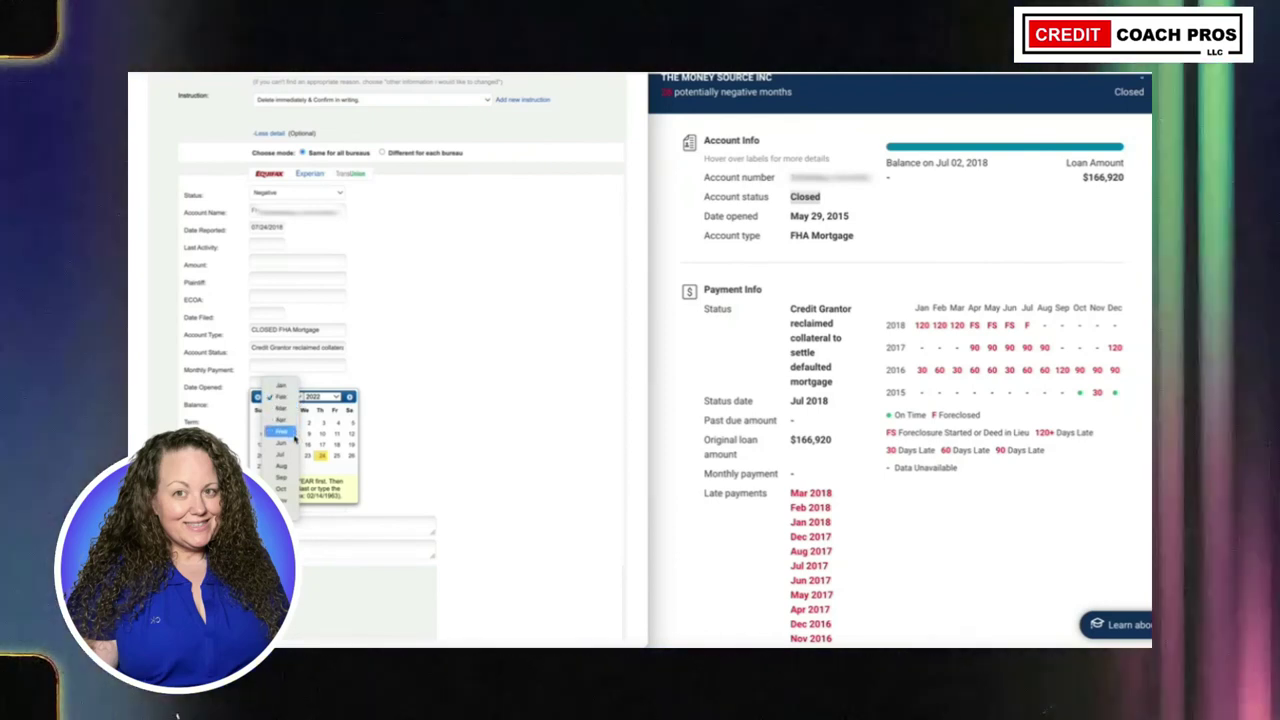
left_click(283, 431)
left_click(320, 397)
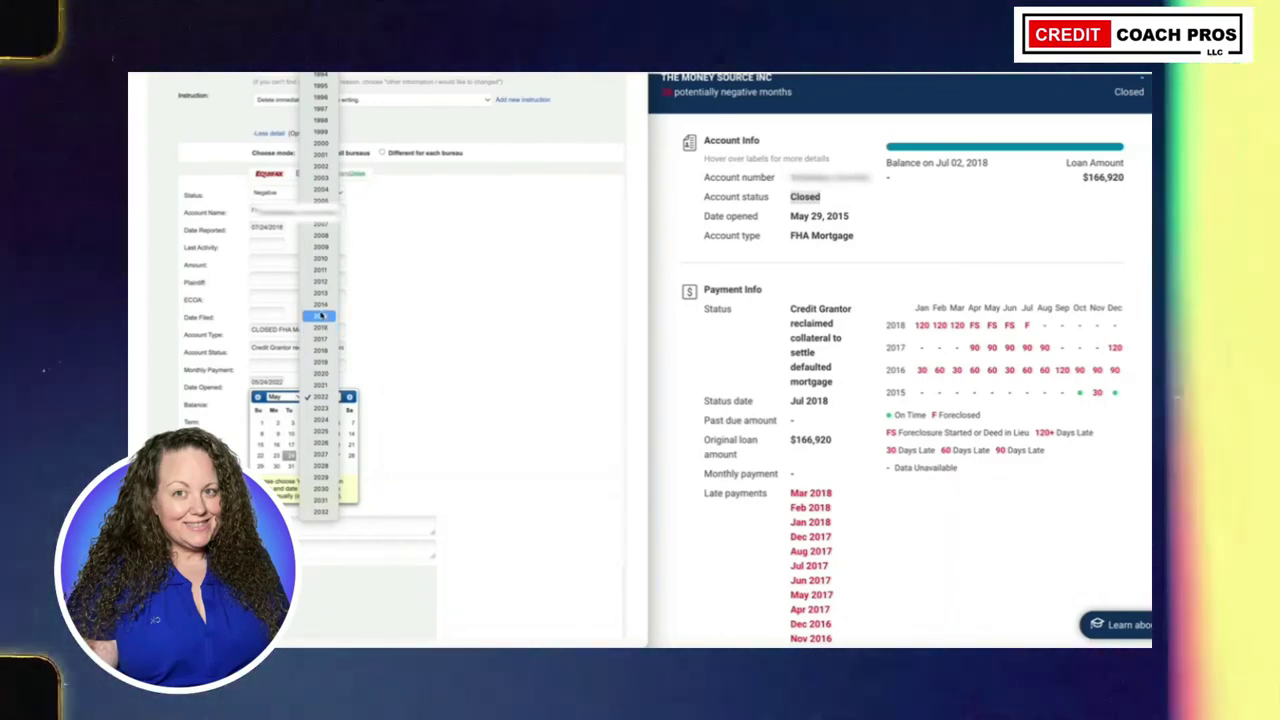
left_click(320, 316)
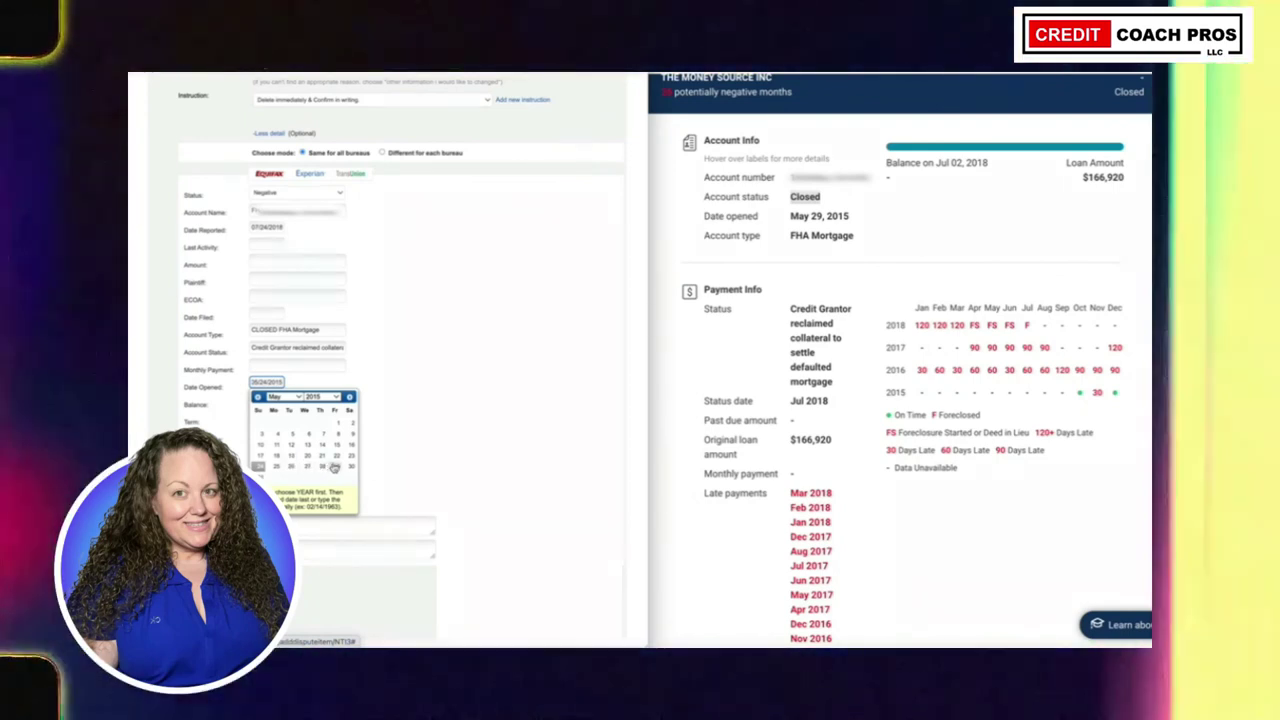
left_click(335, 467)
scroll(416, 399, "down", 1)
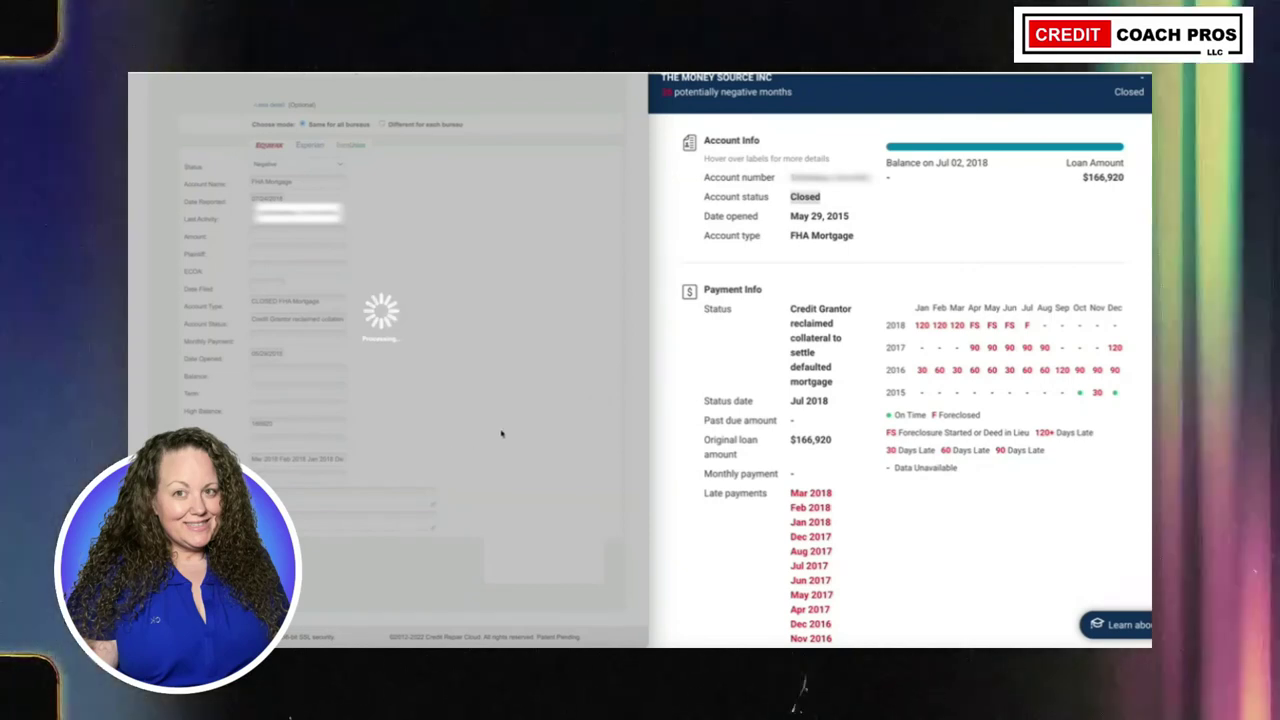
Scroll the Experian report, toggle the three closed real estate accounts, and close the account details.
scroll(708, 410, "down", 1)
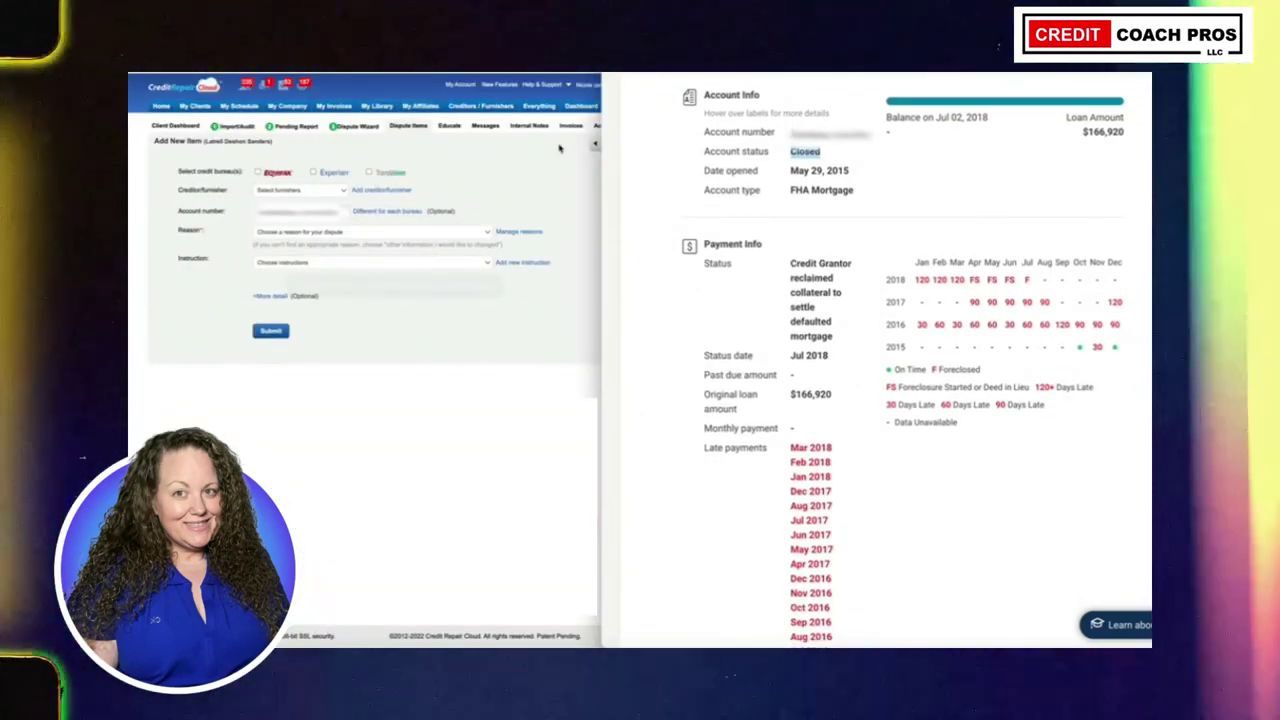
scroll(676, 314, "down", 5)
scroll(676, 314, "down", 7)
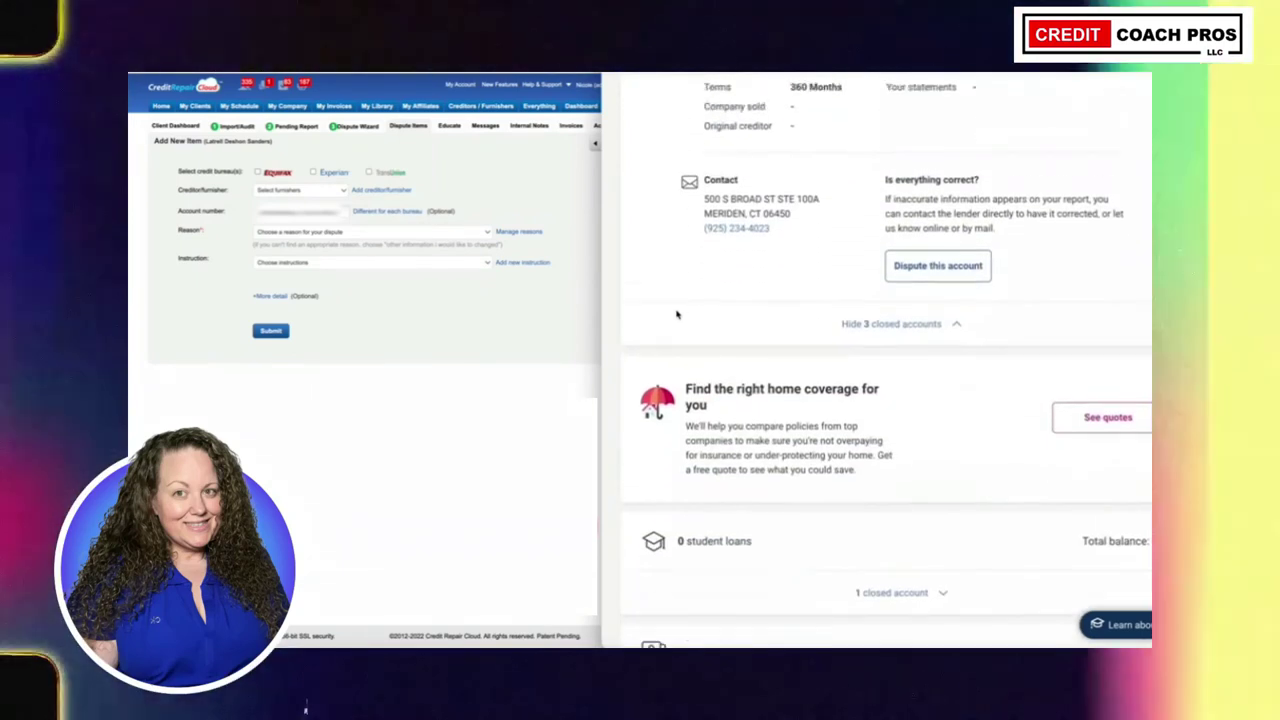
scroll(676, 314, "up", 3)
left_click(885, 413)
left_click(885, 413)
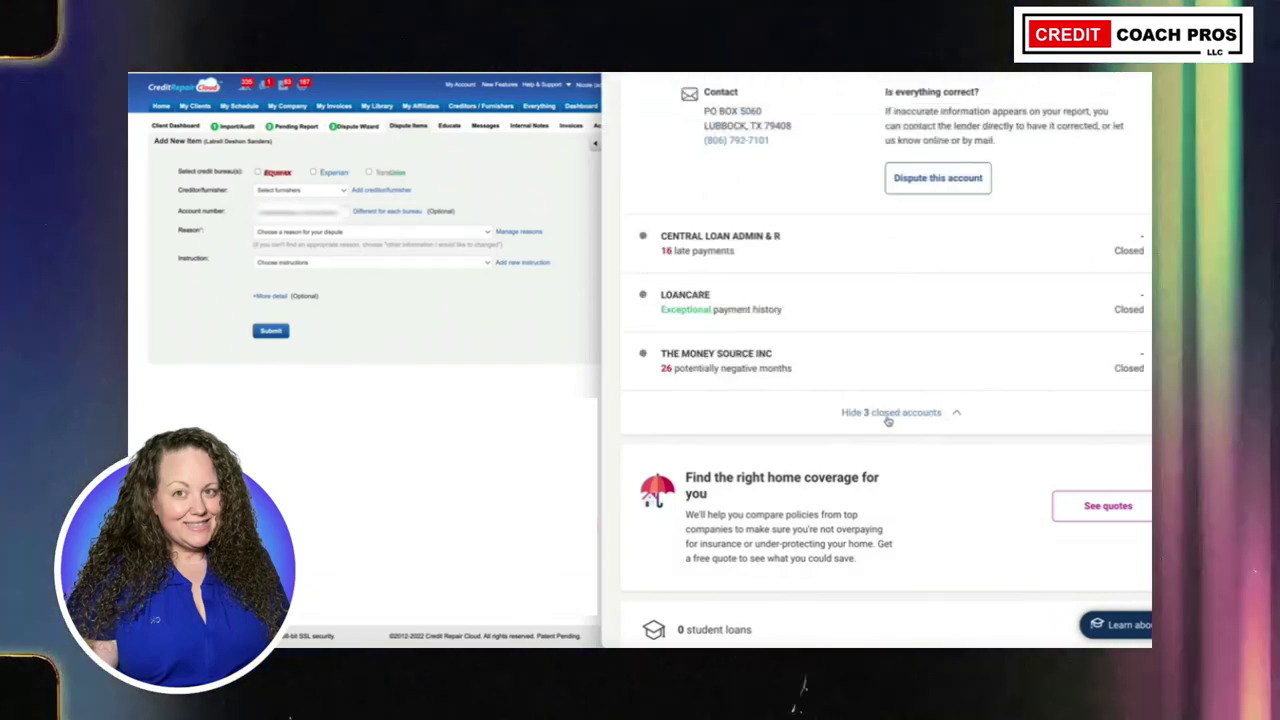
scroll(870, 405, "up", 5)
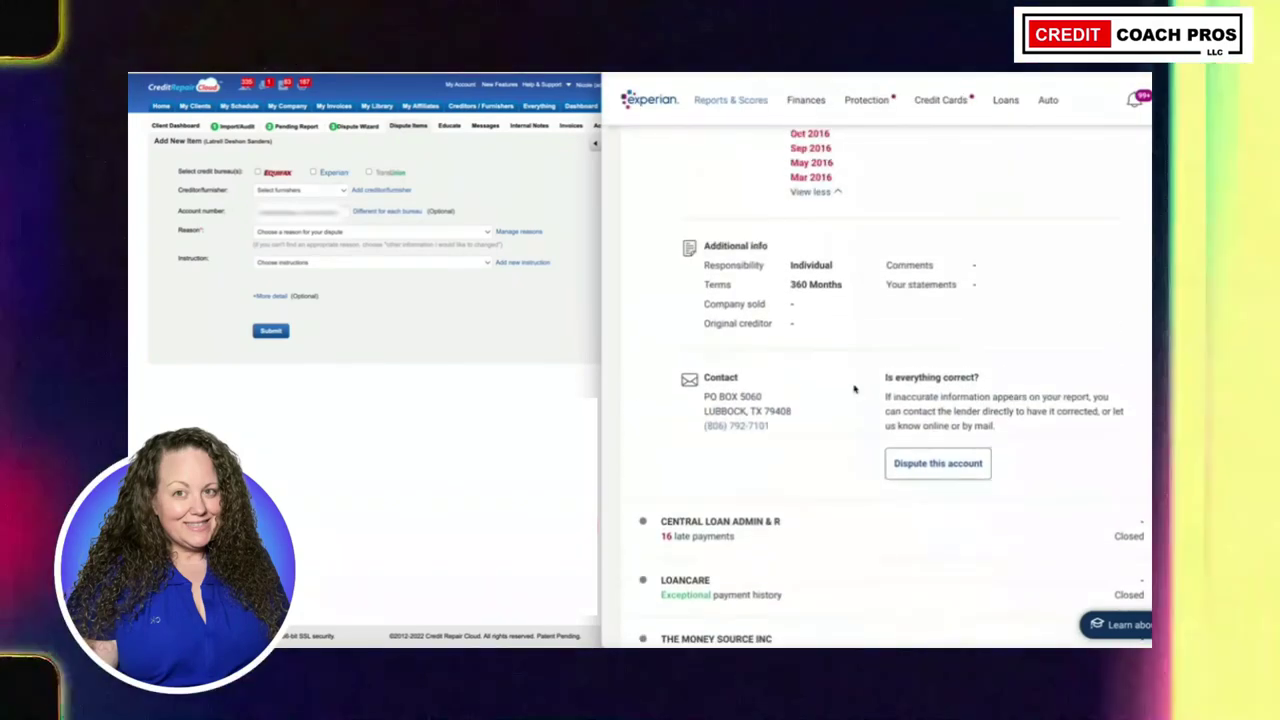
scroll(854, 389, "up", 10)
left_click(1097, 197)
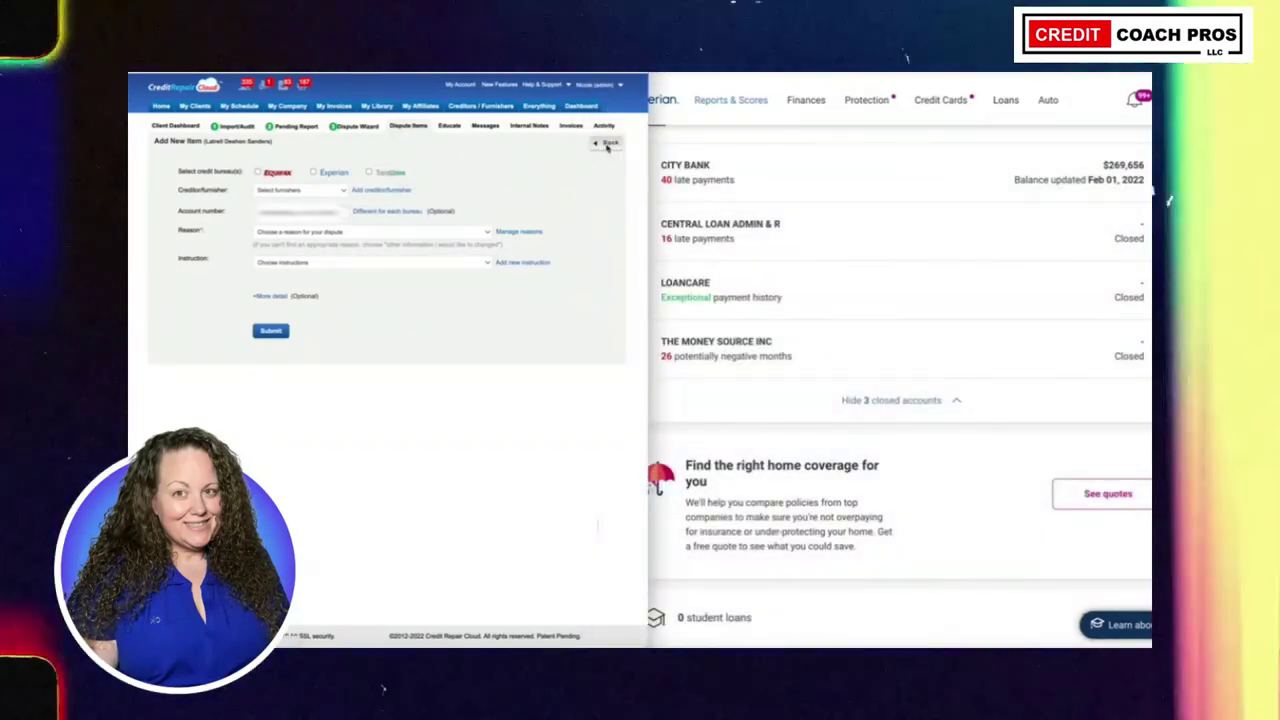
Return to All Dispute Items, now listing four items ending with THE MONEY SOURCE INC.
left_click(606, 146)
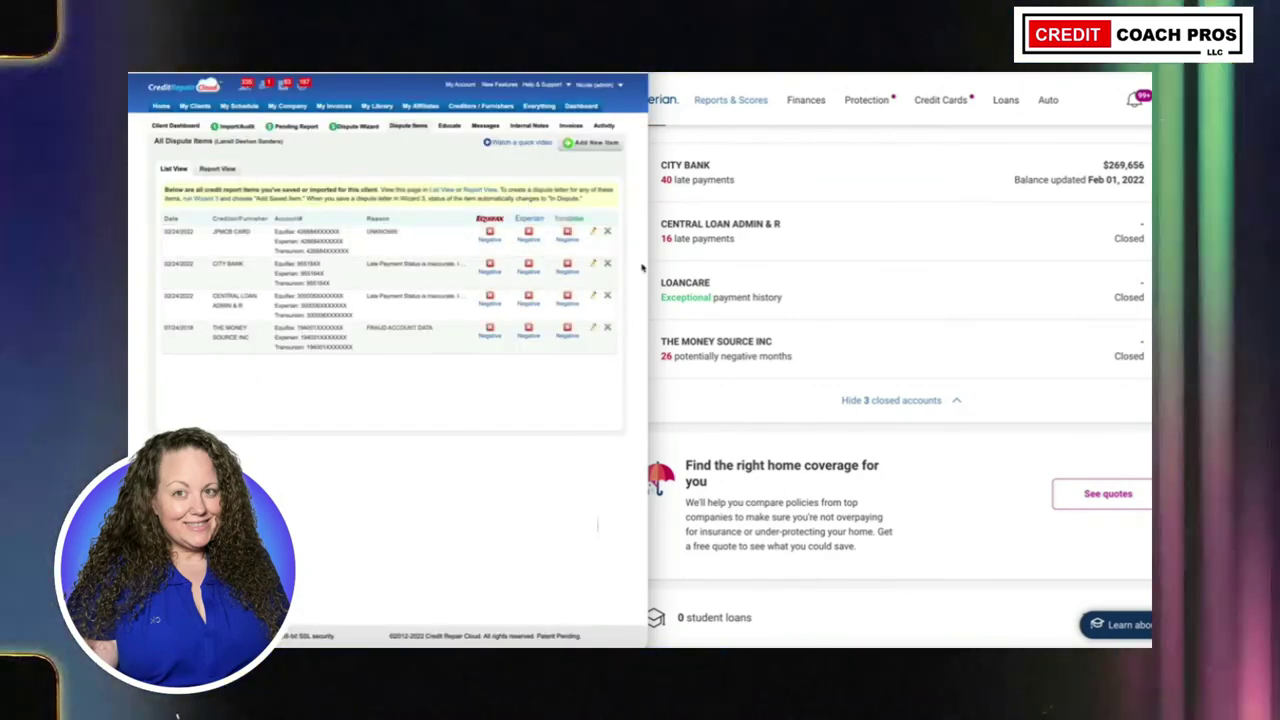
scroll(800, 278, "up", 3)
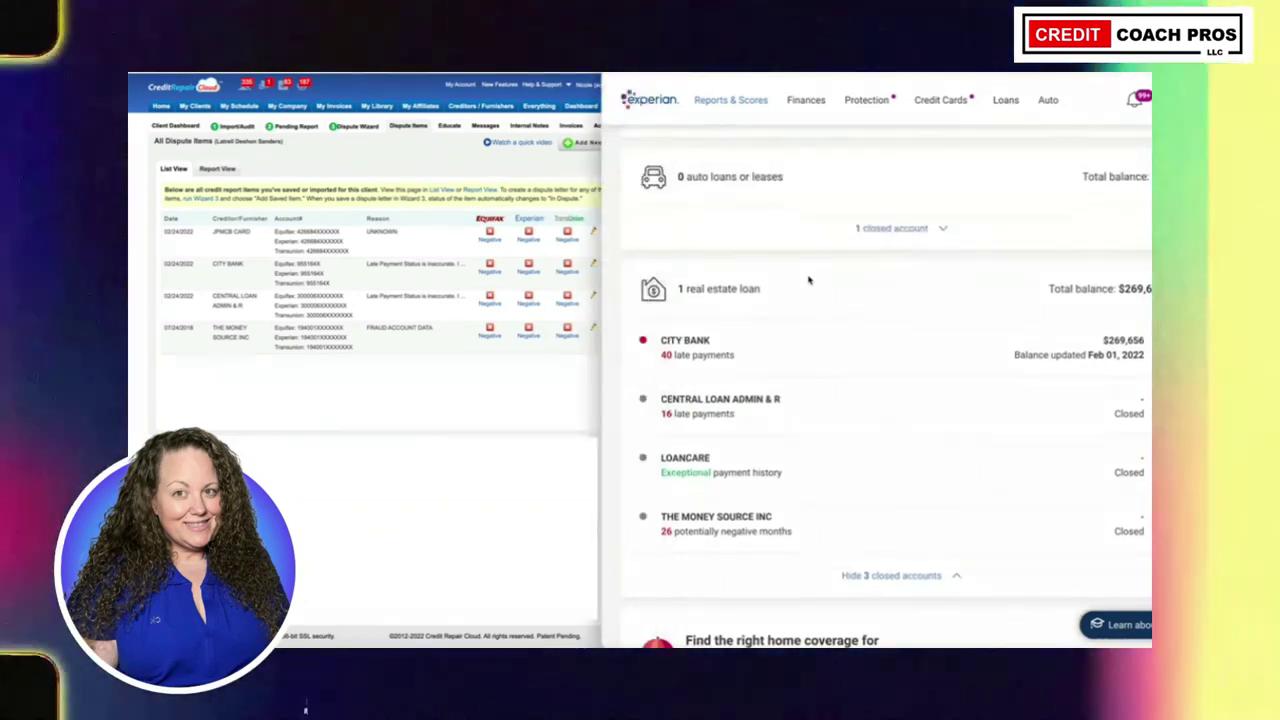
scroll(809, 280, "up", 5)
scroll(809, 280, "down", 6)
scroll(809, 280, "down", 5)
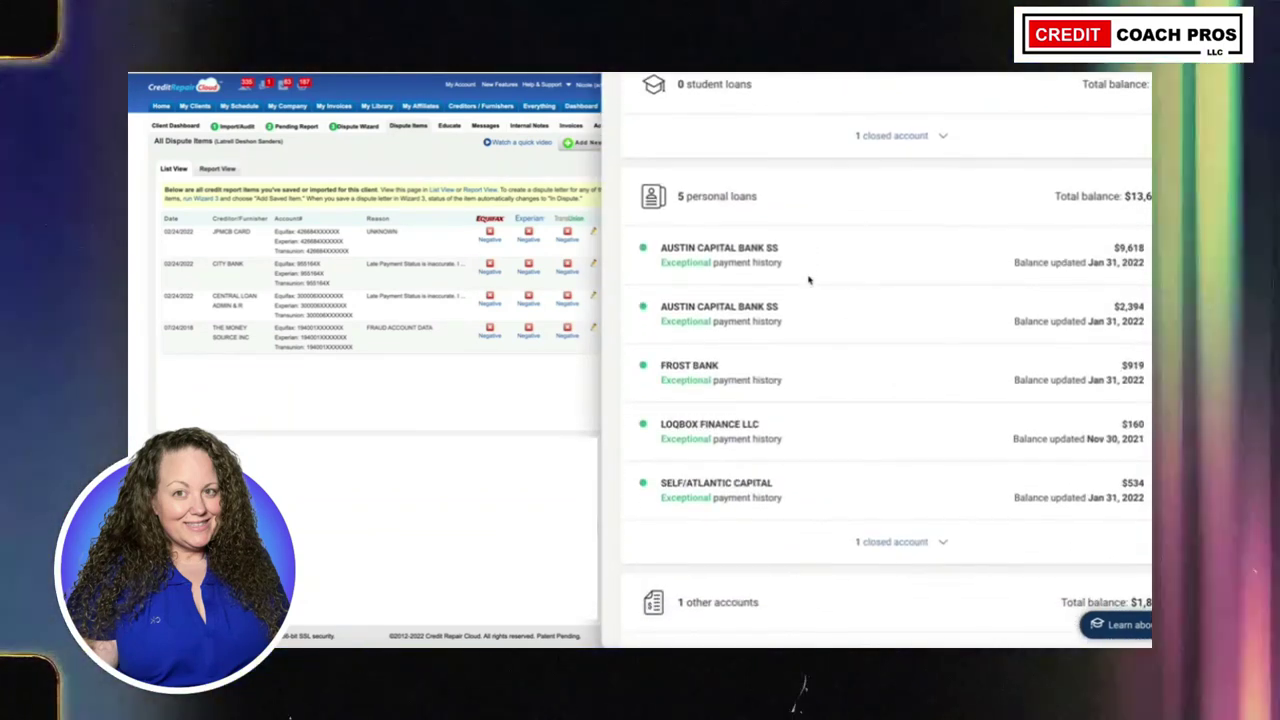
scroll(829, 323, "down", 3)
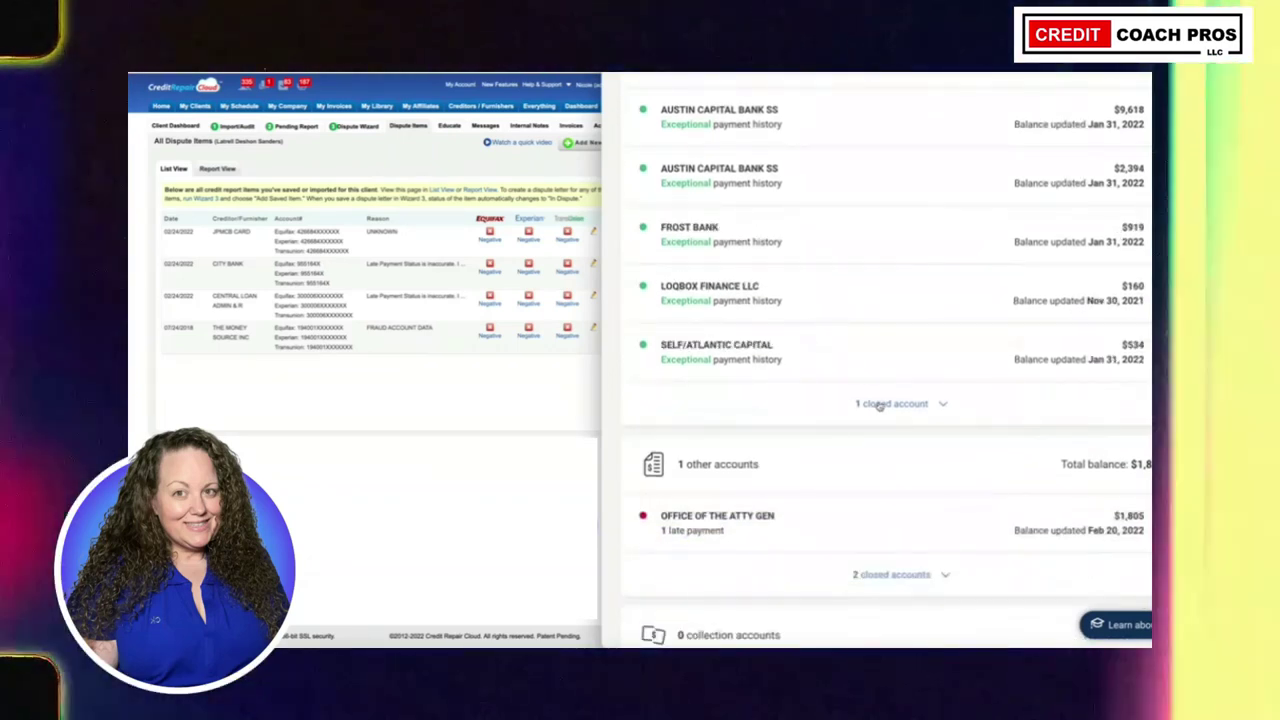
Expand the closed personal loan and other accounts in the report and open OFFICE OF THE ATTY GEN.
left_click(879, 404)
scroll(880, 408, "up", 5)
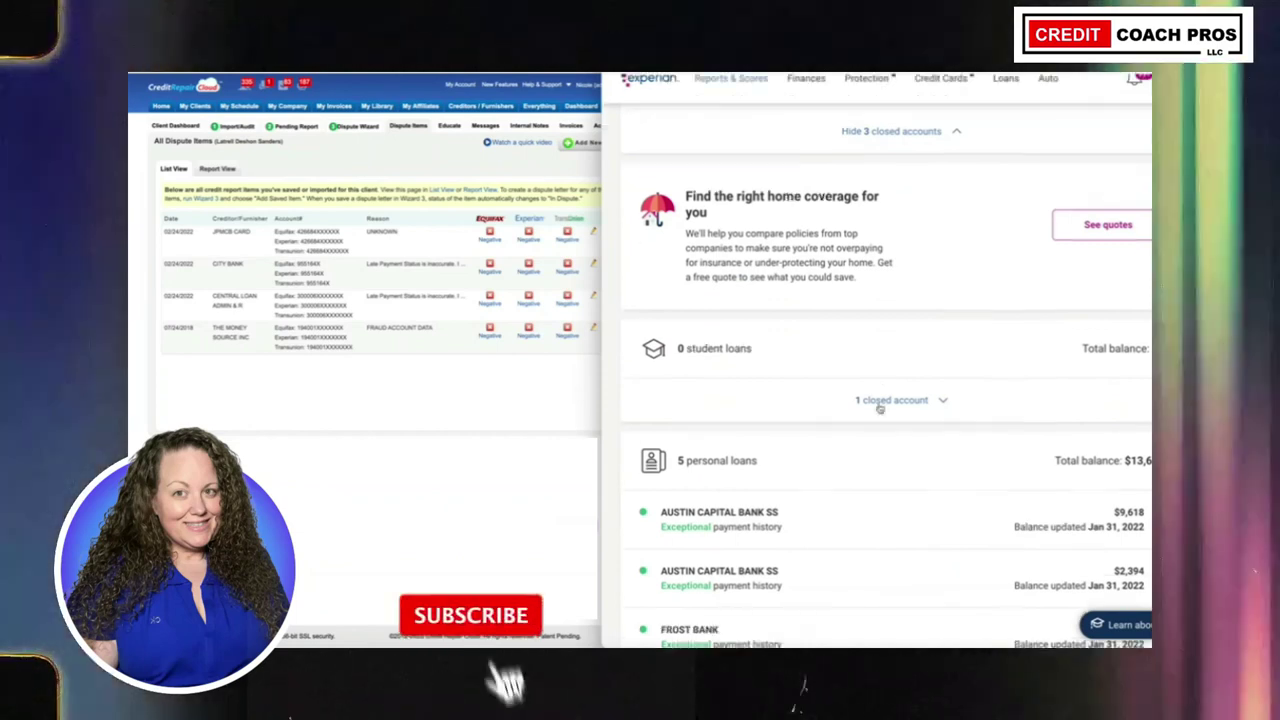
scroll(880, 408, "down", 6)
scroll(880, 408, "down", 2)
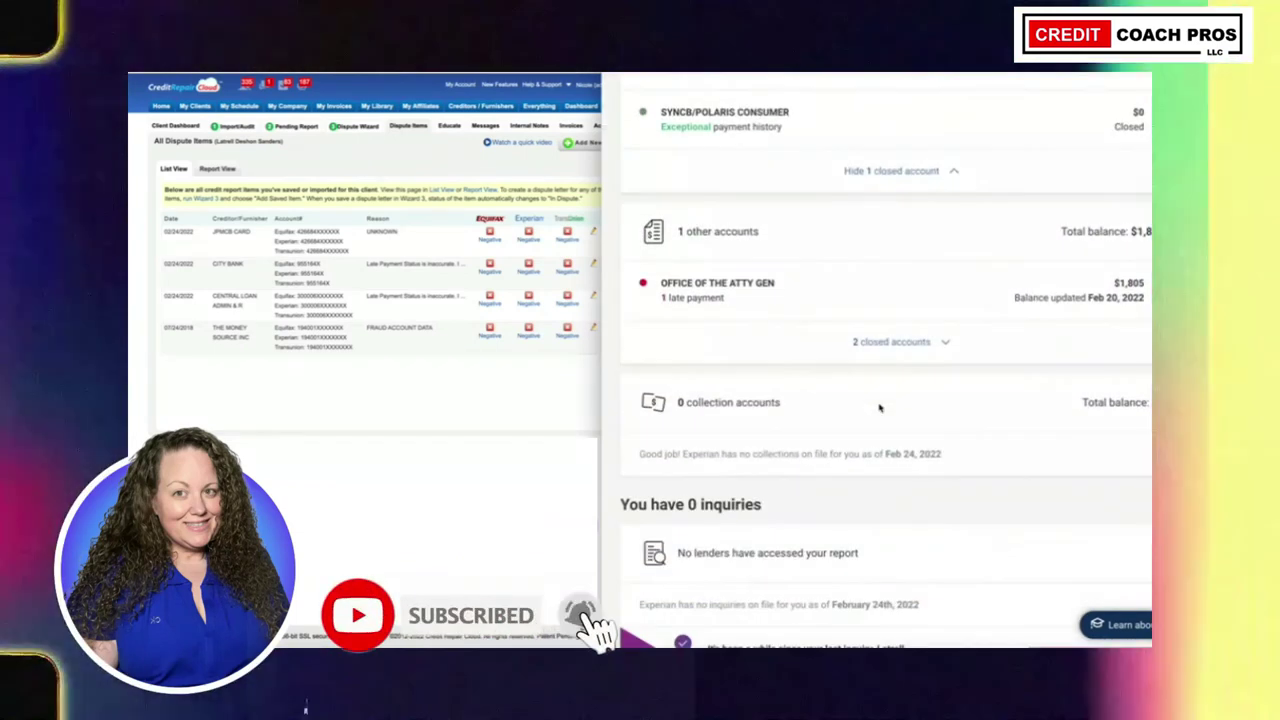
left_click(877, 344)
scroll(880, 355, "down", 2)
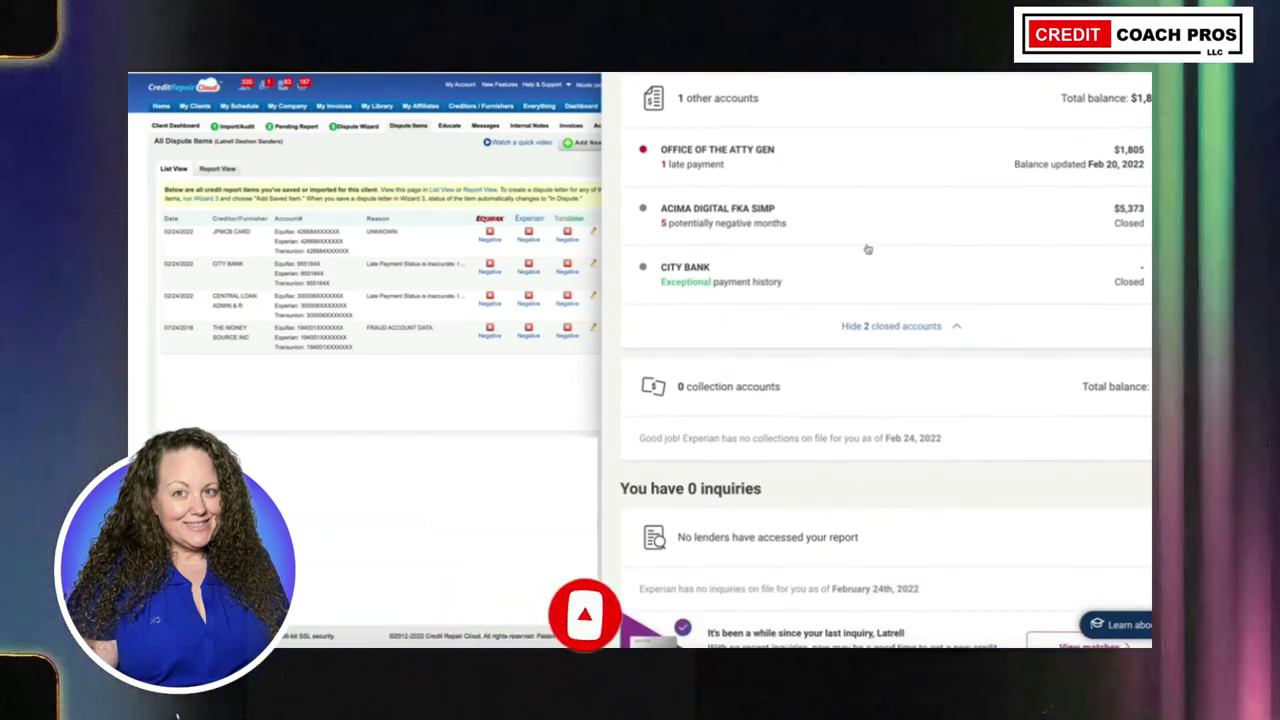
left_click(852, 152)
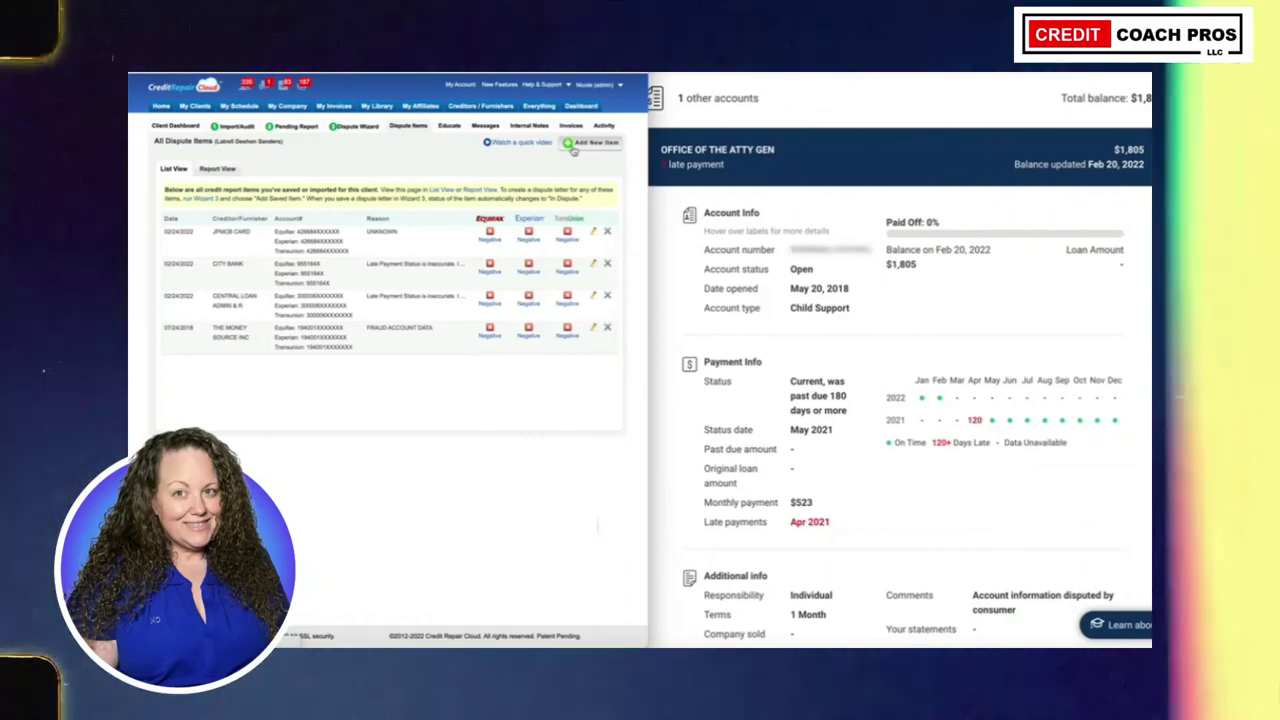
Start a new dispute item including Equifax and begin adding creditor OFFICE OF THE ATTY GEN.
left_click(573, 146)
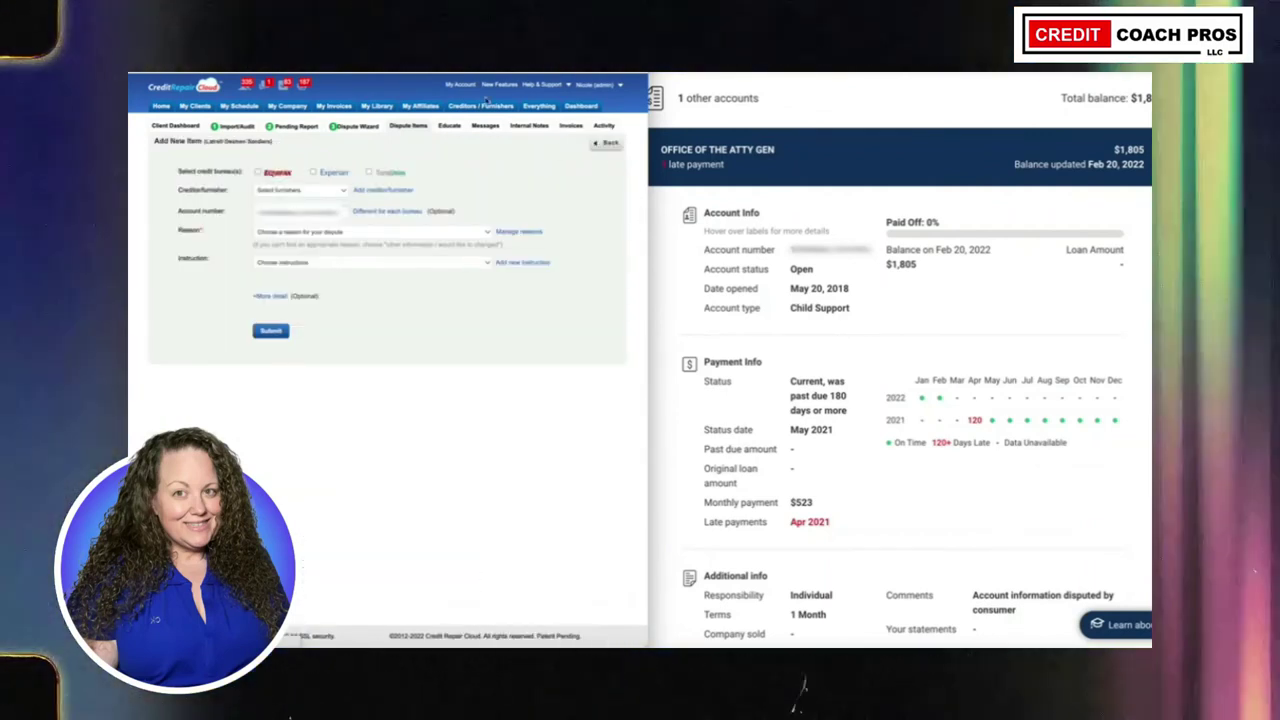
left_click(258, 172)
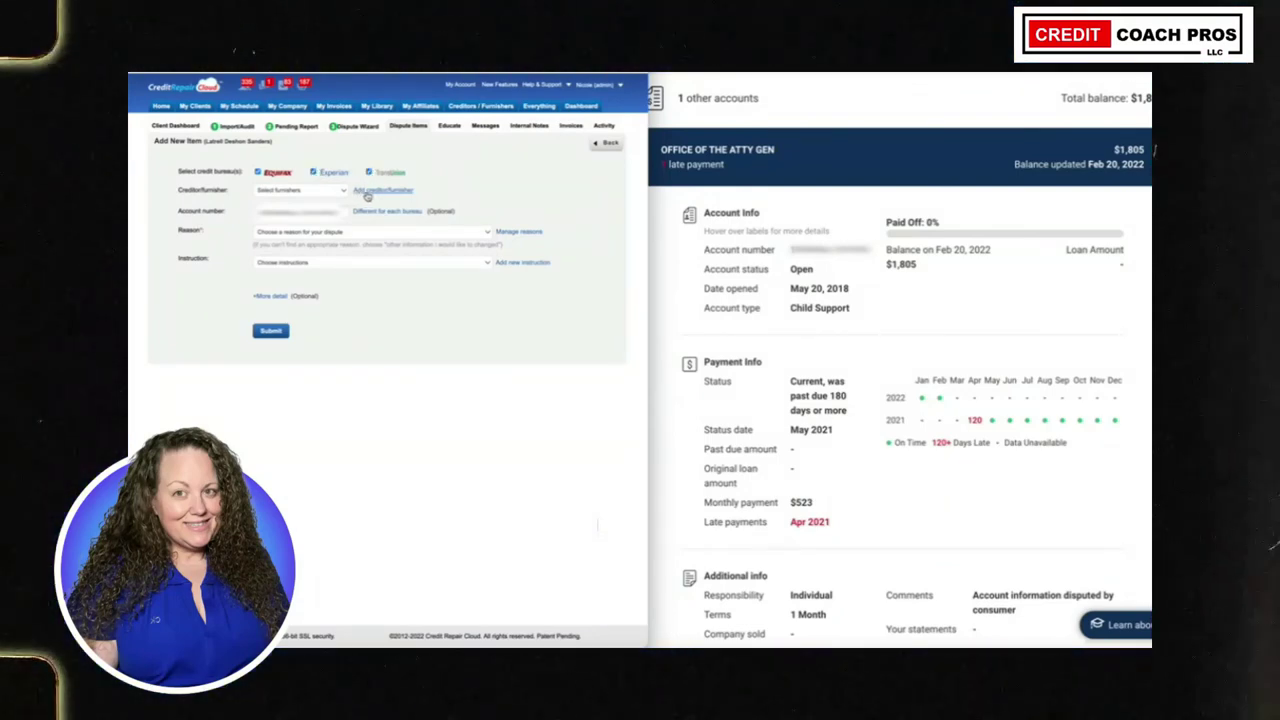
left_click(370, 193)
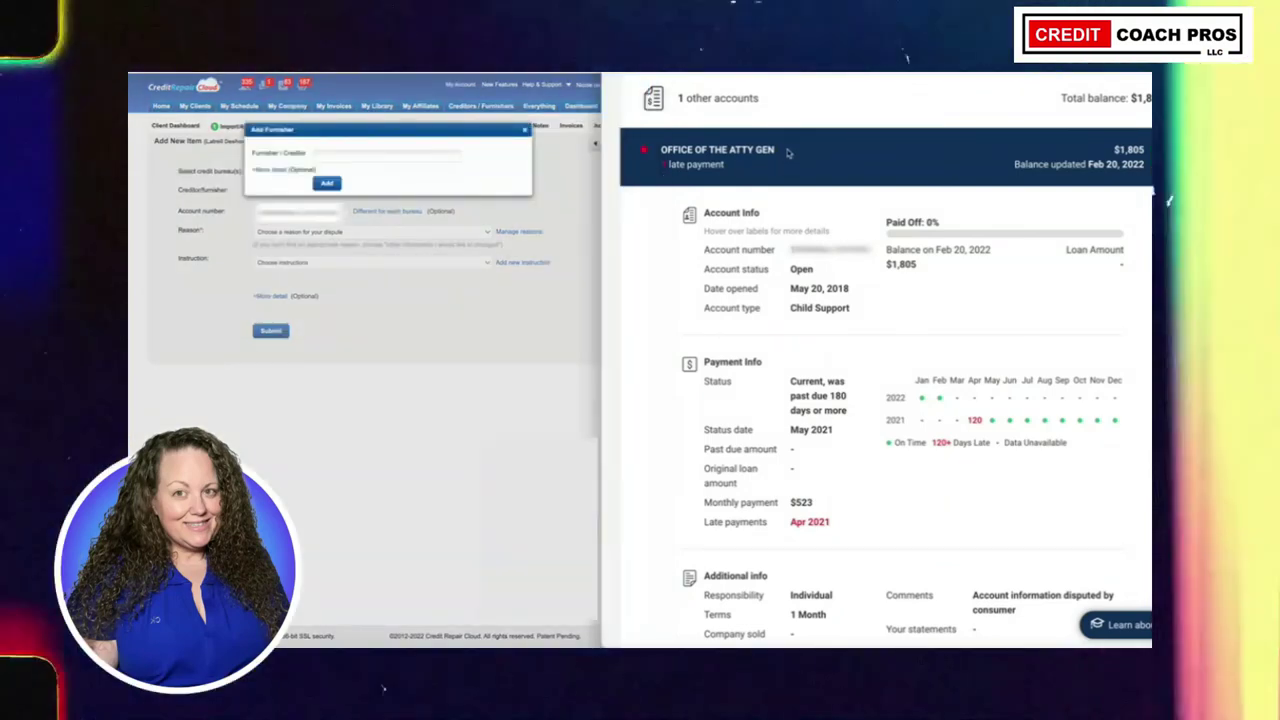
left_click_drag(788, 152, 662, 150)
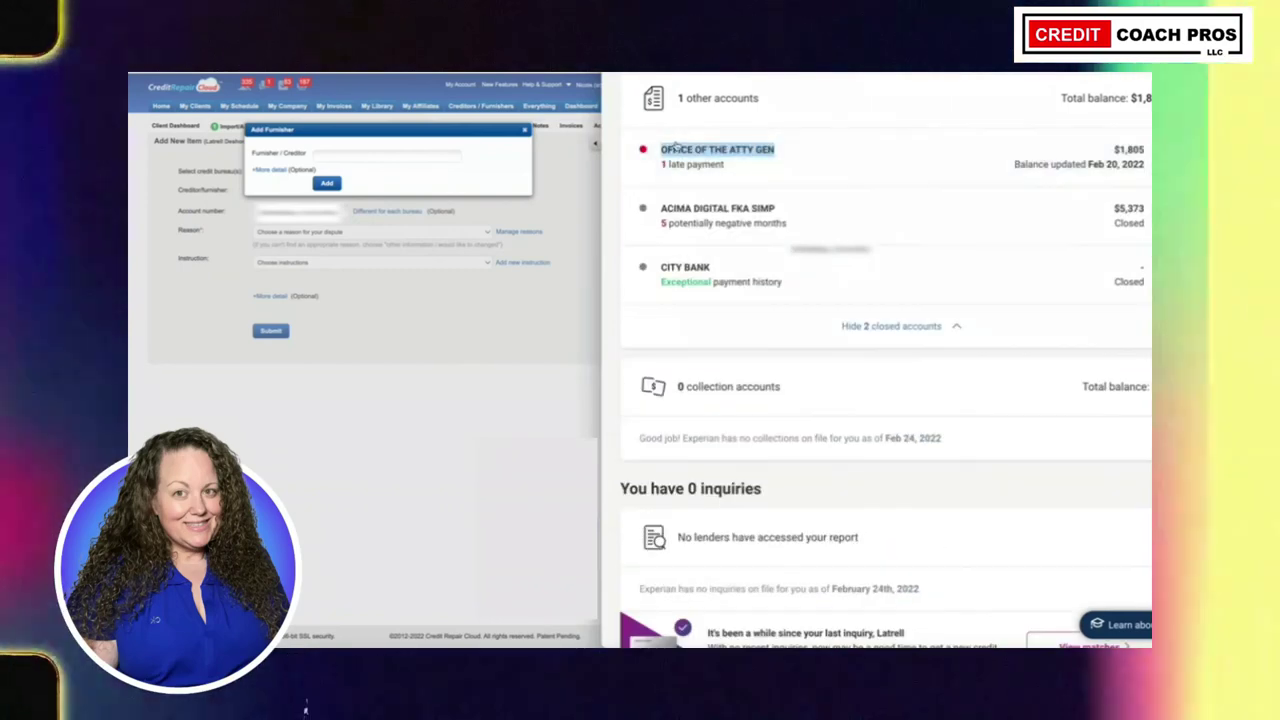
left_click(668, 150)
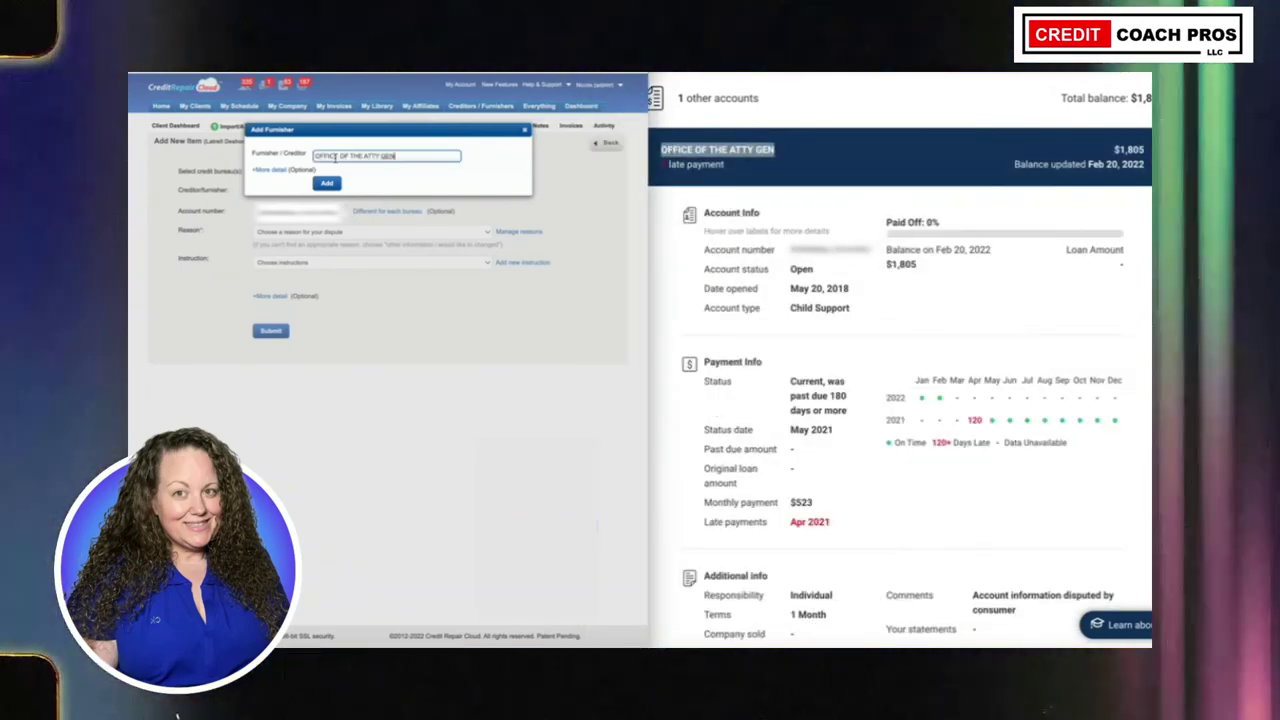
Fill in the furnisher address PO BOX 12017, Austin, with zip 78711.
left_click(270, 170)
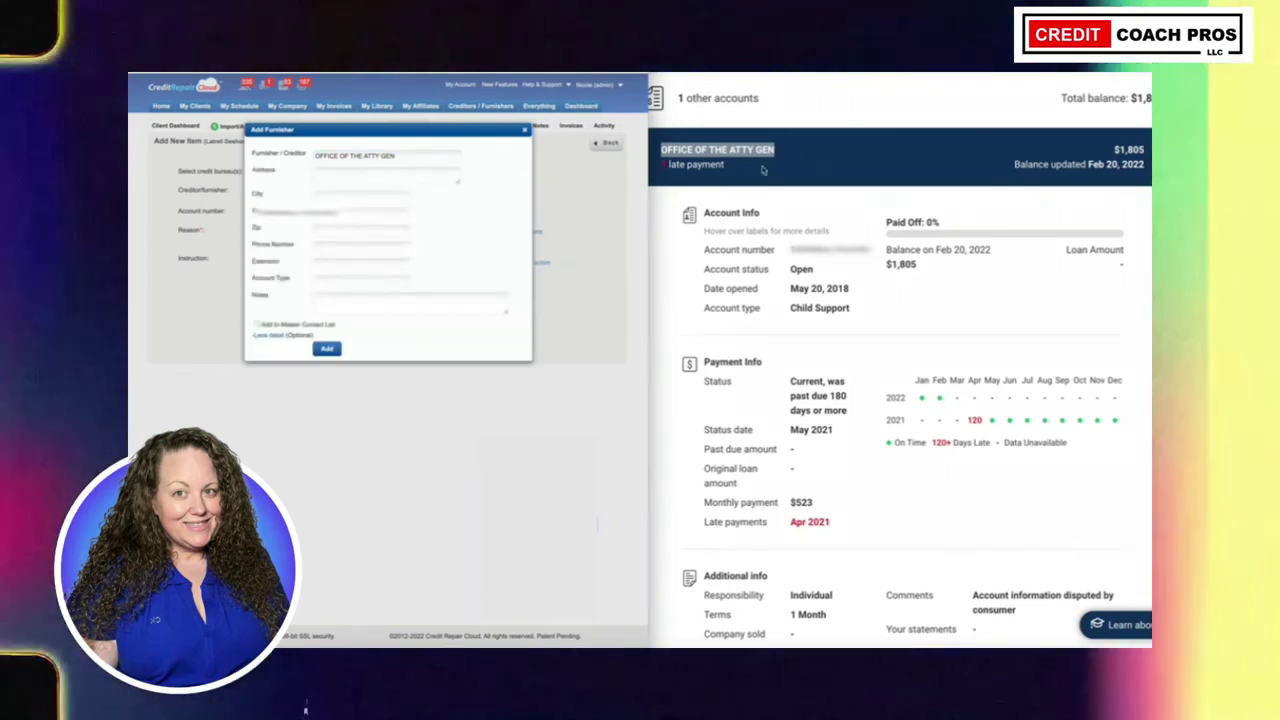
scroll(815, 253, "down", 5)
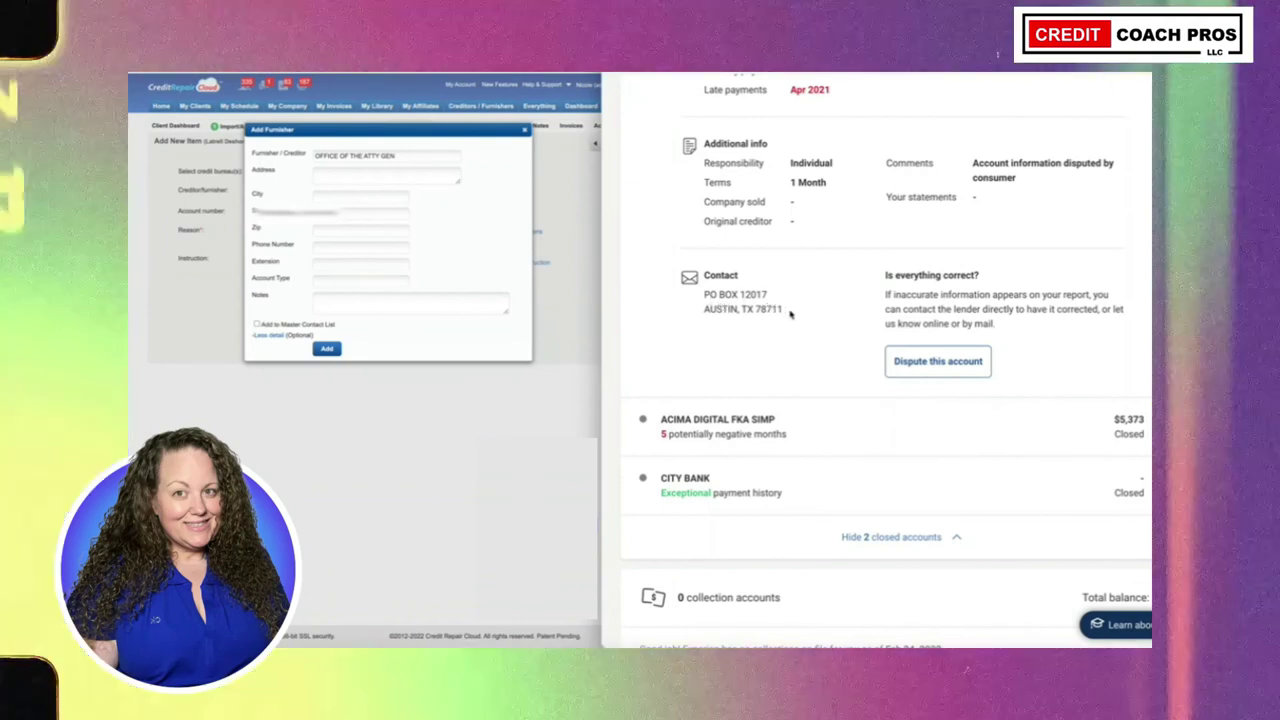
left_click_drag(790, 314, 707, 303)
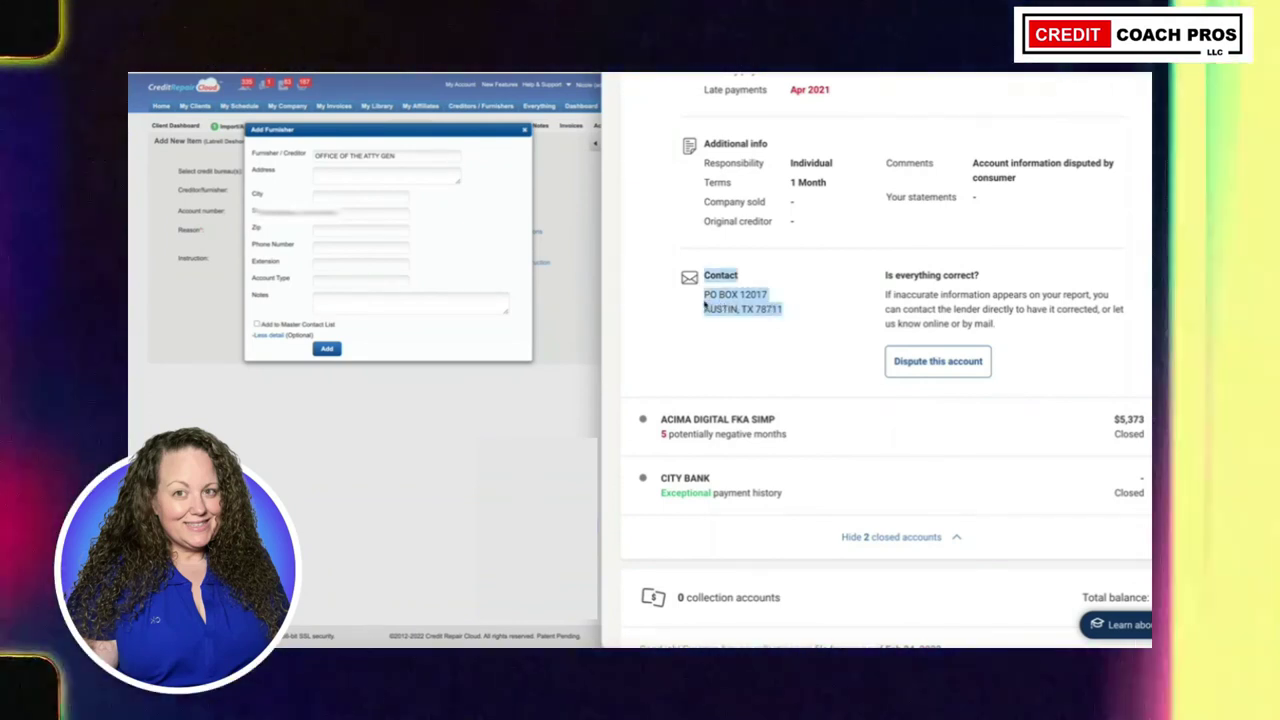
left_click(370, 177)
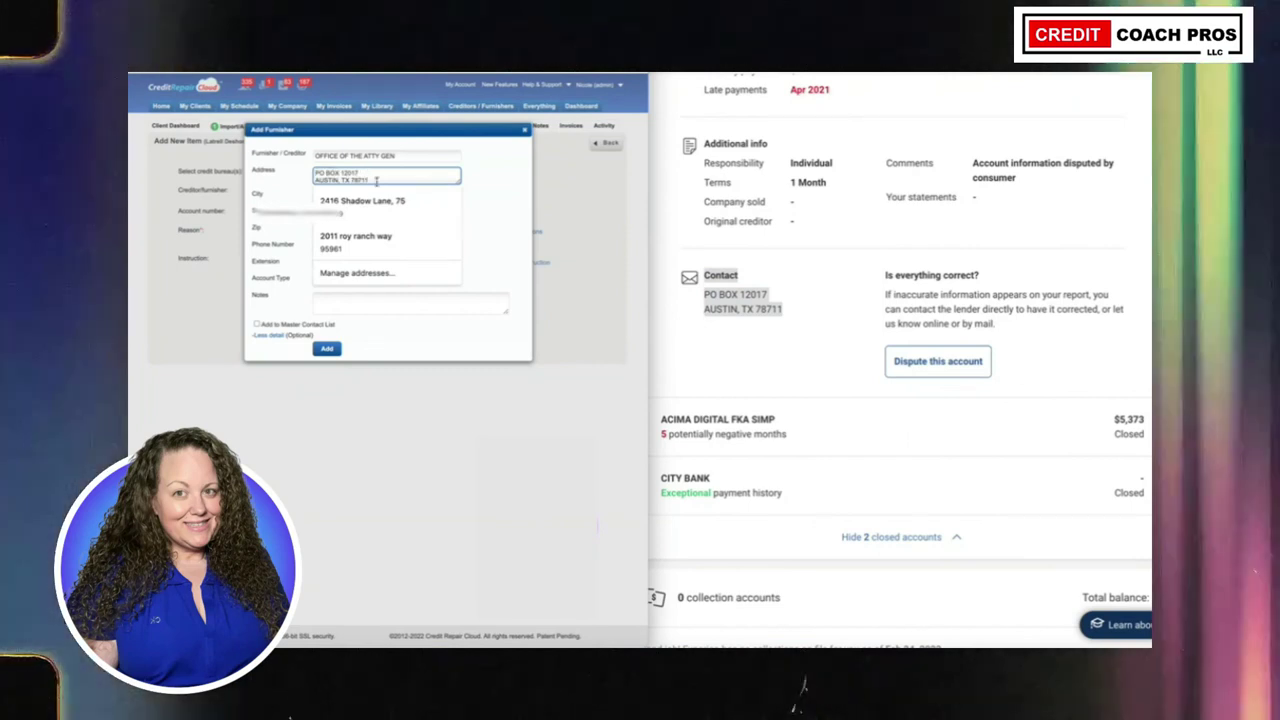
left_click_drag(376, 180, 312, 180)
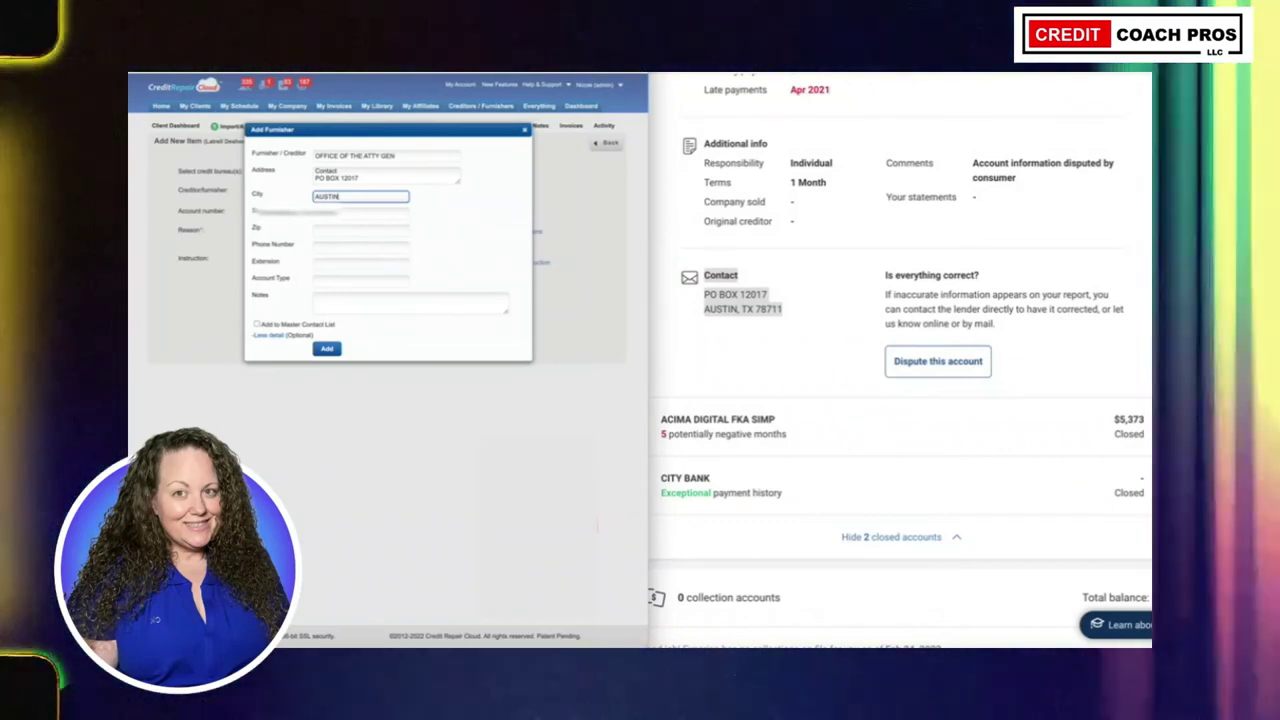
left_click(357, 213)
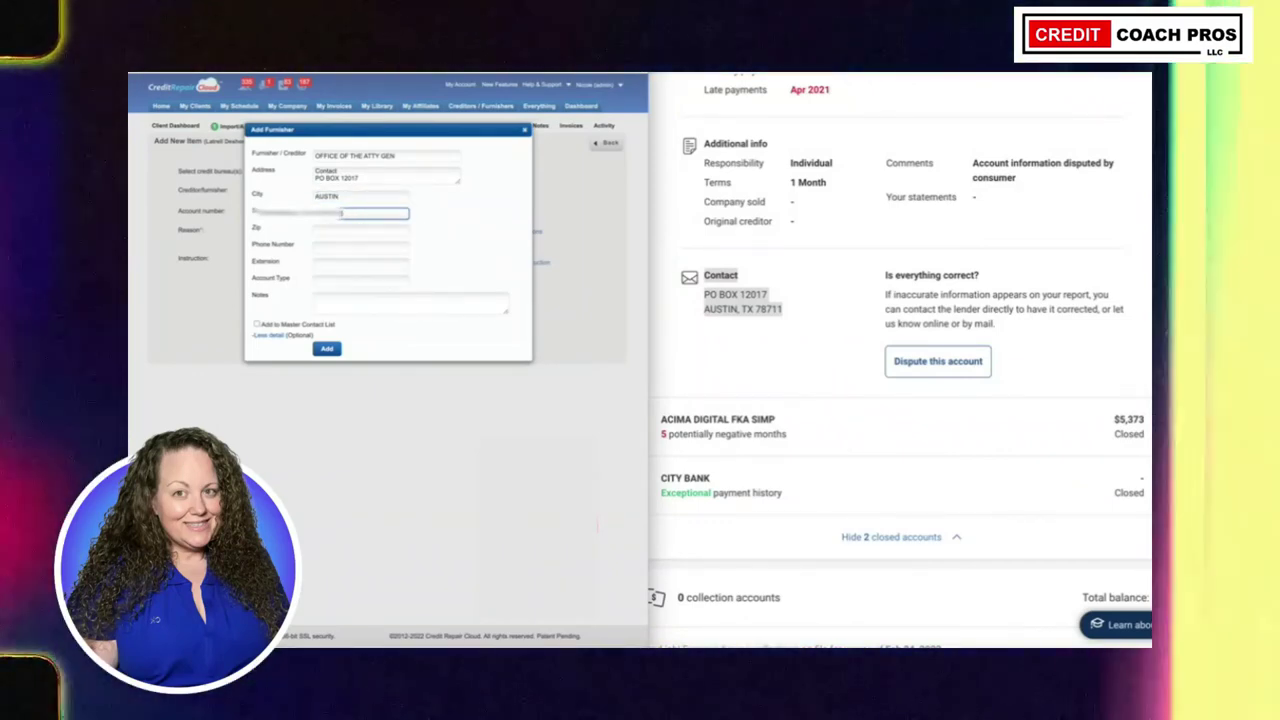
type("78711")
Add the furnisher to the master contact list and save it.
key("alt+Tab")
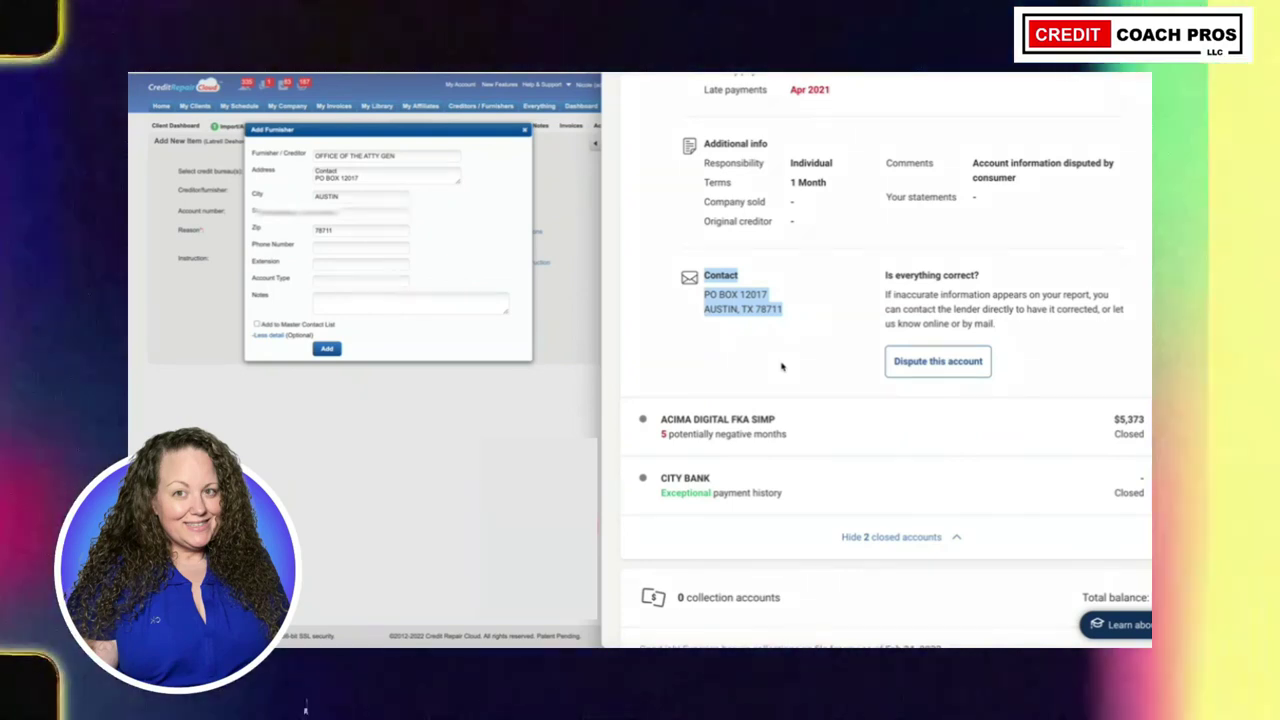
scroll(782, 366, "up", 5)
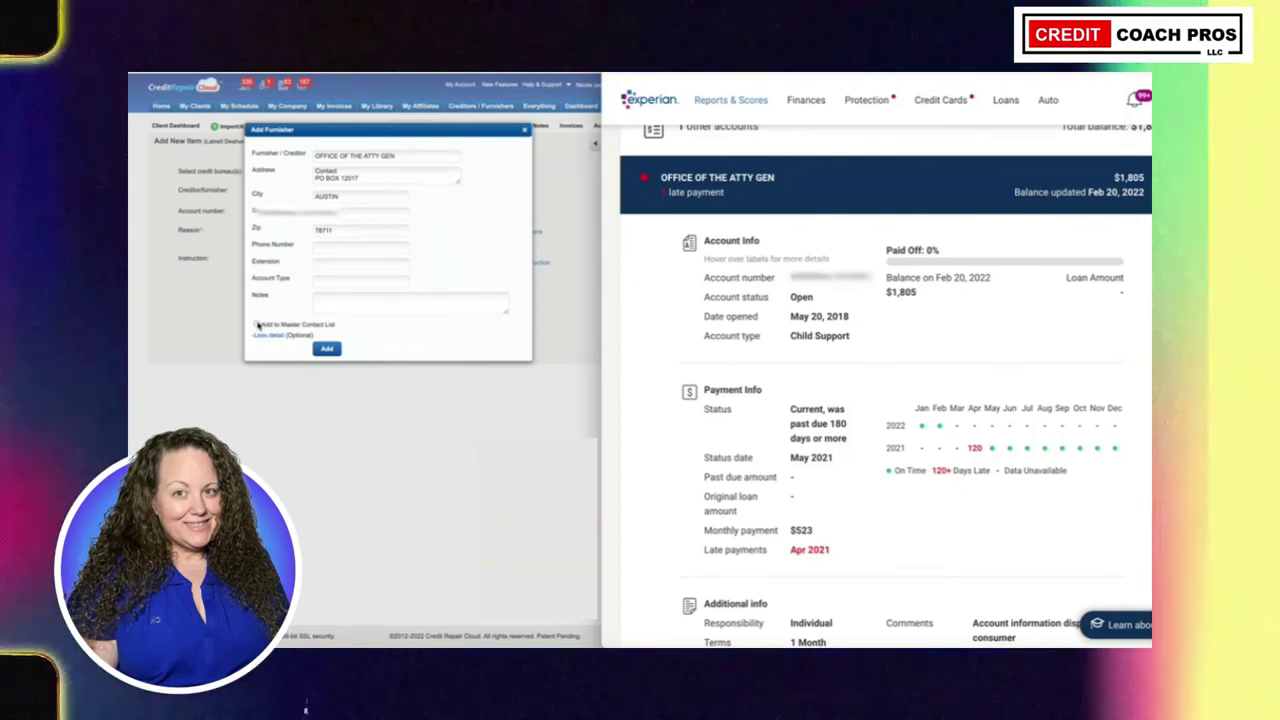
left_click(258, 326)
left_click(257, 326)
left_click(326, 349)
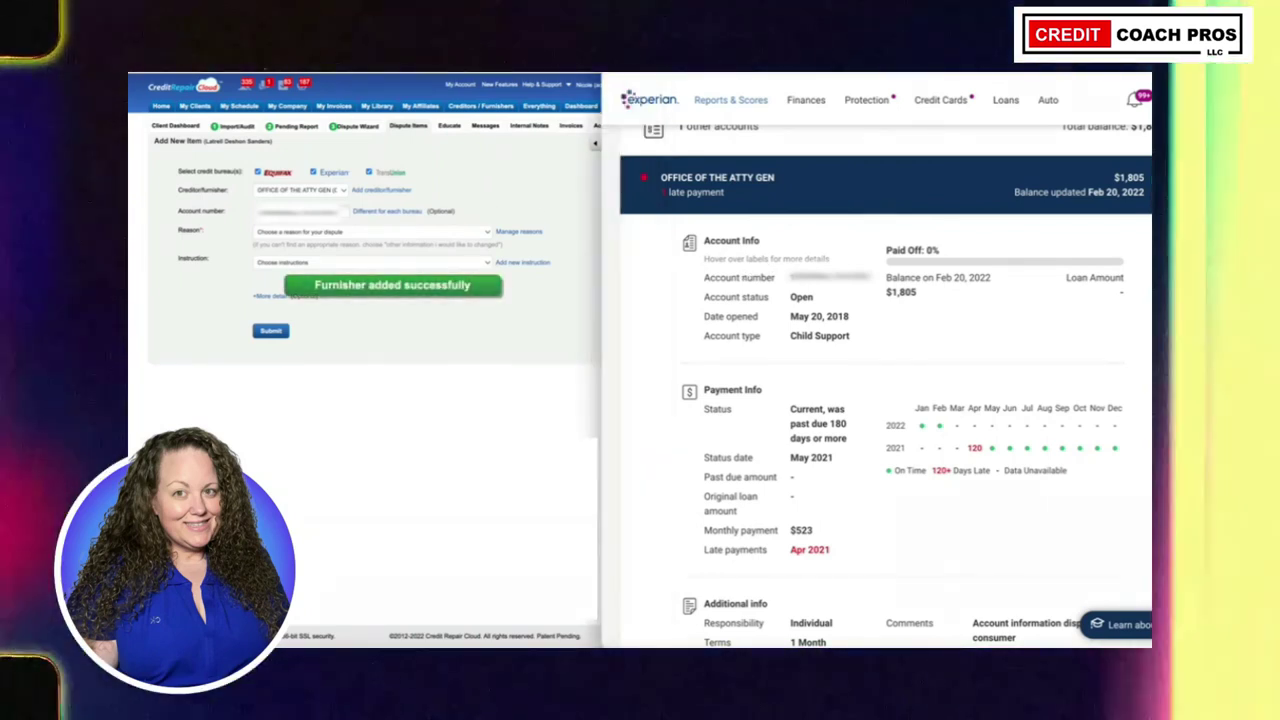
Enter the account number, choose reason UNKNOWN and instruction Delete immediately & Confirm in writing.
left_click(300, 211)
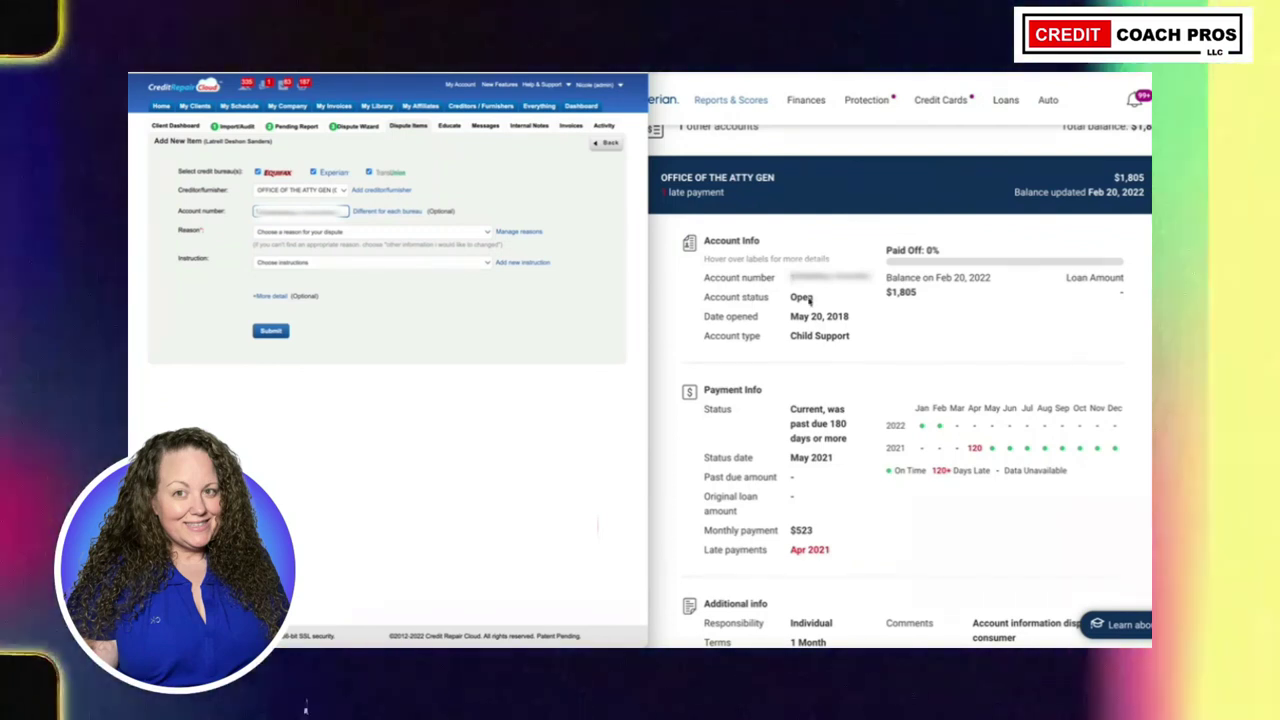
double_click(809, 298)
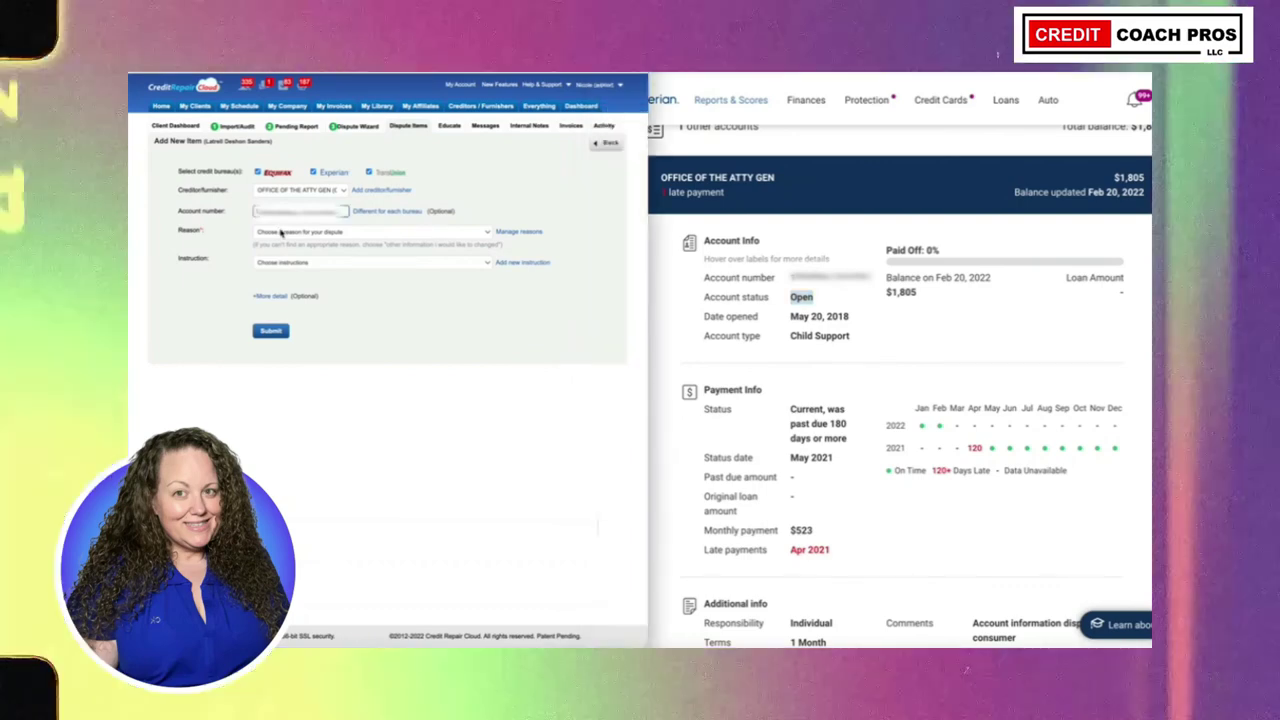
left_click(283, 232)
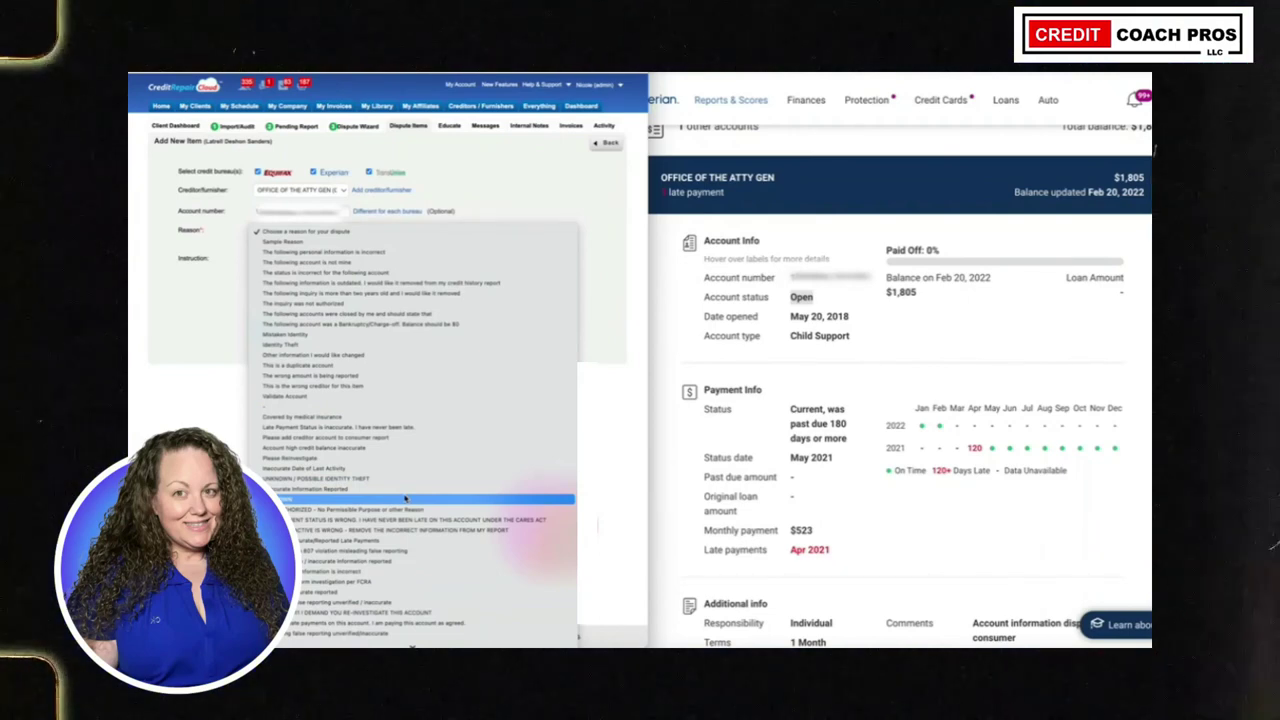
left_click(405, 497)
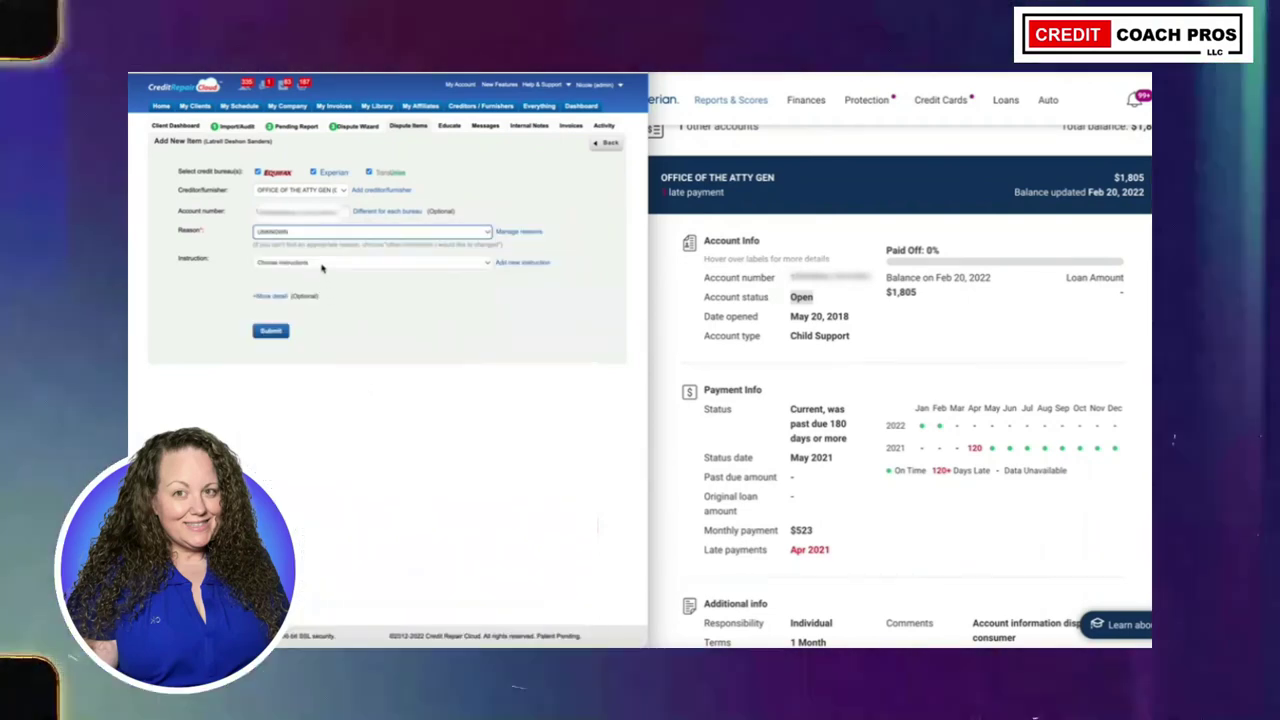
left_click(323, 266)
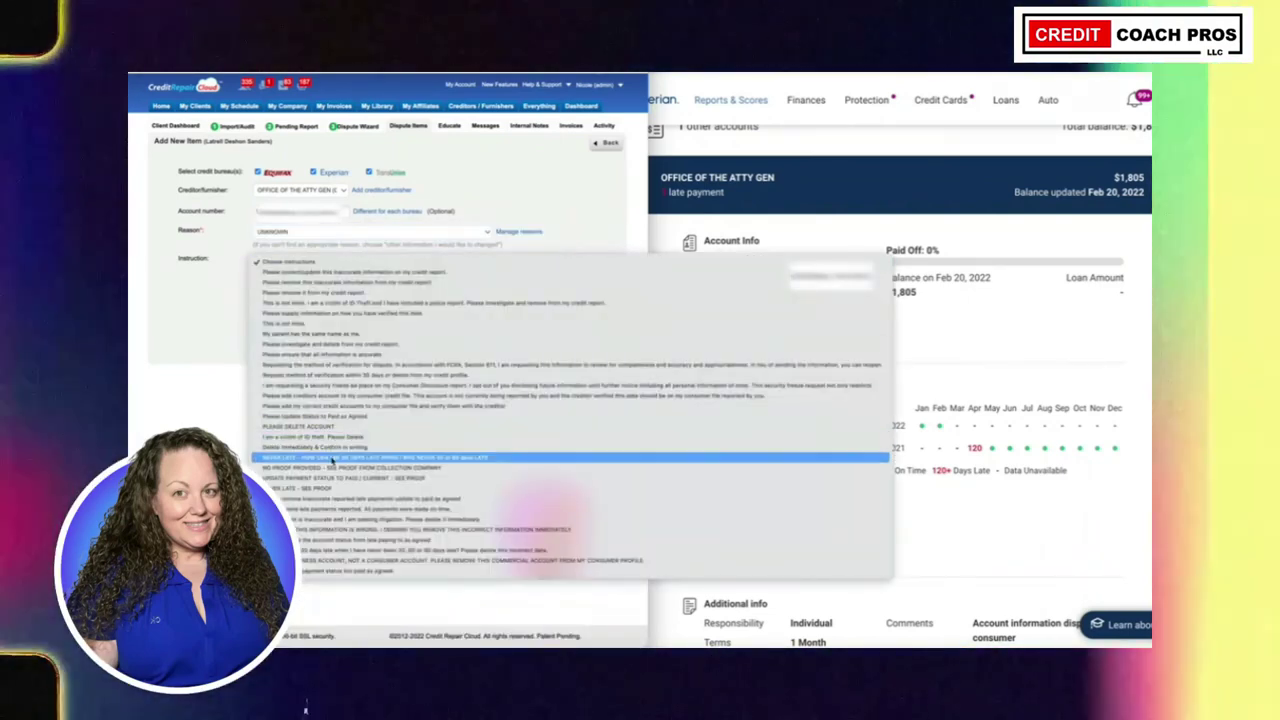
left_click(326, 448)
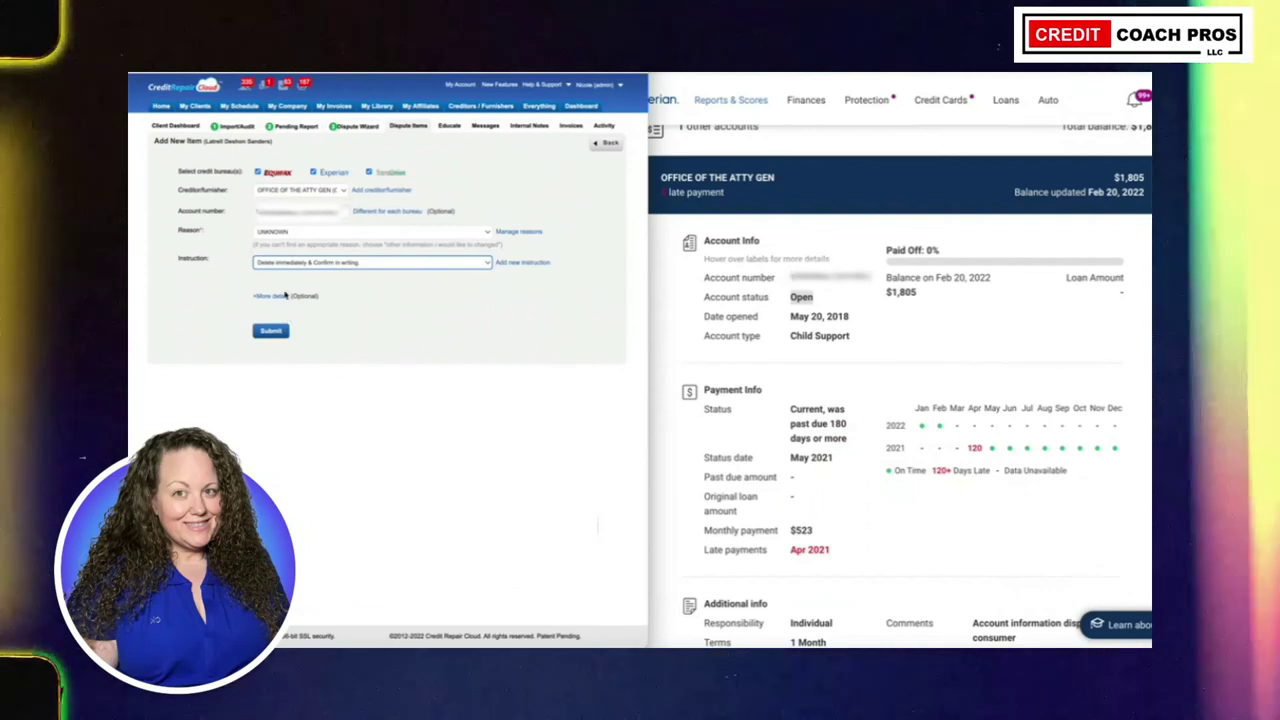
left_click(262, 296)
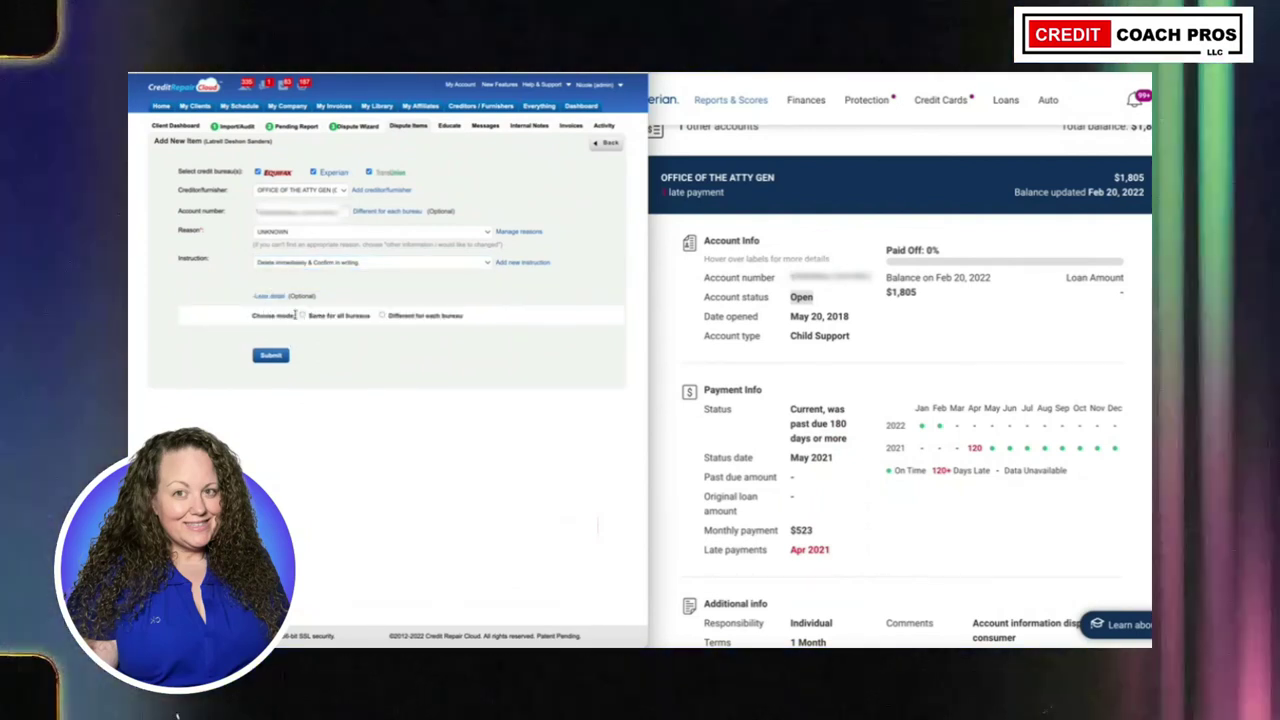
Apply the same details to all bureaus, mark the item Negative, and name it Child Support.
left_click(302, 315)
left_click(300, 357)
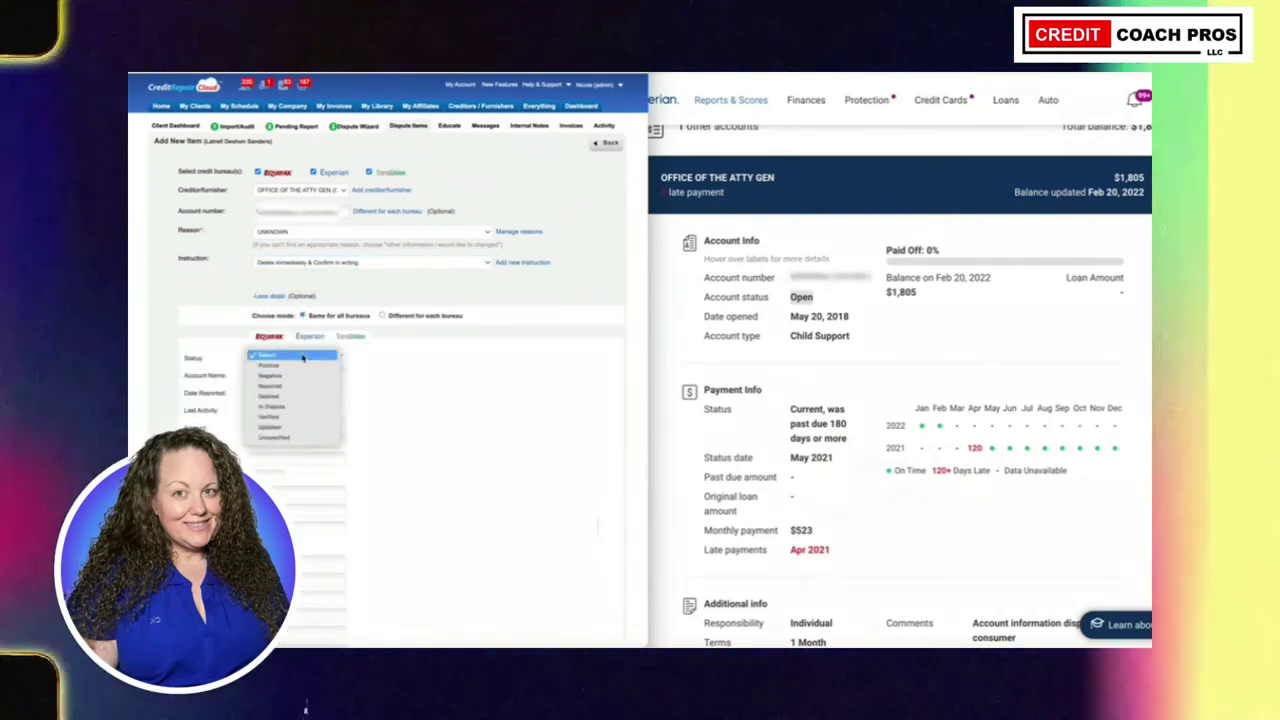
left_click(297, 376)
left_click(293, 374)
type("Child")
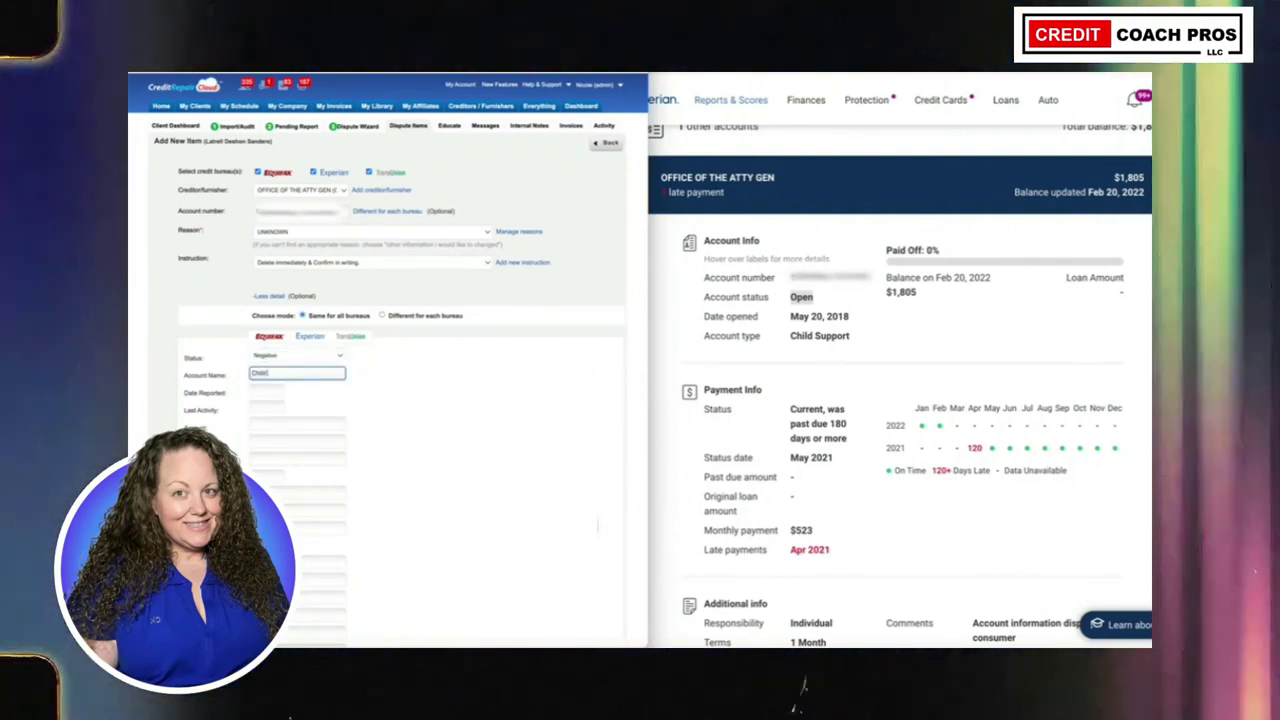
type(" S")
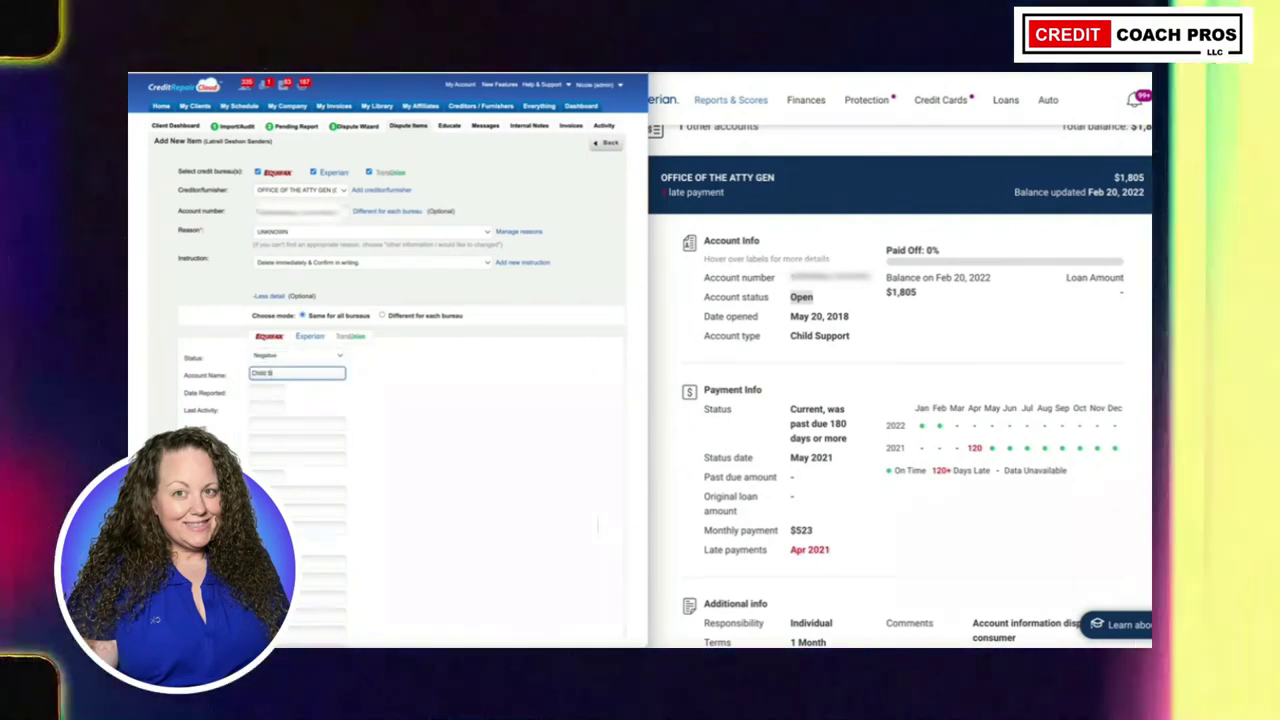
type("upport")
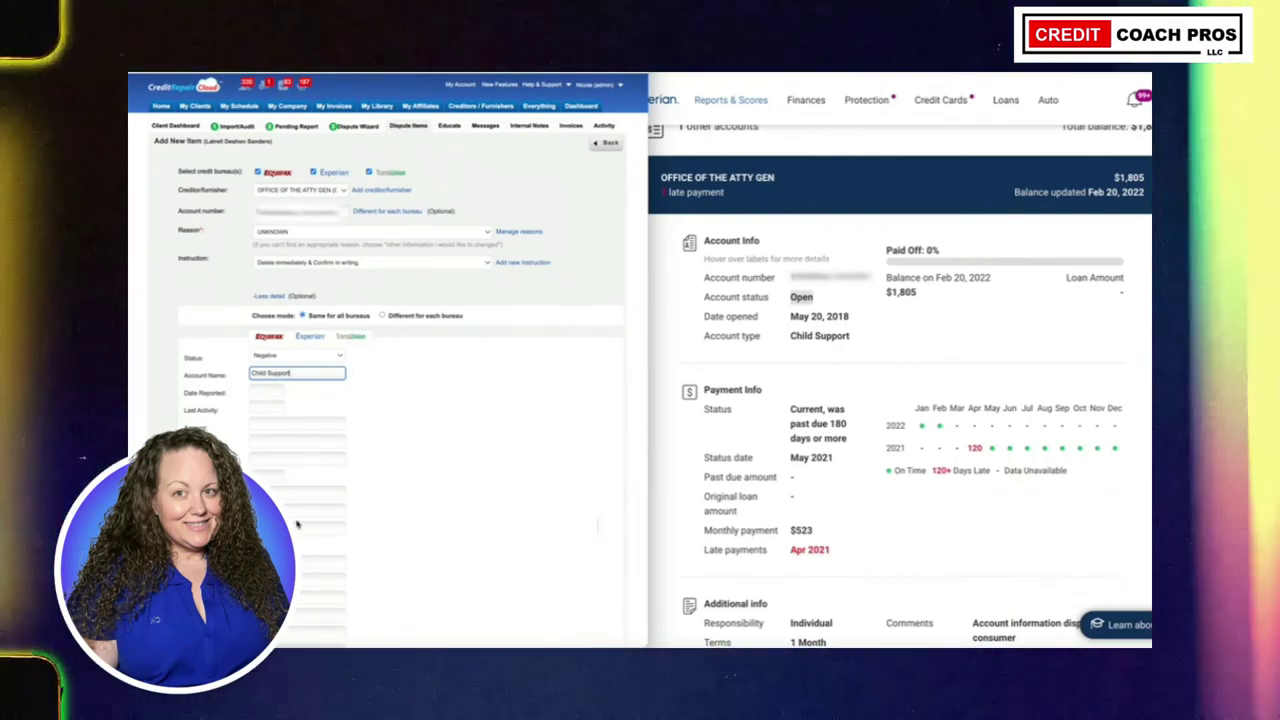
Set the date opened to 05/20/2018.
scroll(297, 524, "down", 3)
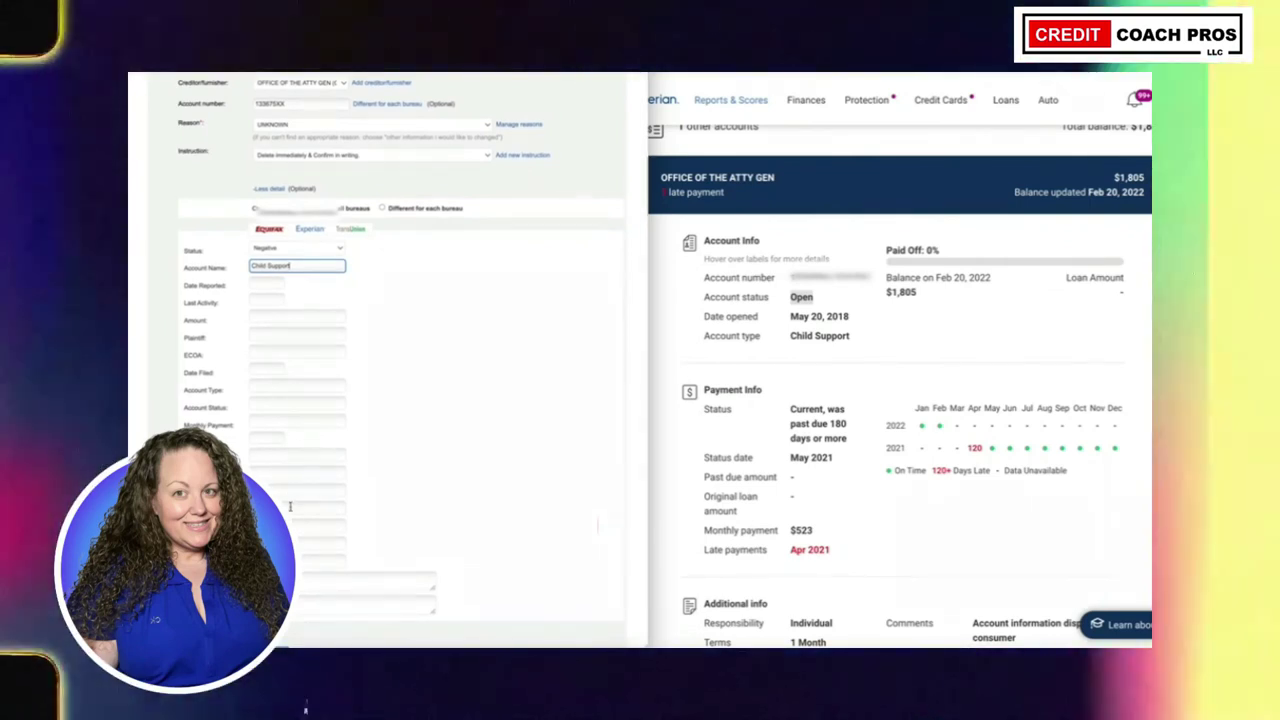
scroll(290, 507, "down", 1)
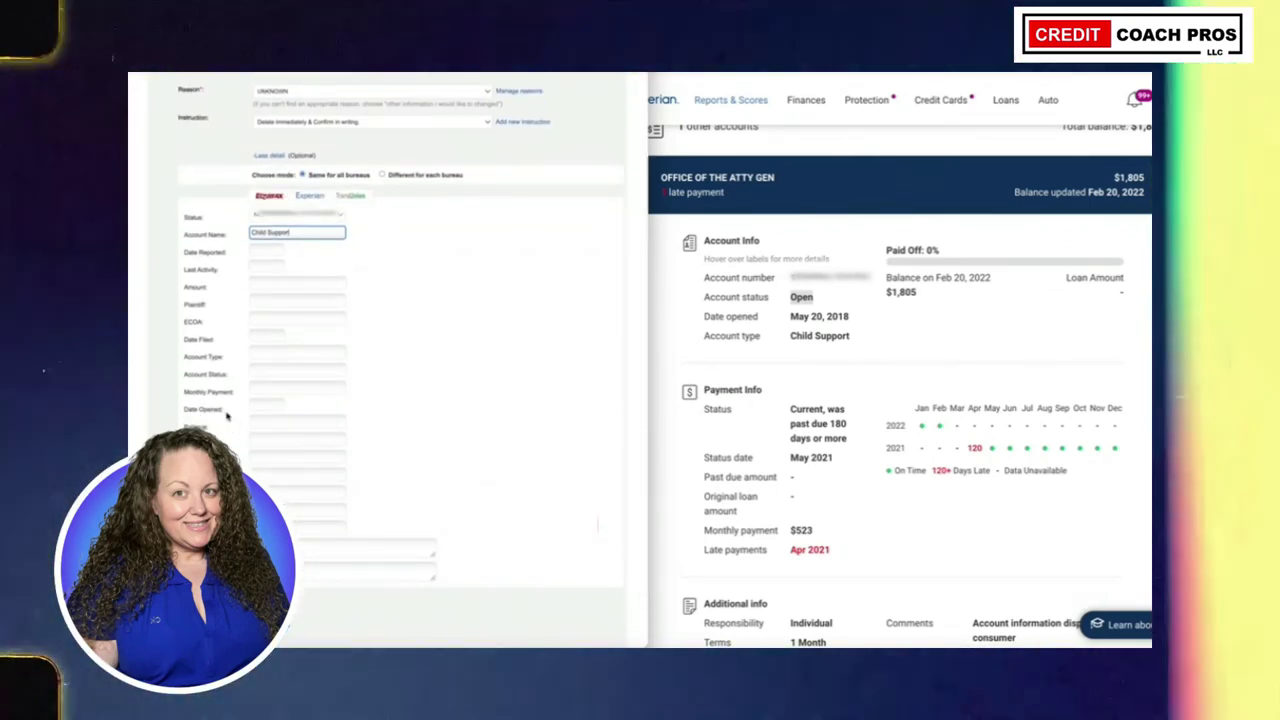
left_click(262, 402)
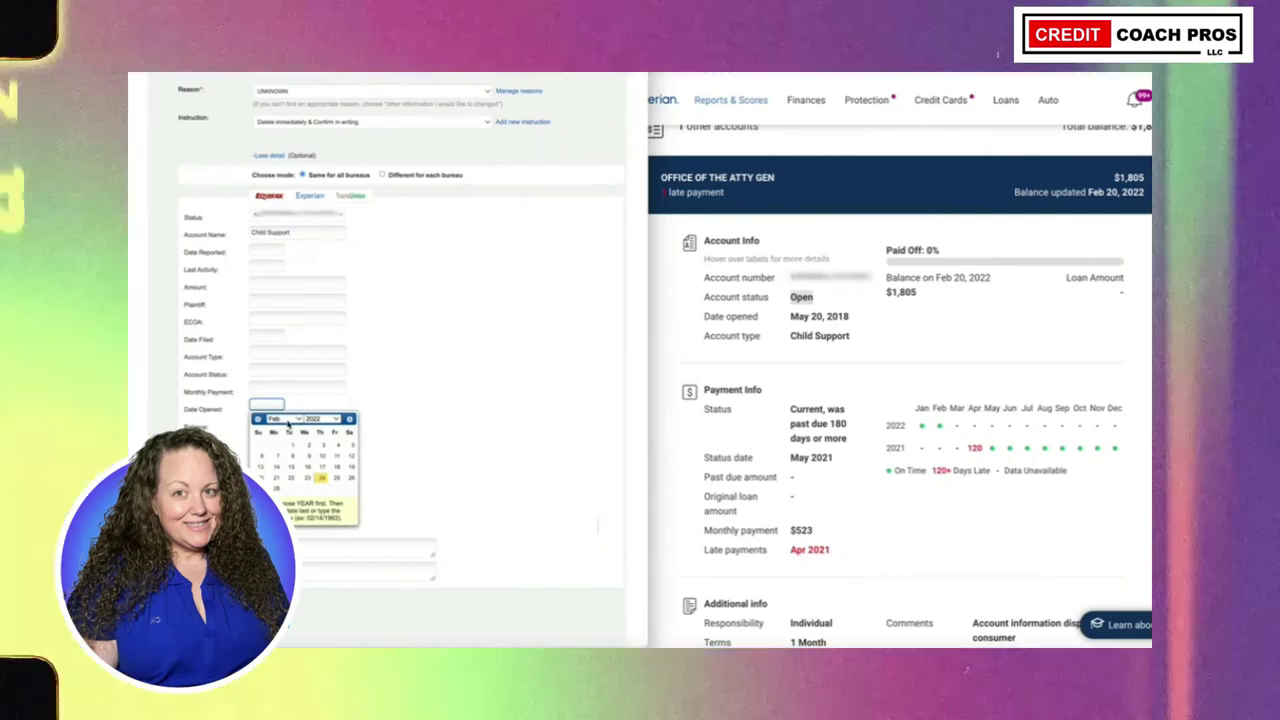
left_click(286, 419)
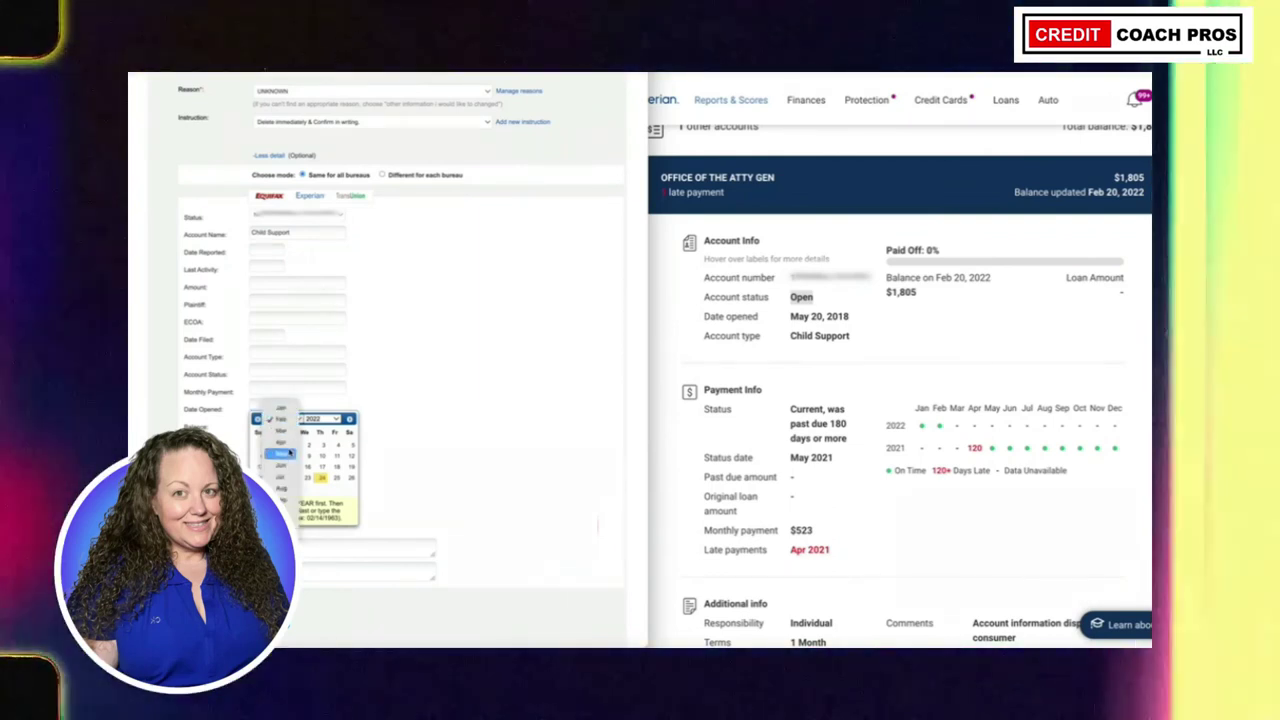
left_click(289, 453)
left_click(320, 419)
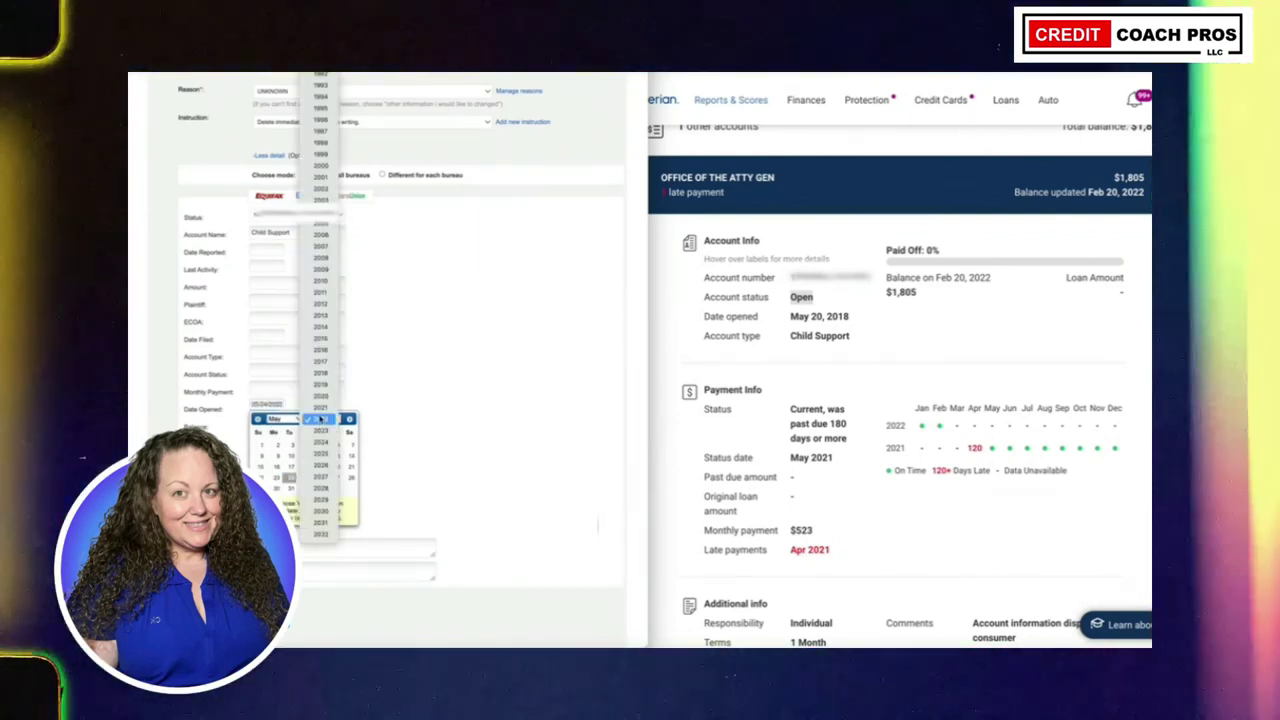
left_click(320, 373)
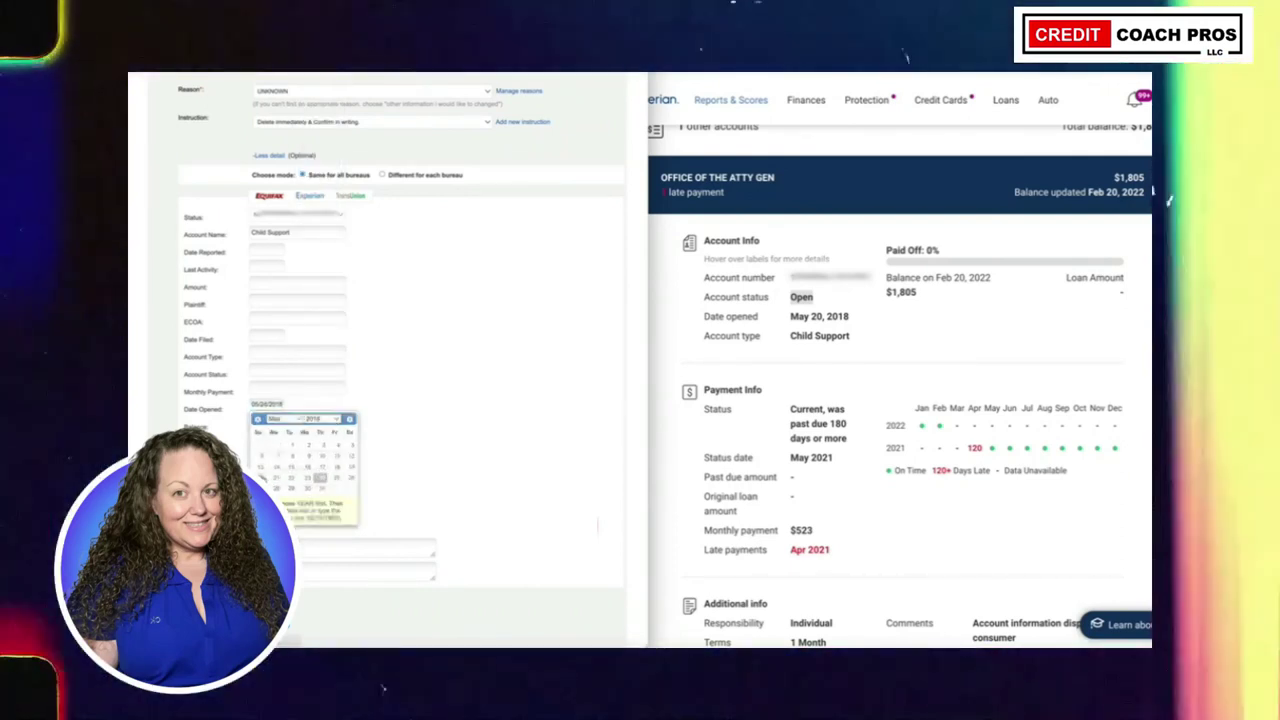
left_click(320, 478)
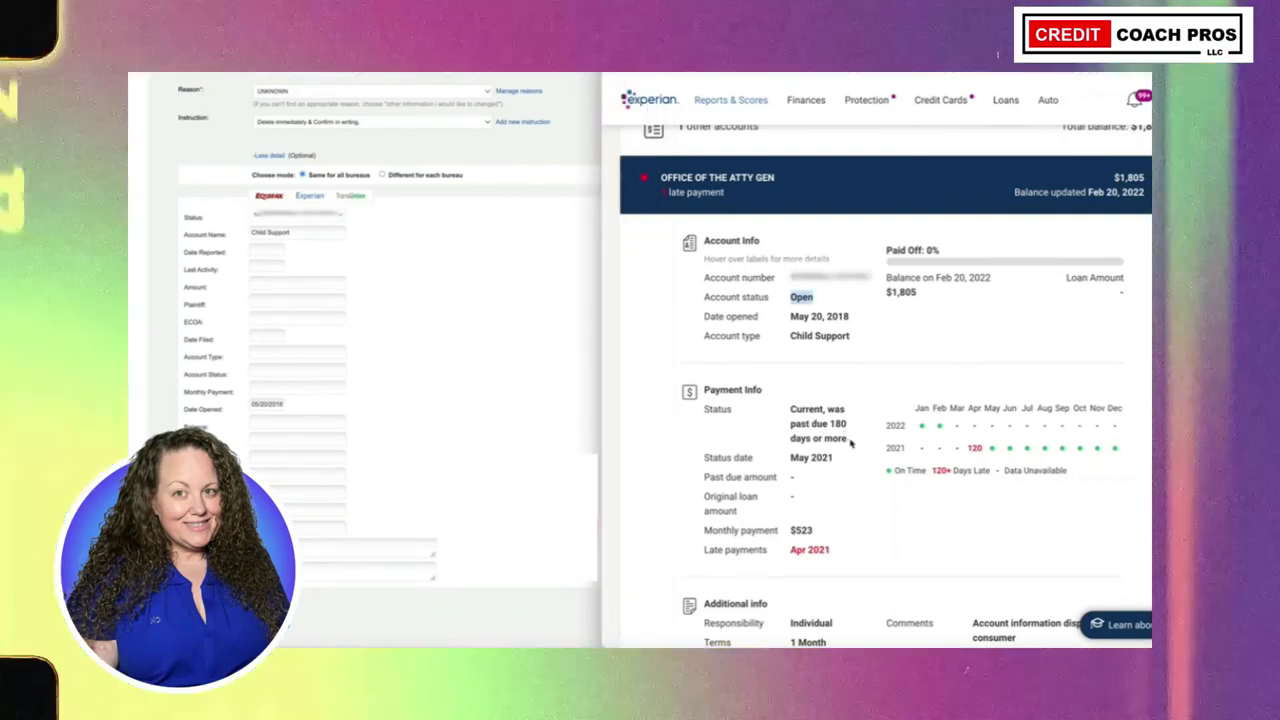
Paste the payment status and May 2021 status date from the Experian report into the form.
left_click_drag(851, 441, 805, 422)
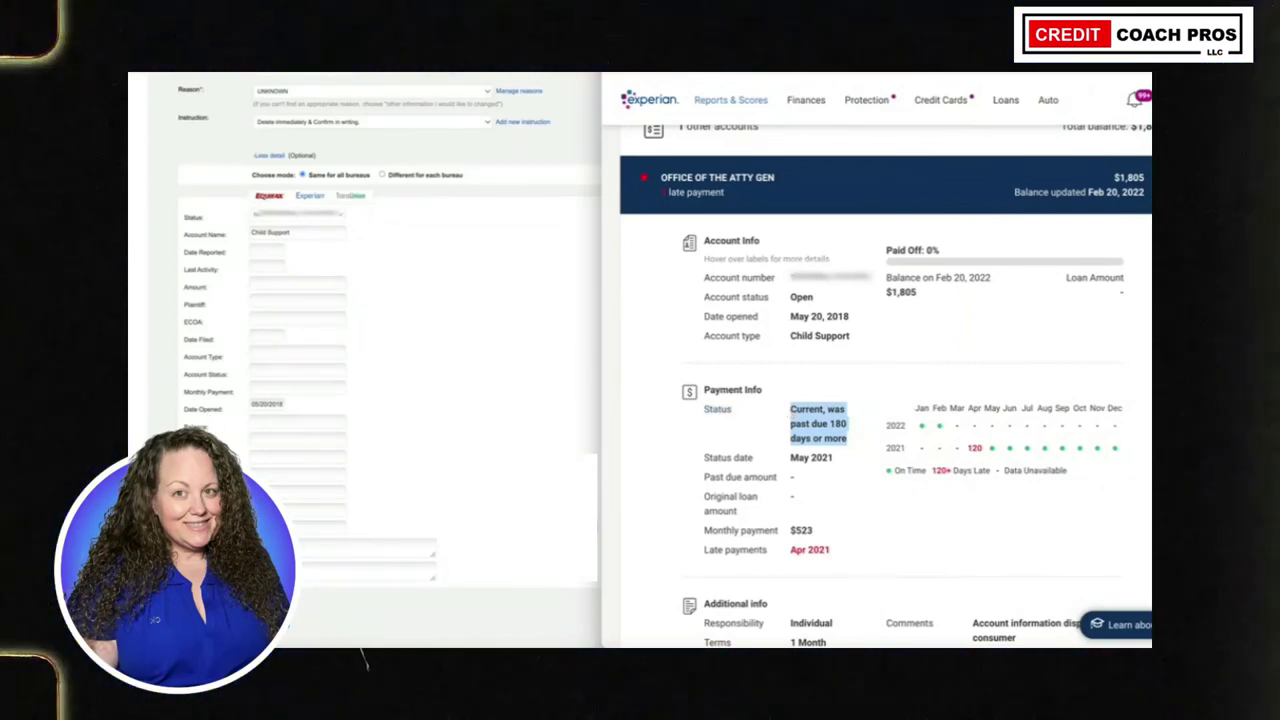
left_click(315, 510)
type("Current, was past due 180 days or more")
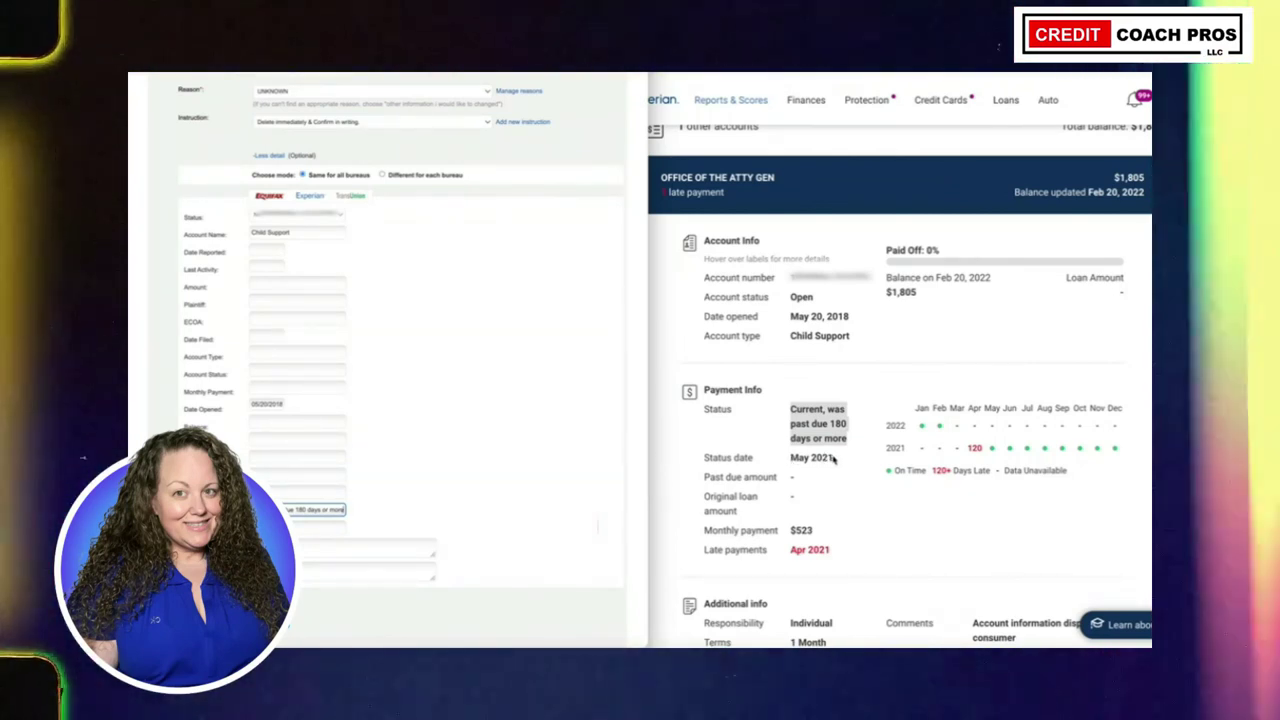
key("alt+Tab")
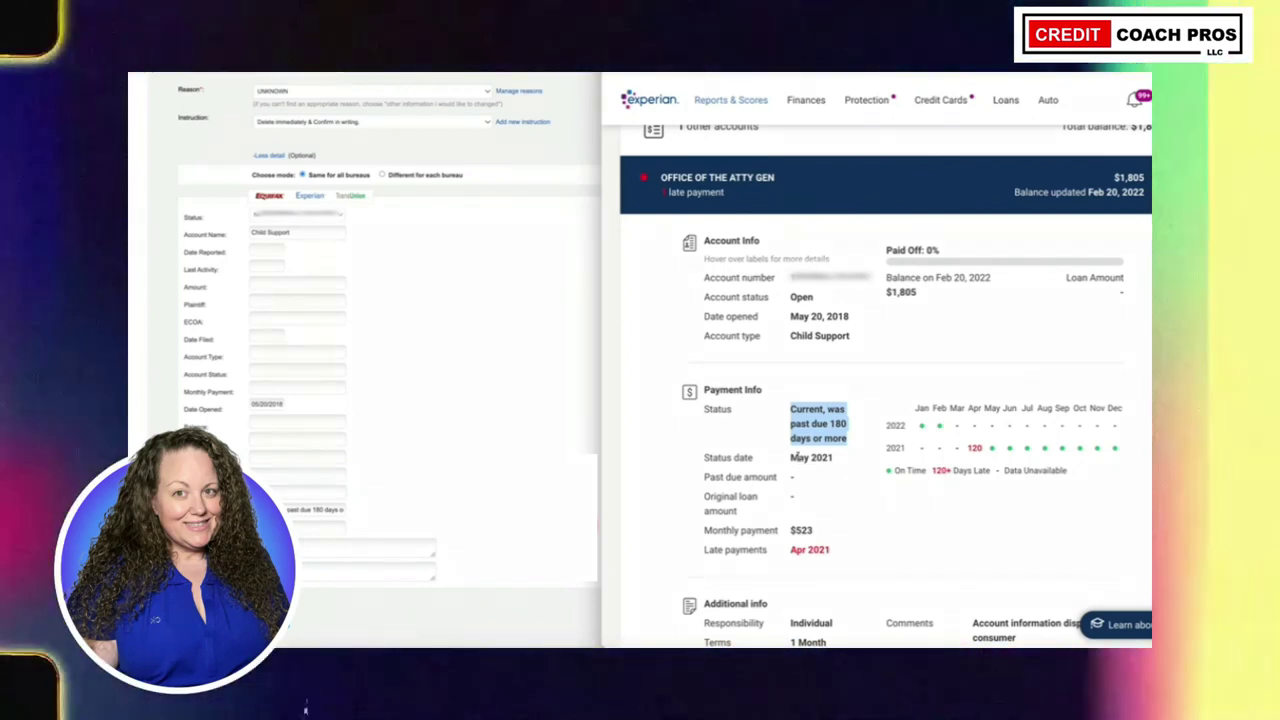
double_click(798, 457)
left_click_drag(831, 457, 795, 457)
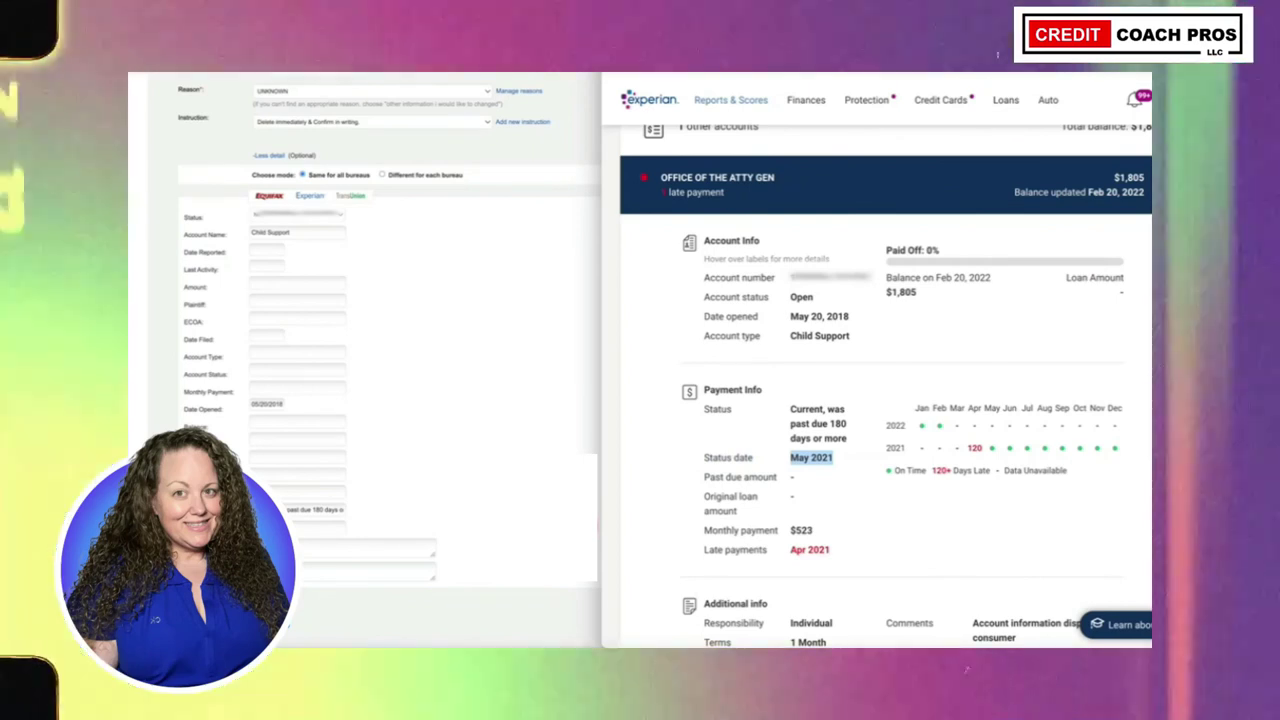
left_click(315, 509)
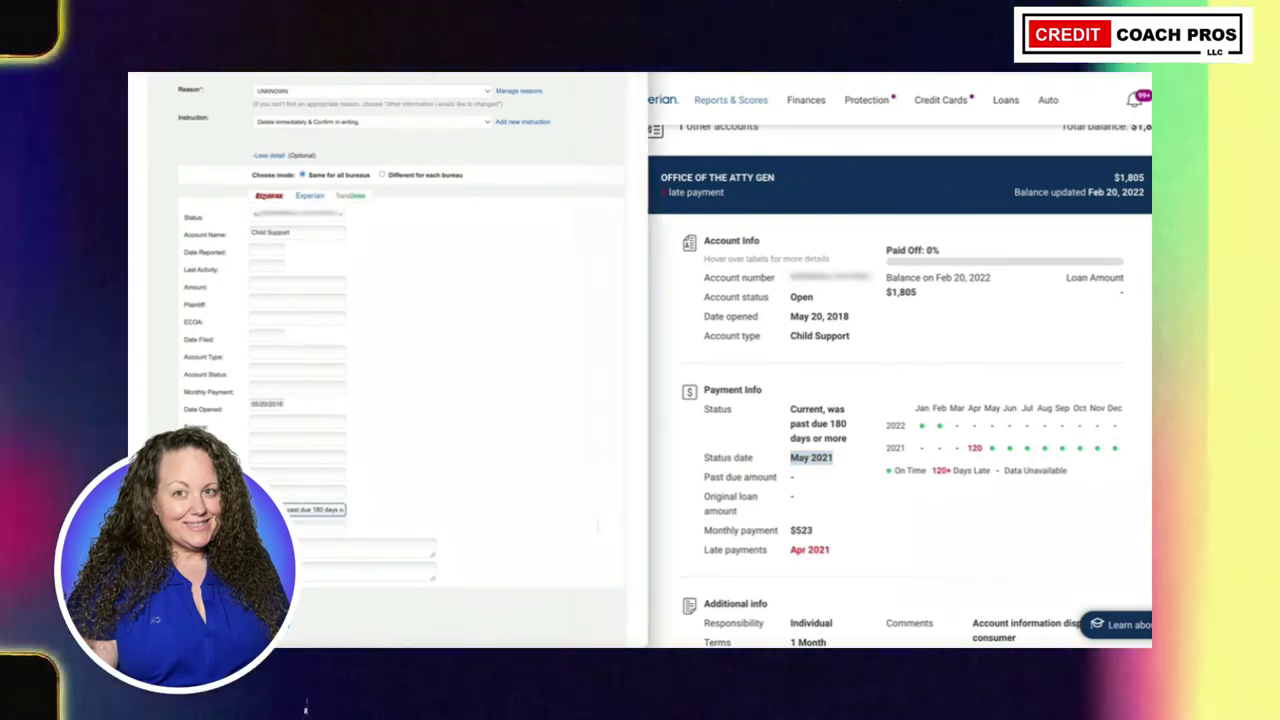
key("Home")
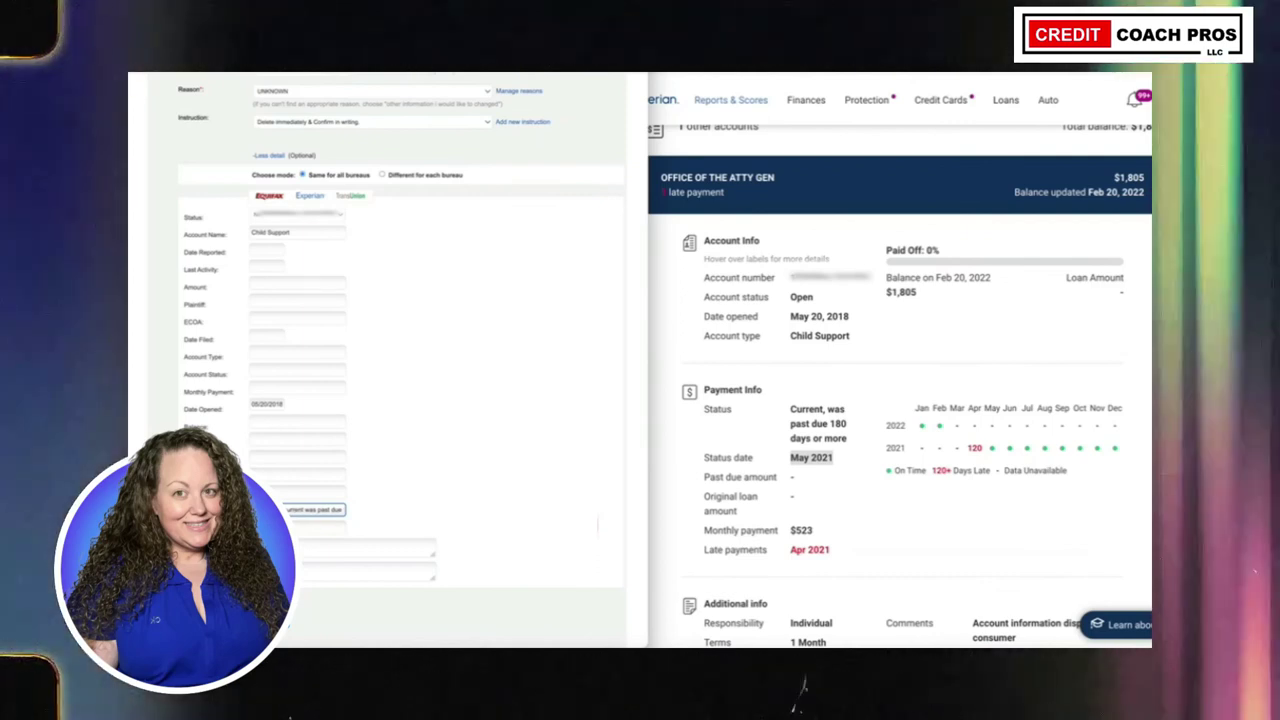
key("Left")
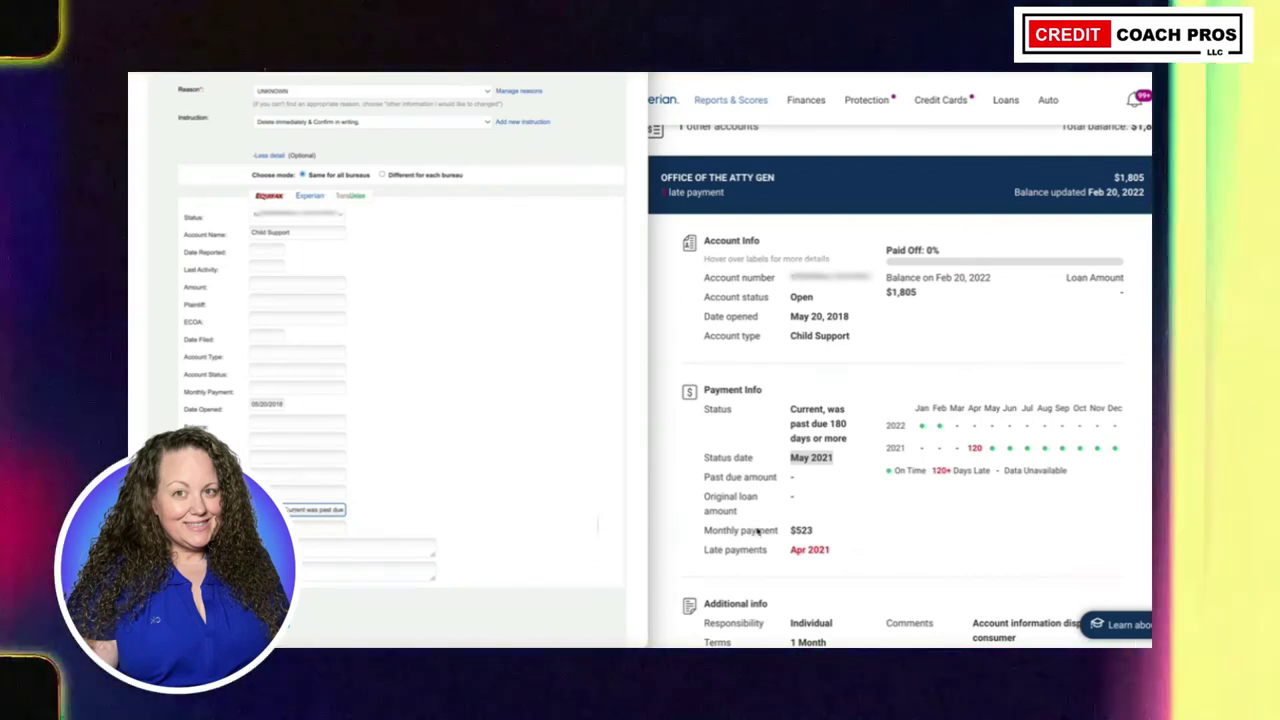
Enter a monthly payment of 523 and add the Apr 2021 120-days-late payment.
left_click(257, 390)
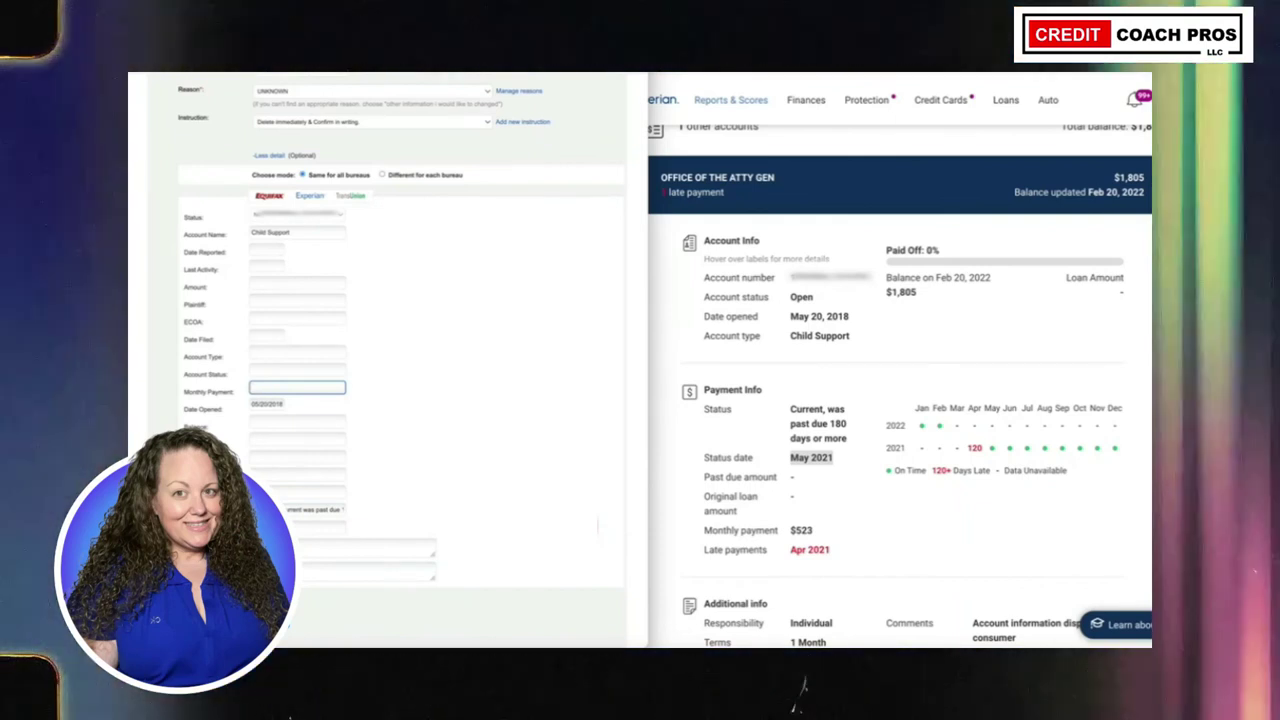
type("523")
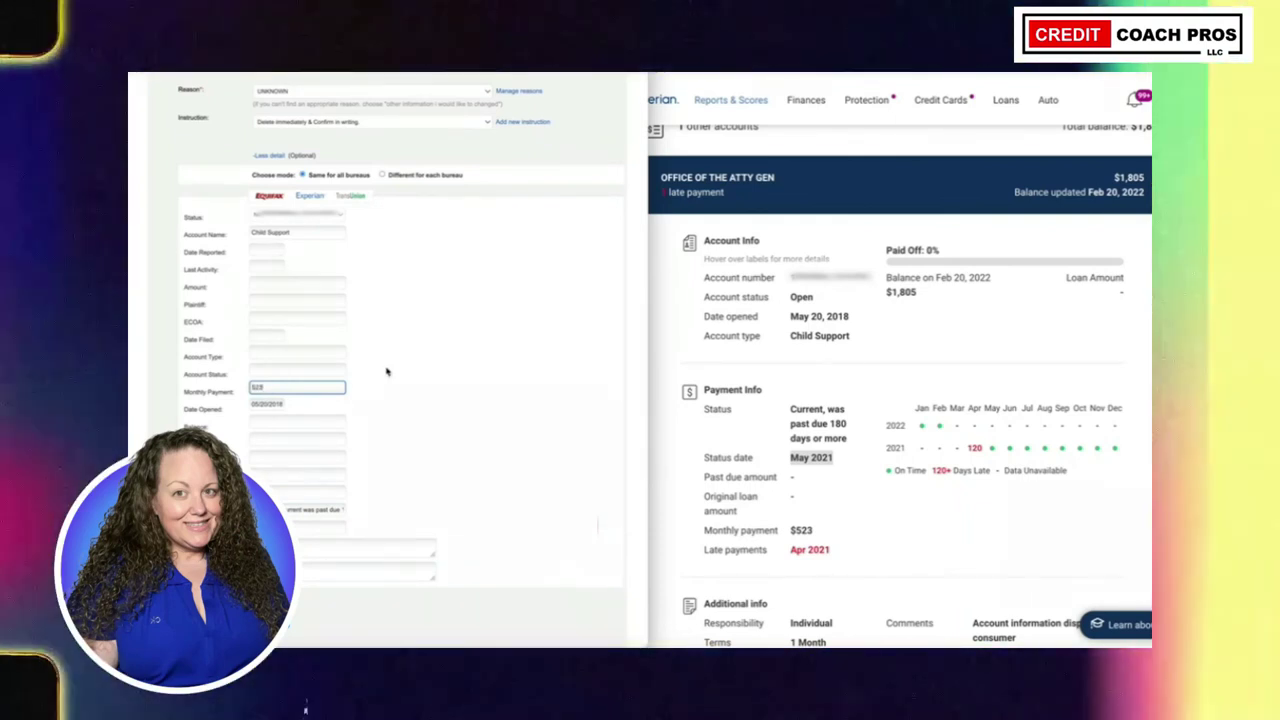
left_click(814, 555)
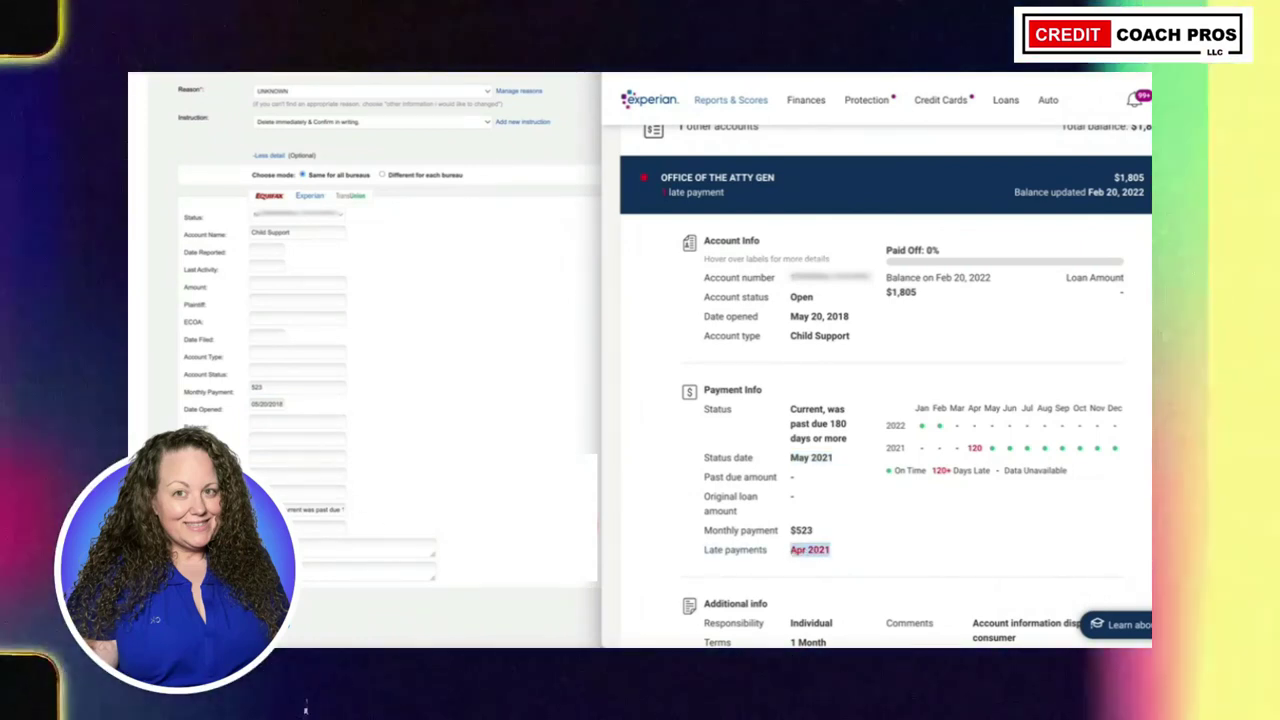
key("alt+Tab")
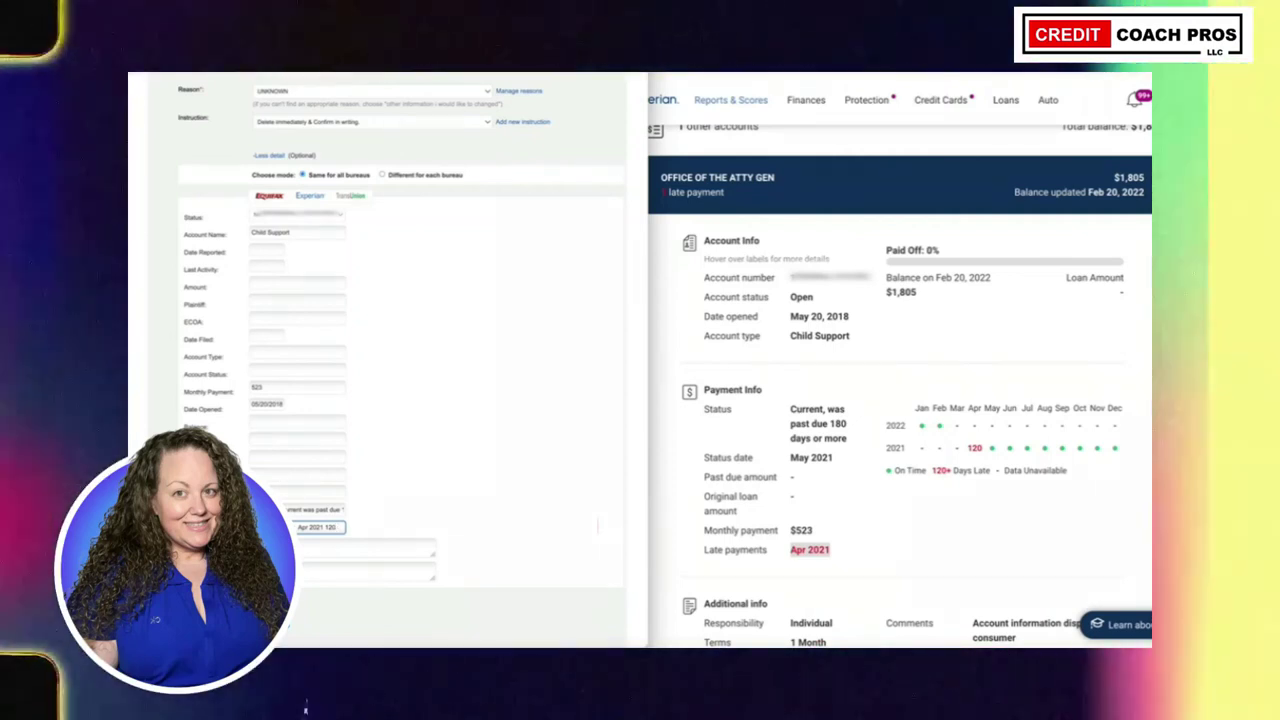
type("s)")
type("d")
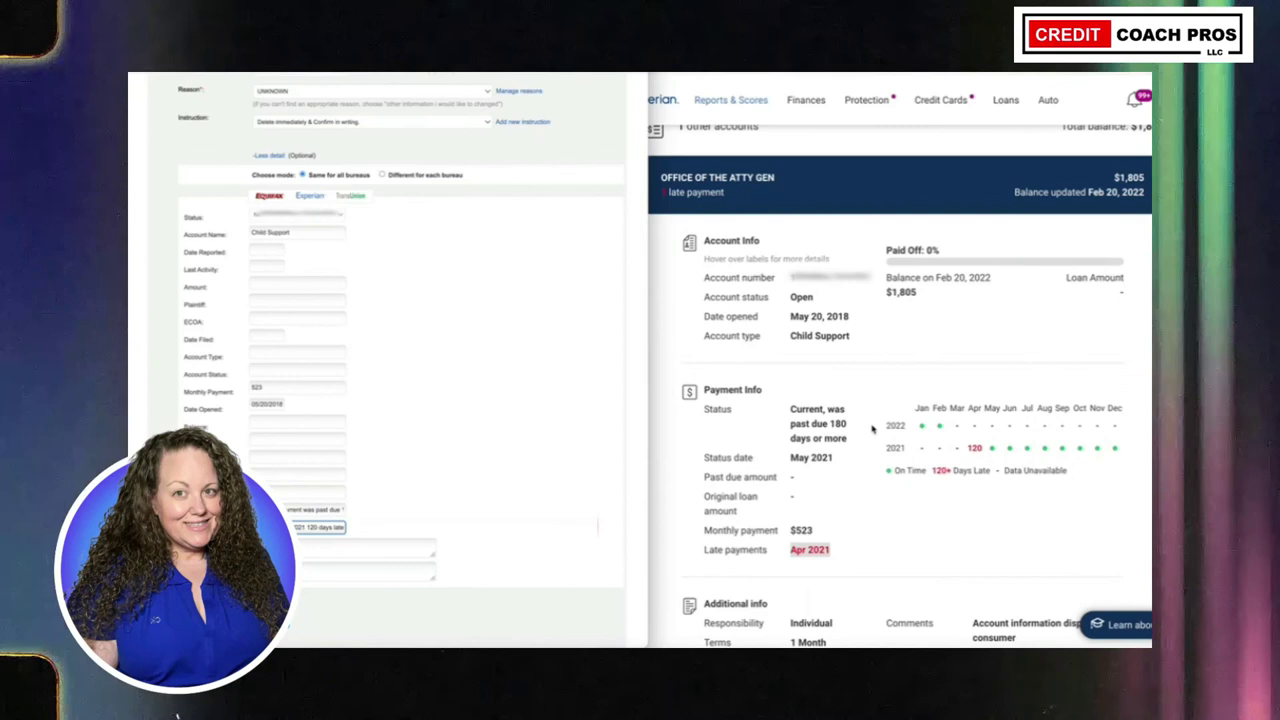
Enter 1805 as the account balance.
scroll(871, 429, "down", 3)
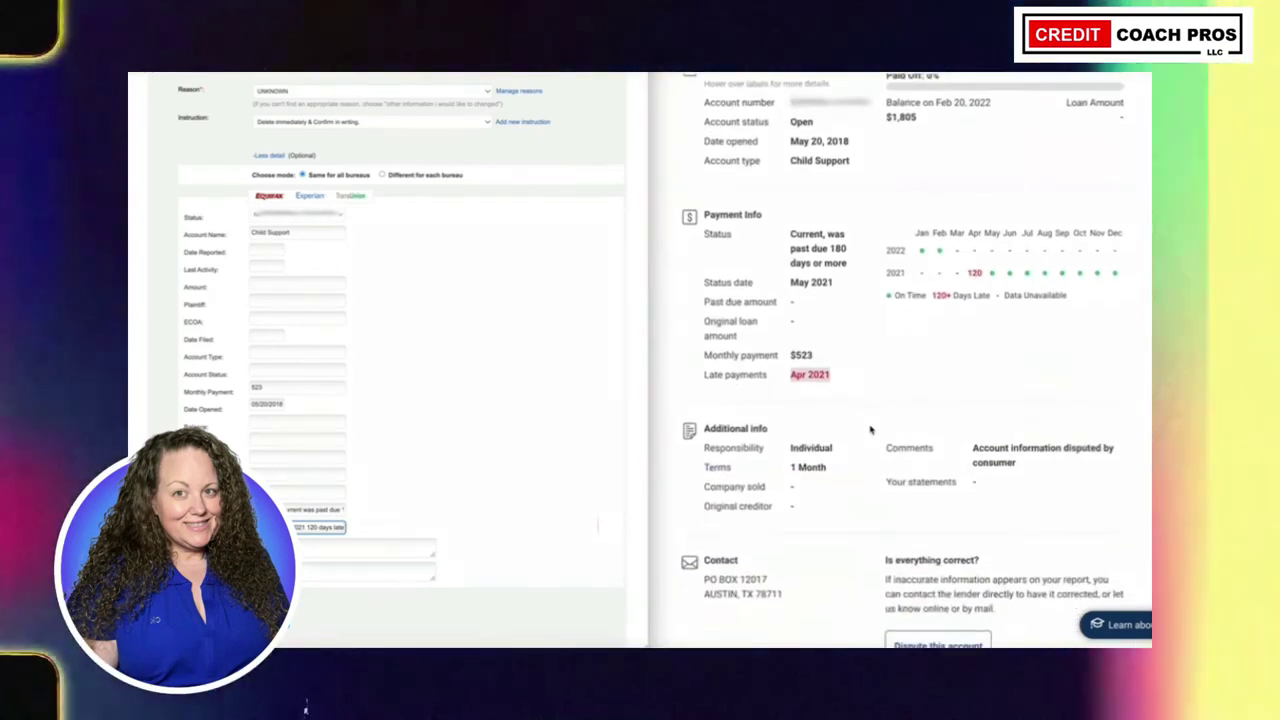
scroll(871, 429, "down", 1)
scroll(871, 429, "up", 1)
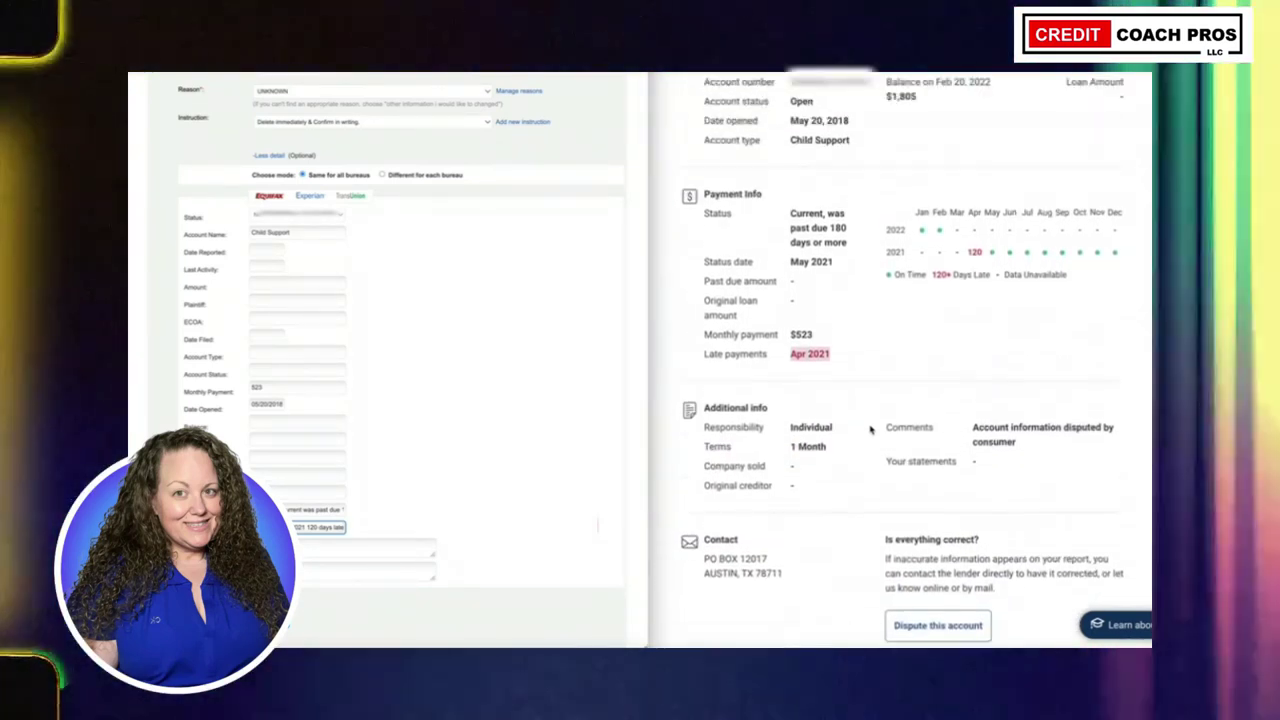
scroll(871, 429, "up", 2)
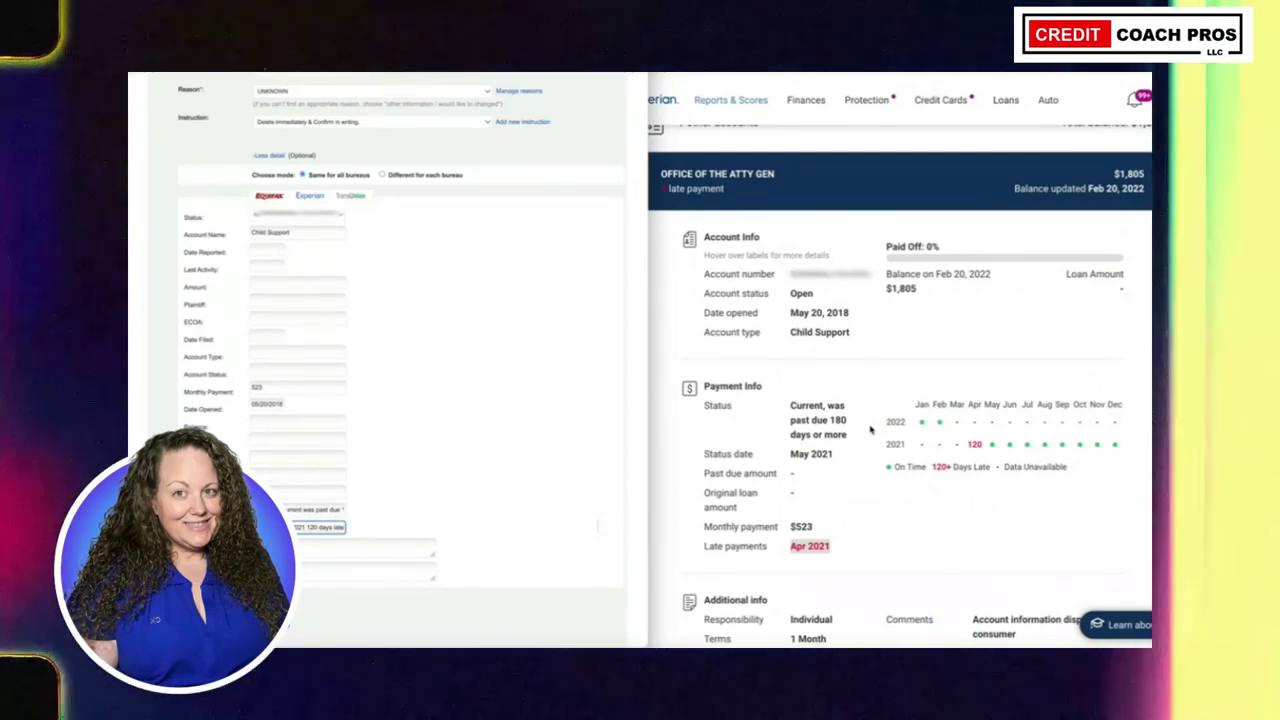
left_click(263, 423)
type("1")
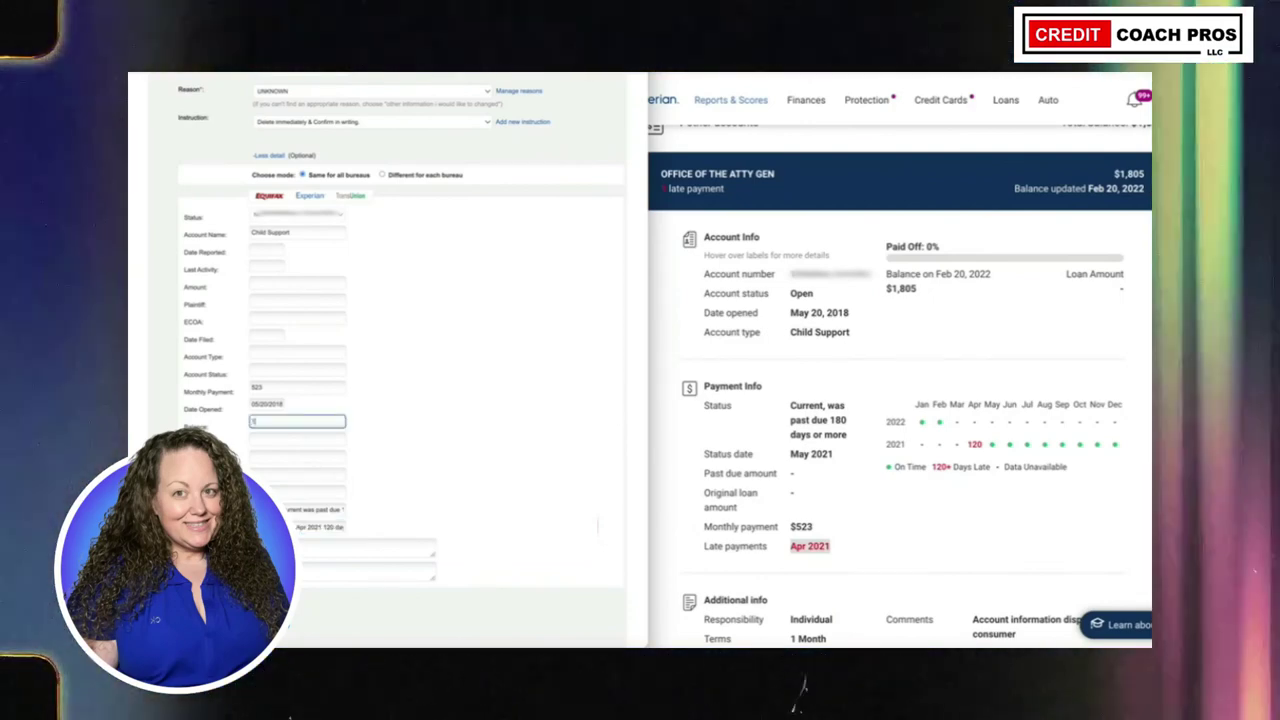
type("80")
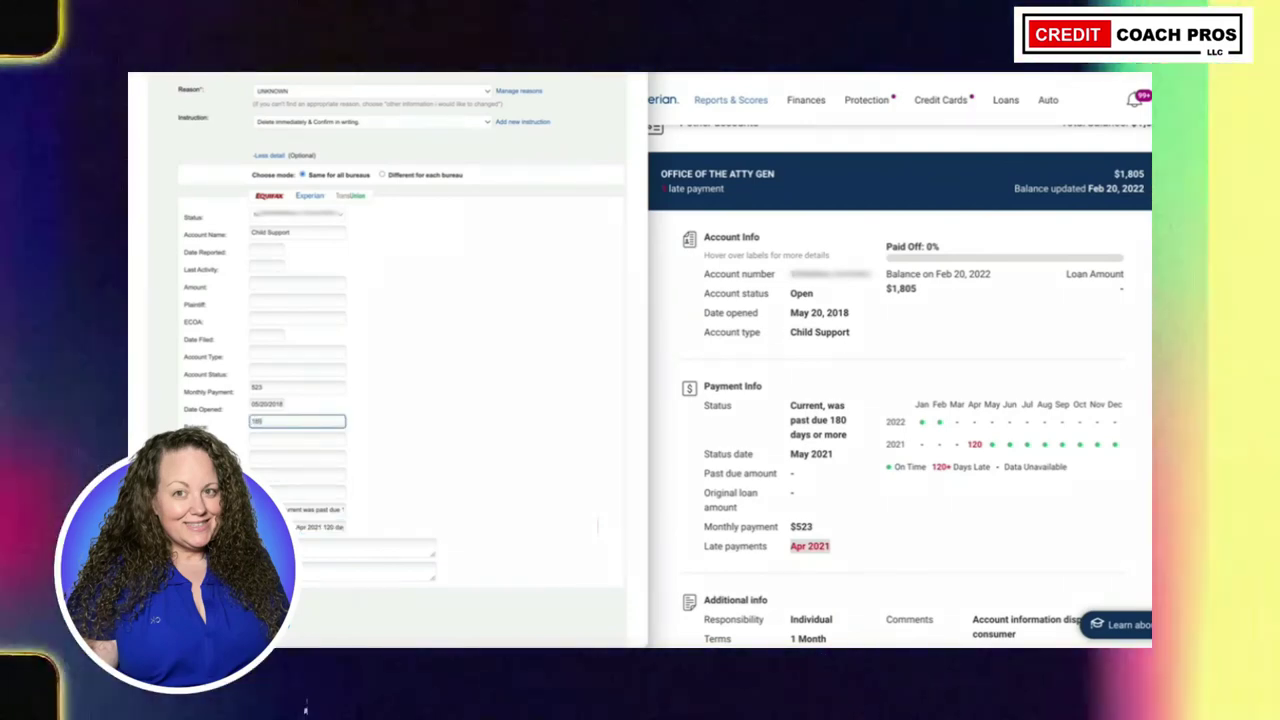
type("5")
key("ctrl+a")
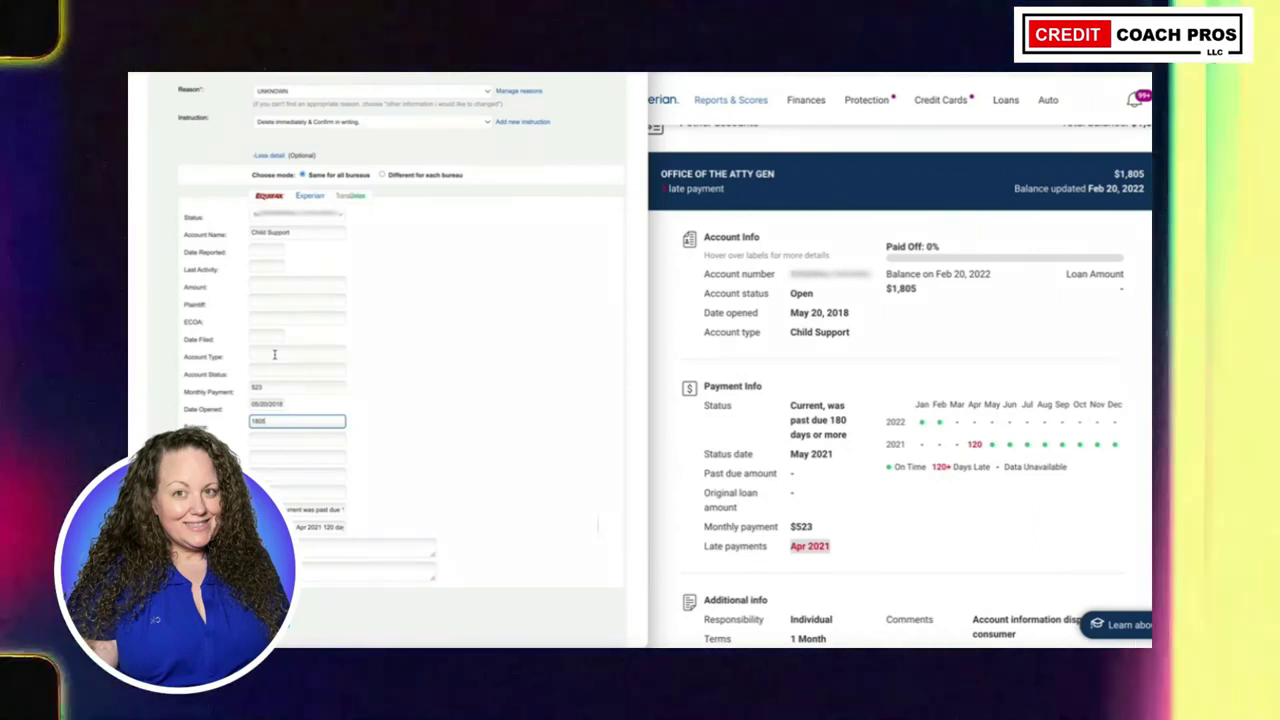
Set the account status to Open and the account type to Child Support.
left_click(276, 383)
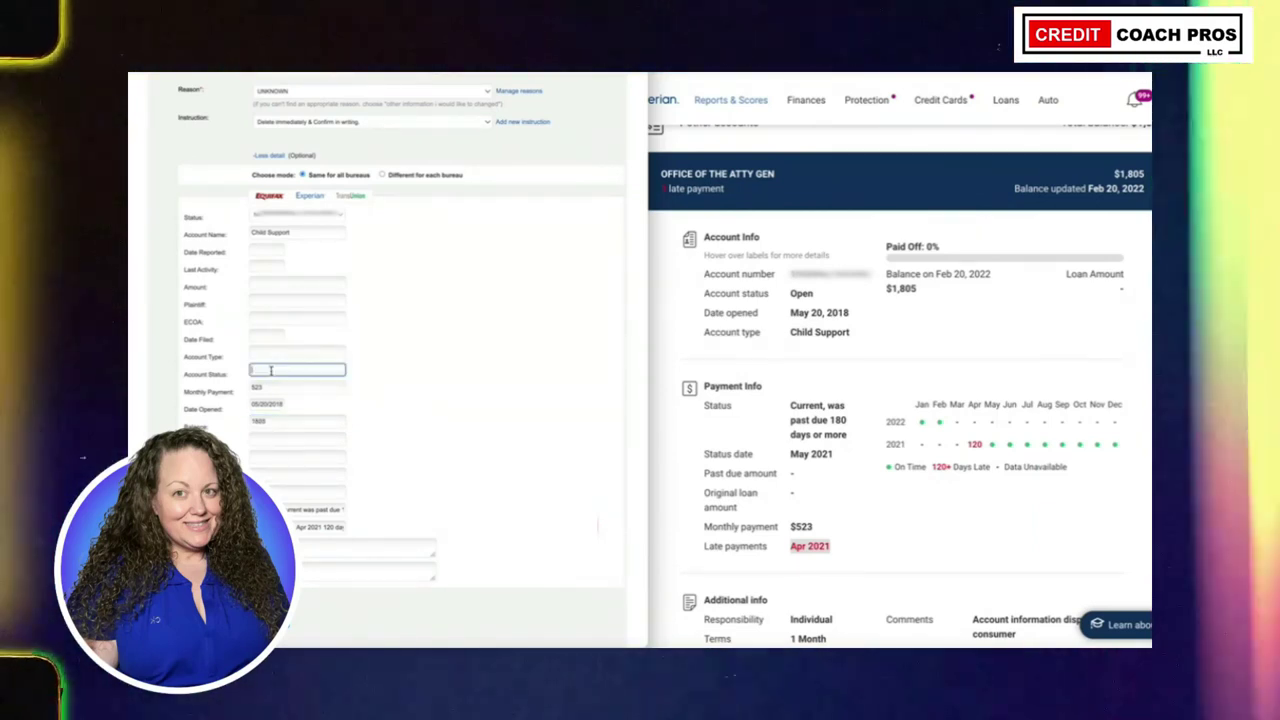
type("Open")
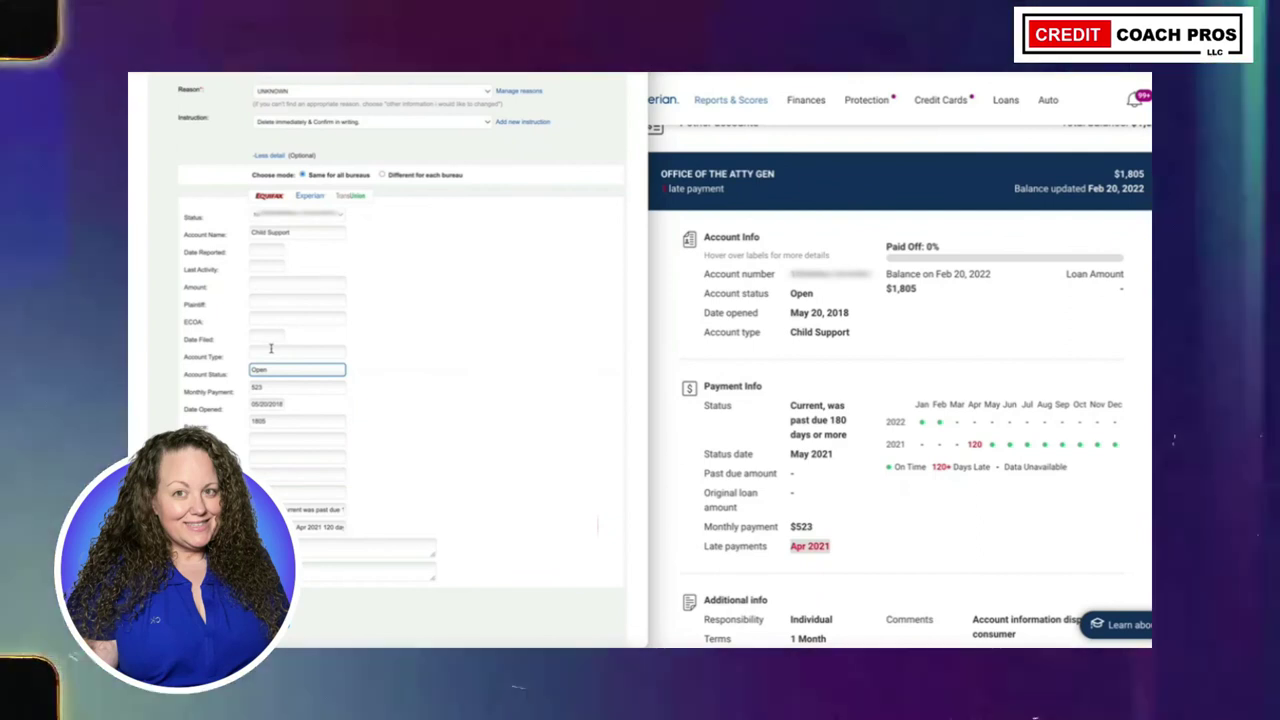
left_click(270, 350)
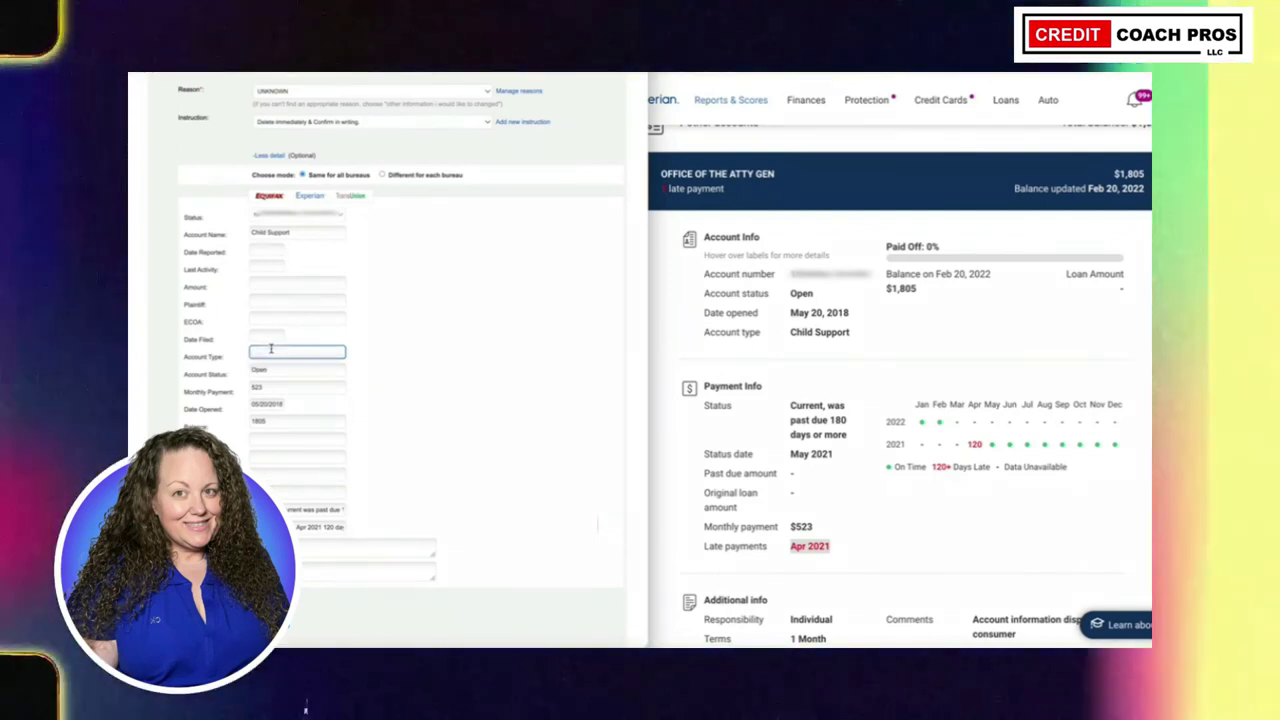
type("Child")
scroll(410, 322, "down", 1)
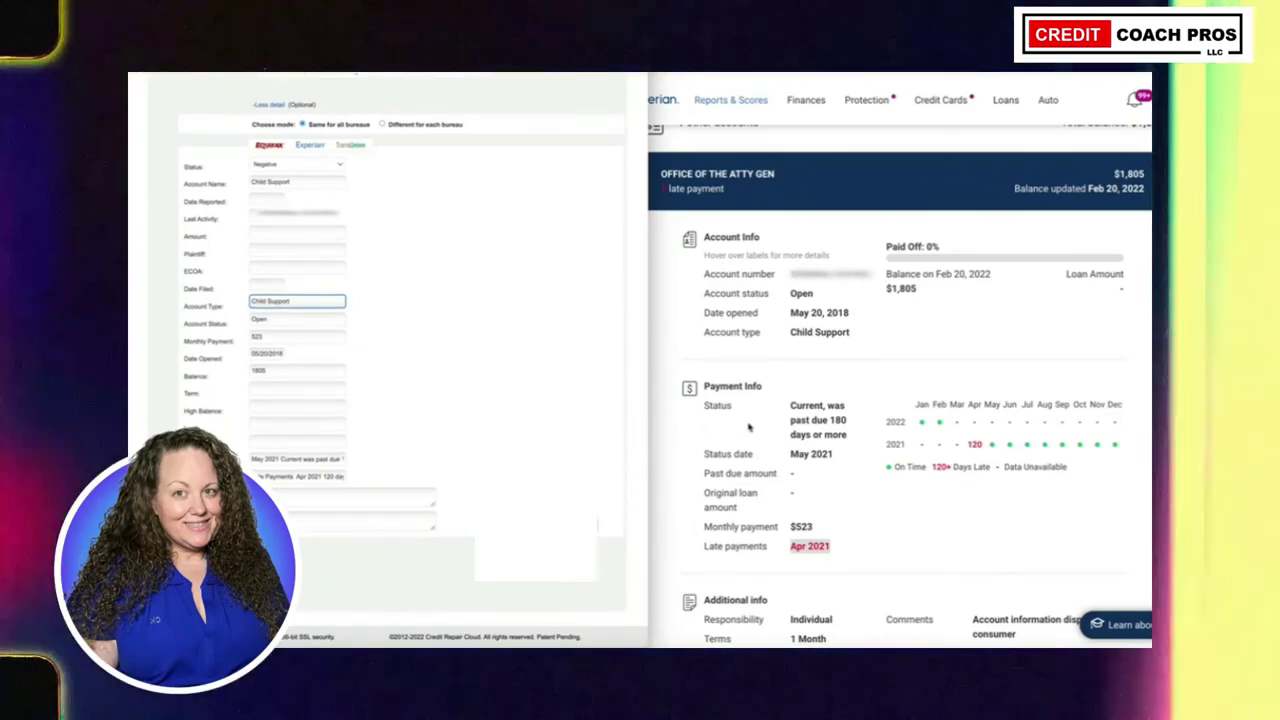
scroll(748, 427, "down", 5)
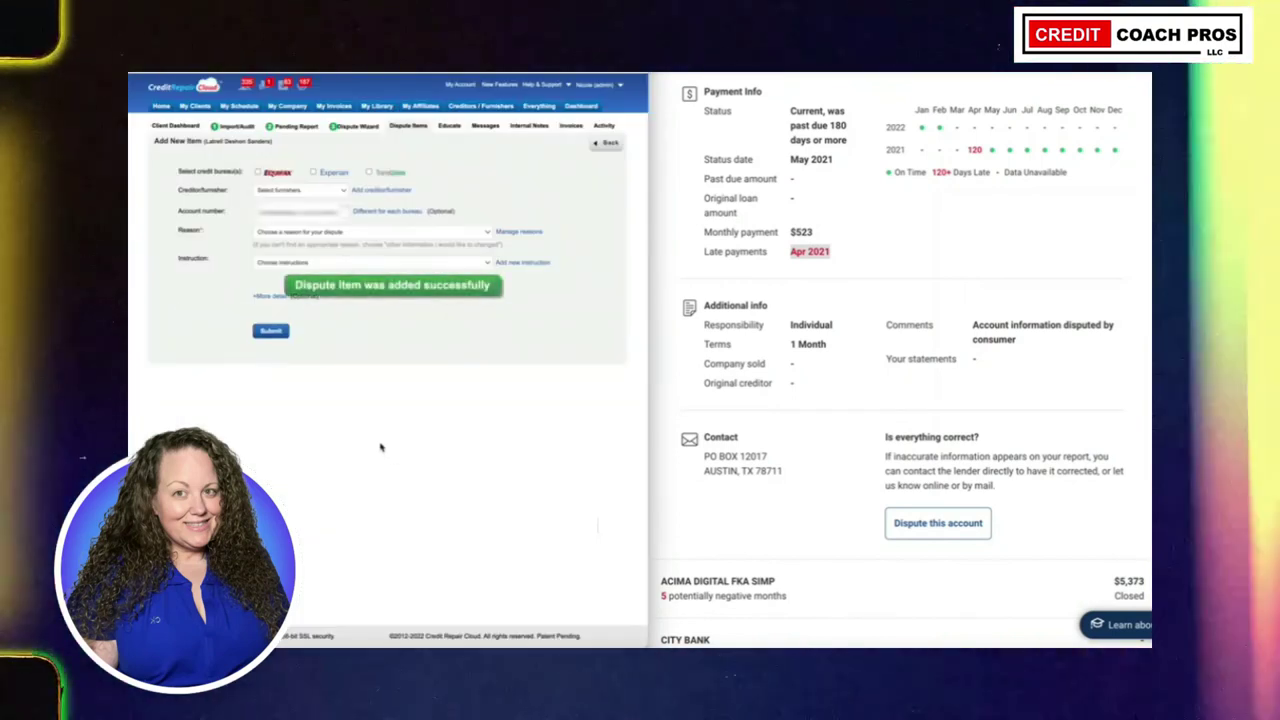
Expand the ACIMA DIGITAL FKA SIMP account in the Experian report and select its creditor name.
scroll(857, 400, "down", 5)
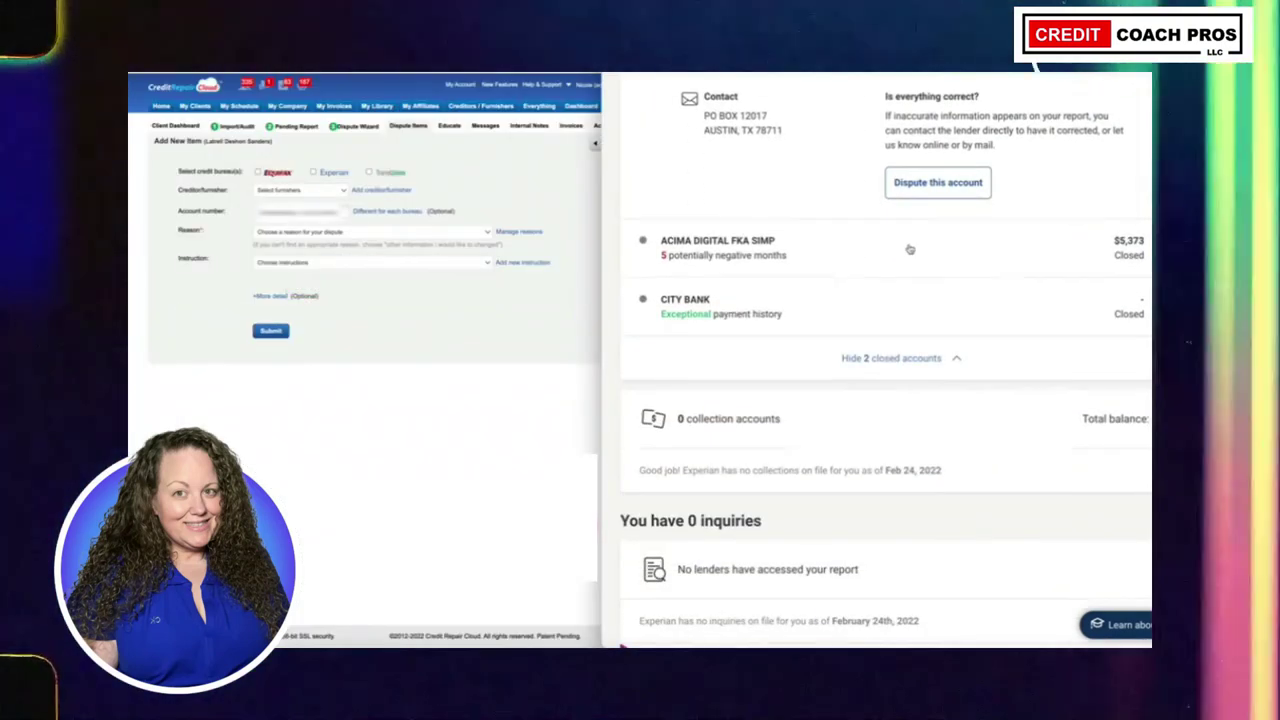
left_click(910, 249)
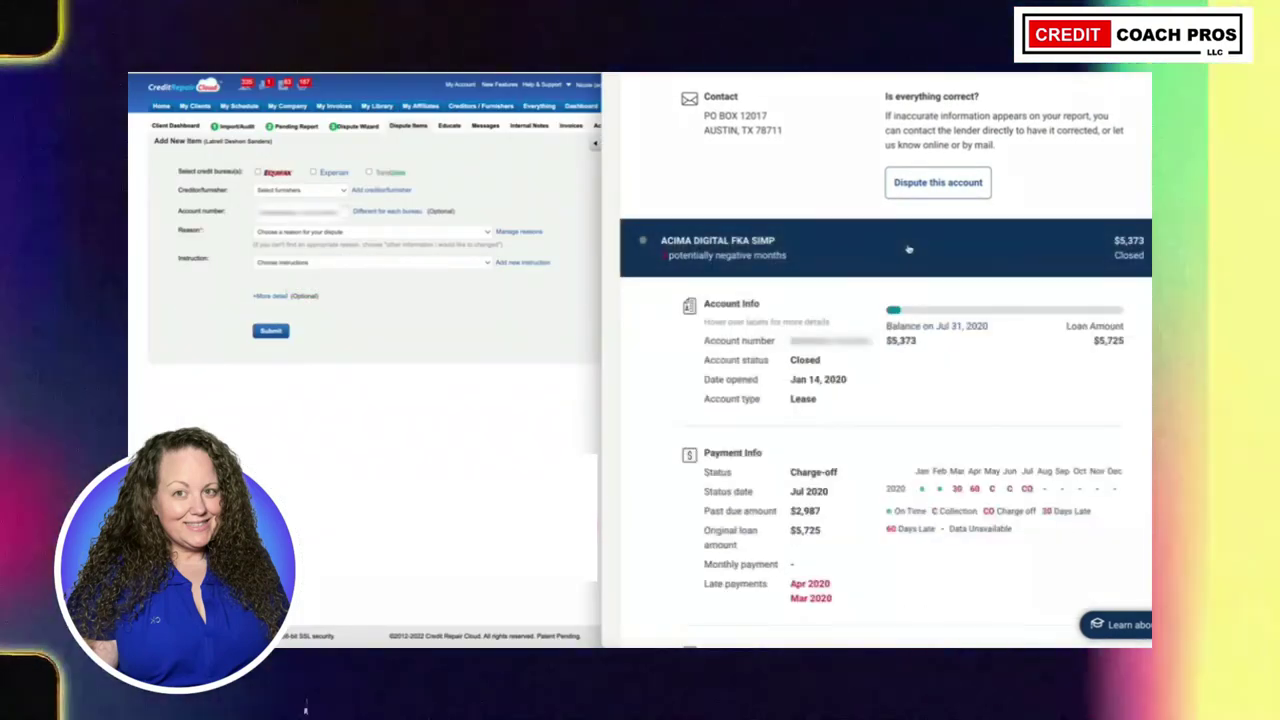
left_click_drag(779, 242, 662, 246)
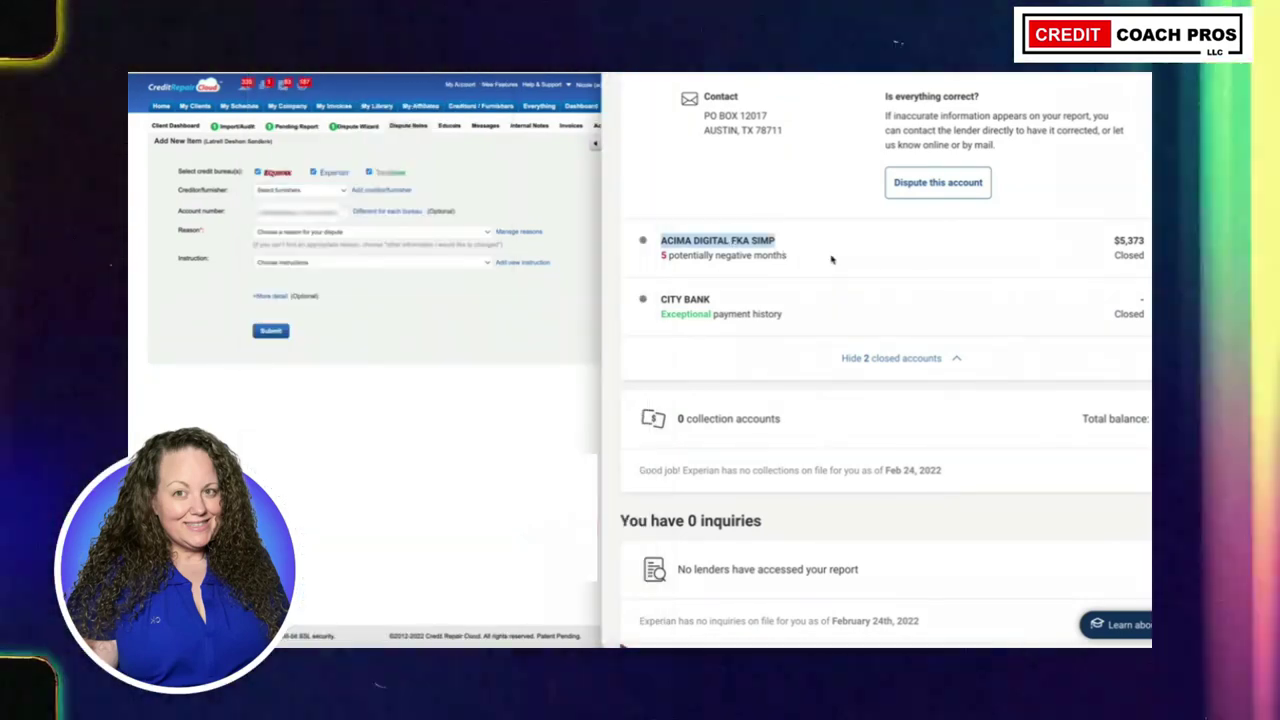
left_click(833, 262)
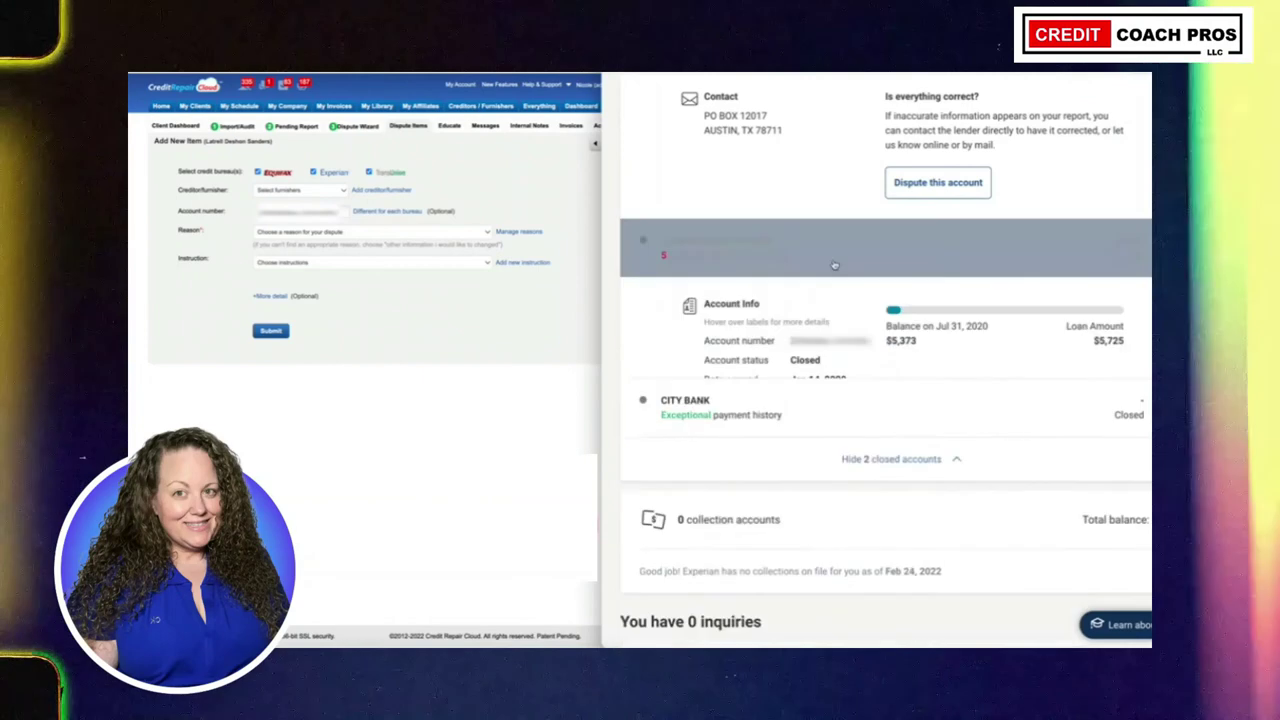
scroll(825, 380, "down", 2)
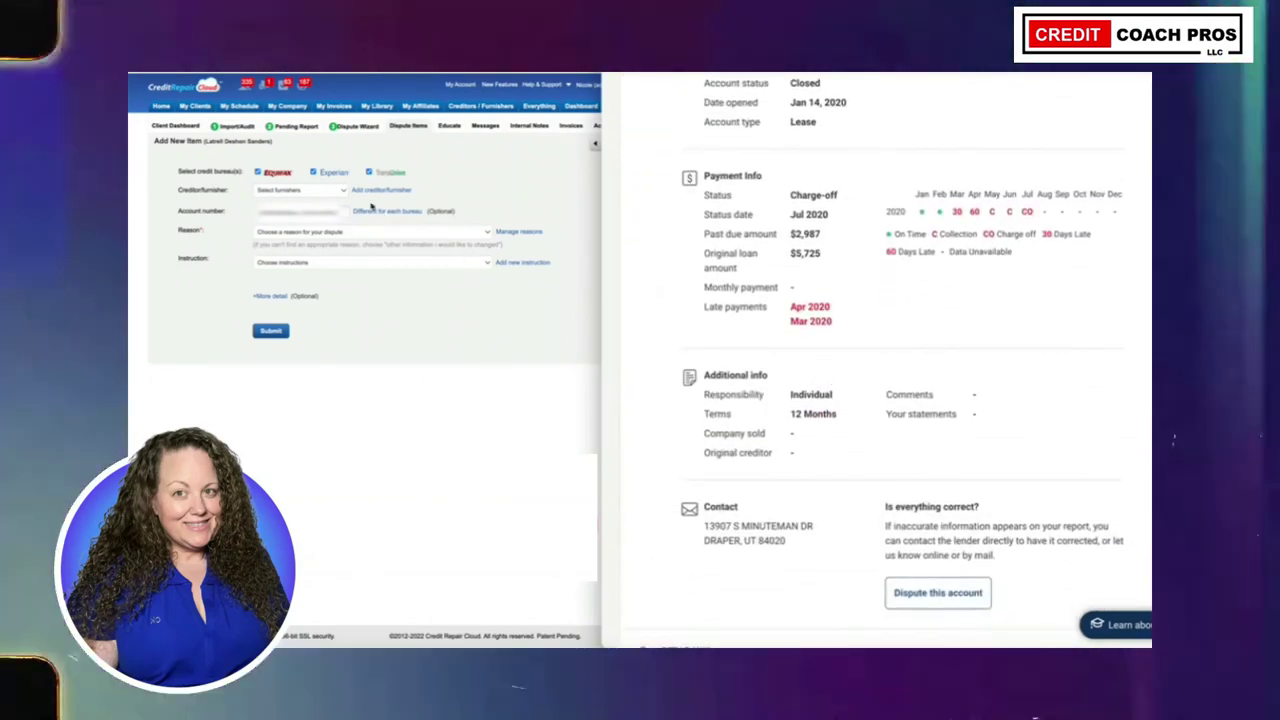
Pick ACIMA DIGITAL FKA SIMP as the item's creditor/furnisher.
left_click(330, 190)
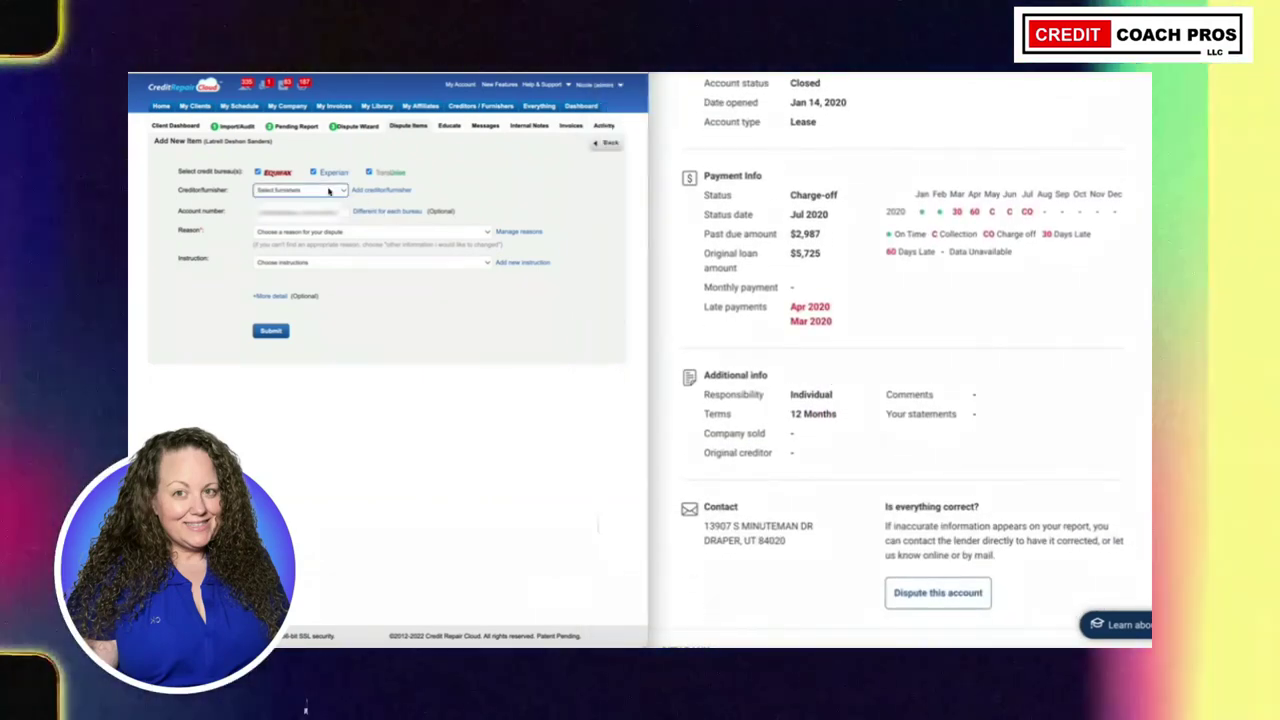
left_click(330, 190)
scroll(330, 193, "down", 5)
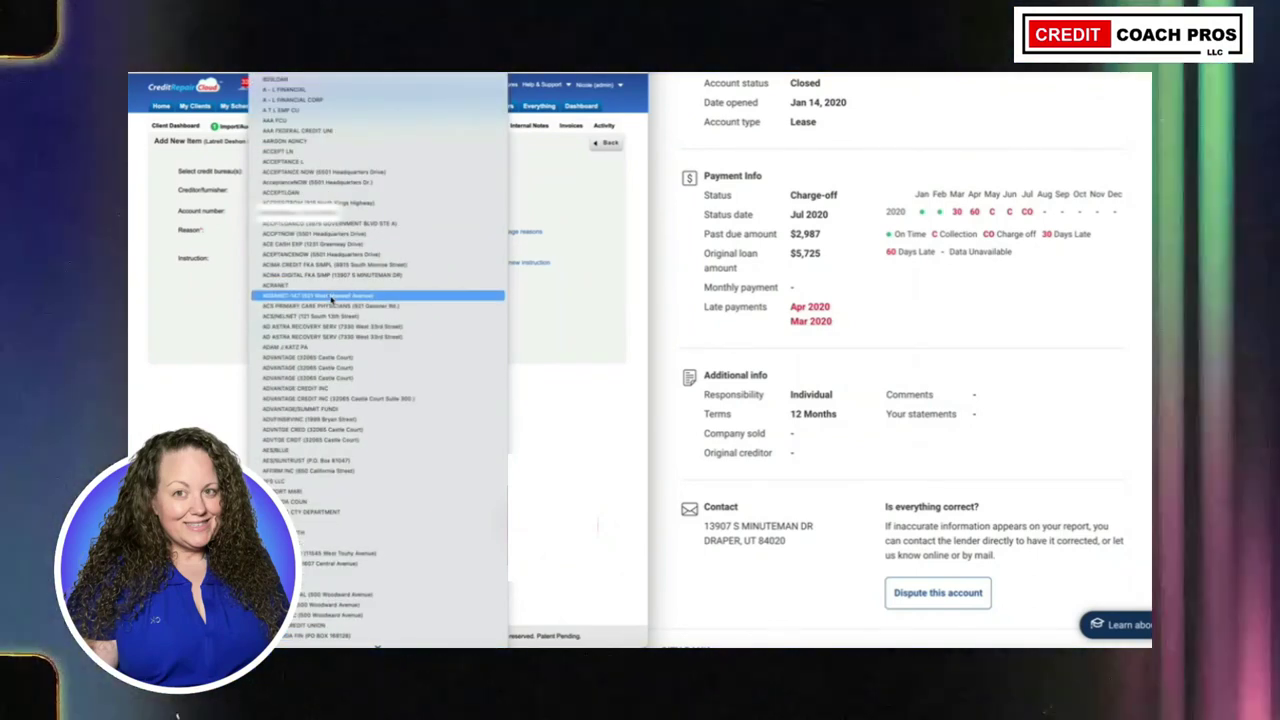
scroll(331, 298, "down", 1)
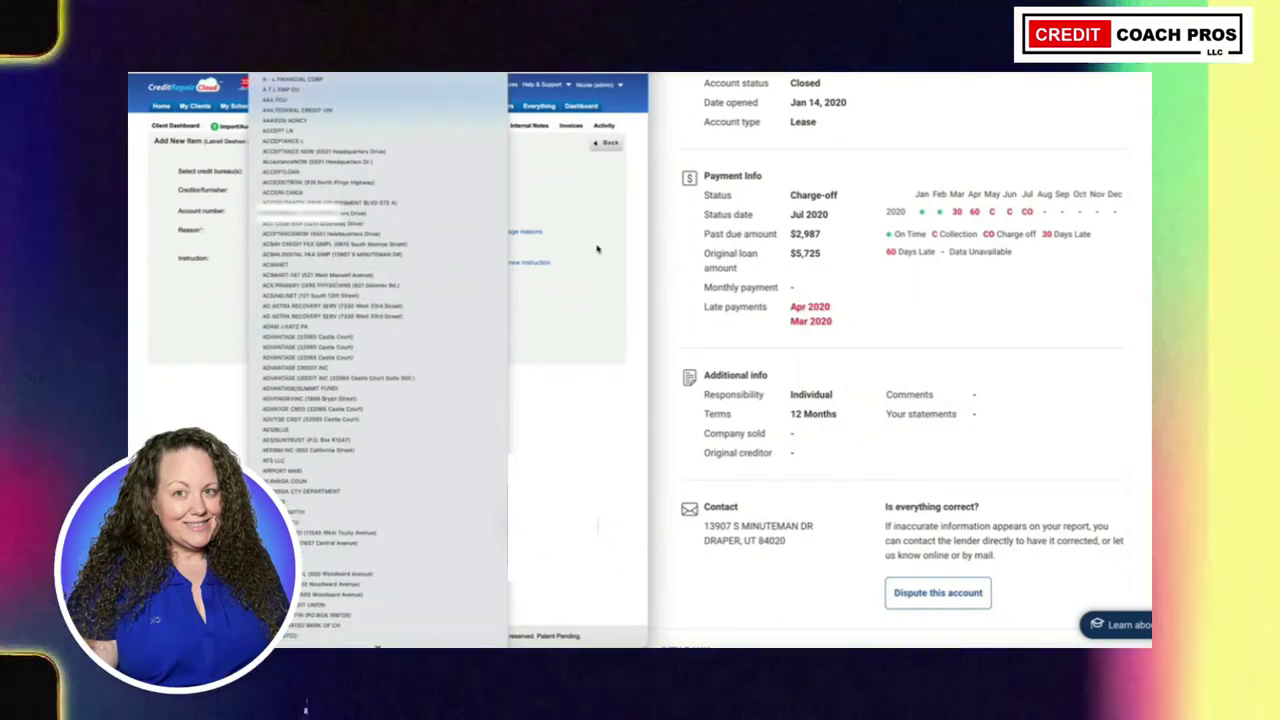
scroll(373, 497, "down", 3)
scroll(373, 497, "down", 10)
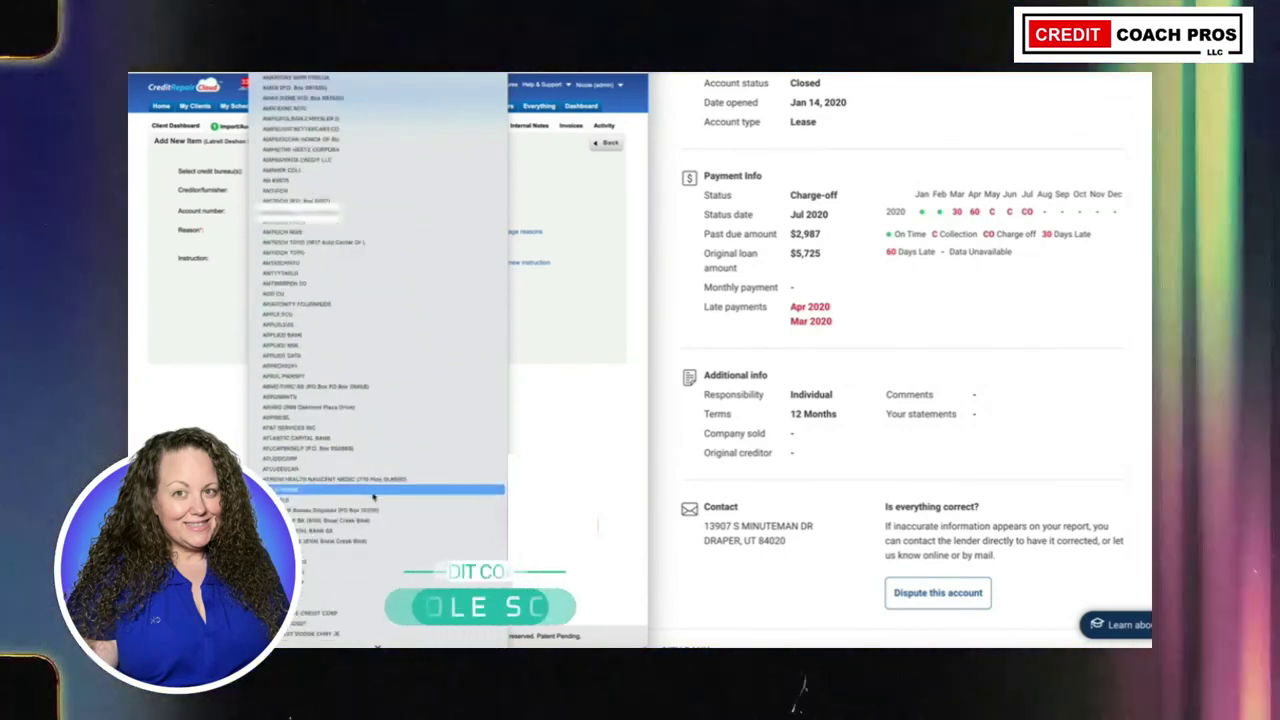
scroll(373, 497, "up", 8)
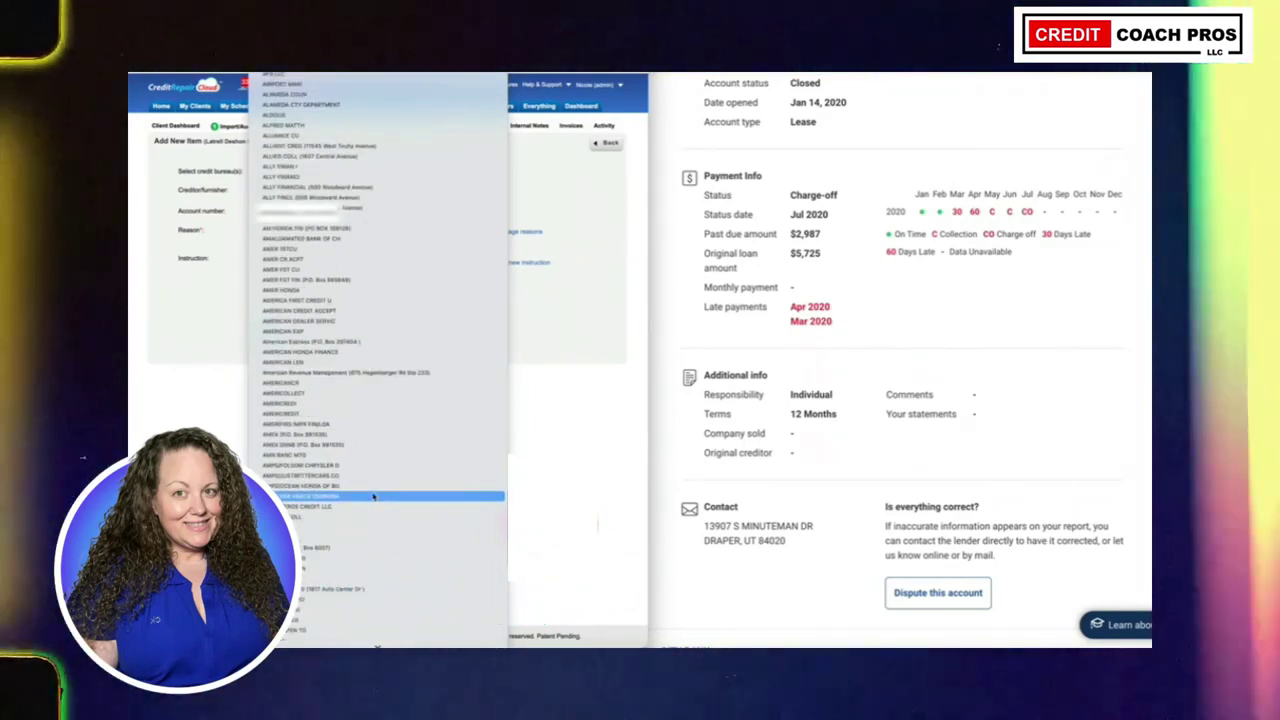
scroll(373, 497, "up", 10)
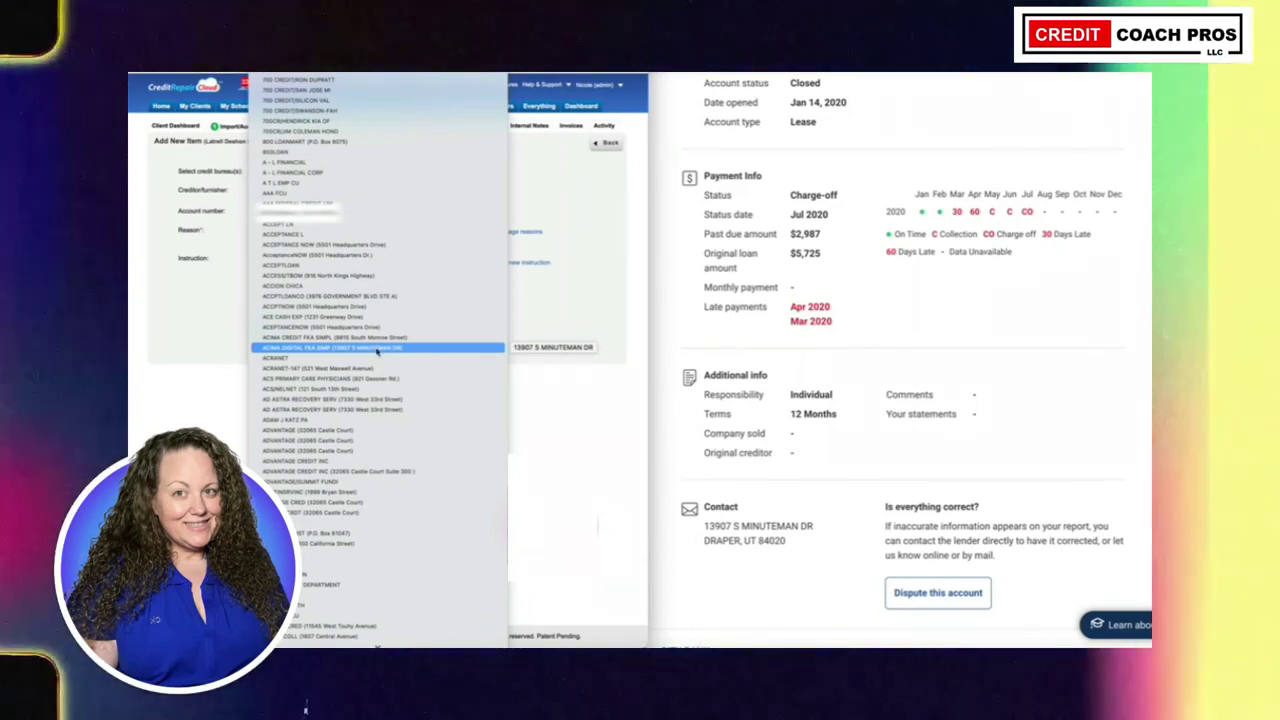
left_click(377, 348)
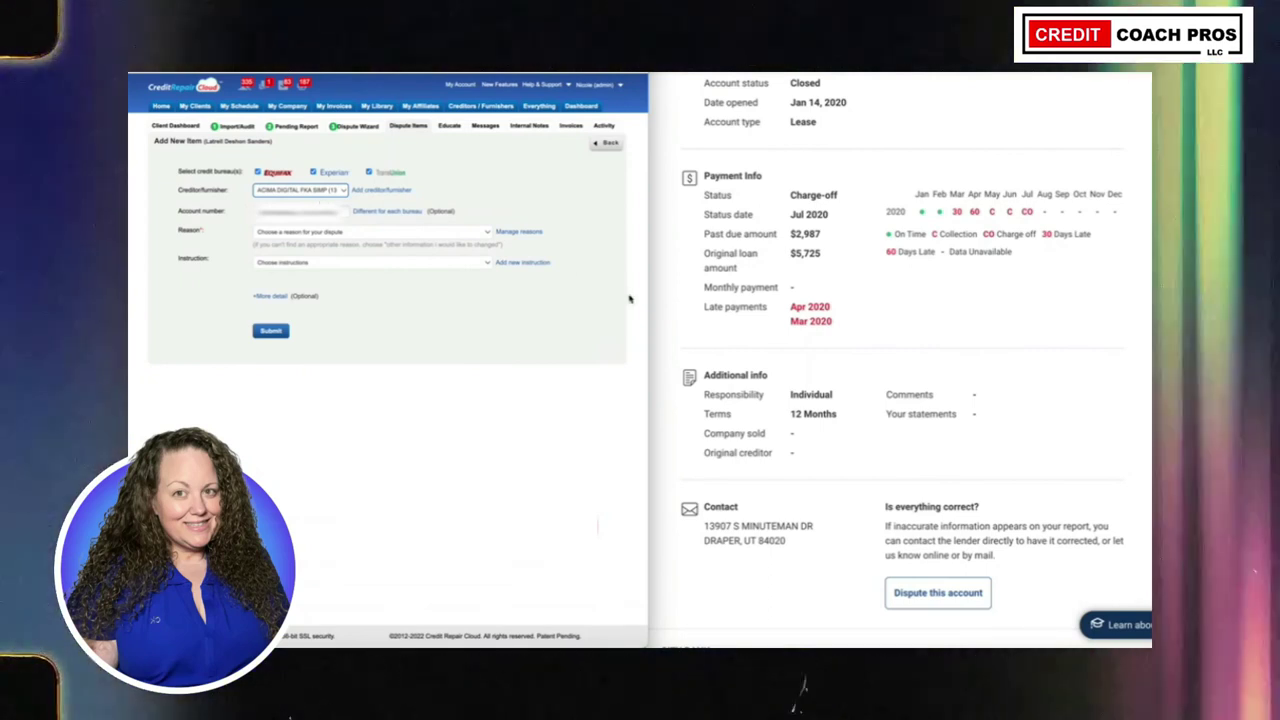
scroll(735, 320, "up", 1)
scroll(735, 320, "up", 3)
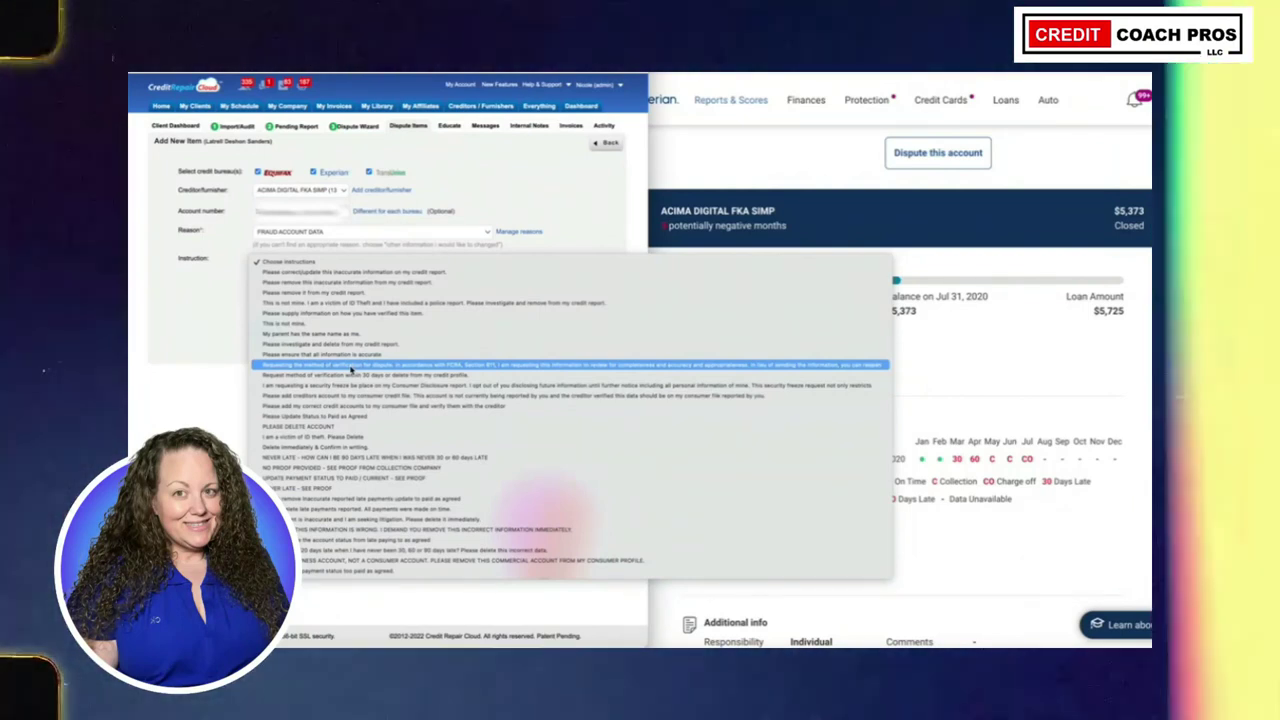
Choose the 'Requesting the method of verification' instruction, apply details to all bureaus, status Negative.
left_click(350, 368)
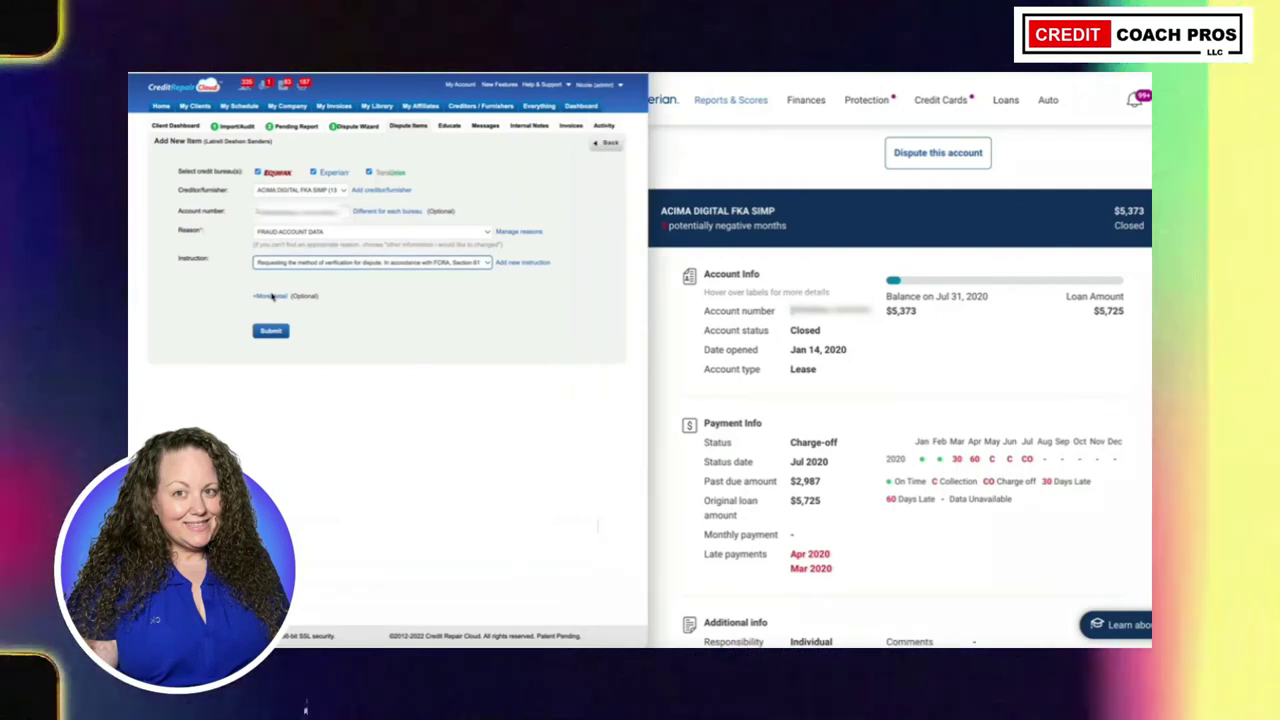
left_click(271, 296)
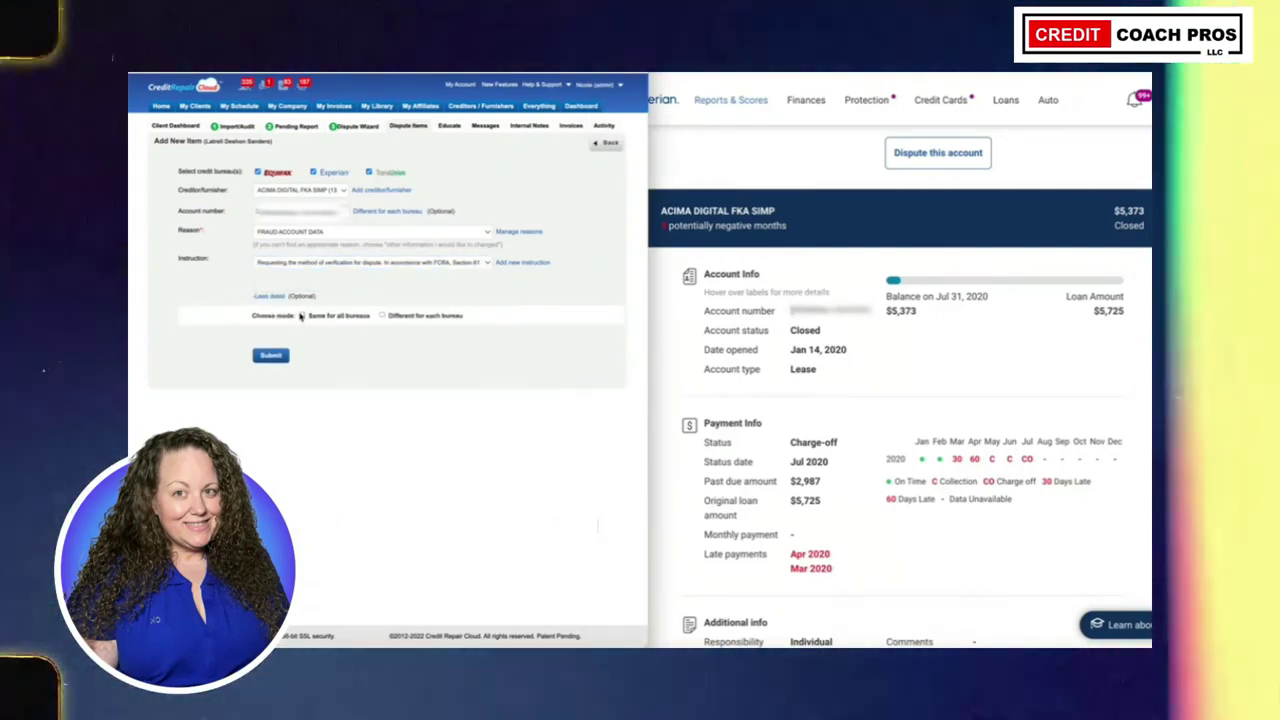
left_click(302, 315)
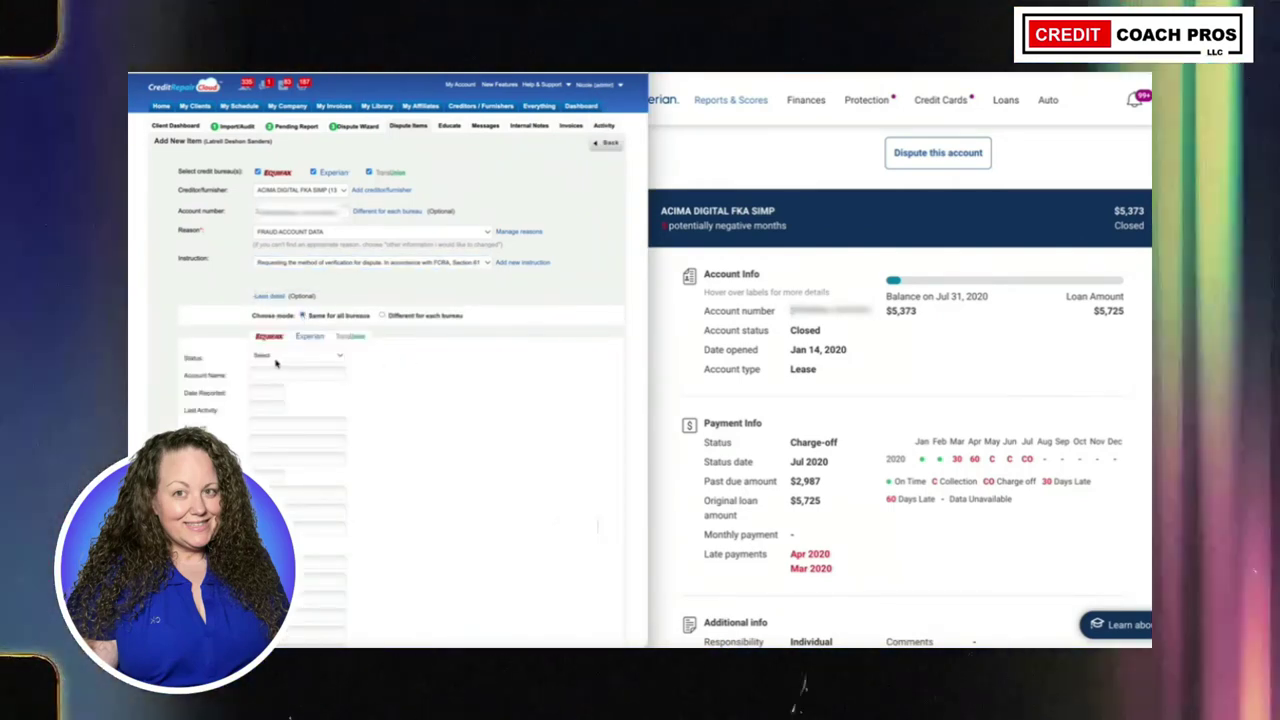
left_click(276, 357)
left_click(285, 374)
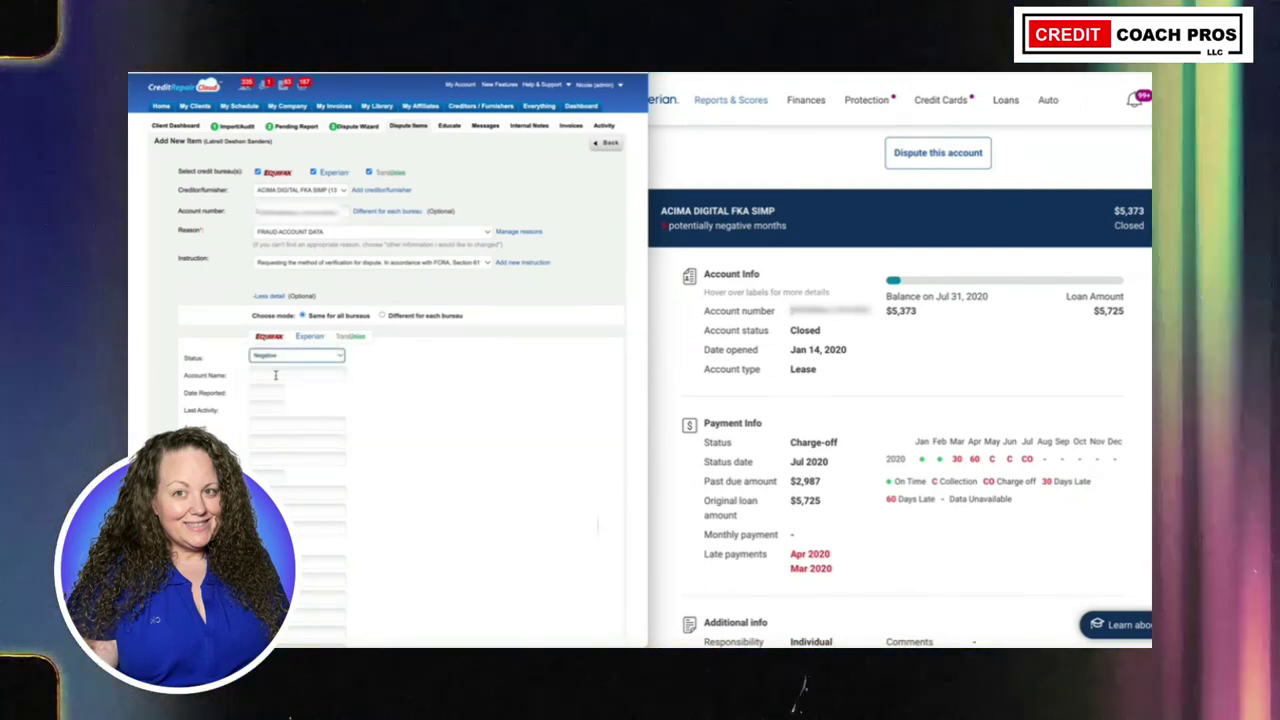
scroll(277, 377, "down", 1)
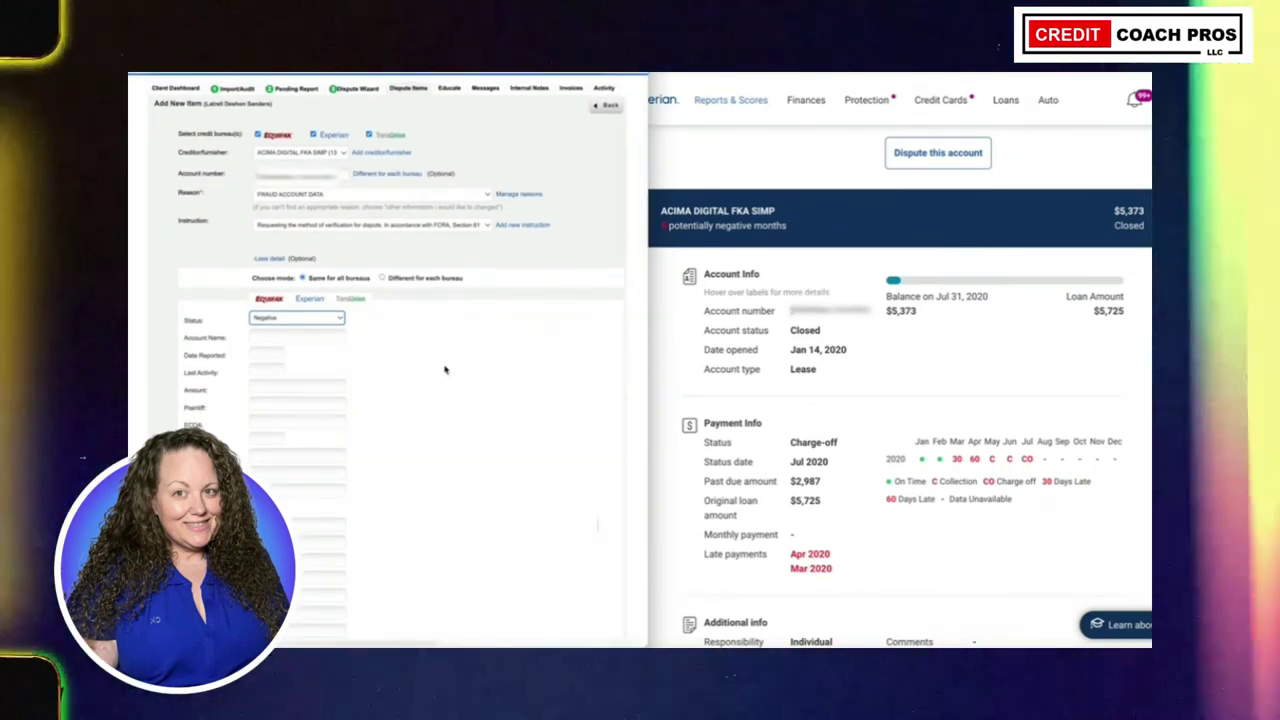
scroll(445, 370, "down", 3)
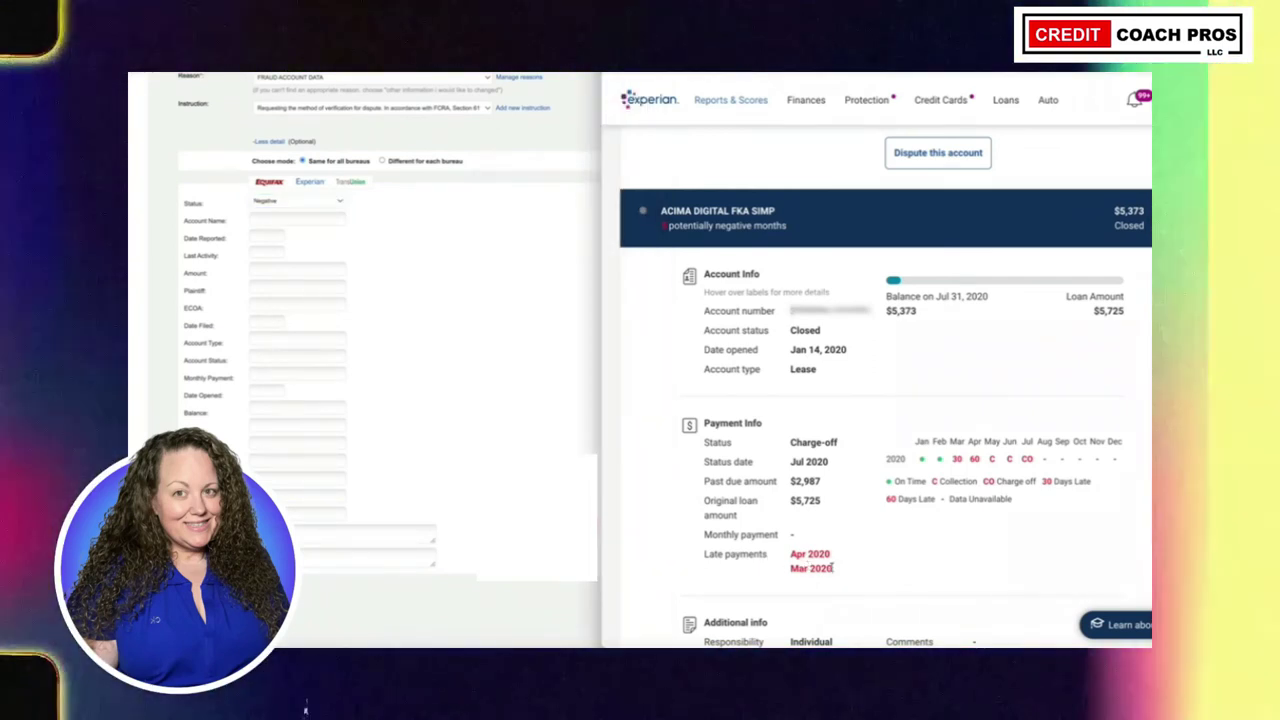
Enter Charge-off as the account status, taken from the Experian Payment Info.
left_click_drag(833, 568, 704, 562)
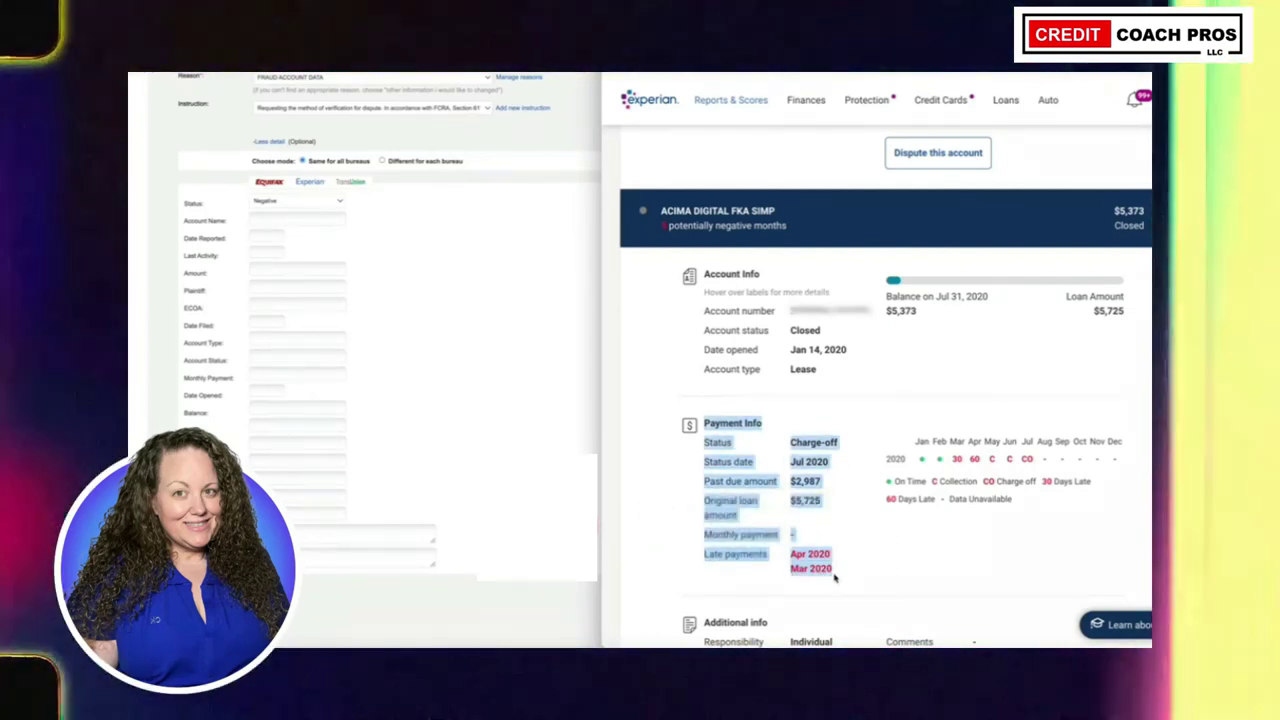
left_click(802, 547)
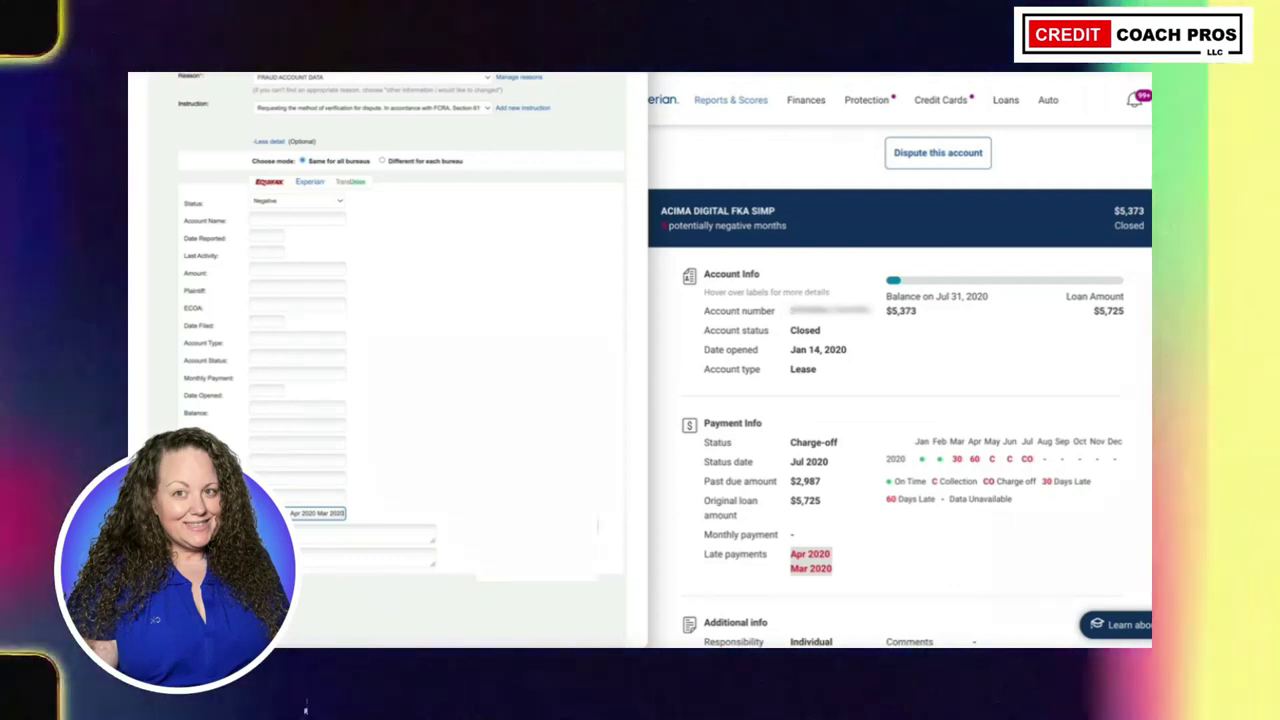
left_click(623, 571)
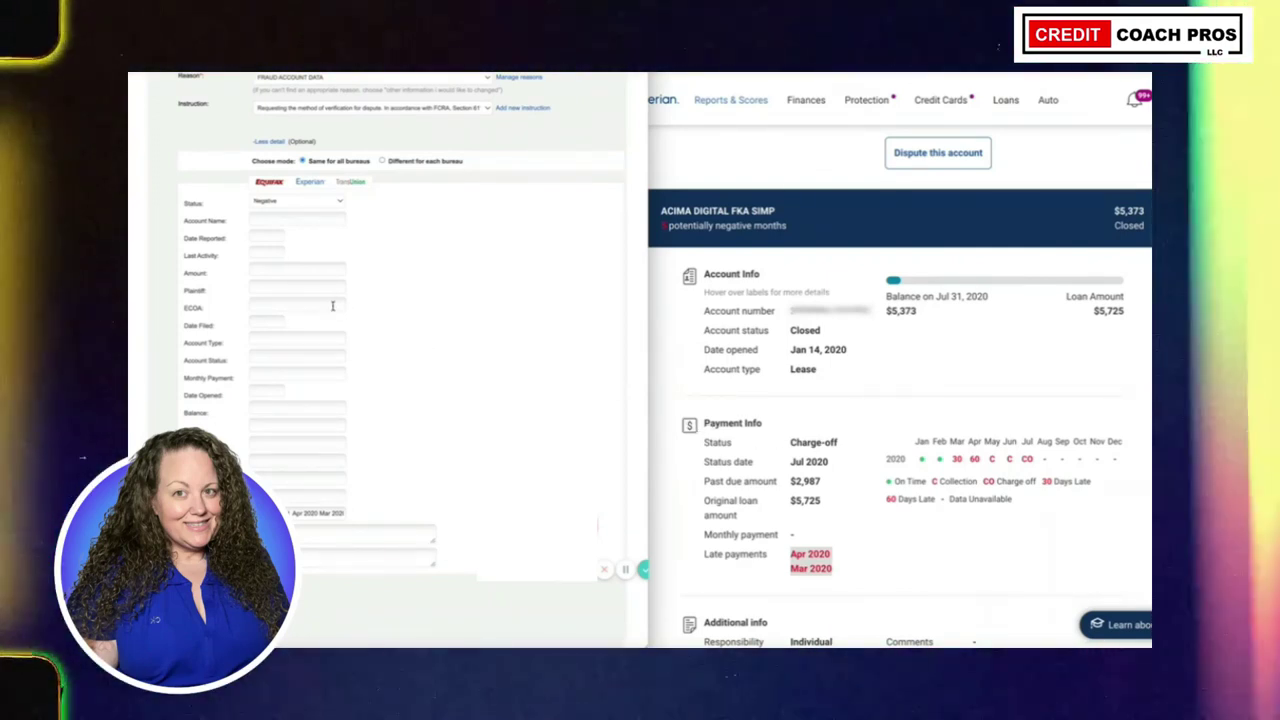
scroll(290, 443, "up", 1)
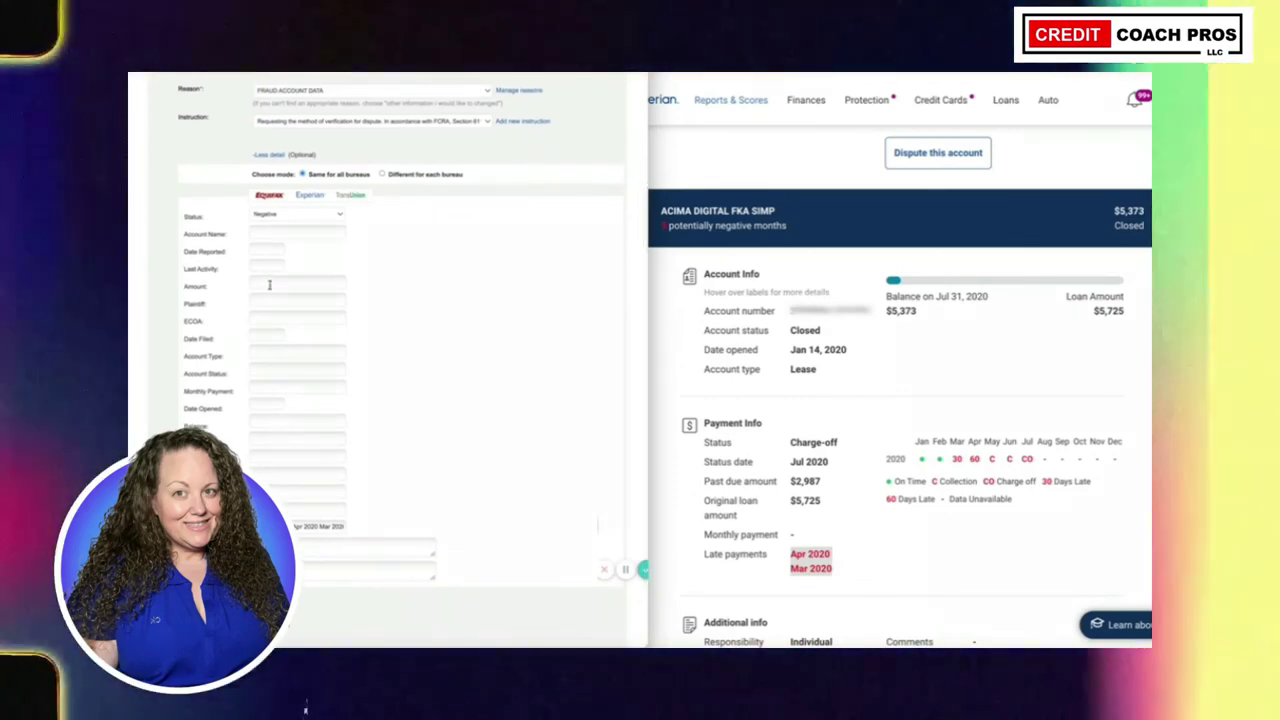
left_click(281, 370)
type("Charge-off")
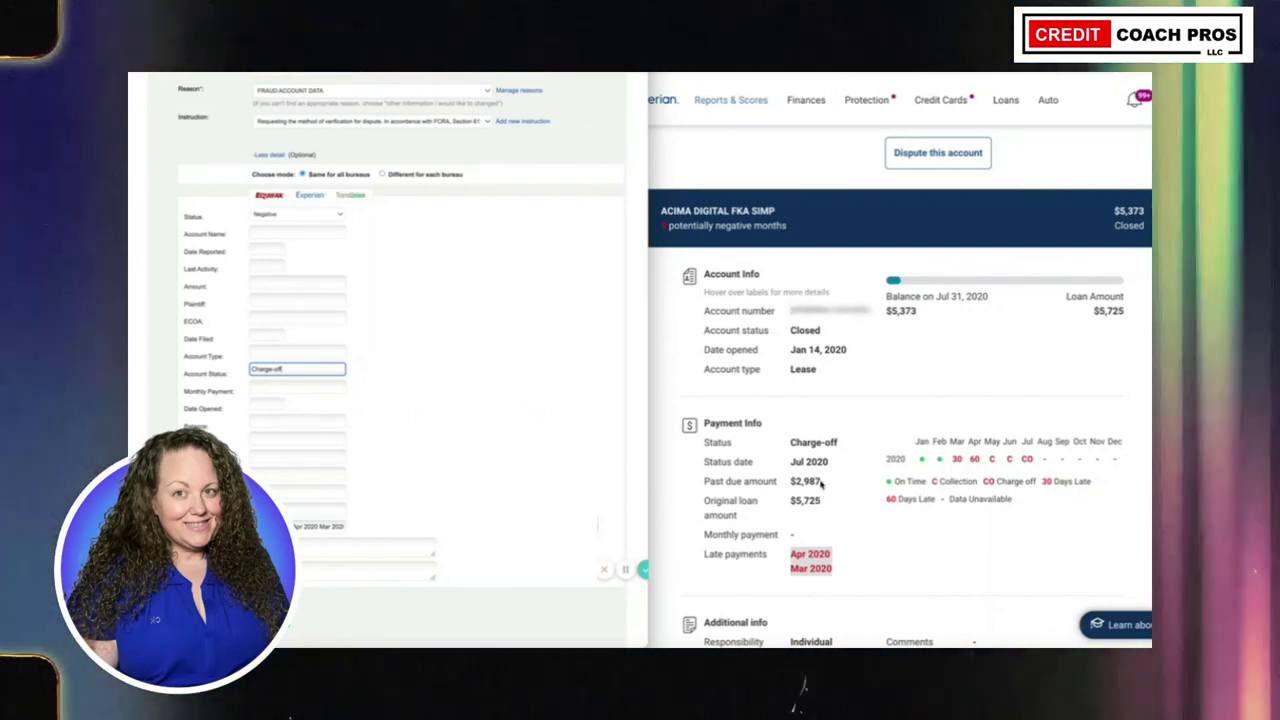
Copy the 5725 original loan amount from the Experian report into the form.
left_click(818, 483)
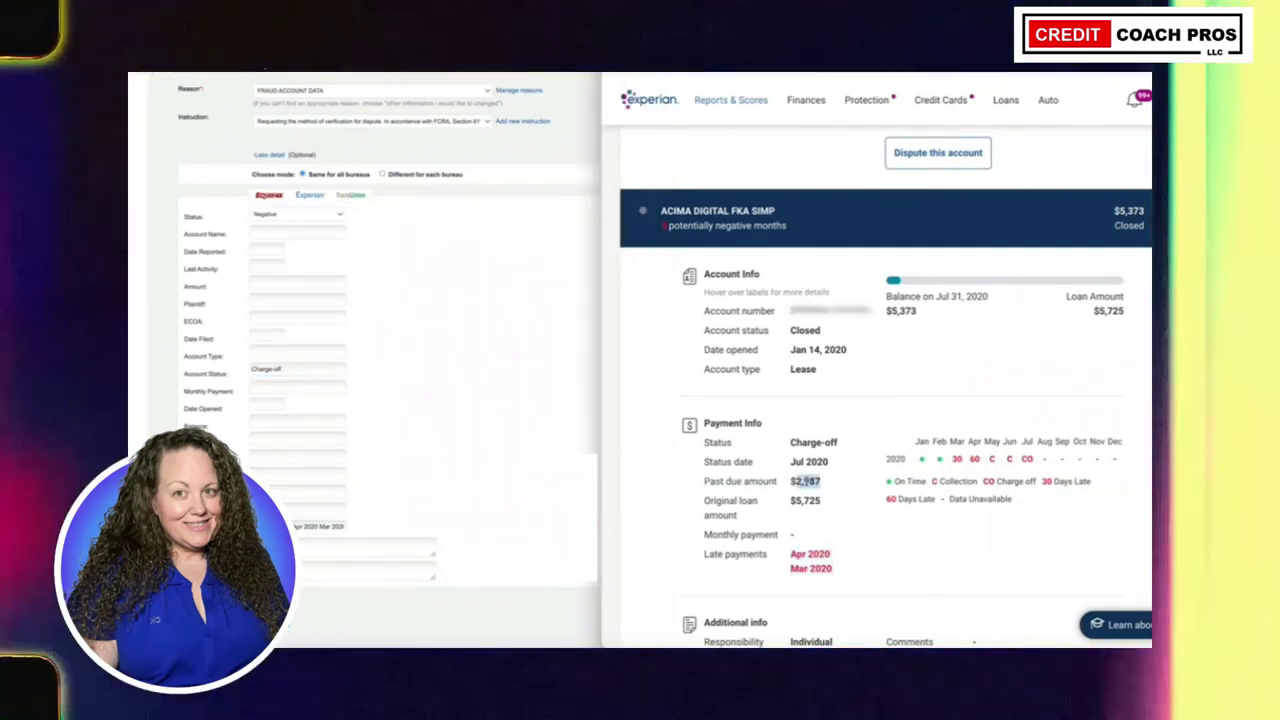
left_click_drag(806, 481, 789, 482)
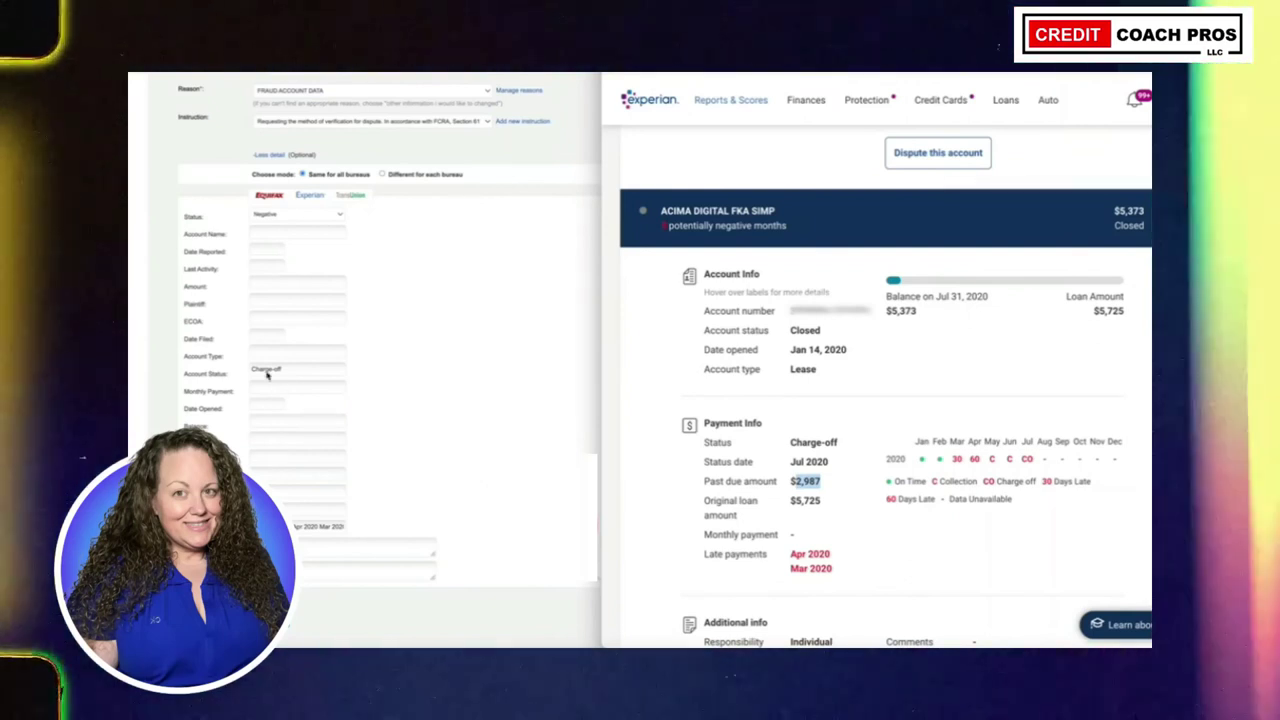
left_click(267, 372)
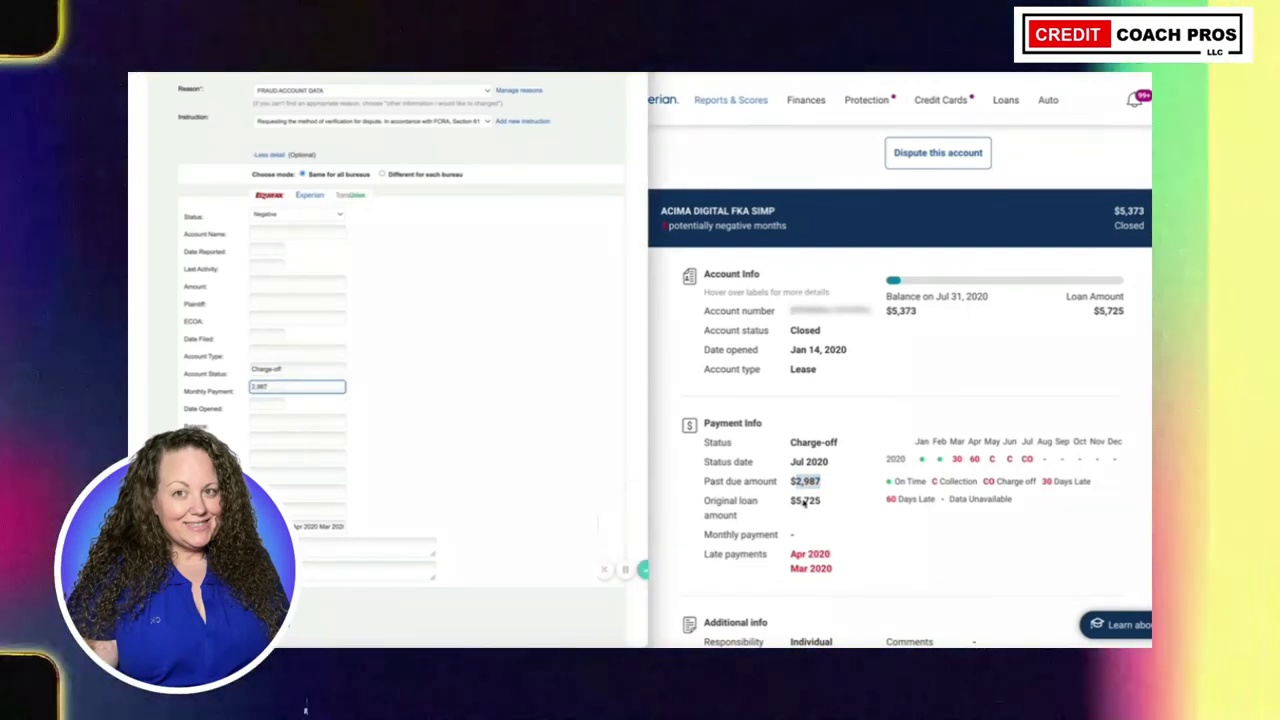
key("BackSpace")
key("BackSpace")
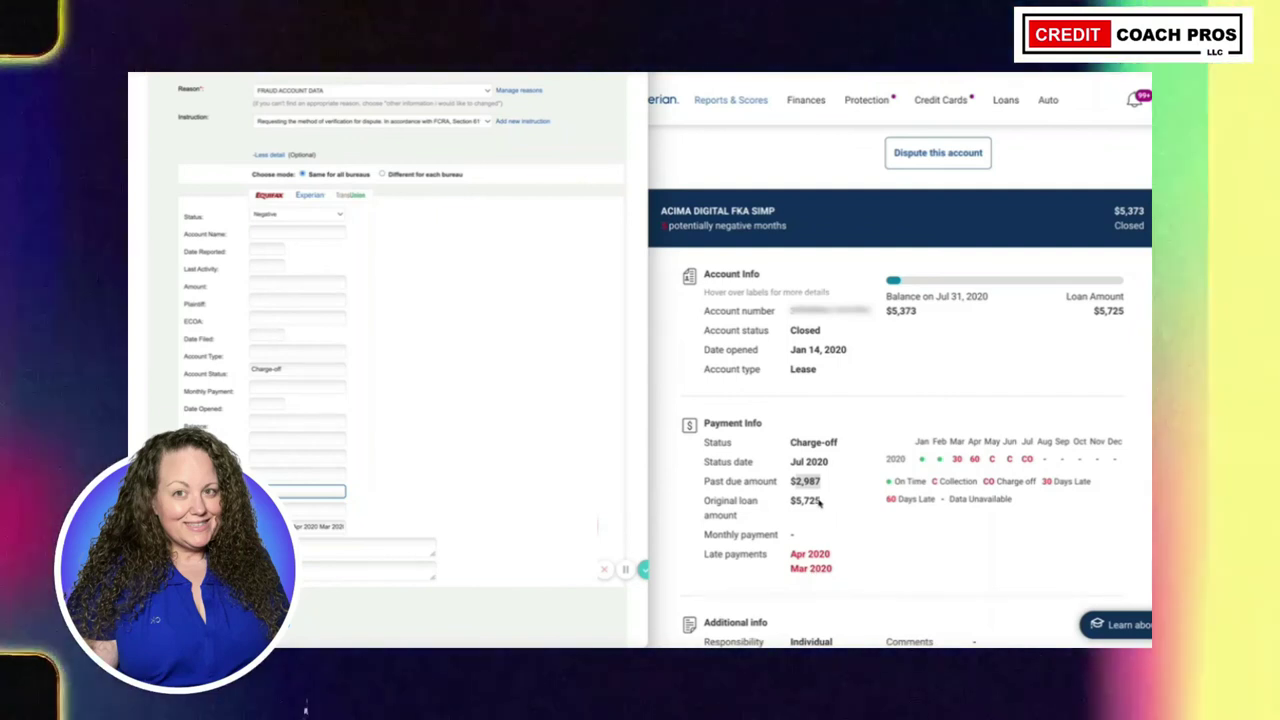
double_click(812, 501)
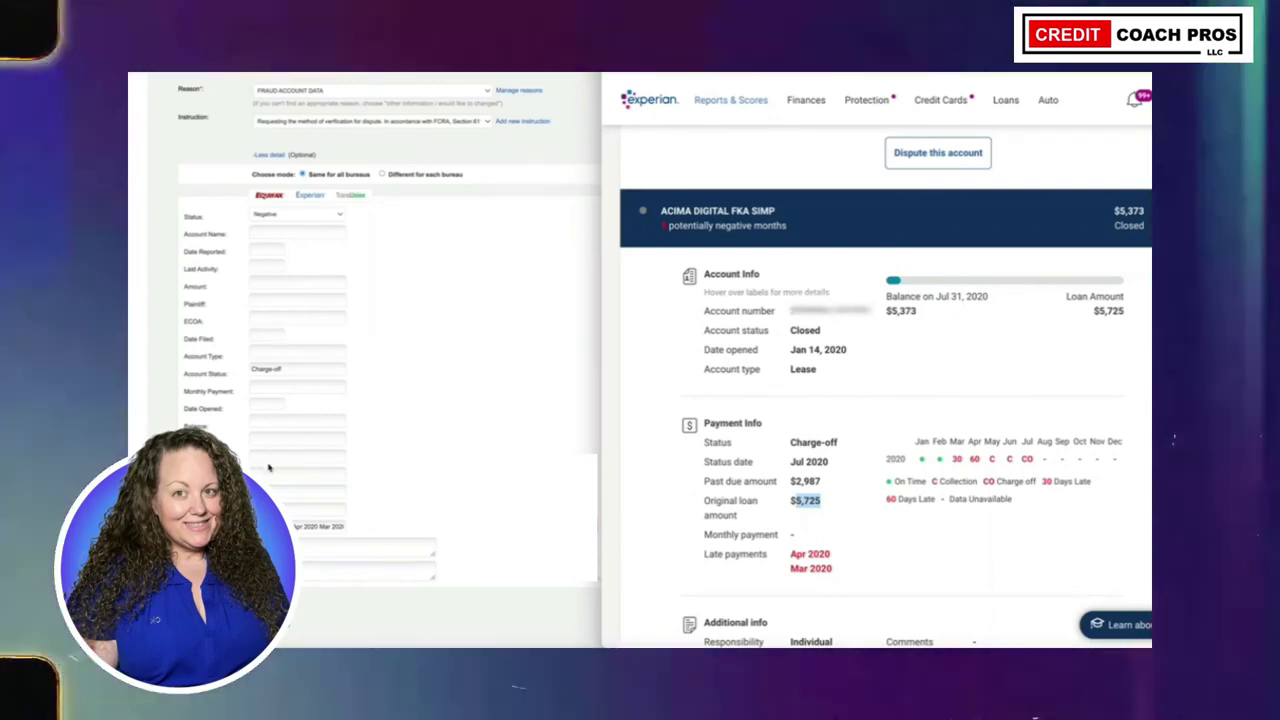
left_click(266, 470)
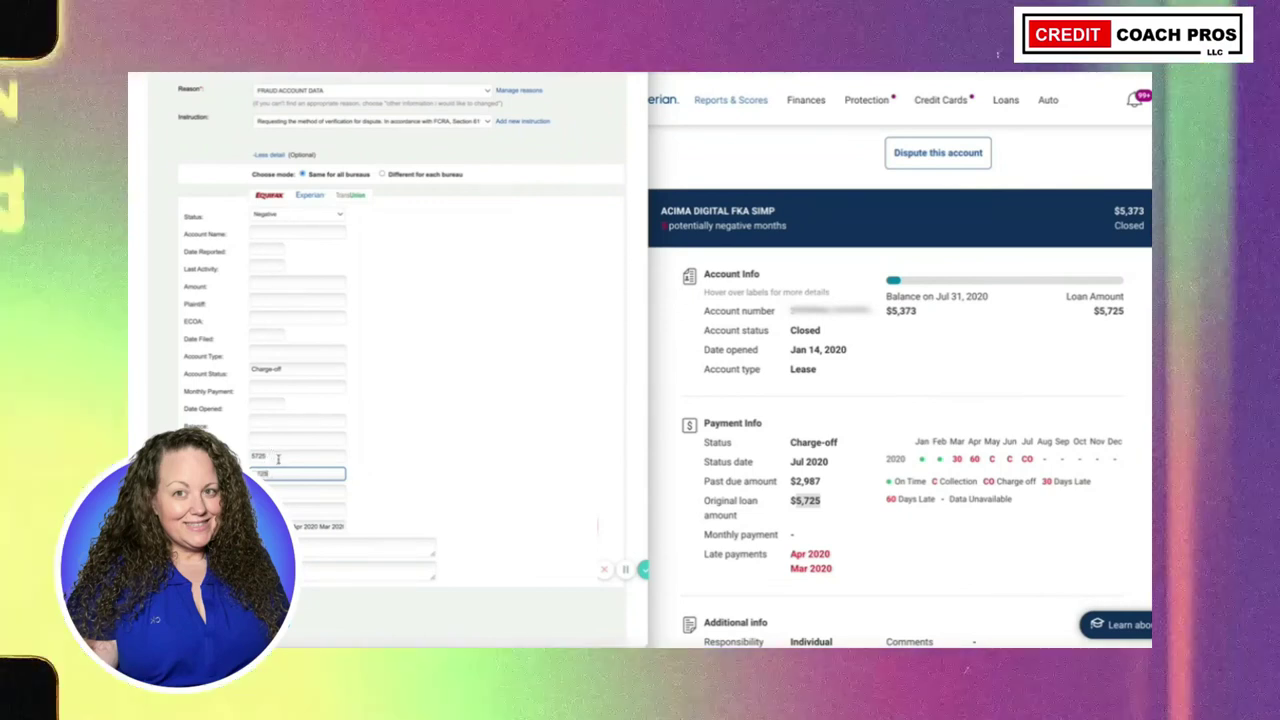
left_click_drag(268, 456, 245, 456)
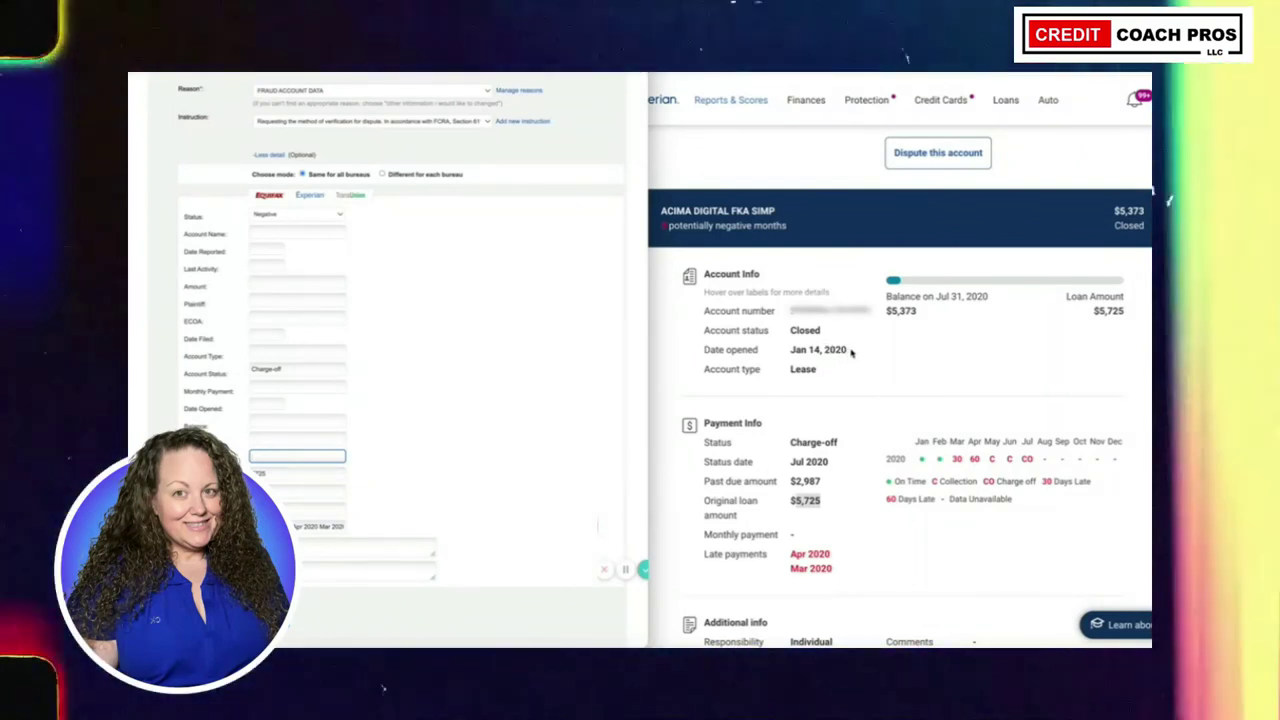
left_click(852, 352)
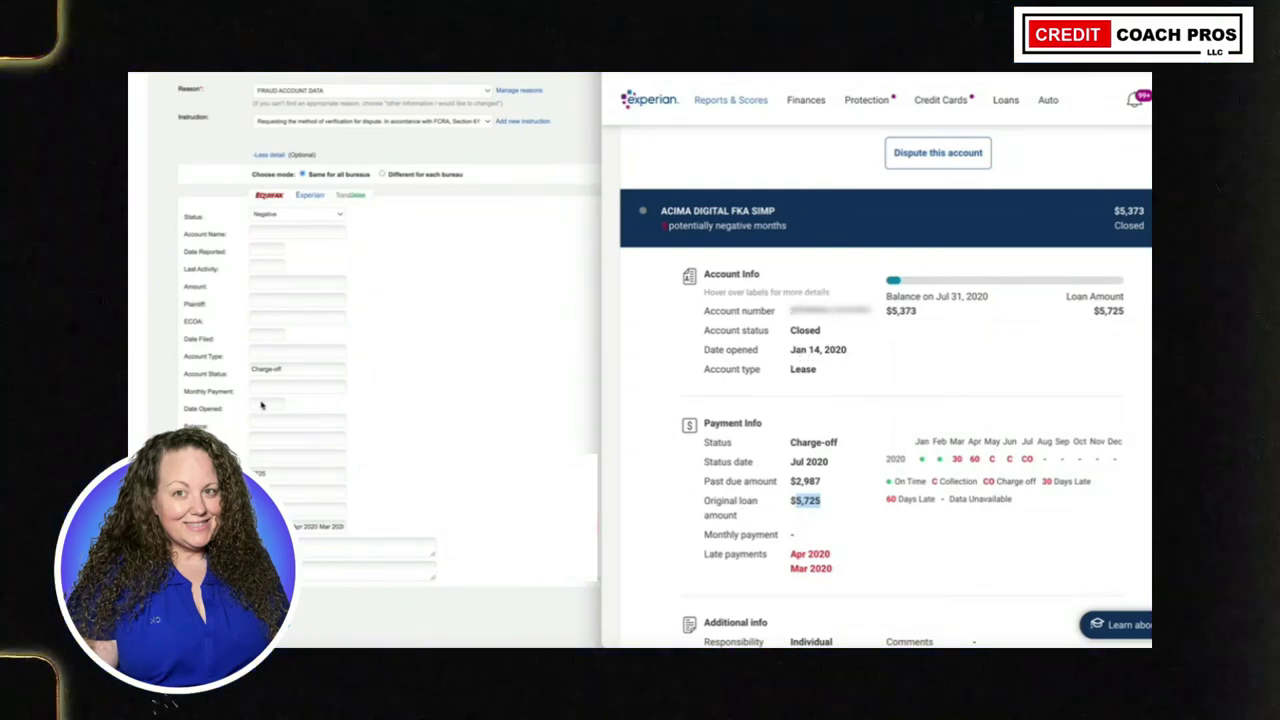
Set the date opened to 01/14/2020.
left_click(261, 405)
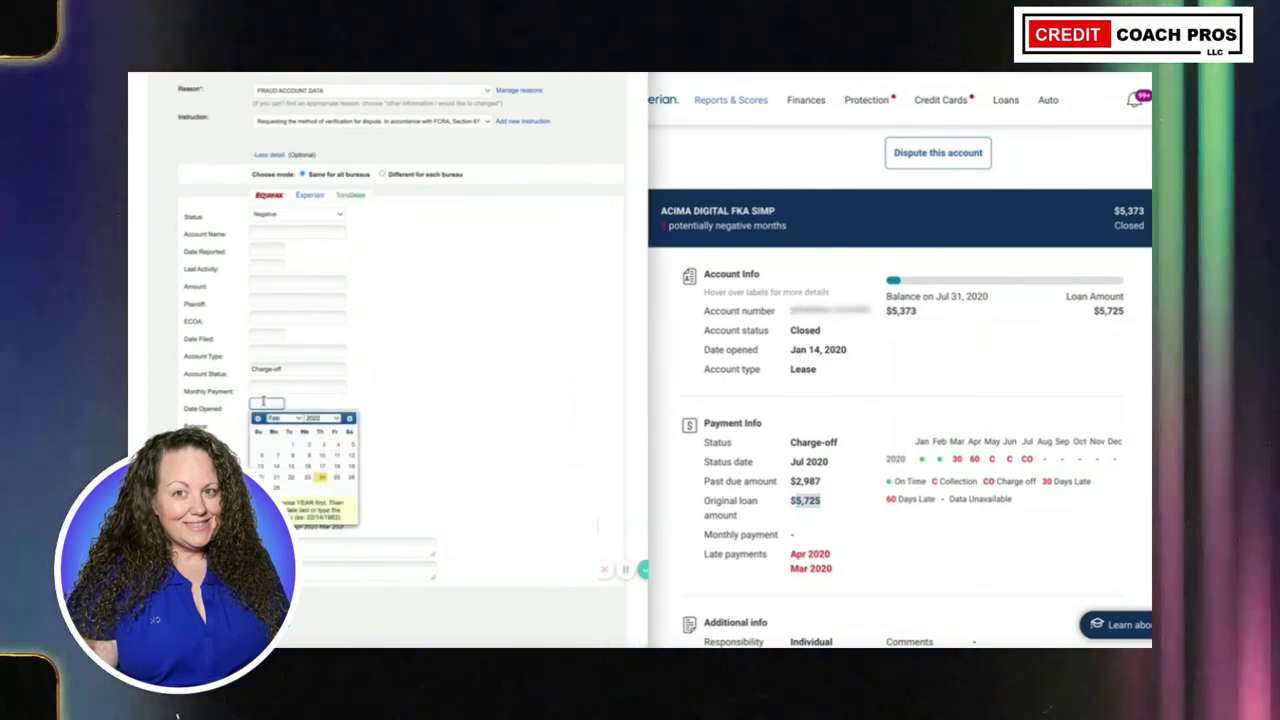
left_click(284, 418)
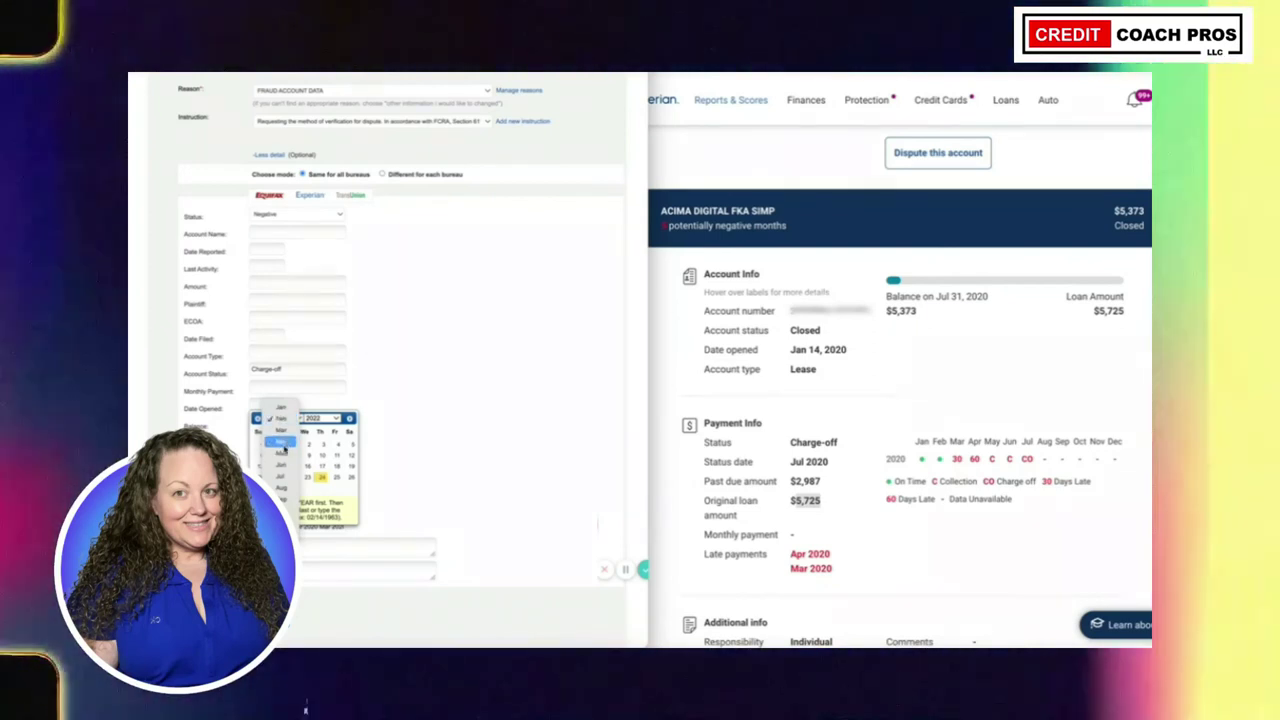
left_click(281, 410)
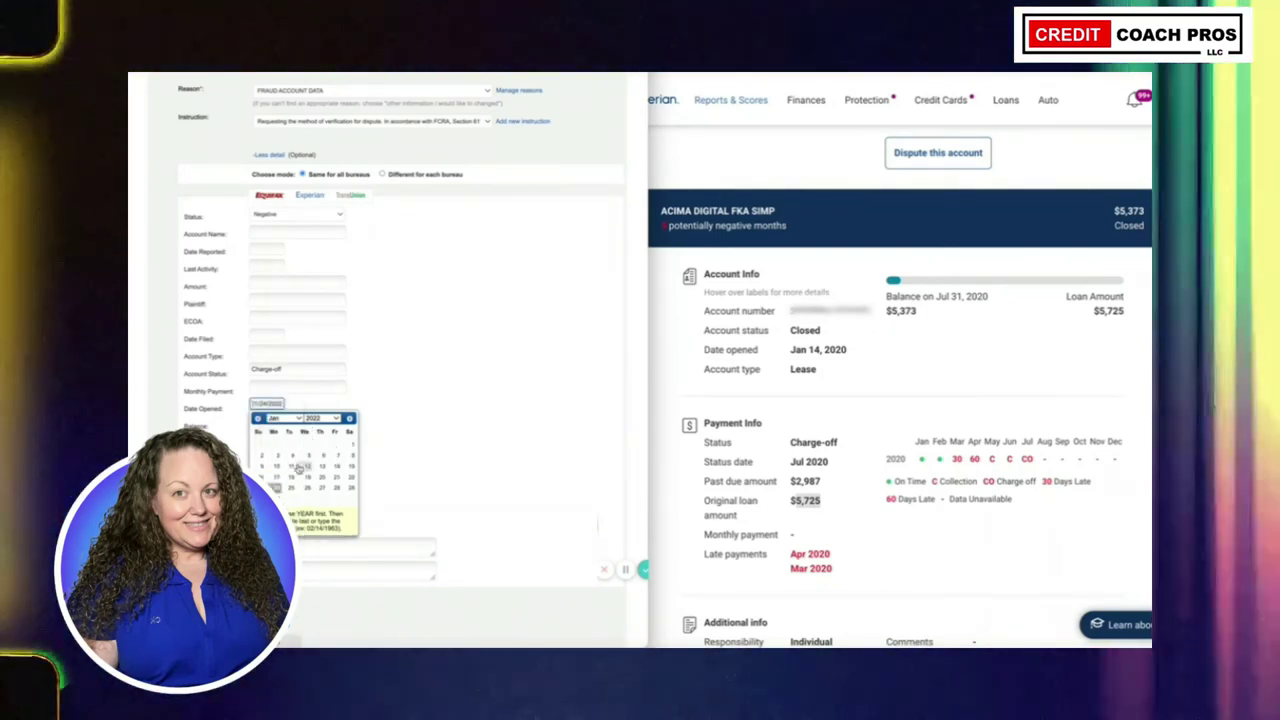
left_click(335, 466)
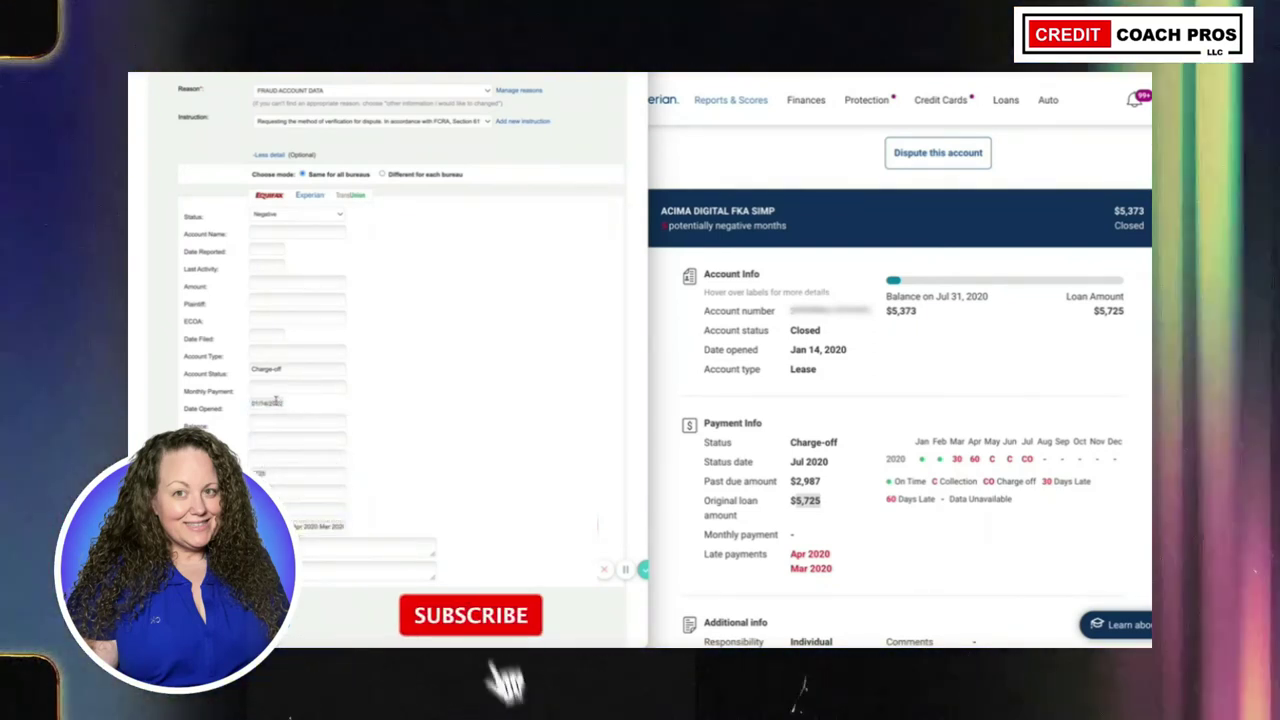
left_click(290, 413)
left_click(320, 418)
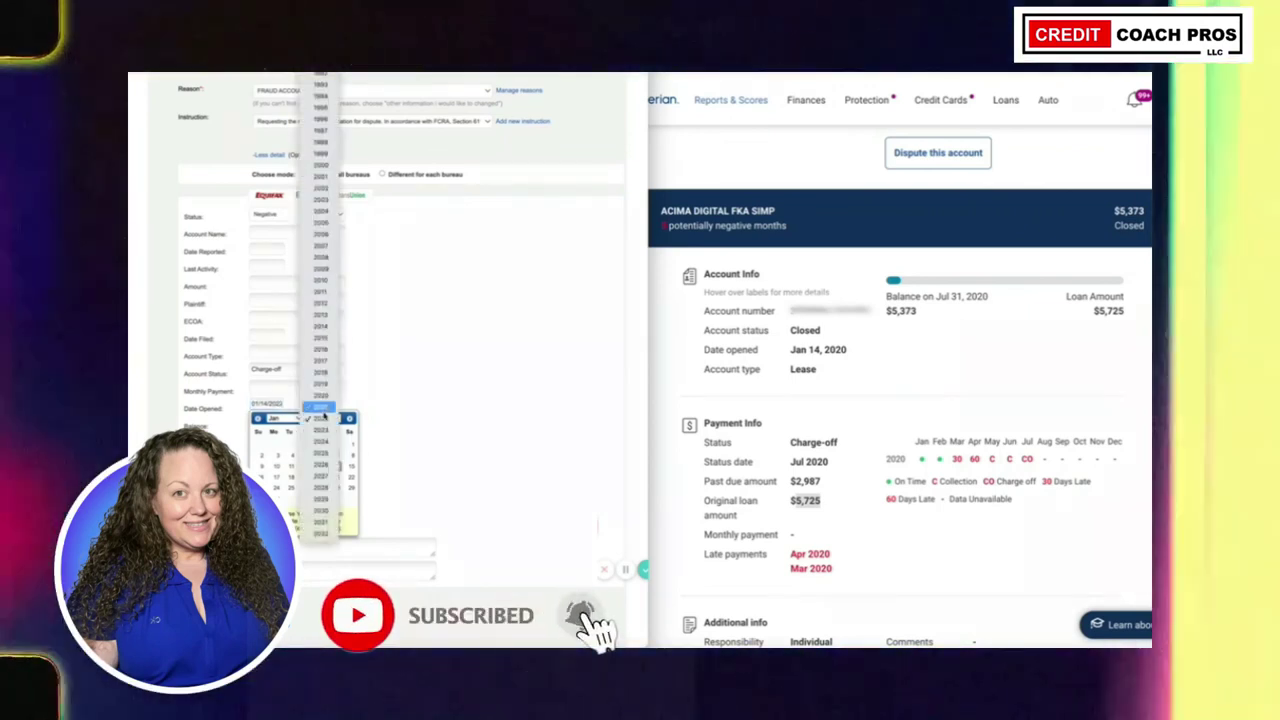
left_click(320, 396)
left_click(288, 477)
Enter Lease as the account type, checking the form against the Experian report.
double_click(806, 370)
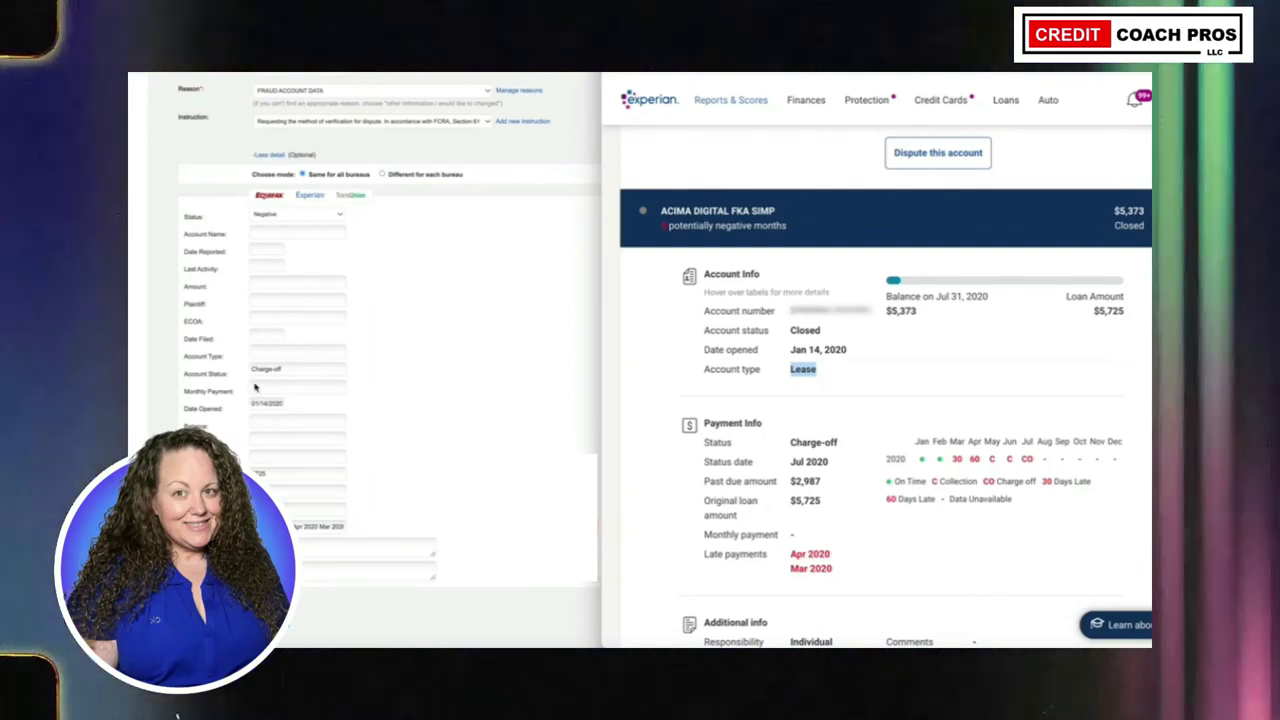
left_click(262, 354)
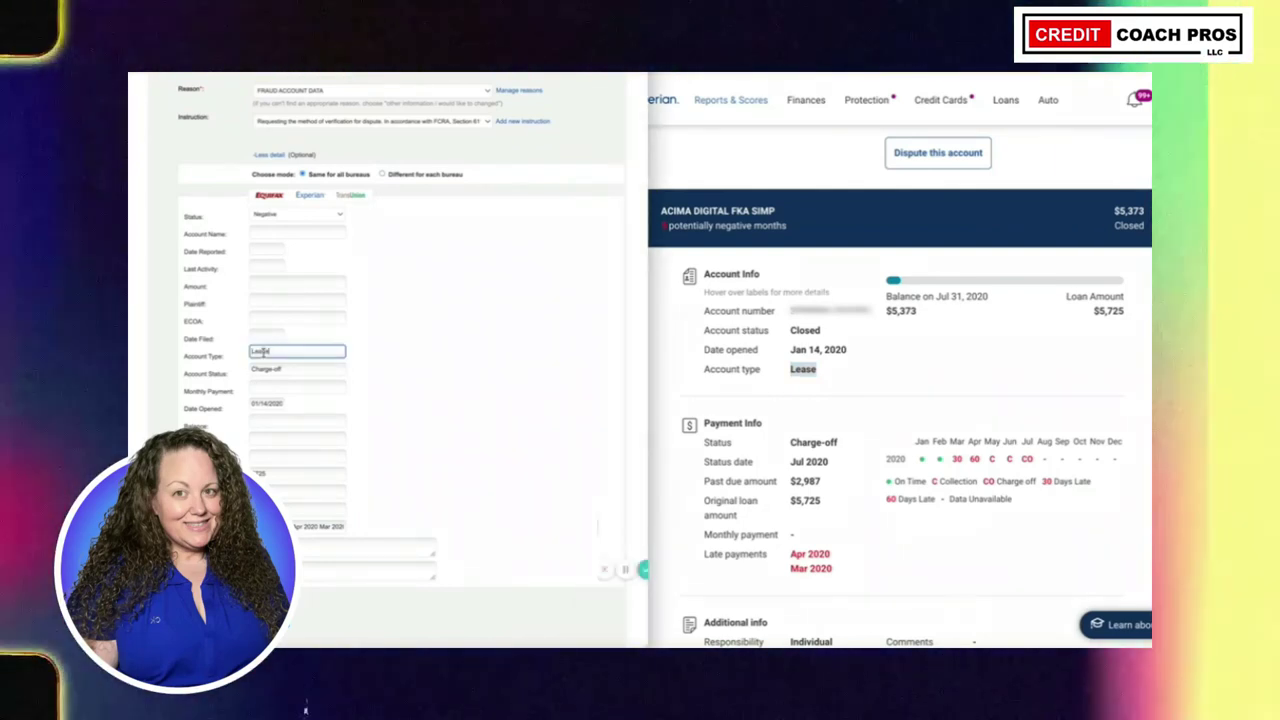
scroll(827, 433, "down", 2)
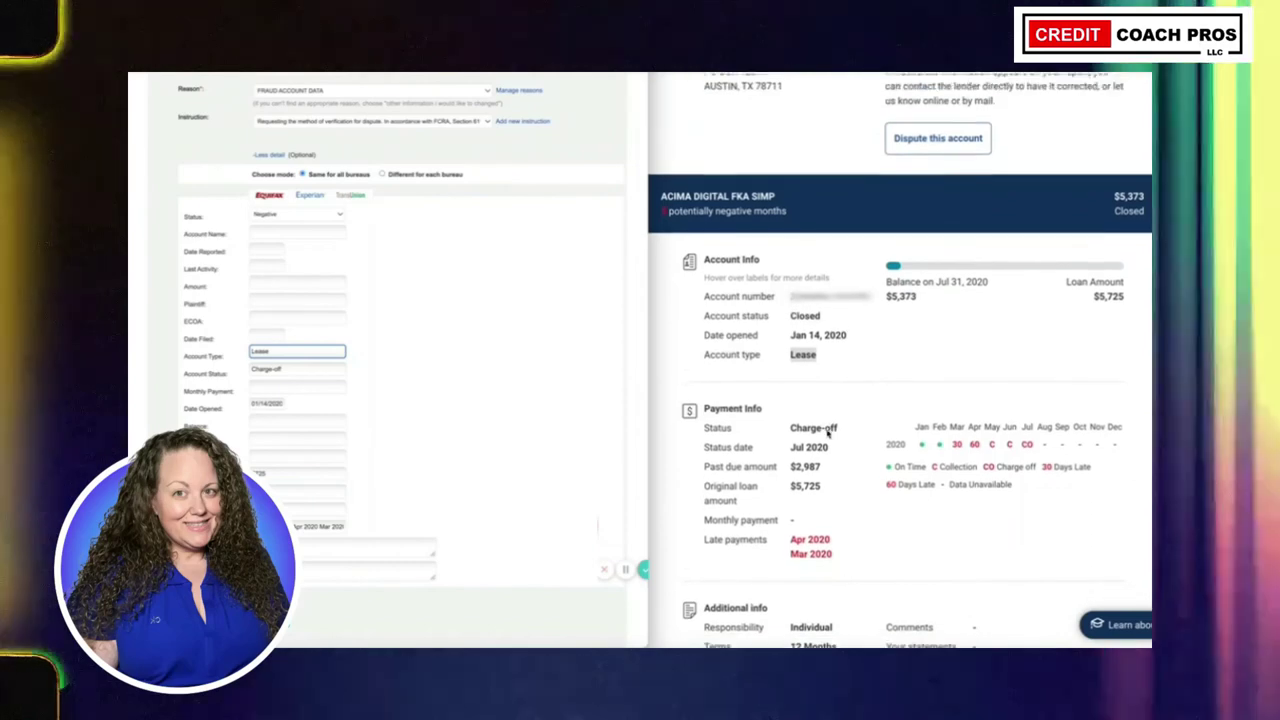
scroll(827, 433, "down", 1)
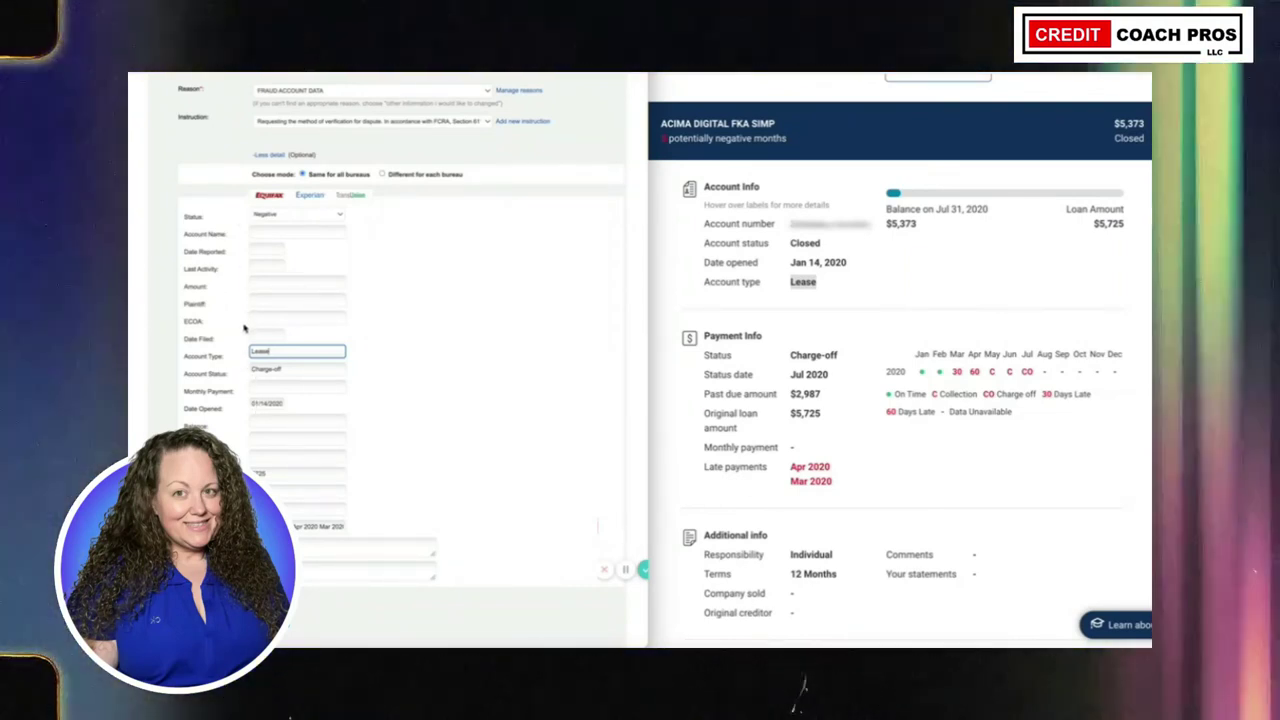
scroll(244, 328, "down", 1)
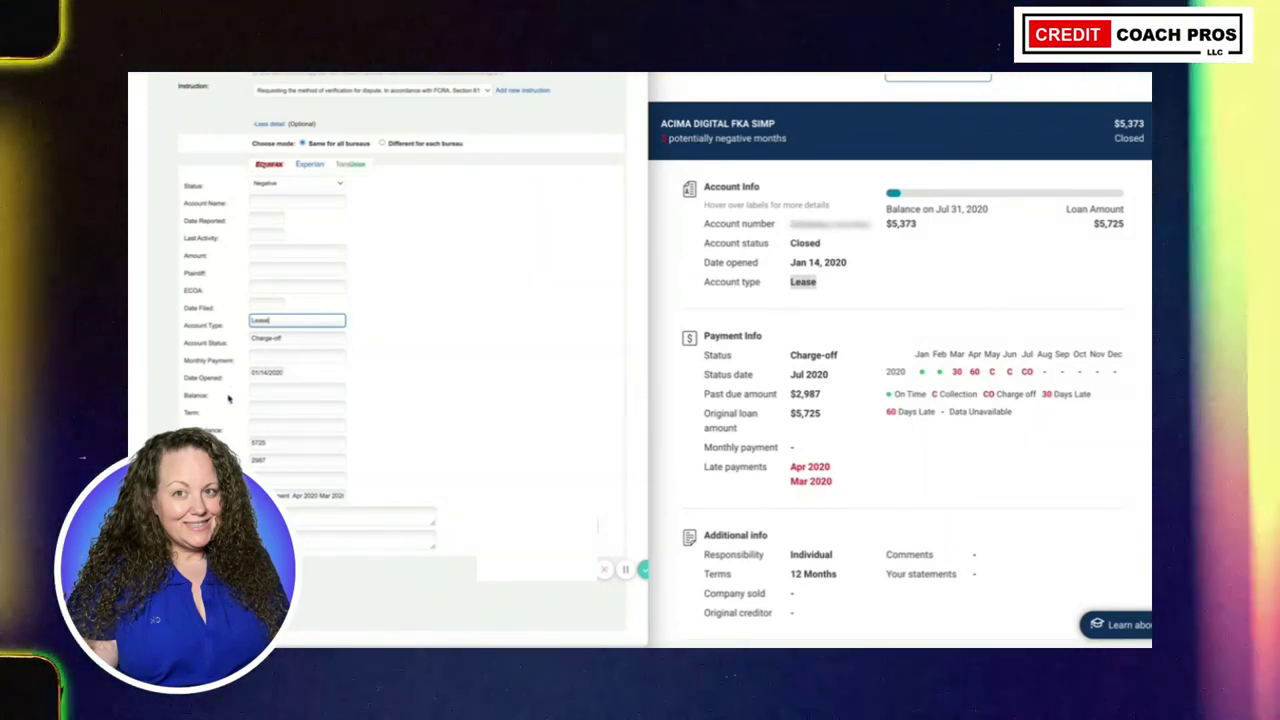
scroll(228, 399, "down", 1)
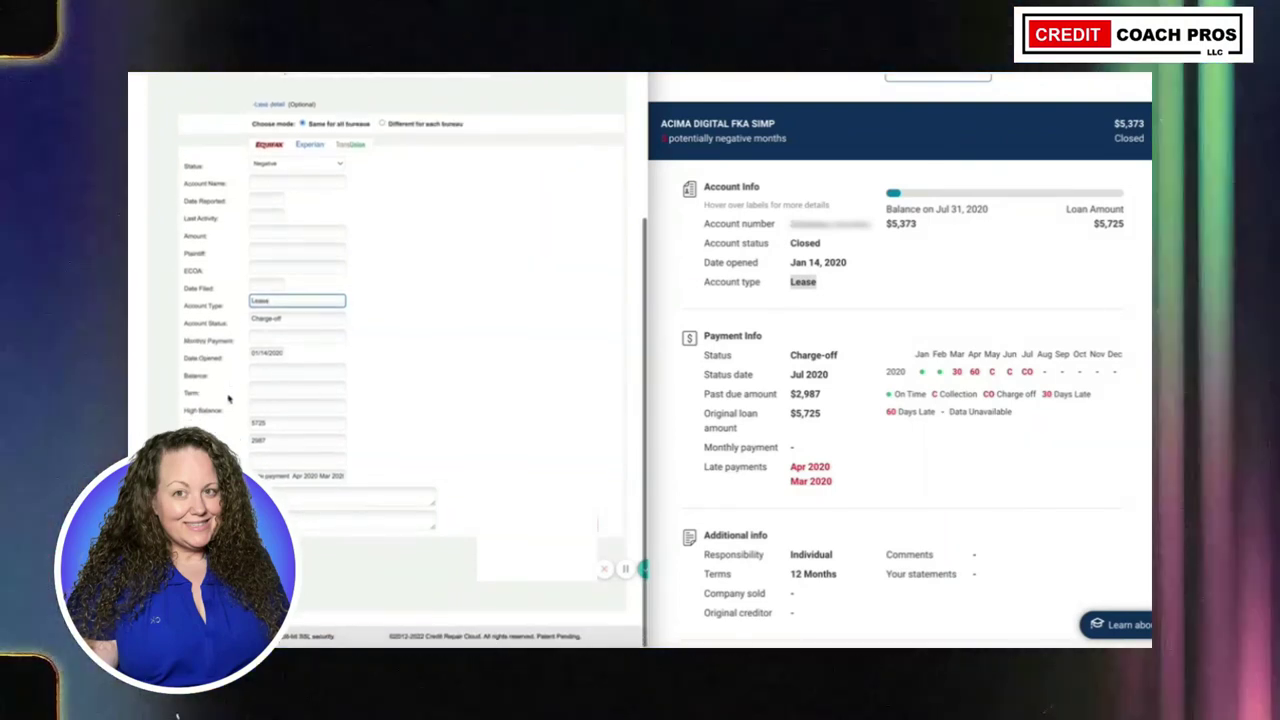
scroll(228, 399, "up", 1)
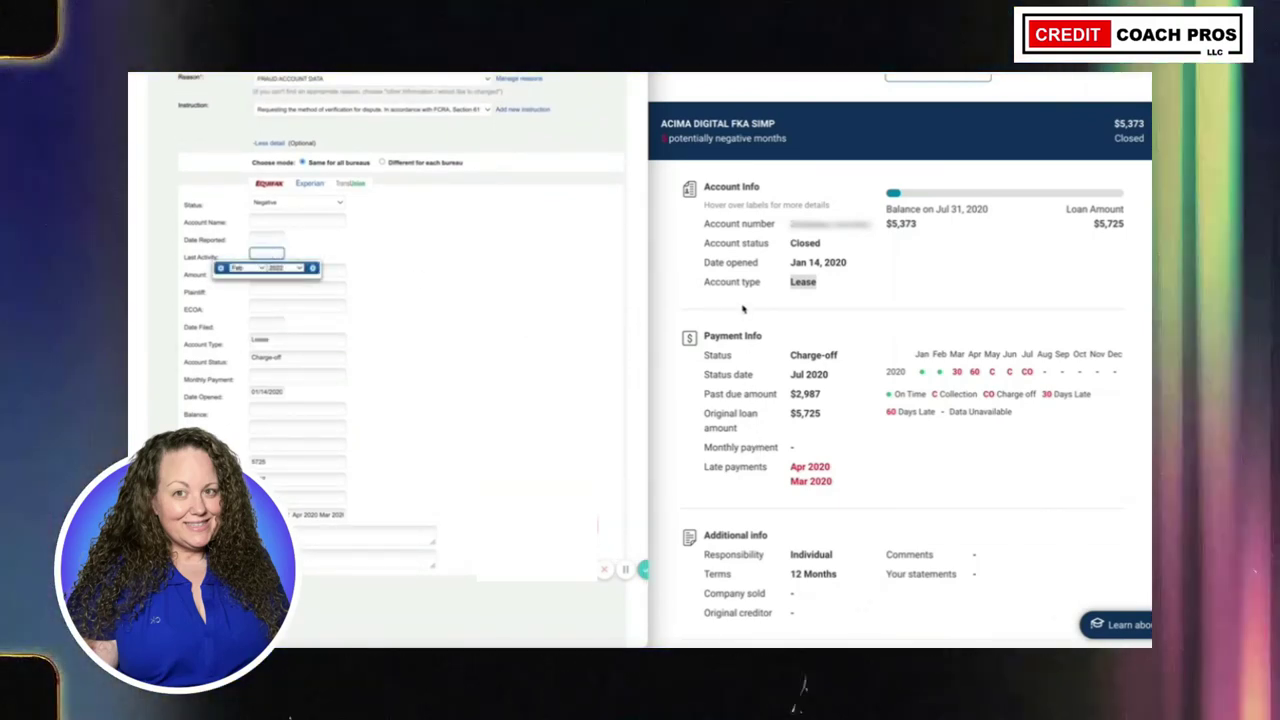
scroll(745, 308, "down", 1)
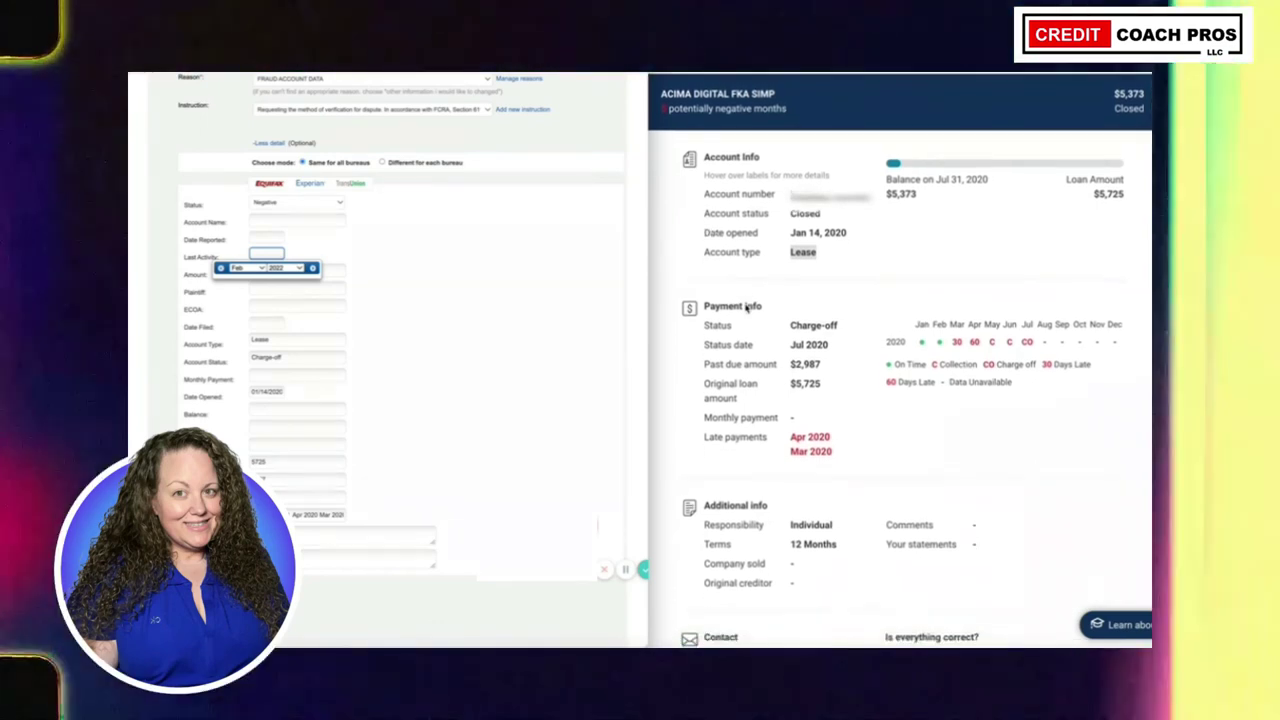
scroll(745, 308, "down", 3)
scroll(745, 308, "down", 4)
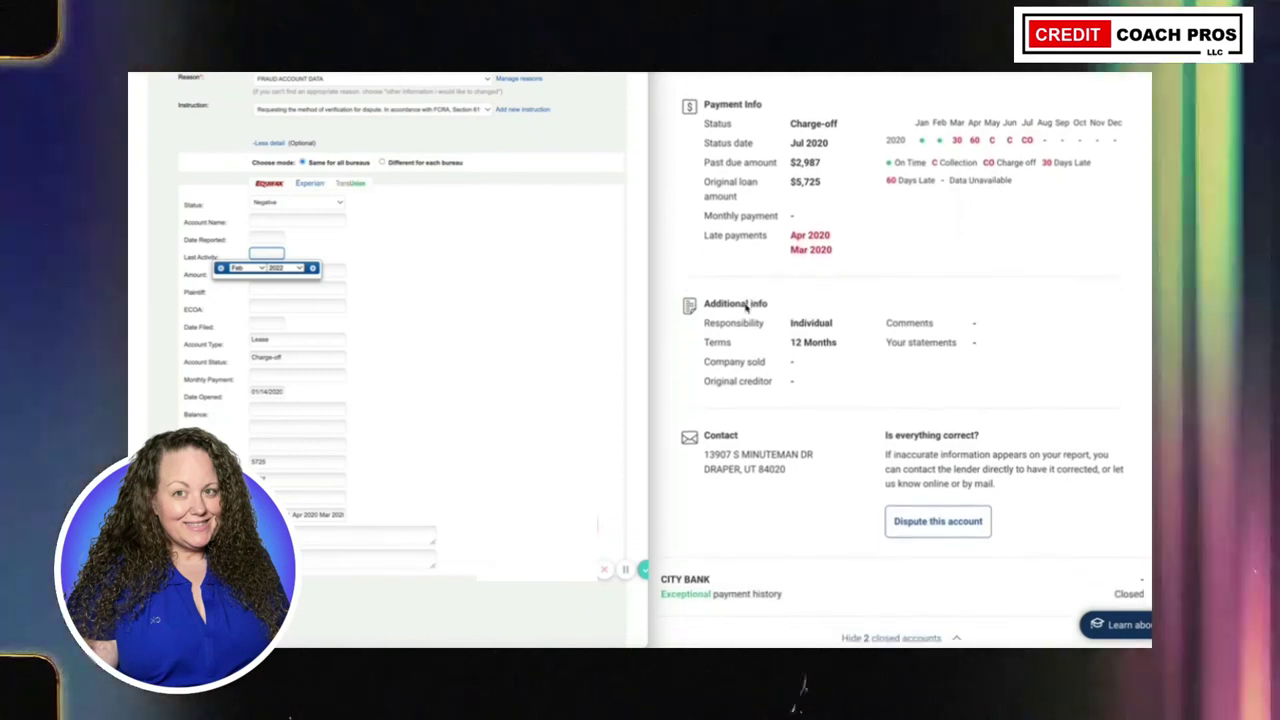
scroll(745, 308, "up", 1)
scroll(745, 308, "up", 3)
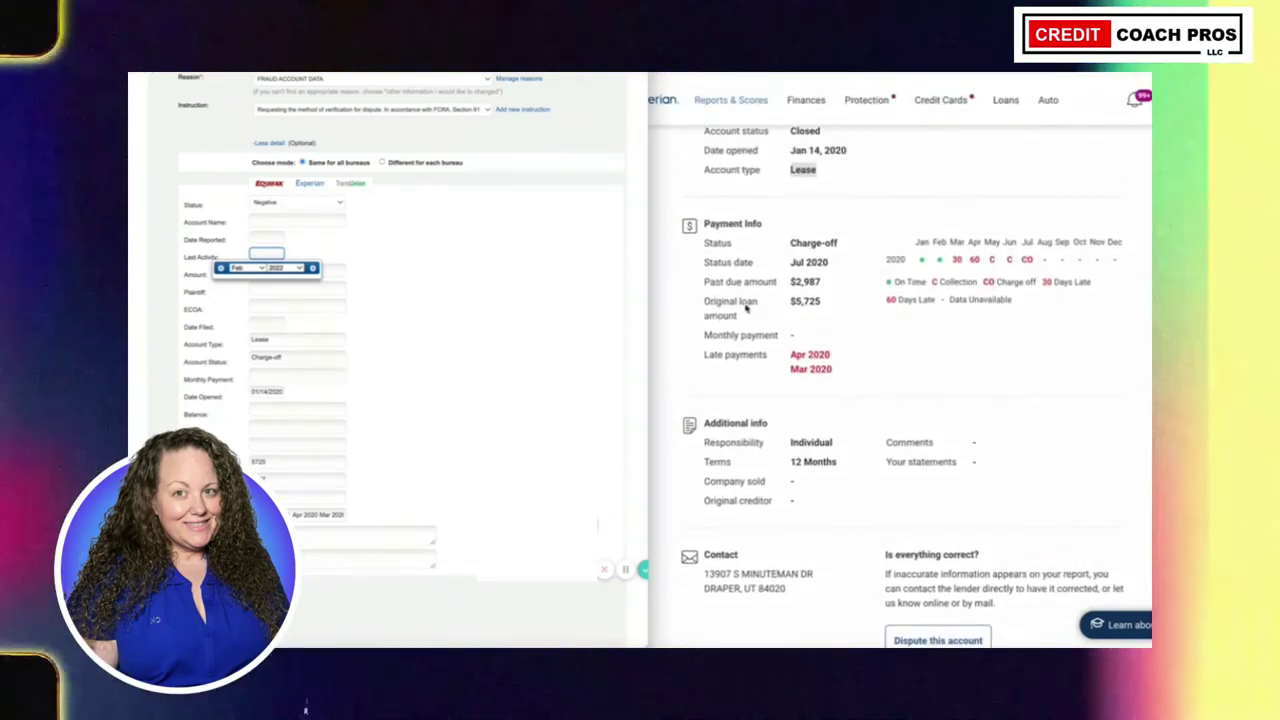
scroll(745, 308, "up", 1)
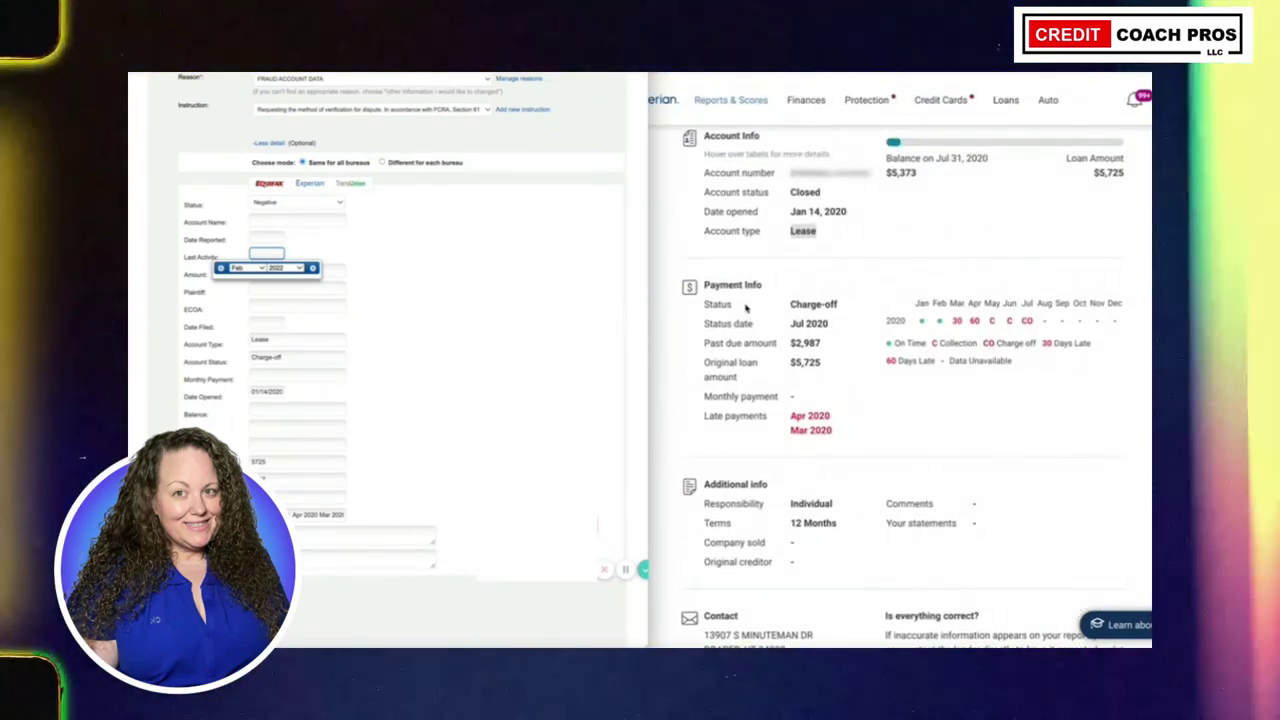
scroll(745, 308, "up", 2)
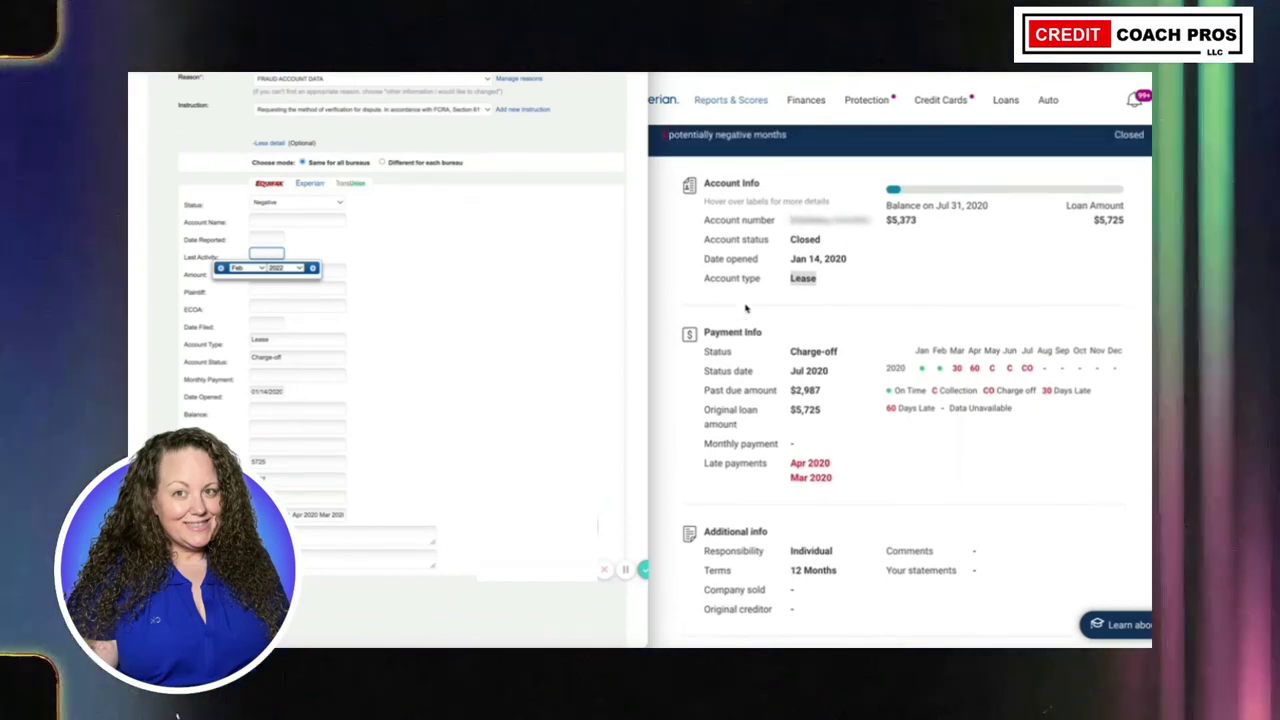
scroll(745, 308, "down", 1)
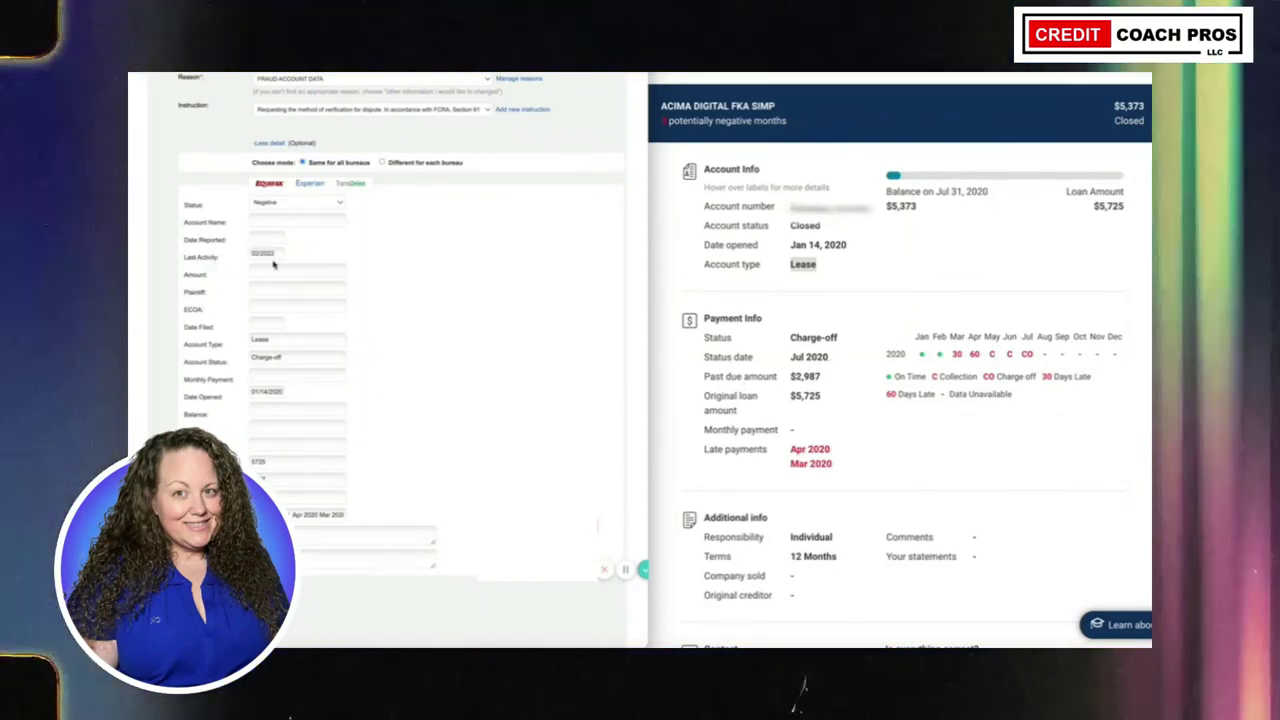
Set Last Activity to July 2020 and change the account status to Closed Charge-off.
left_click(268, 252)
left_click(245, 268)
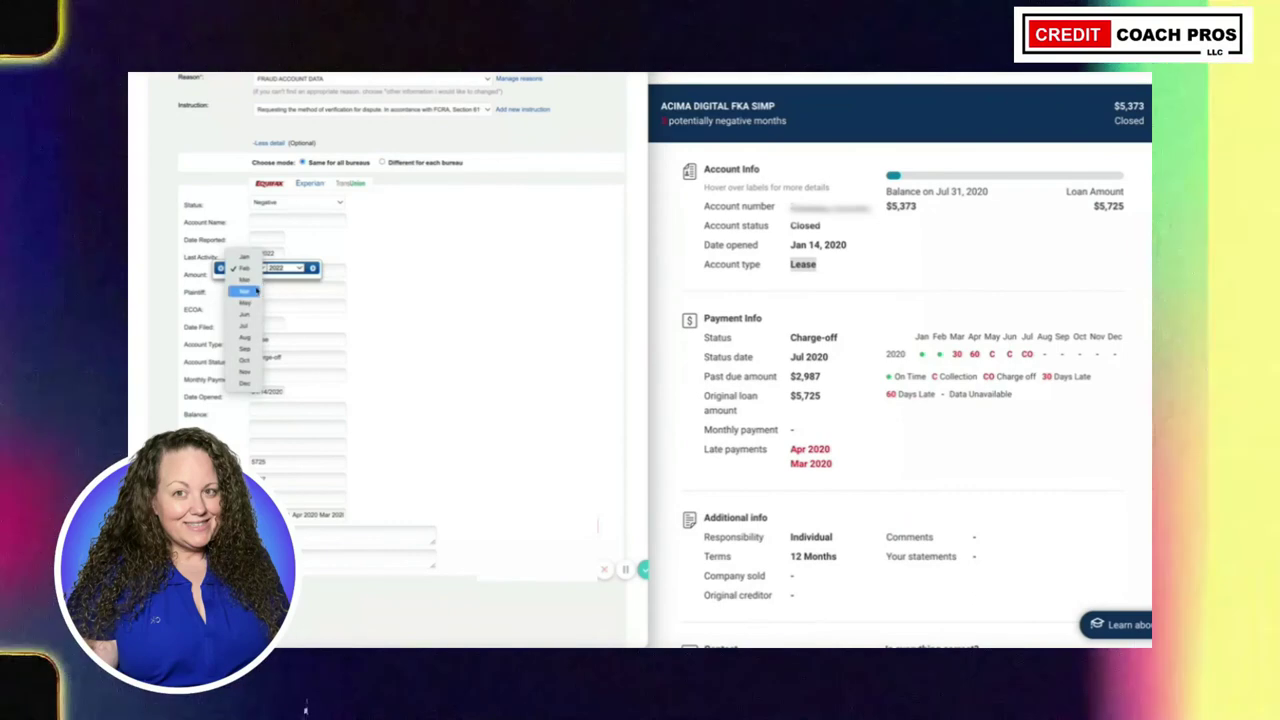
left_click(250, 327)
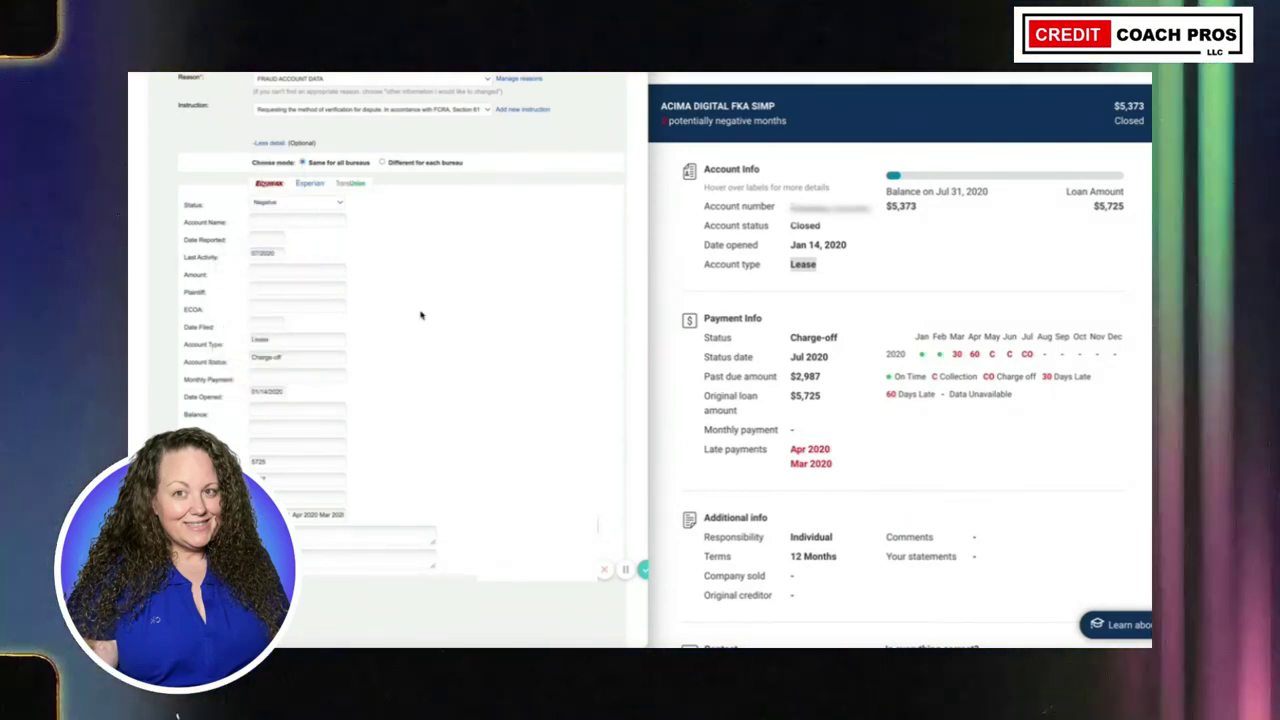
scroll(420, 339, "down", 1)
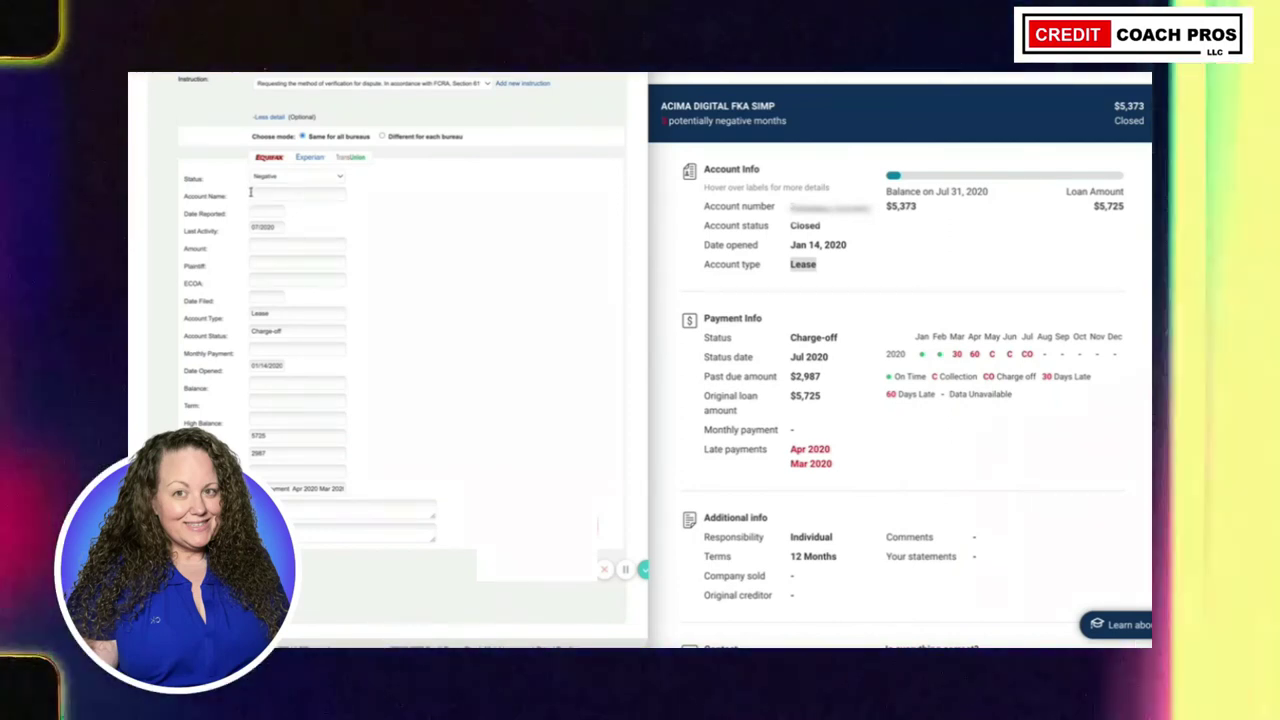
scroll(353, 328, "up", 1)
scroll(355, 330, "down", 1)
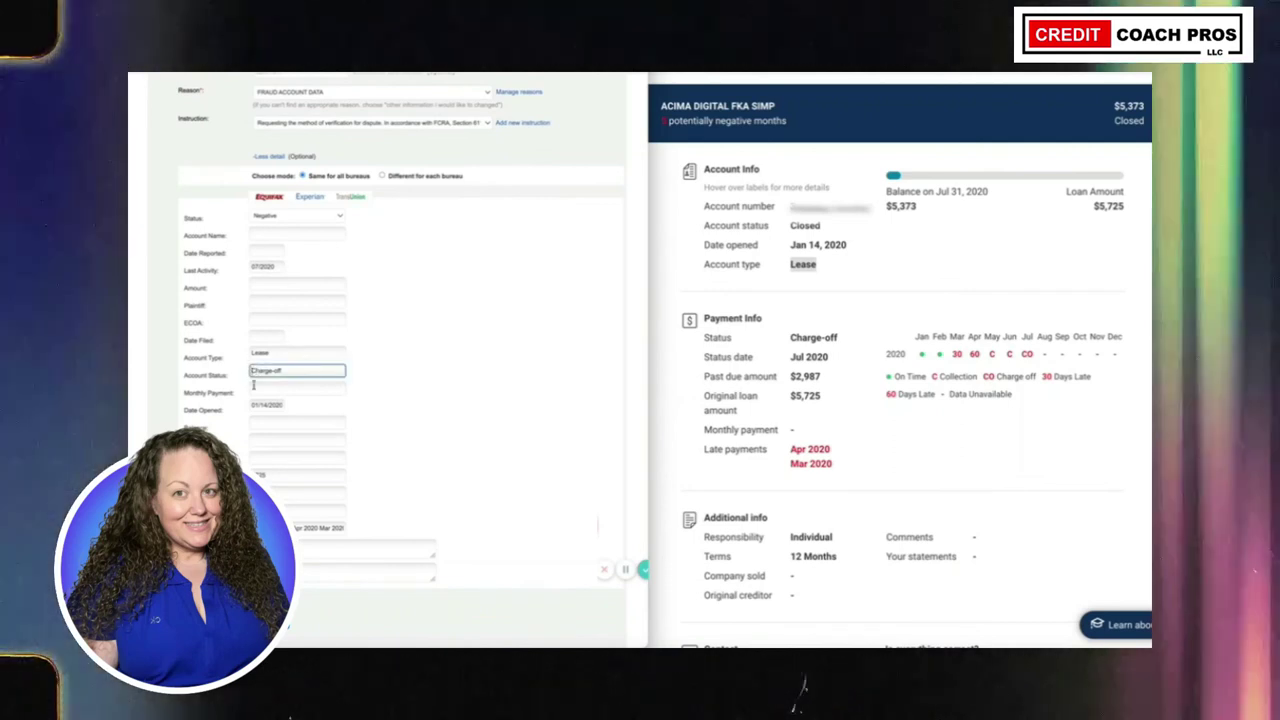
type("Closed /")
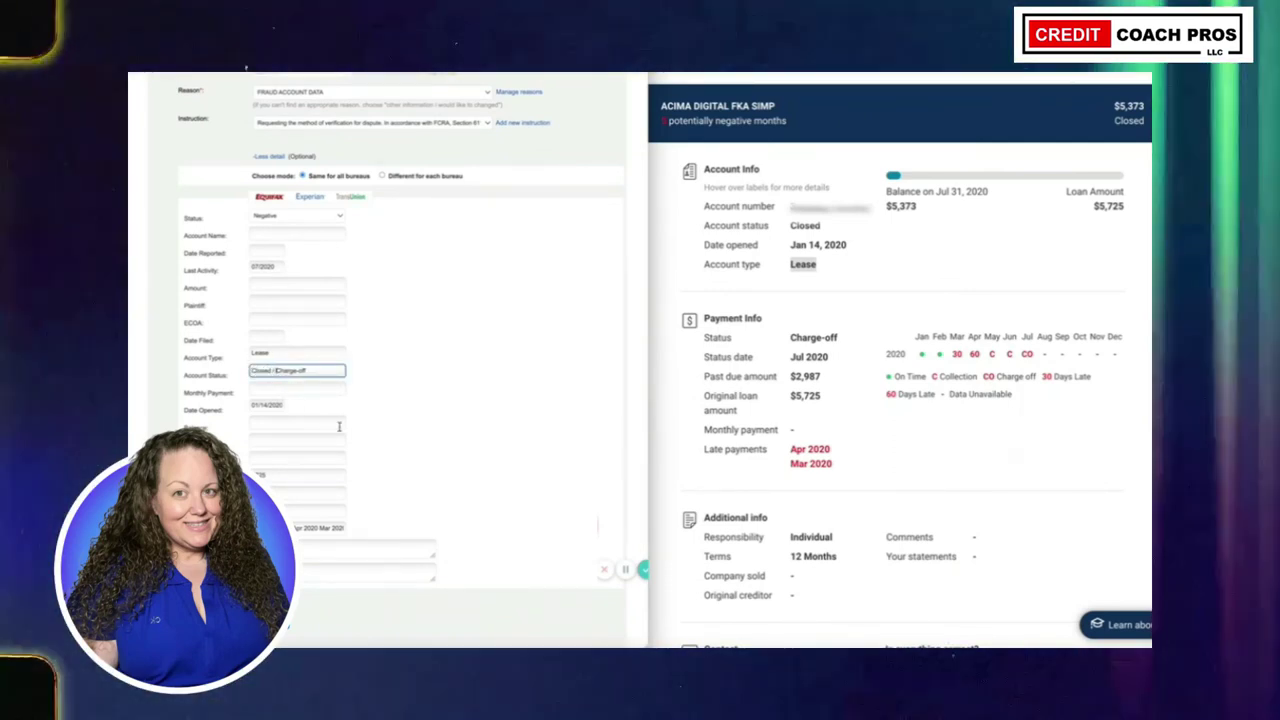
scroll(390, 350, "down", 1)
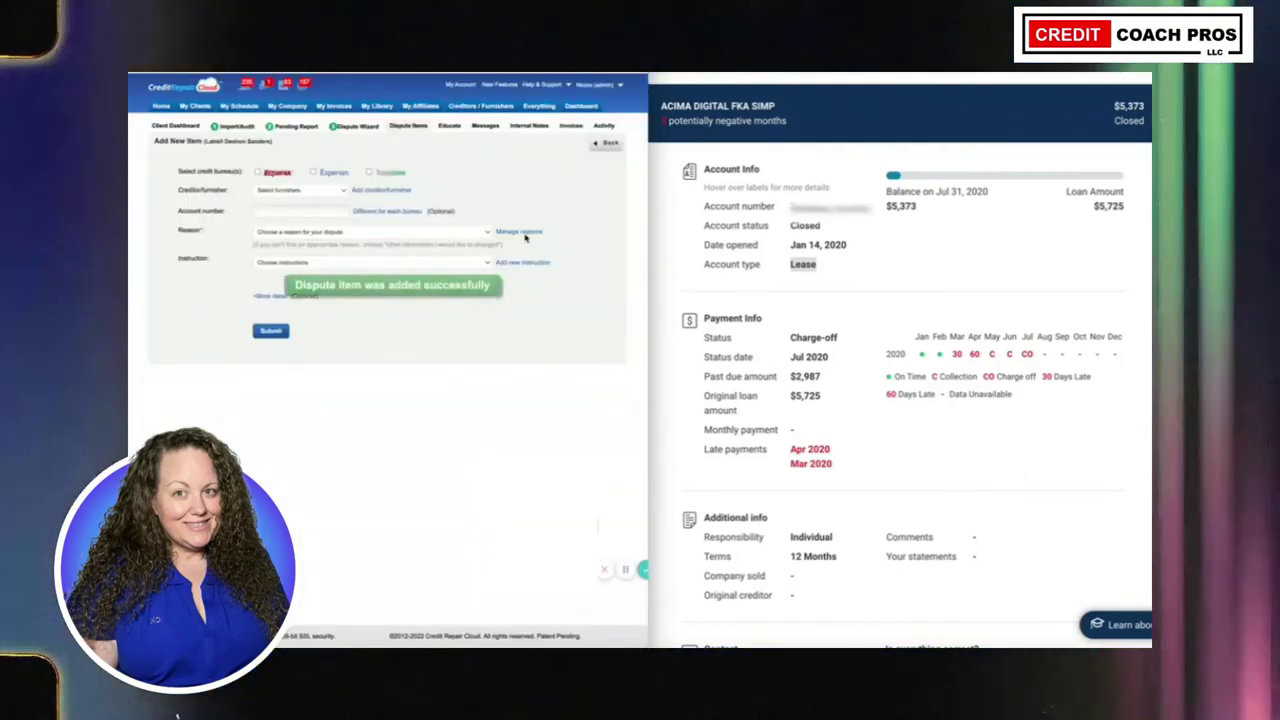
scroll(910, 458, "down", 5)
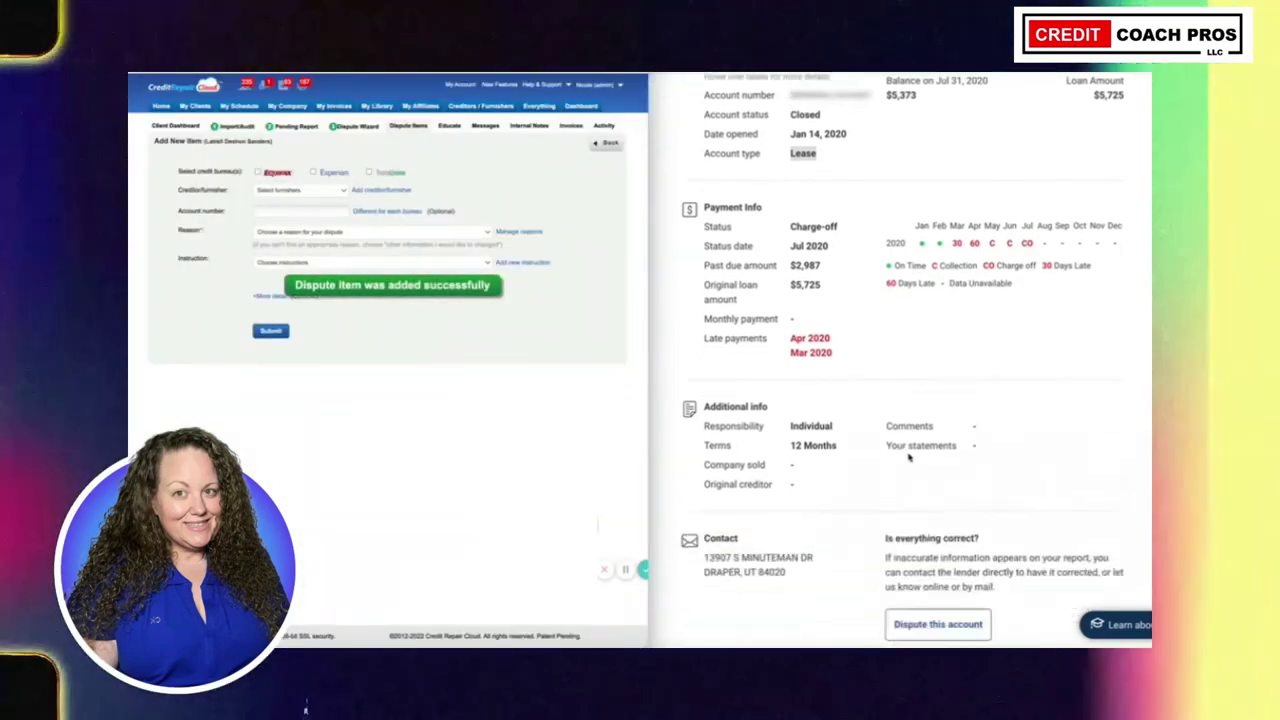
left_click(871, 342)
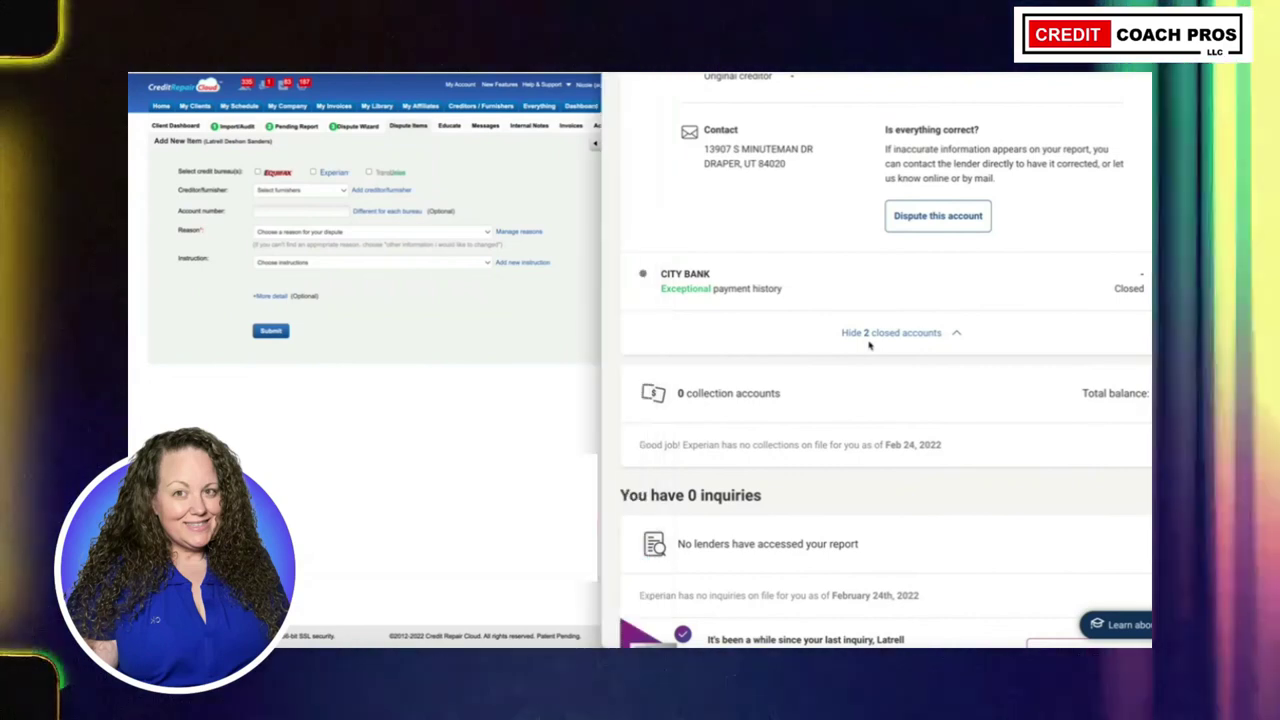
left_click(868, 340)
scroll(841, 302, "up", 6)
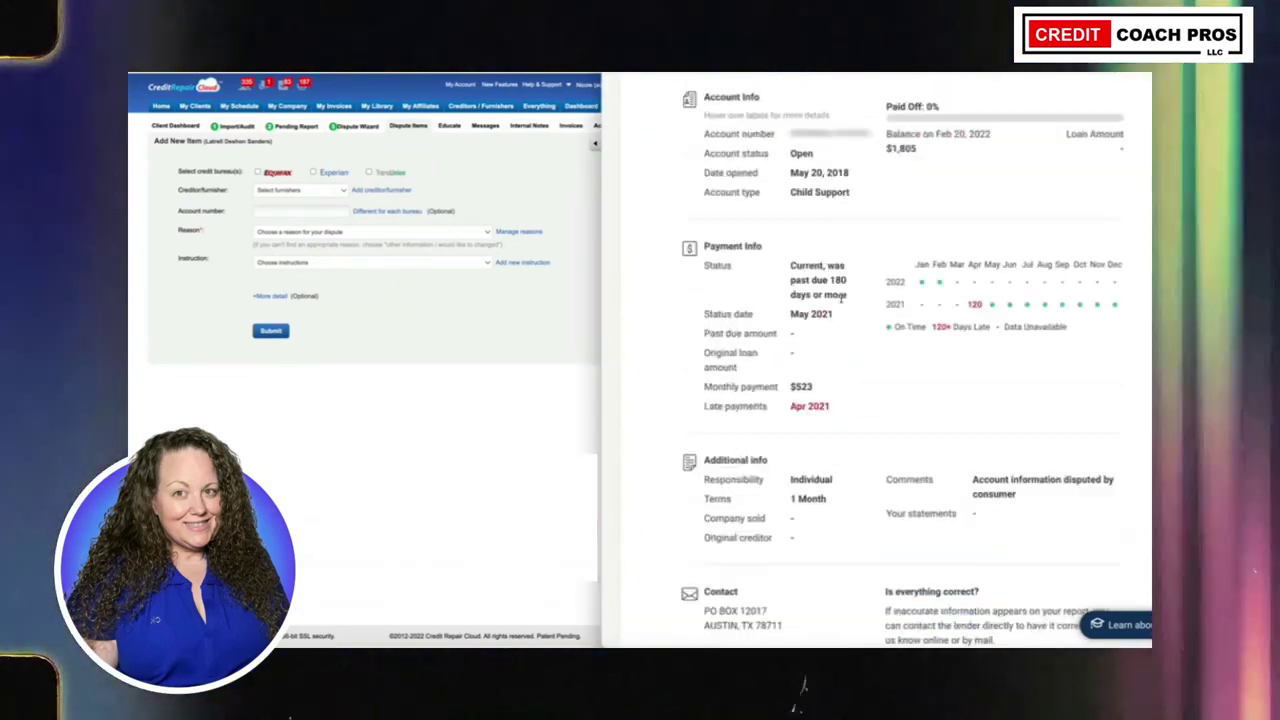
scroll(841, 302, "up", 1)
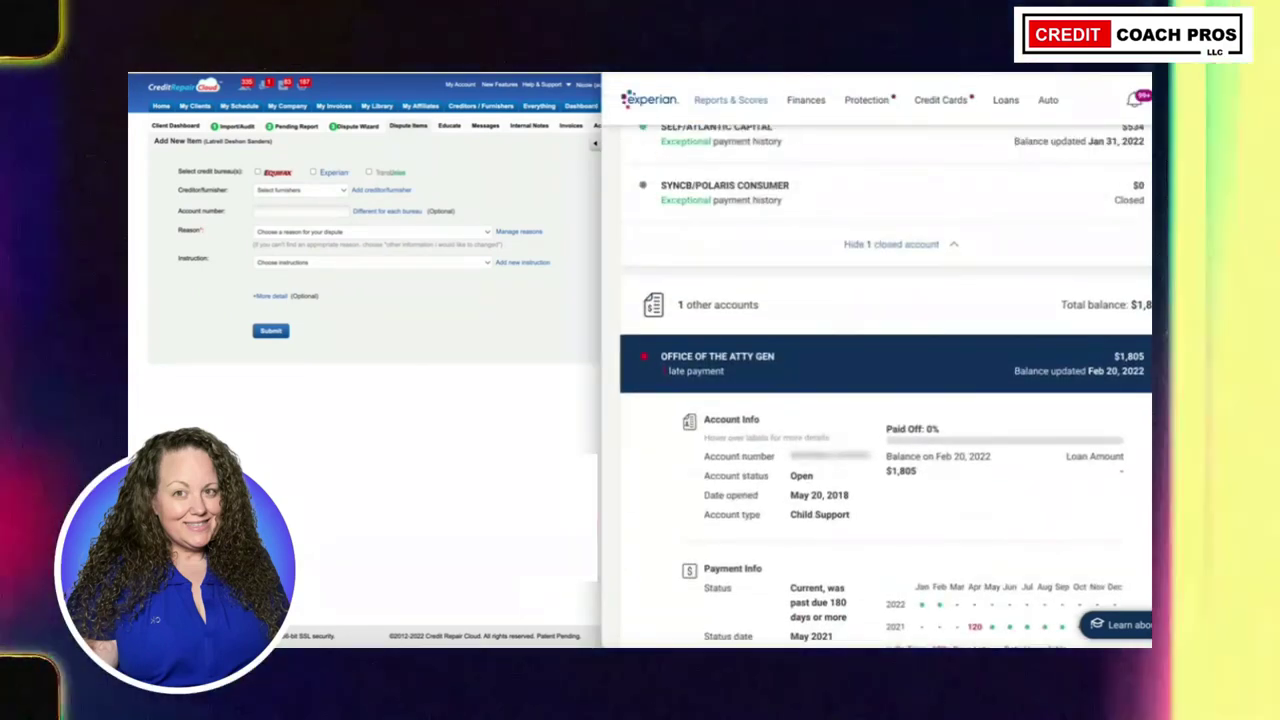
left_click(717, 362)
scroll(870, 380, "up", 2)
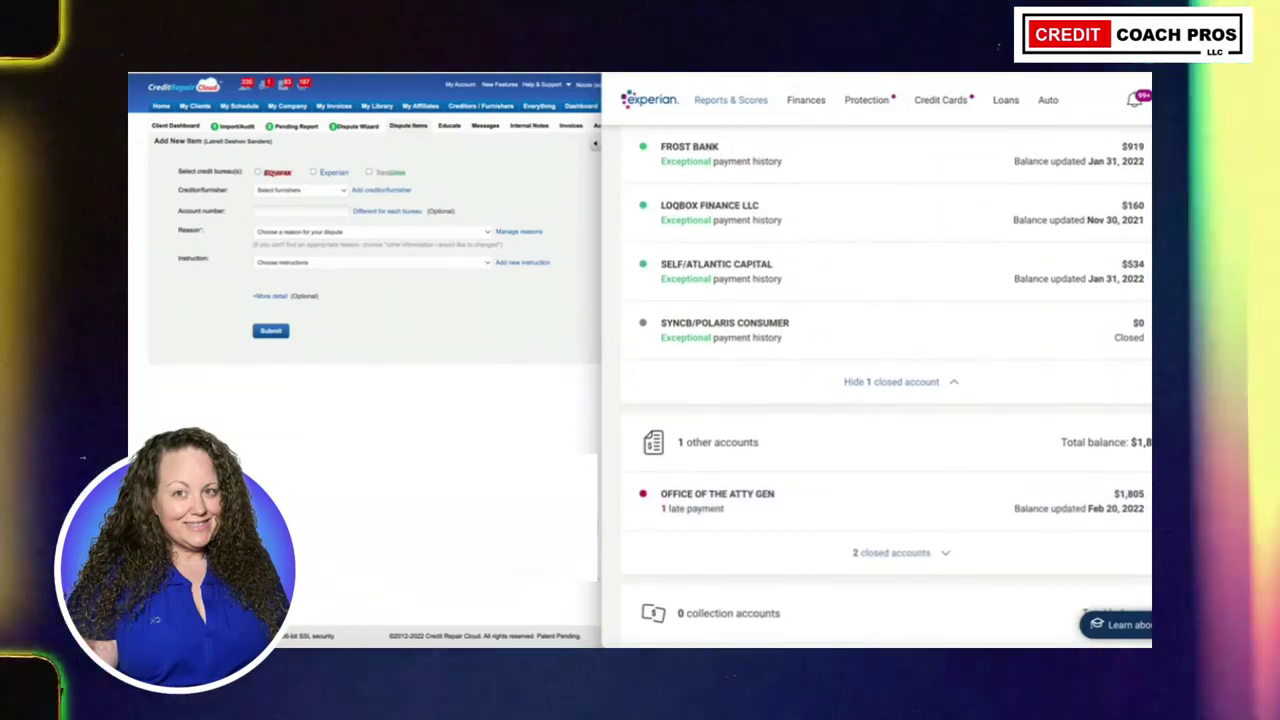
scroll(885, 380, "down", 2)
left_click(880, 396)
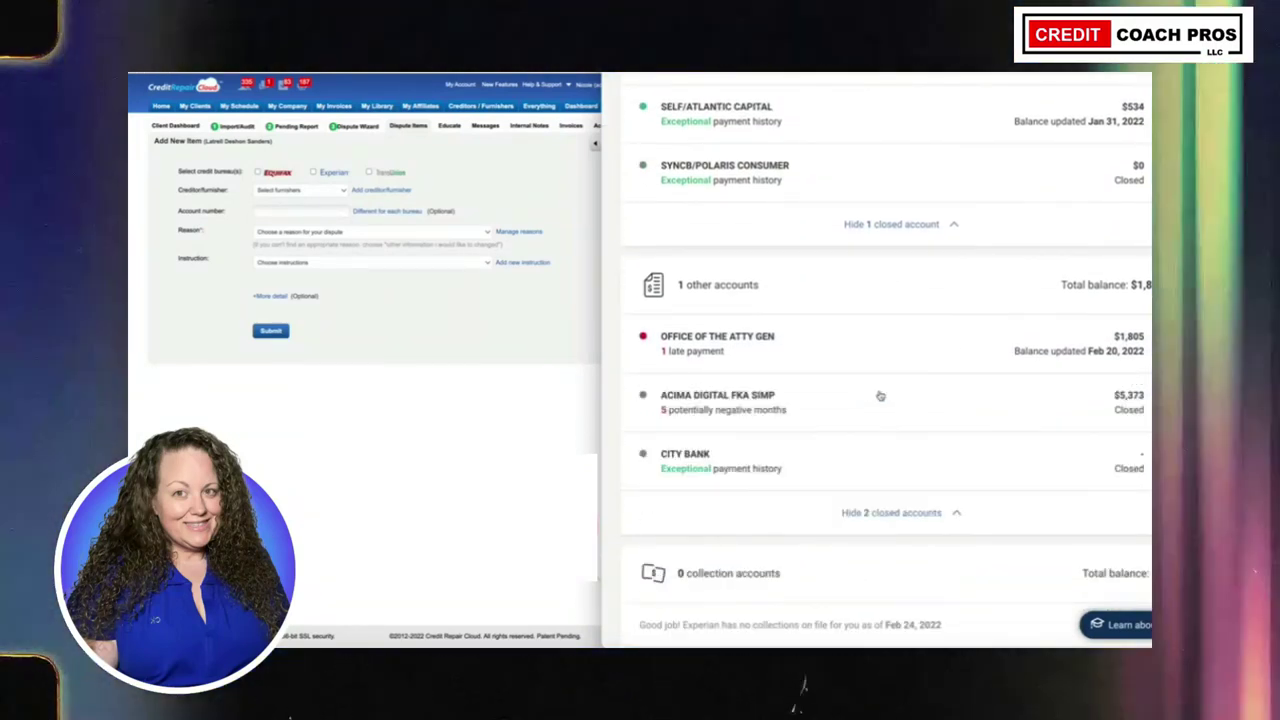
scroll(868, 400, "down", 4)
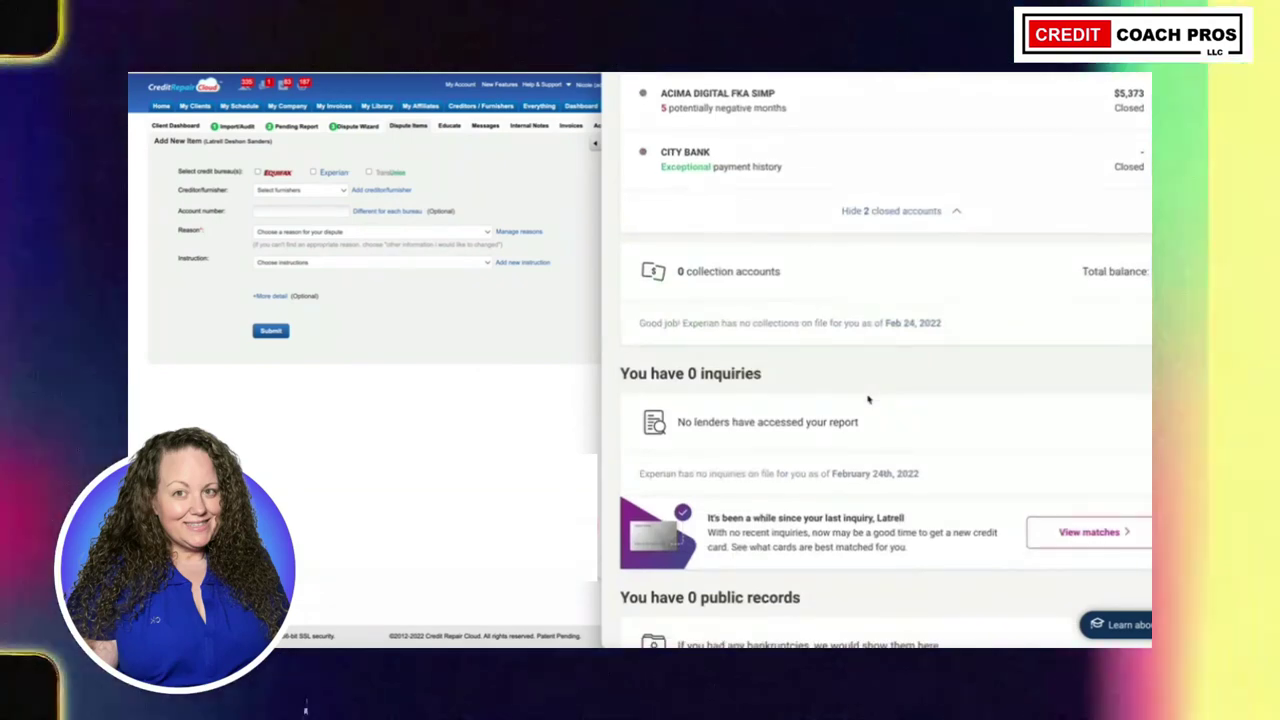
scroll(868, 399, "up", 3)
scroll(866, 400, "up", 2)
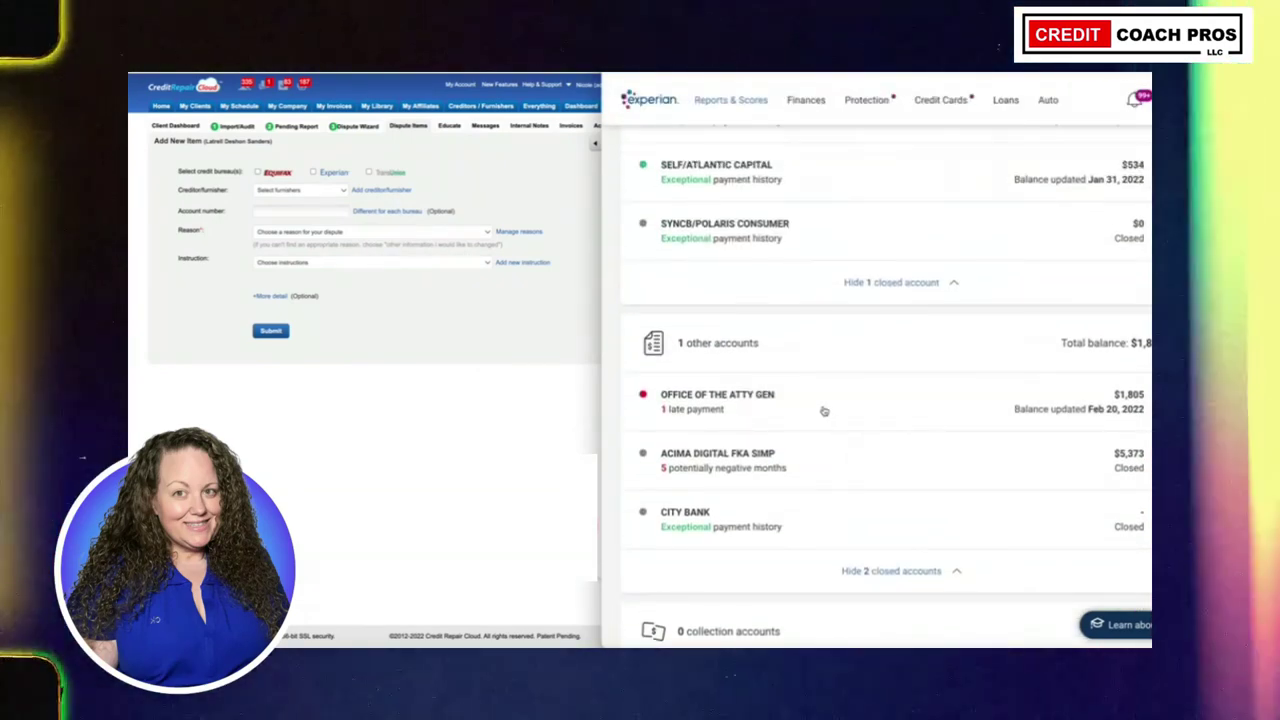
scroll(824, 410, "up", 10)
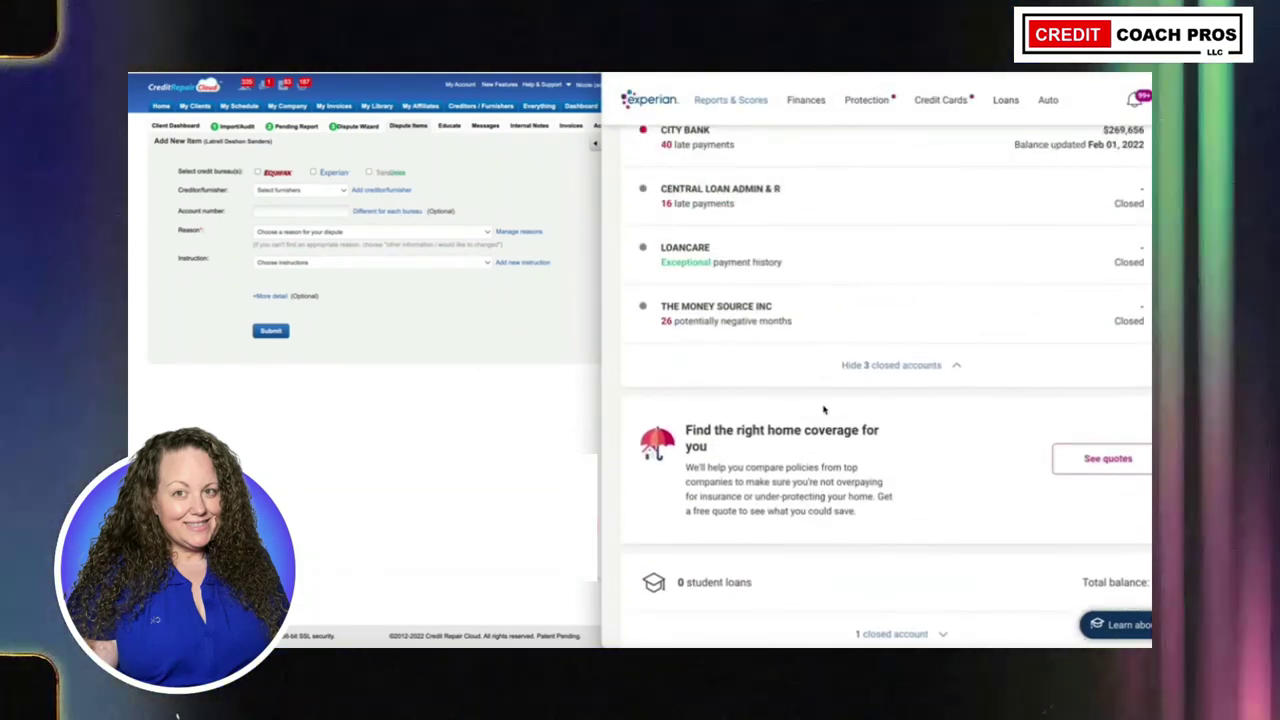
scroll(824, 410, "up", 2)
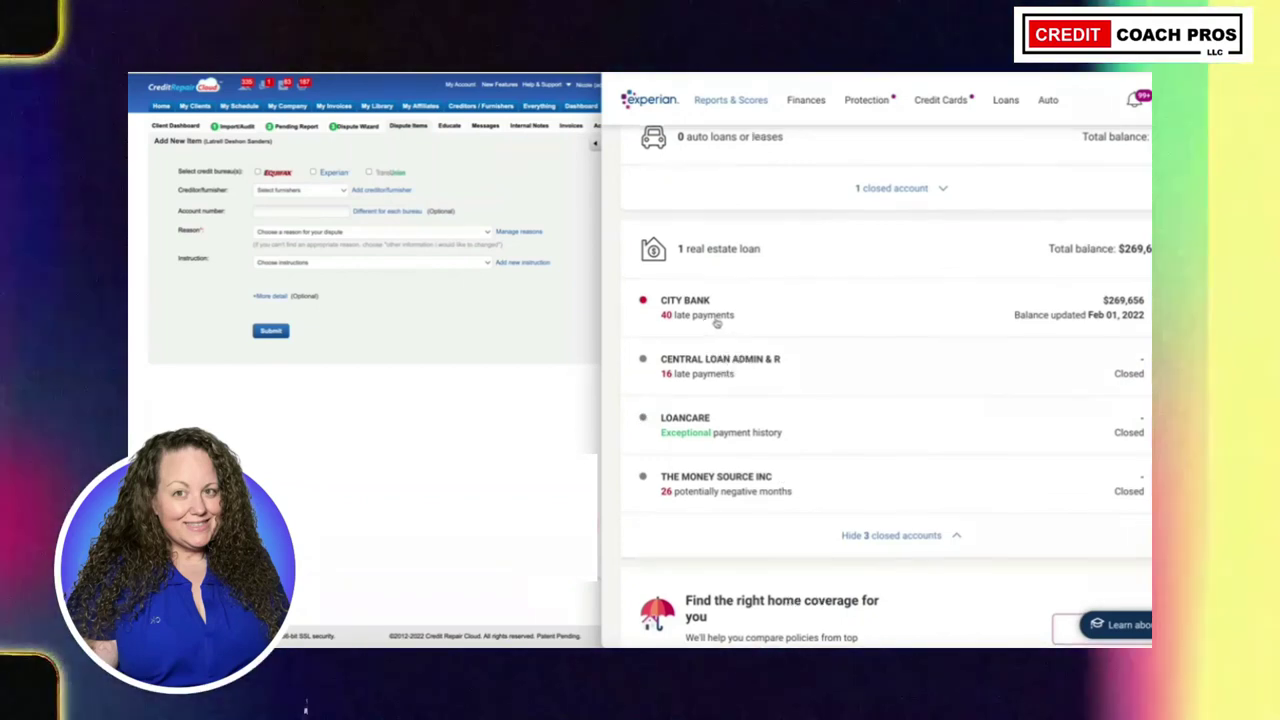
scroll(716, 322, "up", 5)
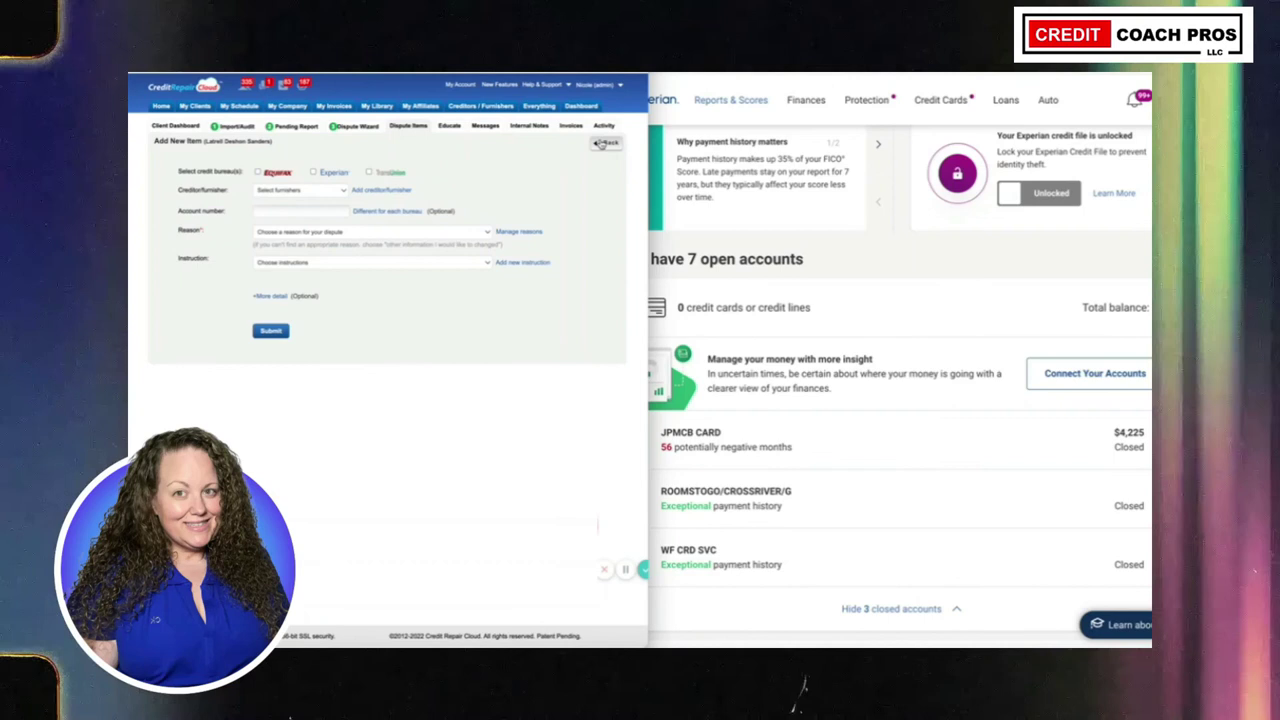
Go back to All Dispute Items, then open the Dispute Wizard.
left_click(603, 143)
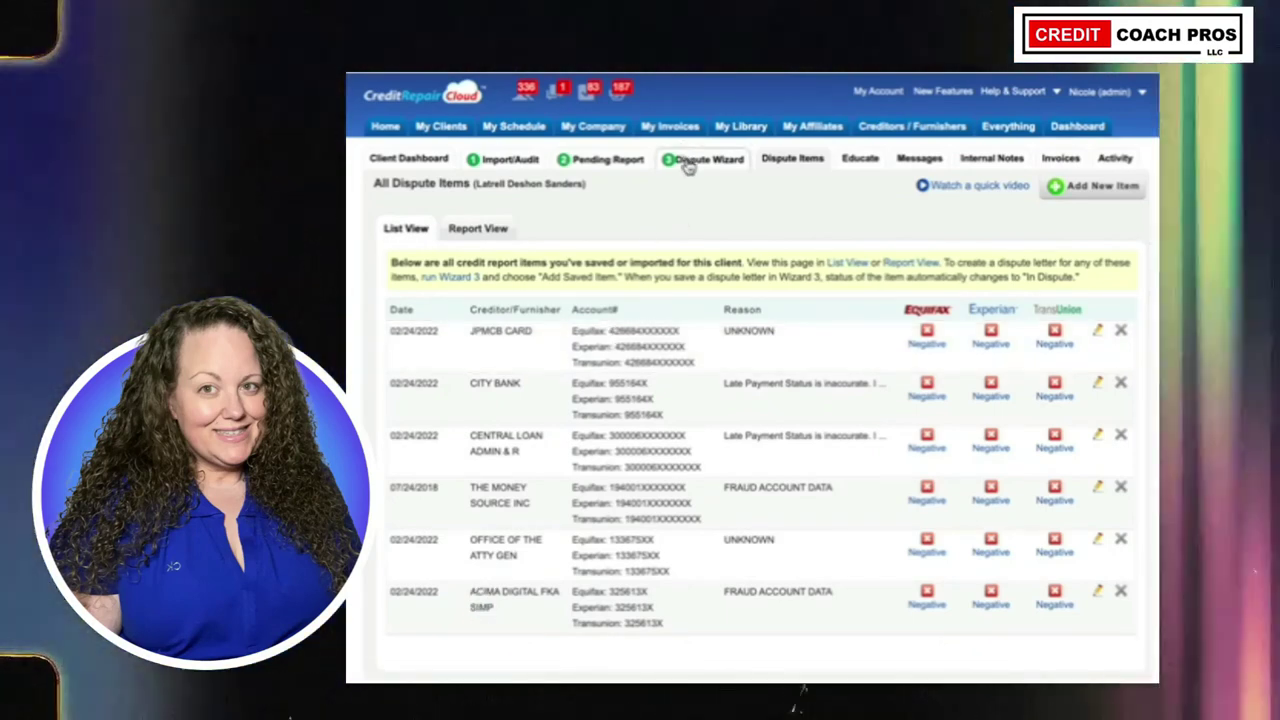
left_click(688, 163)
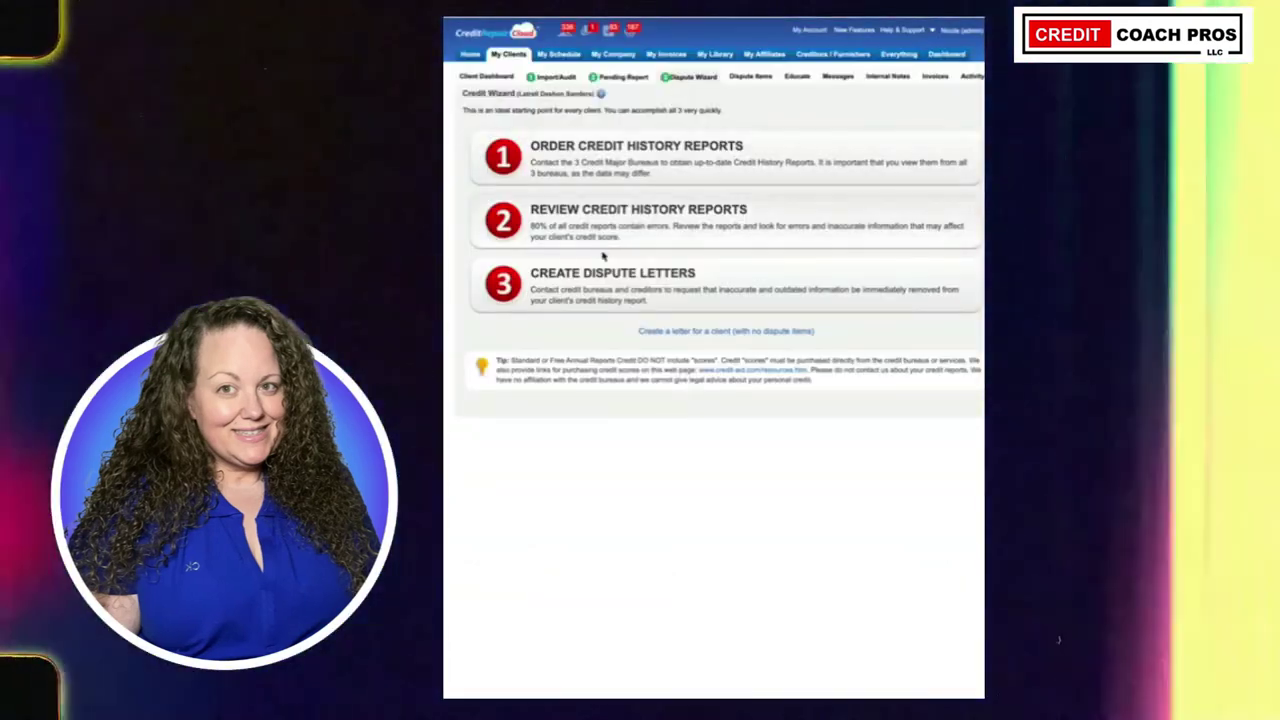
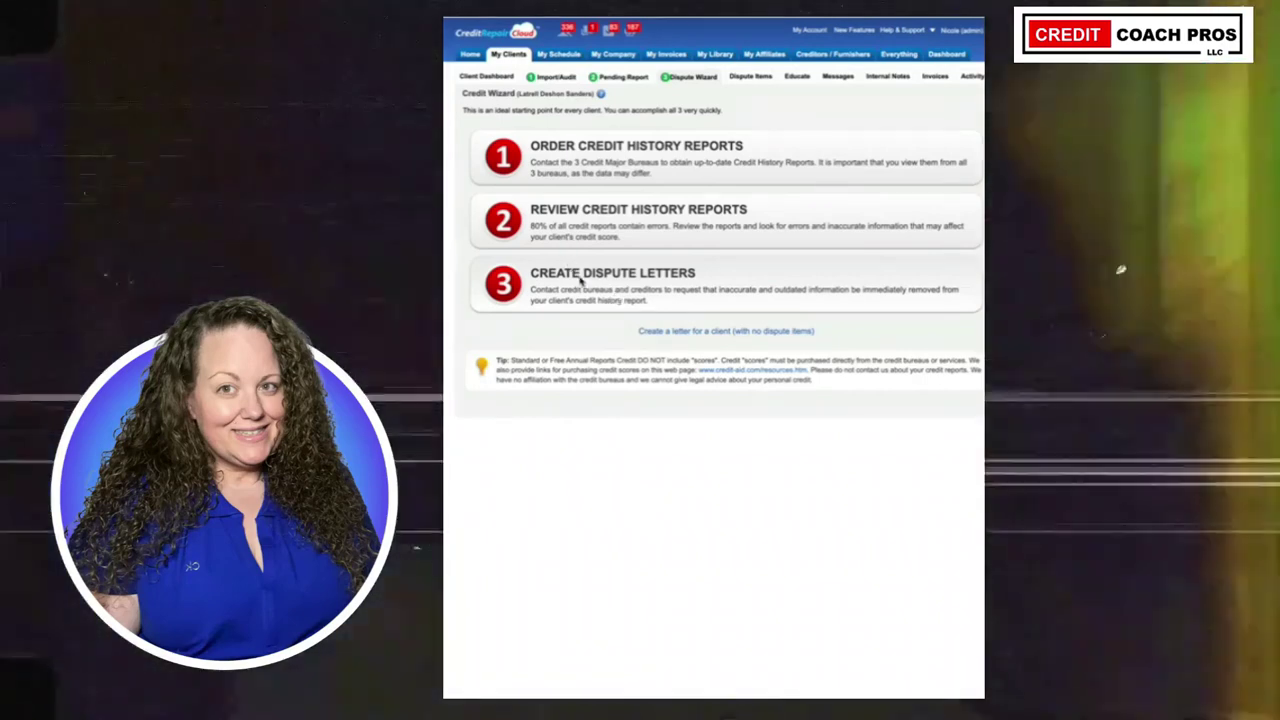
Start a Round 2 dispute letter and add the saved CITY BANK and CENTRAL LOAN ADMIN & R items.
left_click(568, 270)
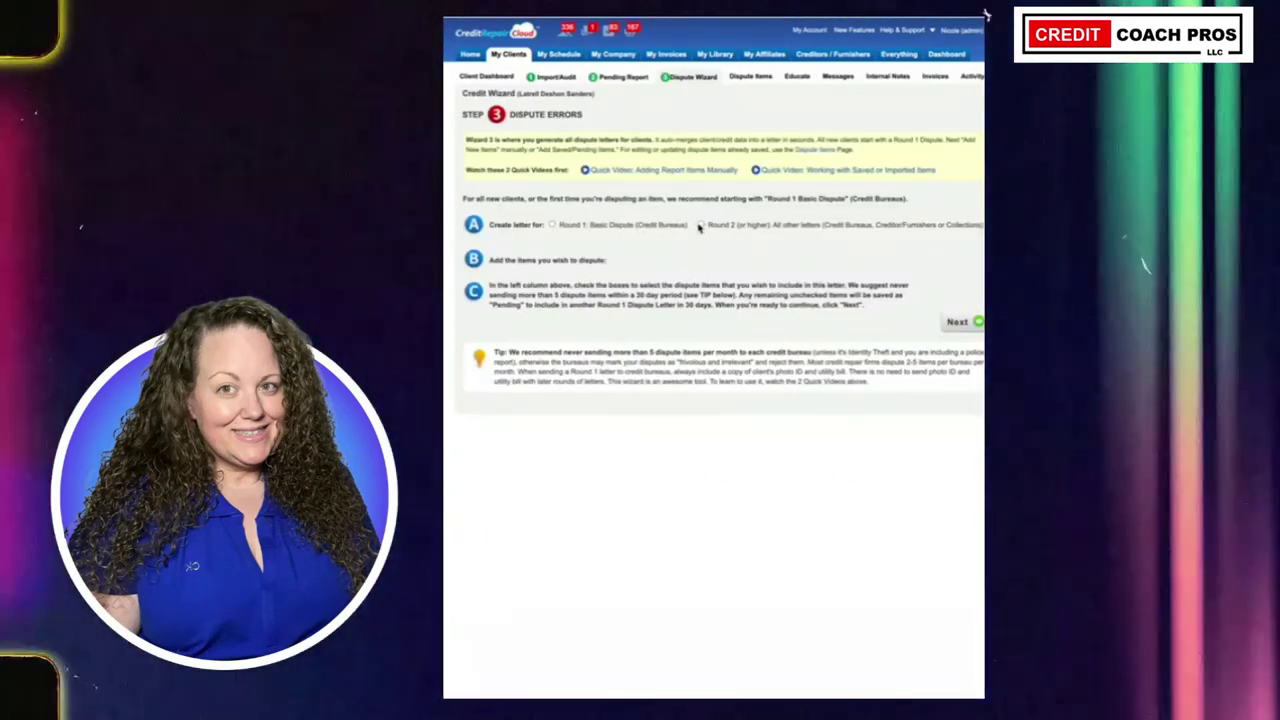
left_click(700, 226)
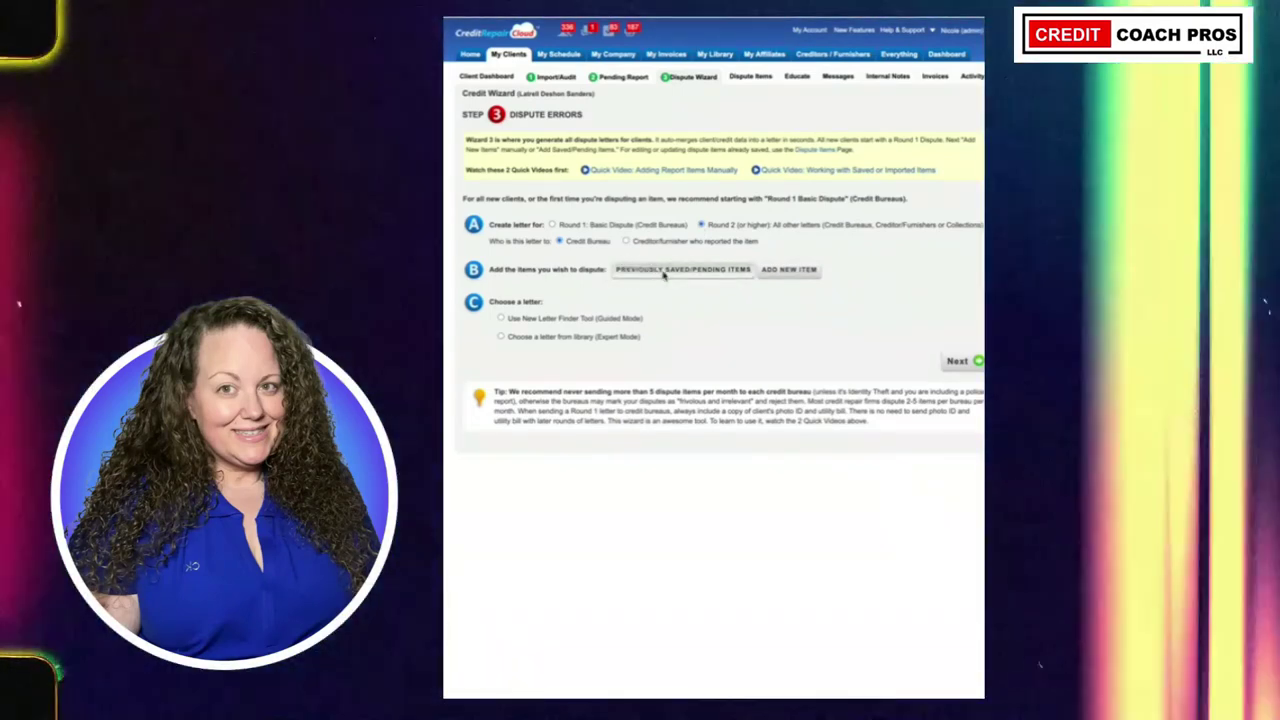
left_click(663, 272)
scroll(697, 180, "down", 3)
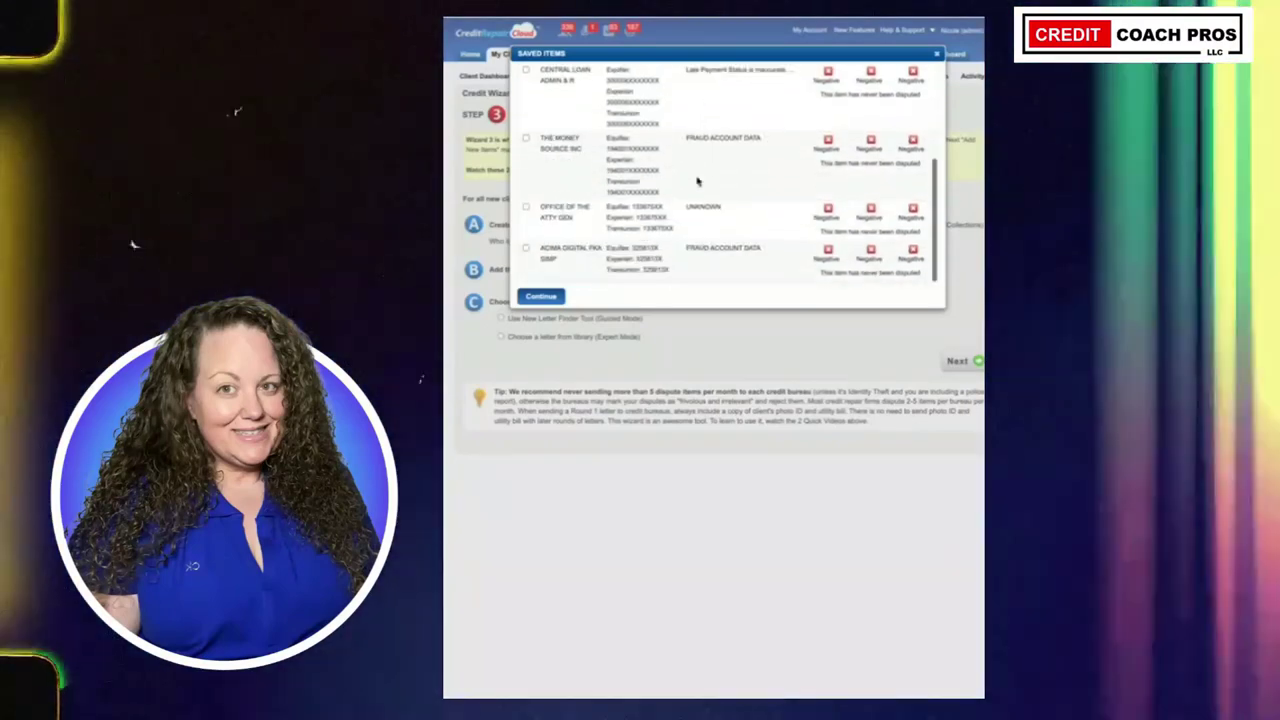
scroll(697, 180, "up", 4)
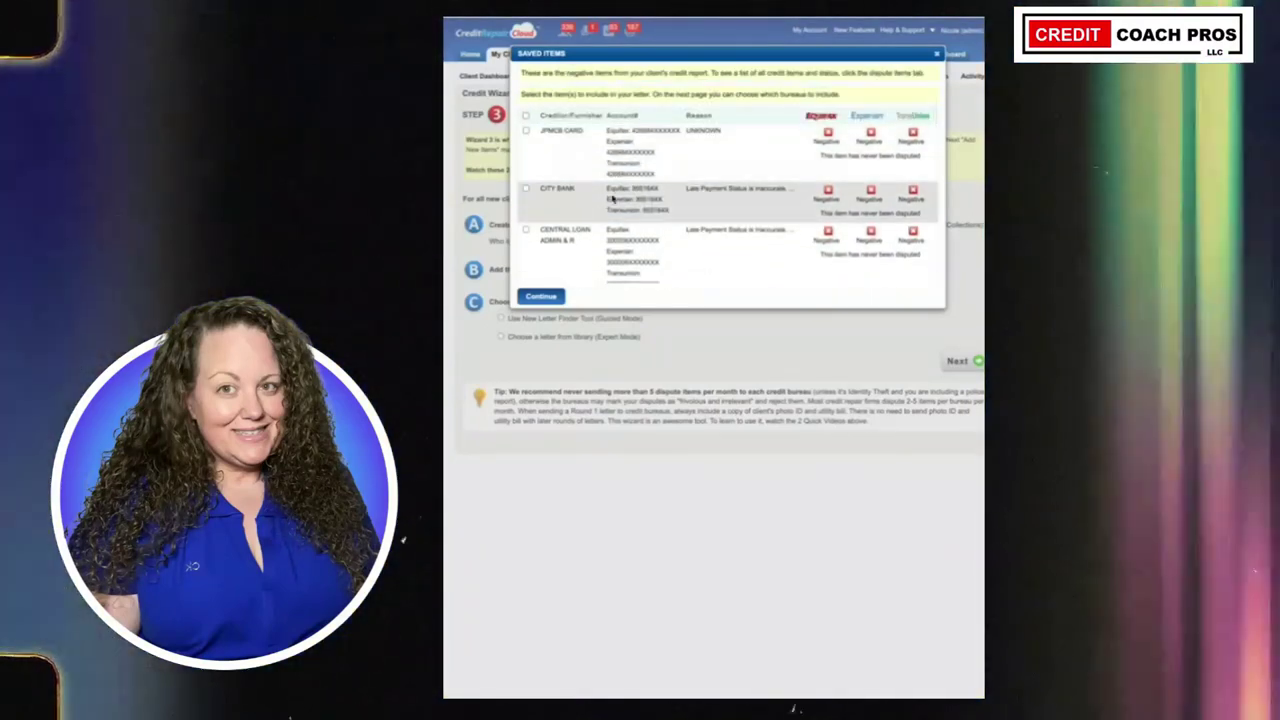
scroll(663, 240, "down", 5)
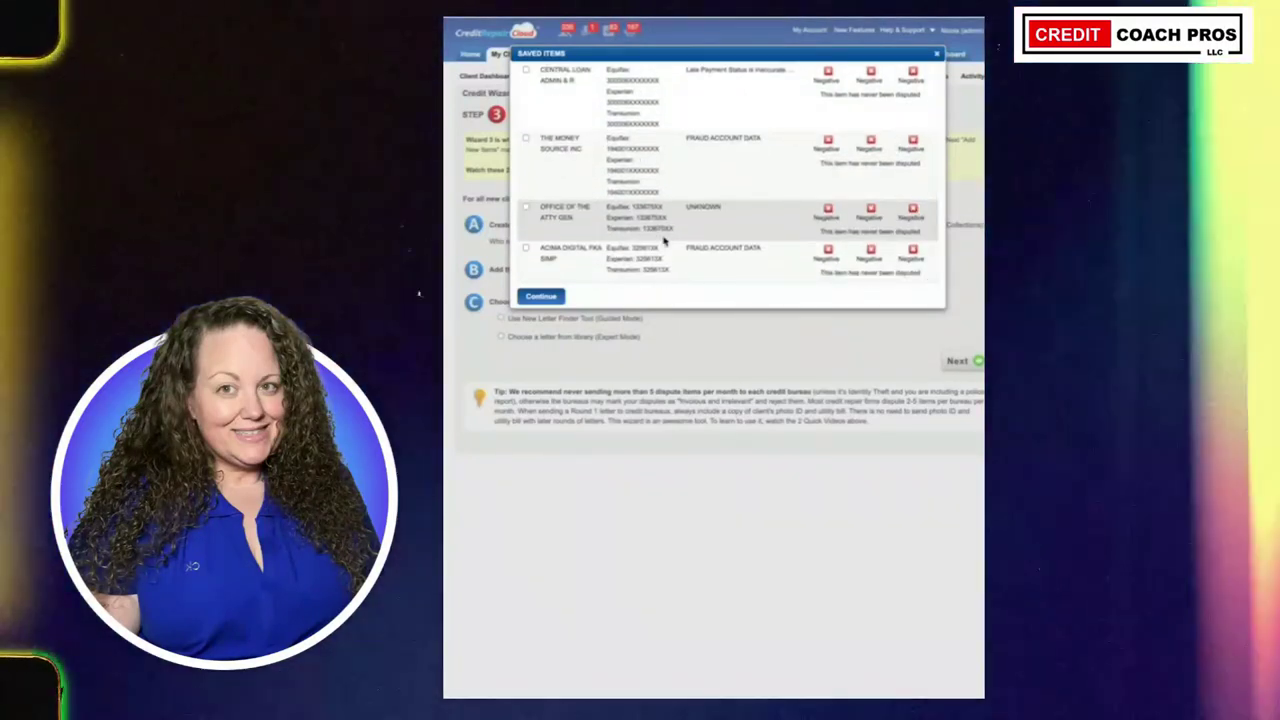
scroll(609, 255, "up", 3)
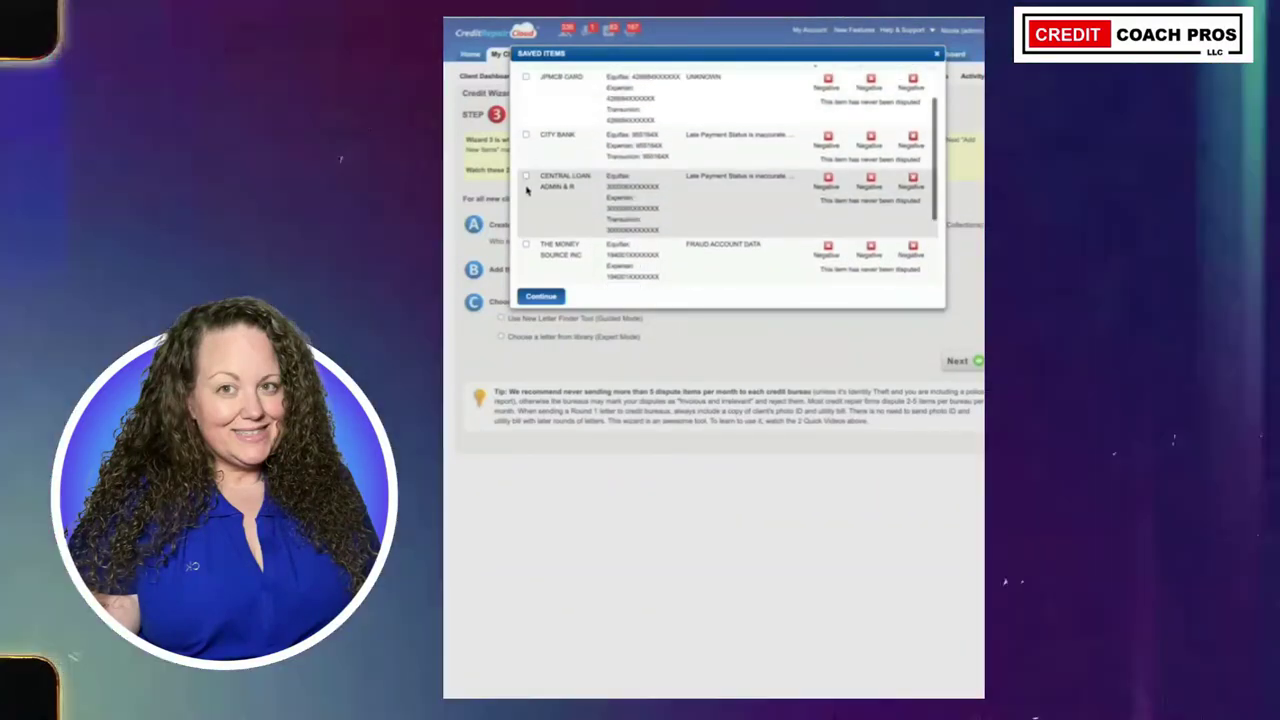
left_click(526, 176)
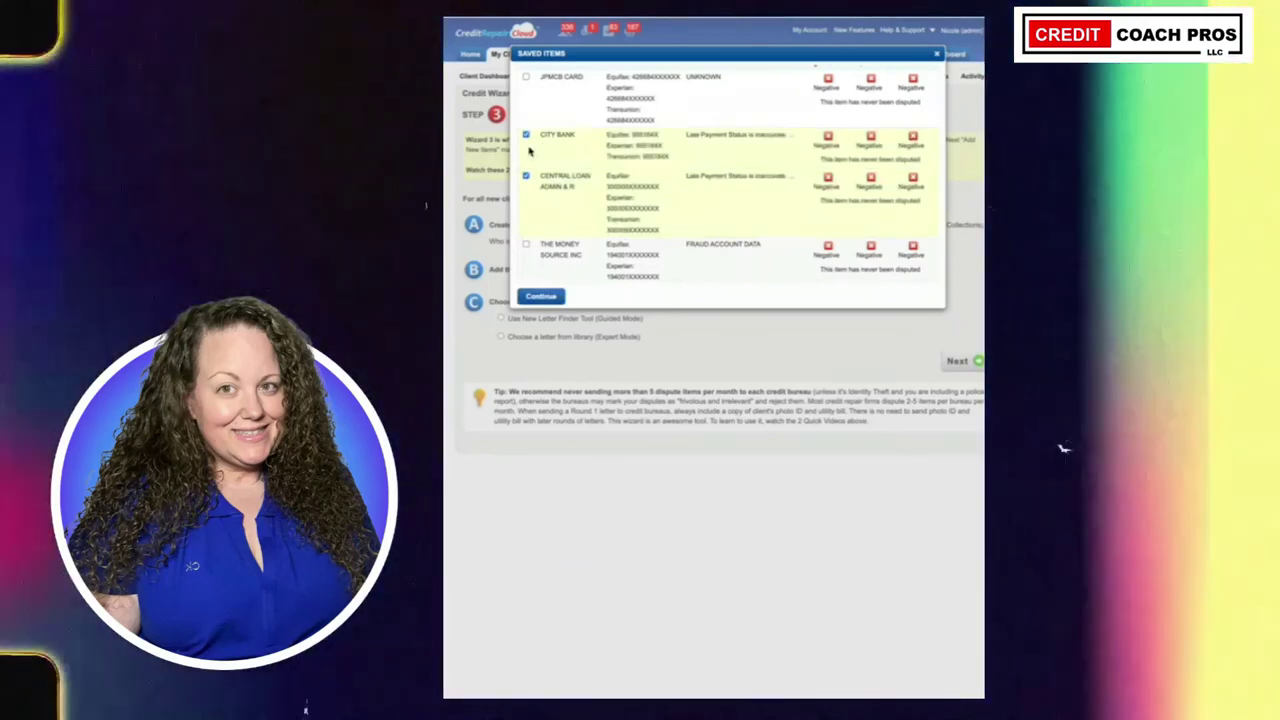
scroll(532, 152, "down", 3)
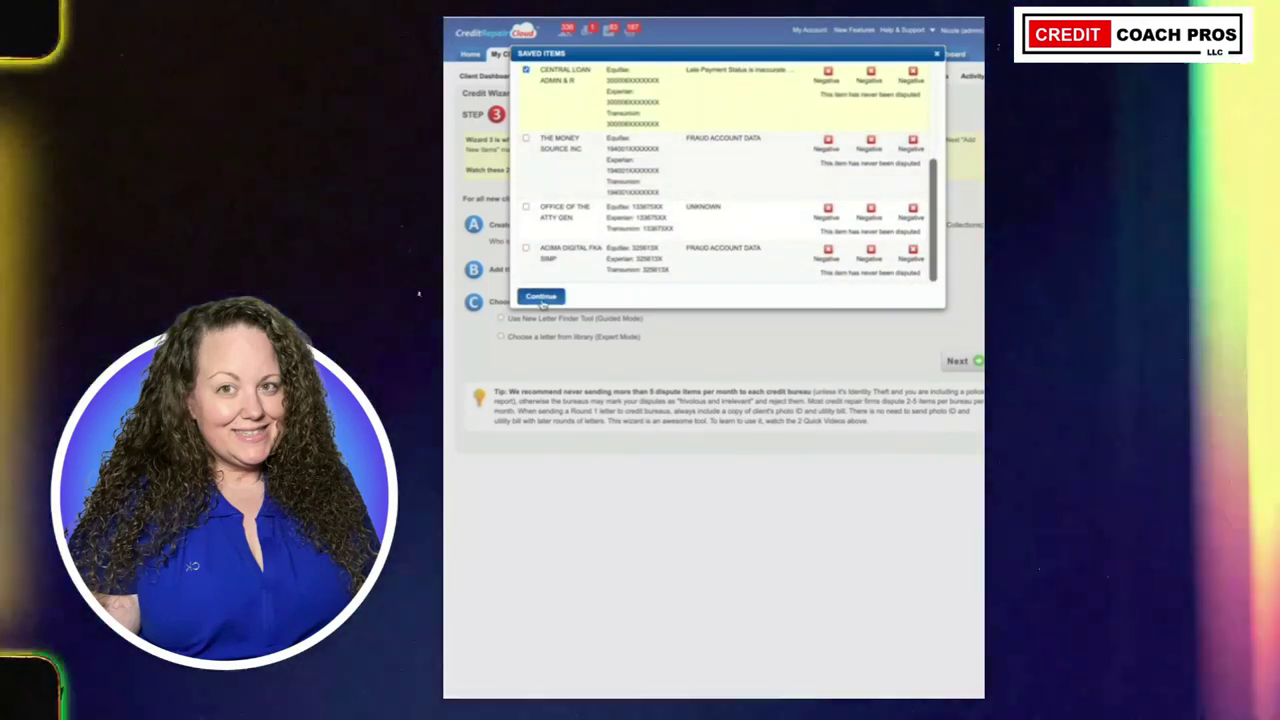
left_click(541, 297)
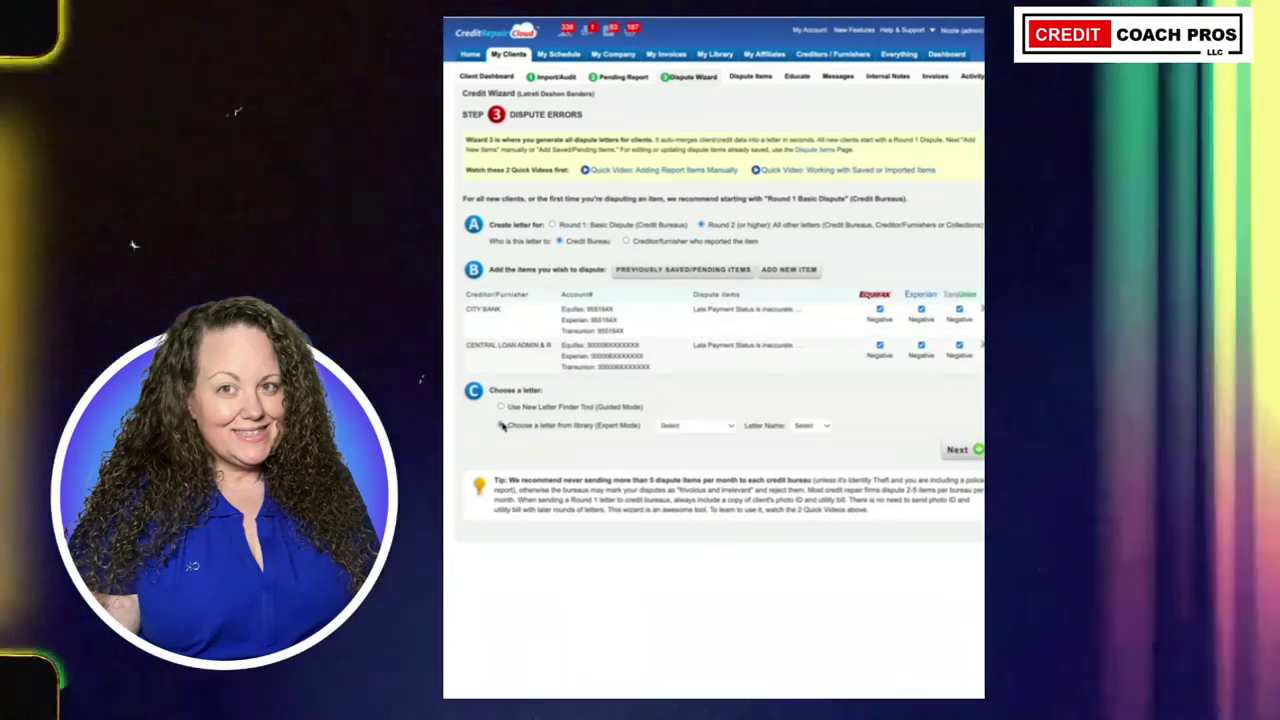
Choose the library letter 'A1 LATE PAYMENT CARES ACT 2019 - CURRENT' from Credit Bureau Letters.
left_click(501, 425)
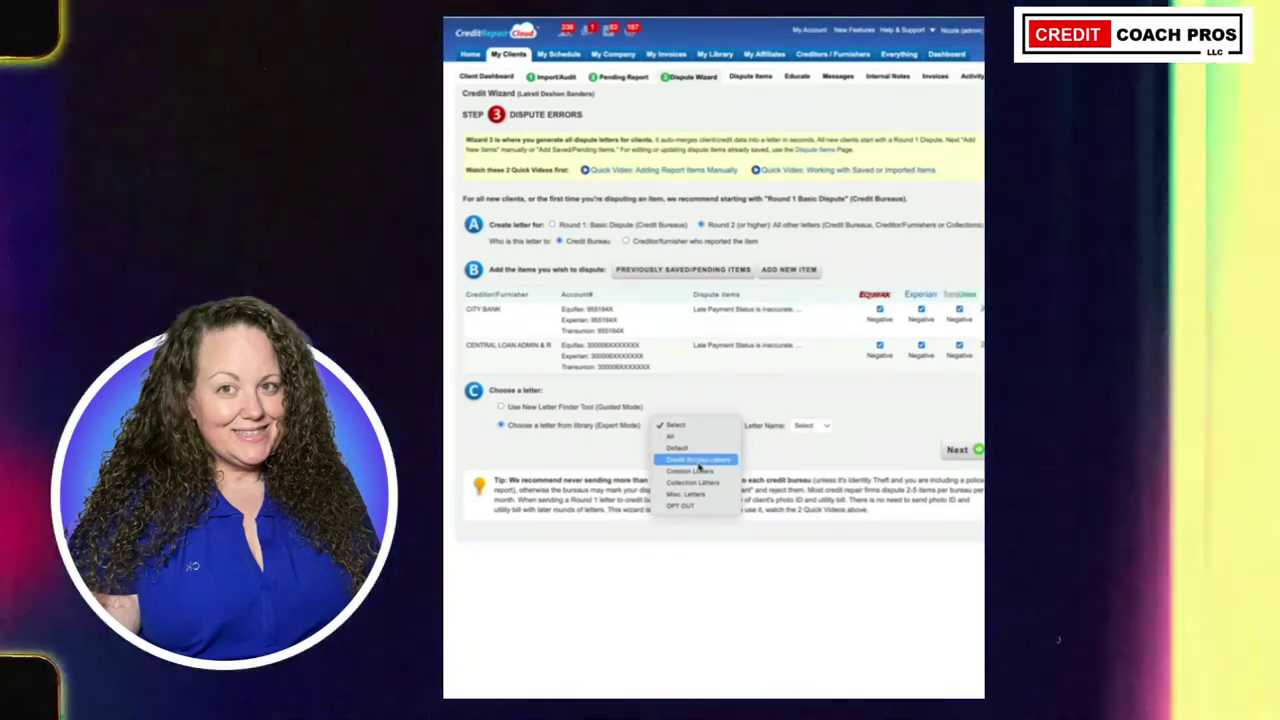
left_click(698, 460)
left_click(812, 425)
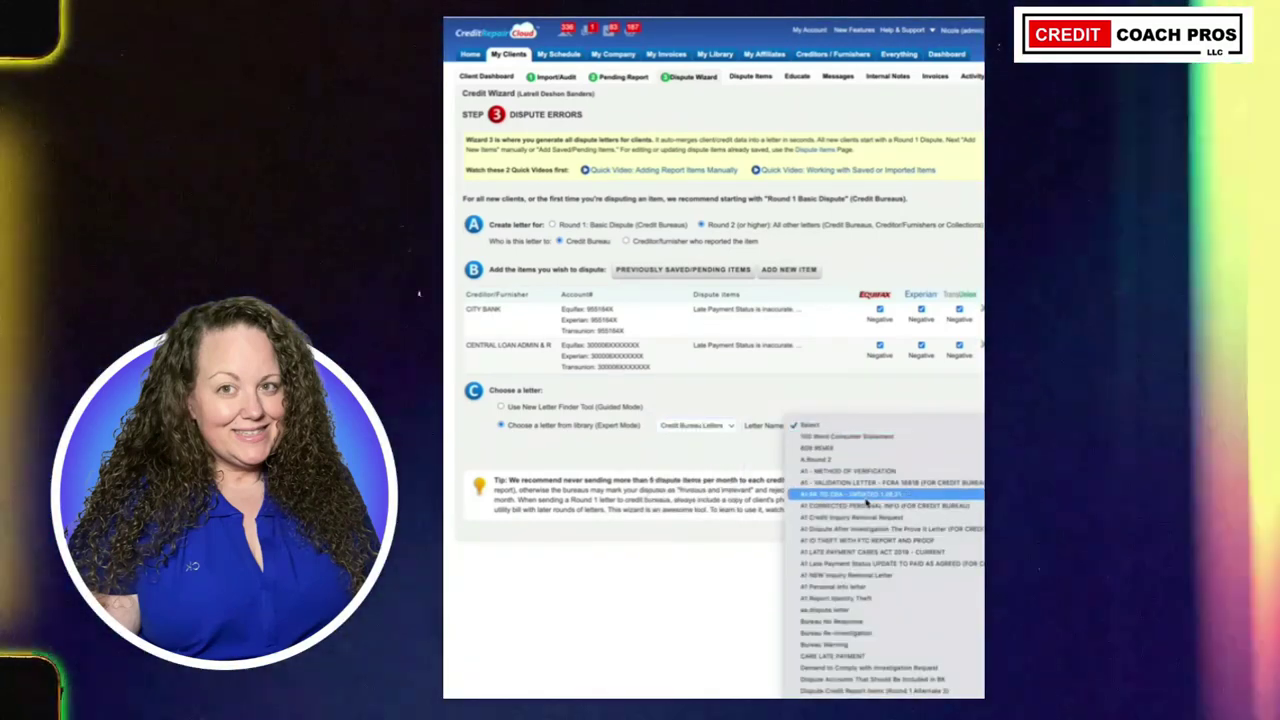
scroll(867, 502, "down", 2)
scroll(867, 507, "down", 8)
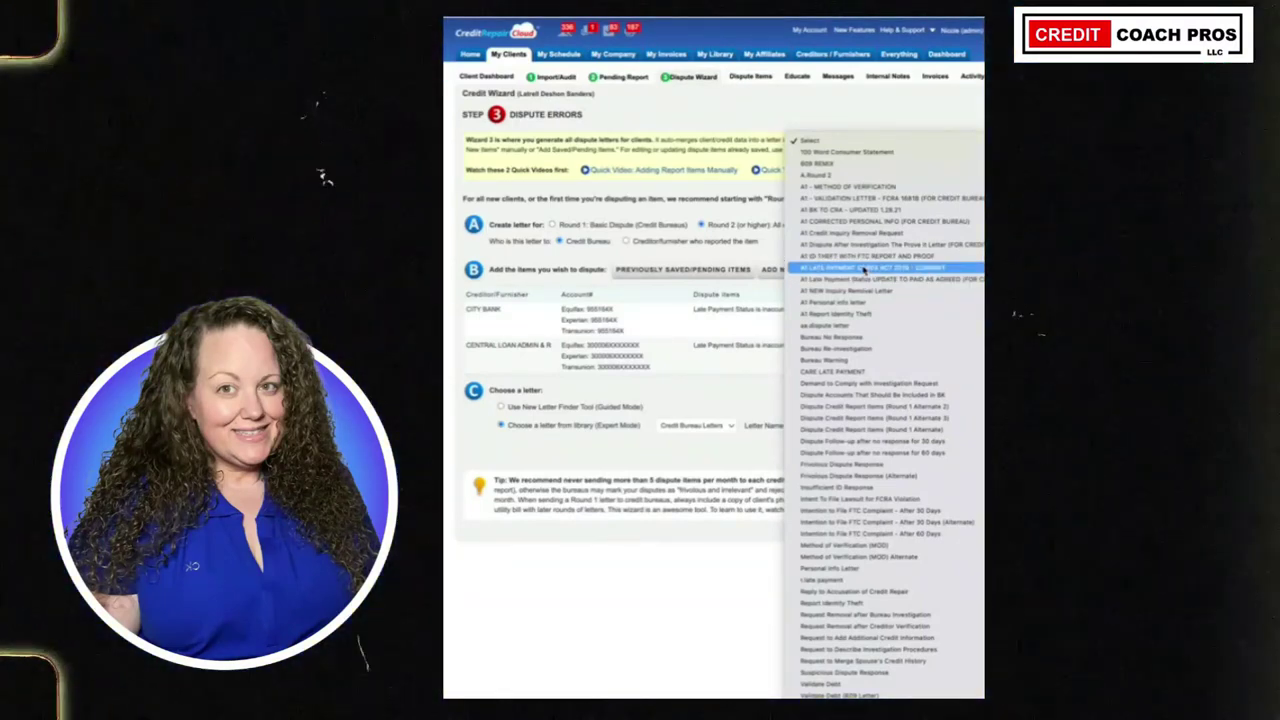
left_click(864, 268)
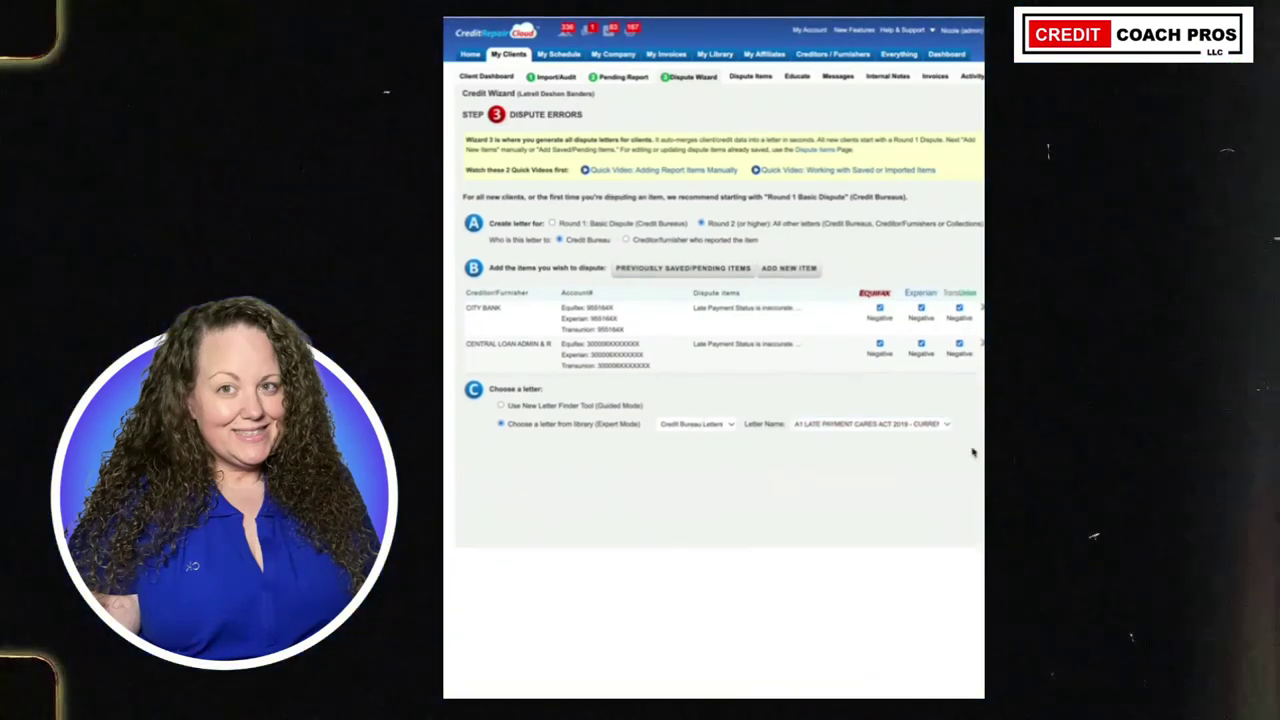
Generate the CARES Act late-payment letters and read through the Equifax version.
left_click(972, 453)
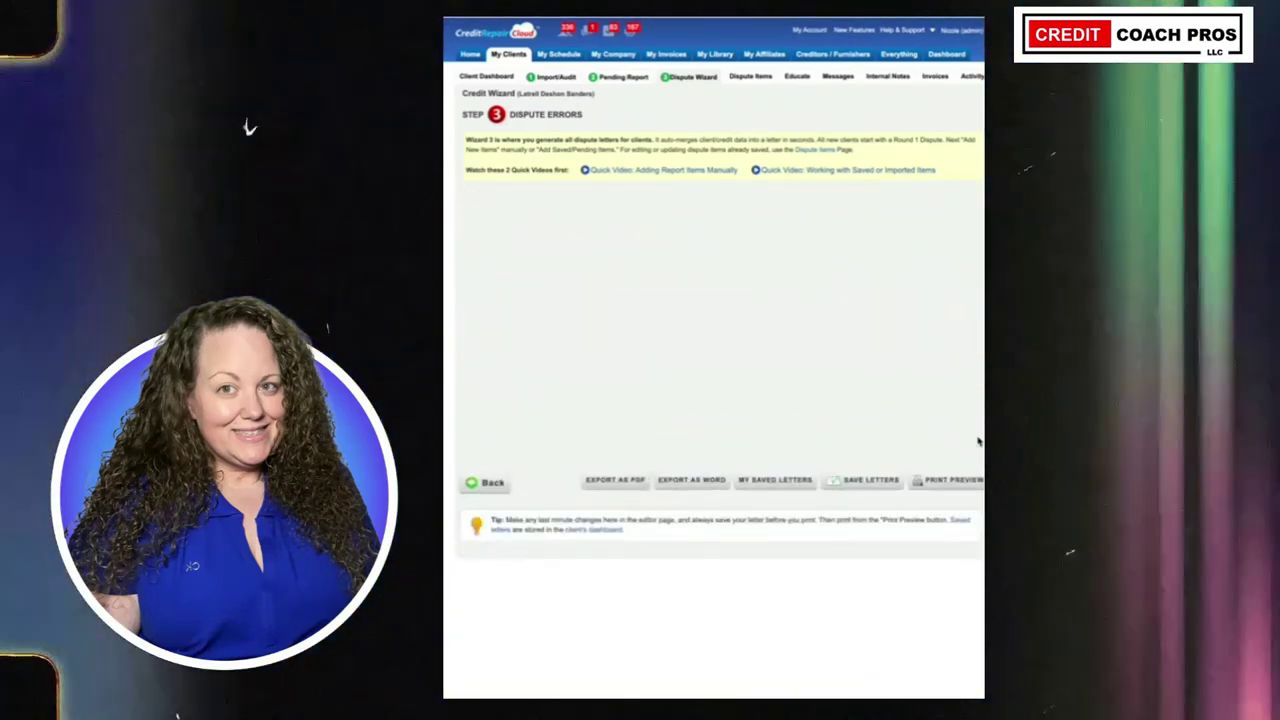
scroll(845, 336, "down", 10)
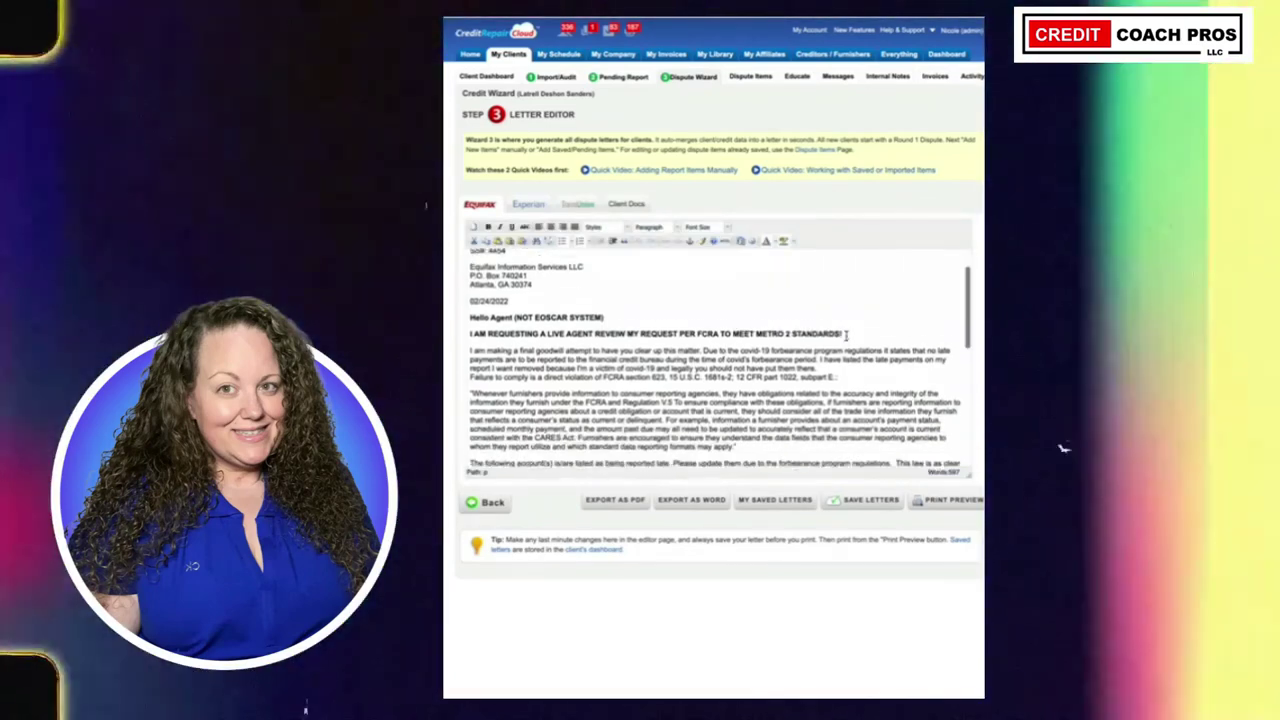
scroll(845, 336, "up", 8)
scroll(845, 336, "down", 10)
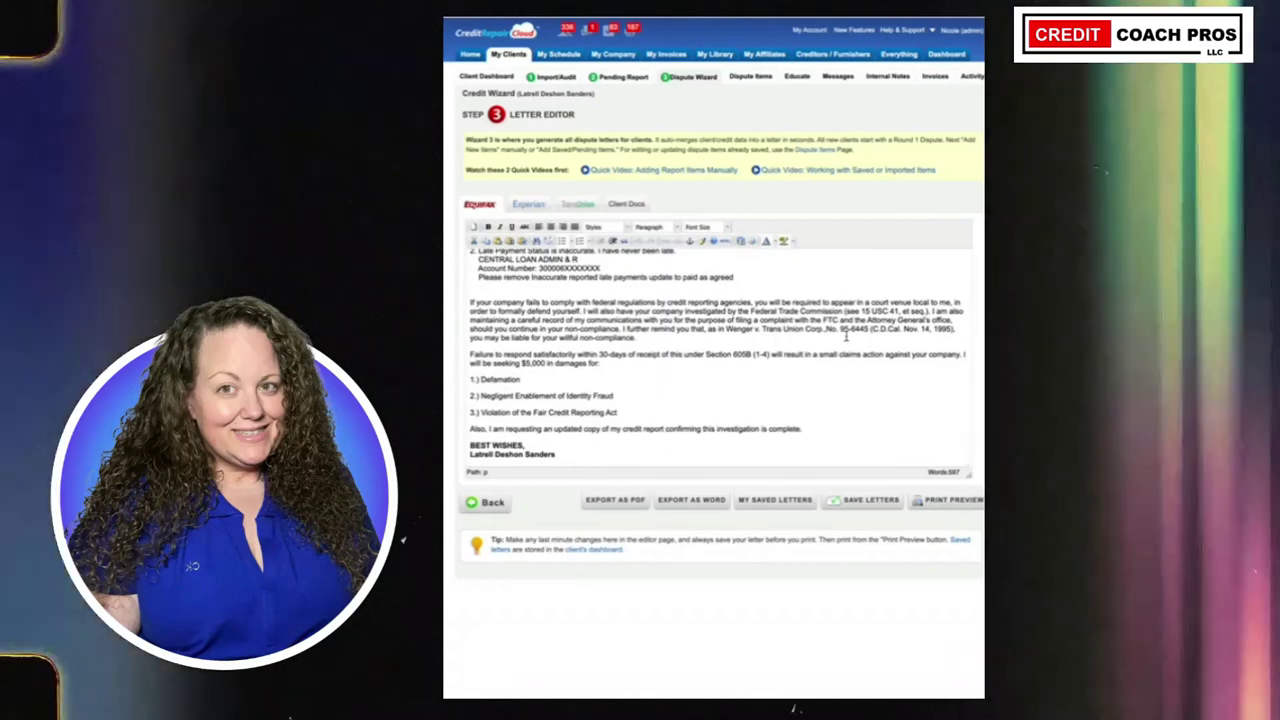
scroll(846, 335, "up", 3)
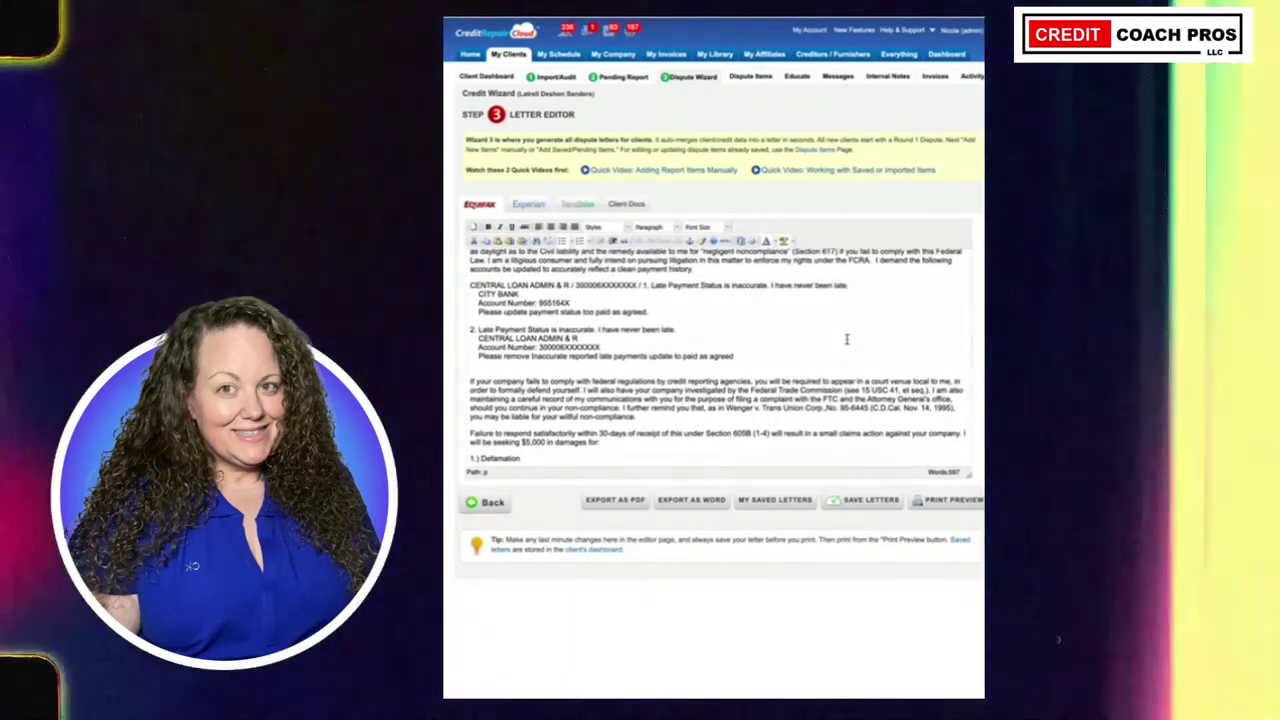
scroll(846, 339, "up", 3)
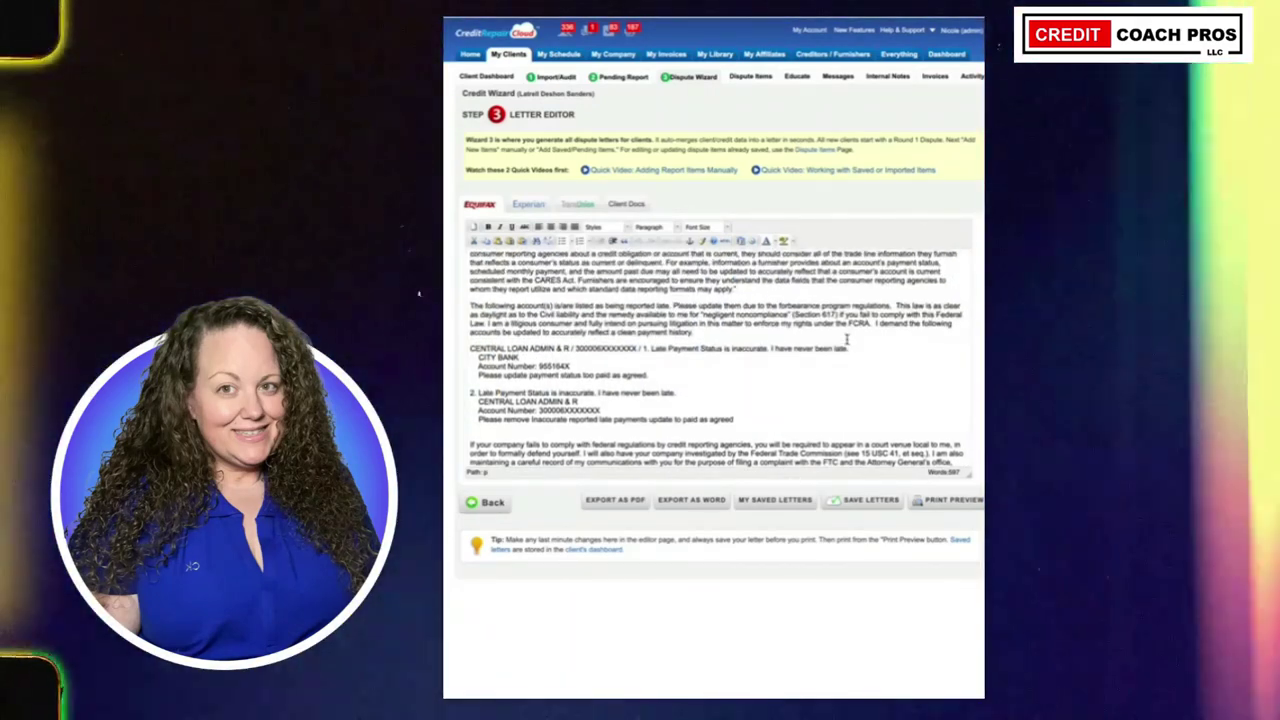
scroll(846, 340, "up", 2)
scroll(846, 340, "up", 3)
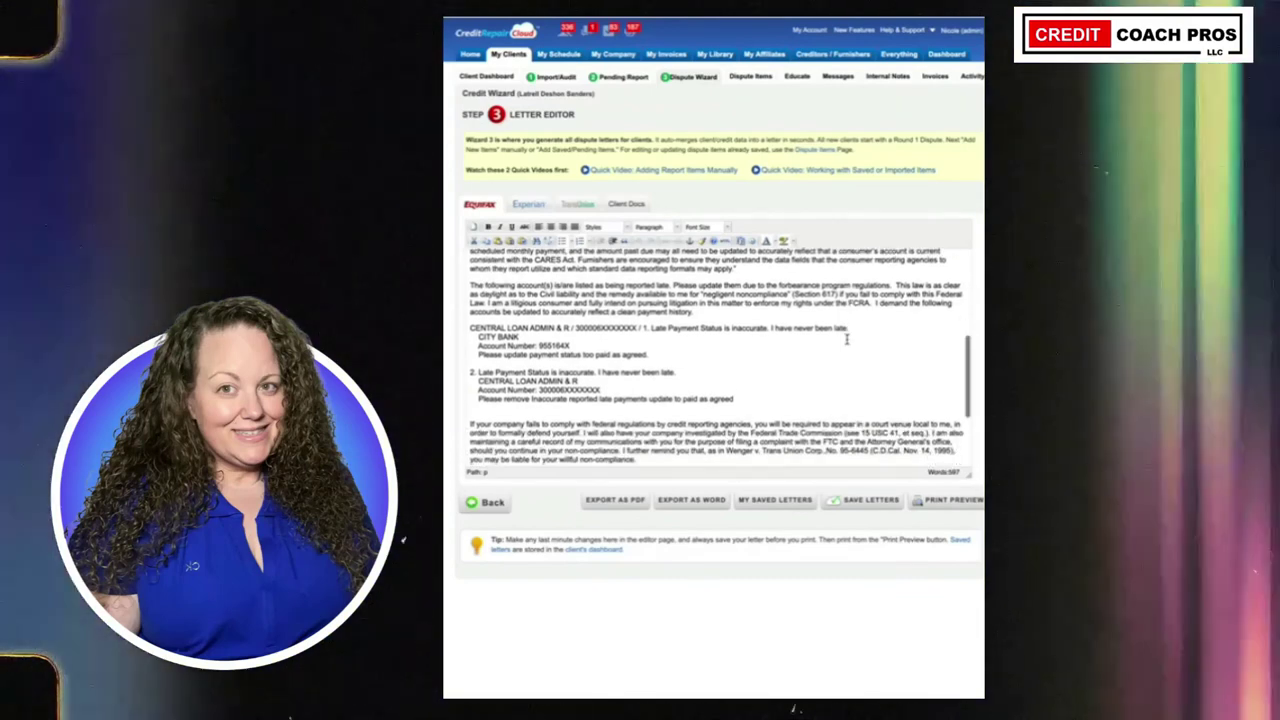
scroll(846, 338, "up", 3)
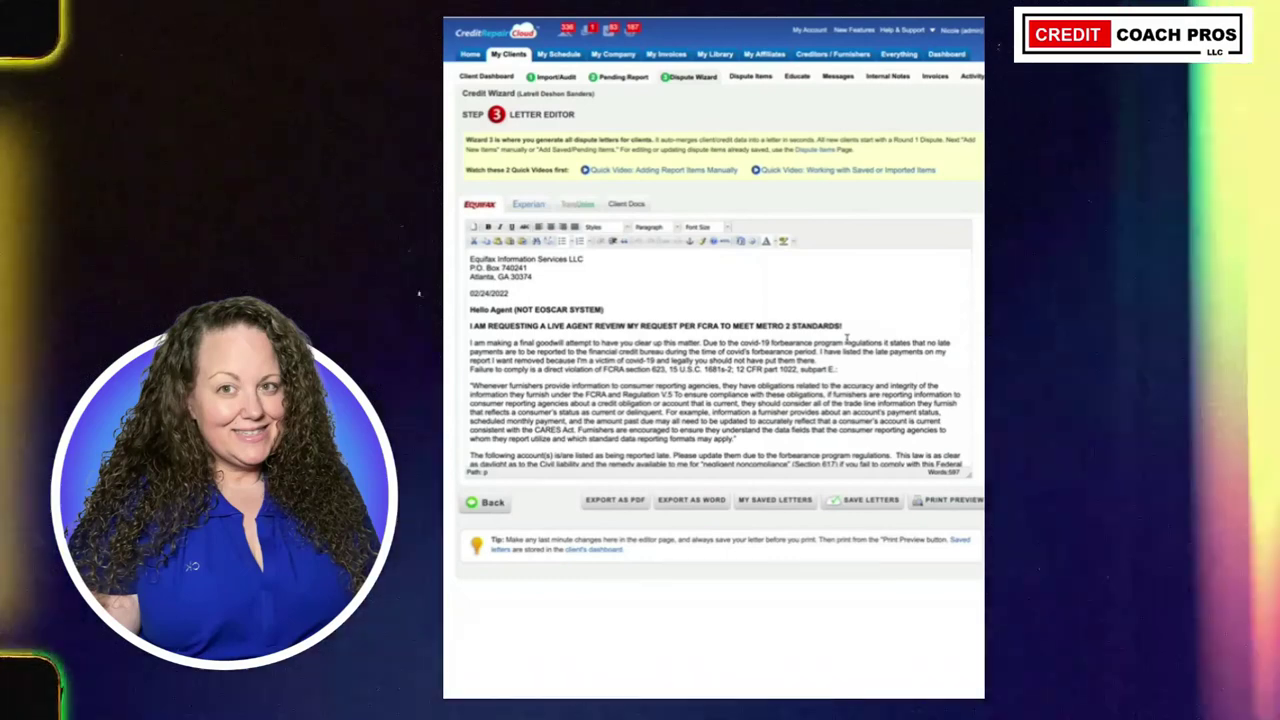
scroll(846, 338, "down", 1)
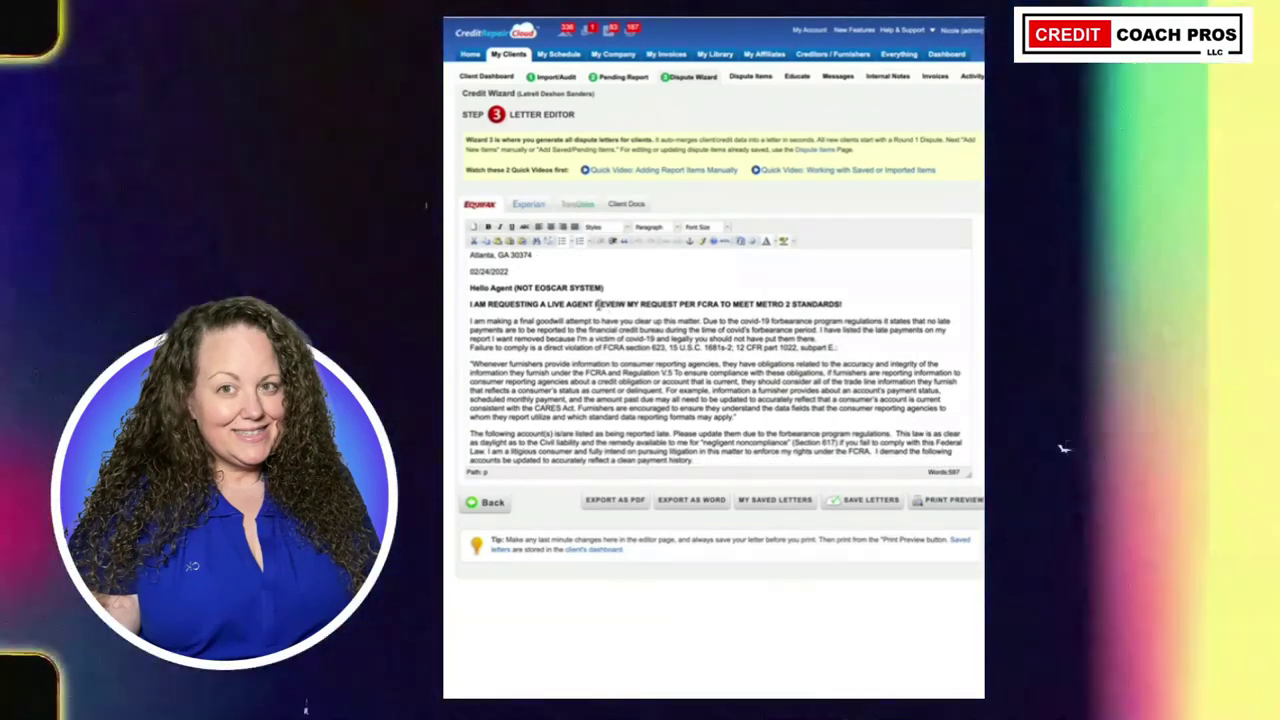
scroll(598, 304, "up", 3)
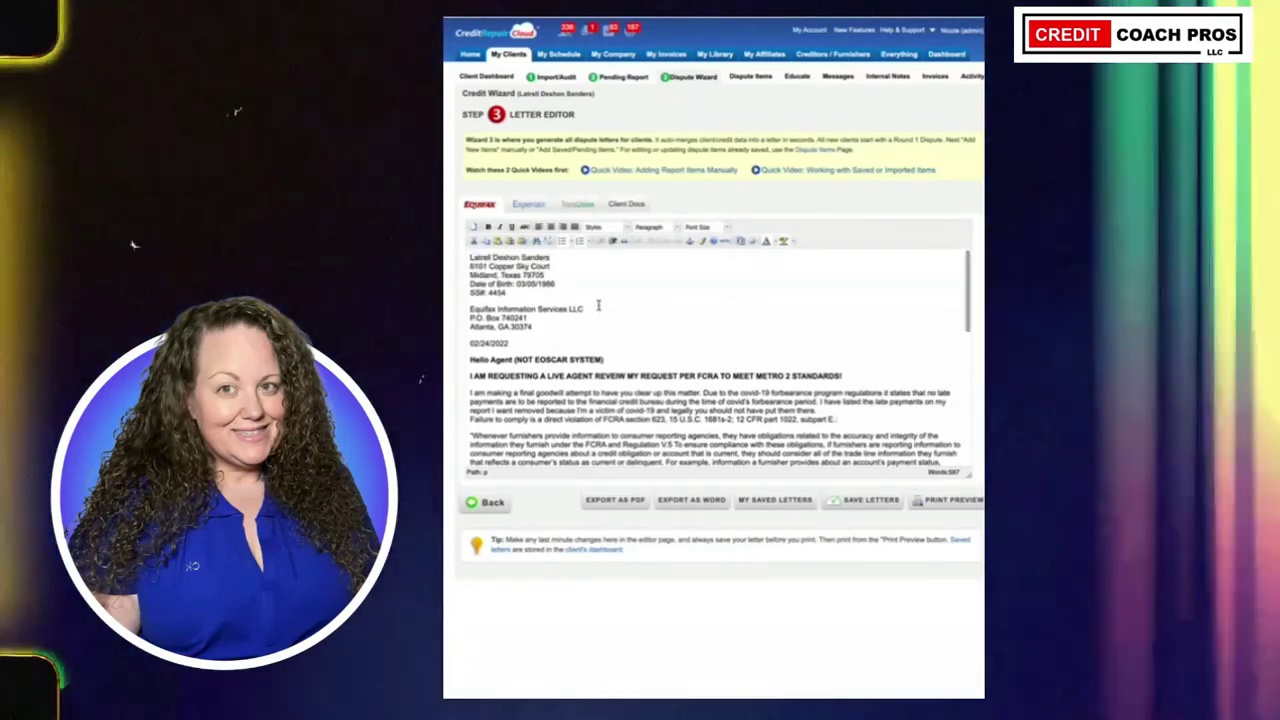
scroll(598, 304, "down", 5)
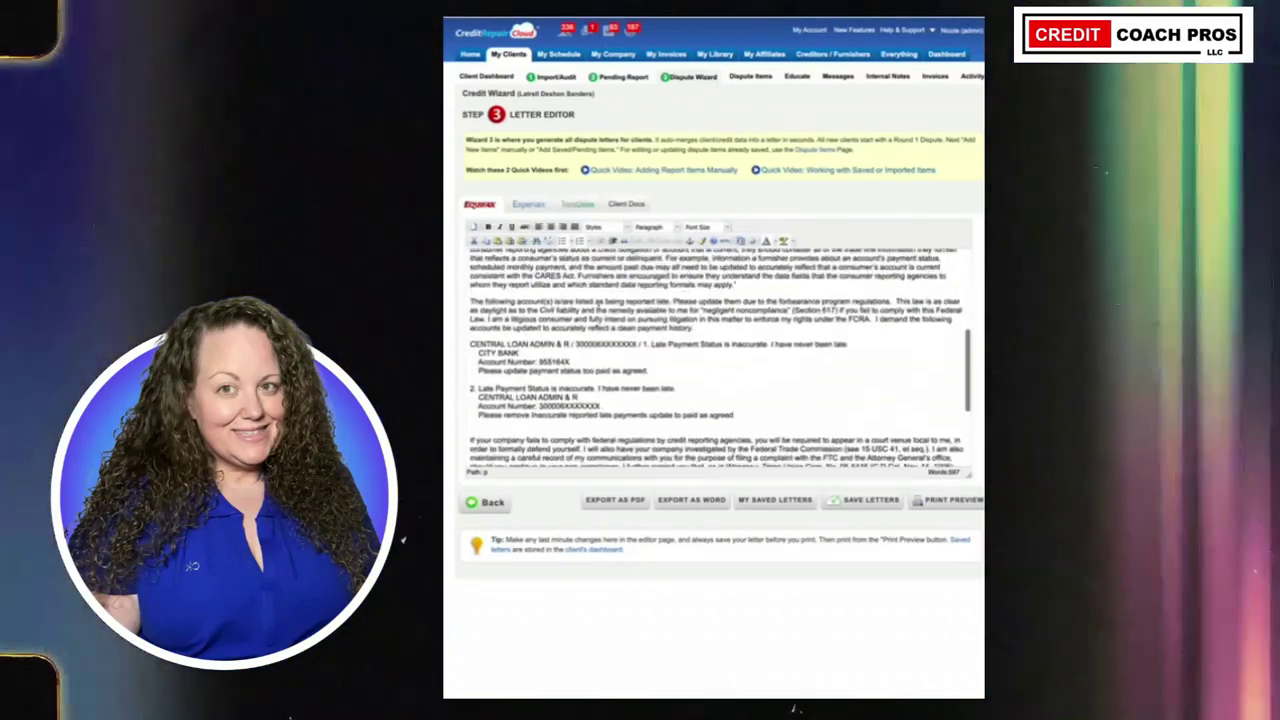
scroll(598, 304, "up", 5)
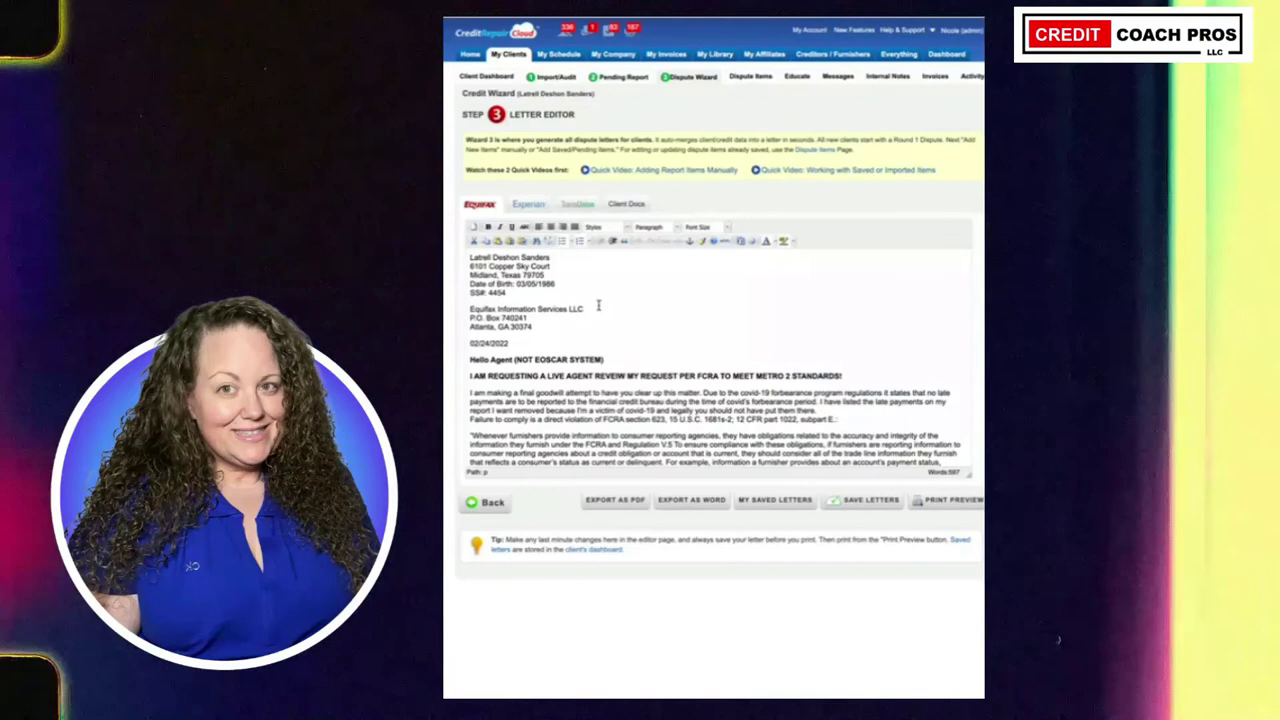
scroll(537, 350, "down", 1)
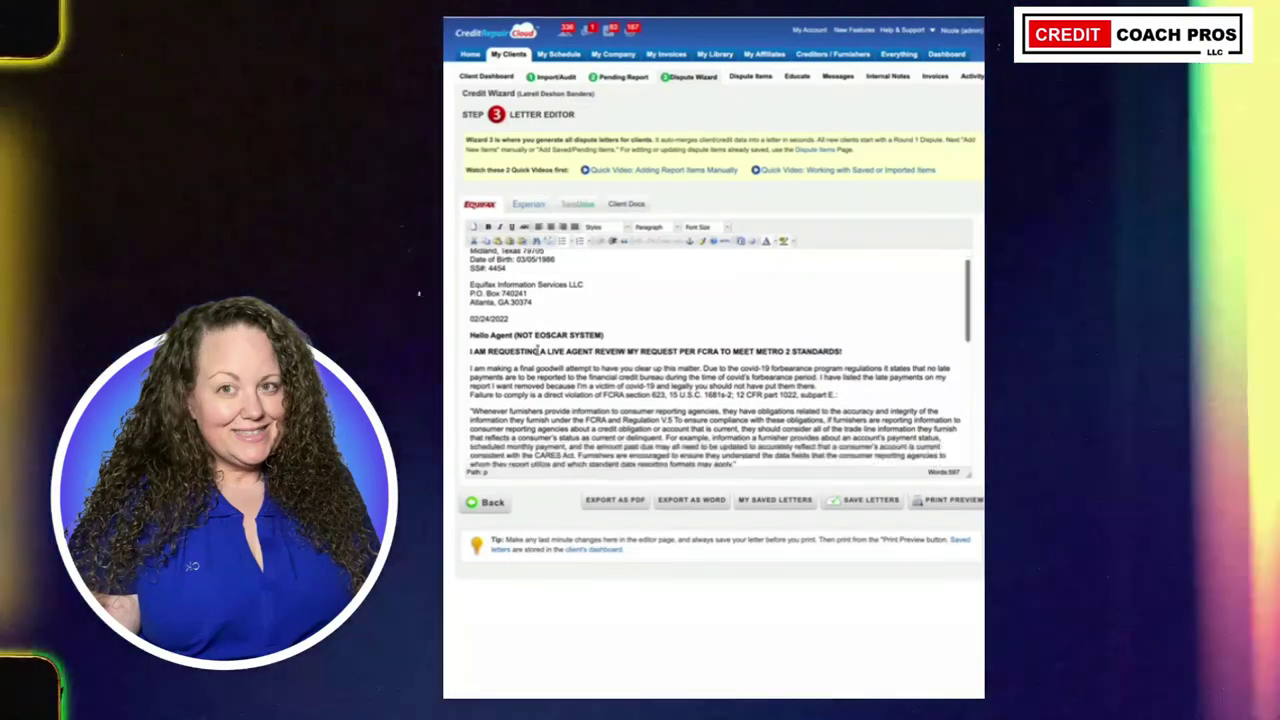
scroll(537, 350, "down", 10)
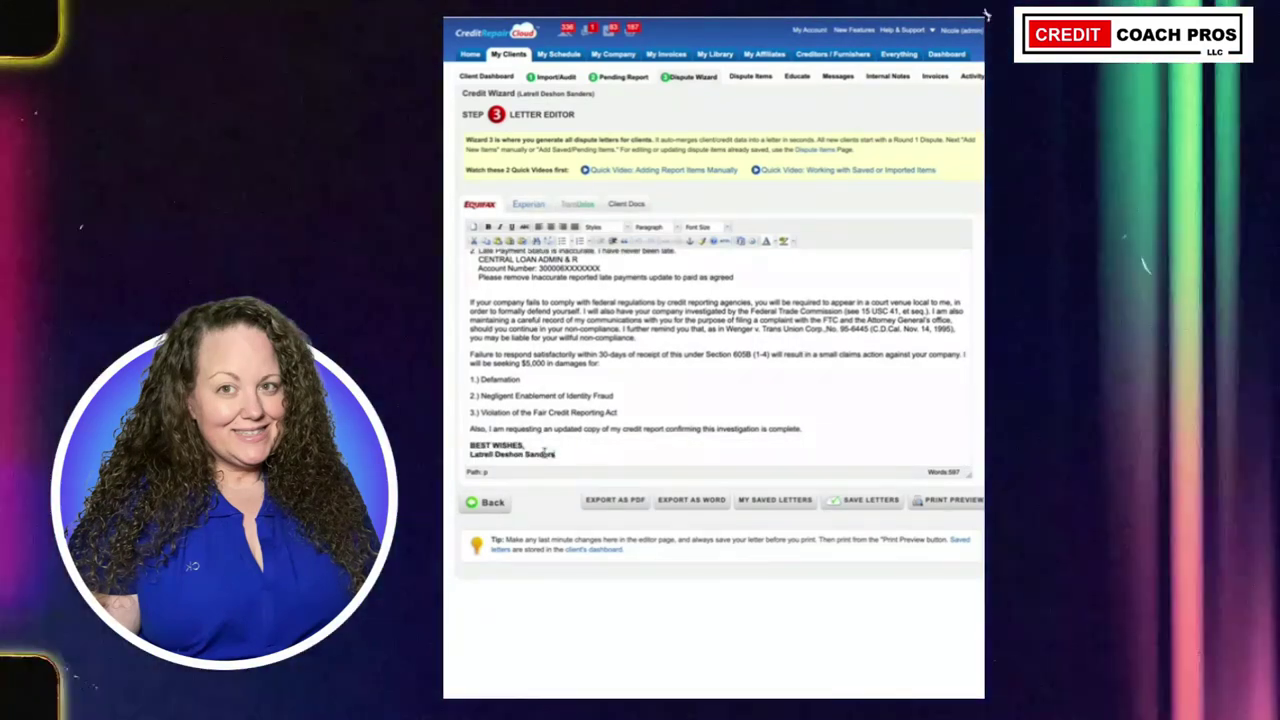
Delete the stray '2.' from the Equifax letter's second item and switch to the Experian letter.
left_click_drag(556, 454, 496, 449)
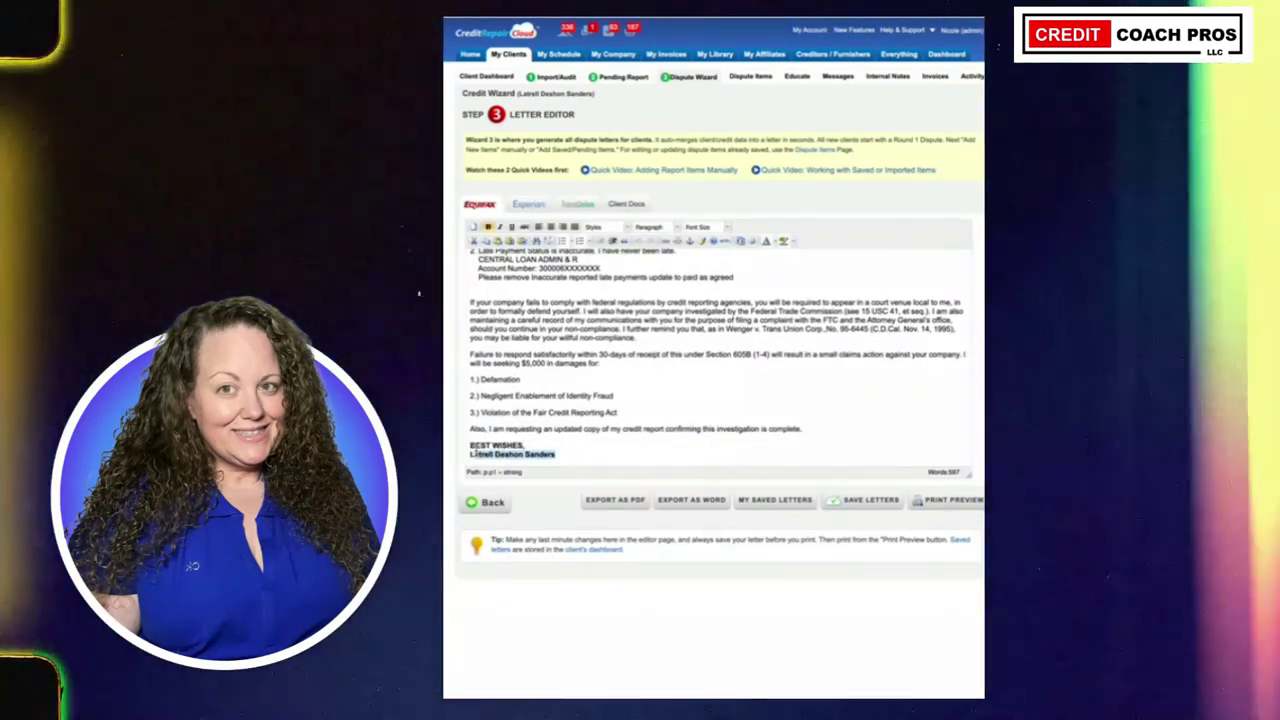
scroll(576, 418, "up", 5)
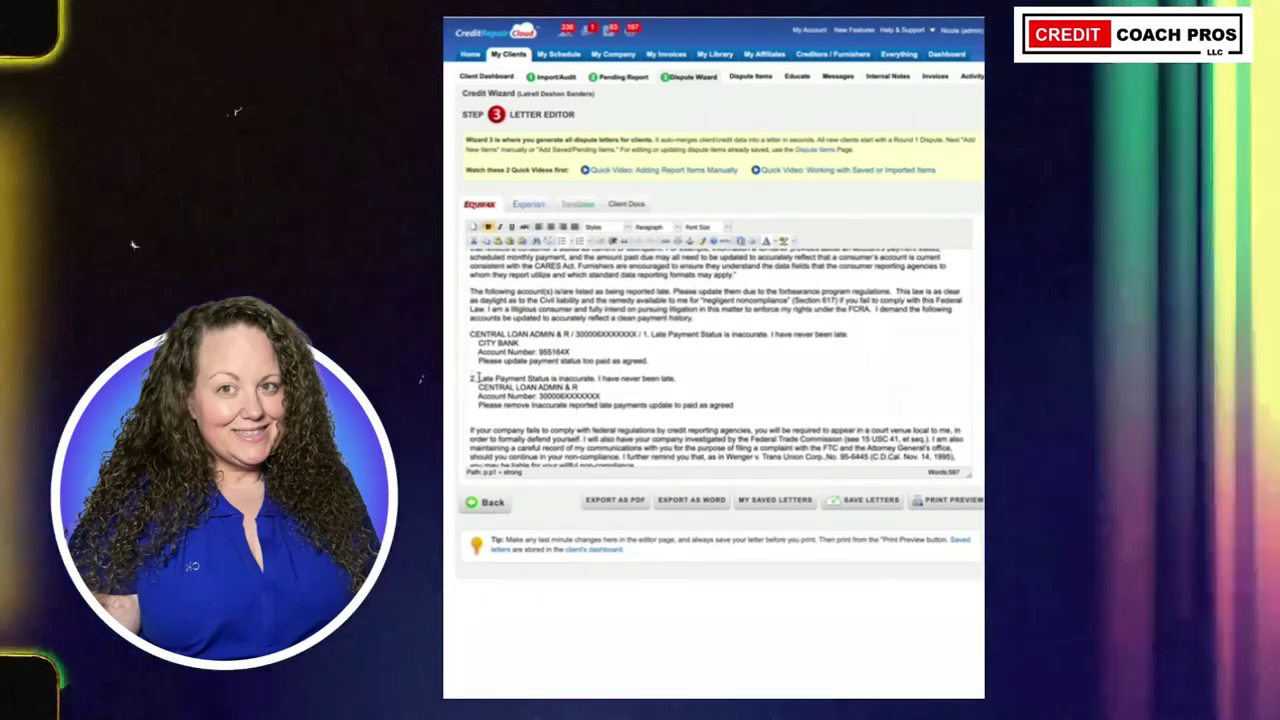
left_click(478, 378)
key("BackSpace")
key("BackSpace")
key("BackSpace")
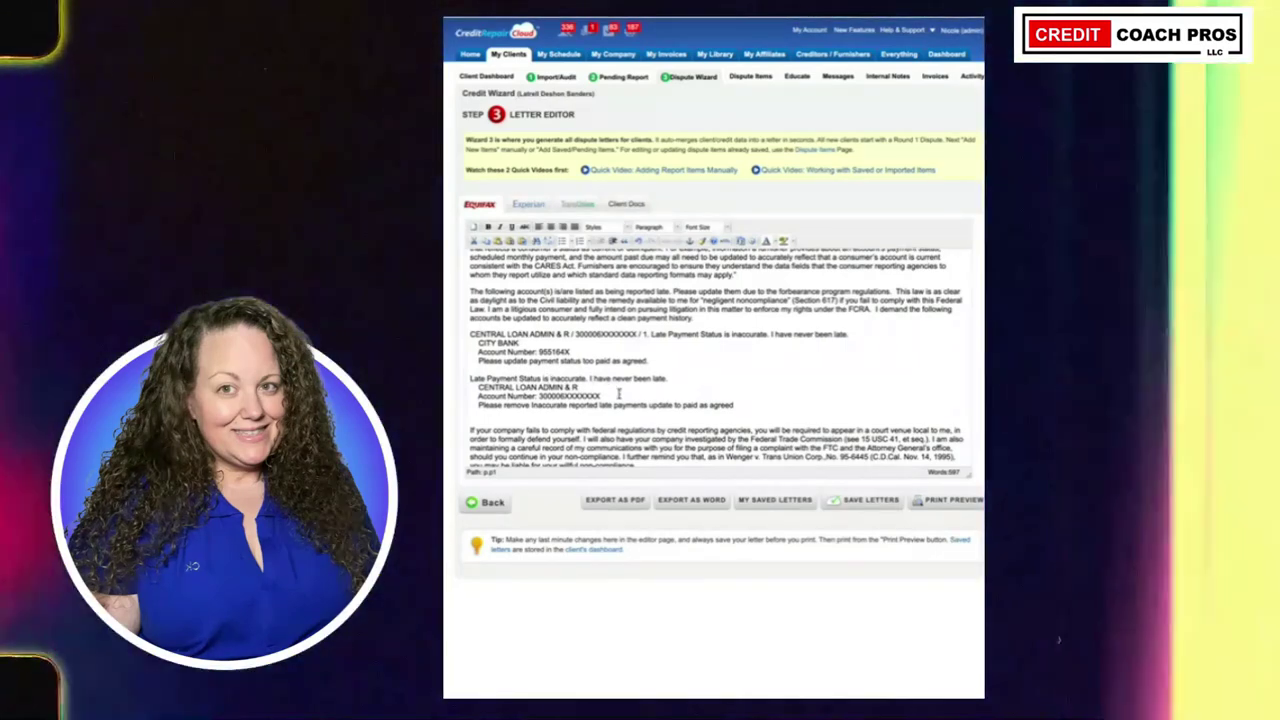
scroll(619, 393, "up", 10)
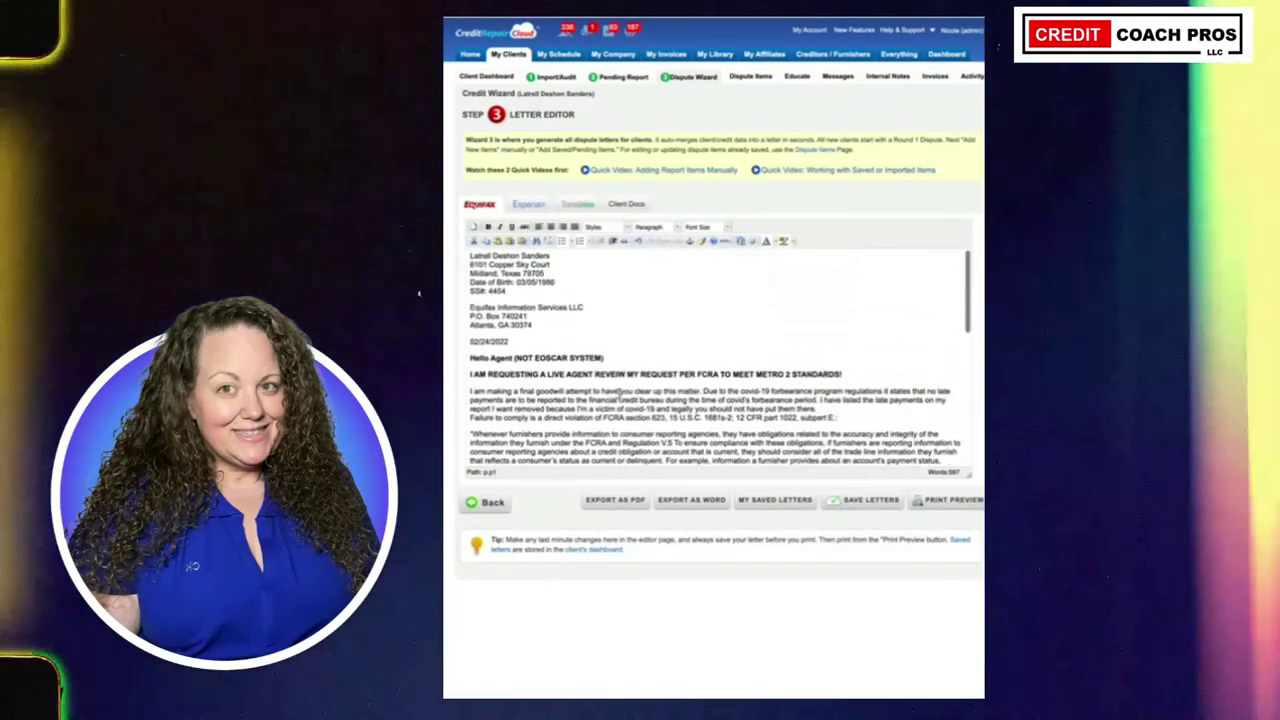
scroll(619, 393, "down", 10)
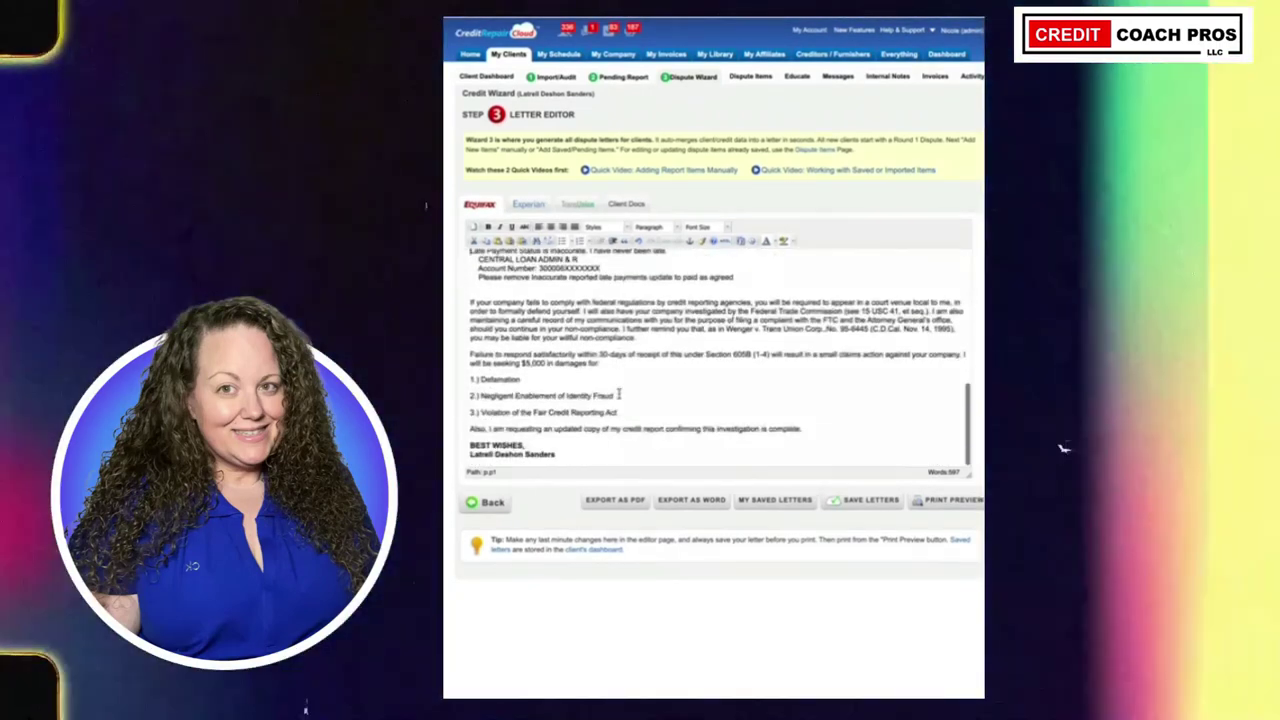
scroll(619, 393, "up", 5)
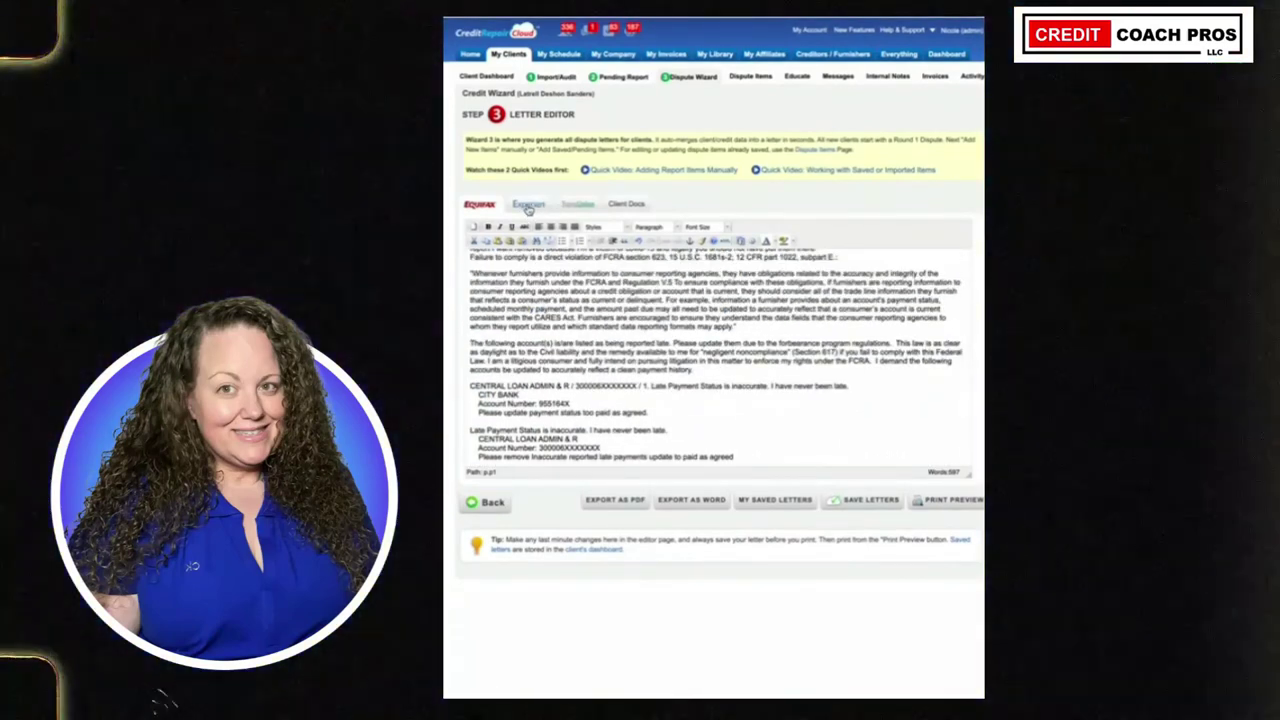
left_click(528, 205)
In the TransUnion letter, clear the '2.' numbering on the second late-payment item and review it.
scroll(700, 360, "down", 5)
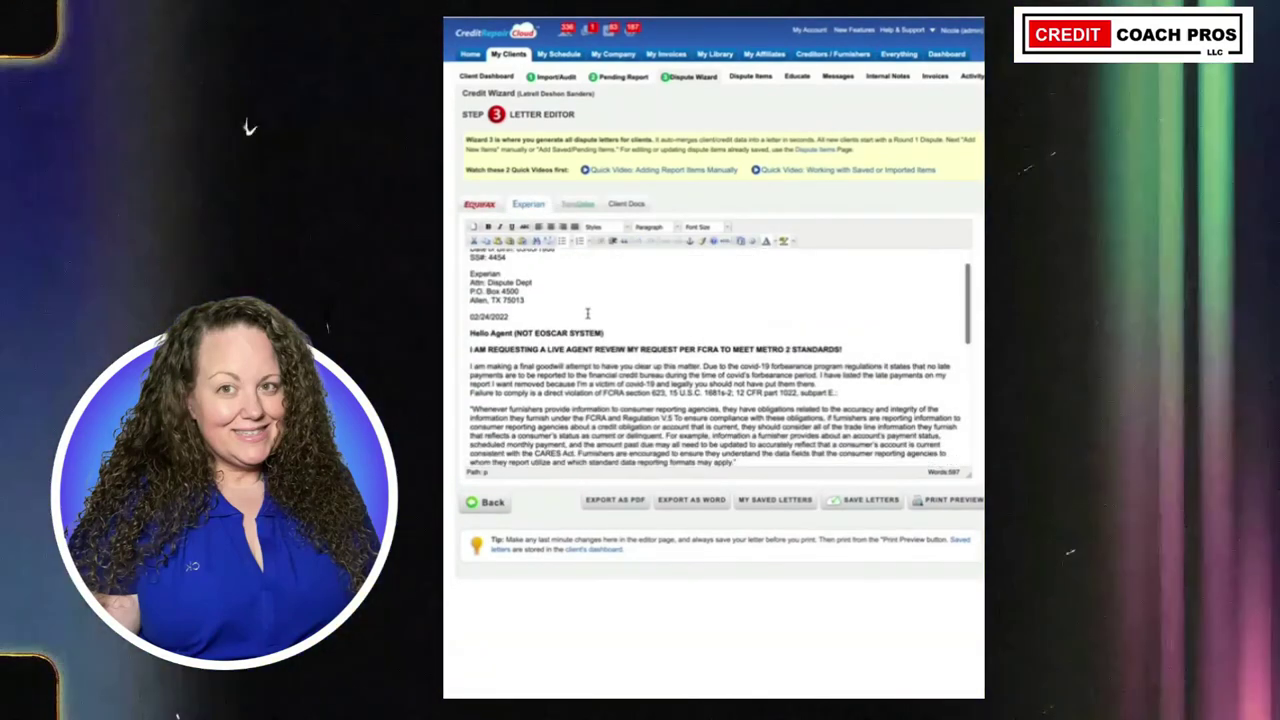
scroll(700, 360, "down", 3)
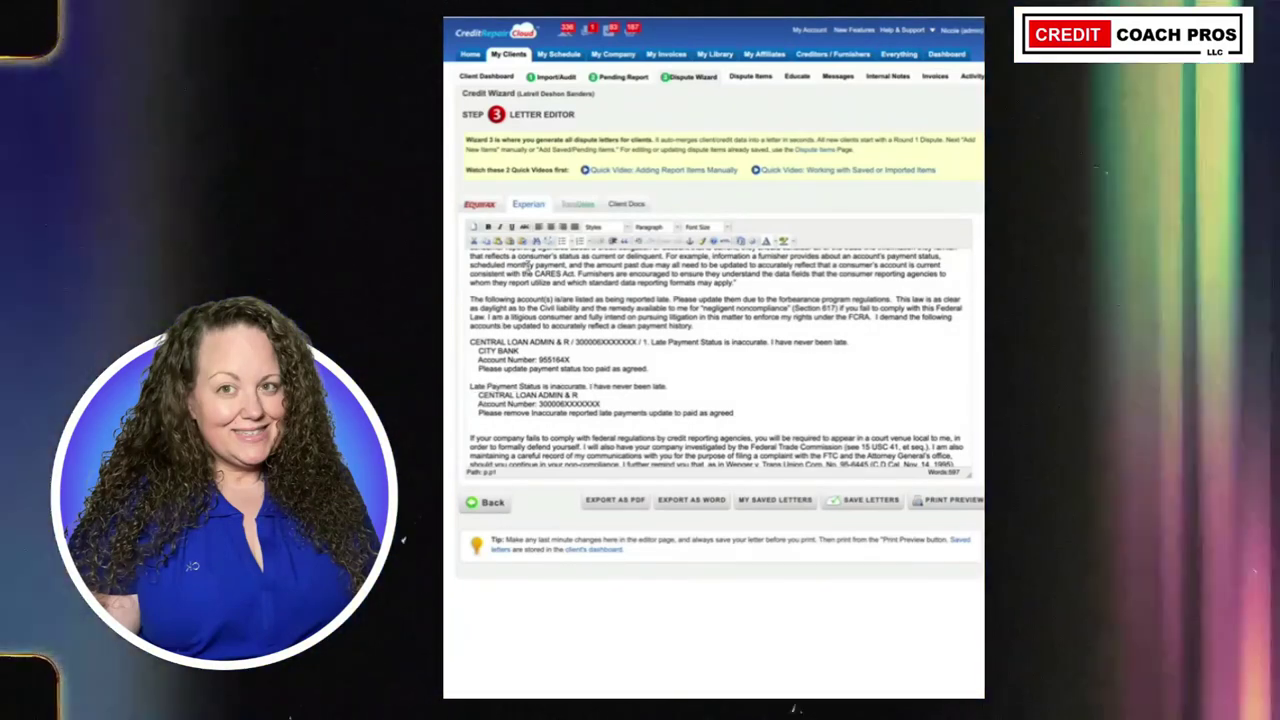
left_click(572, 205)
scroll(700, 360, "down", 8)
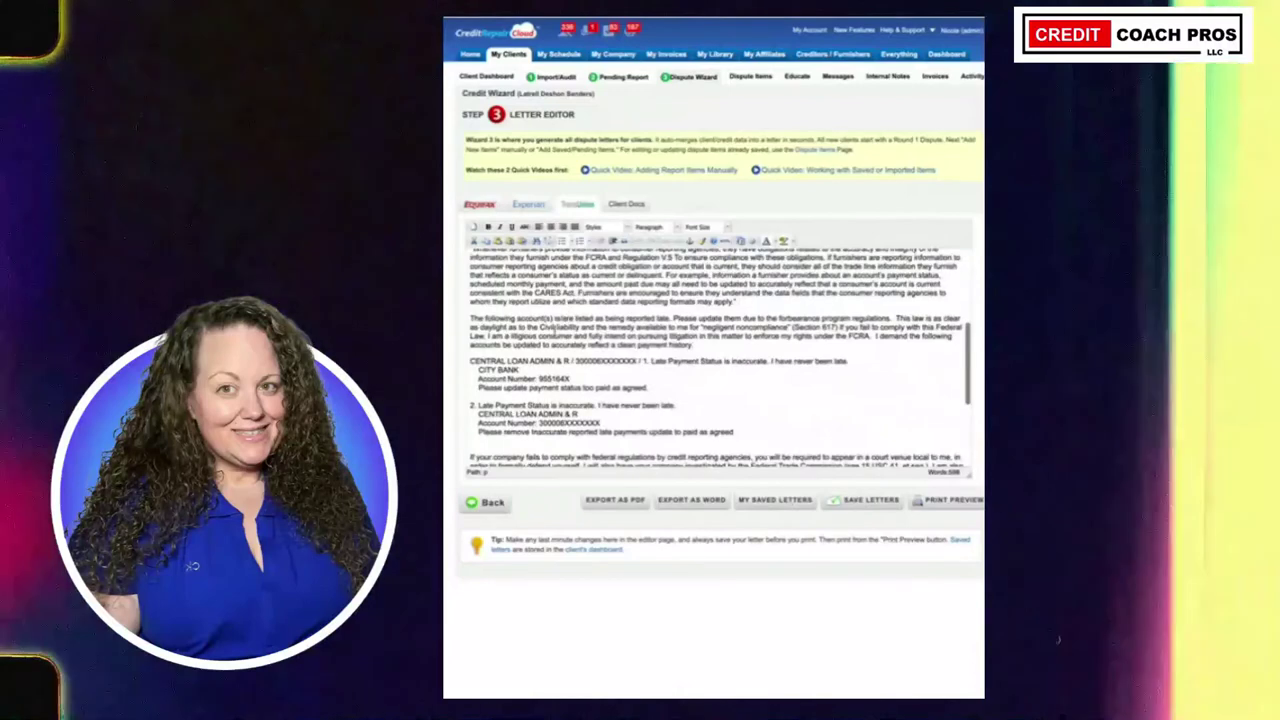
left_click(477, 413)
left_click(479, 405)
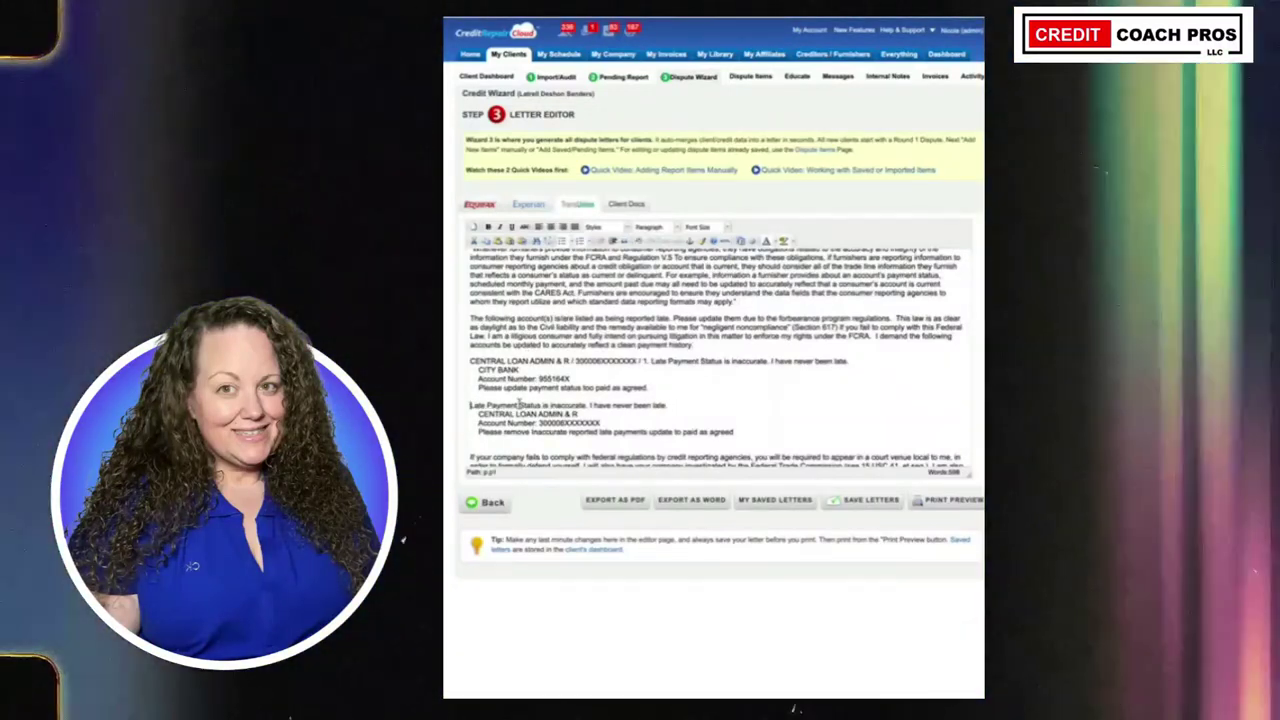
scroll(583, 392, "down", 3)
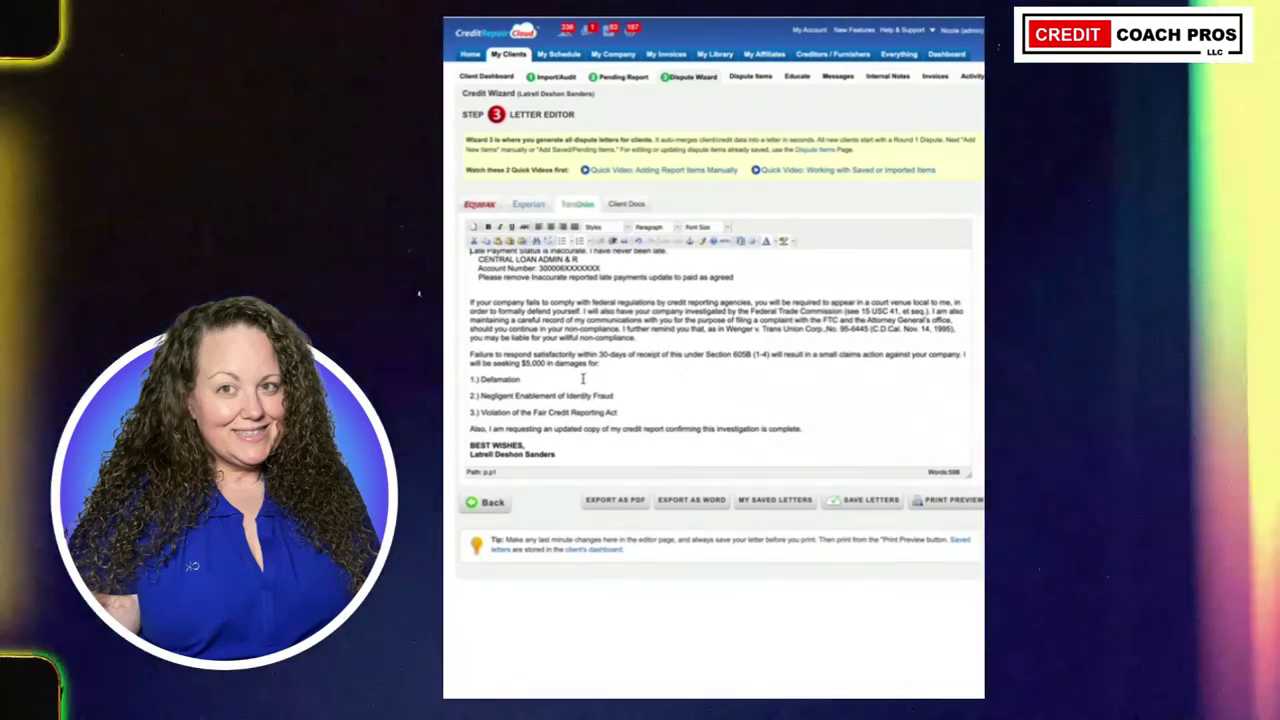
scroll(583, 379, "up", 10)
scroll(583, 378, "up", 2)
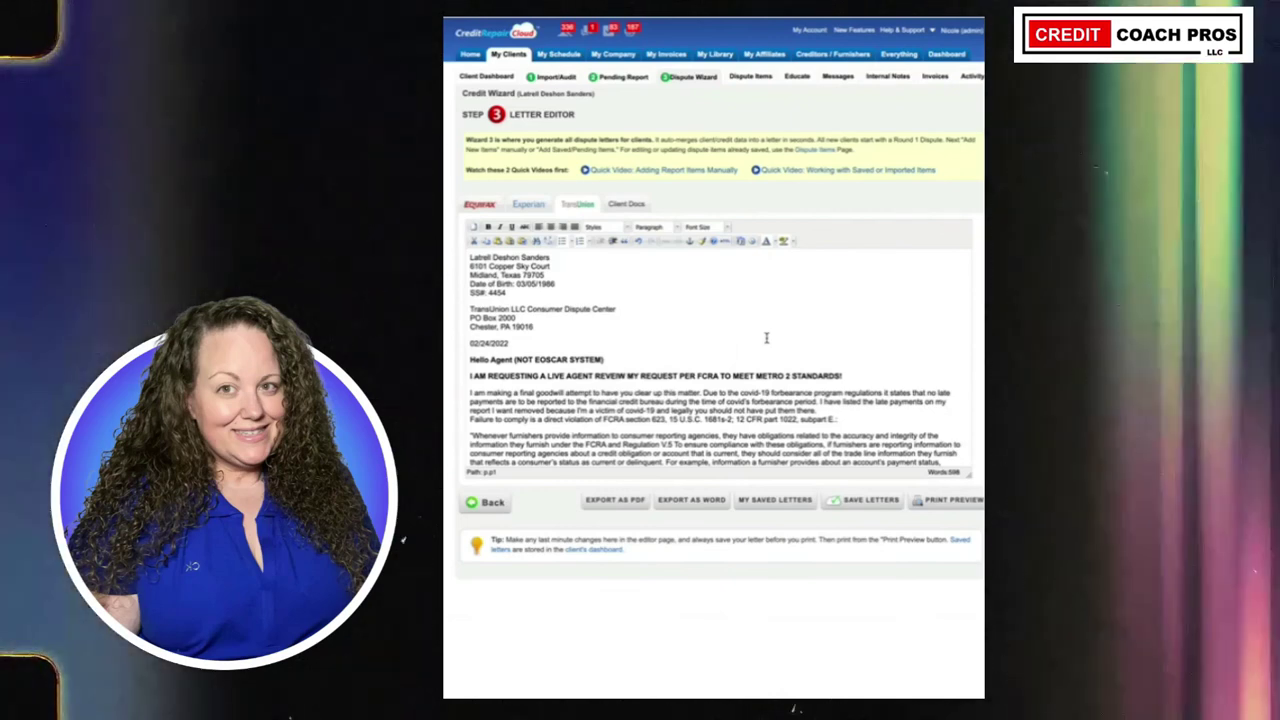
scroll(766, 338, "down", 1)
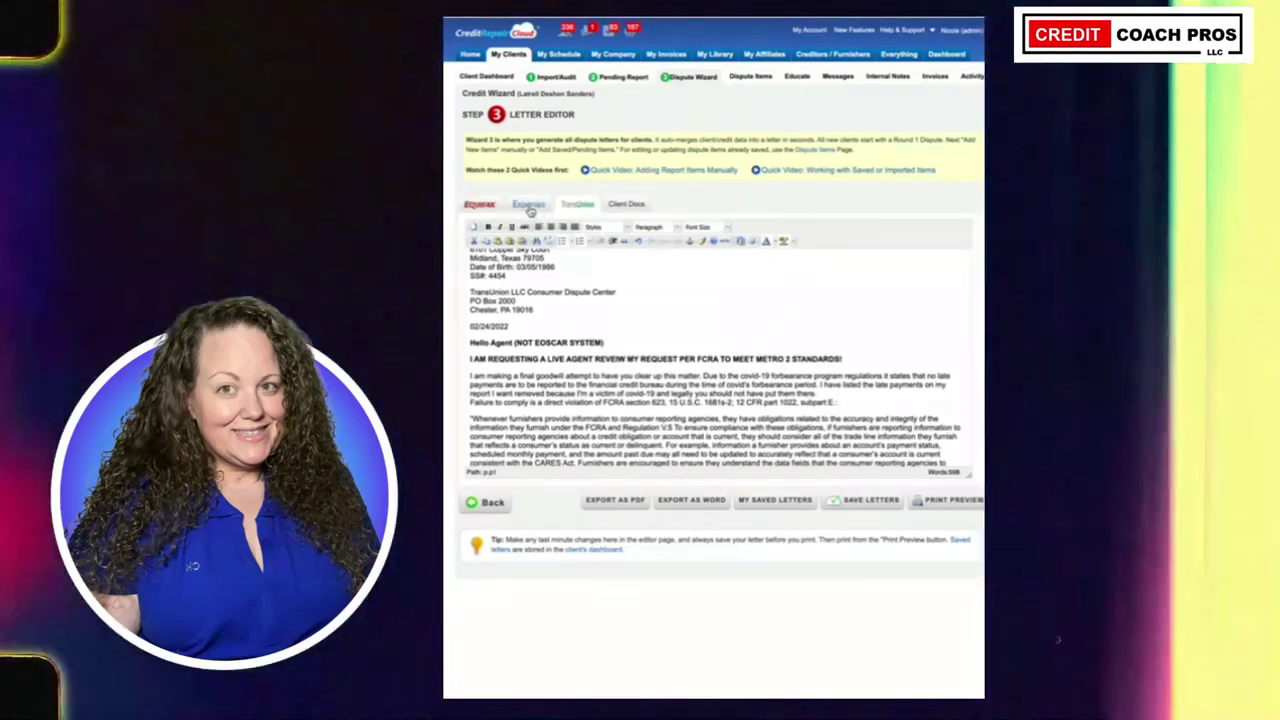
scroll(530, 210, "down", 3)
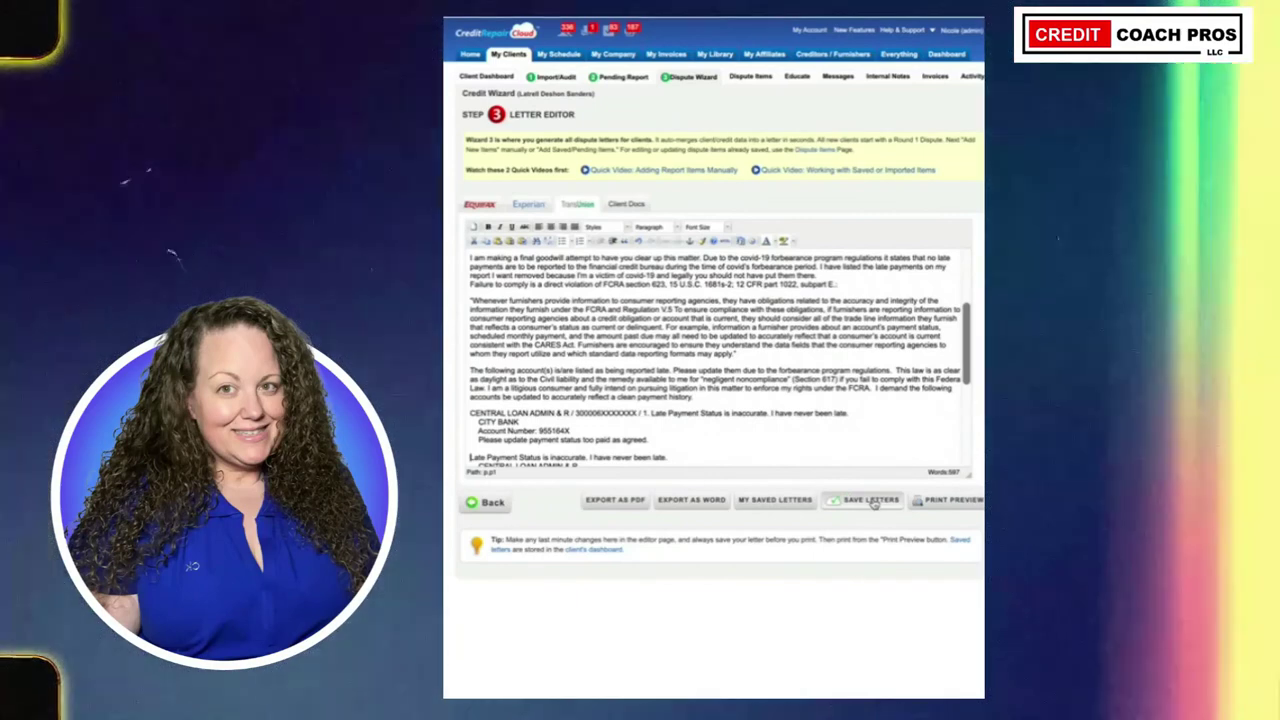
Save the three bureau letters as Round 1 'Late Payments' tagged LATE, then target the creditor/furnisher.
left_click(871, 500)
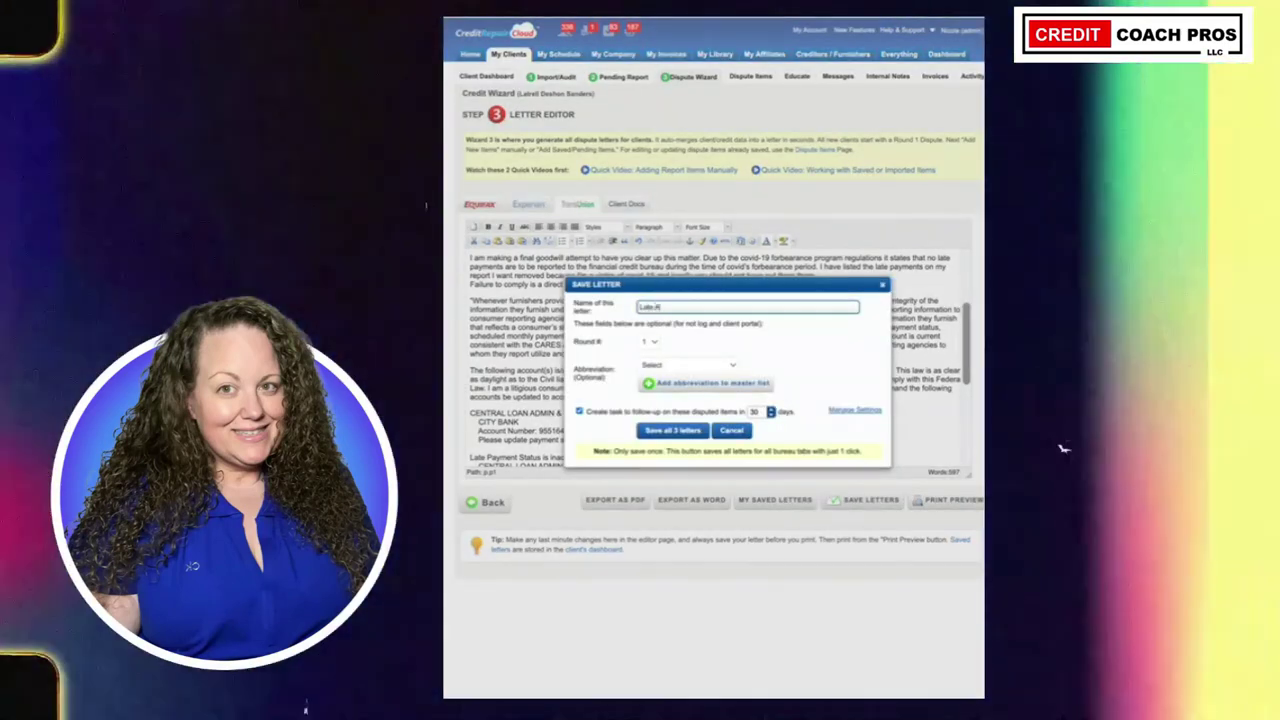
type("ayments")
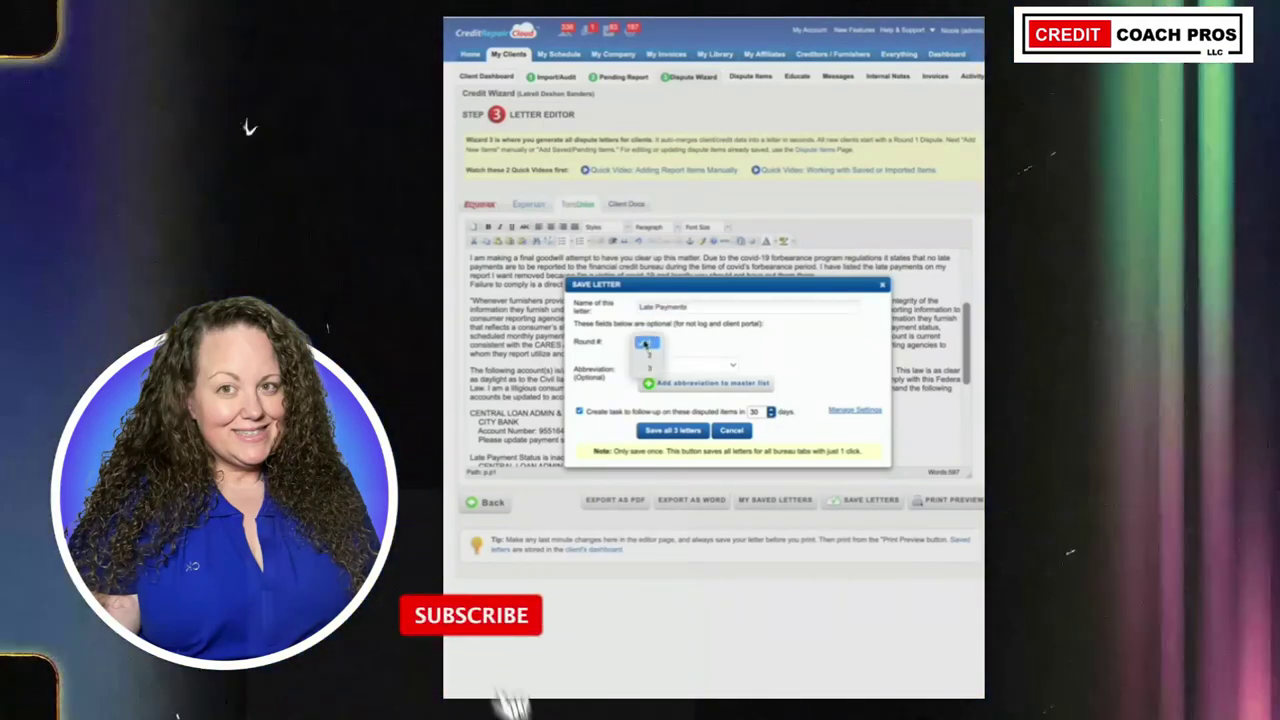
left_click(647, 343)
left_click(690, 366)
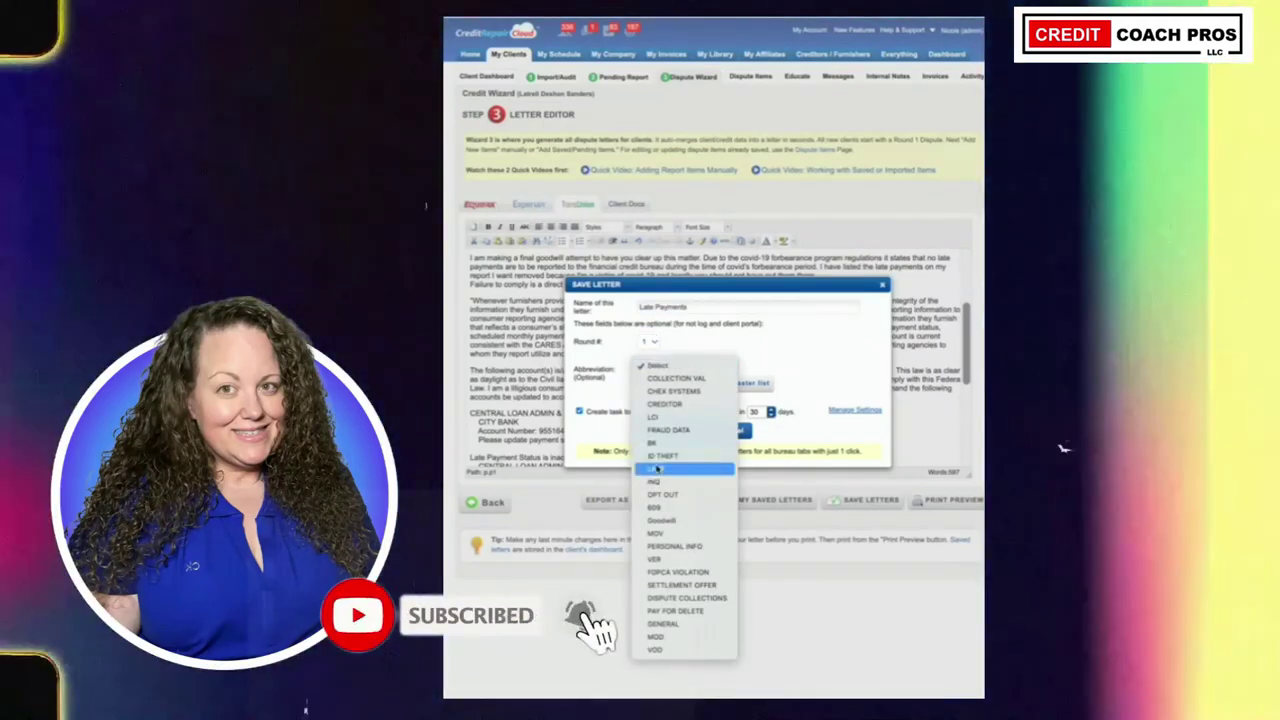
left_click(657, 469)
left_click(681, 430)
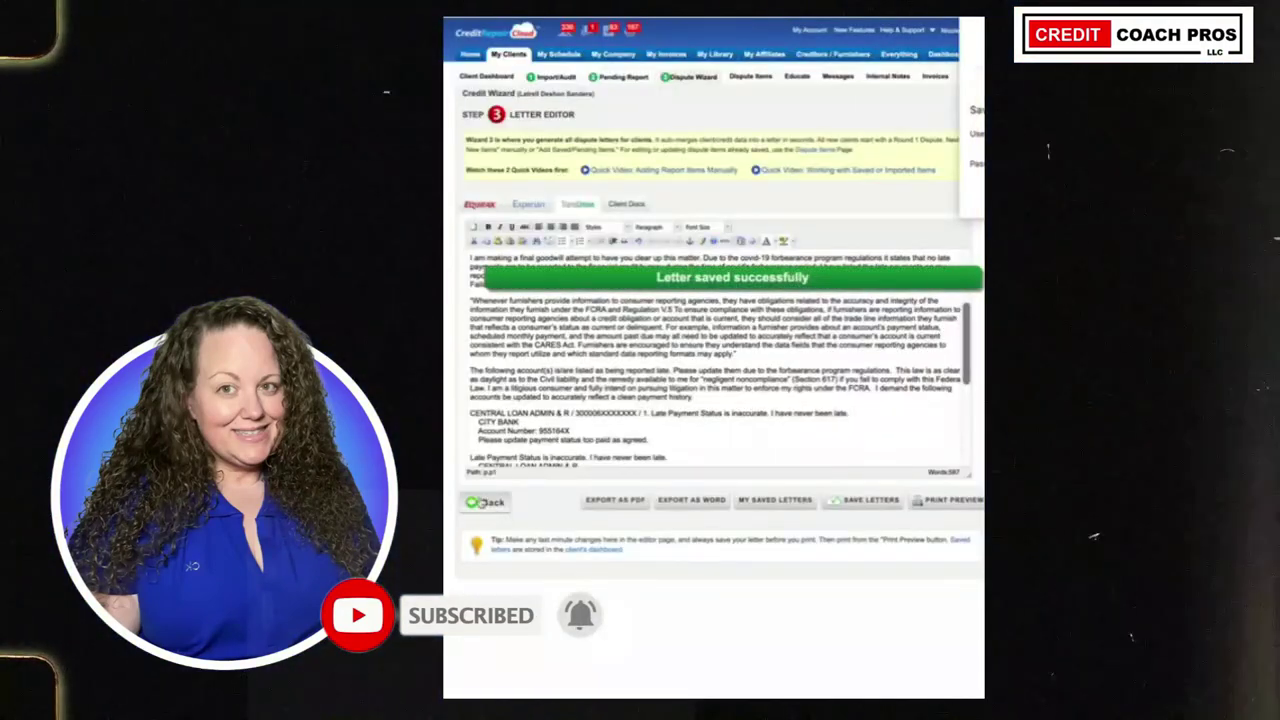
left_click(486, 502)
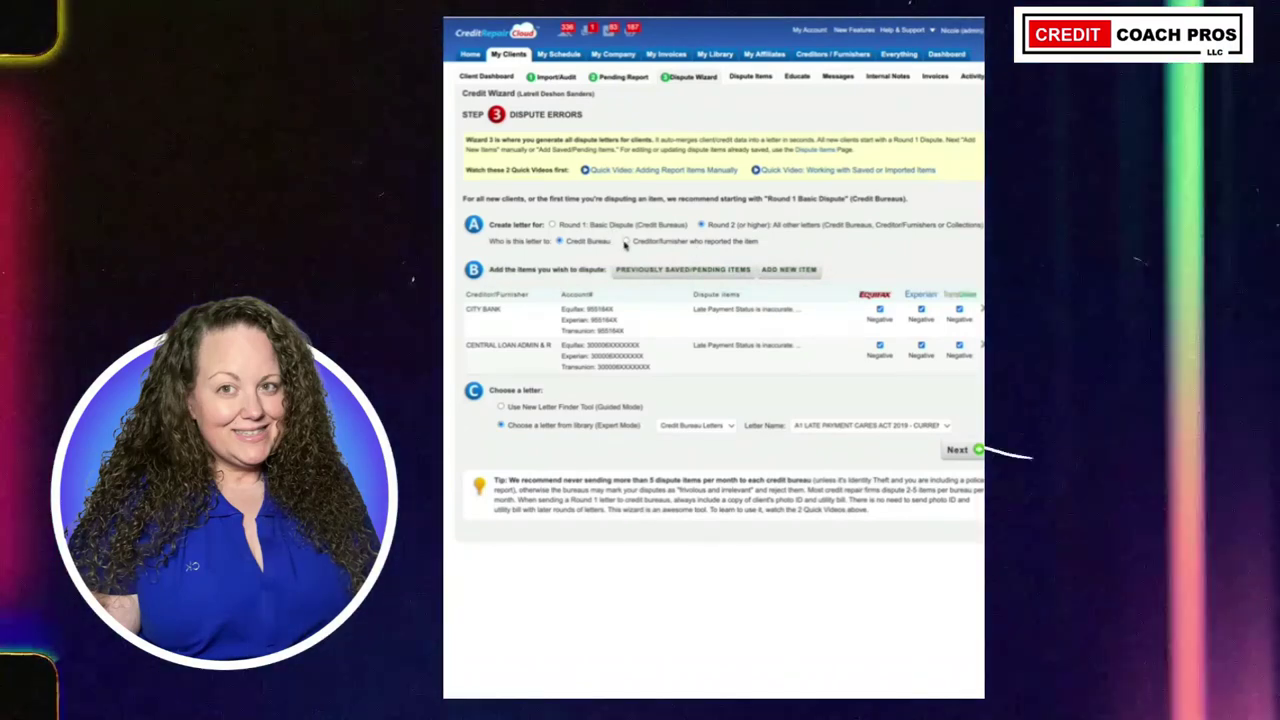
left_click(626, 242)
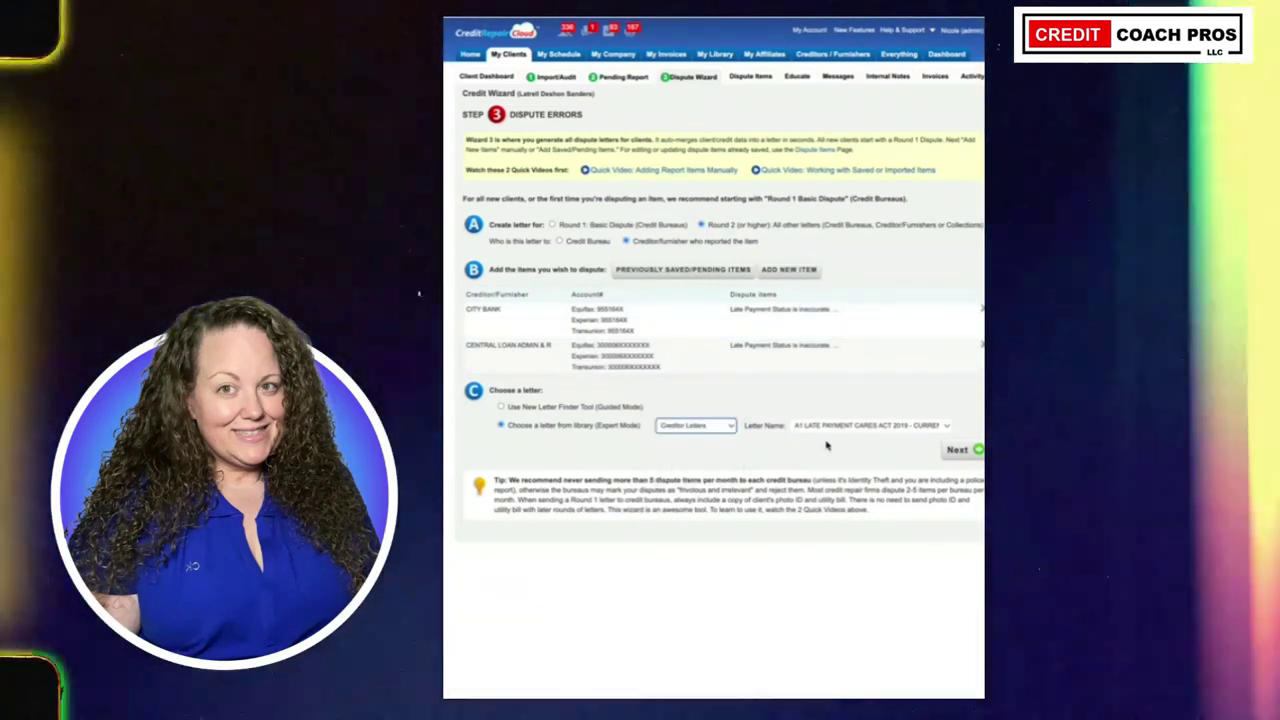
Generate creditor letters from the A1 CARES ACT GOODWILL LETTER template.
left_click(831, 426)
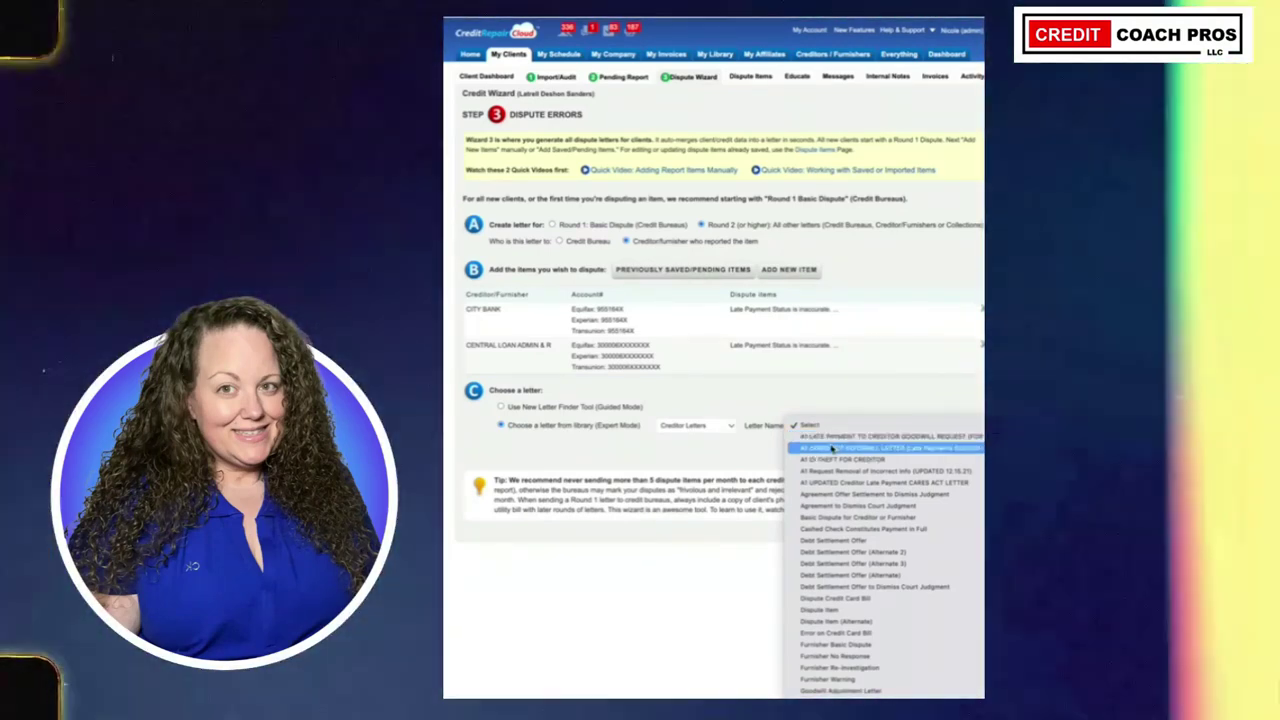
left_click(832, 447)
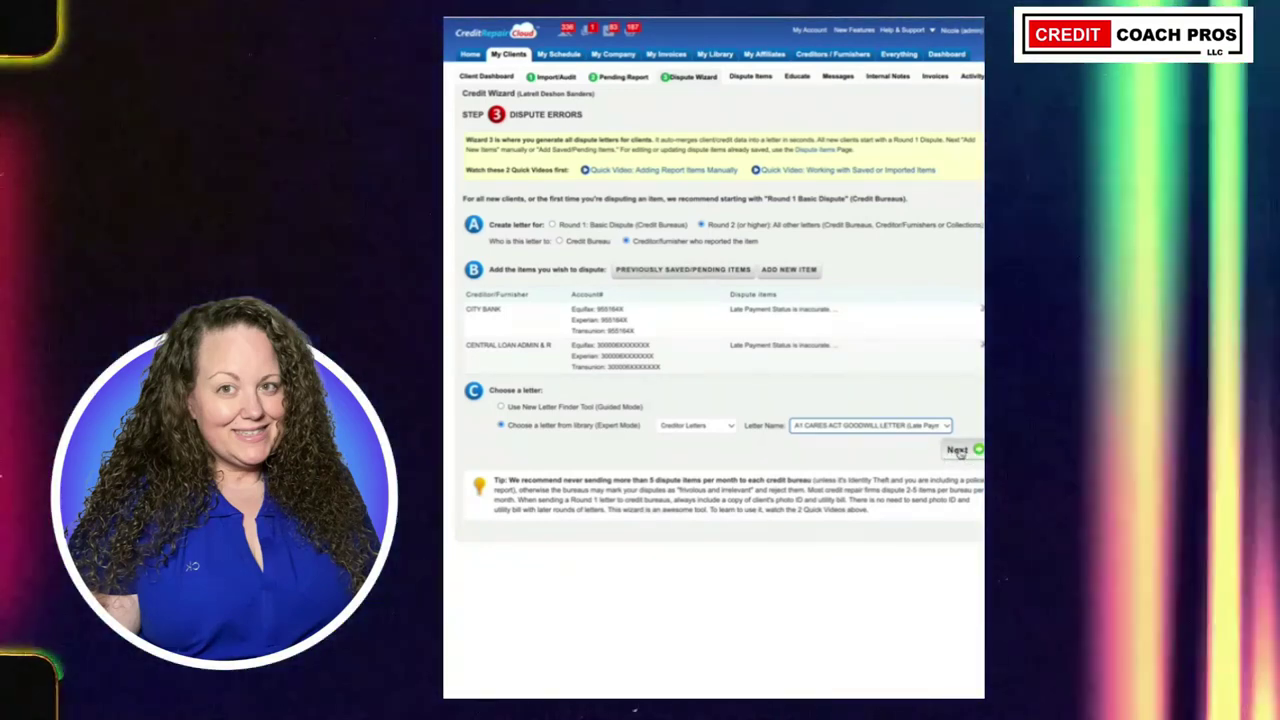
left_click(957, 451)
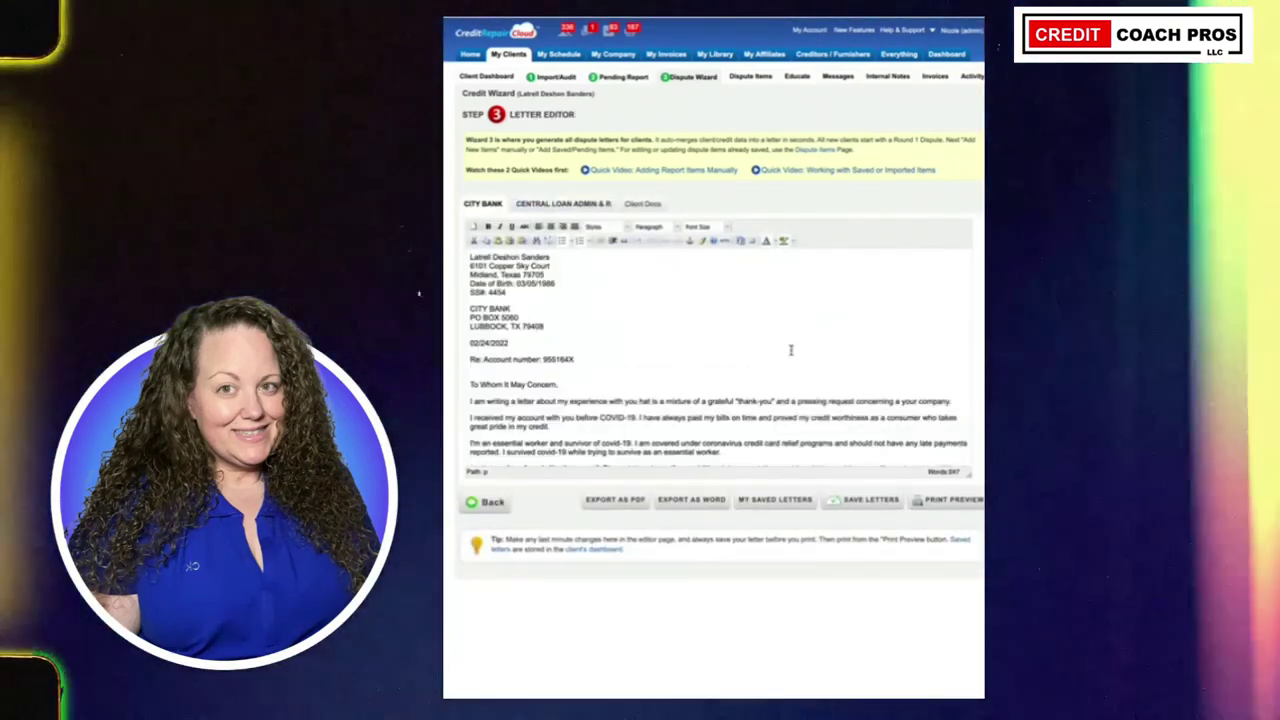
Review the CITY BANK and CENTRAL LOAN ADMIN & R goodwill letters and begin saving them.
scroll(612, 349, "down", 5)
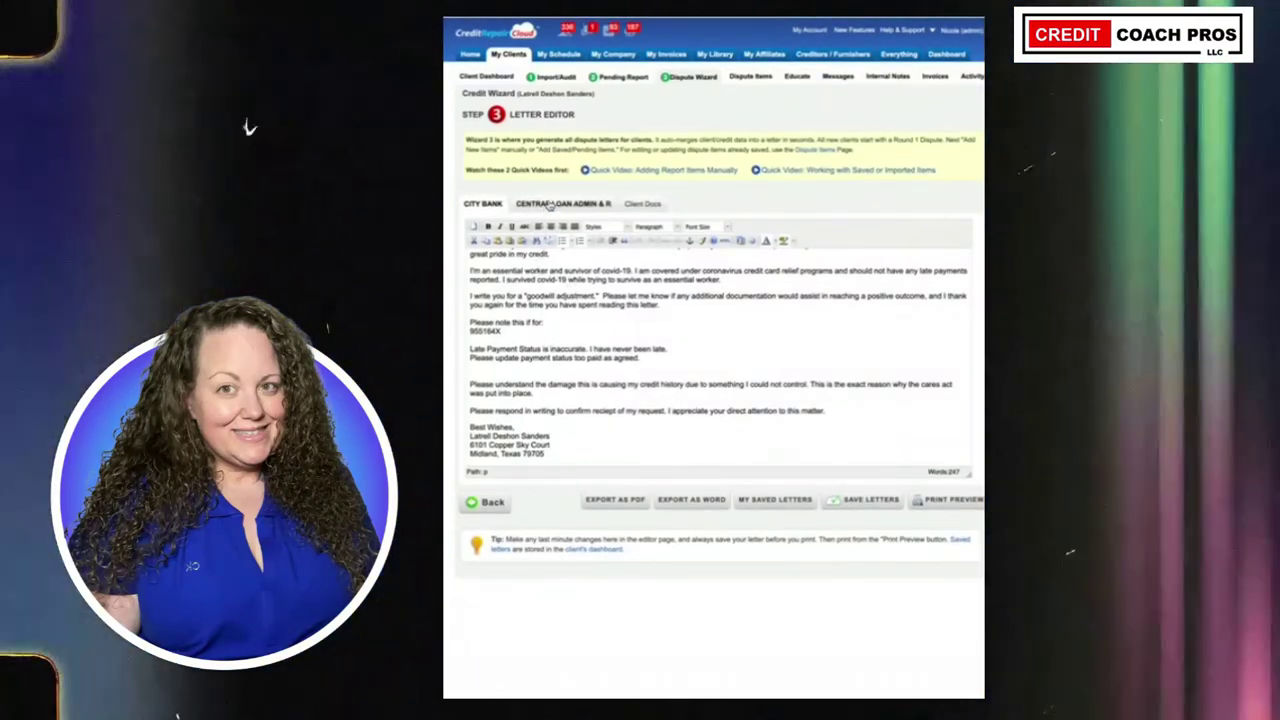
left_click(548, 204)
scroll(594, 316, "down", 5)
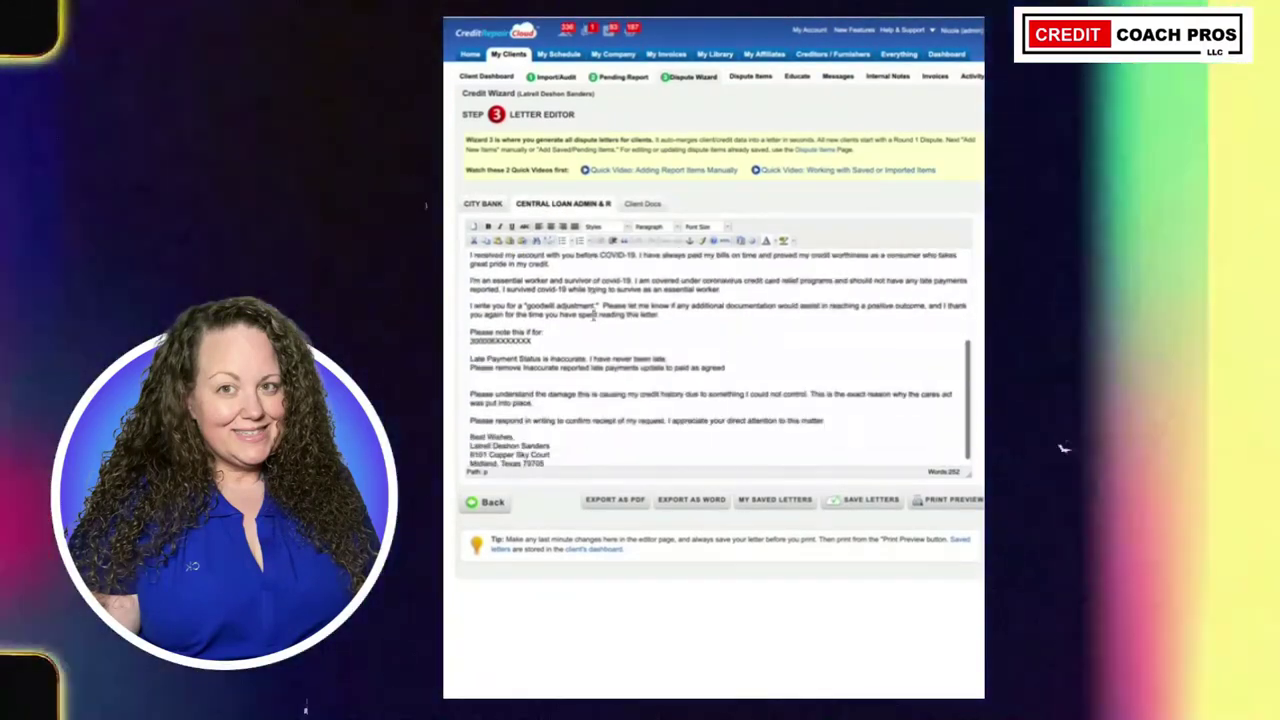
scroll(594, 316, "down", 1)
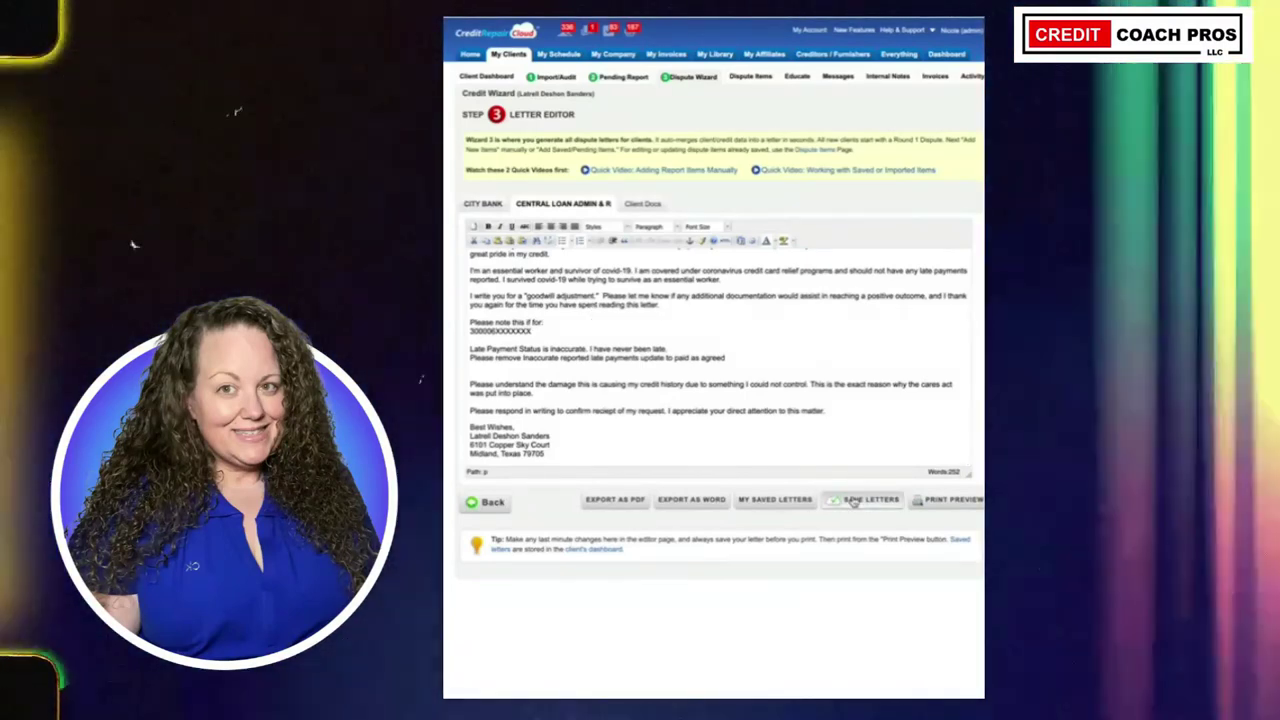
left_click(862, 499)
Save both creditor letters as 'Late Payment to Creditor' with the CREDITOR abbreviation.
type("Late P")
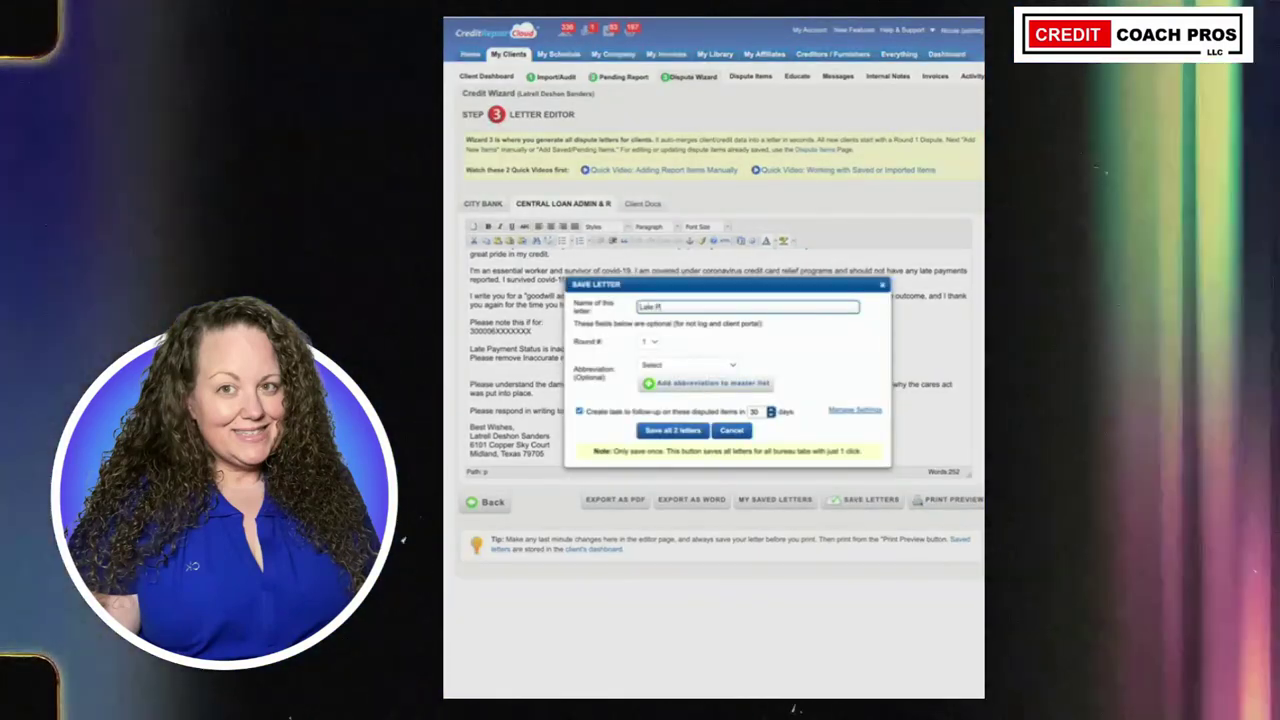
type("ayment In")
type(" C")
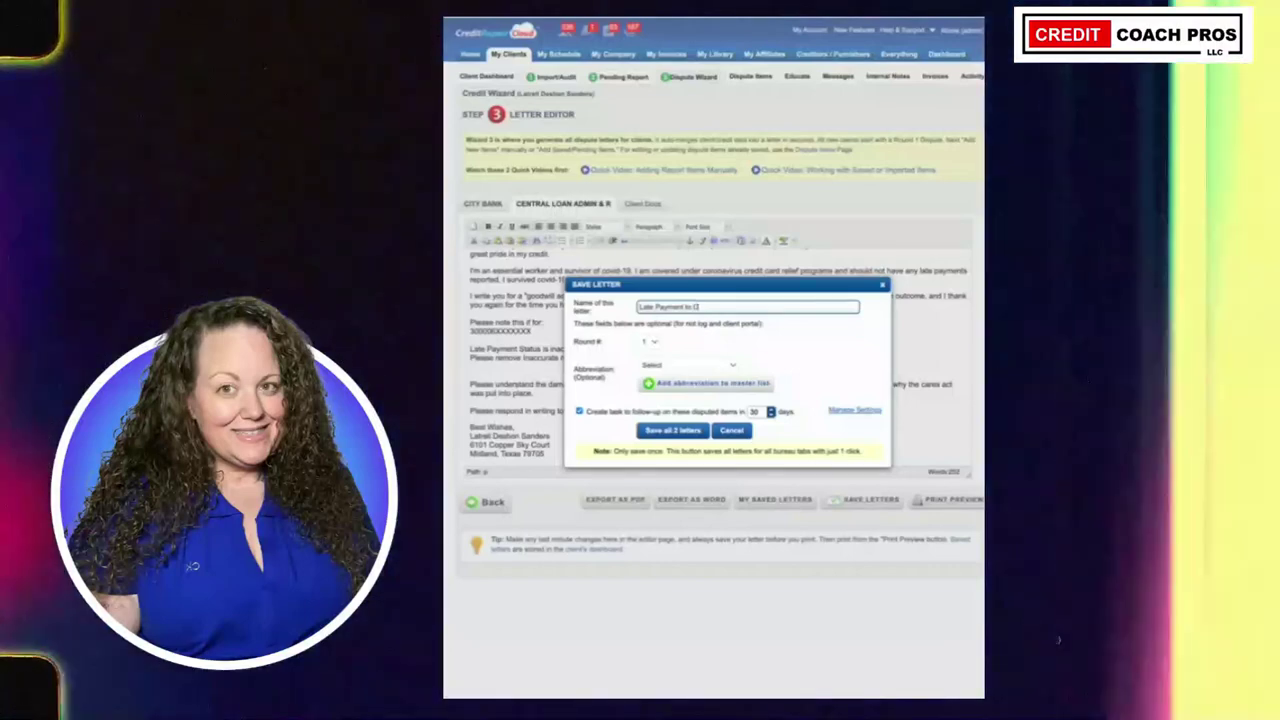
type("reditor")
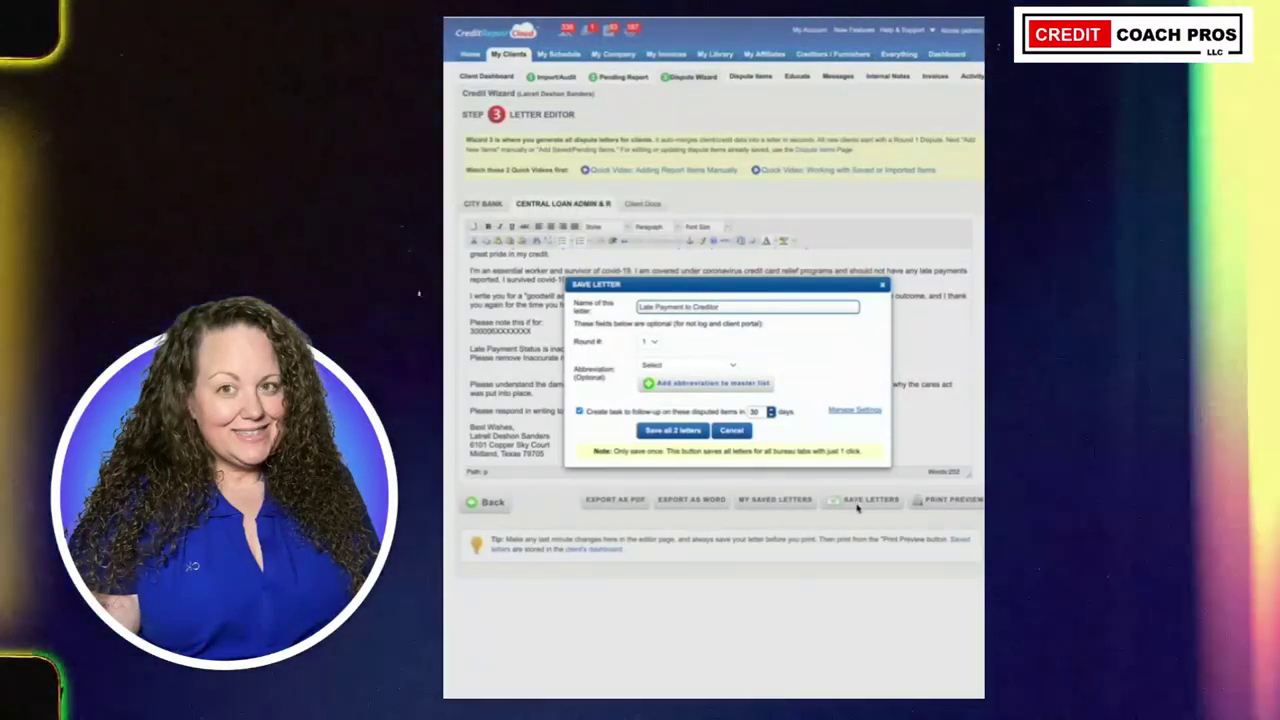
left_click(714, 370)
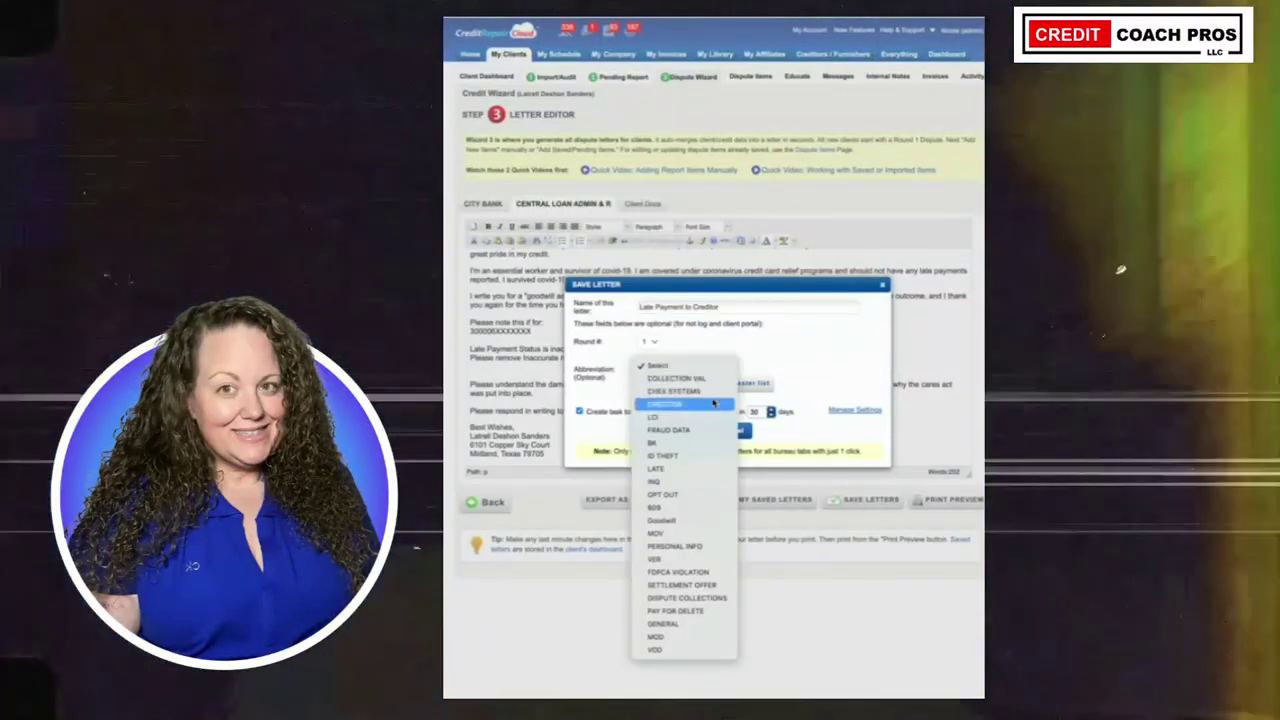
left_click(678, 403)
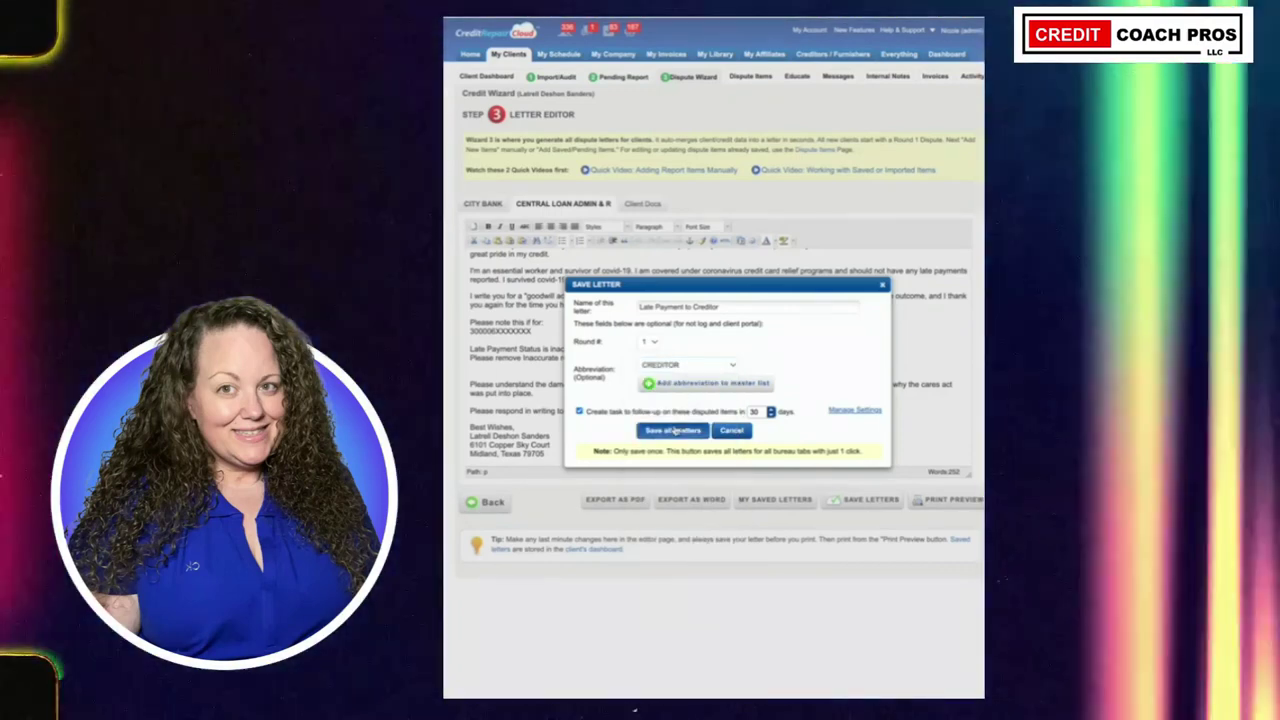
left_click(673, 429)
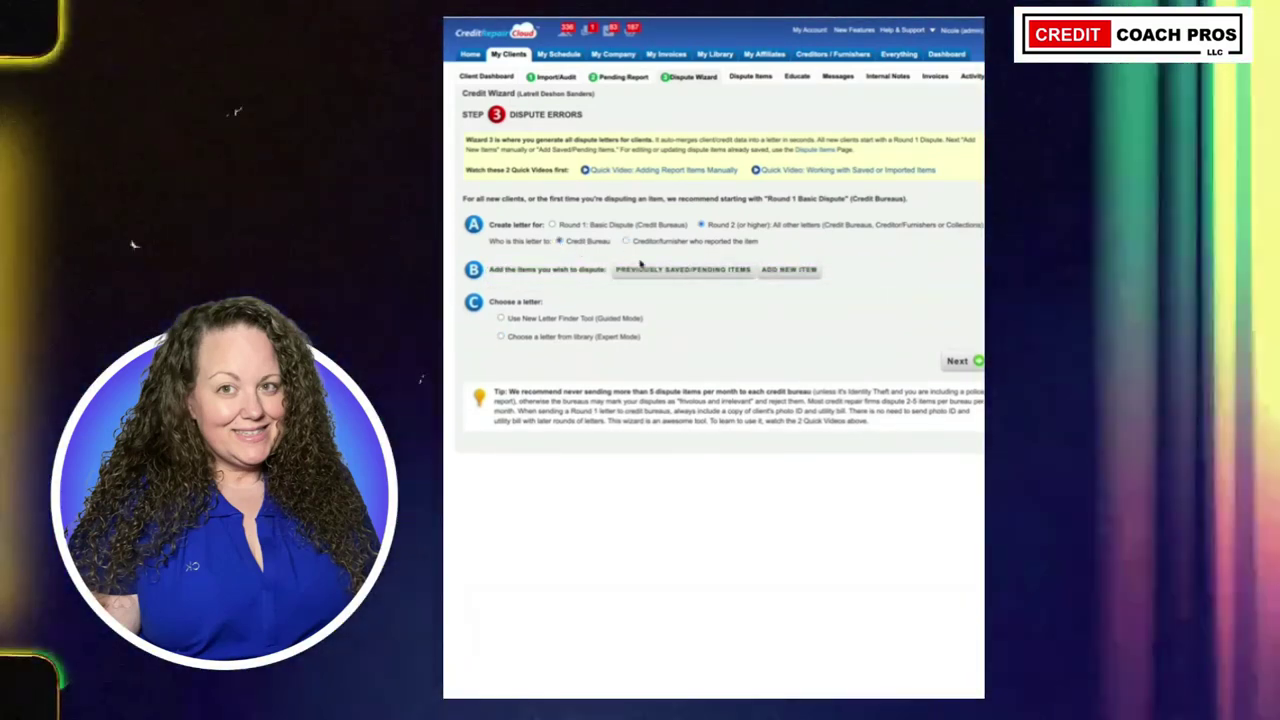
Add the saved JPMCB Card, The Money Source, Office of the Atty Gen and Acima Digital items.
left_click(665, 271)
scroll(700, 212, "down", 1)
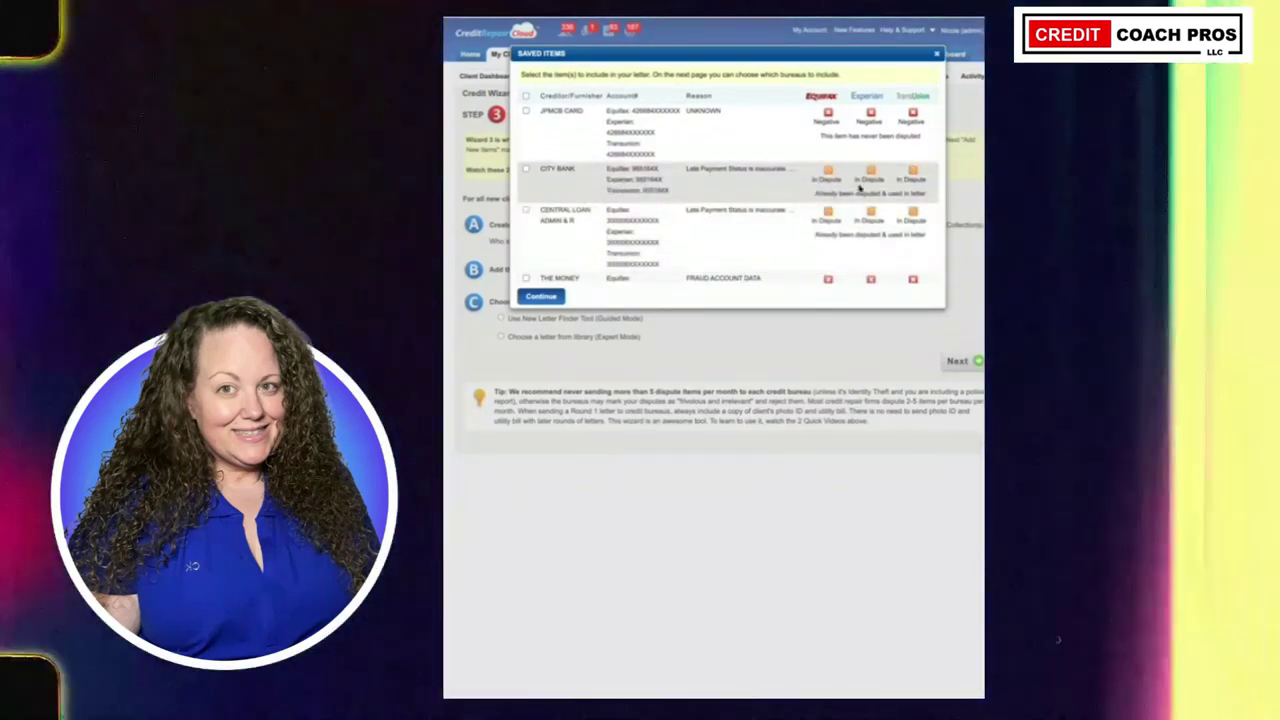
scroll(875, 205, "up", 1)
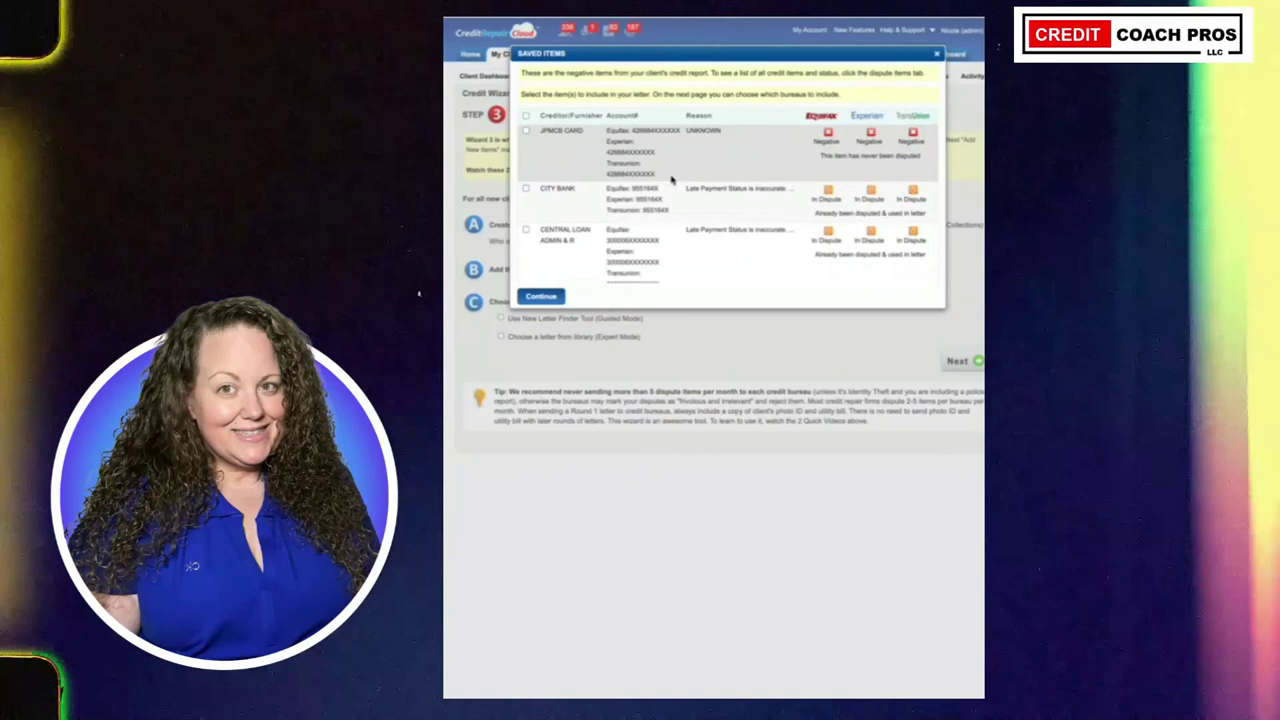
scroll(561, 160, "down", 5)
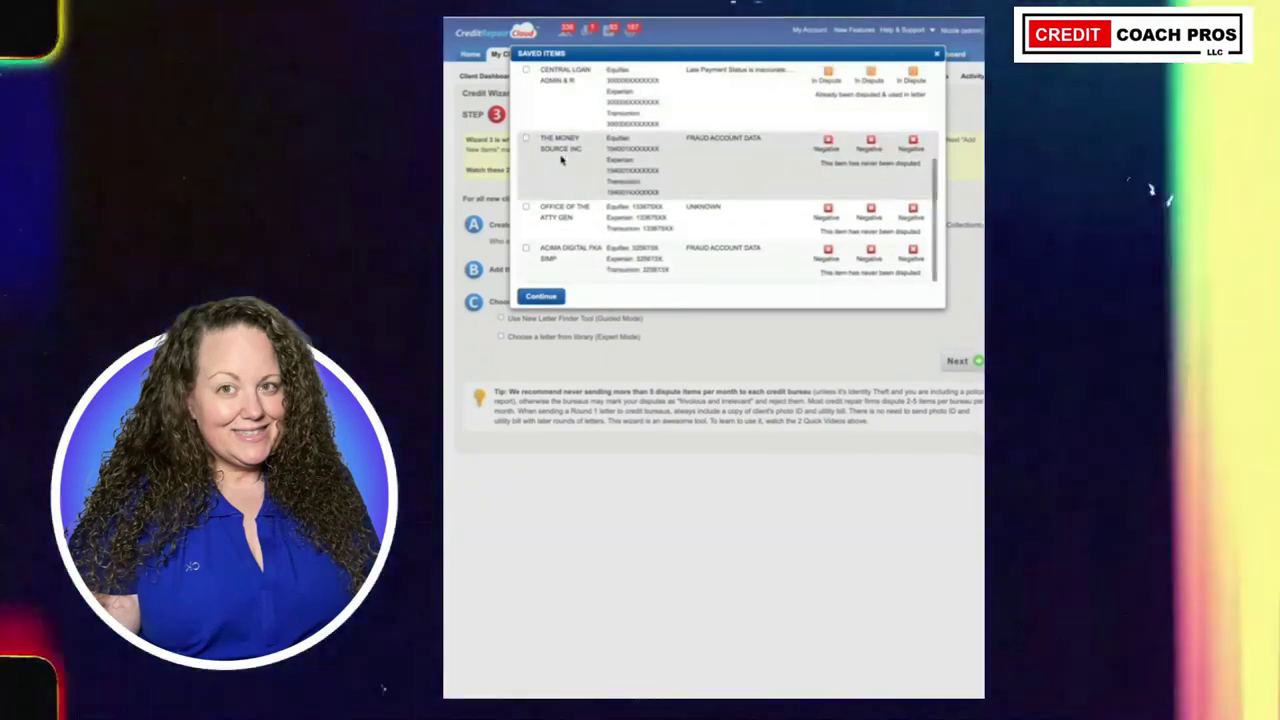
left_click(562, 158)
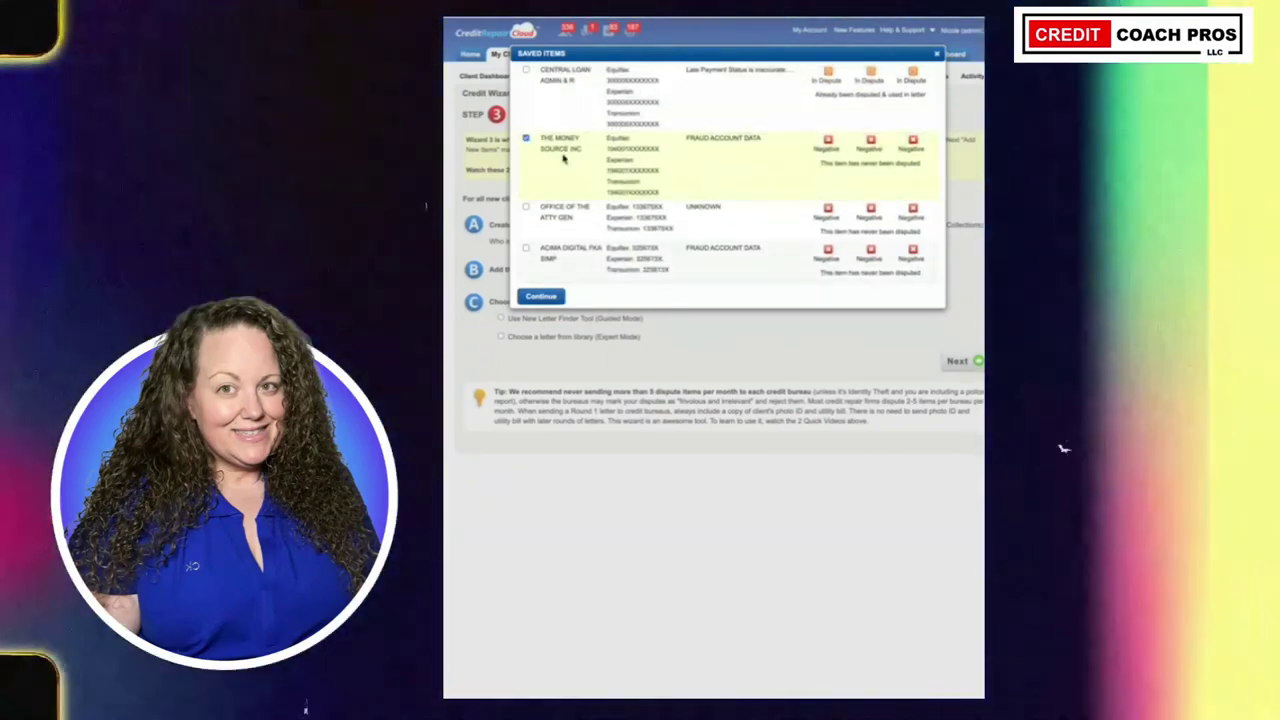
left_click(563, 214)
left_click(570, 260)
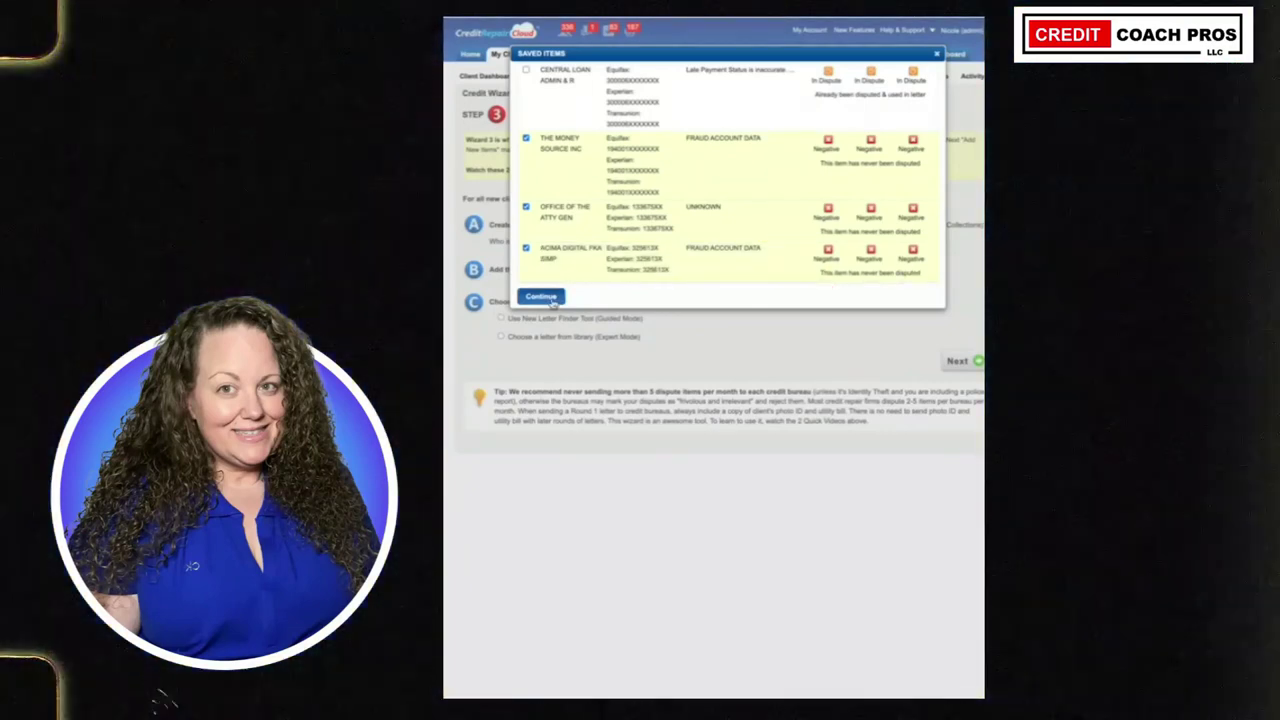
left_click(545, 297)
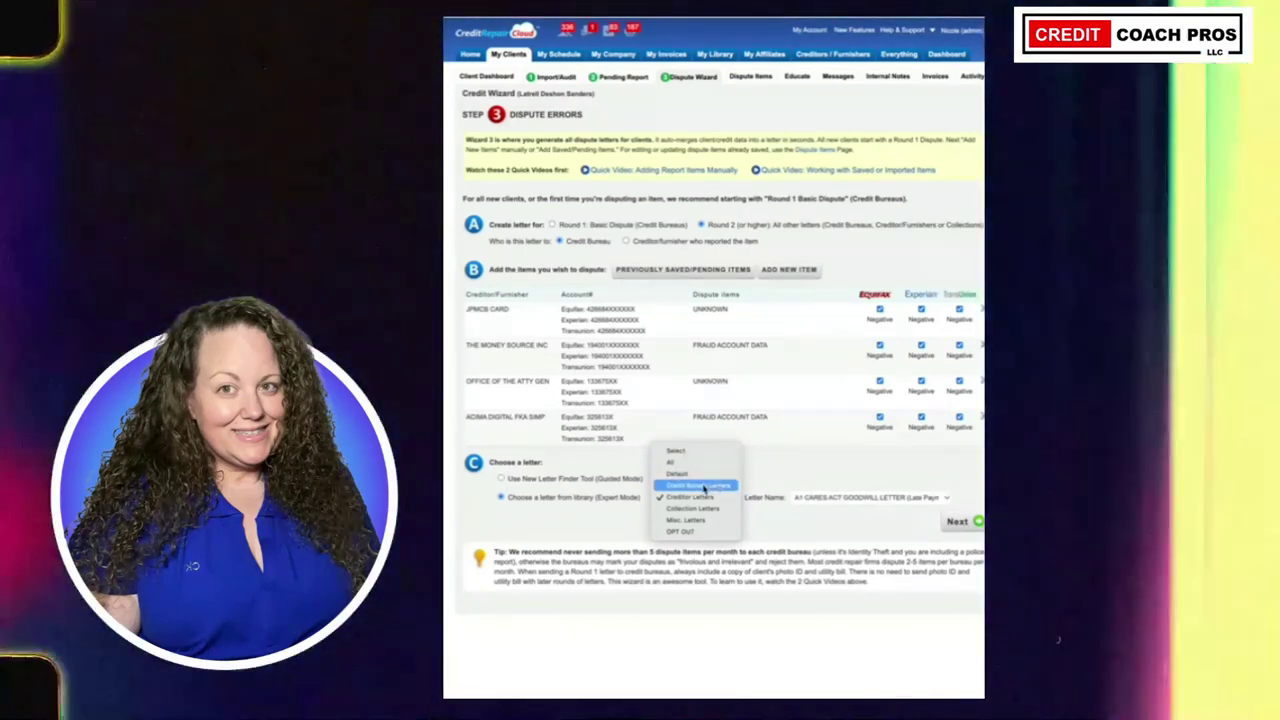
Generate bureau letters from the Credit Bureau template 'A1 Dispute After Investigation The Prove it Letter'.
left_click(704, 487)
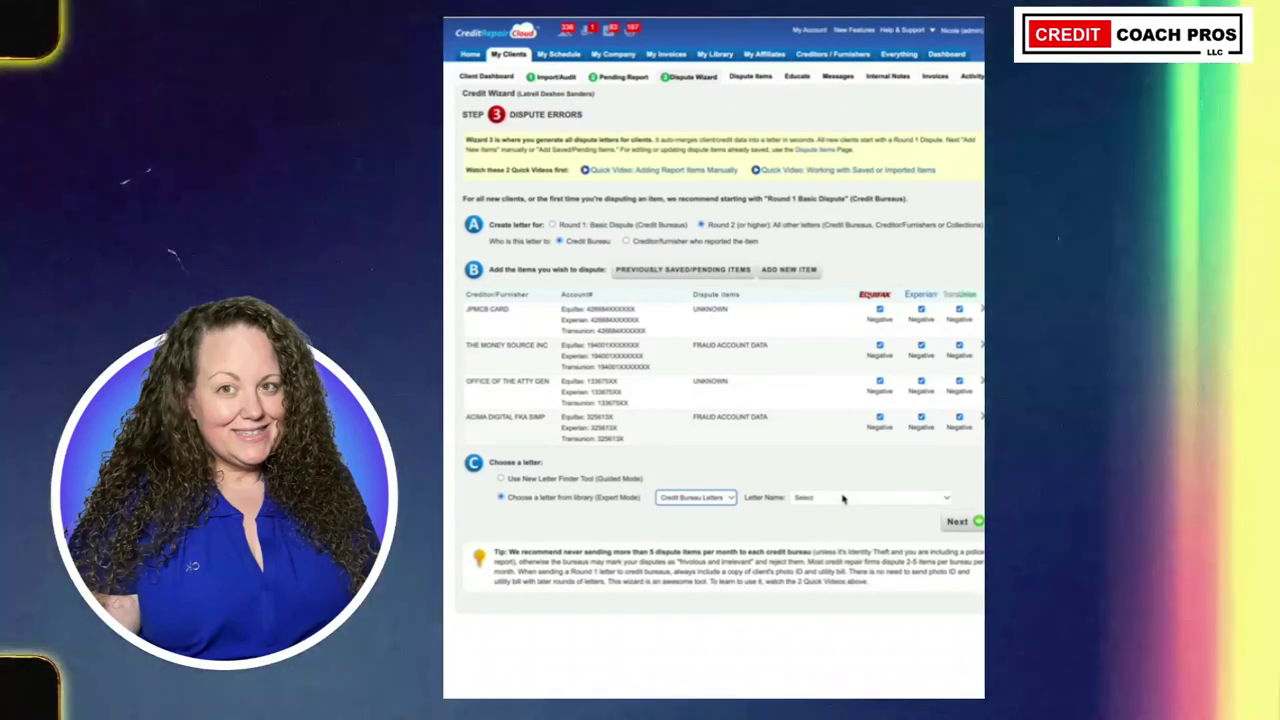
left_click(843, 498)
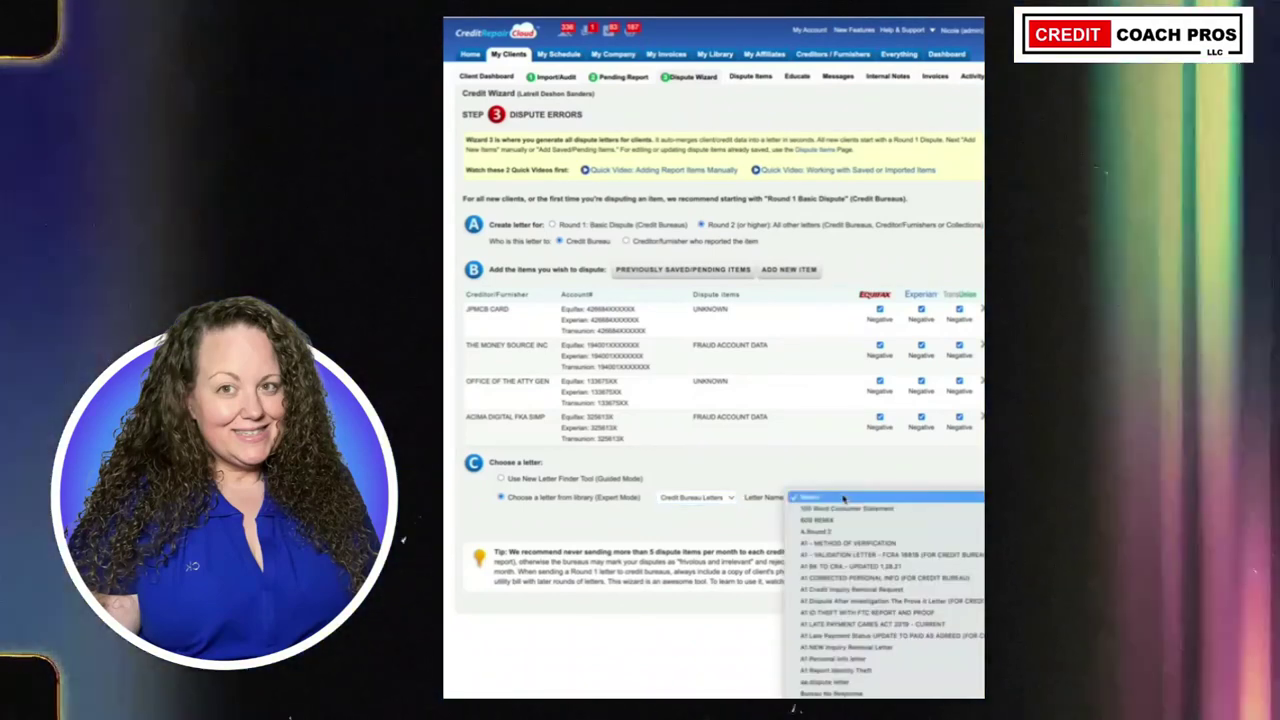
scroll(843, 497, "down", 10)
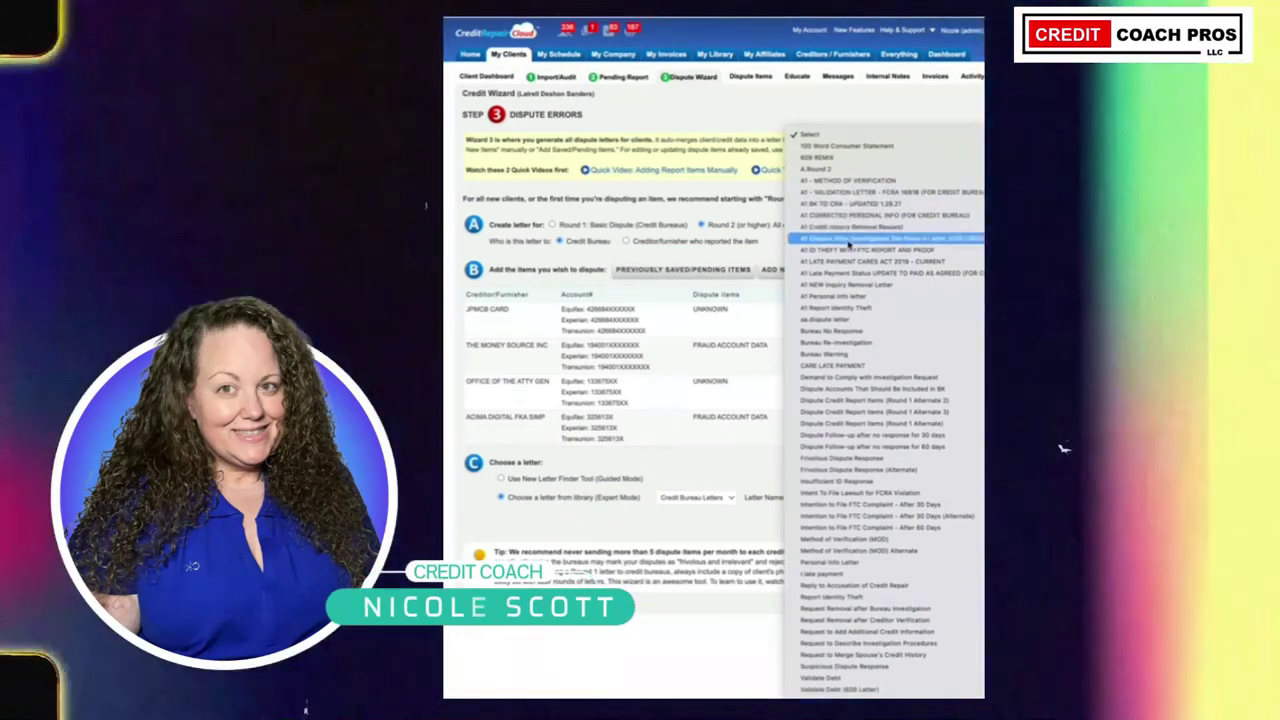
left_click(848, 244)
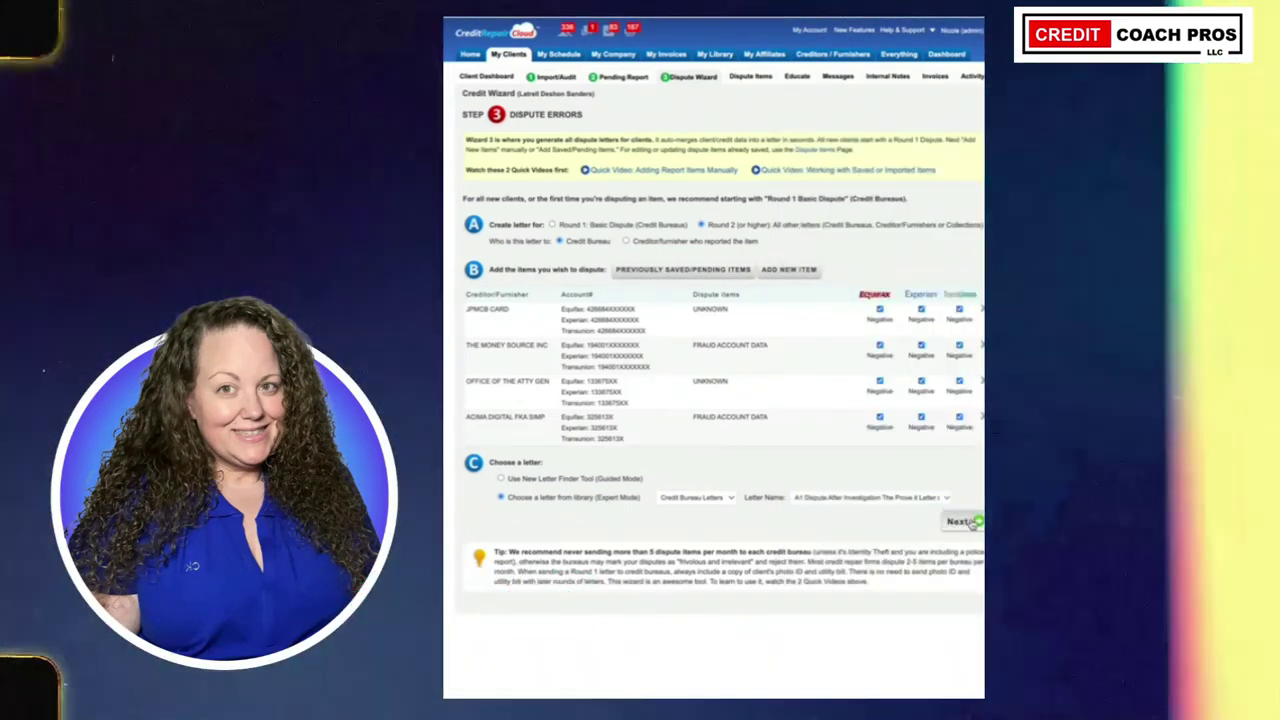
left_click(970, 526)
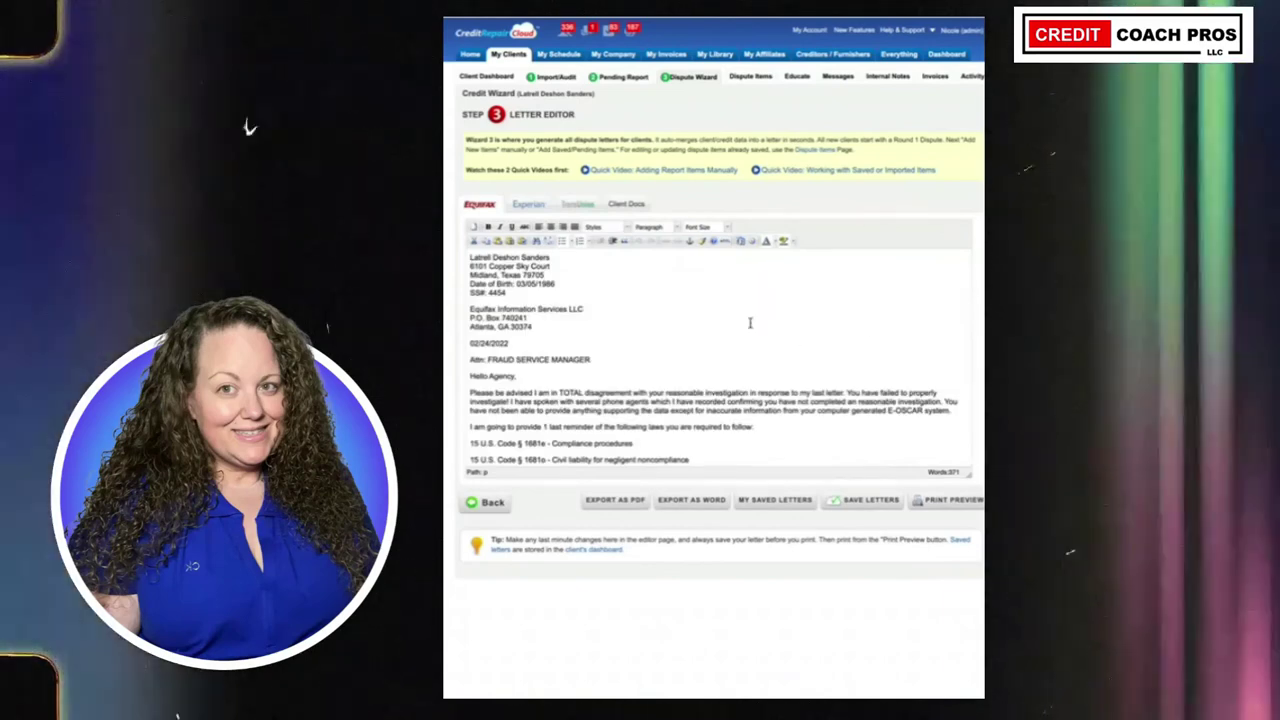
Type 'PLEASE DEL' on a new line below item 4's account number in the Equifax letter.
scroll(710, 318, "down", 3)
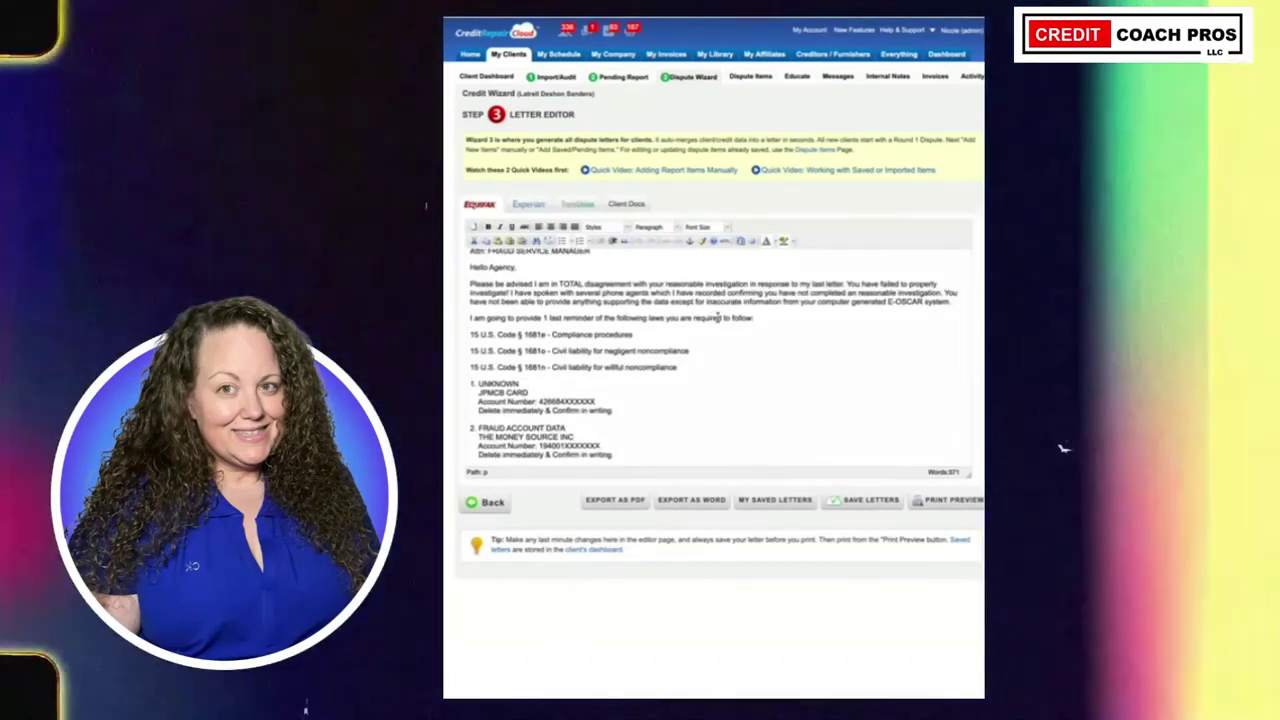
scroll(607, 334, "up", 3)
scroll(615, 361, "down", 3)
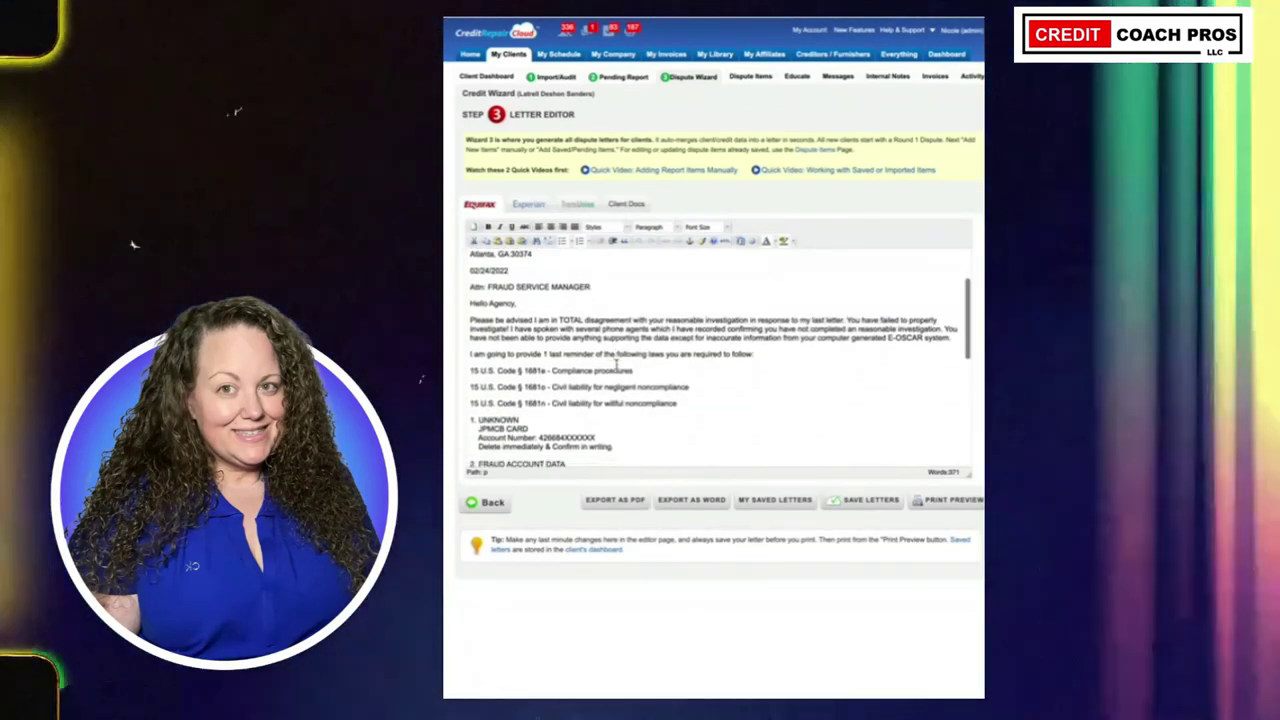
scroll(616, 366, "down", 3)
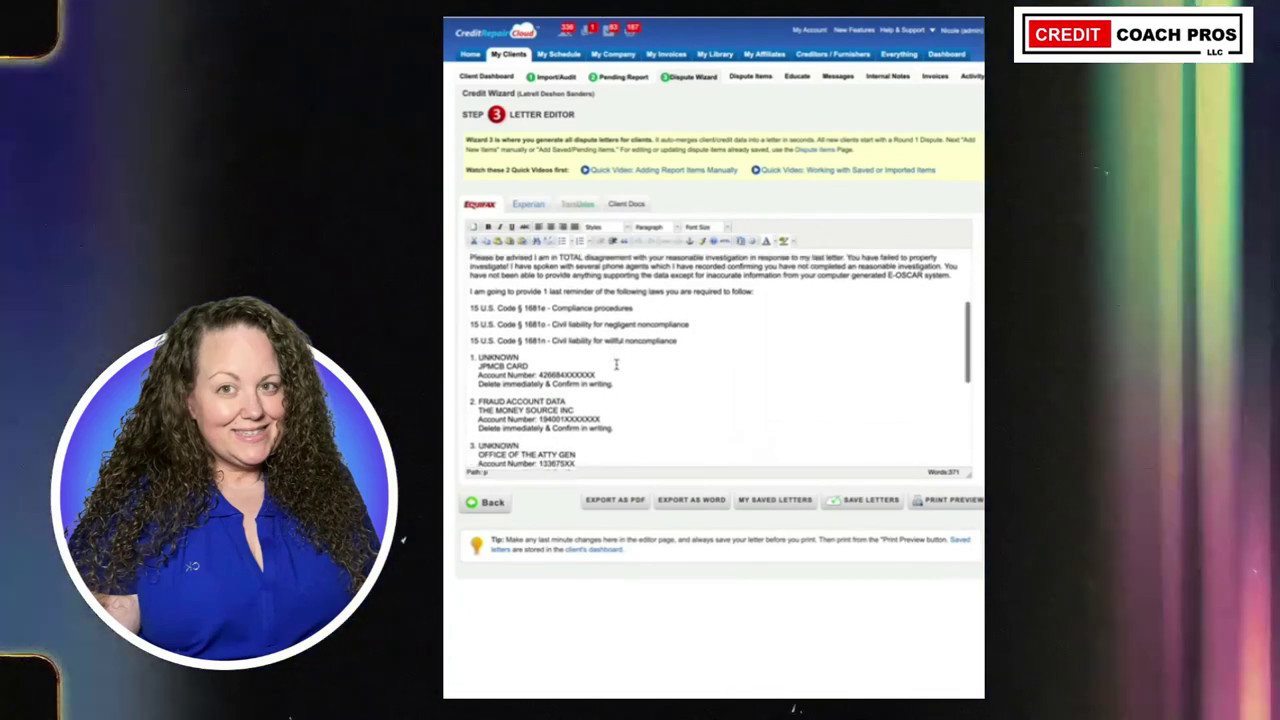
scroll(616, 366, "down", 5)
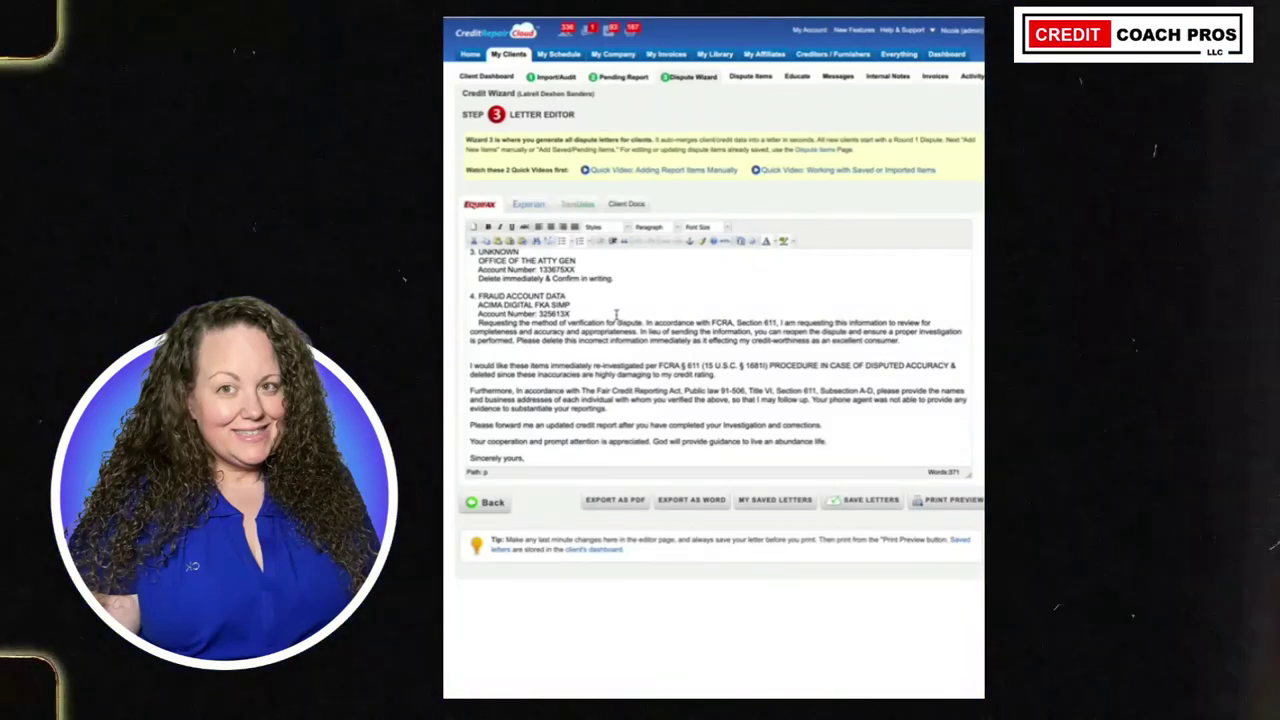
left_click(616, 316)
key("Return")
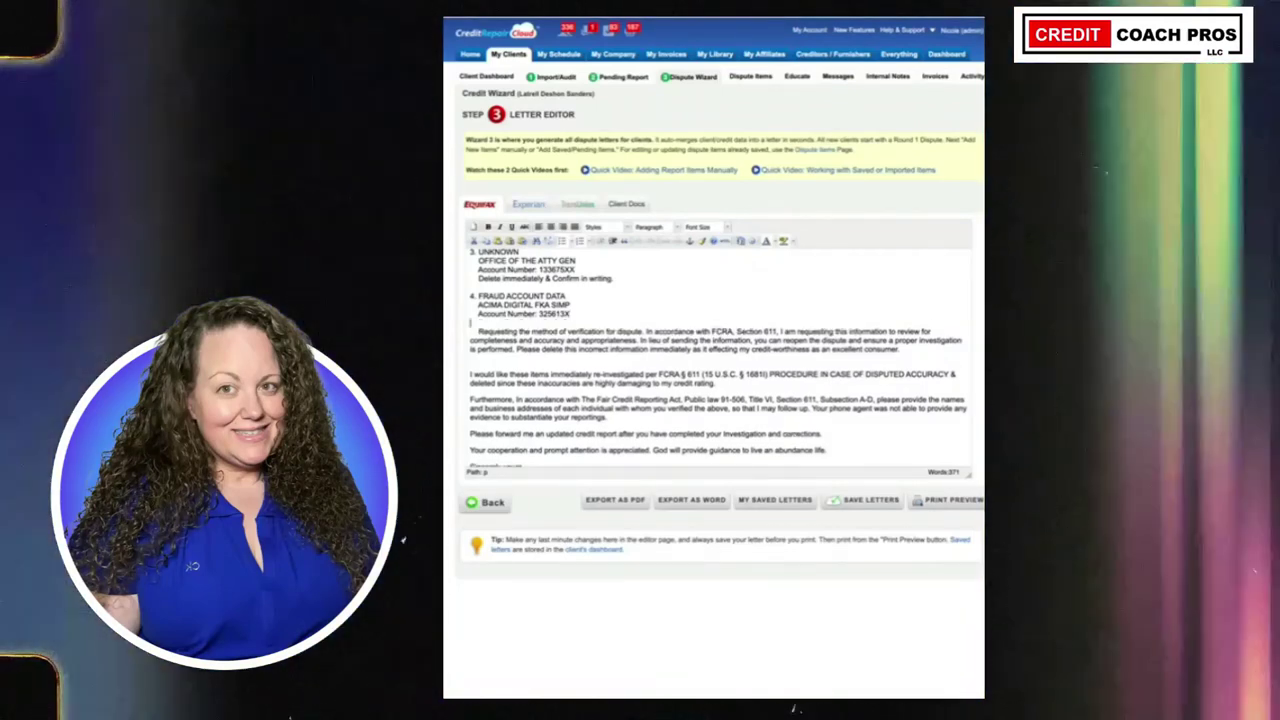
type("PLEAS")
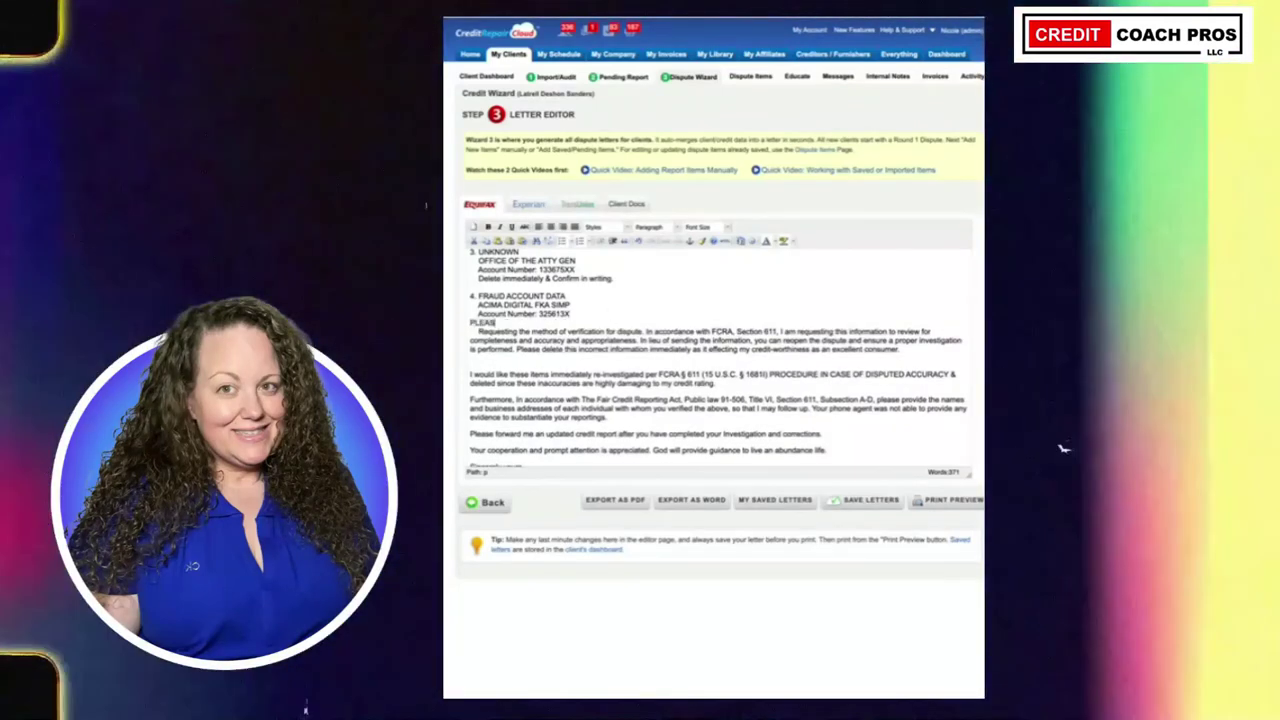
type("E F")
key("BackSpace")
key("BackSpace")
type("EL")
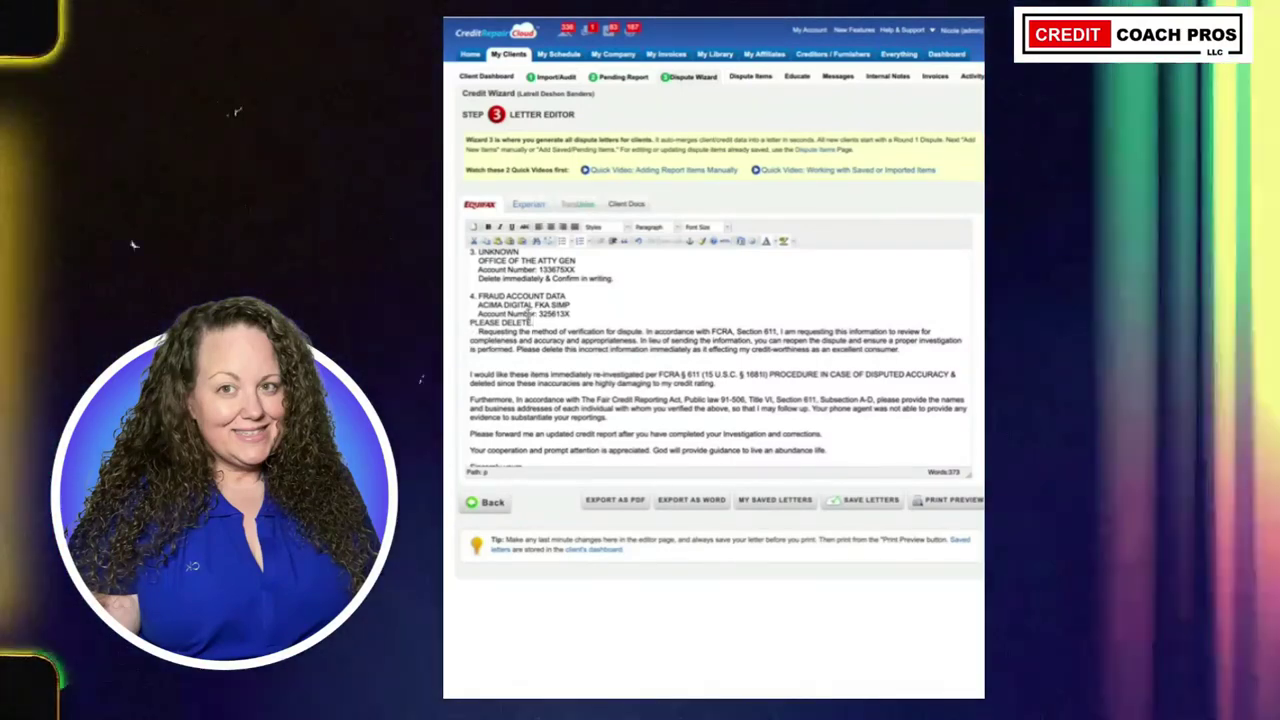
Remove that line, add a line break at item 4's FRAUD ACCOUNT DATA heading, and review the letter.
left_click_drag(531, 321, 503, 321)
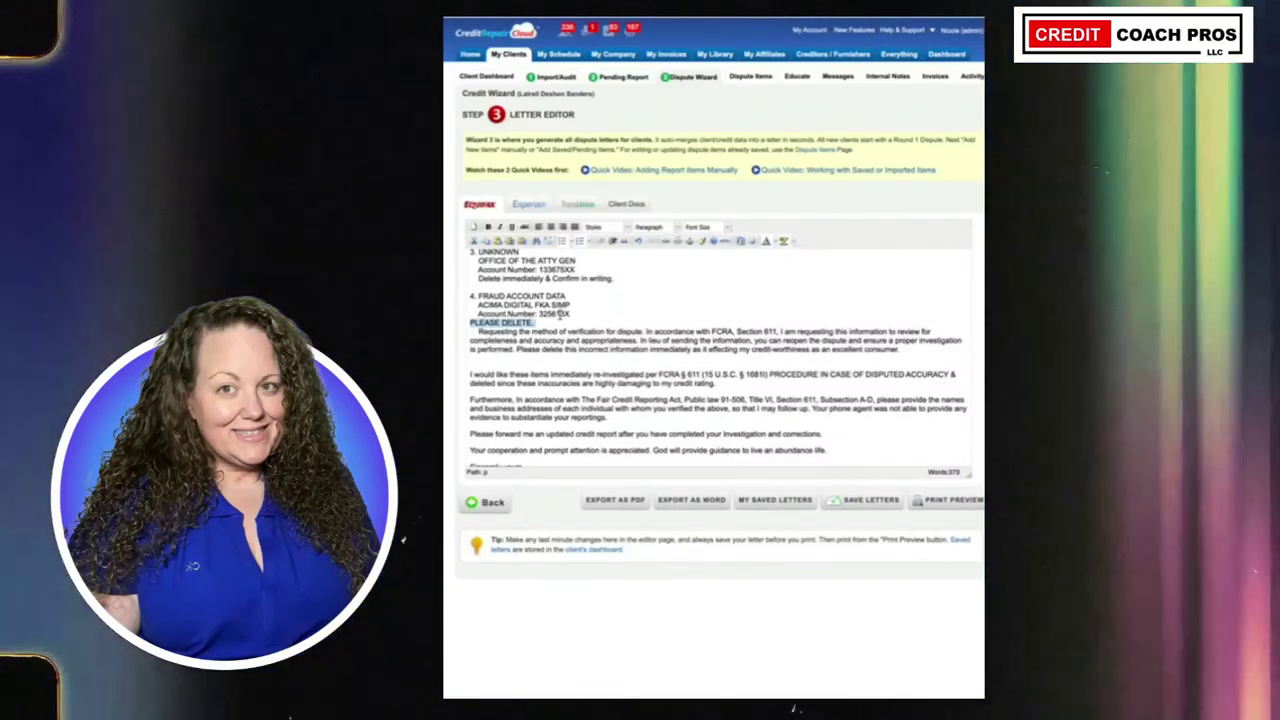
key("BackSpace")
left_click(620, 290)
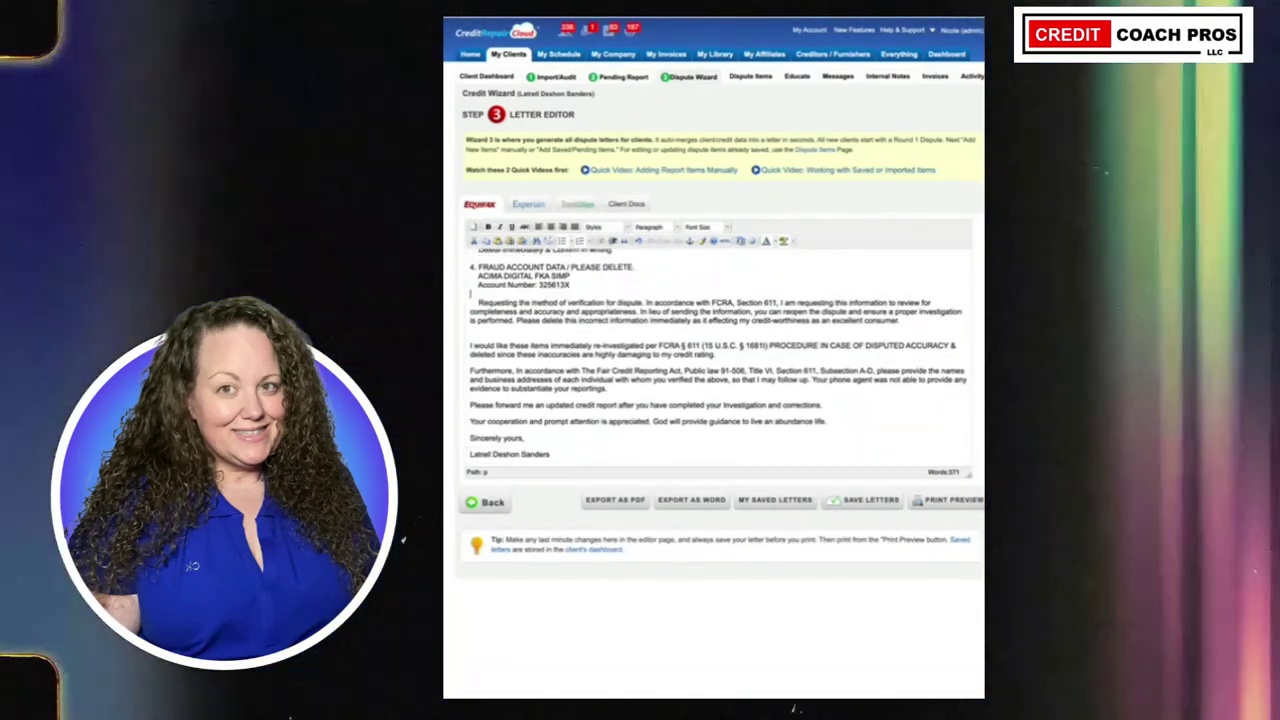
key("Return")
scroll(759, 367, "up", 10)
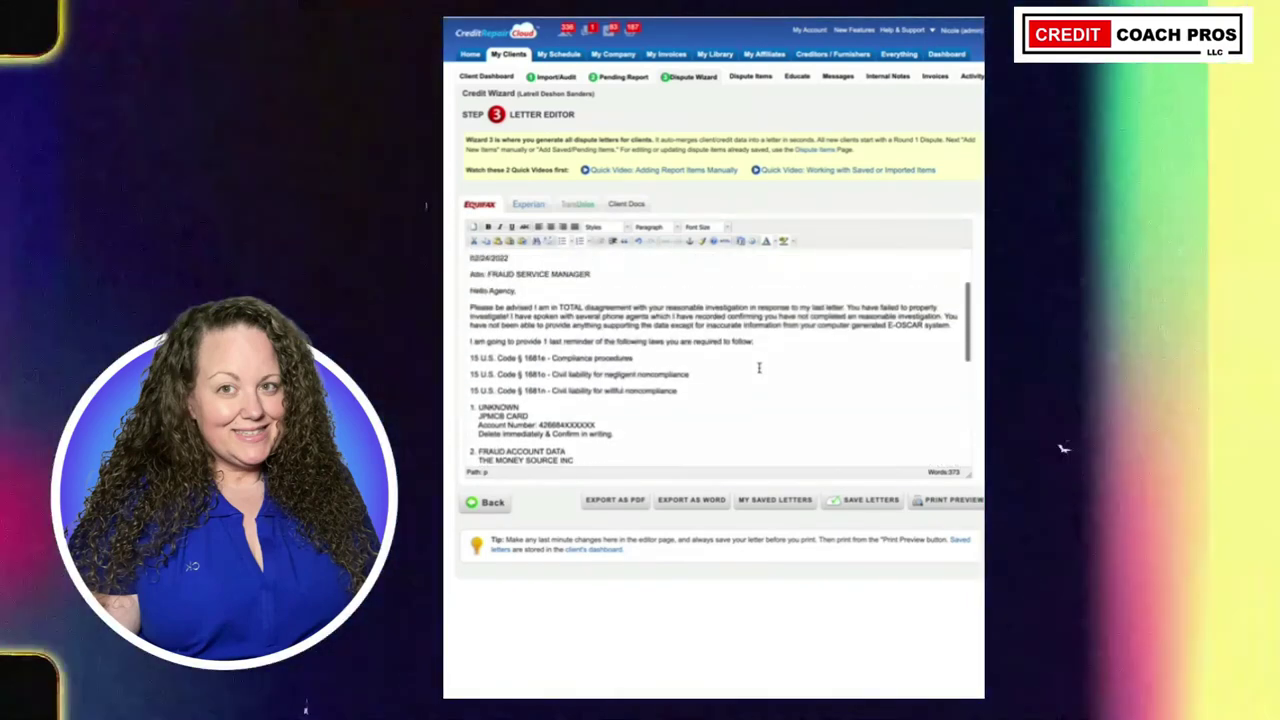
scroll(759, 367, "up", 3)
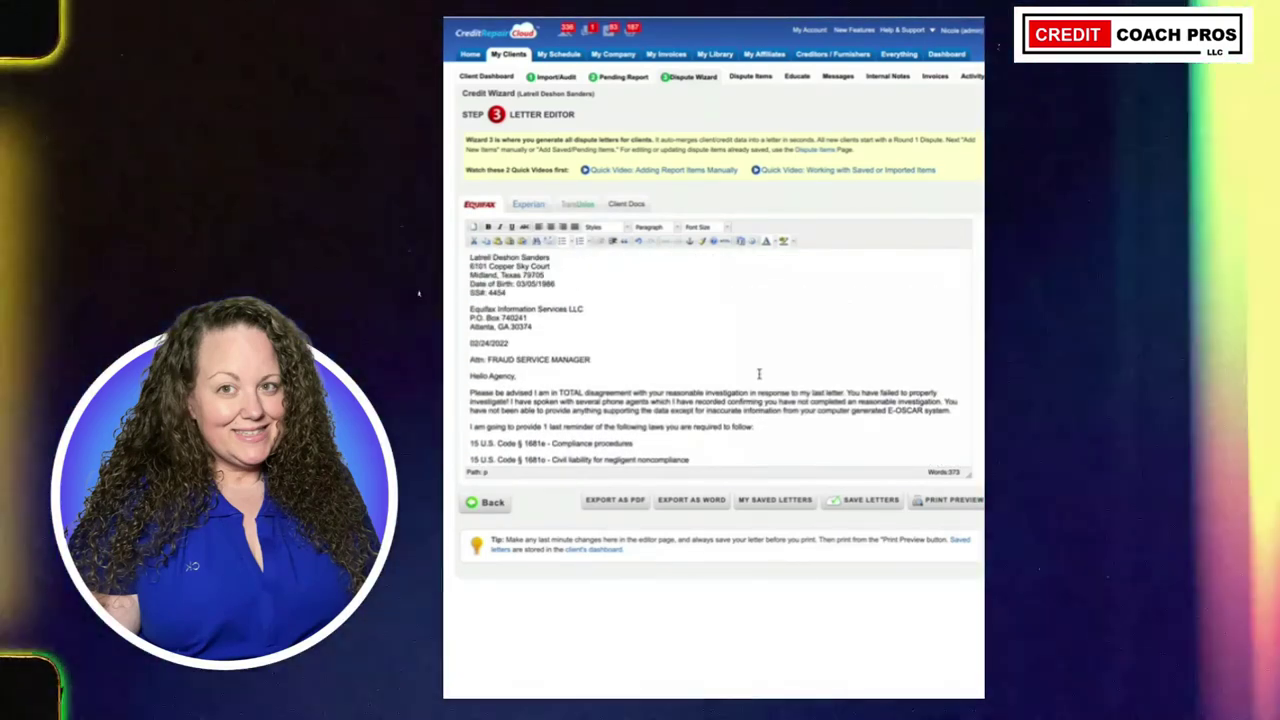
scroll(760, 375, "down", 6)
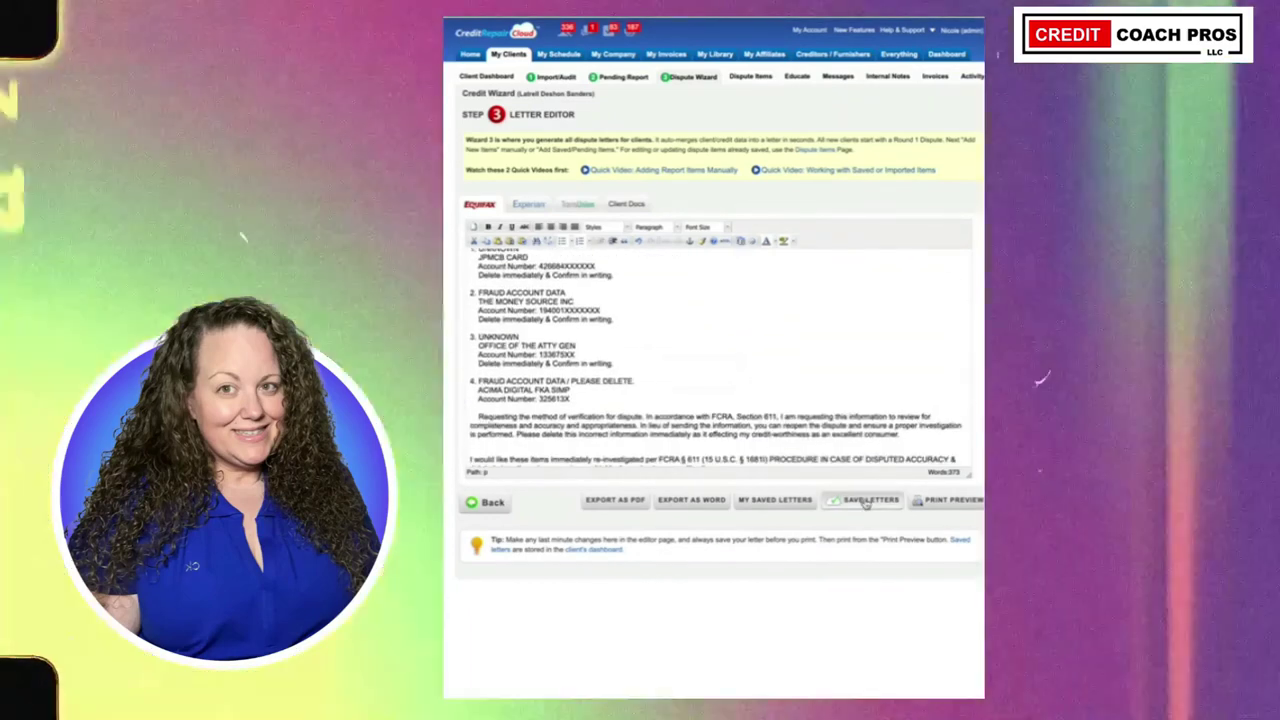
Add a 'please delete' note to the Experian version of the dispute letter.
left_click(866, 499)
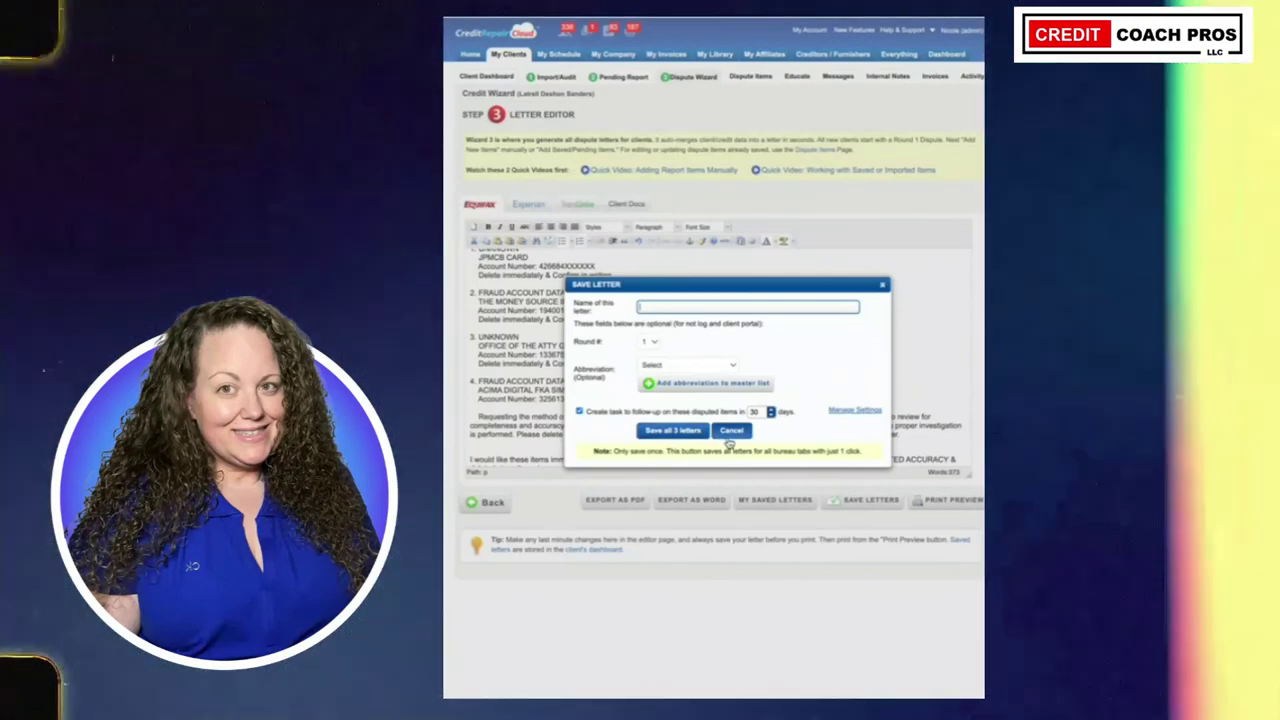
left_click(697, 431)
left_click(518, 205)
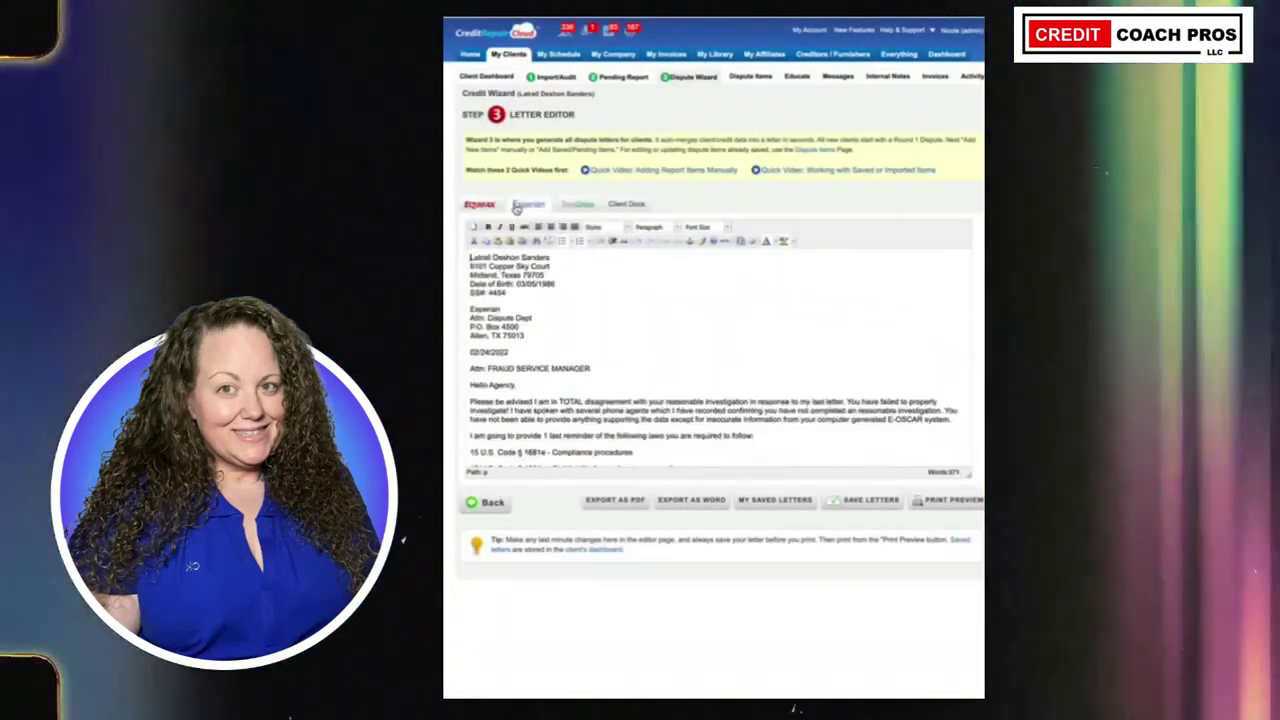
scroll(604, 290, "down", 10)
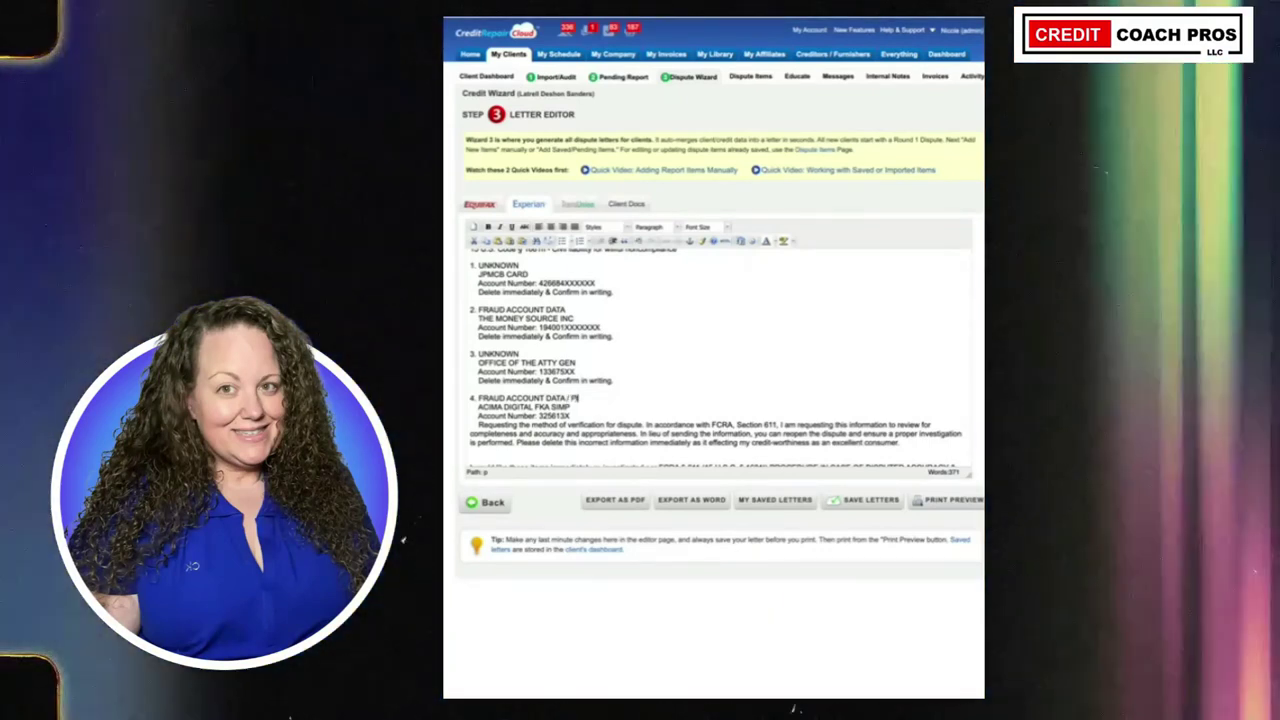
type("lease delete")
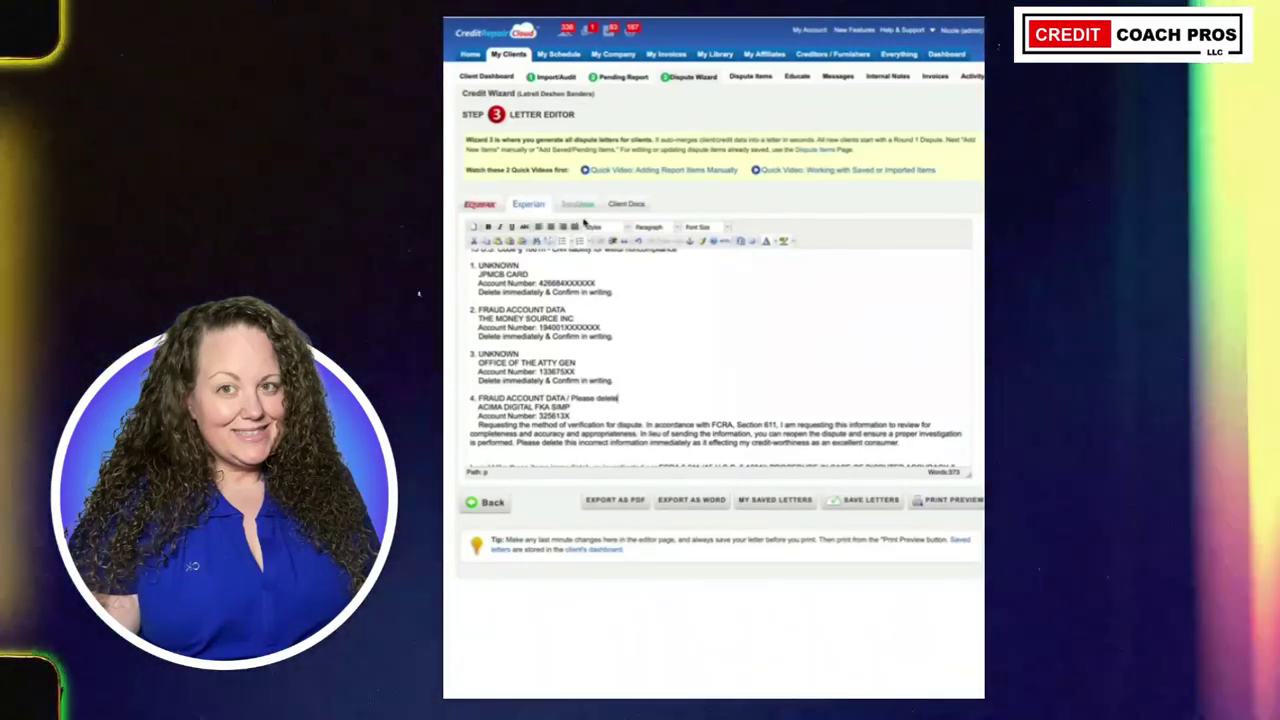
In the TransUnion letter, append '/ Please delete' to item 4's heading, correcting the typos.
left_click(578, 205)
scroll(637, 430, "down", 10)
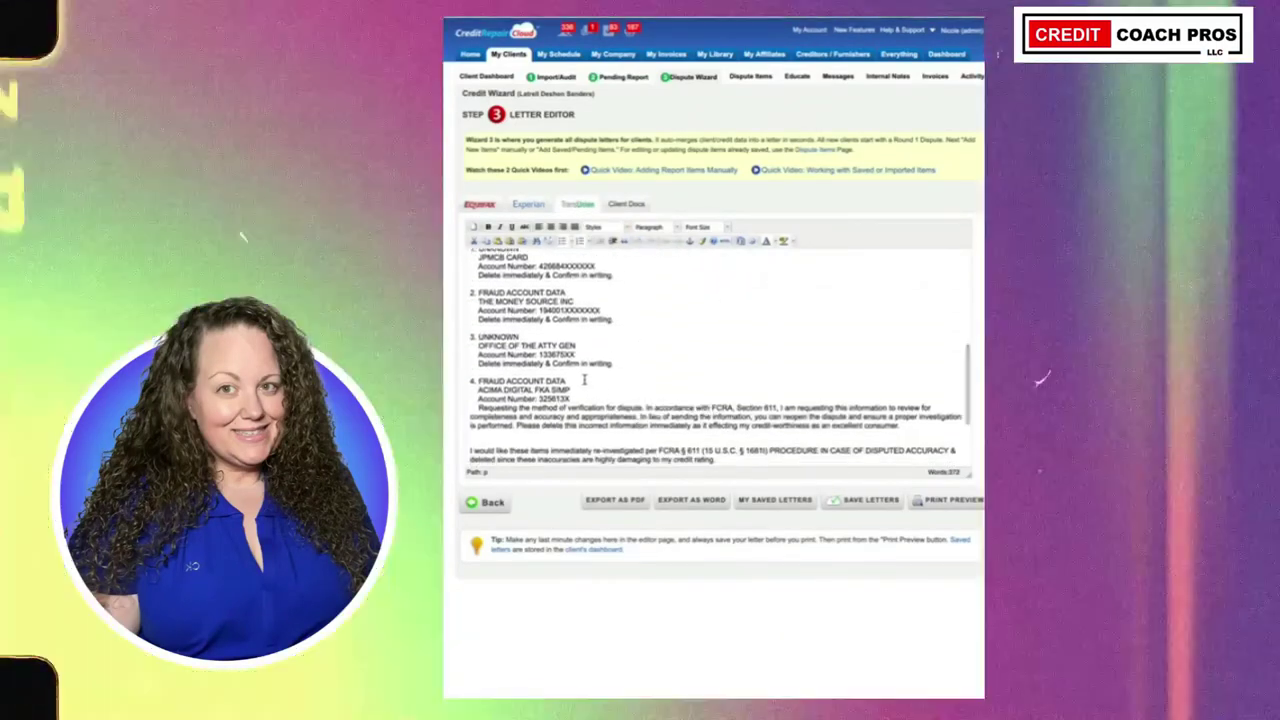
left_click(585, 379)
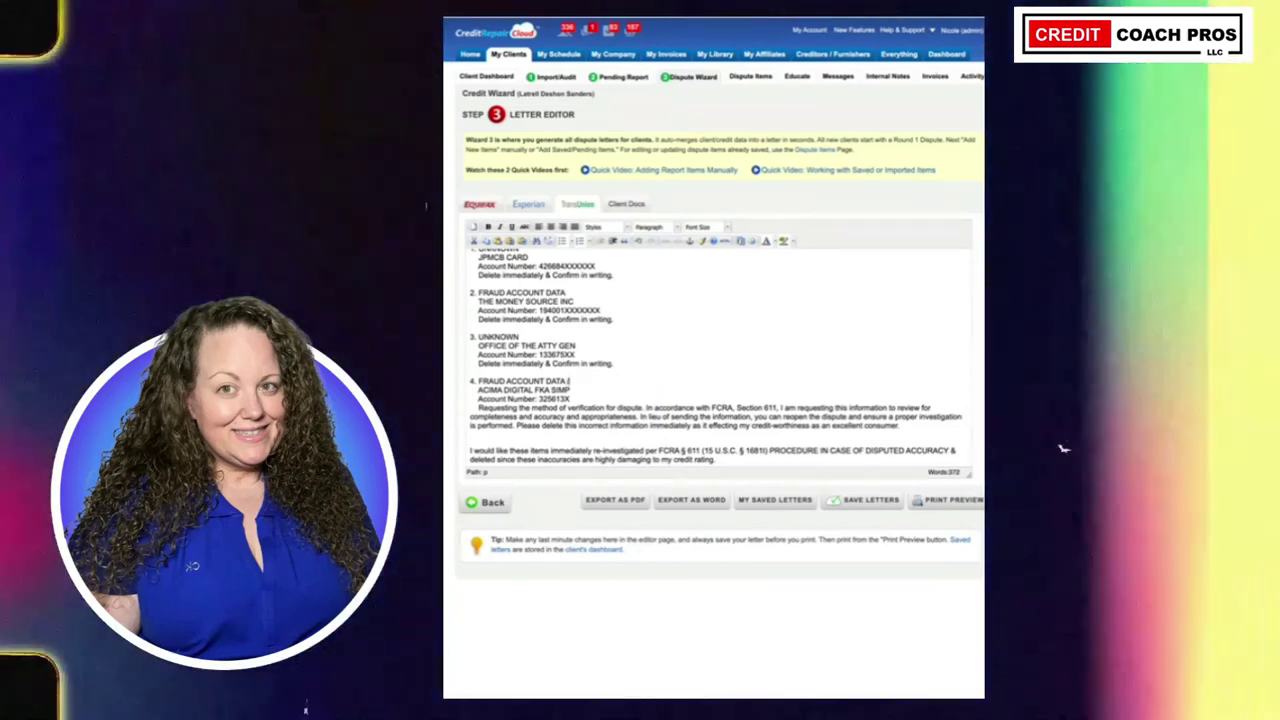
type("/ PLease")
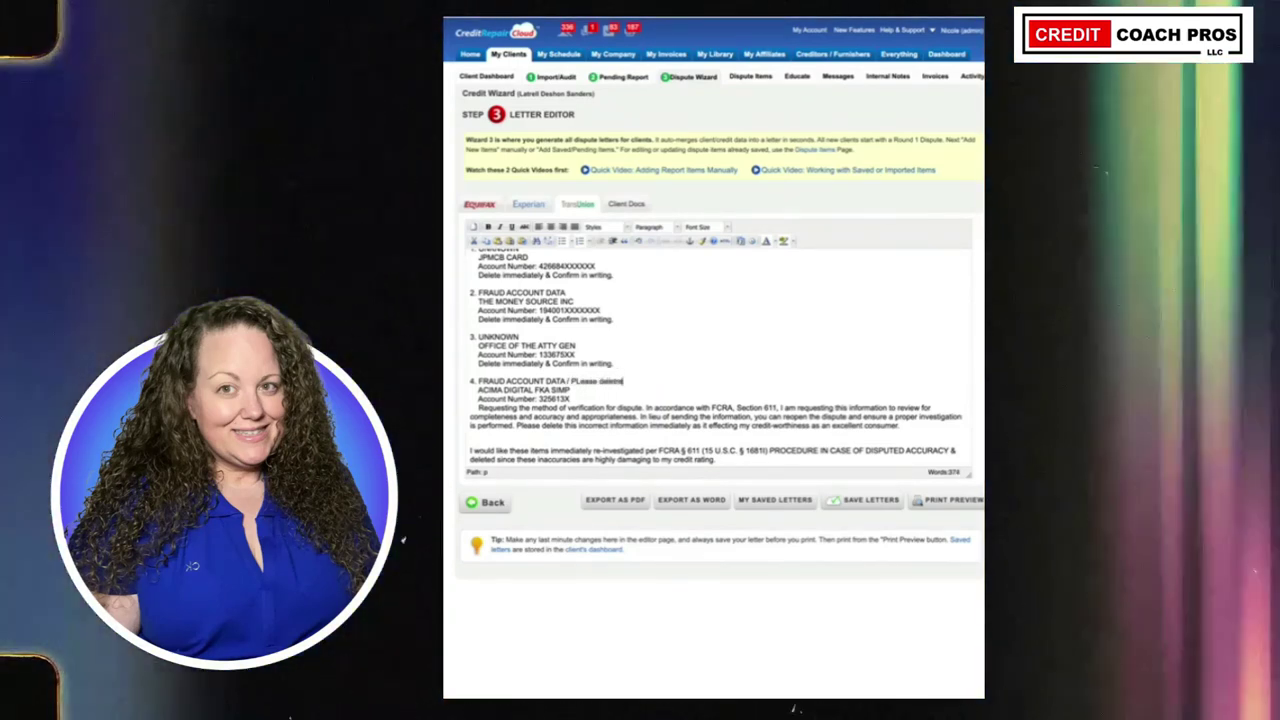
type(" deletre")
key("BackSpace")
key("BackSpace")
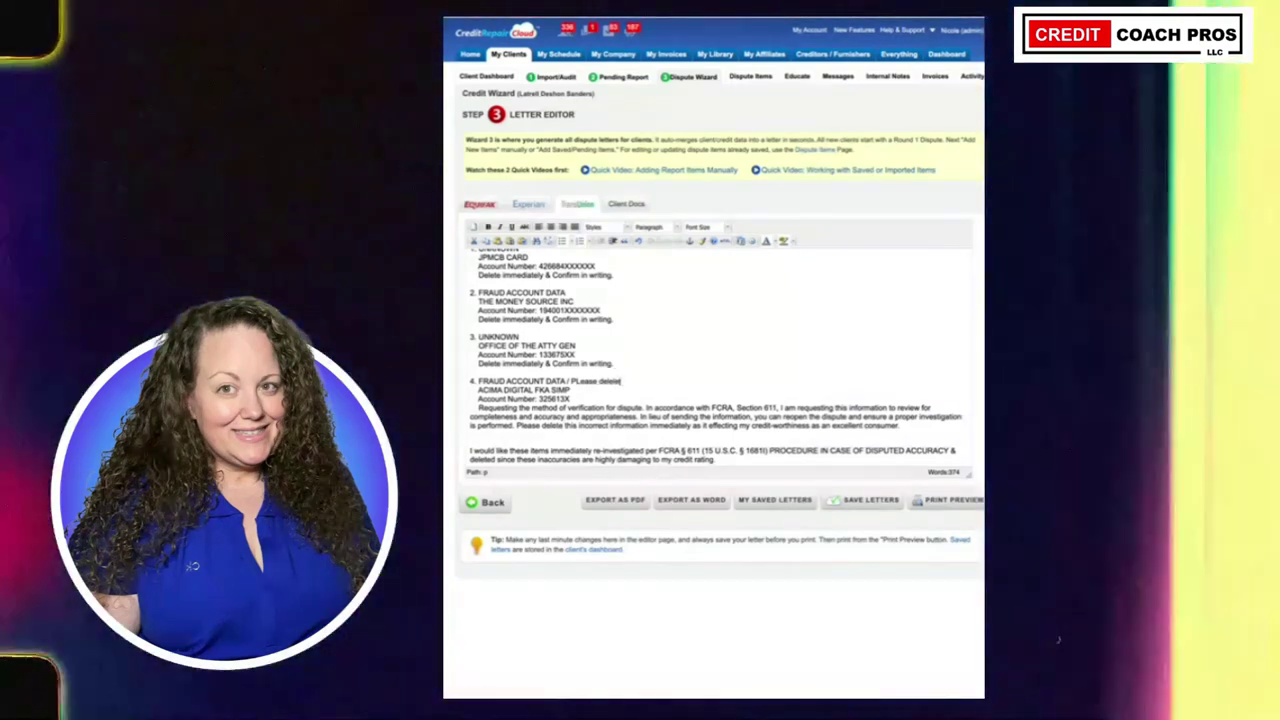
type("e")
left_click(572, 381)
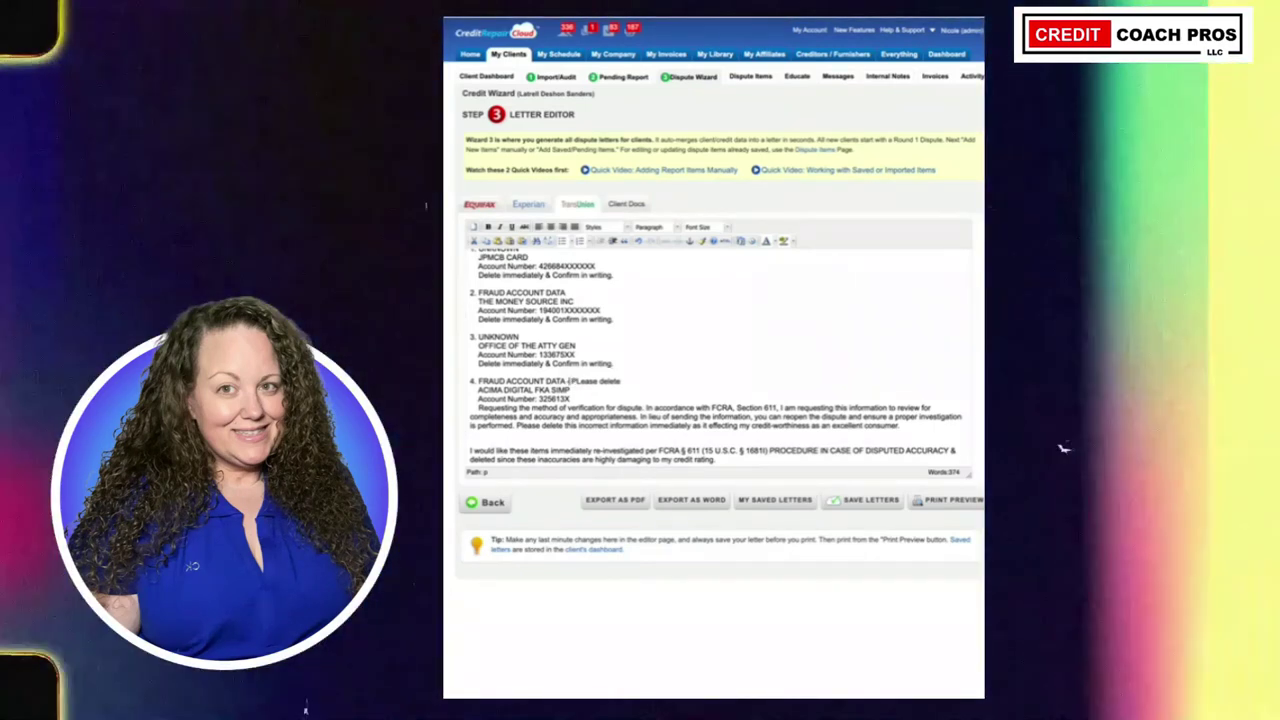
key("Delete")
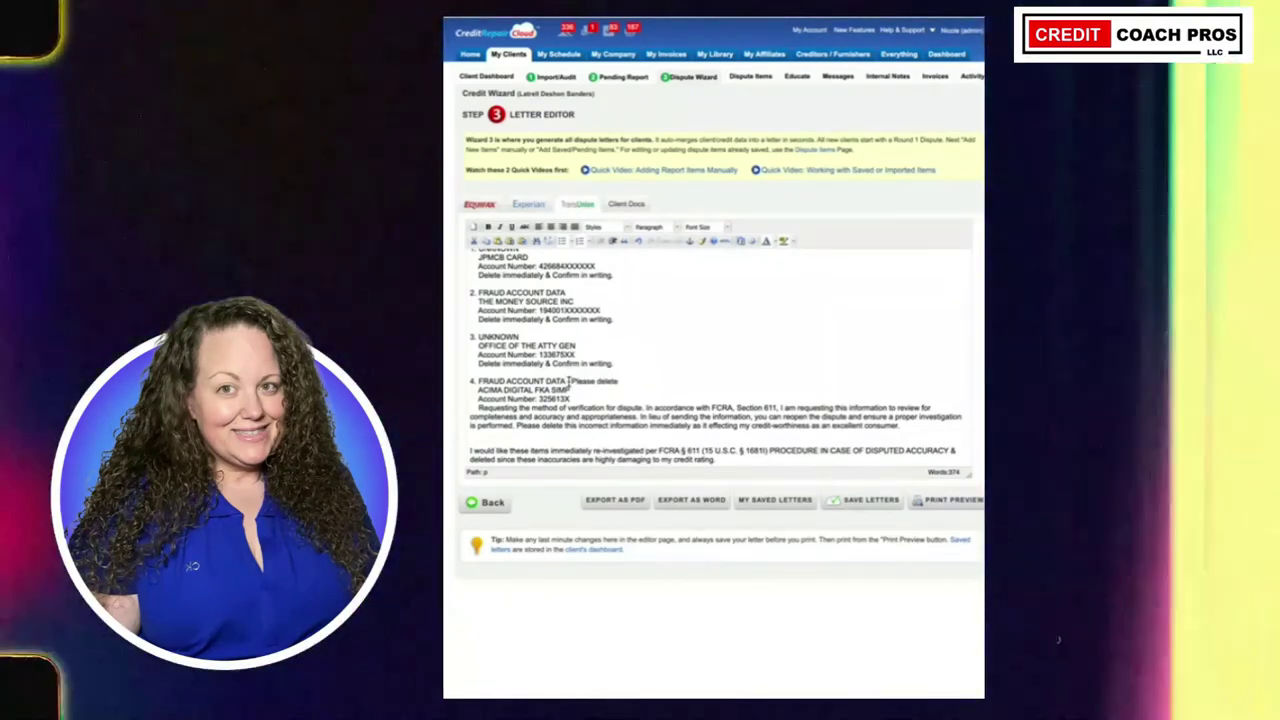
type("-")
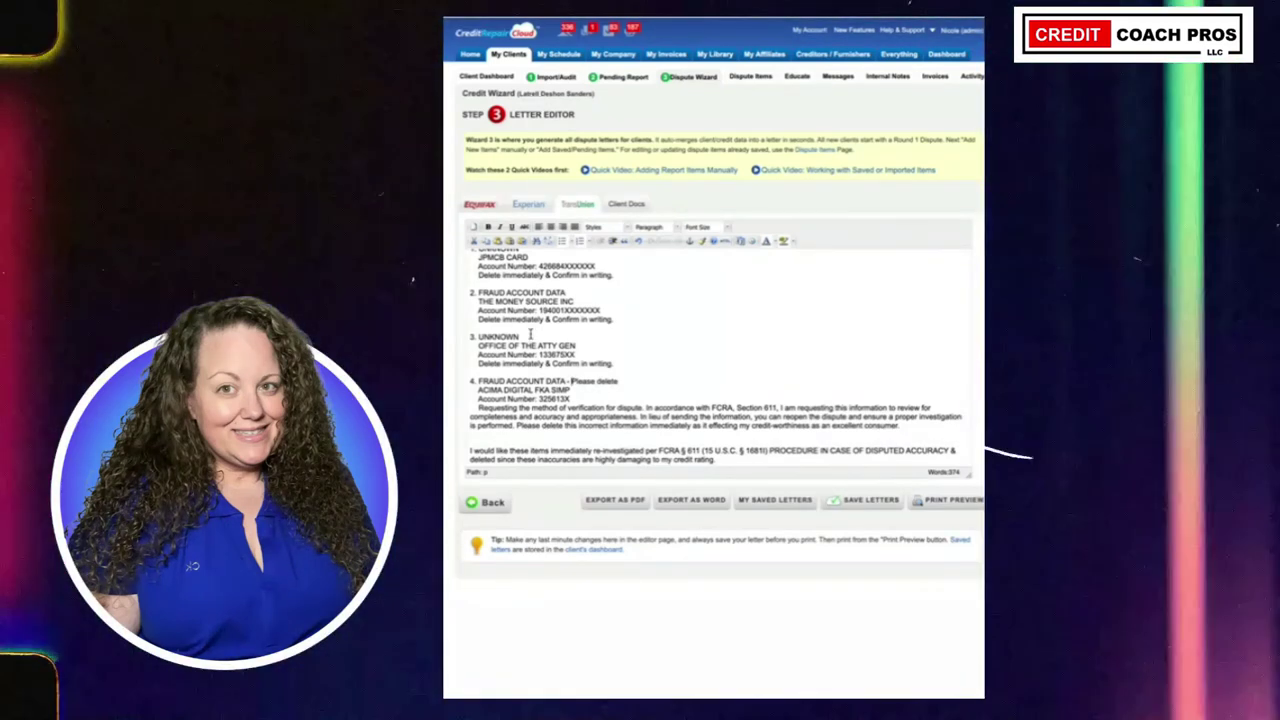
Extend item 3's heading to 'UNKNOWN INFO / PLEASE DELETE' and bring up the save form.
left_click(530, 335)
type("INFO / PL")
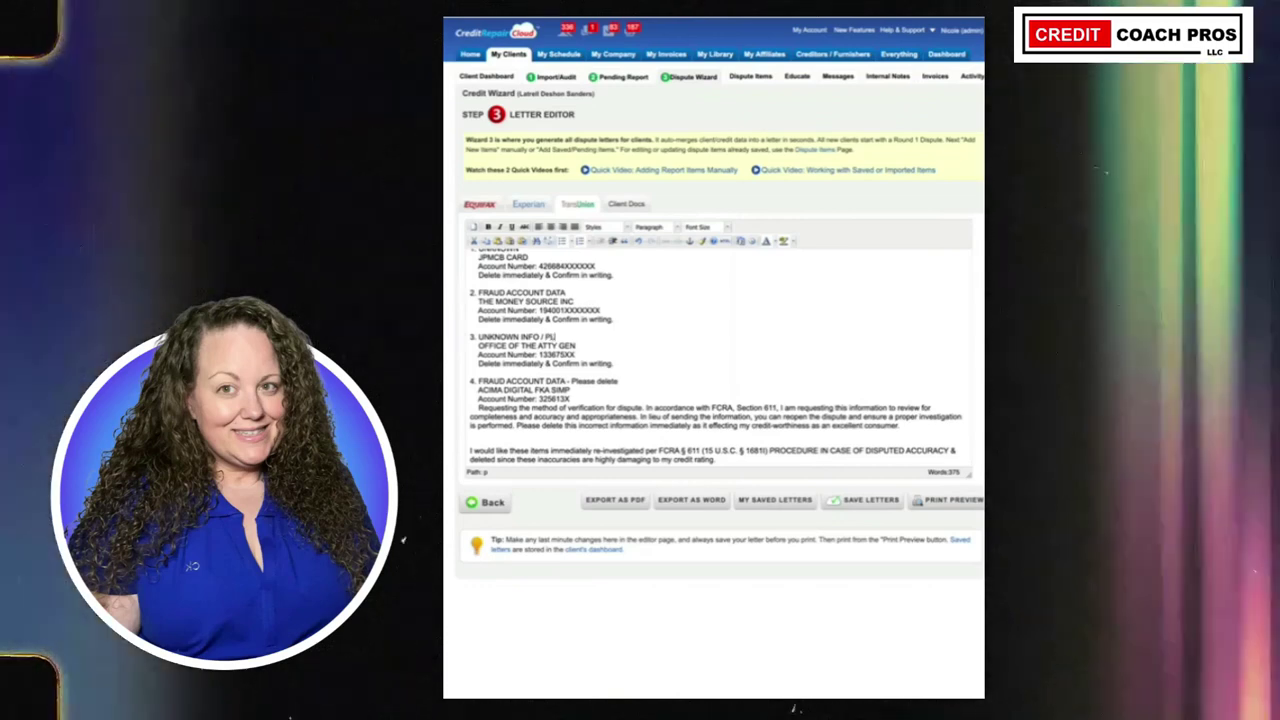
type("EASE")
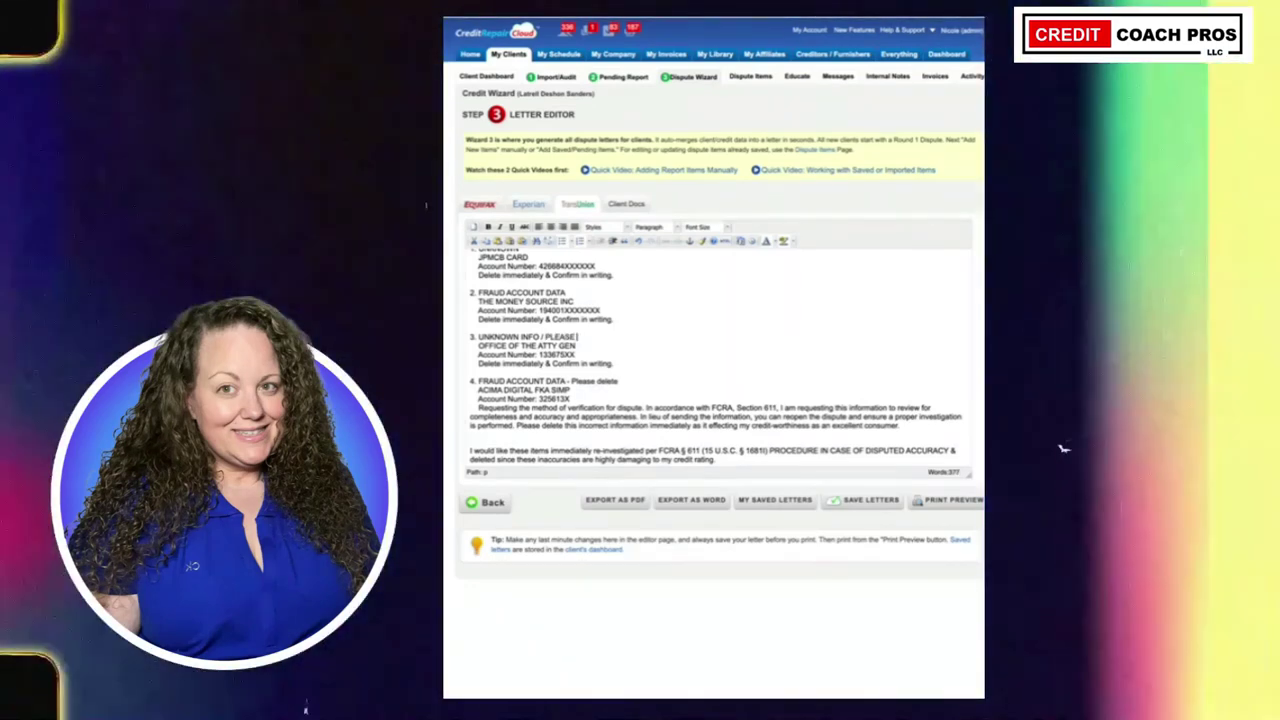
type(" DELETE")
scroll(648, 358, "down", 5)
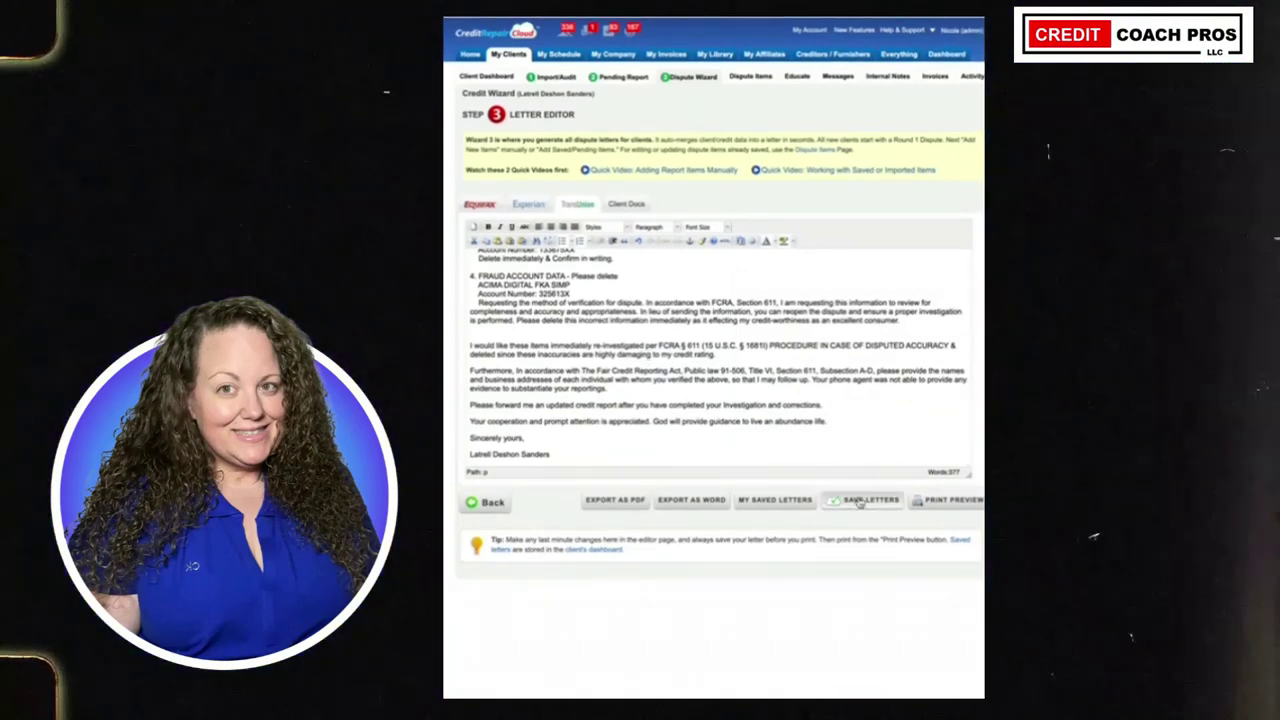
left_click(858, 502)
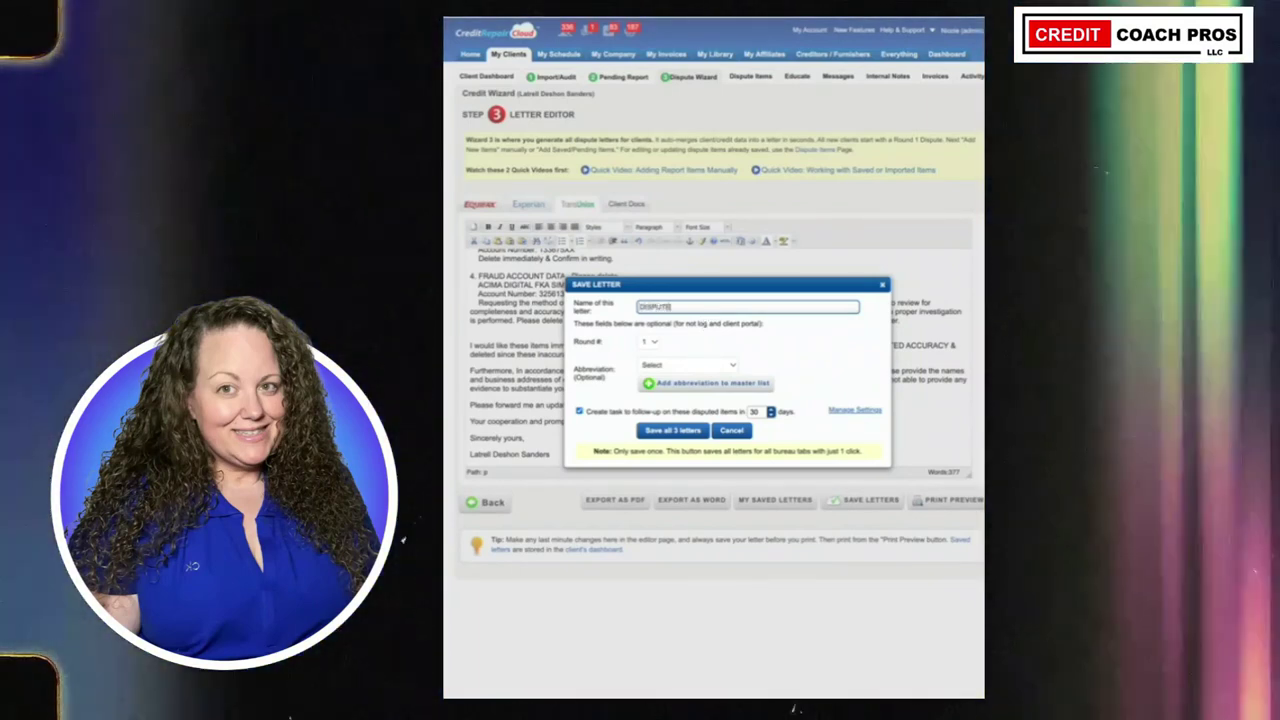
Save the three bureau letters as 'R1 DISPUTES' tagged FRAUD DATA, then go back a step.
type("S")
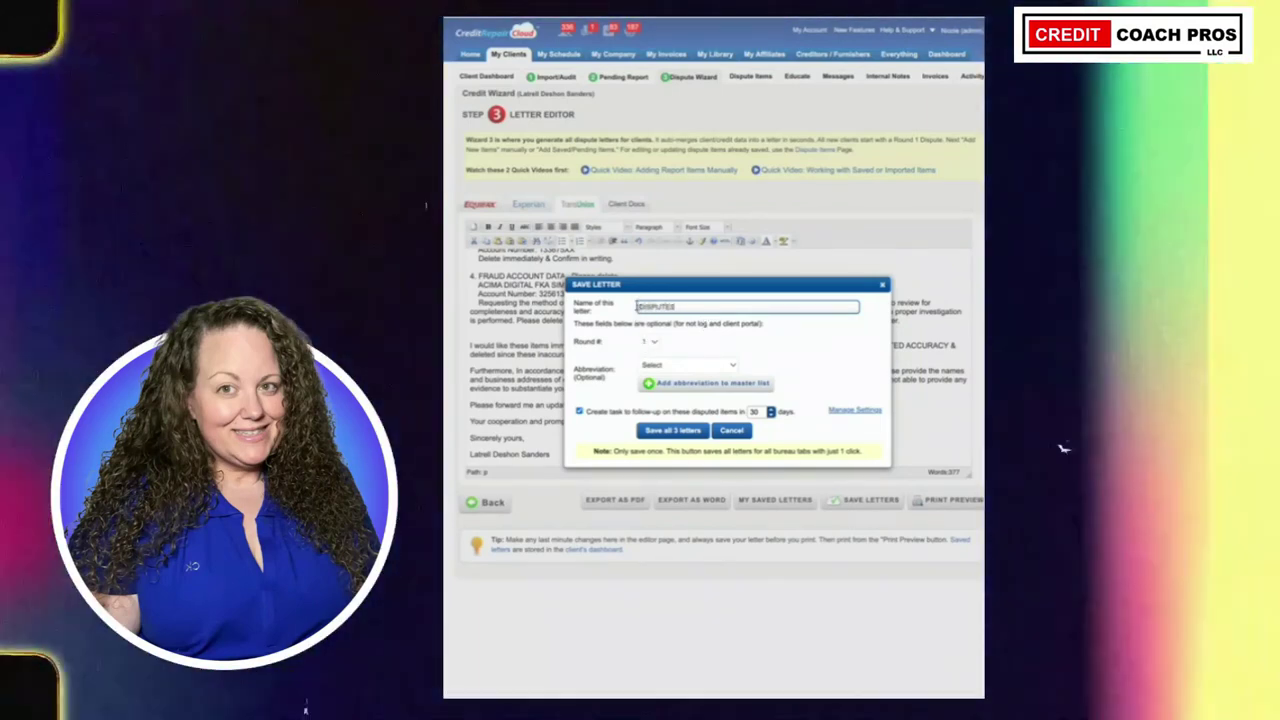
type("1")
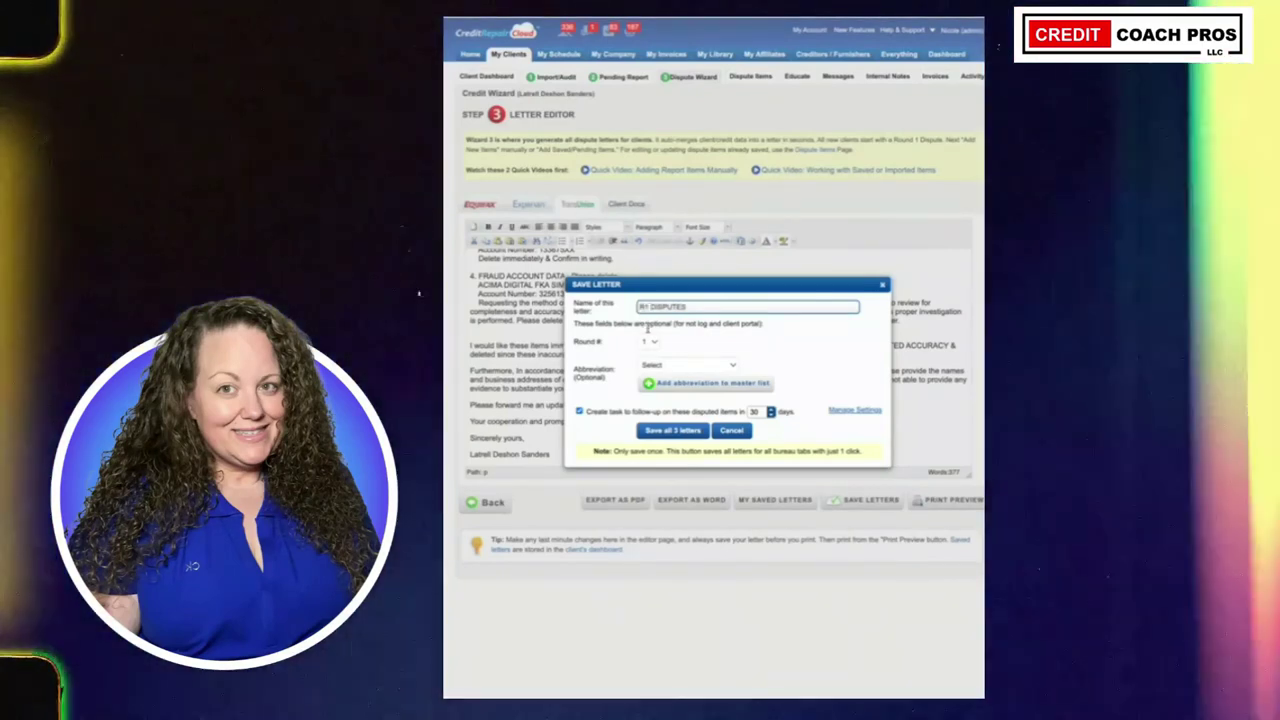
left_click(656, 365)
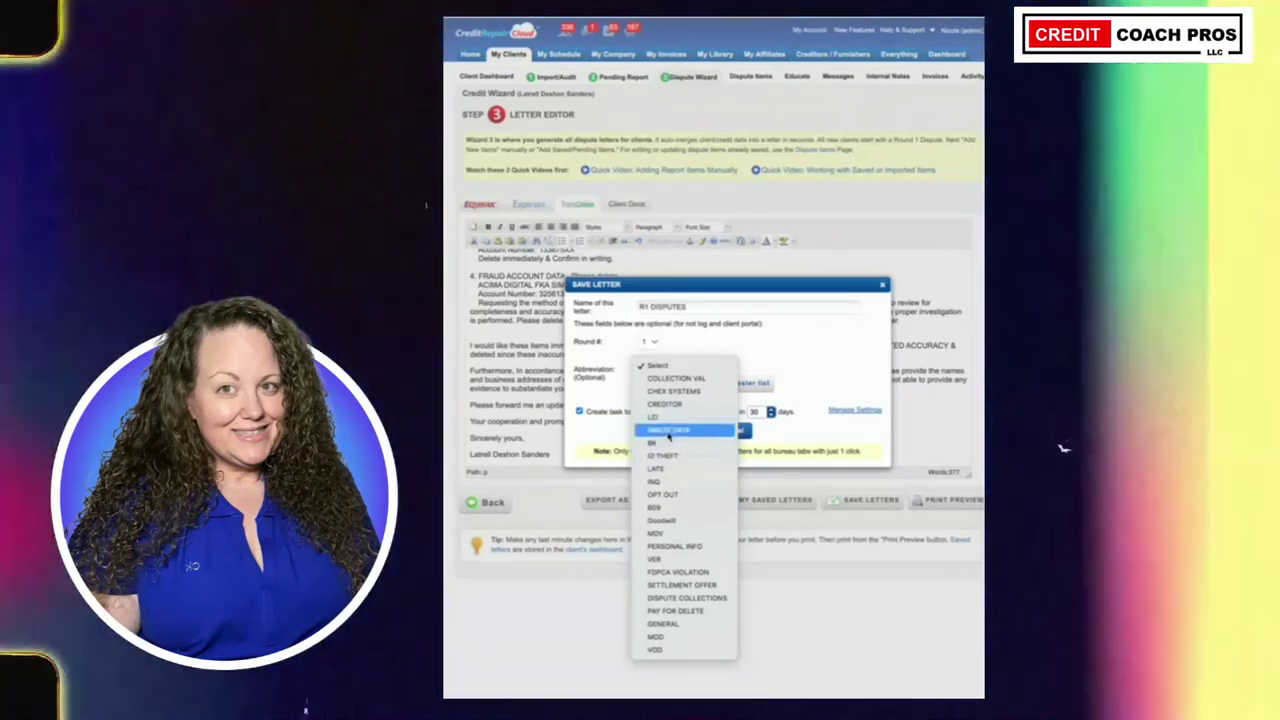
left_click(668, 430)
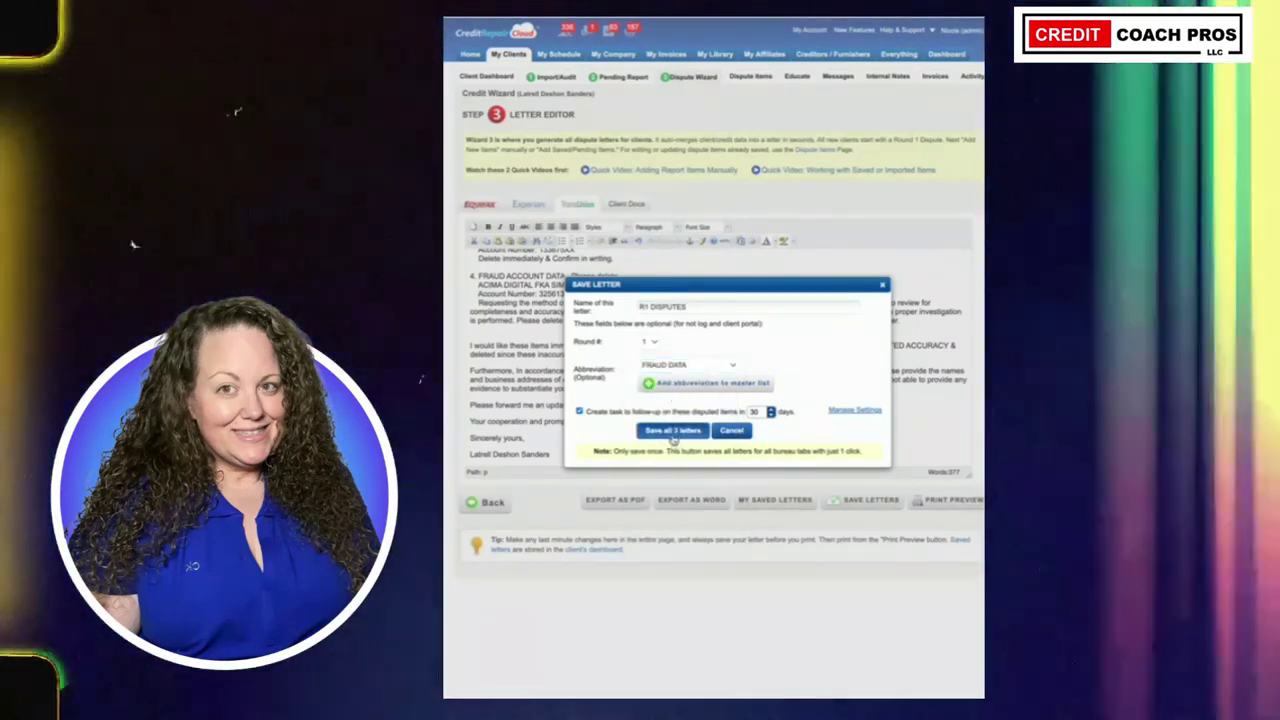
left_click(672, 434)
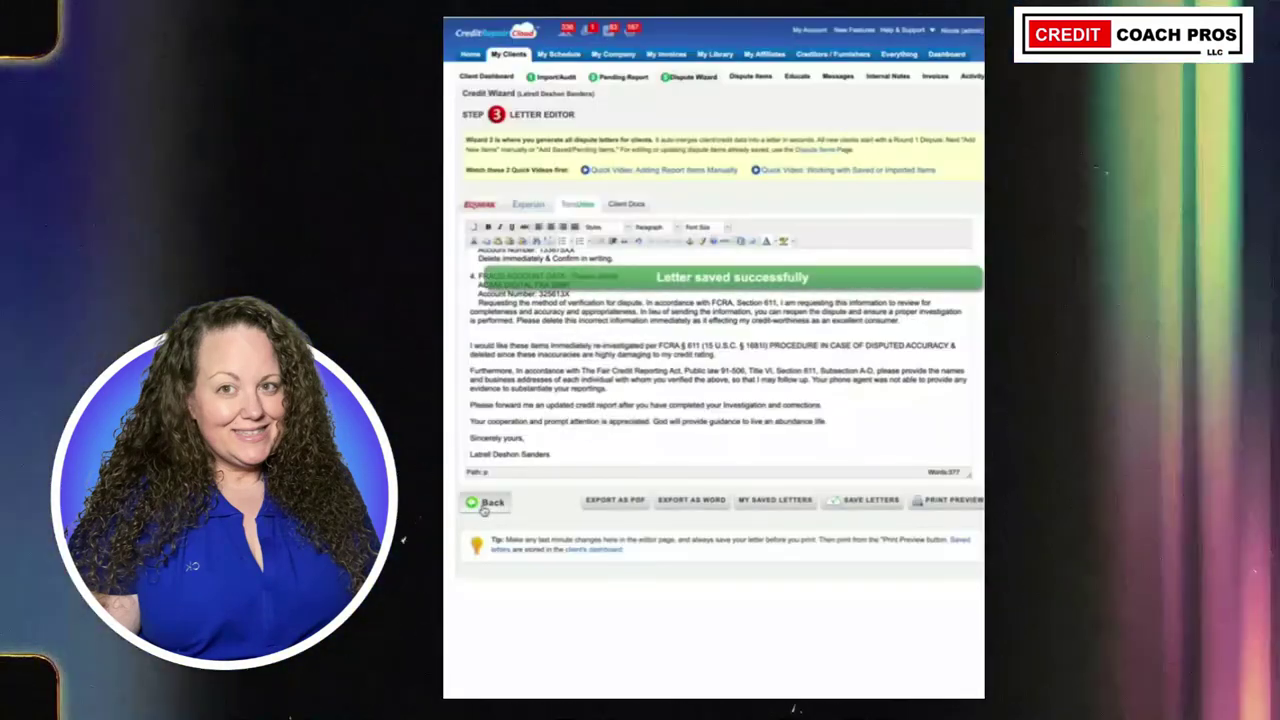
left_click(489, 502)
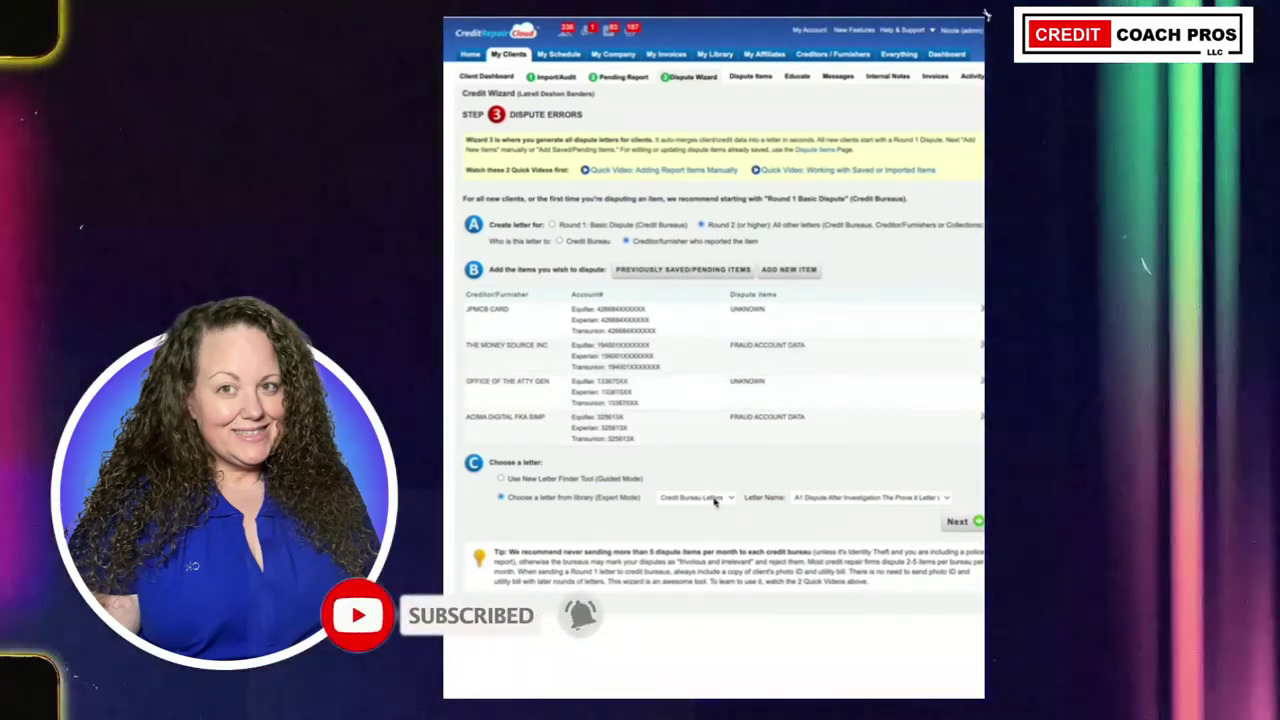
Pick Collection Letters and the 'A1 - Debt Validation for Collections' letter, then generate the letters.
left_click(697, 497)
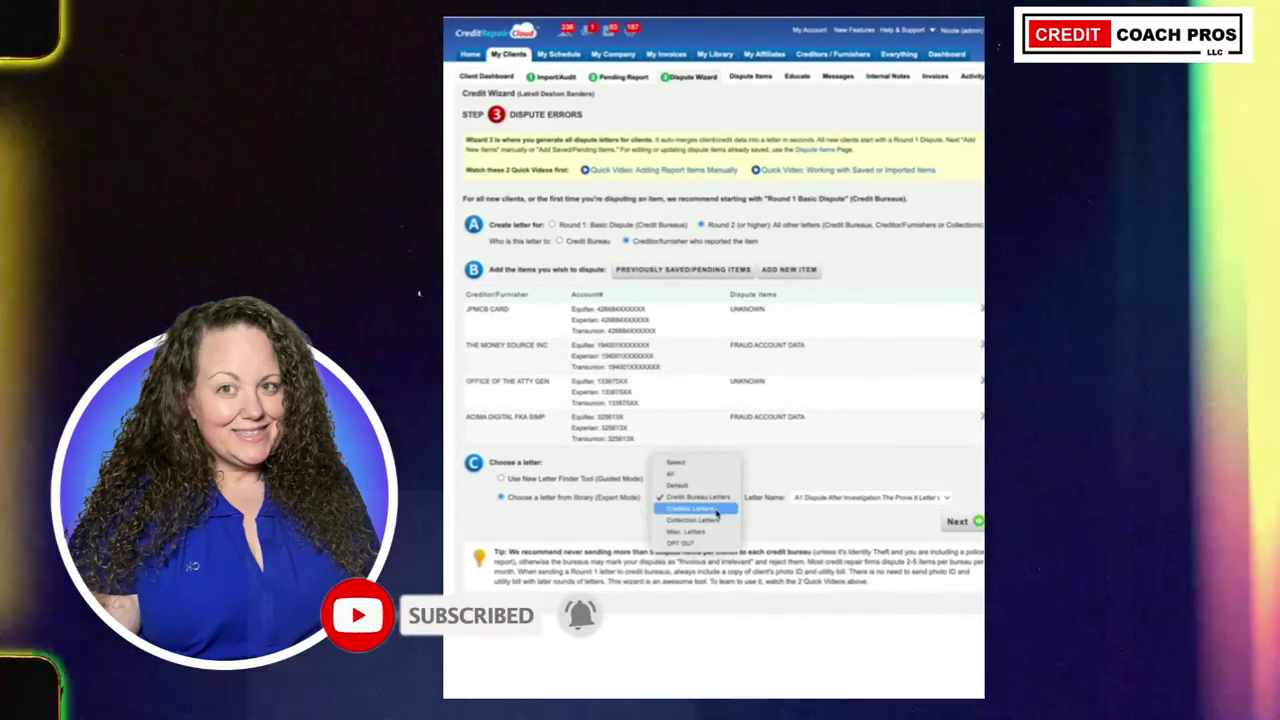
left_click(716, 510)
left_click(825, 497)
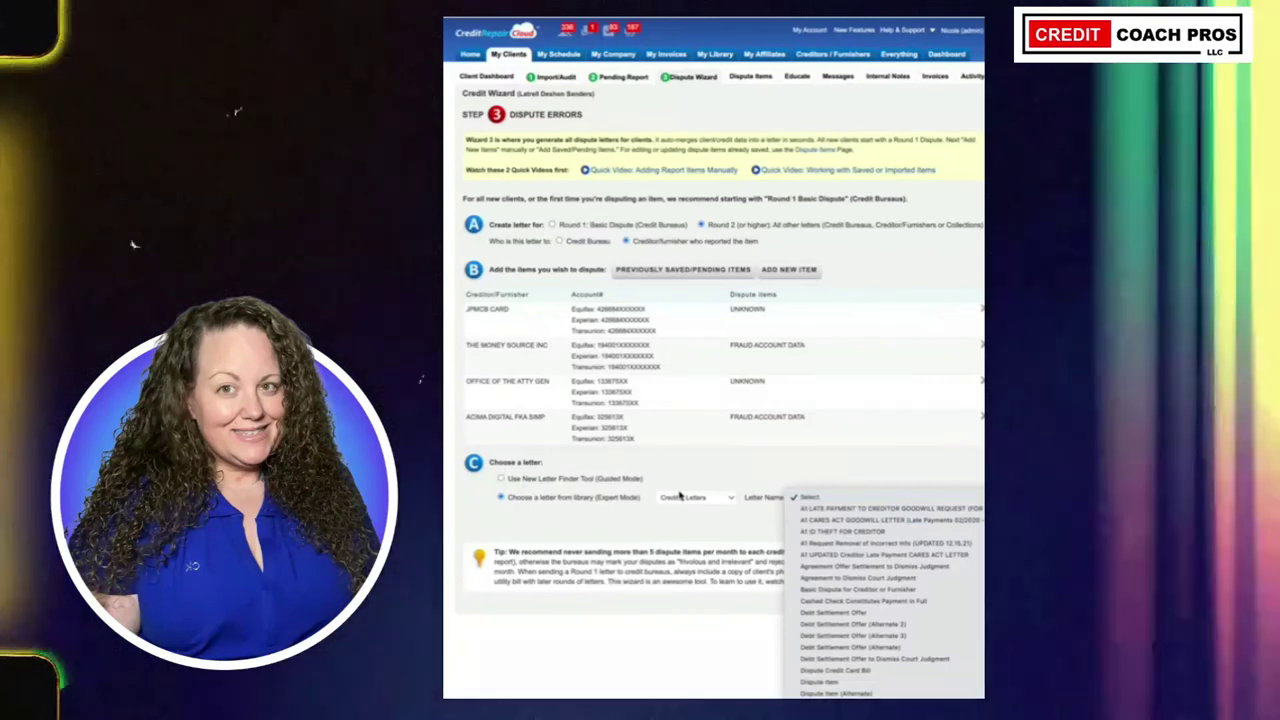
key("Escape")
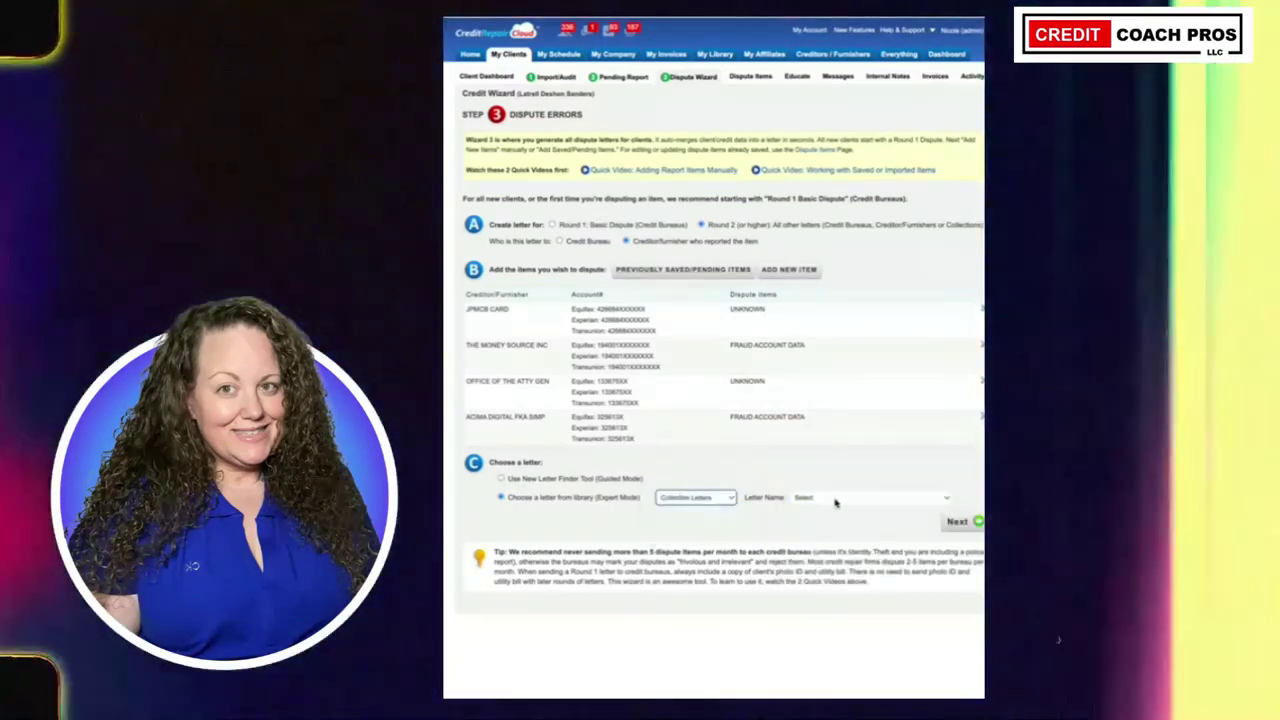
left_click(836, 503)
left_click(845, 508)
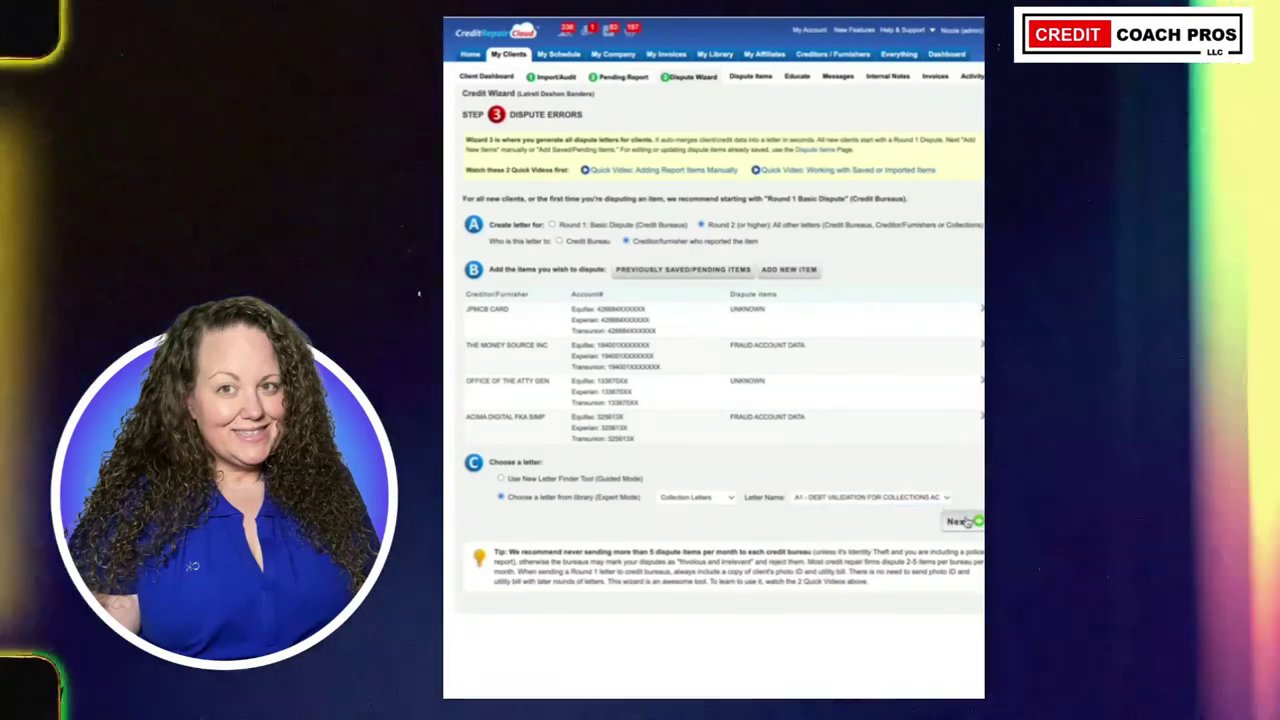
left_click(964, 521)
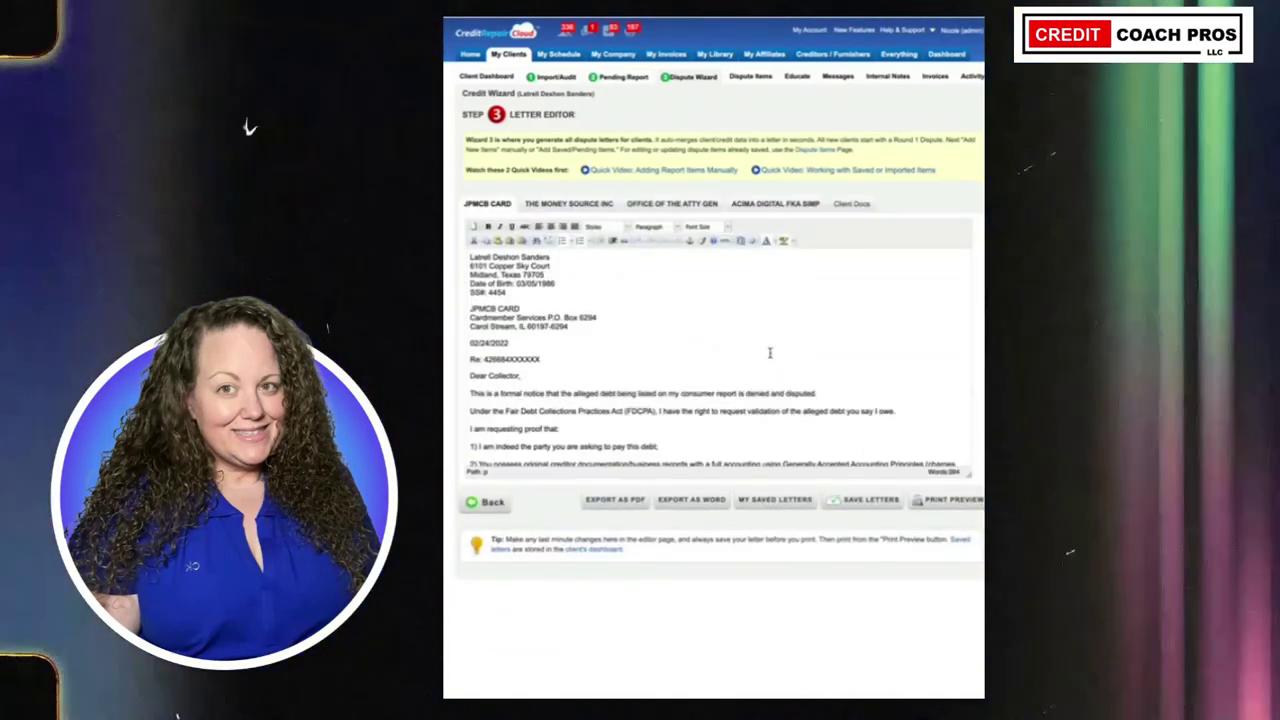
Review the JPMCB Card letter and move its P.O. Box onto its own line.
scroll(770, 352, "down", 3)
scroll(667, 345, "up", 3)
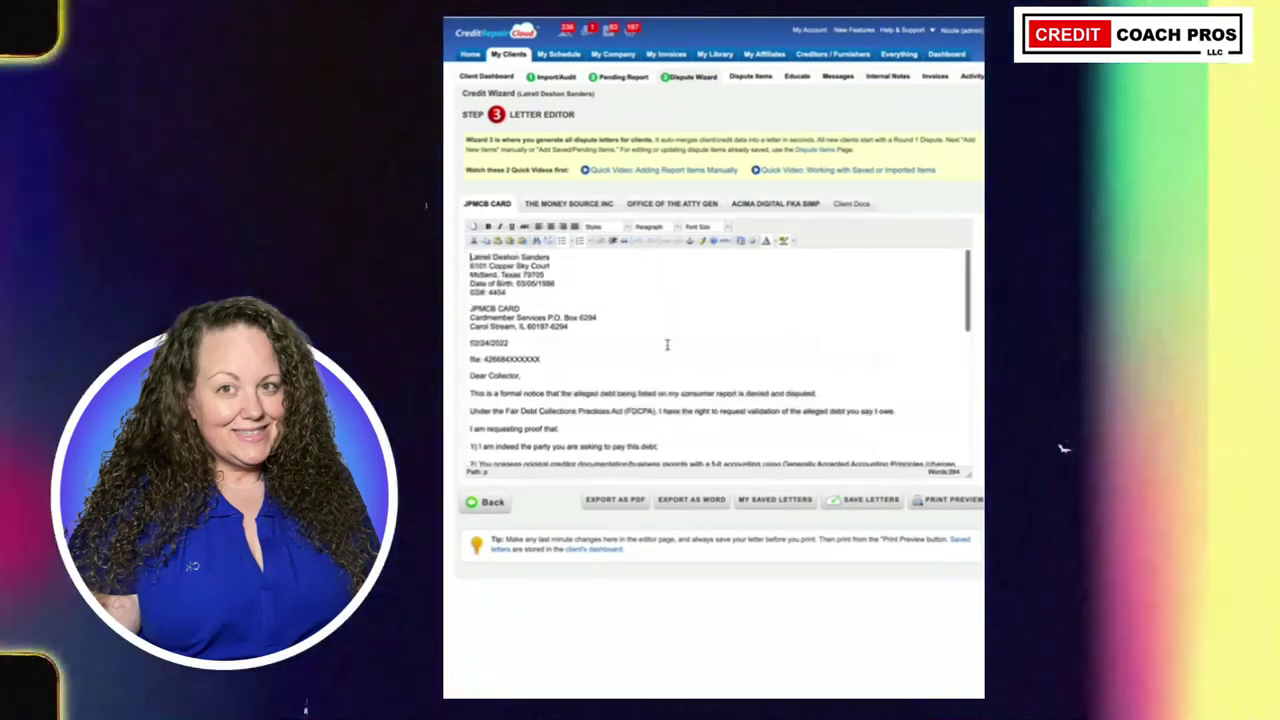
scroll(667, 345, "down", 2)
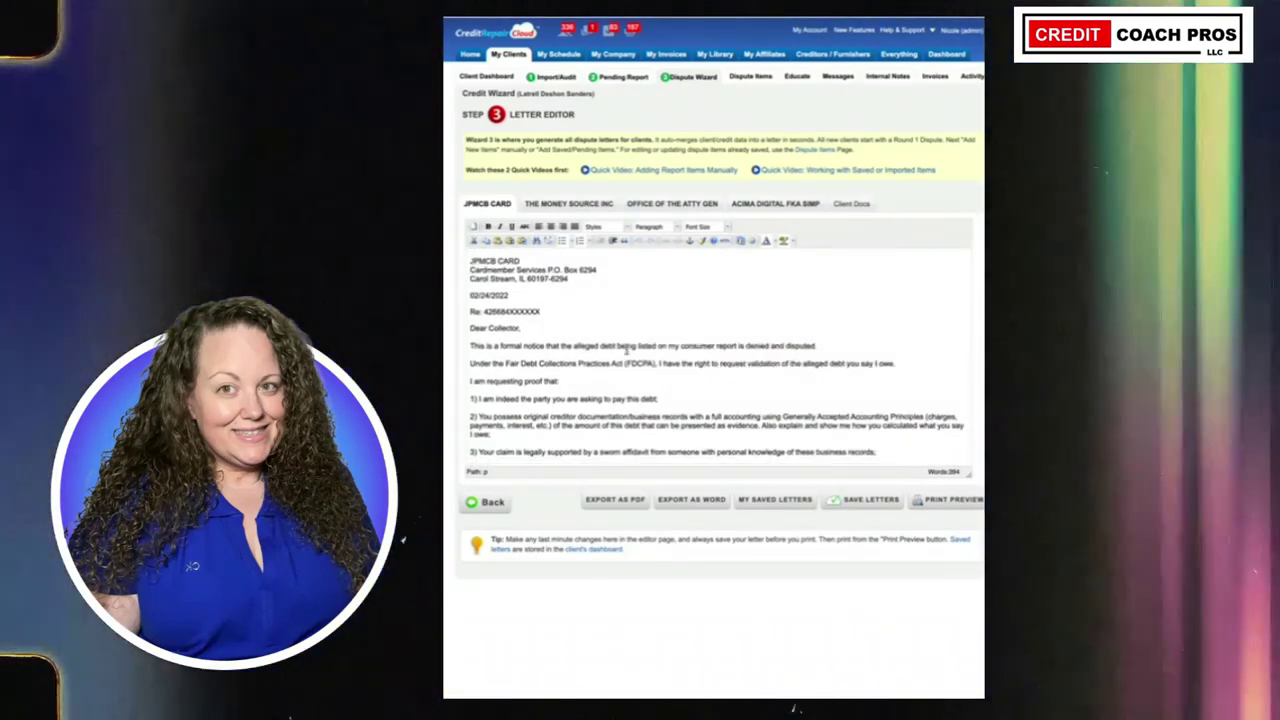
scroll(627, 349, "down", 3)
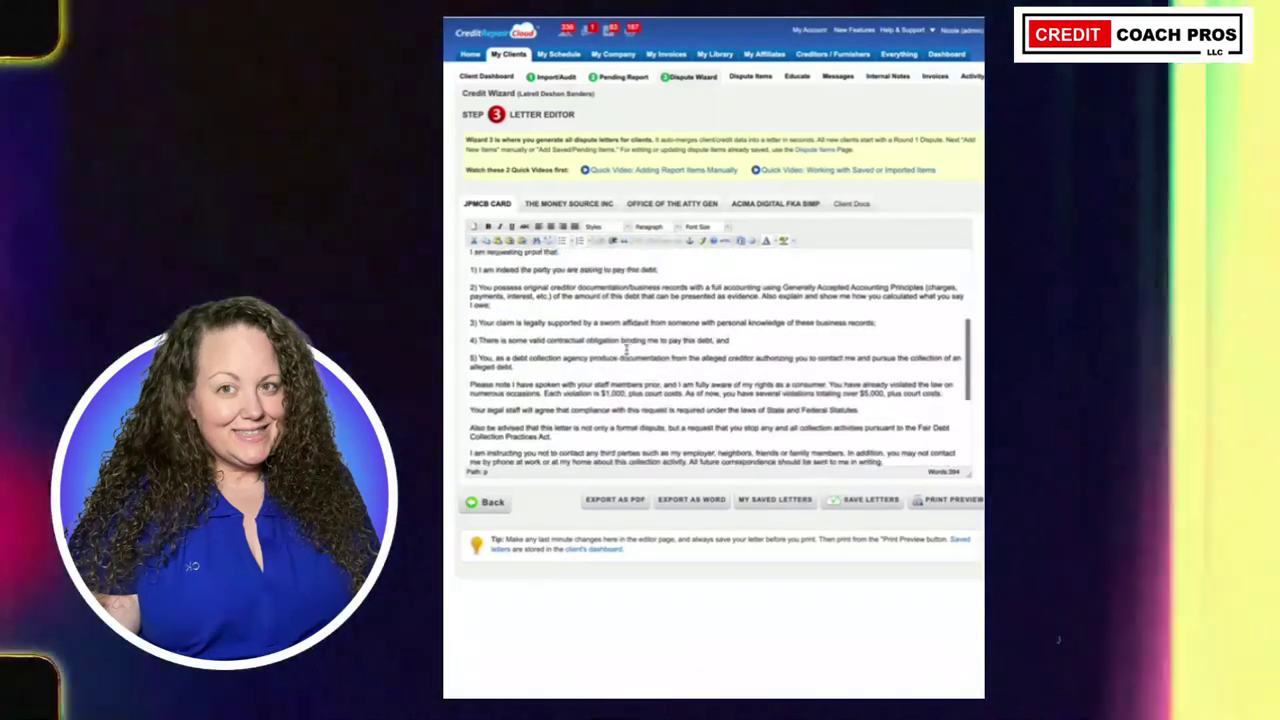
scroll(626, 349, "down", 4)
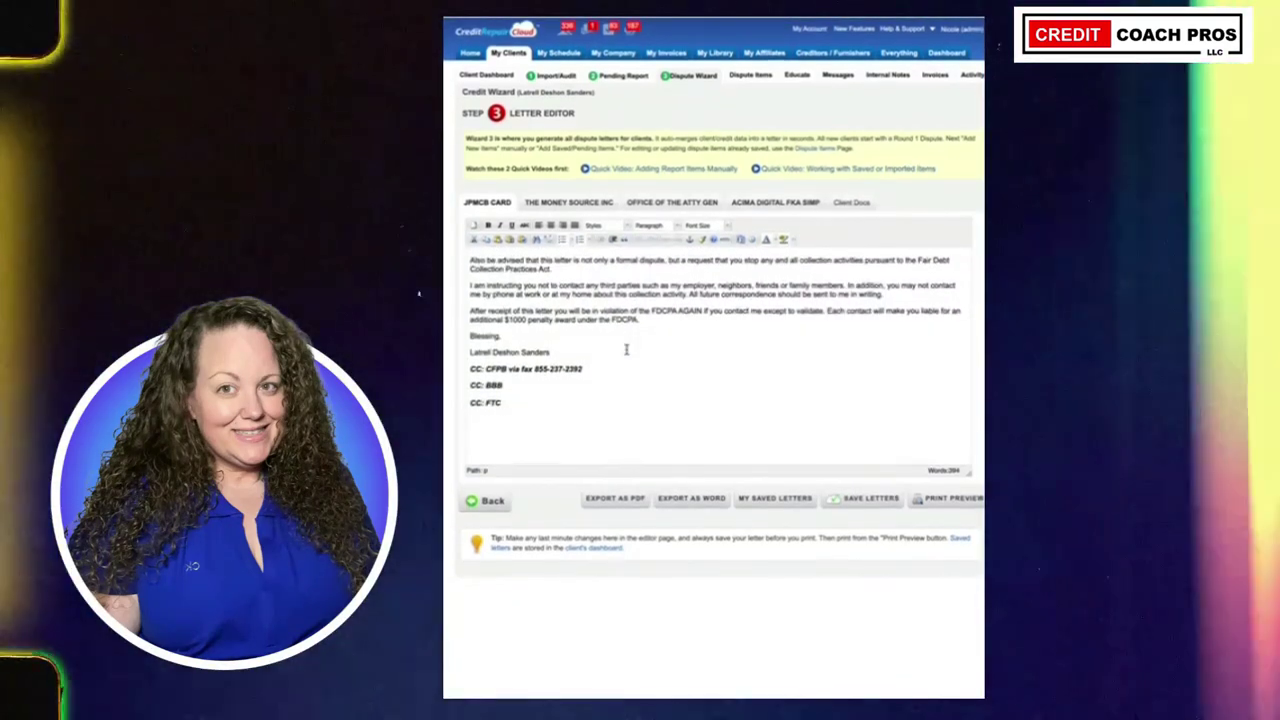
scroll(565, 256, "up", 7)
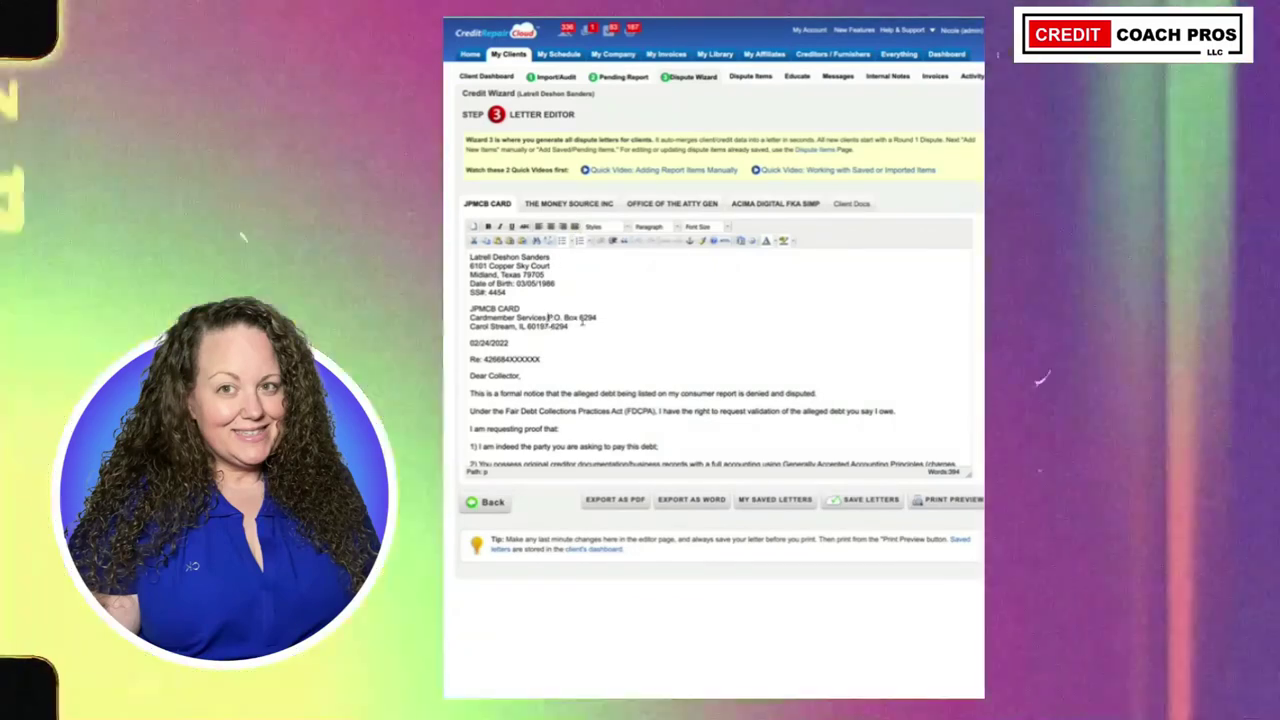
left_click(547, 318)
key("Return")
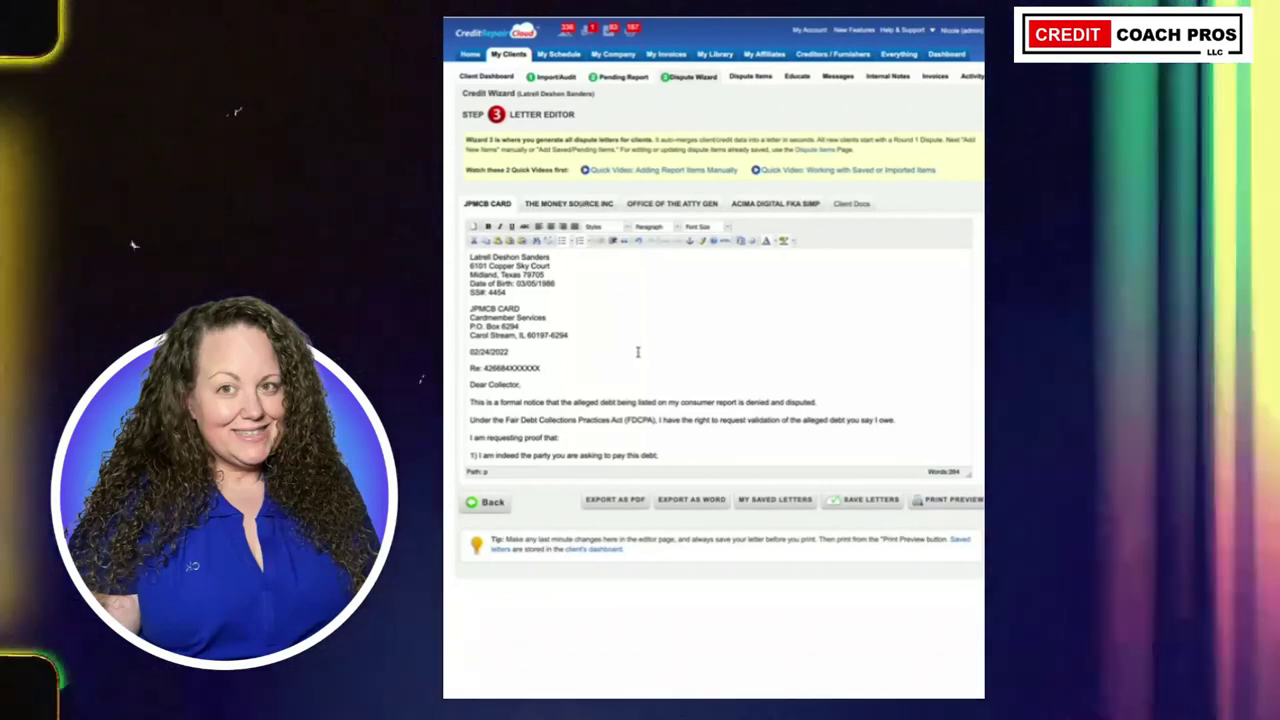
scroll(637, 352, "down", 10)
scroll(637, 345, "up", 10)
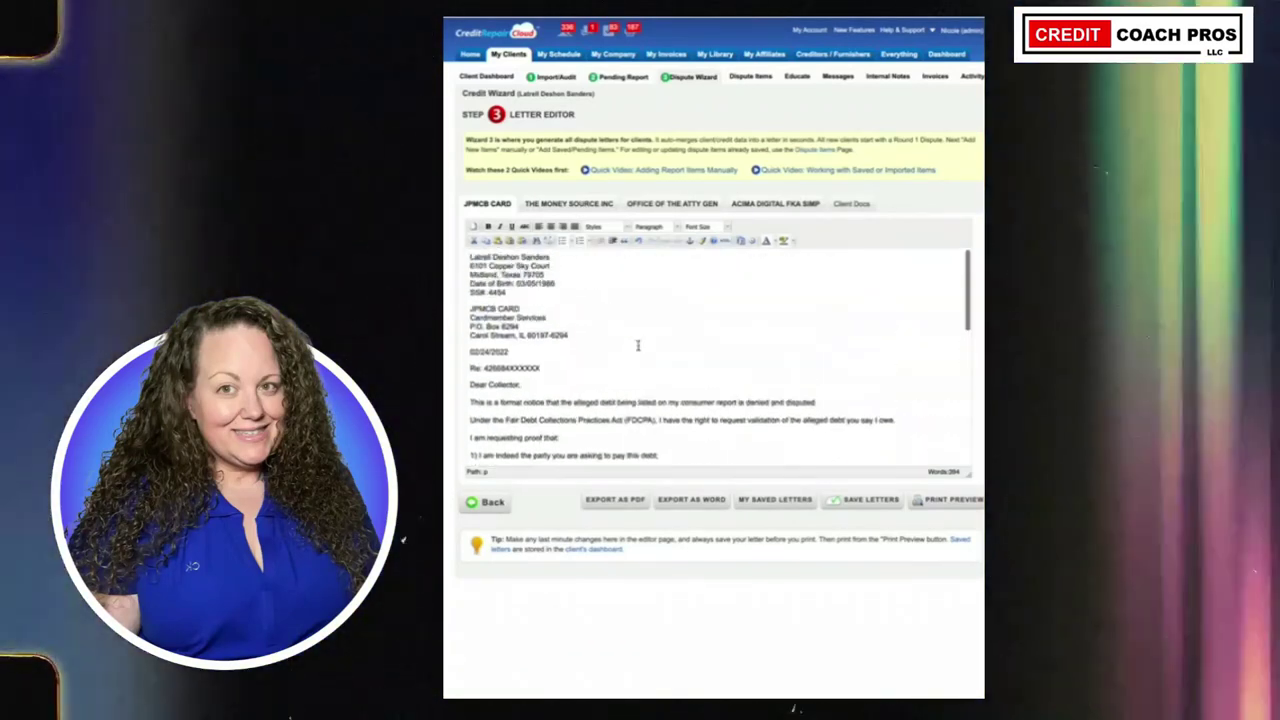
Review the letters for The Money Source, Office of the Atty Gen and Acima Digital.
left_click(569, 203)
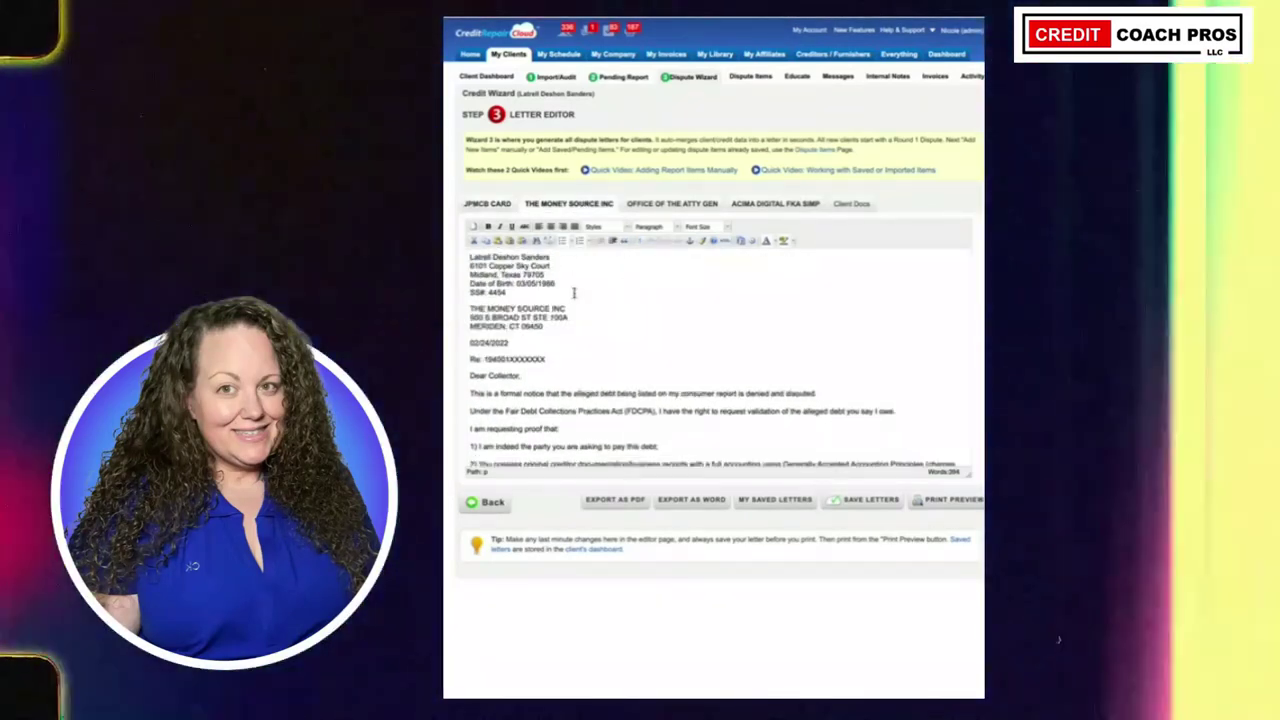
scroll(574, 292, "down", 10)
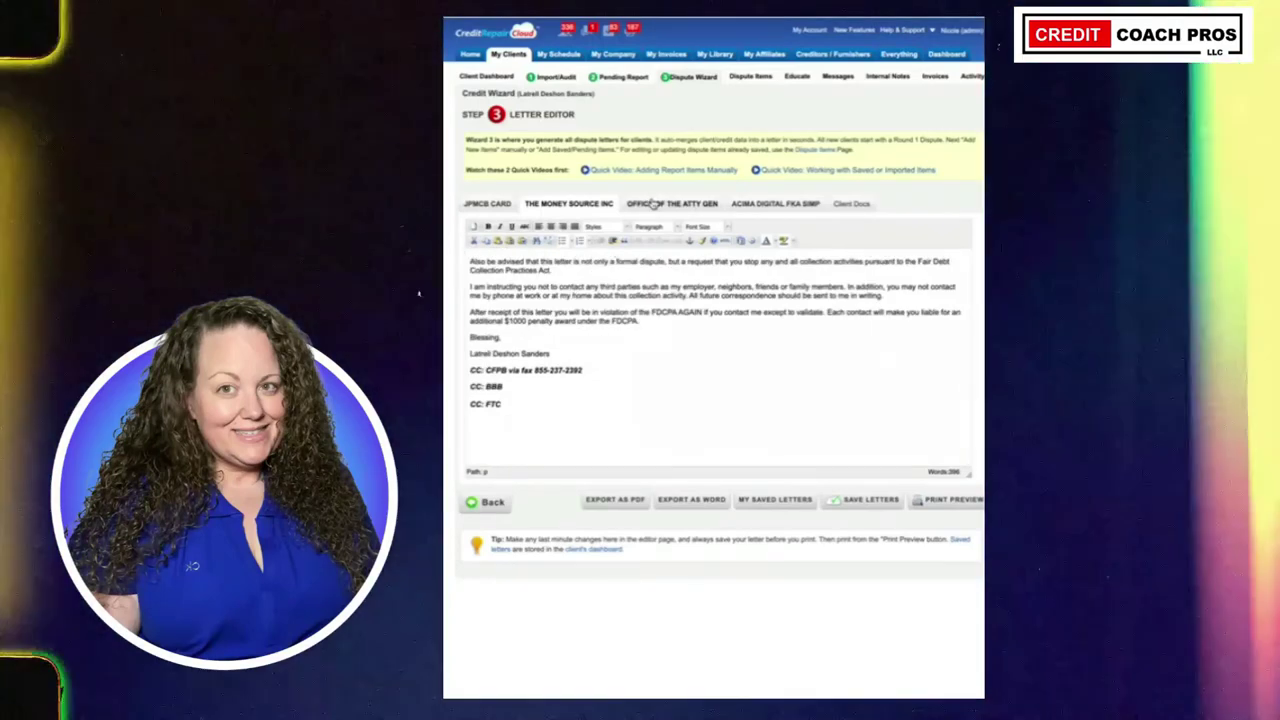
left_click(654, 203)
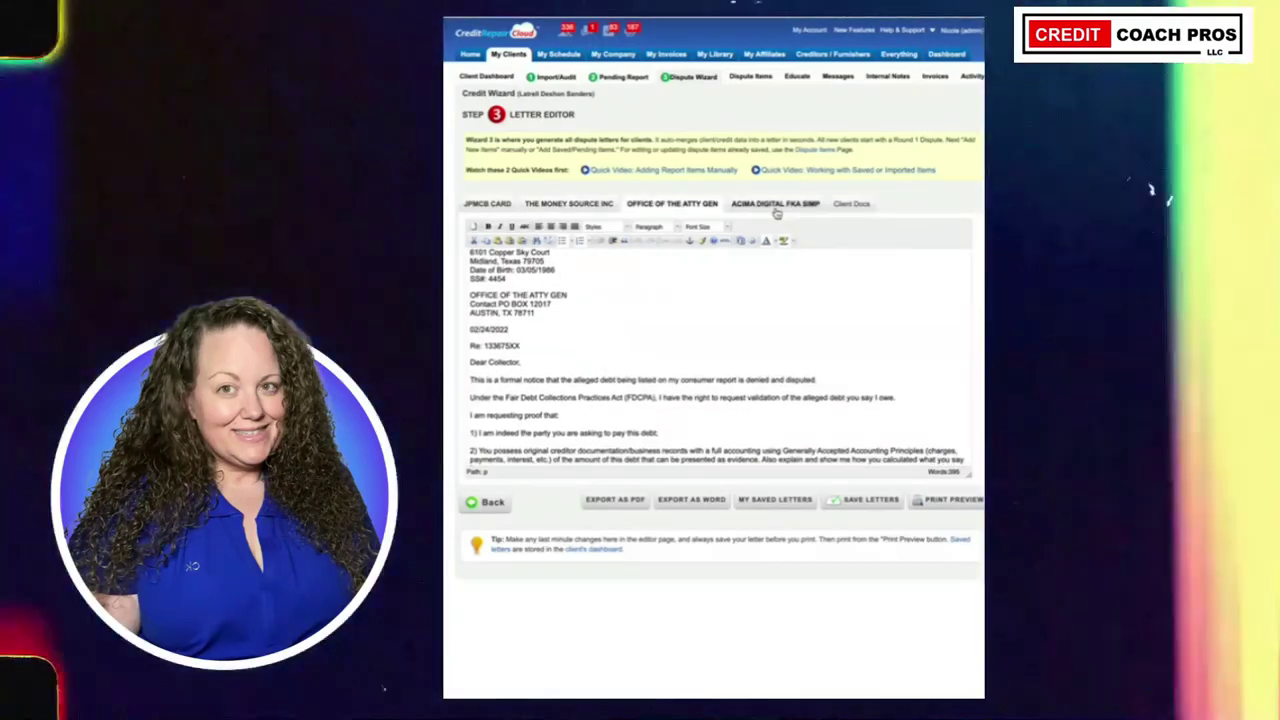
left_click(777, 210)
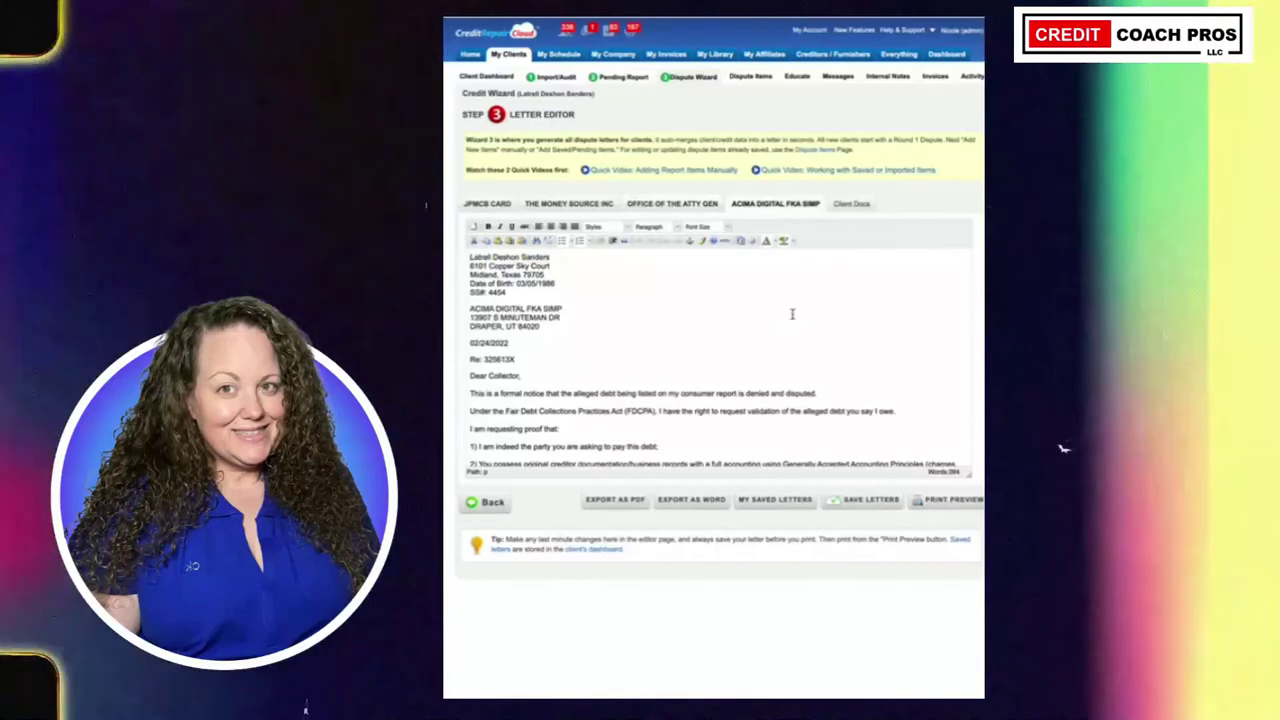
scroll(789, 314, "down", 8)
Save all four creditor letters as 'R1 - Creditor Letters' with the FRAUD DATA abbreviation.
left_click(868, 500)
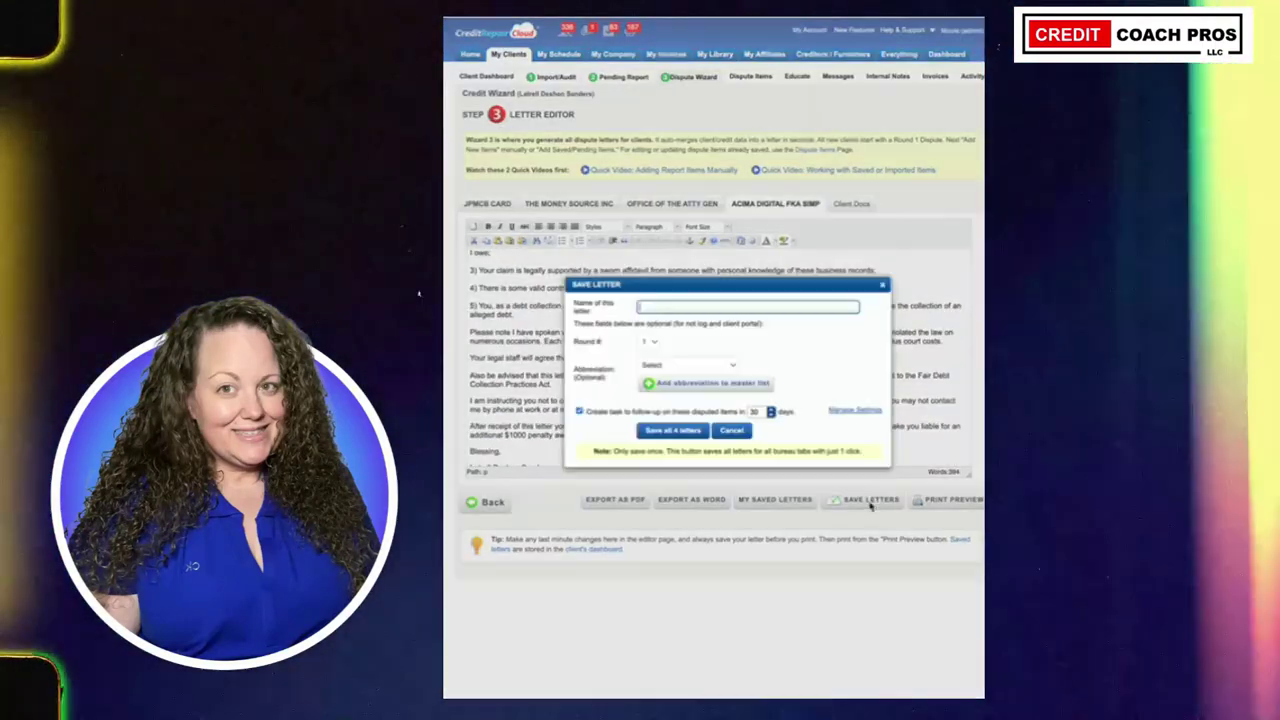
type("Rou- Cre")
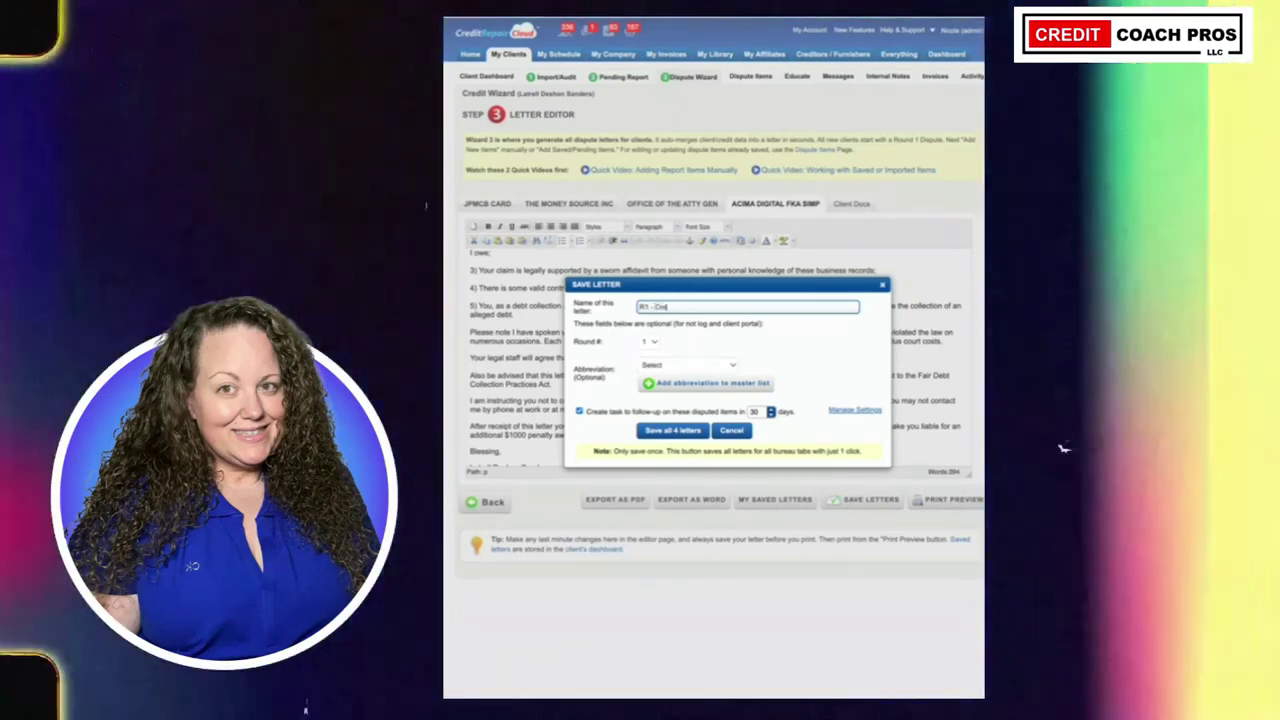
type("ditor Le")
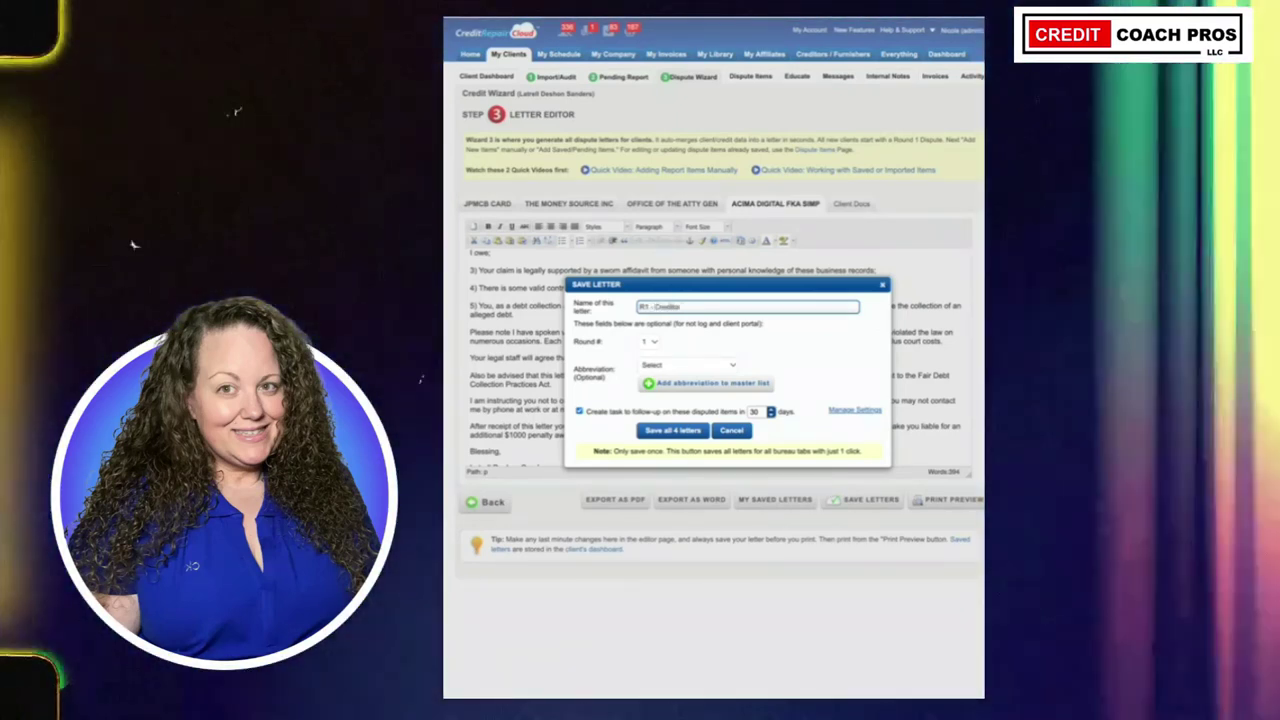
type("tters")
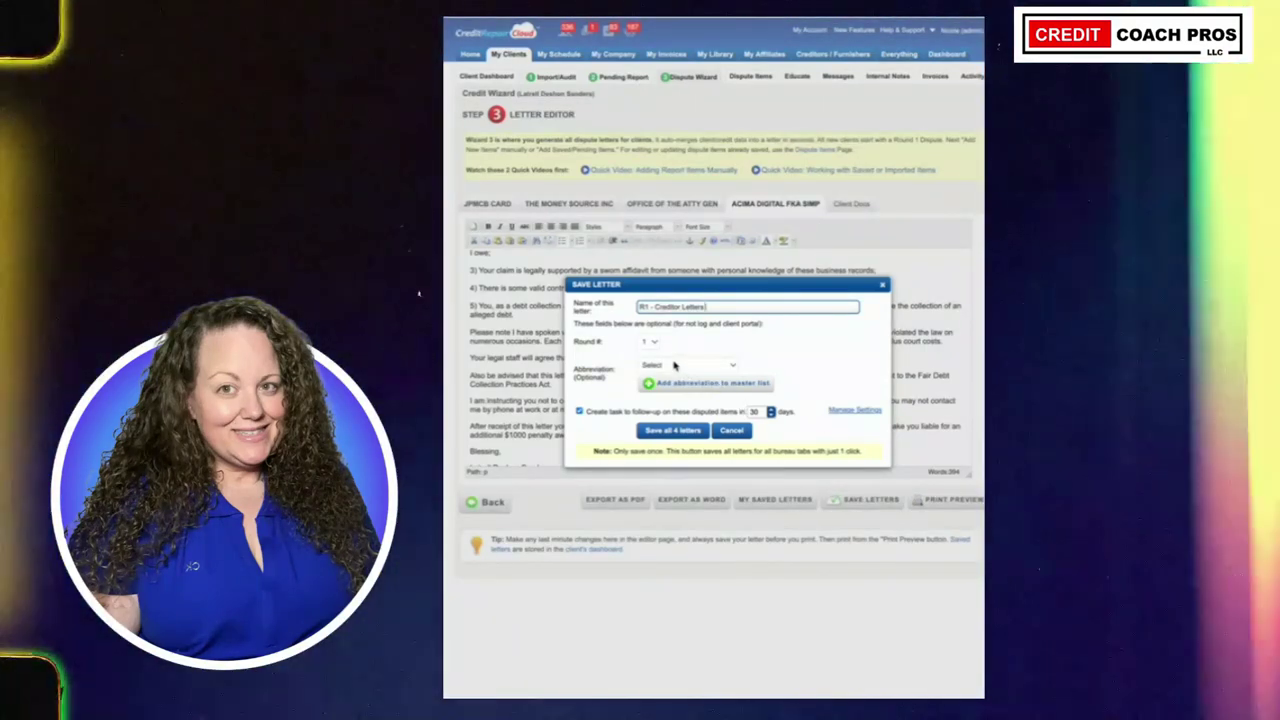
left_click(674, 366)
left_click(690, 432)
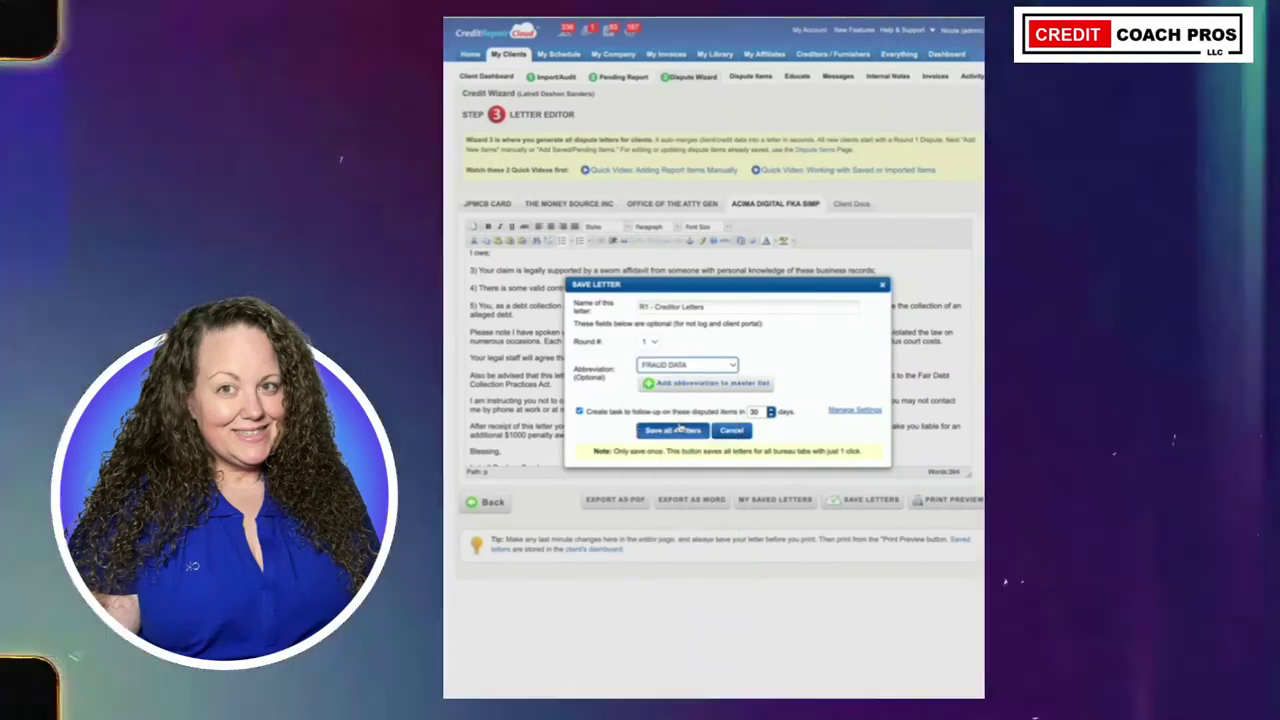
left_click(683, 432)
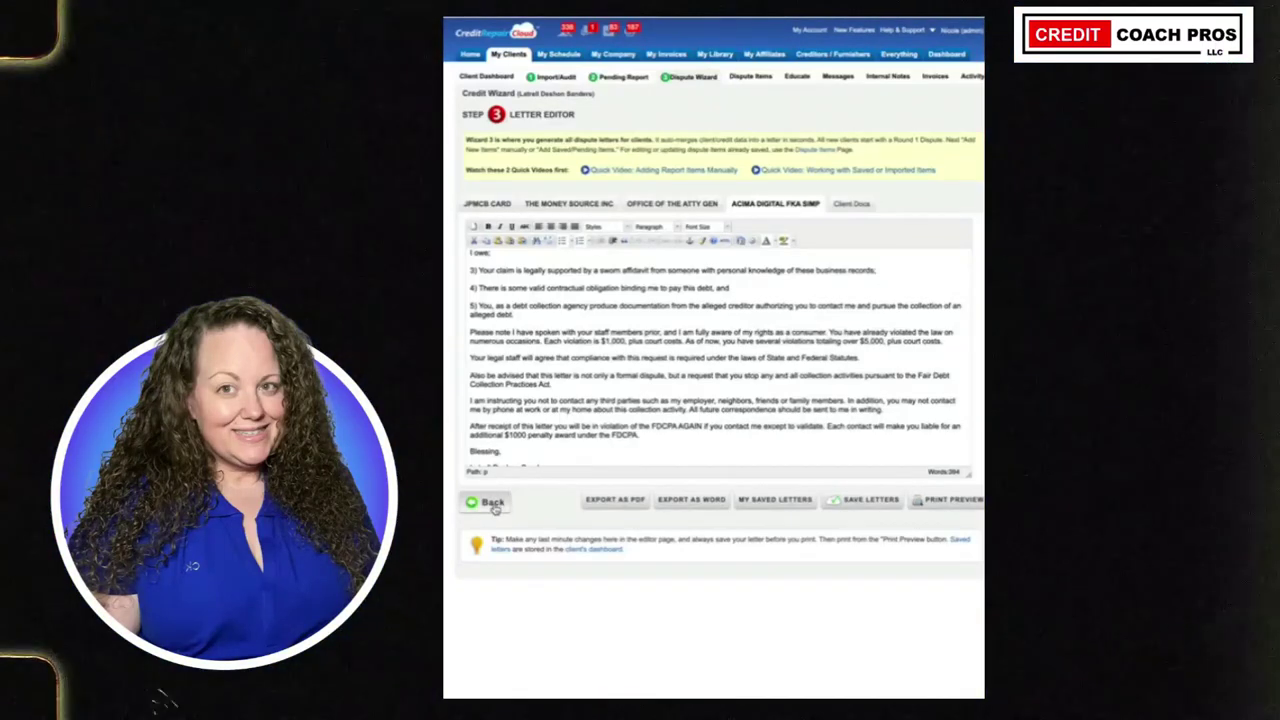
Go back to Dispute Errors, look through the Previously Saved/Pending Items list, then close it.
left_click(493, 504)
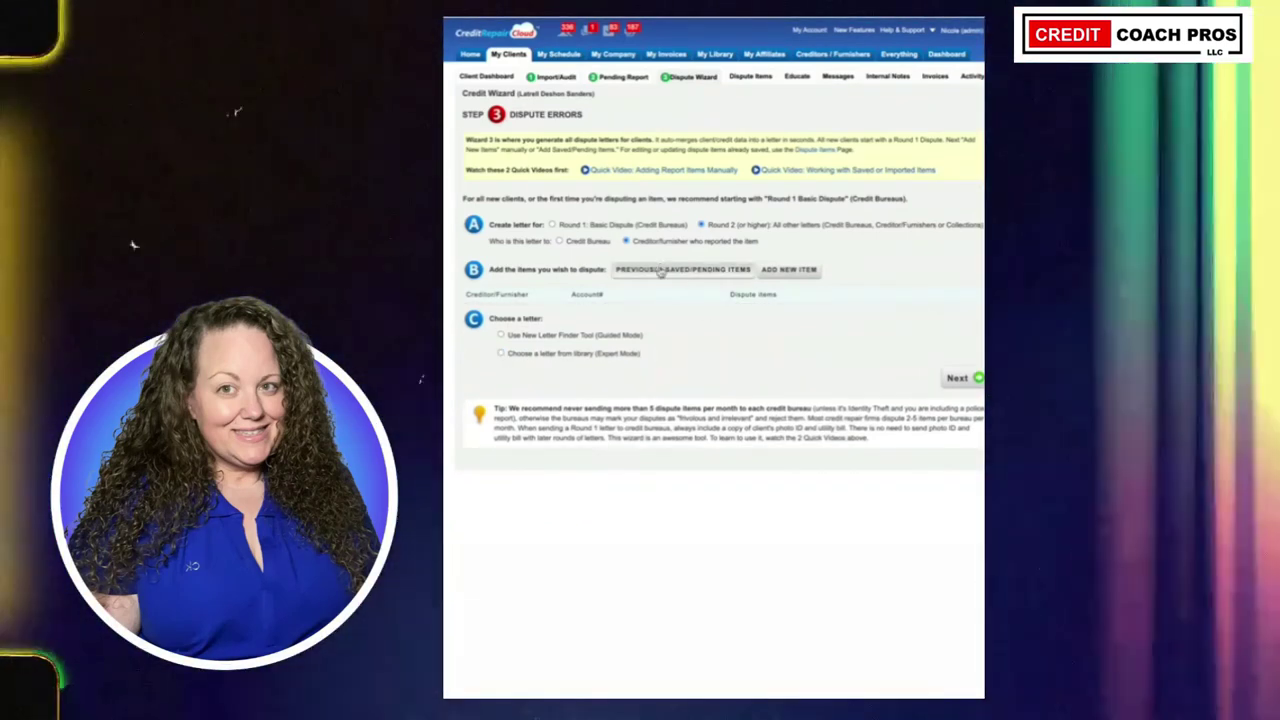
left_click(660, 271)
scroll(653, 267, "down", 5)
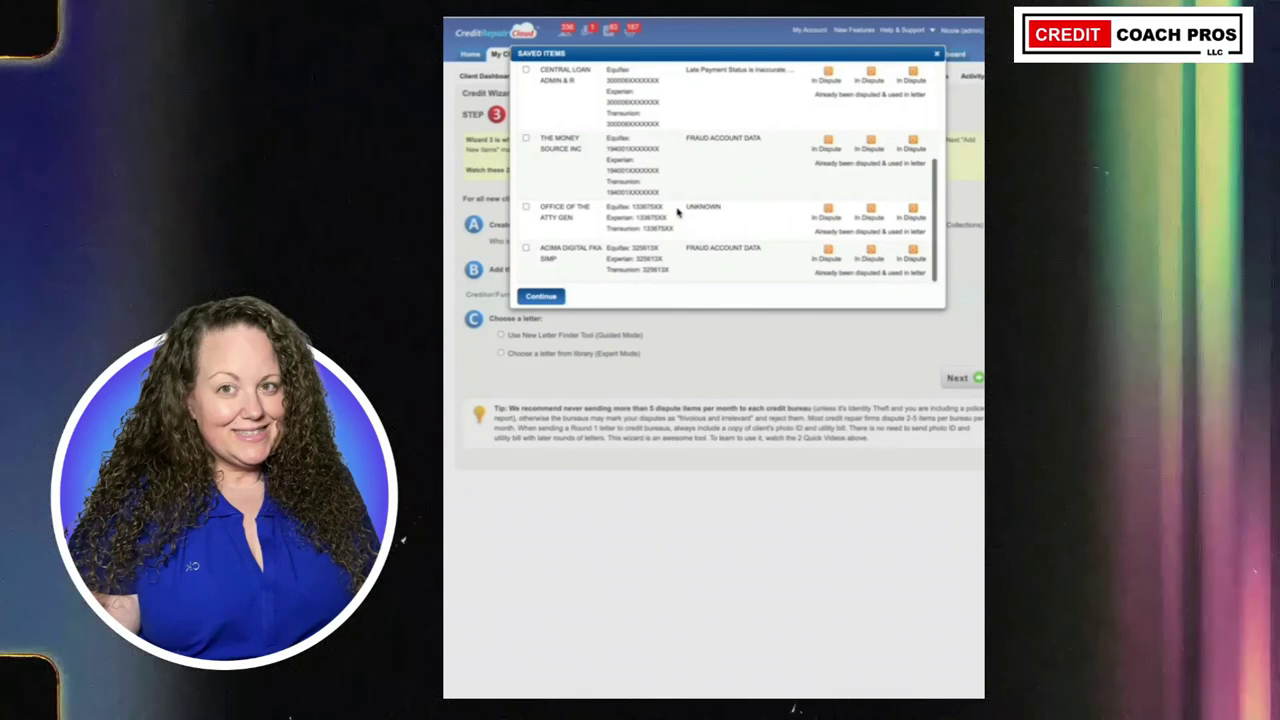
scroll(677, 212, "up", 5)
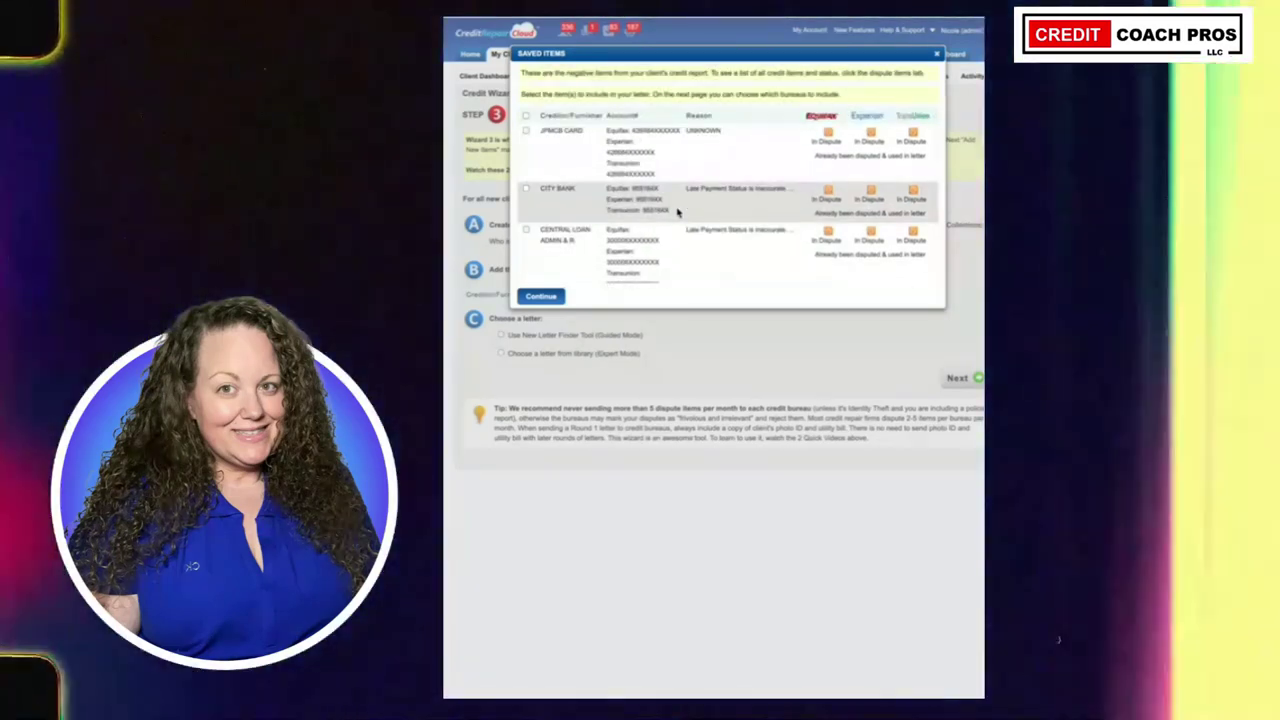
scroll(677, 212, "down", 5)
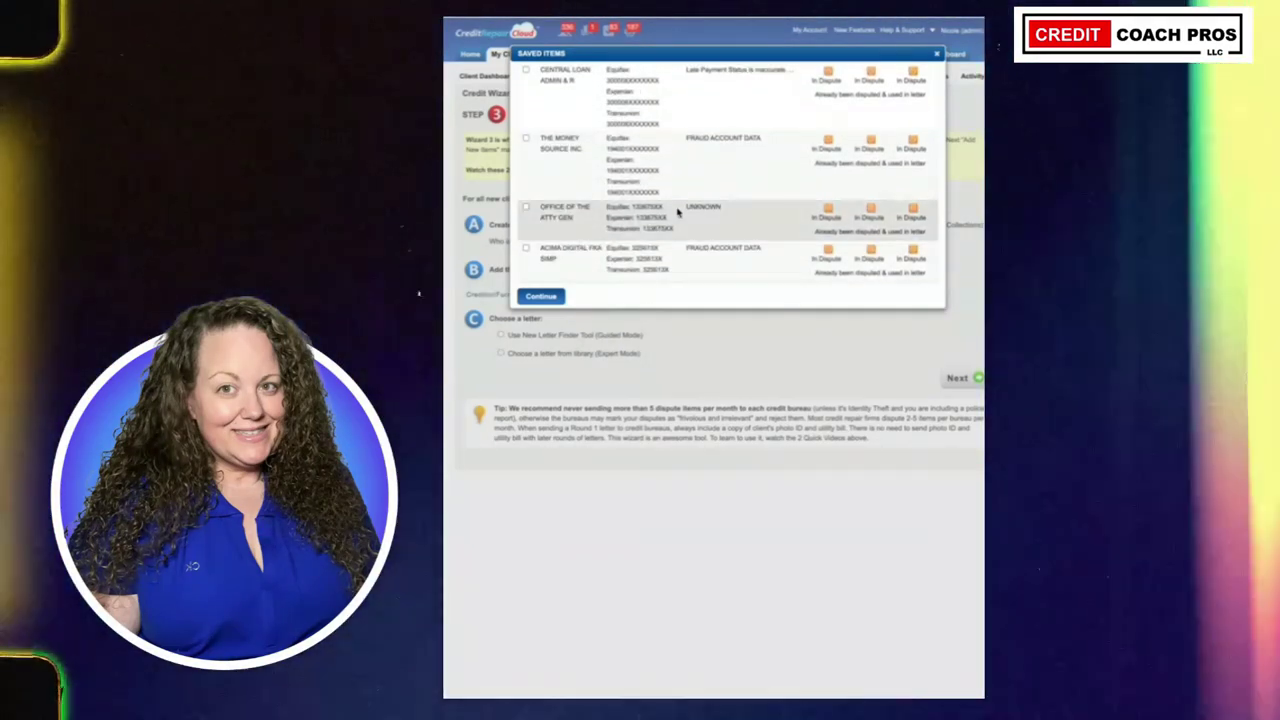
scroll(727, 167, "up", 5)
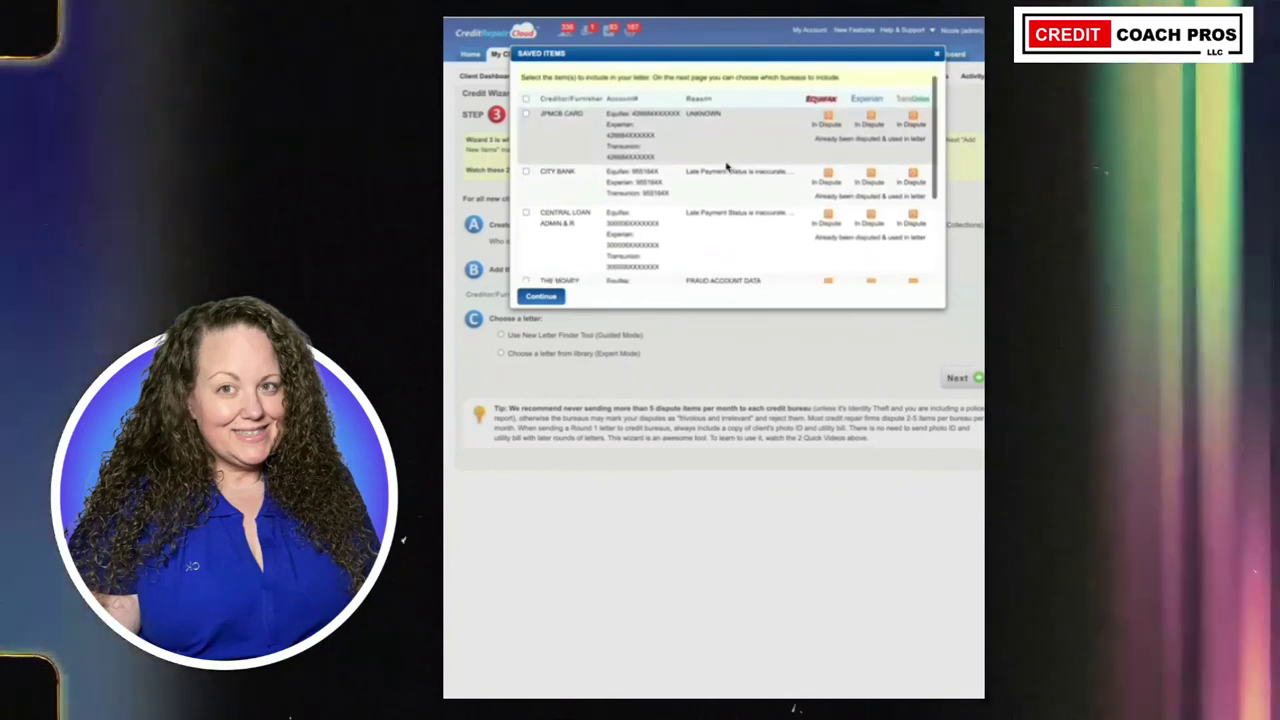
scroll(727, 167, "down", 5)
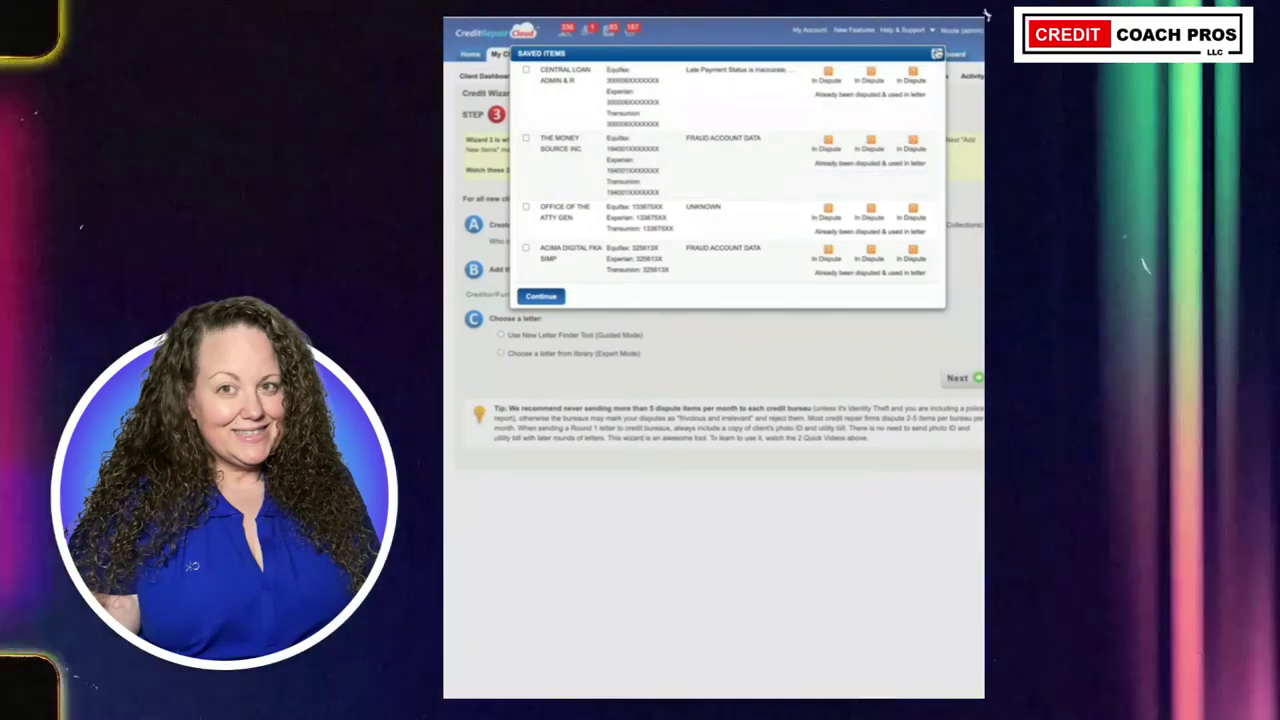
left_click(938, 54)
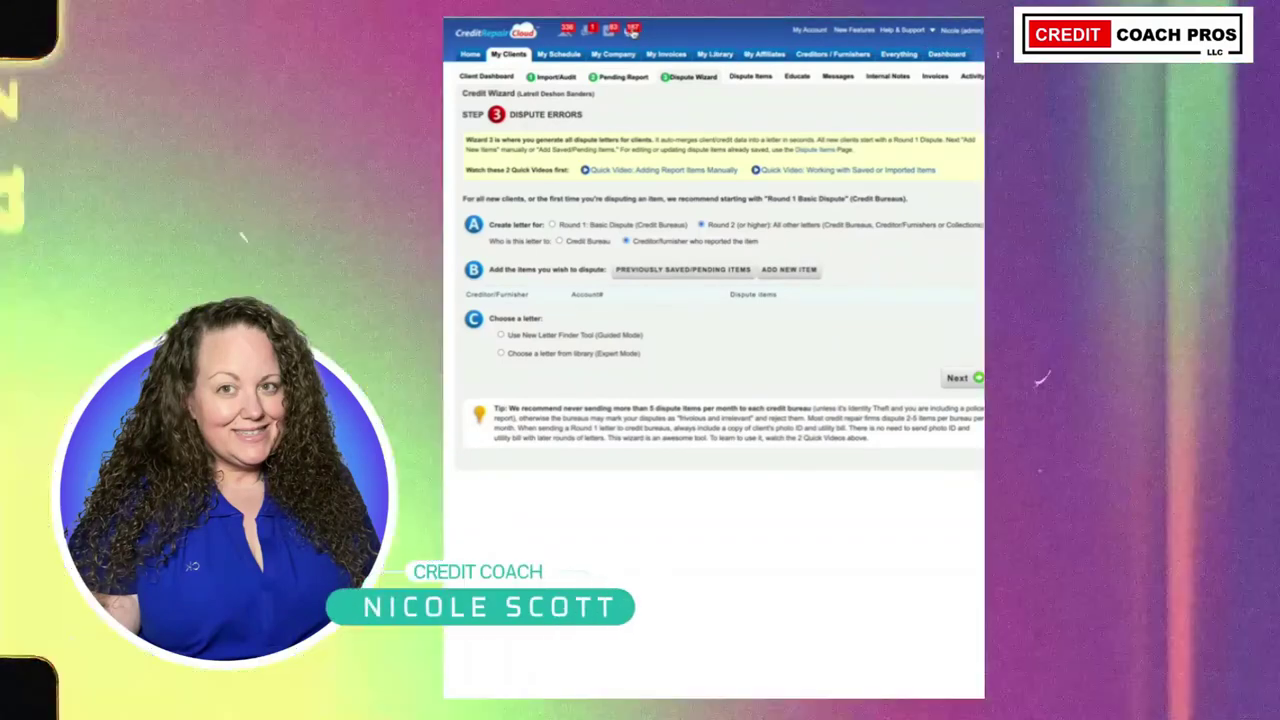
Open the Batch Print page listing the pending letters.
left_click(632, 31)
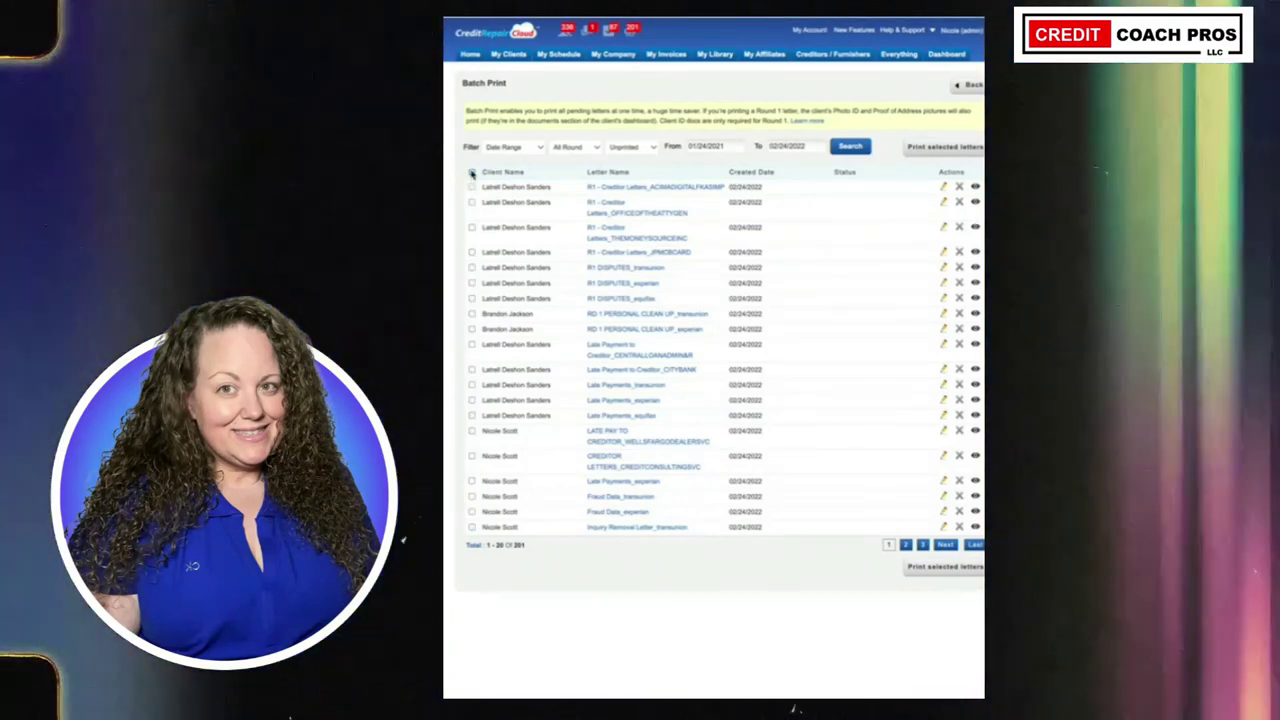
Select all Batch Print letters, then deselect the other client's rows at the bottom.
left_click(472, 173)
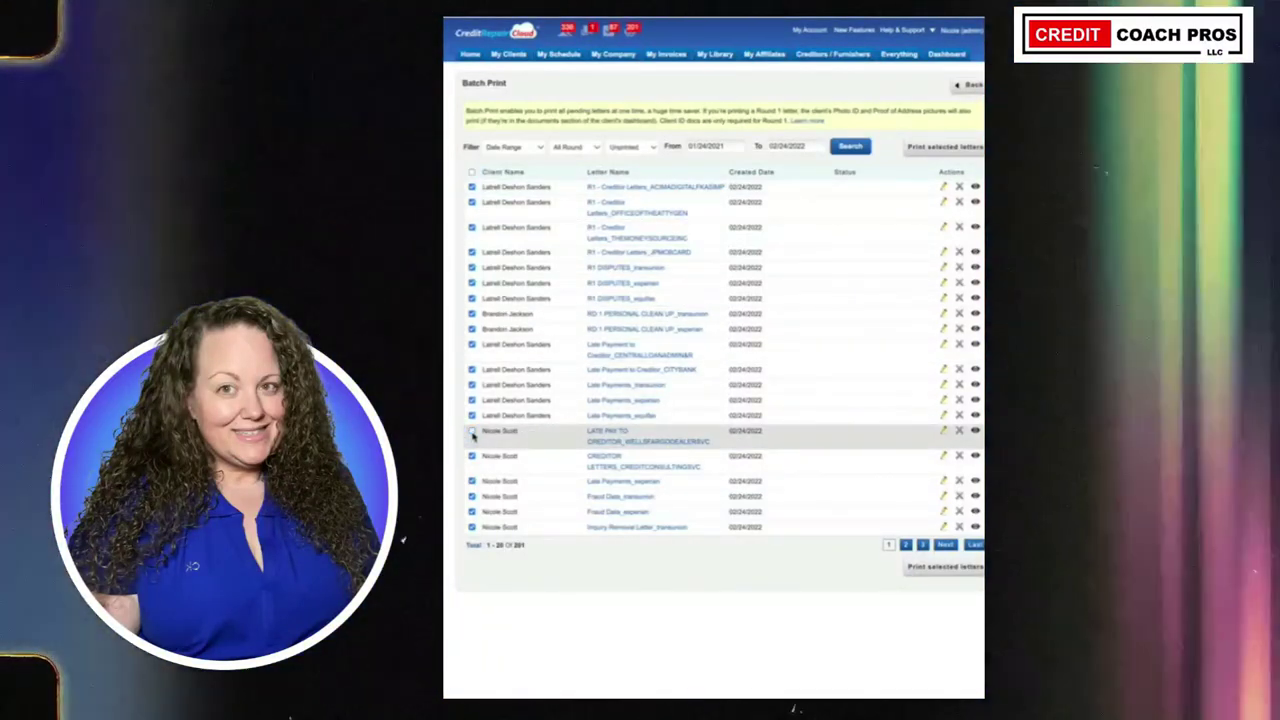
left_click(472, 456)
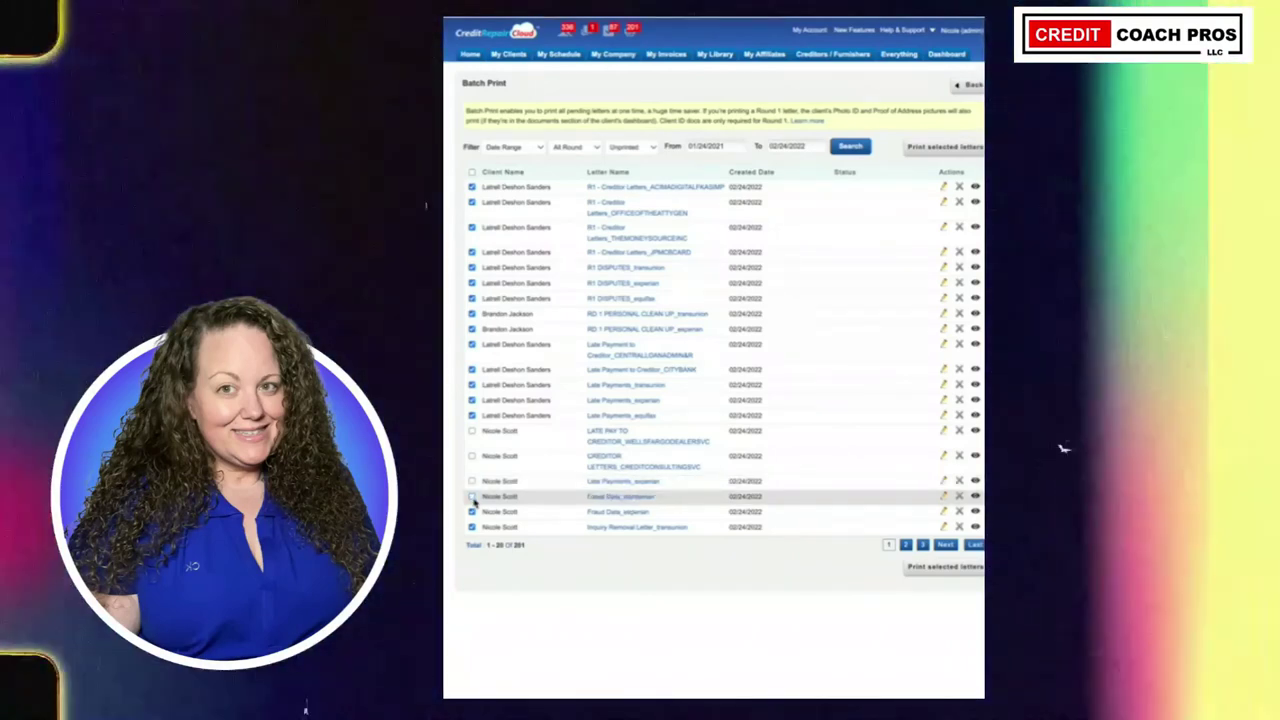
left_click(472, 511)
left_click(472, 527)
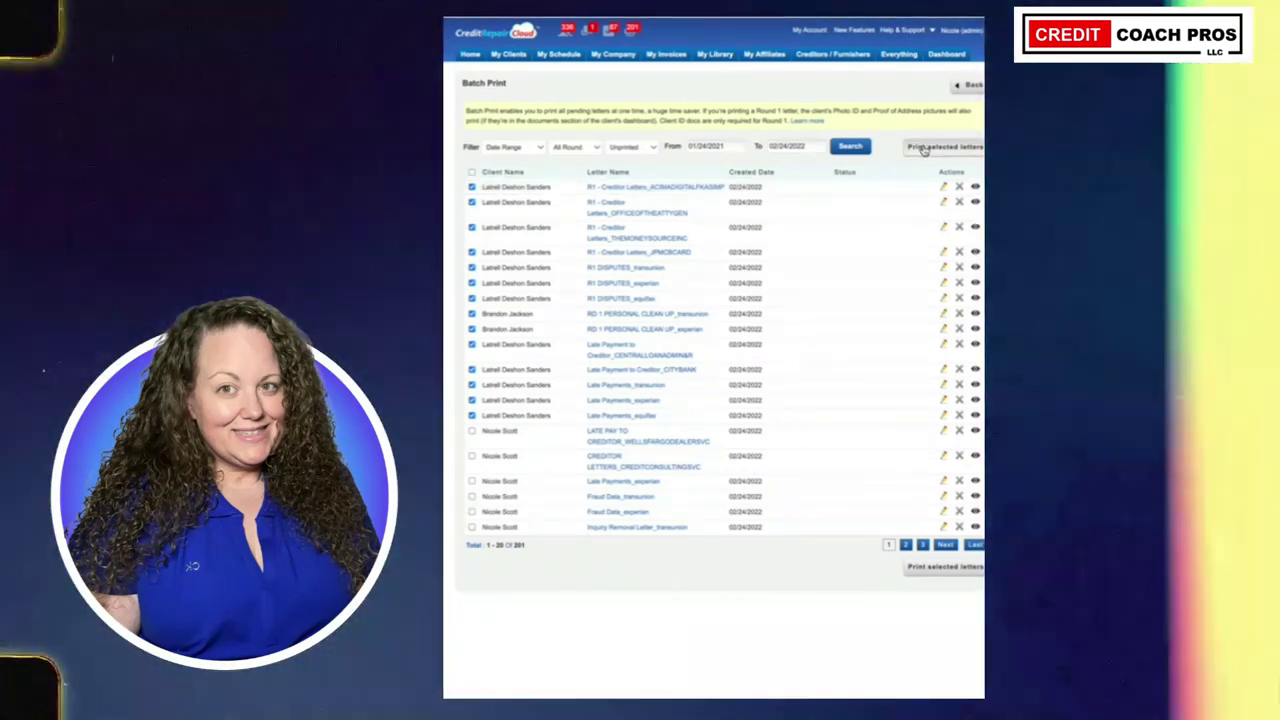
left_click(924, 148)
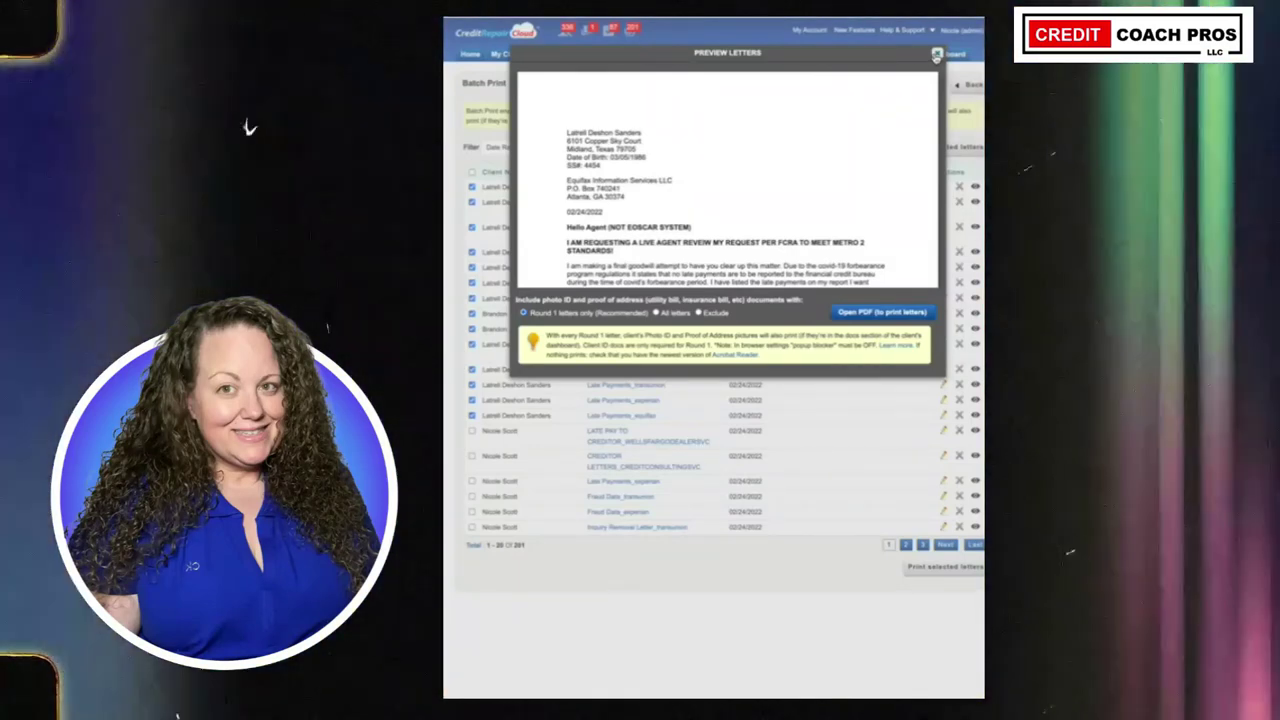
left_click(936, 55)
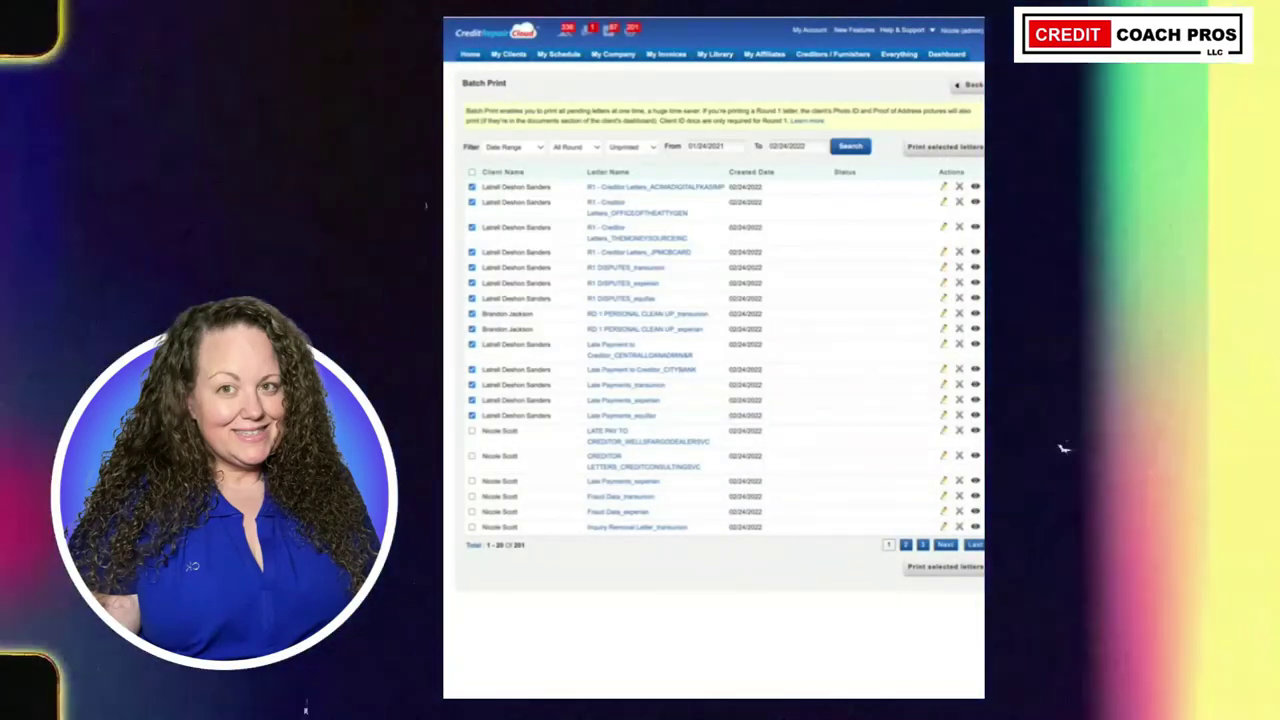